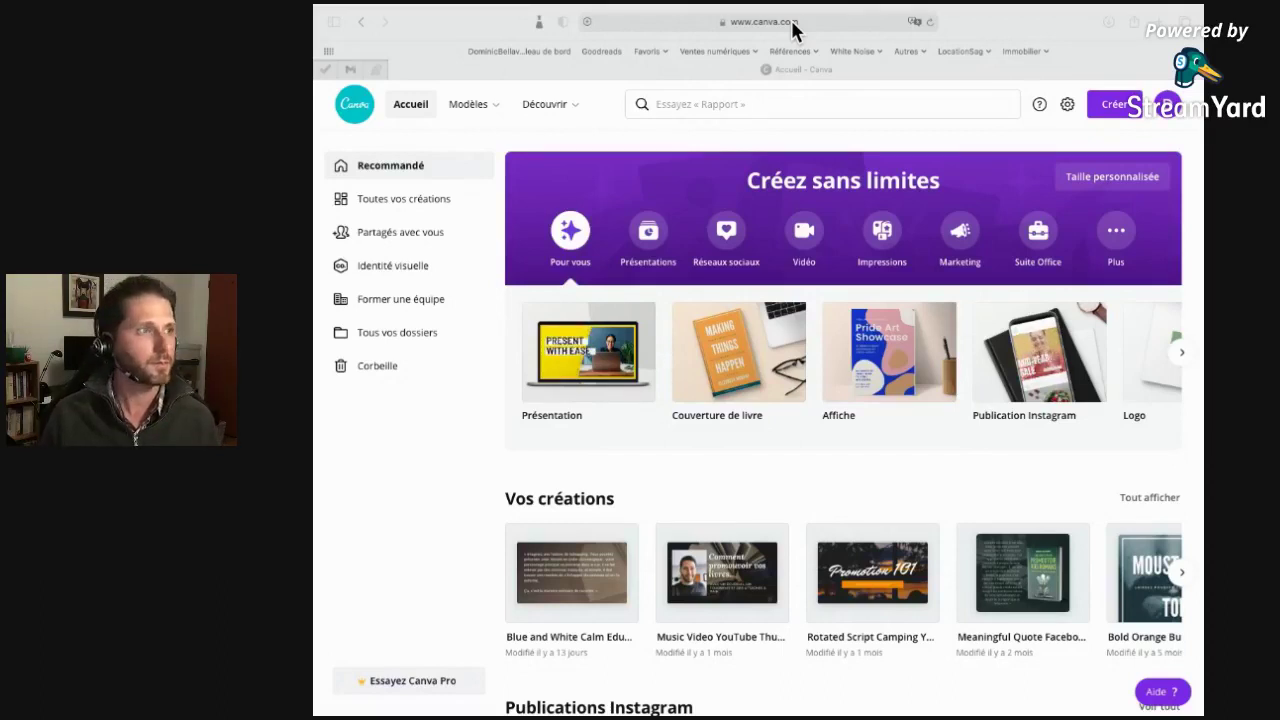
Open facebook.com in a new browser tab and start a new post.
{"action": "left_click", "coordinate": [1160, 34]}
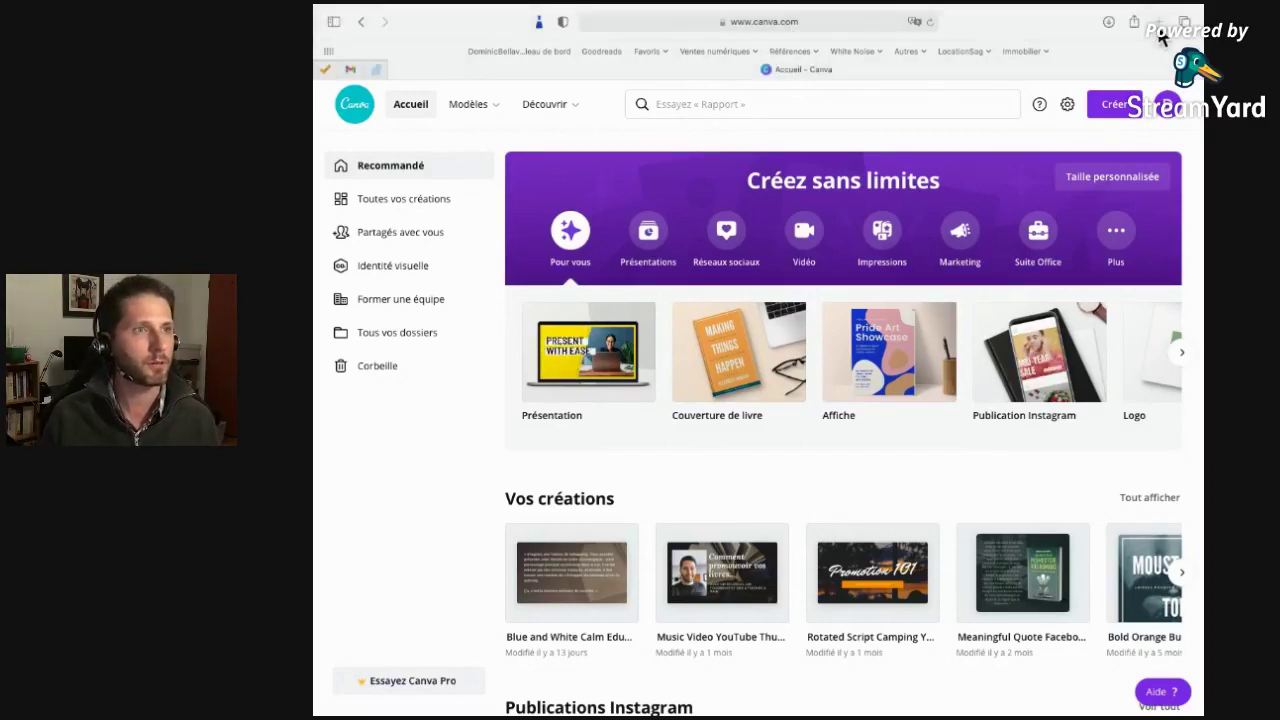
{"action": "left_click", "coordinate": [1158, 22]}
{"action": "type", "text": "facebook.com — Facebook"}
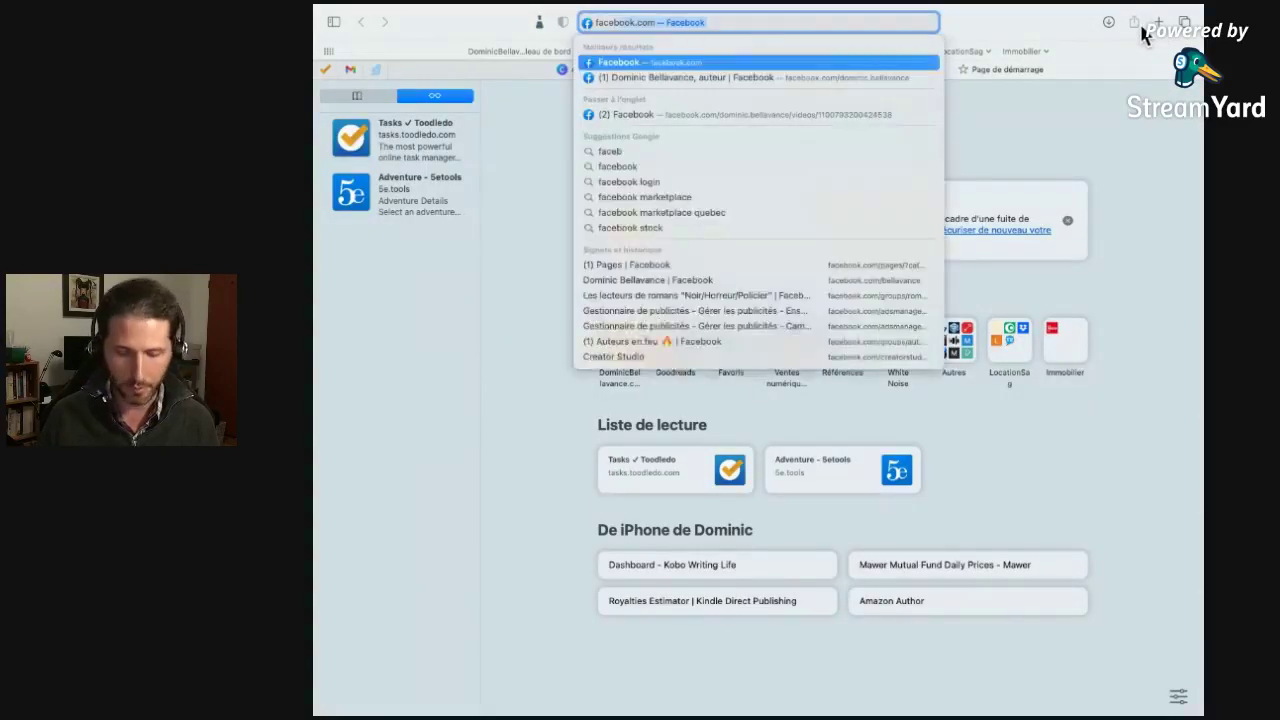
{"action": "key", "text": "Return"}
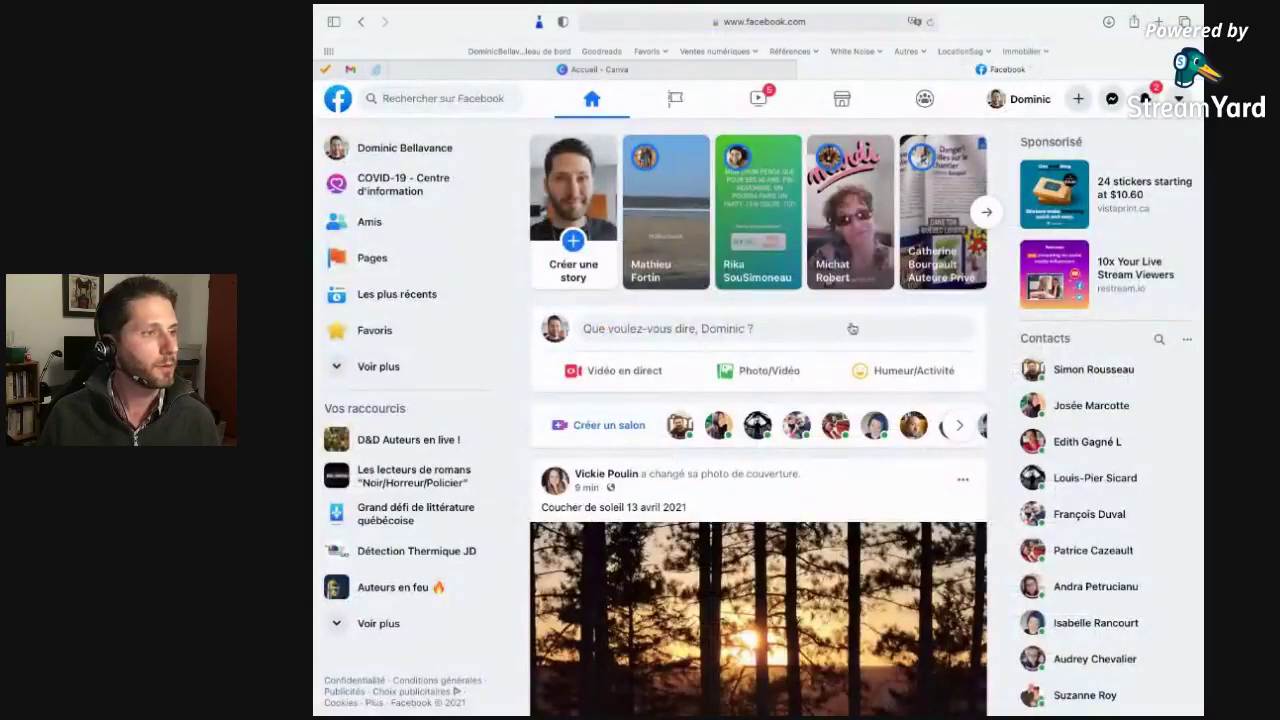
{"action": "left_click", "coordinate": [702, 330]}
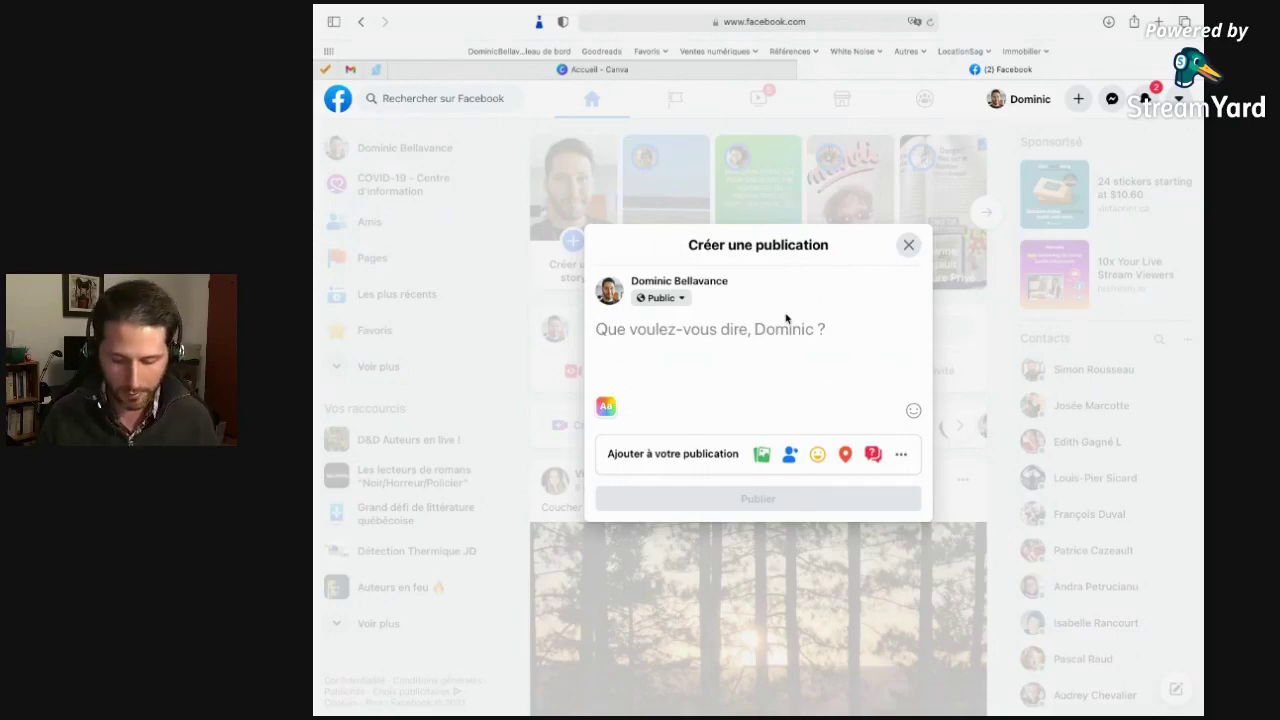
Begin the post with the greeting "Bonjour tout le monde!" followed by a blank line.
{"action": "type", "text": "Bonjour tout"}
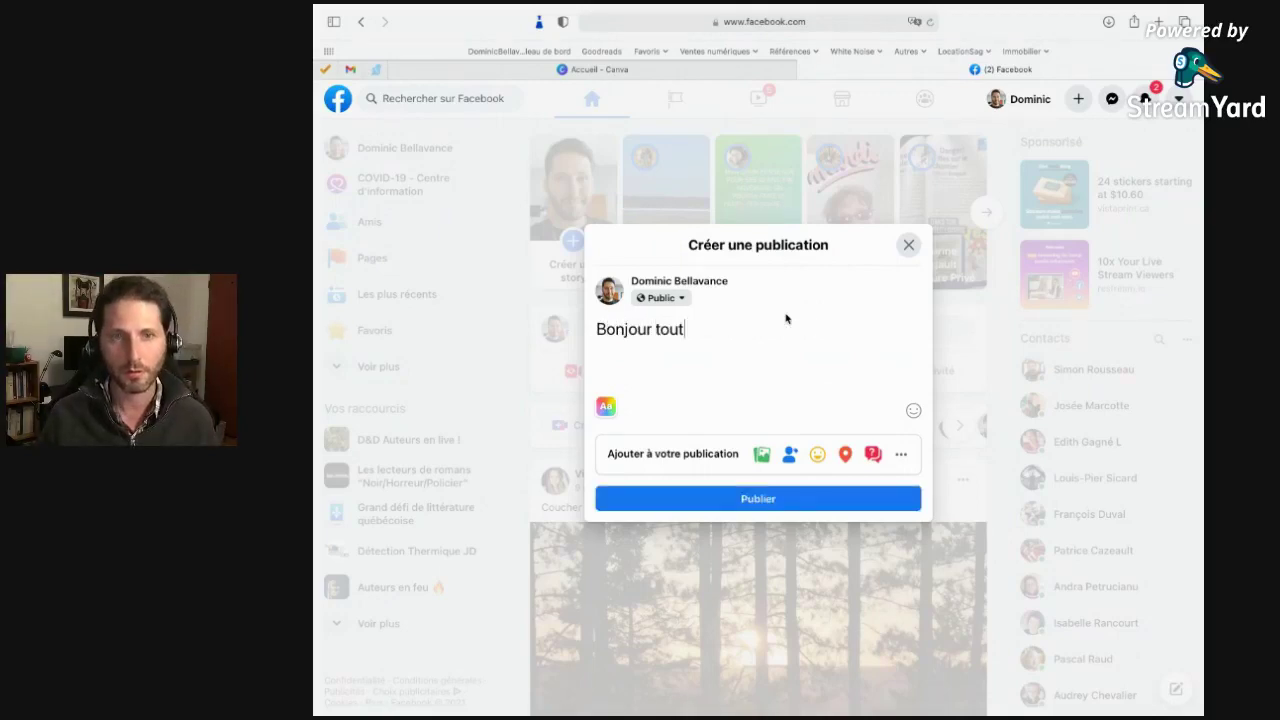
{"action": "type", "text": " le monde!"}
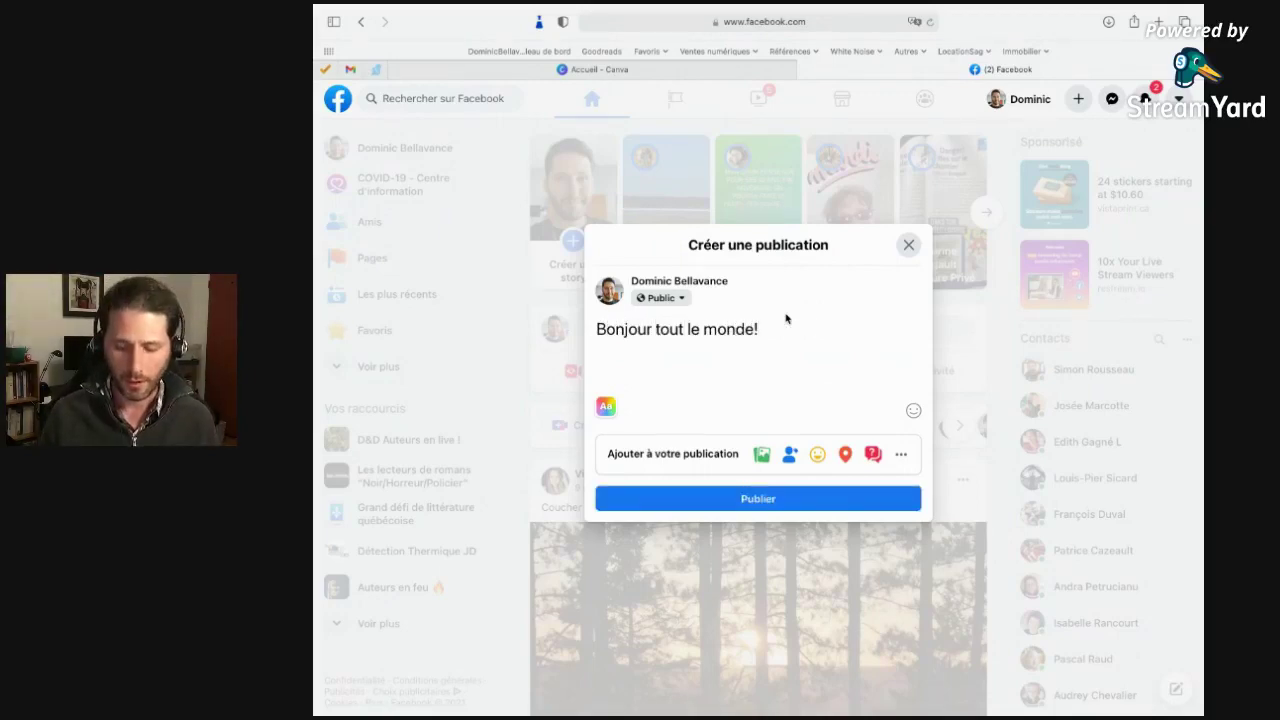
{"action": "key", "text": "Return"}
{"action": "key", "text": "Return"}
Add the sentence "Je serai au Salon du livre de Québec ce samedi!" to the post, followed by a blank line.
{"action": "type", "text": "Je serai"}
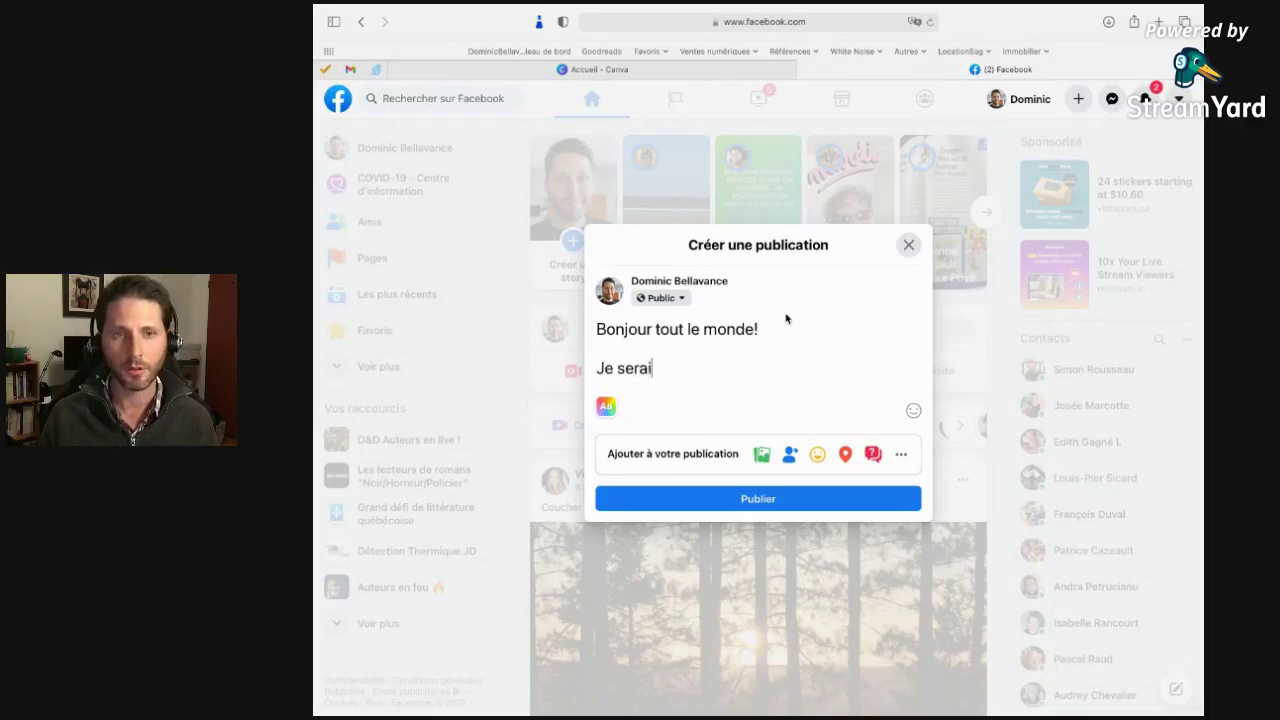
{"action": "type", "text": " au Salon du l"}
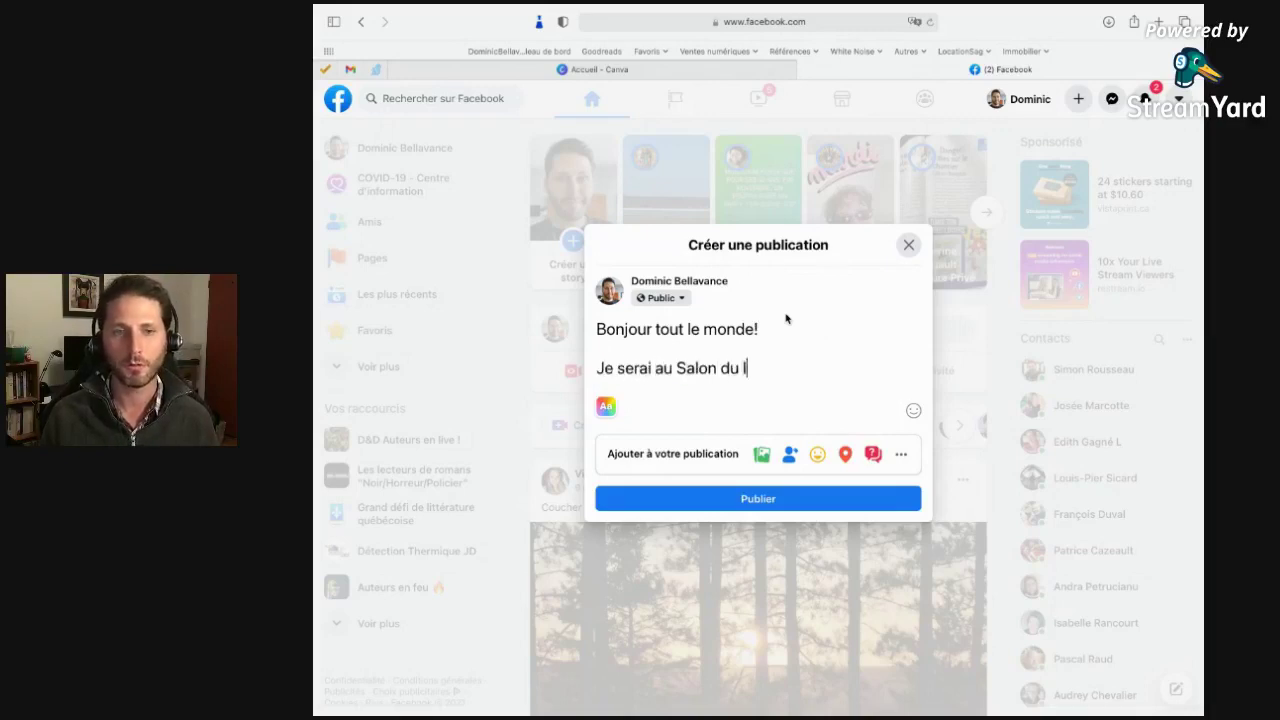
{"action": "type", "text": "ivre de Québe"}
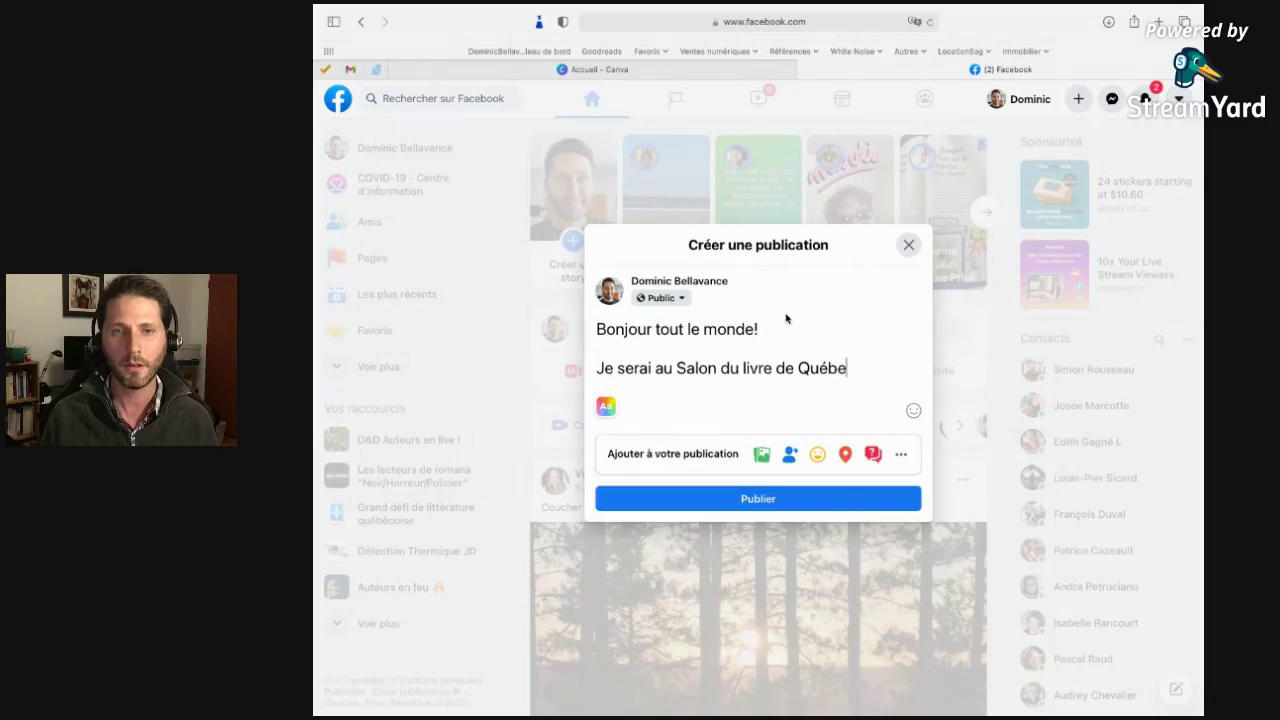
{"action": "type", "text": "c"}
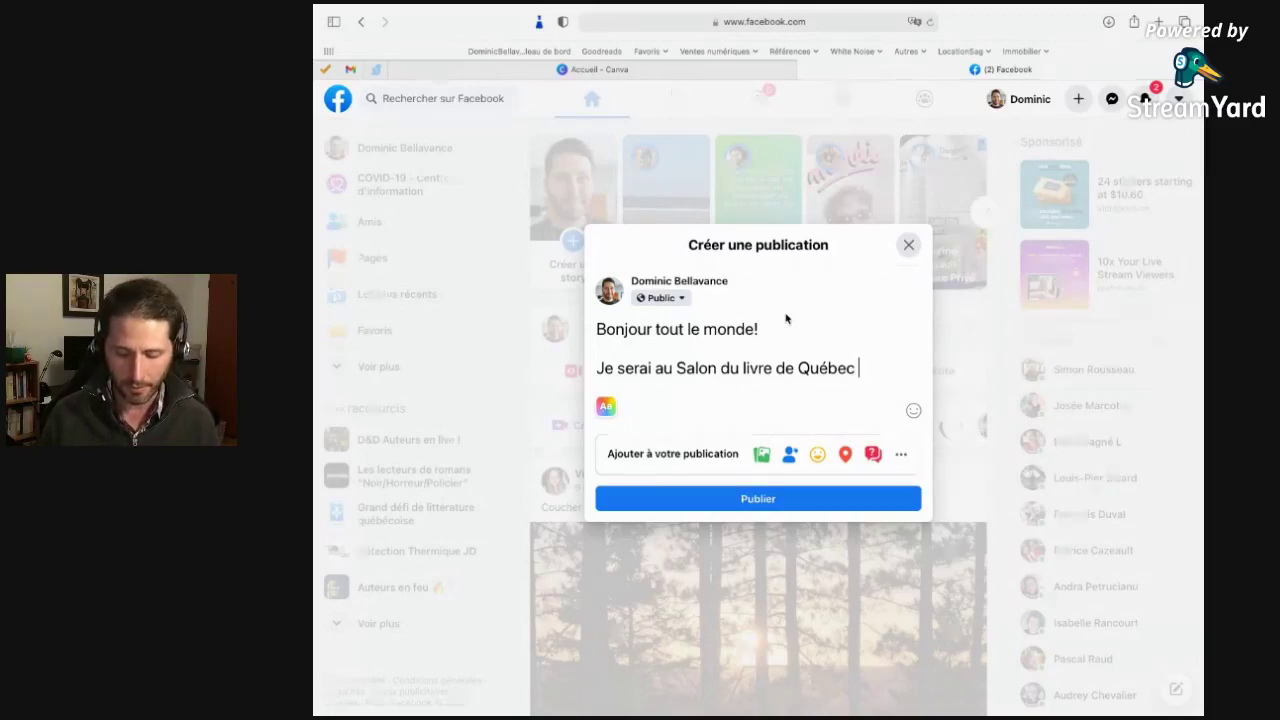
{"action": "type", "text": "ce samedi"}
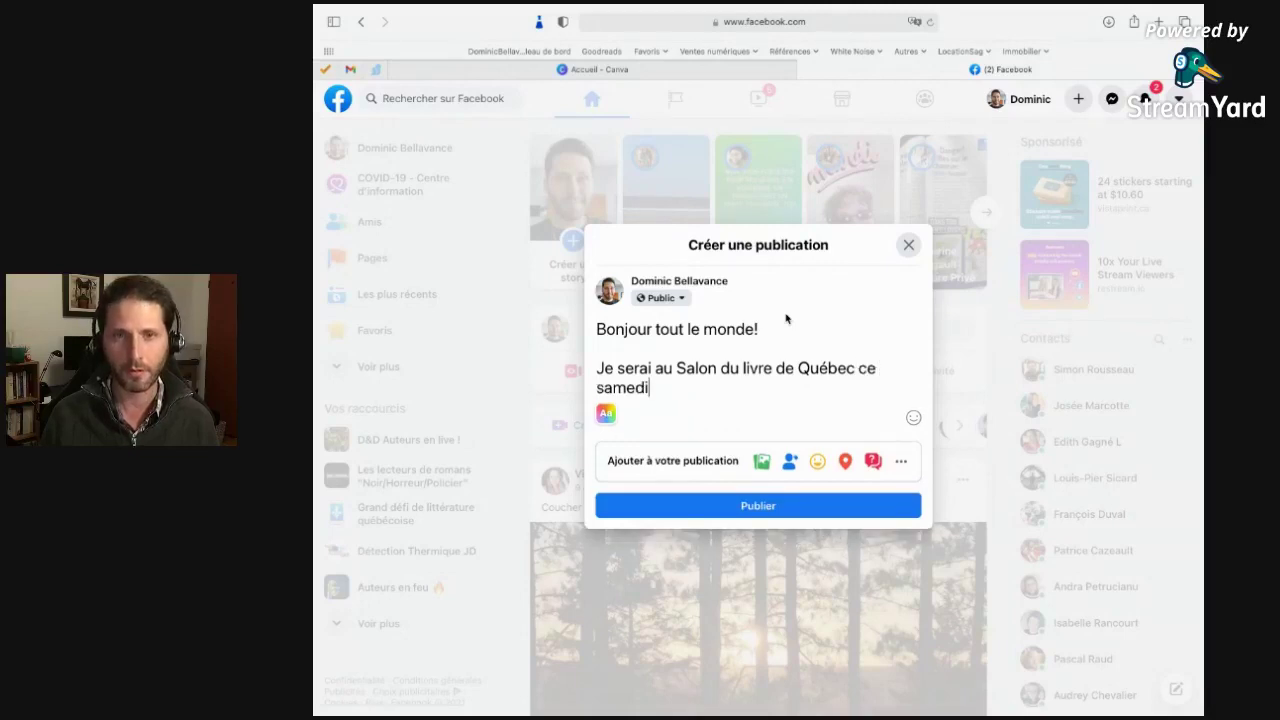
{"action": "type", "text": "!"}
{"action": "key", "text": "Return"}
{"action": "key", "text": "Return"}
Add the closing line "Mes heures seront..." to the post.
{"action": "type", "text": "Mes"}
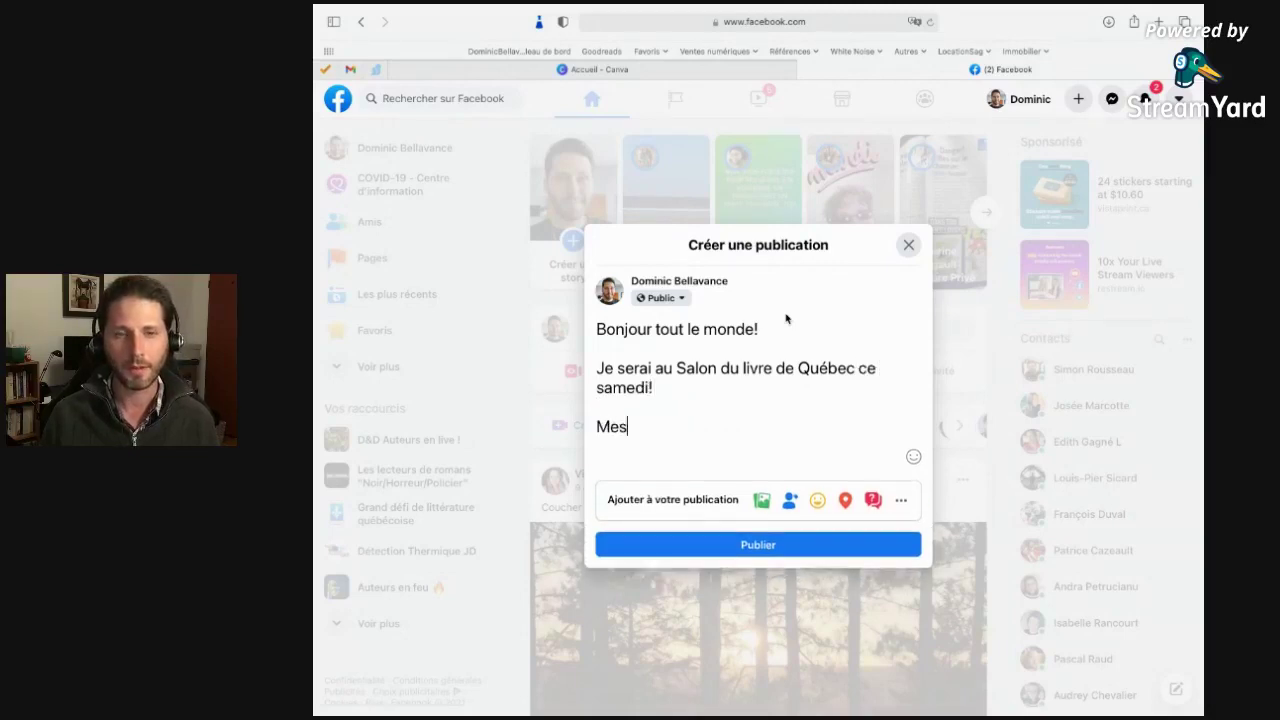
{"action": "type", "text": " heures sro"}
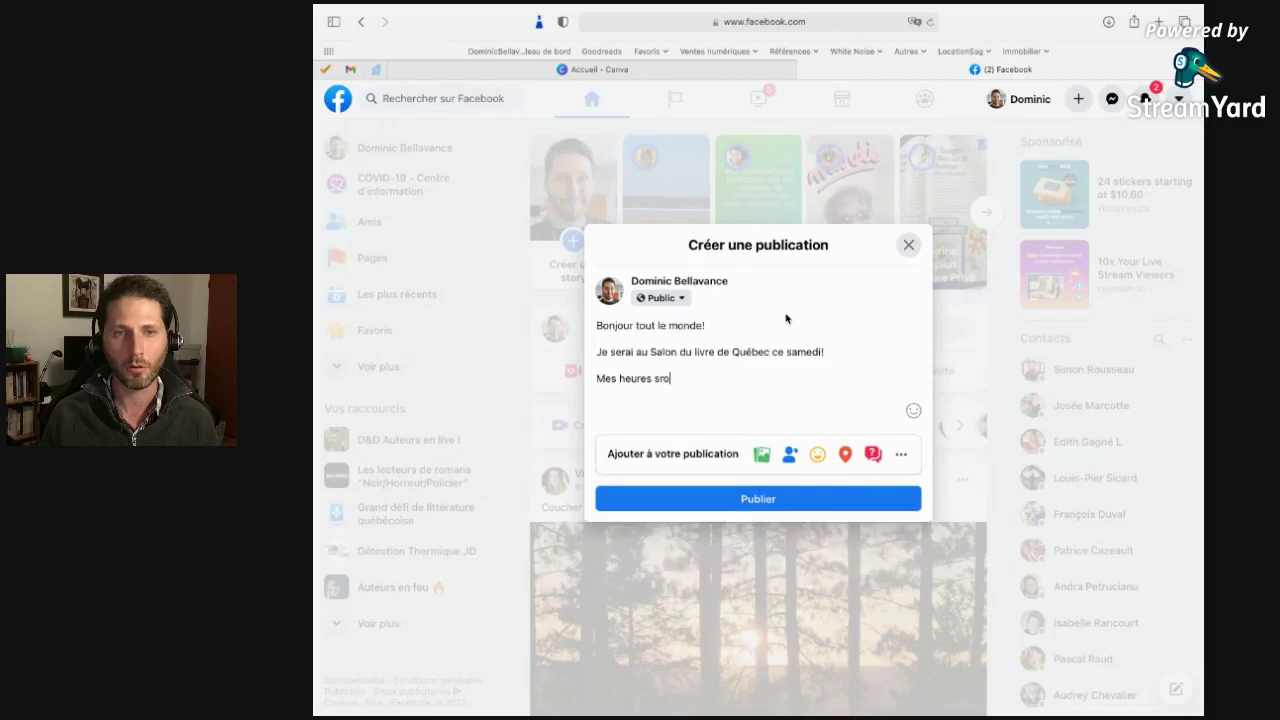
{"action": "key", "text": "BackSpace"}
{"action": "key", "text": "BackSpace"}
{"action": "type", "text": "ert"}
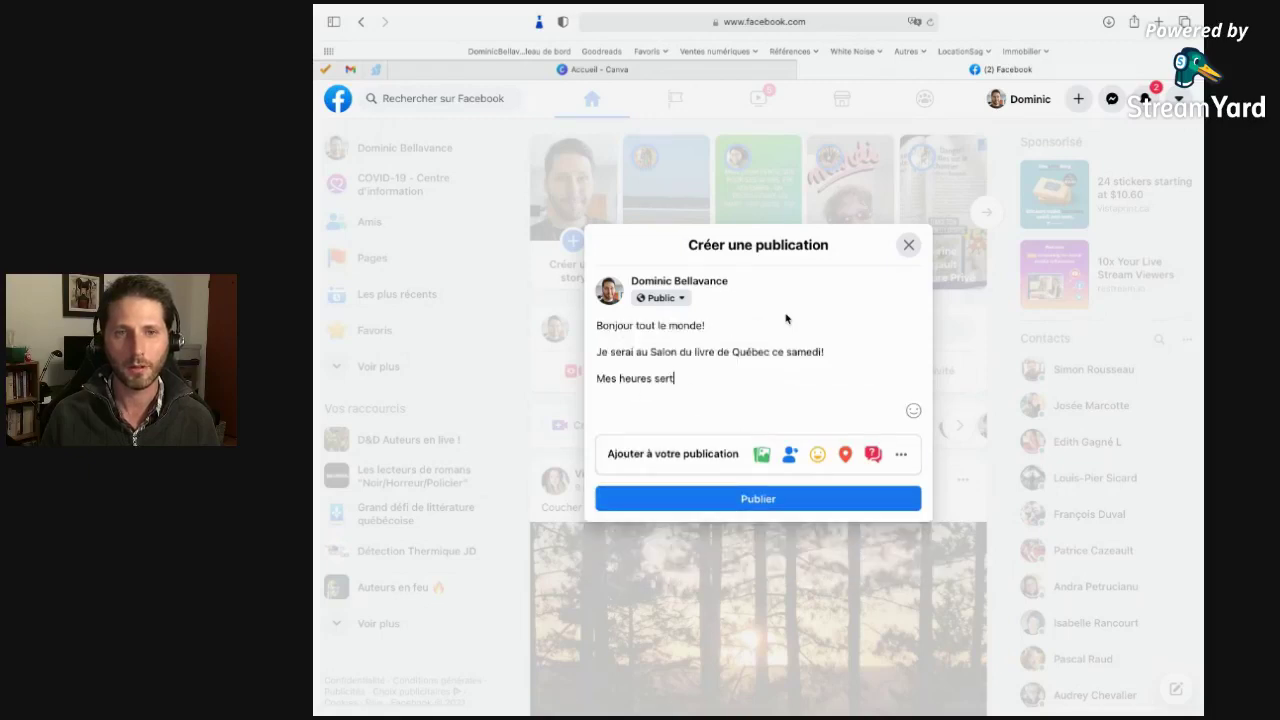
{"action": "key", "text": "BackSpace"}
{"action": "type", "text": "ont..."}
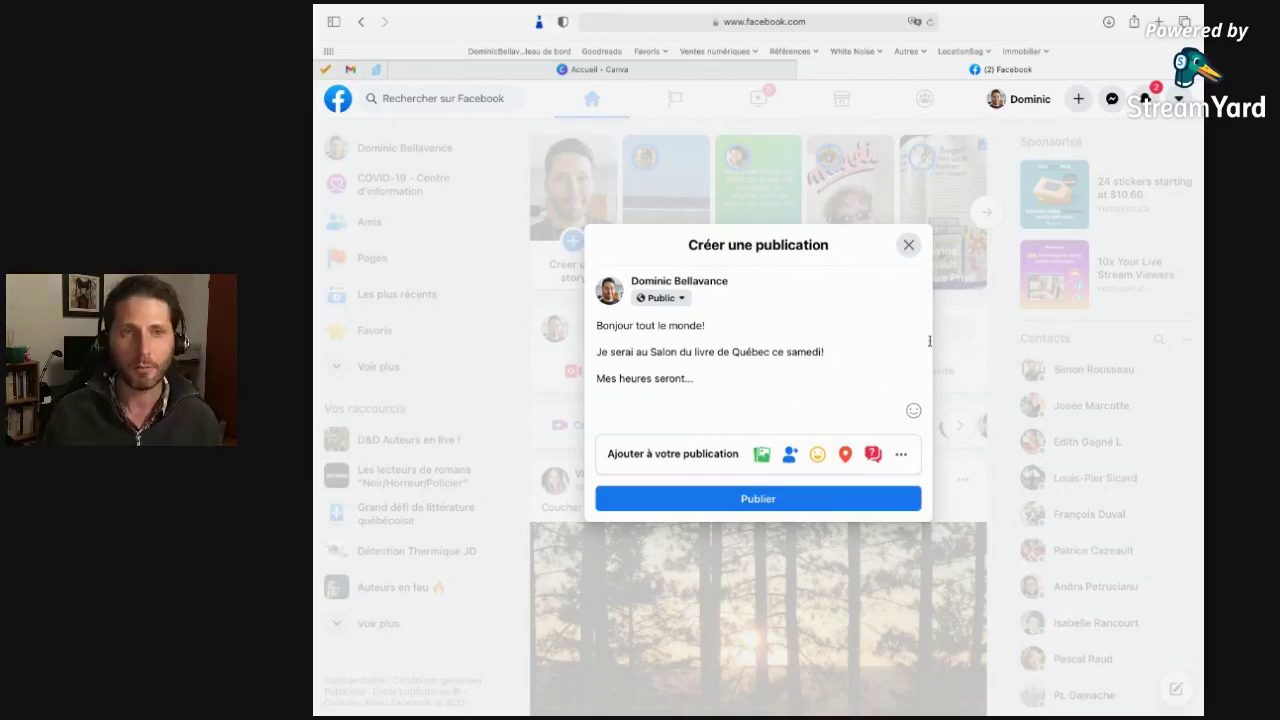
Abandon the unpublished Facebook post and close its tab to return to Canva.
{"action": "left_click", "coordinate": [908, 245]}
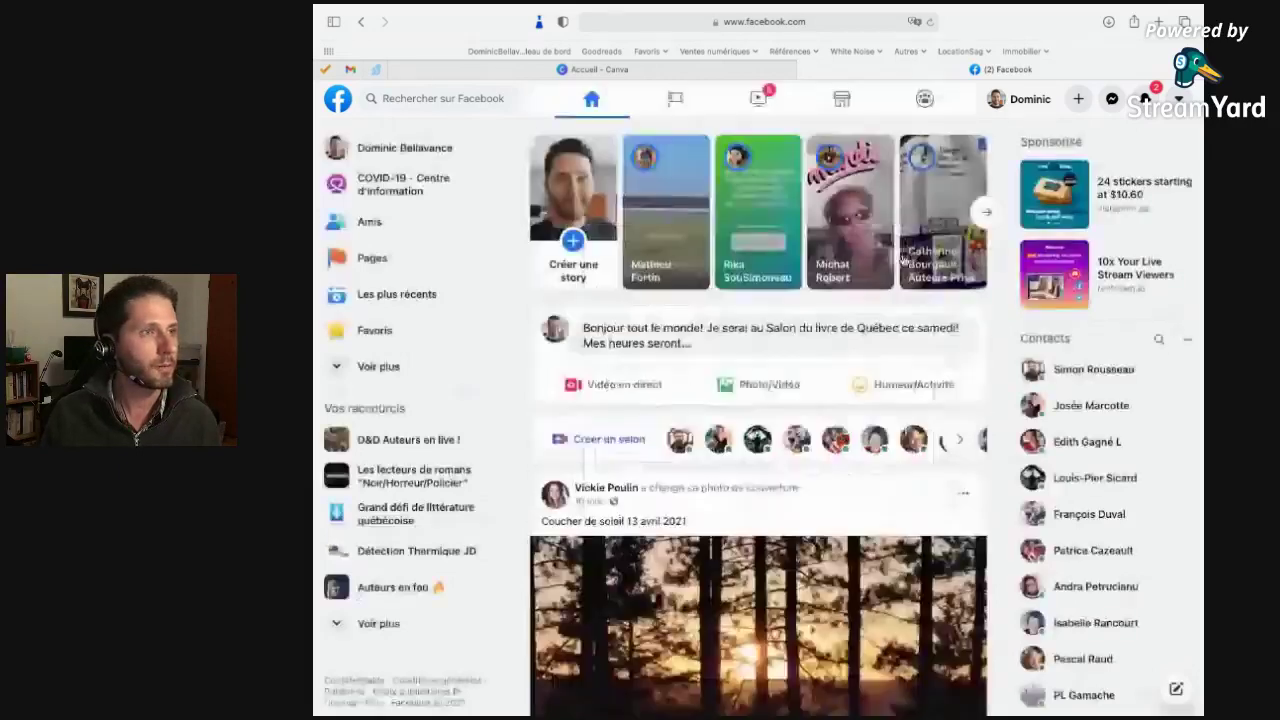
{"action": "left_click", "coordinate": [806, 70]}
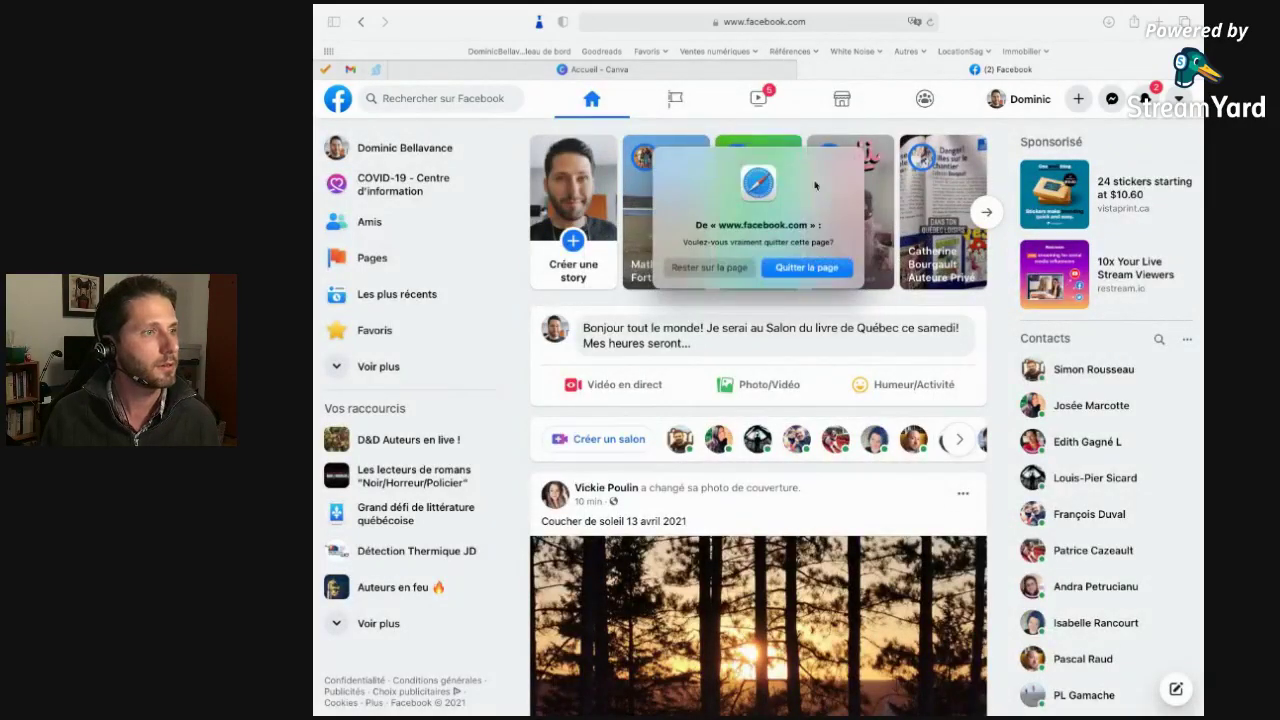
{"action": "left_click", "coordinate": [806, 268]}
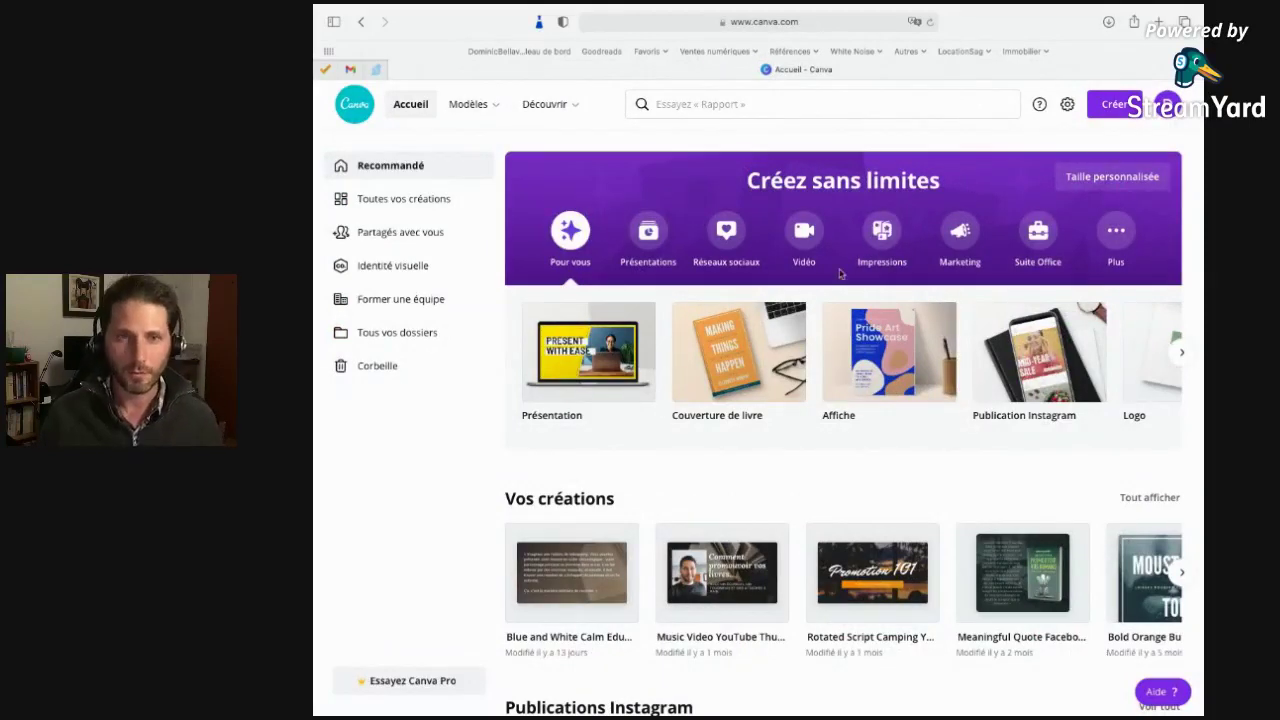
{"action": "mouse_move", "coordinate": [470, 106]}
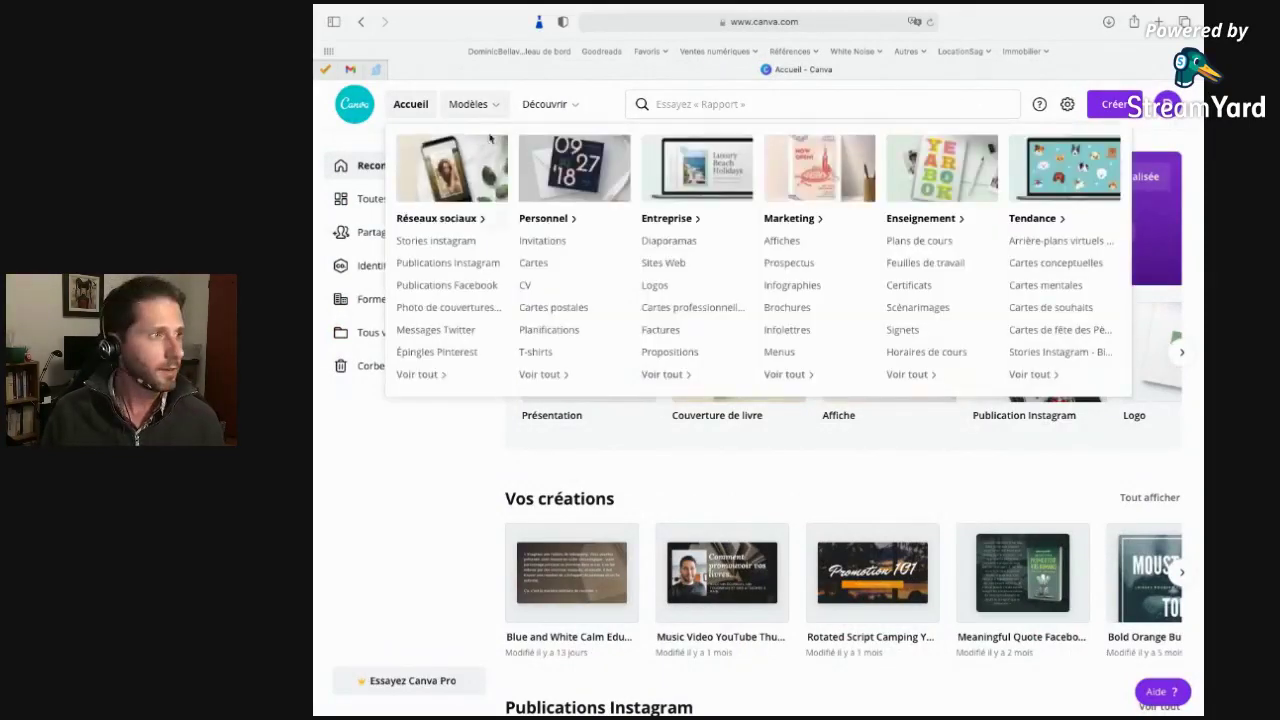
{"action": "left_click", "coordinate": [728, 104]}
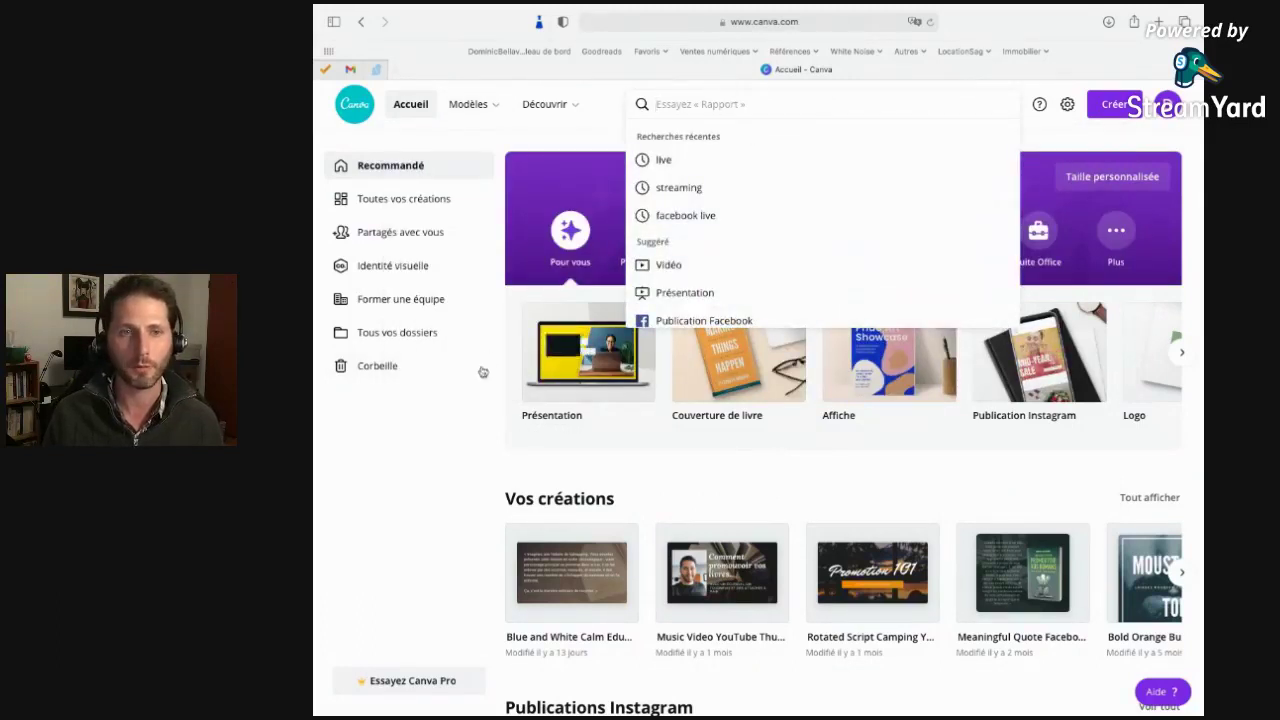
{"action": "left_click", "coordinate": [401, 486]}
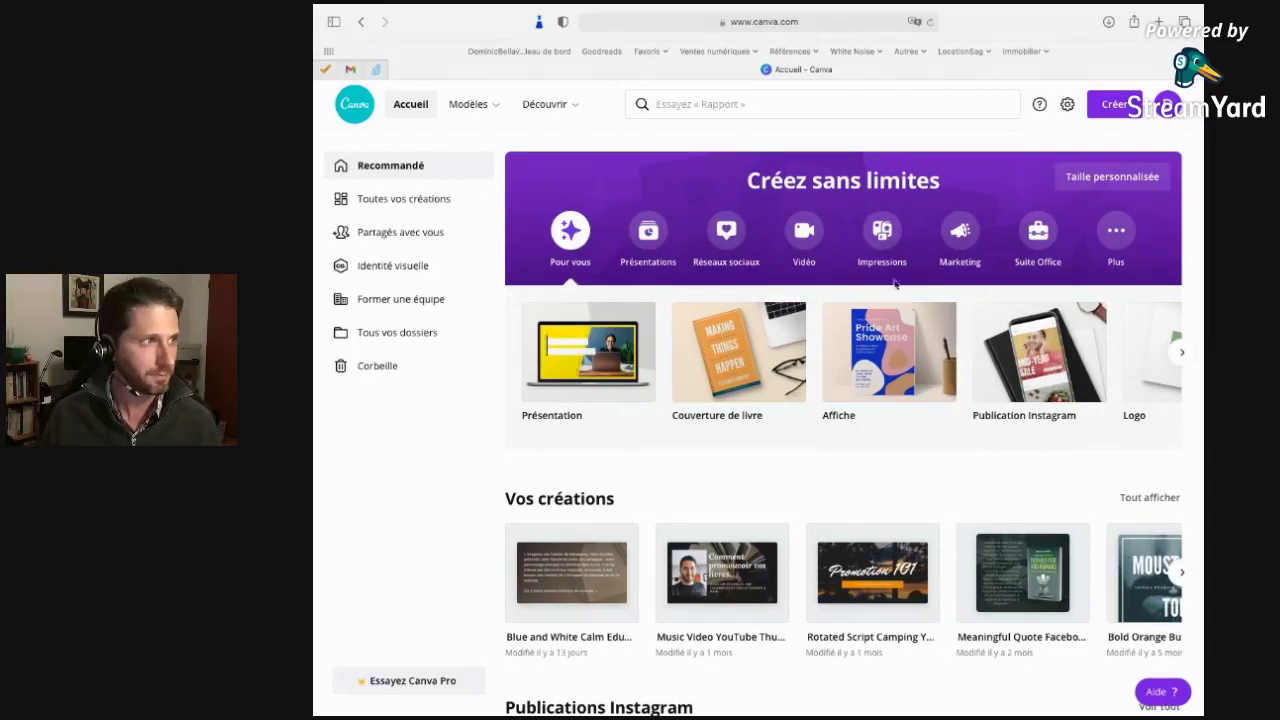
Look up the suggested template formats for "facebook" and for "instagram".
{"action": "left_click", "coordinate": [782, 109]}
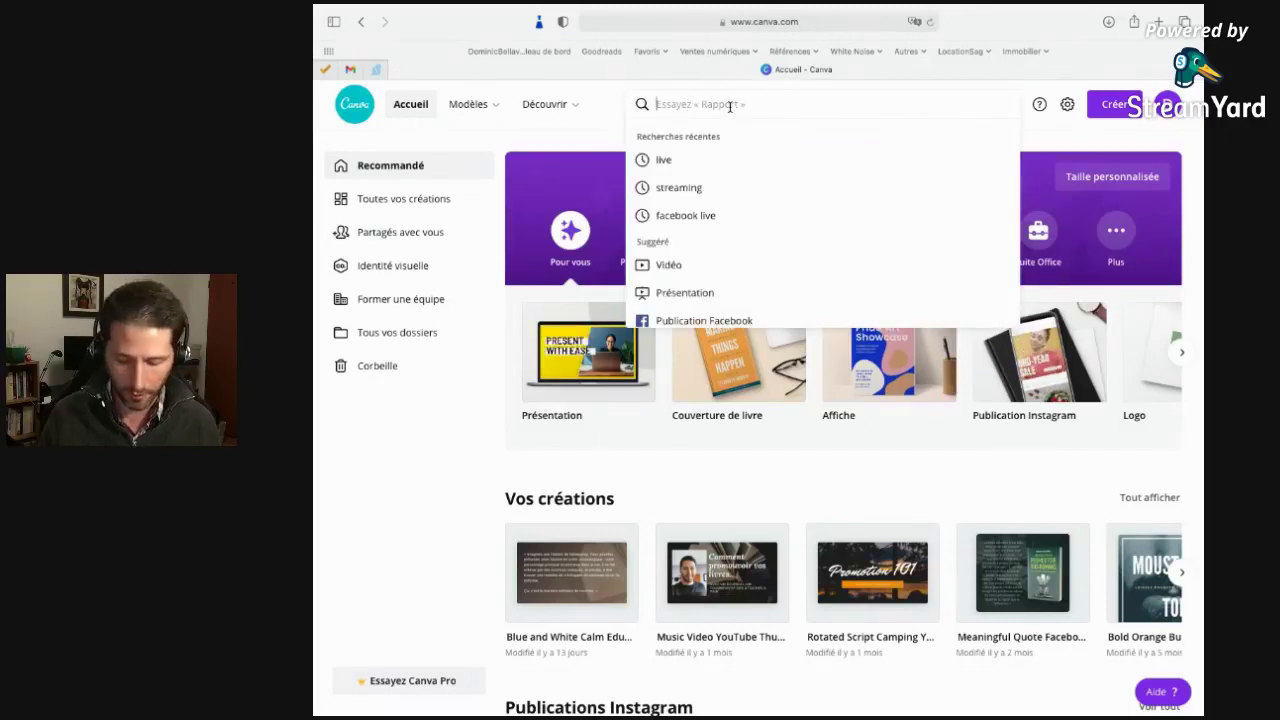
{"action": "type", "text": "facebook"}
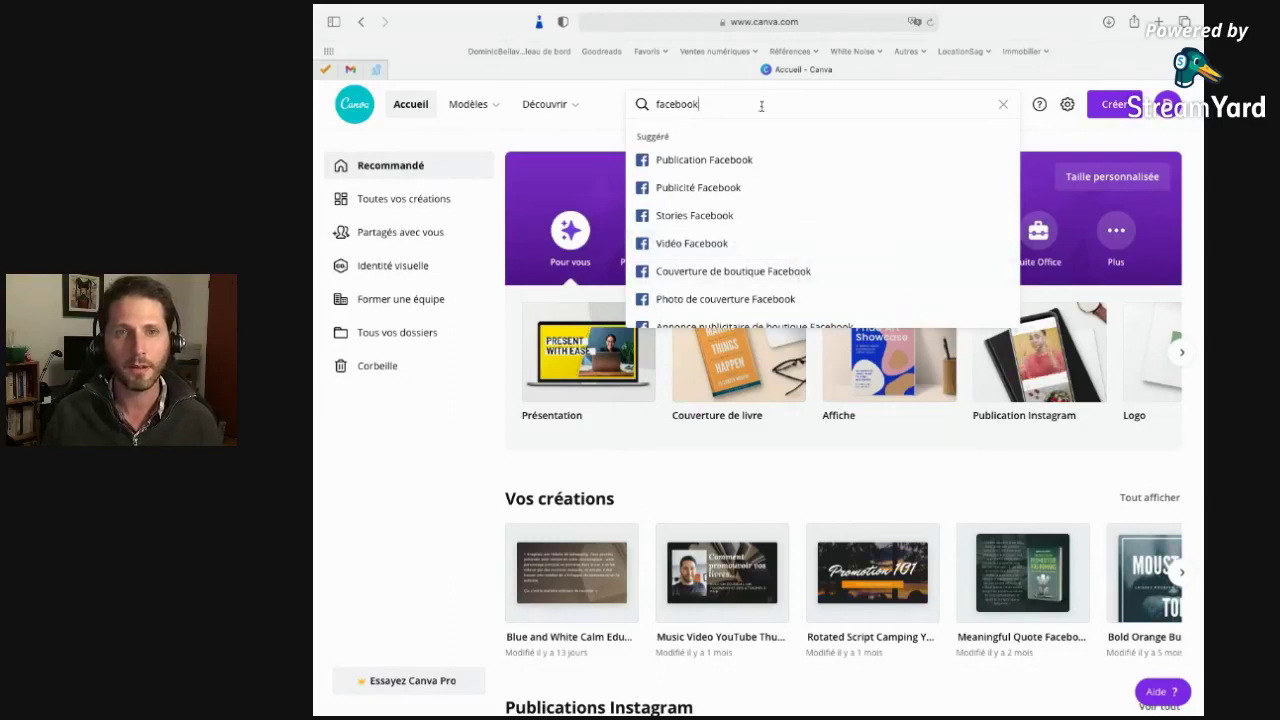
{"action": "left_click_drag", "start_coordinate": [726, 104], "coordinate": [643, 104]}
{"action": "type", "text": "instagram"}
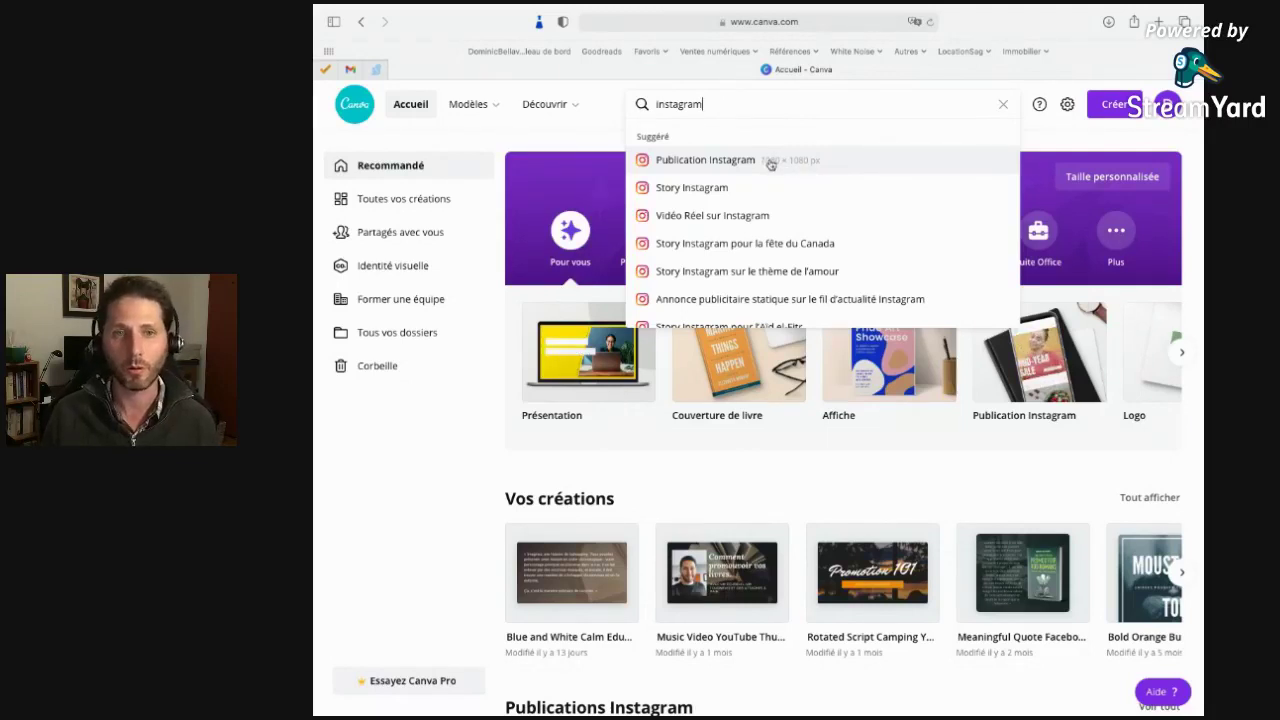
Open the CV template collection and browse through the available résumé designs.
{"action": "mouse_move", "coordinate": [488, 118]}
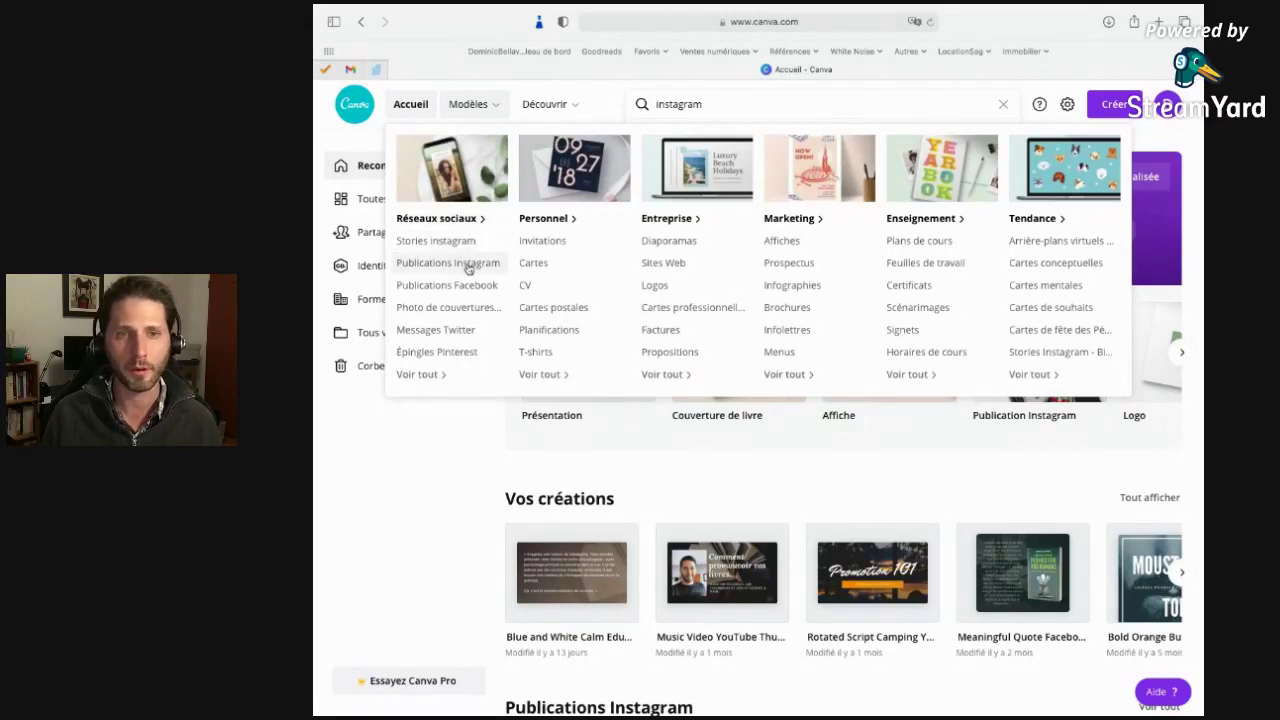
{"action": "left_click", "coordinate": [542, 289]}
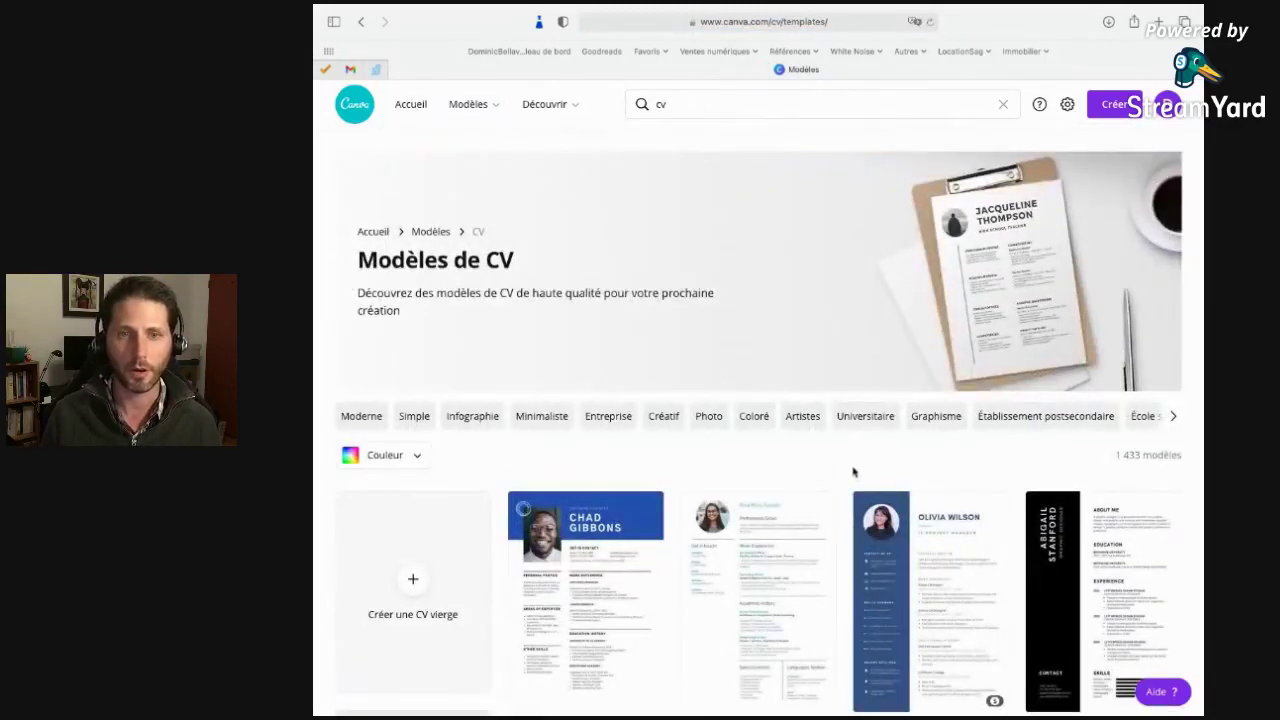
{"action": "scroll", "coordinate": [853, 472], "scroll_direction": "down", "scroll_amount": 5}
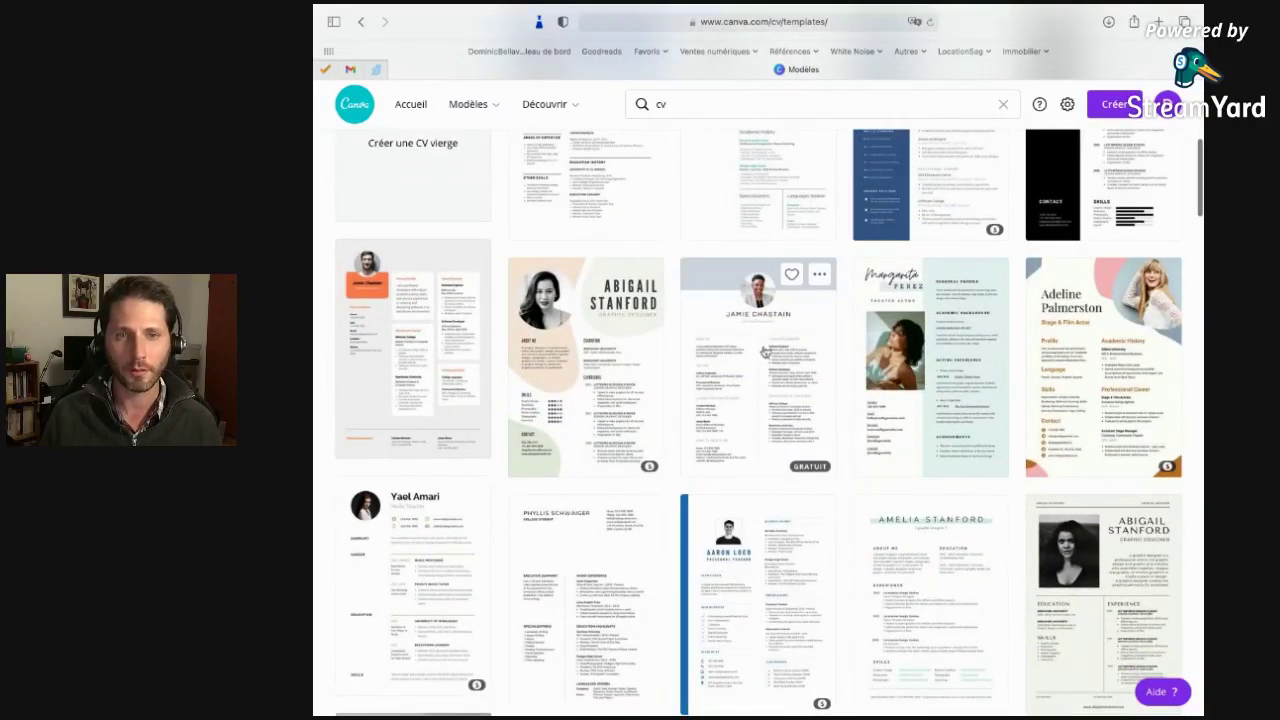
{"action": "scroll", "coordinate": [818, 410], "scroll_direction": "down", "scroll_amount": 1}
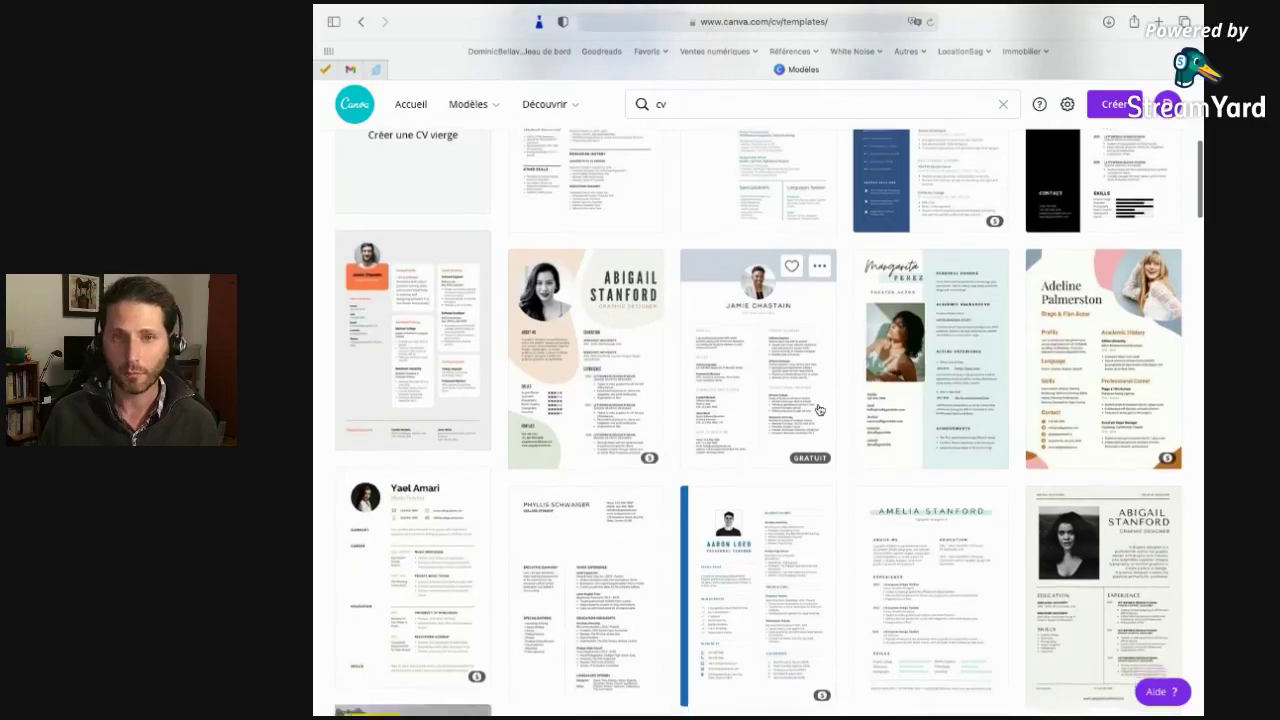
{"action": "scroll", "coordinate": [818, 410], "scroll_direction": "down", "scroll_amount": 1}
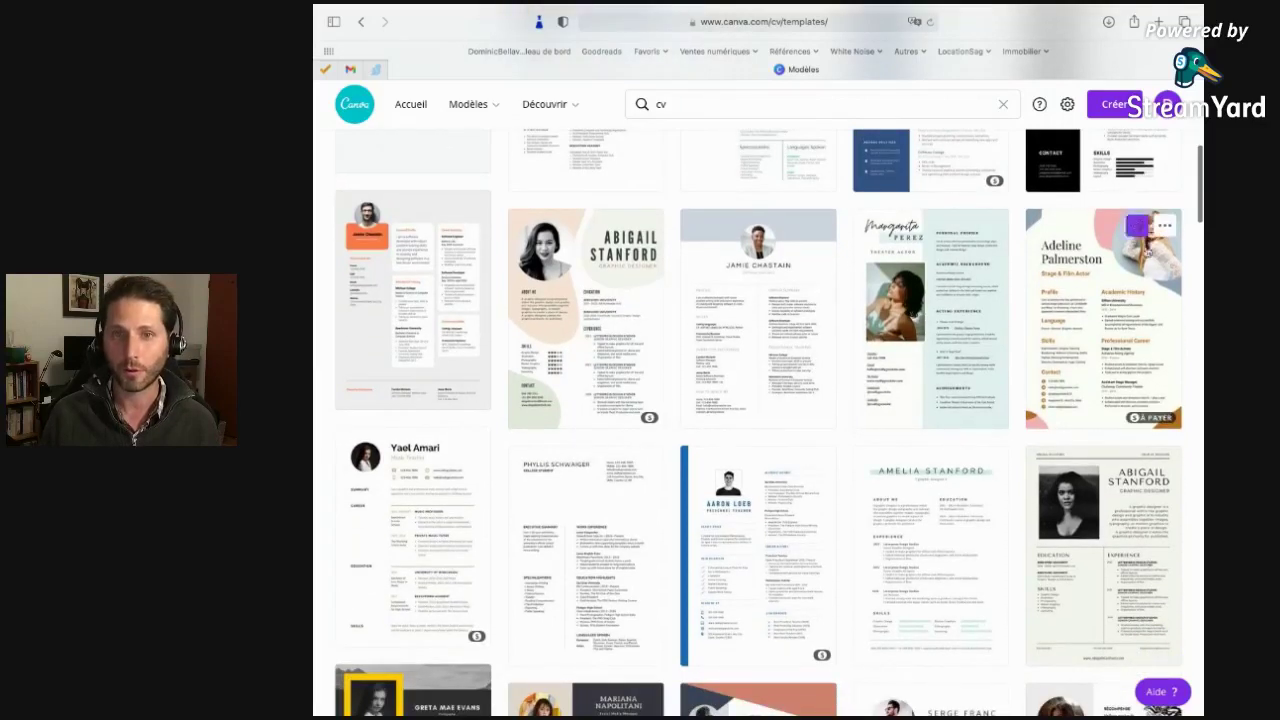
{"action": "scroll", "coordinate": [900, 375], "scroll_direction": "down", "scroll_amount": 5}
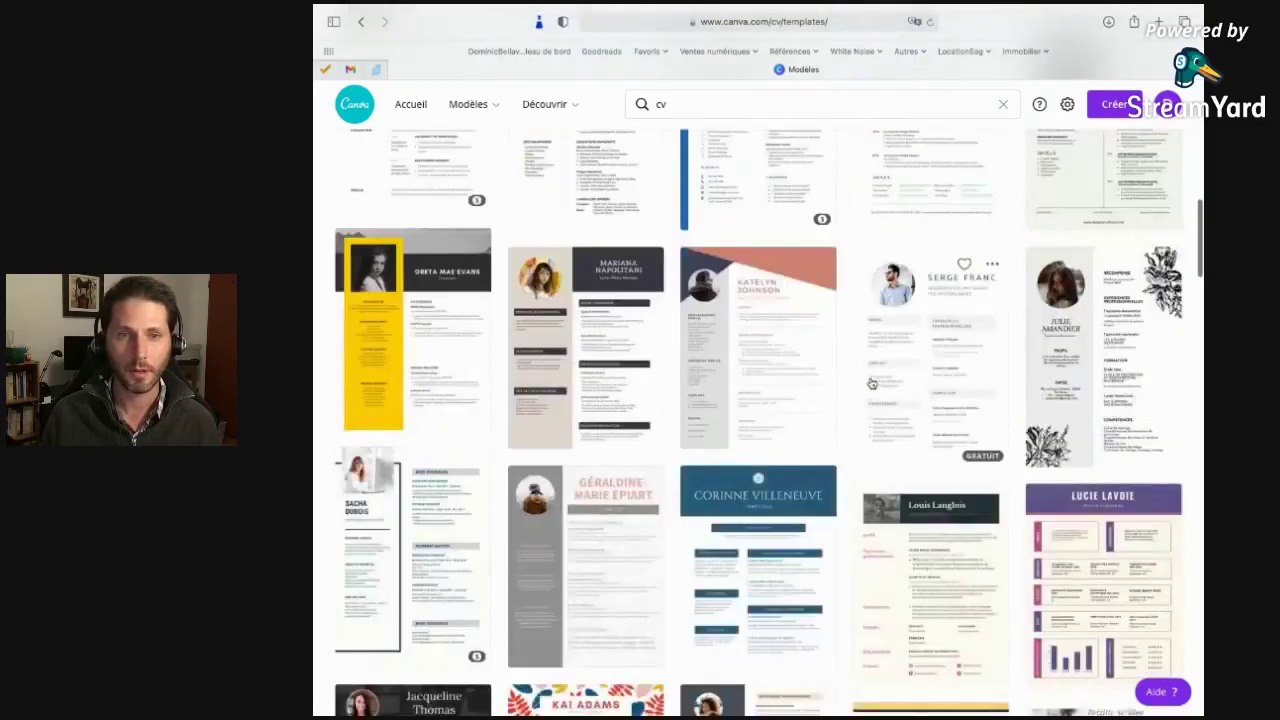
{"action": "scroll", "coordinate": [871, 384], "scroll_direction": "down", "scroll_amount": 8}
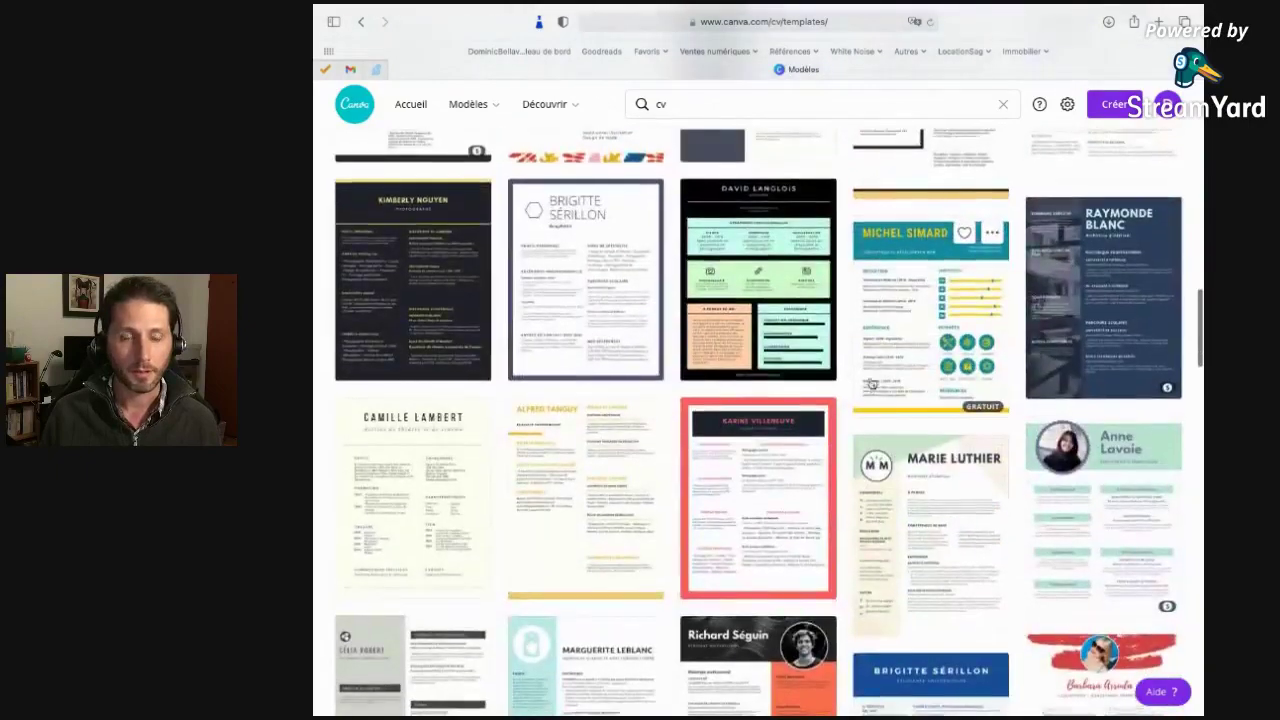
{"action": "scroll", "coordinate": [871, 384], "scroll_direction": "up", "scroll_amount": 15}
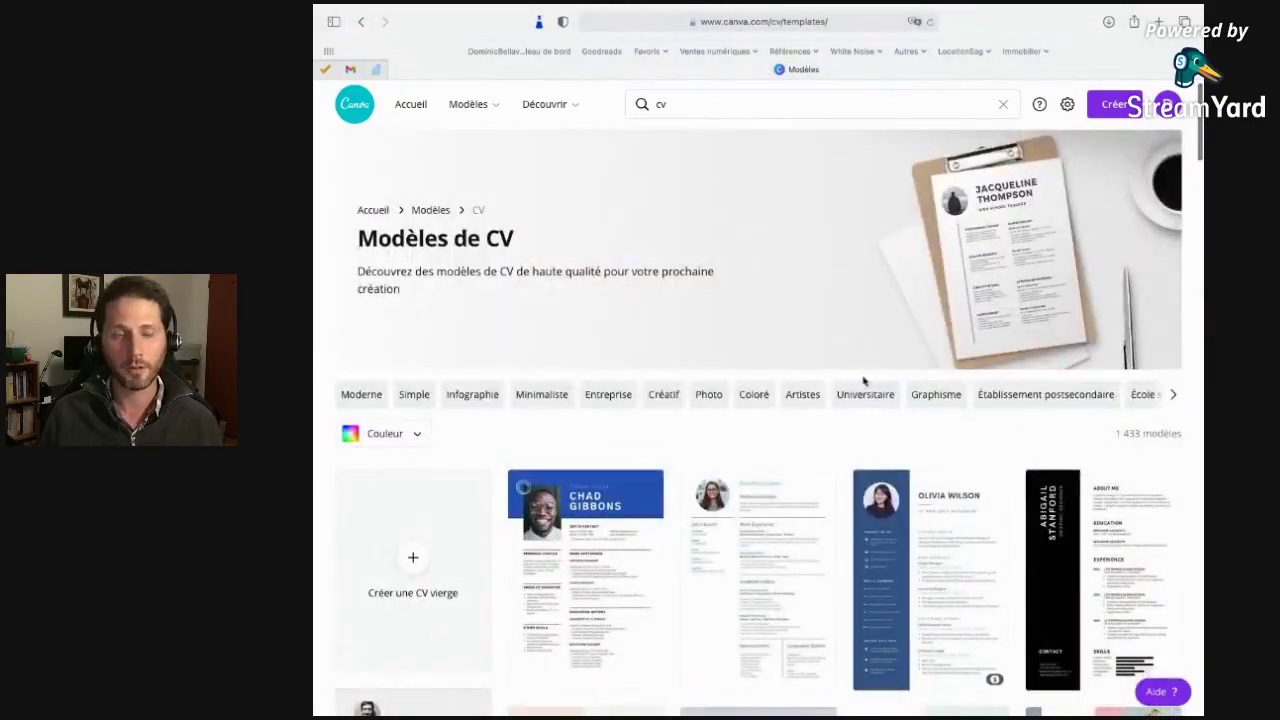
Create a new design from the "Blue and Black Modern Resume" template.
{"action": "scroll", "coordinate": [852, 408], "scroll_direction": "down", "scroll_amount": 2}
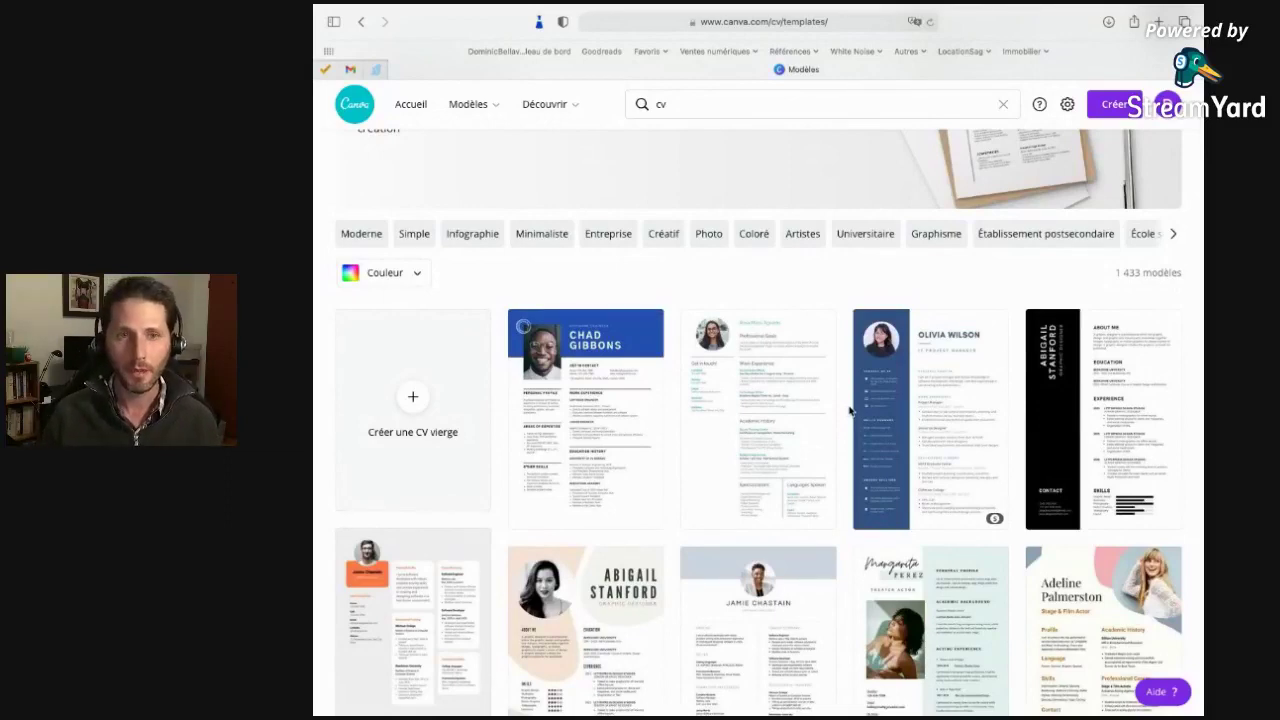
{"action": "left_click", "coordinate": [614, 385]}
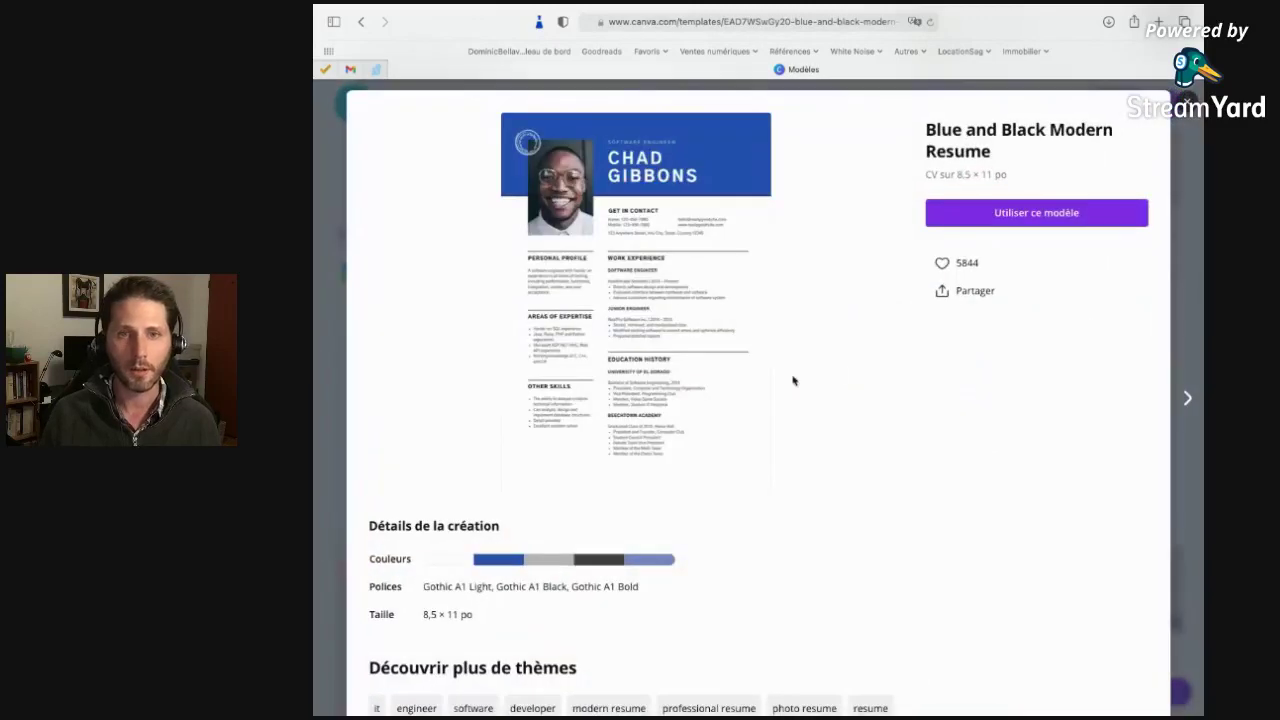
{"action": "left_click", "coordinate": [1034, 218]}
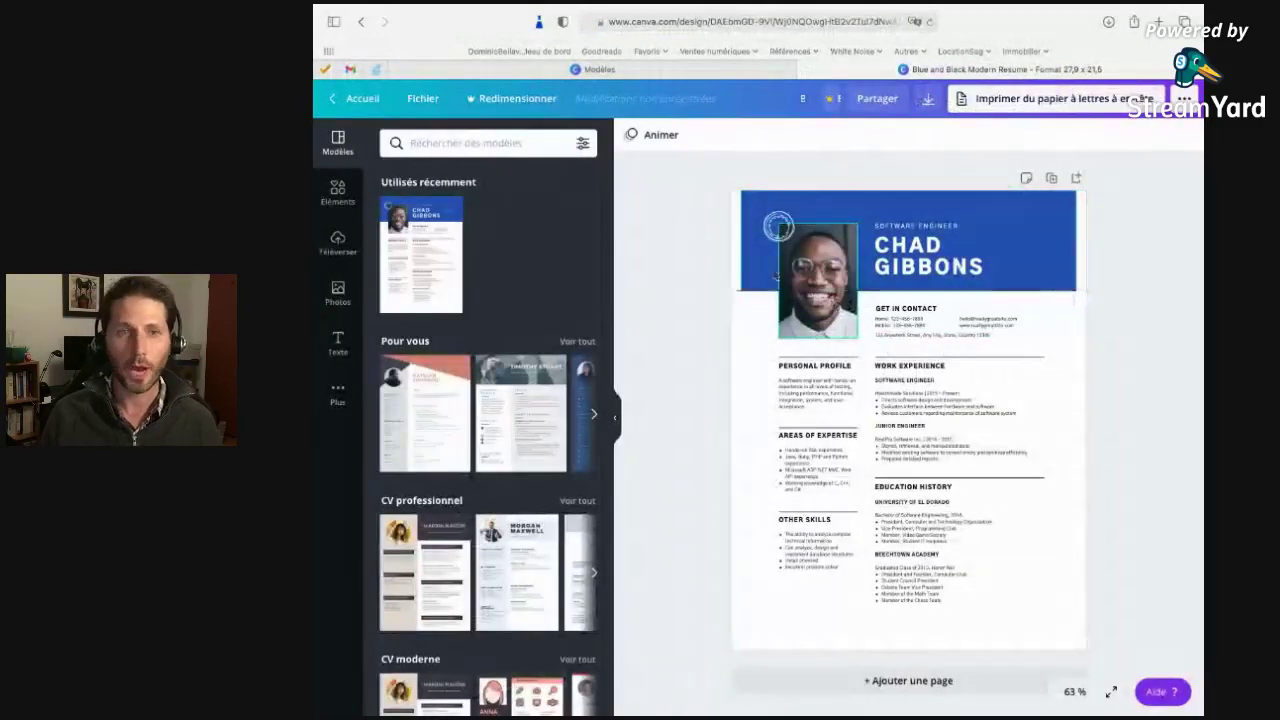
Replace the large name heading on the résumé with the applicant's full name.
{"action": "left_click", "coordinate": [962, 262]}
{"action": "left_click_drag", "start_coordinate": [962, 262], "coordinate": [932, 260]}
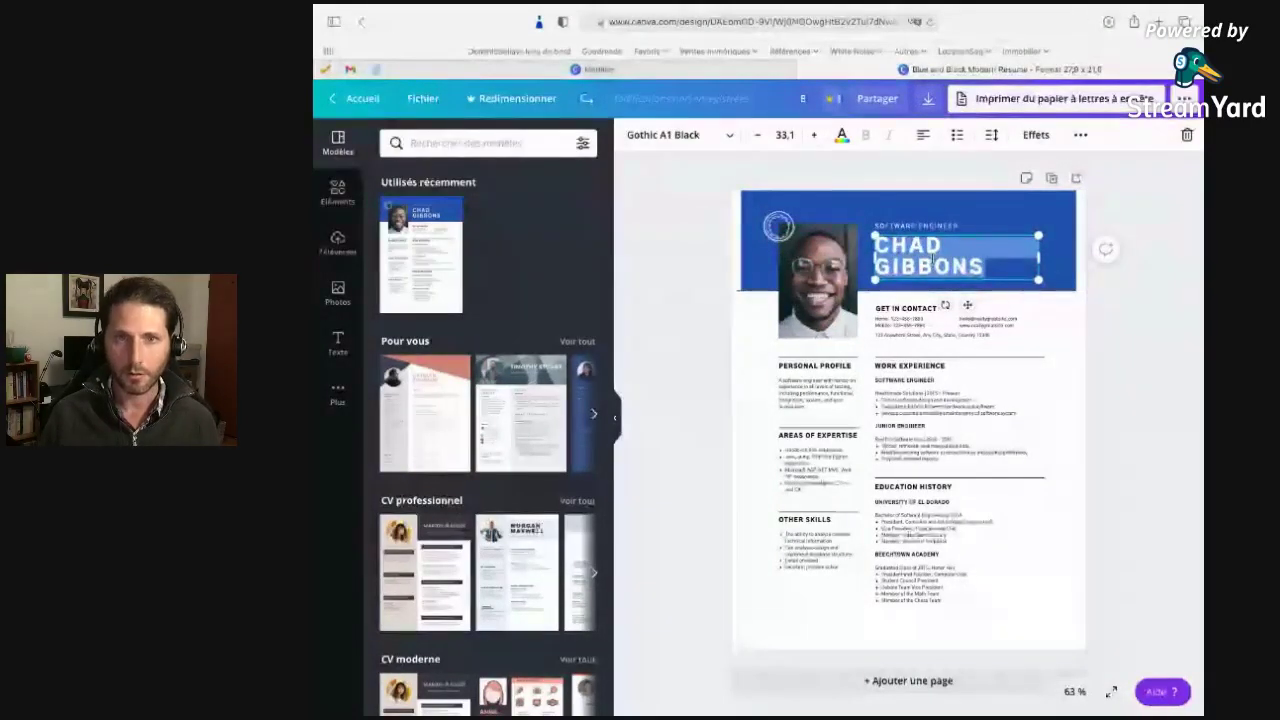
{"action": "type", "text": "Dominic Bellavance"}
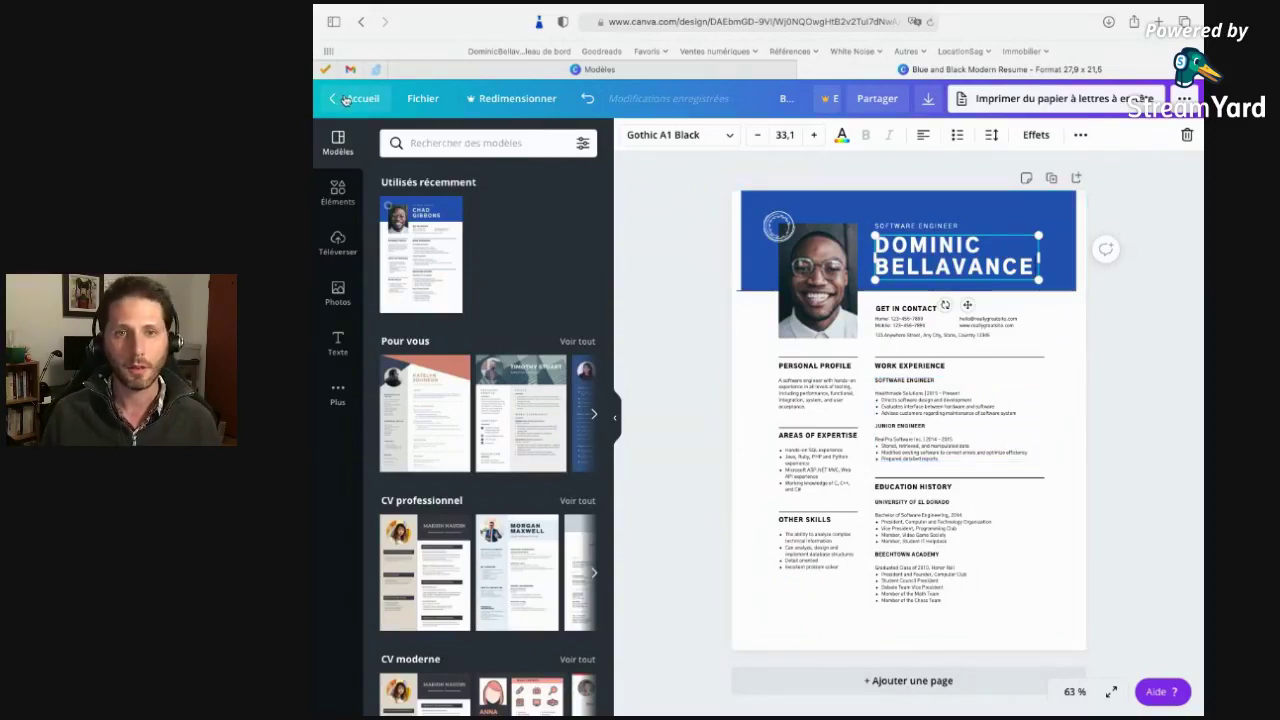
Leave the résumé design, open the "Sites Web" template collection and browse through its designs.
{"action": "left_click", "coordinate": [345, 99]}
{"action": "mouse_move", "coordinate": [466, 106]}
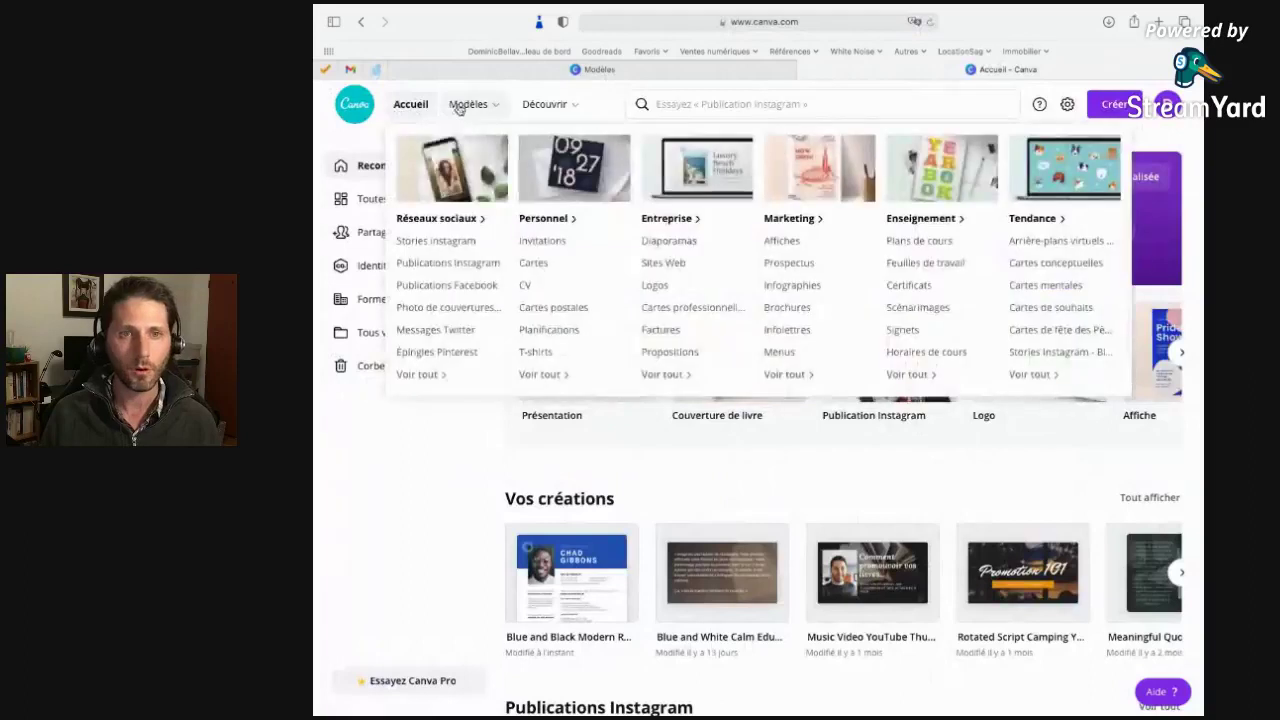
{"action": "left_click", "coordinate": [700, 264]}
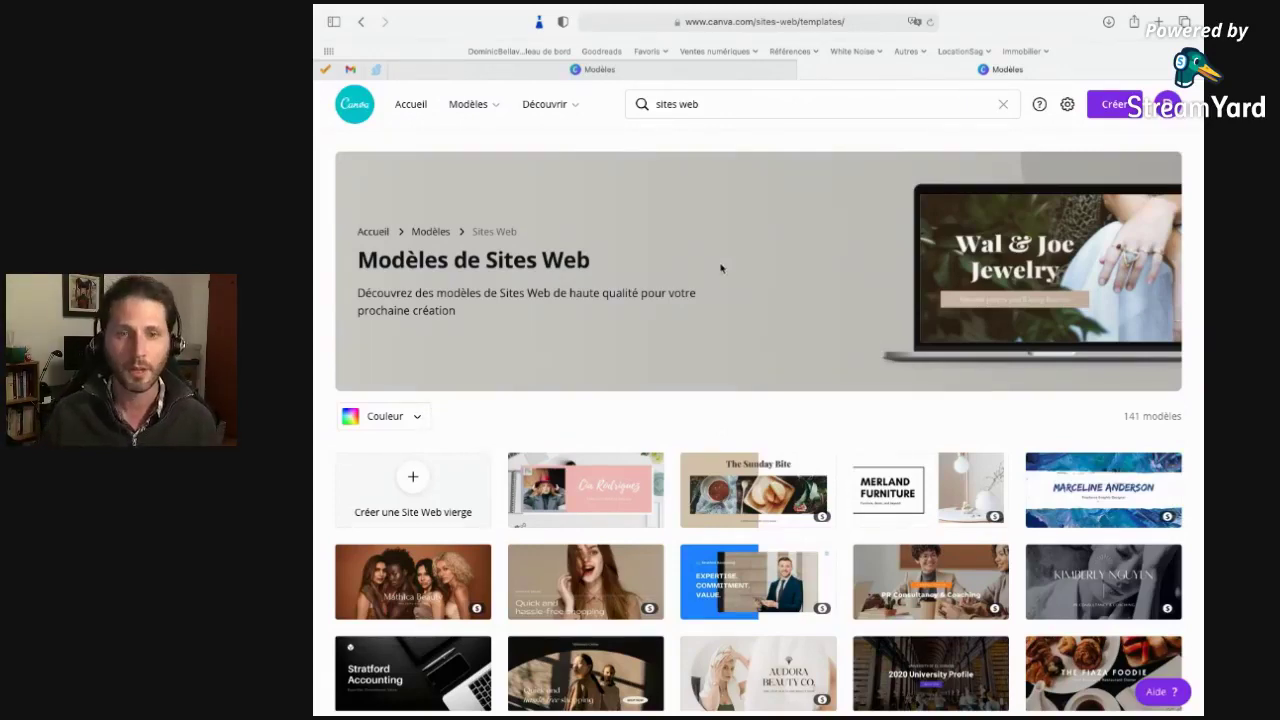
{"action": "scroll", "coordinate": [772, 418], "scroll_direction": "down", "scroll_amount": 3}
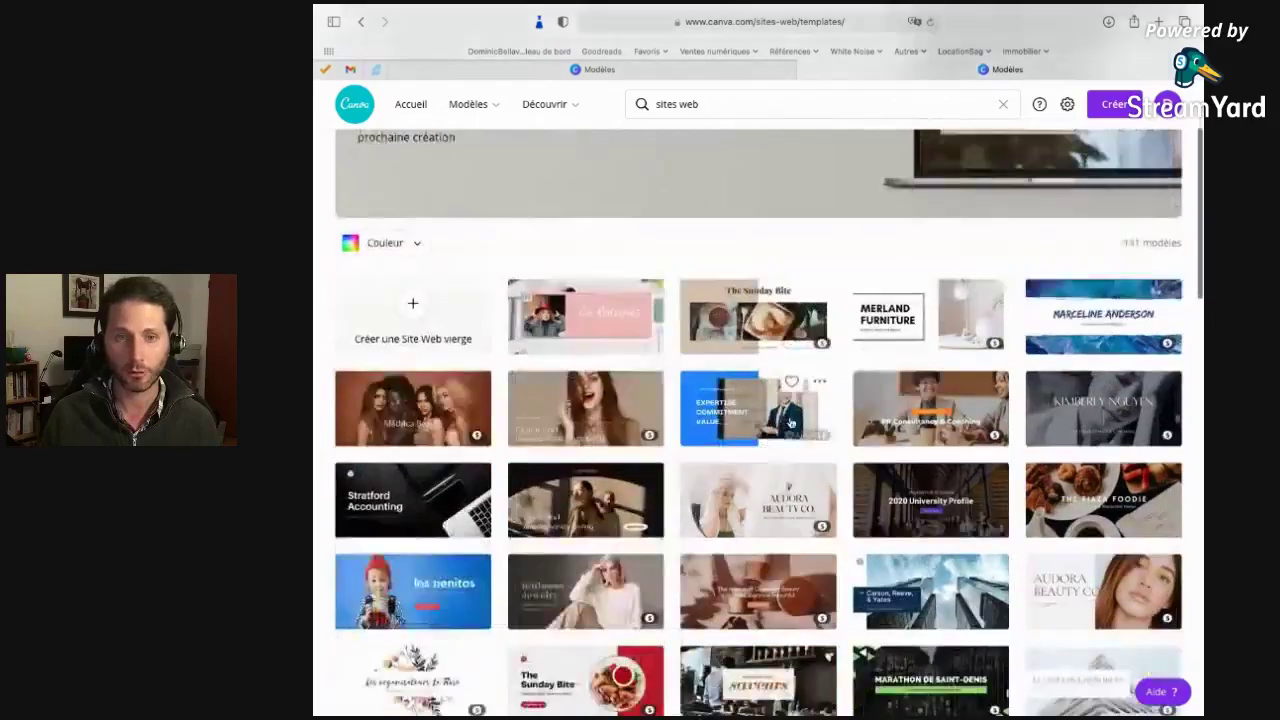
{"action": "scroll", "coordinate": [790, 424], "scroll_direction": "down", "scroll_amount": 4}
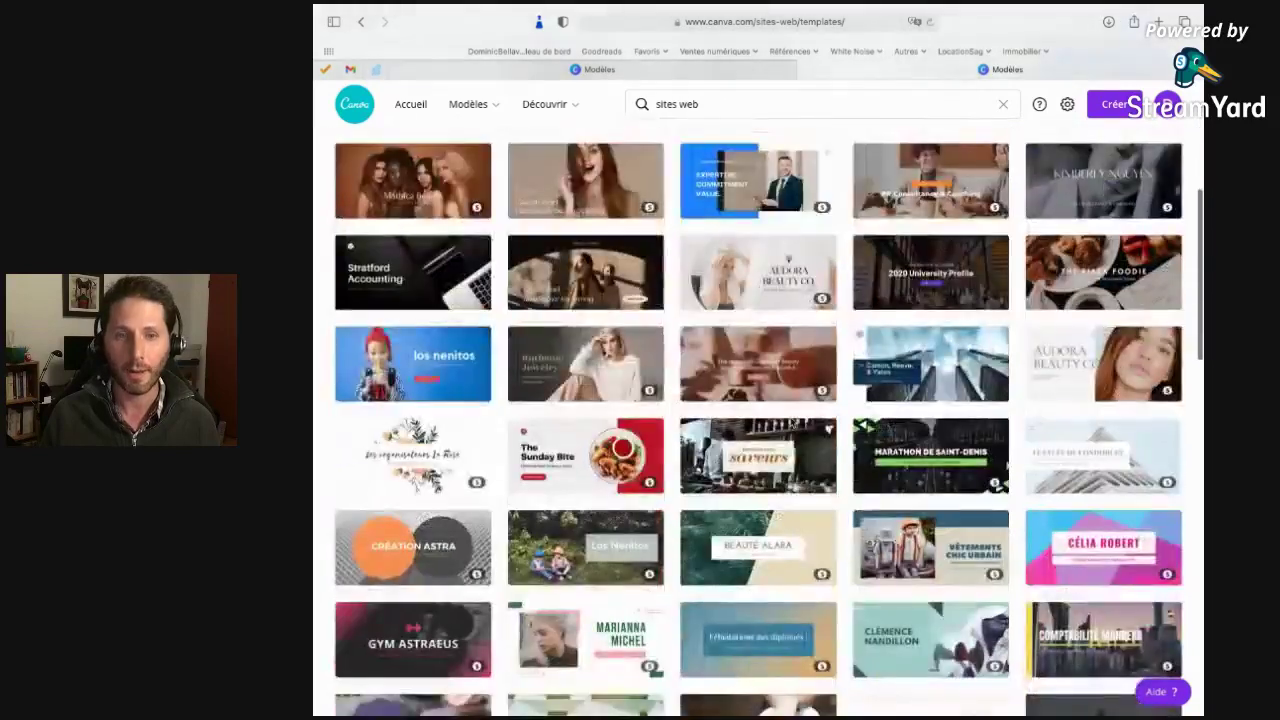
{"action": "scroll", "coordinate": [780, 422], "scroll_direction": "down", "scroll_amount": 1}
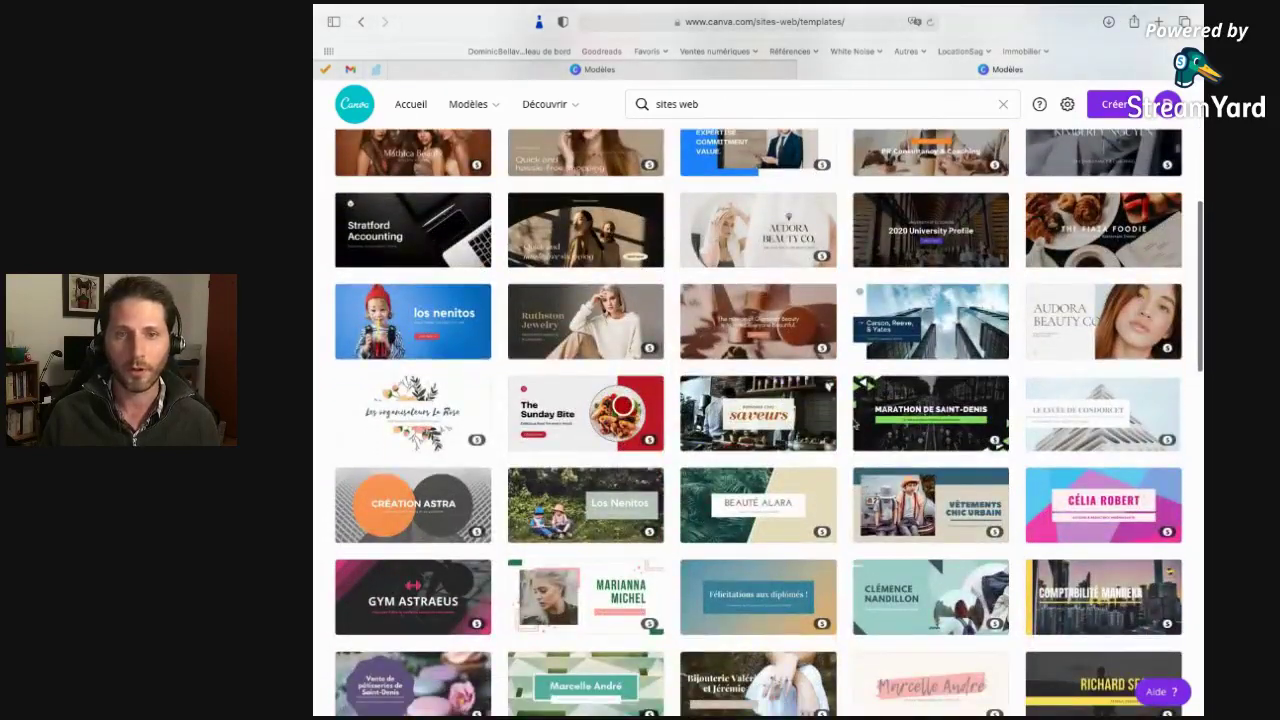
Preview the pages of the "Orange et Jaune Moderne Restaurant Site web" template and create a design from it.
{"action": "left_click", "coordinate": [757, 421]}
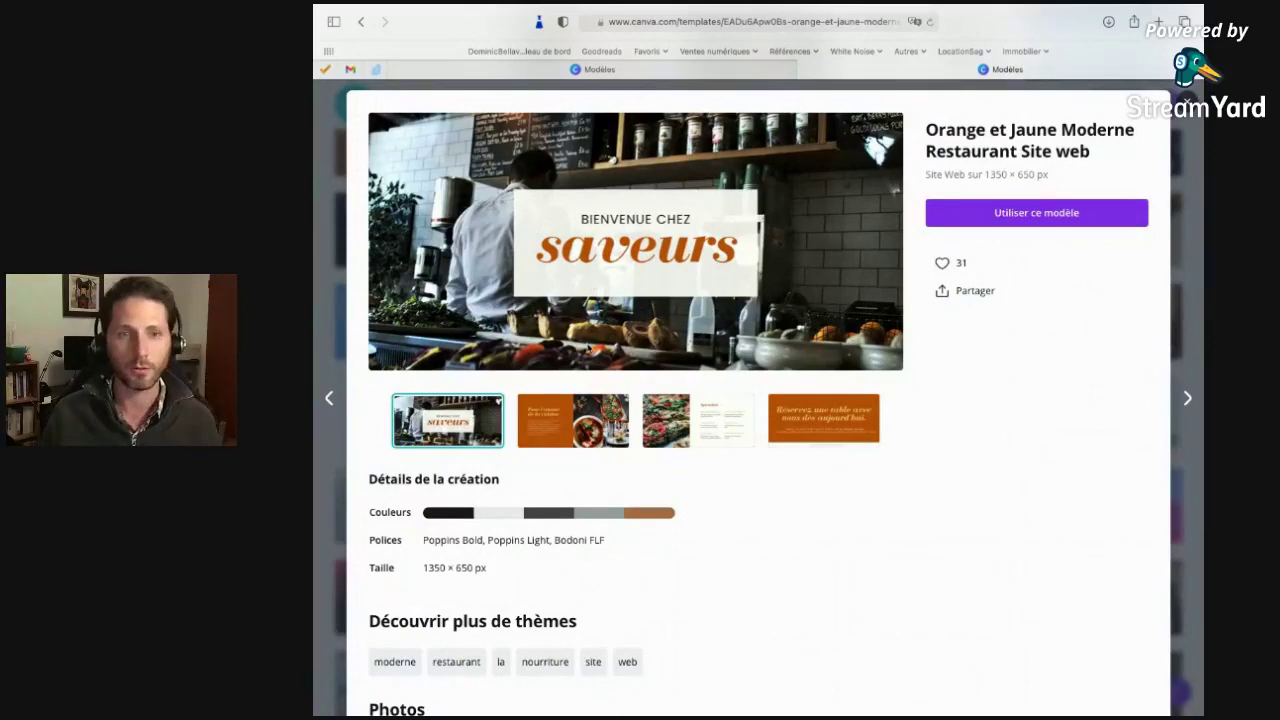
{"action": "left_click", "coordinate": [589, 430]}
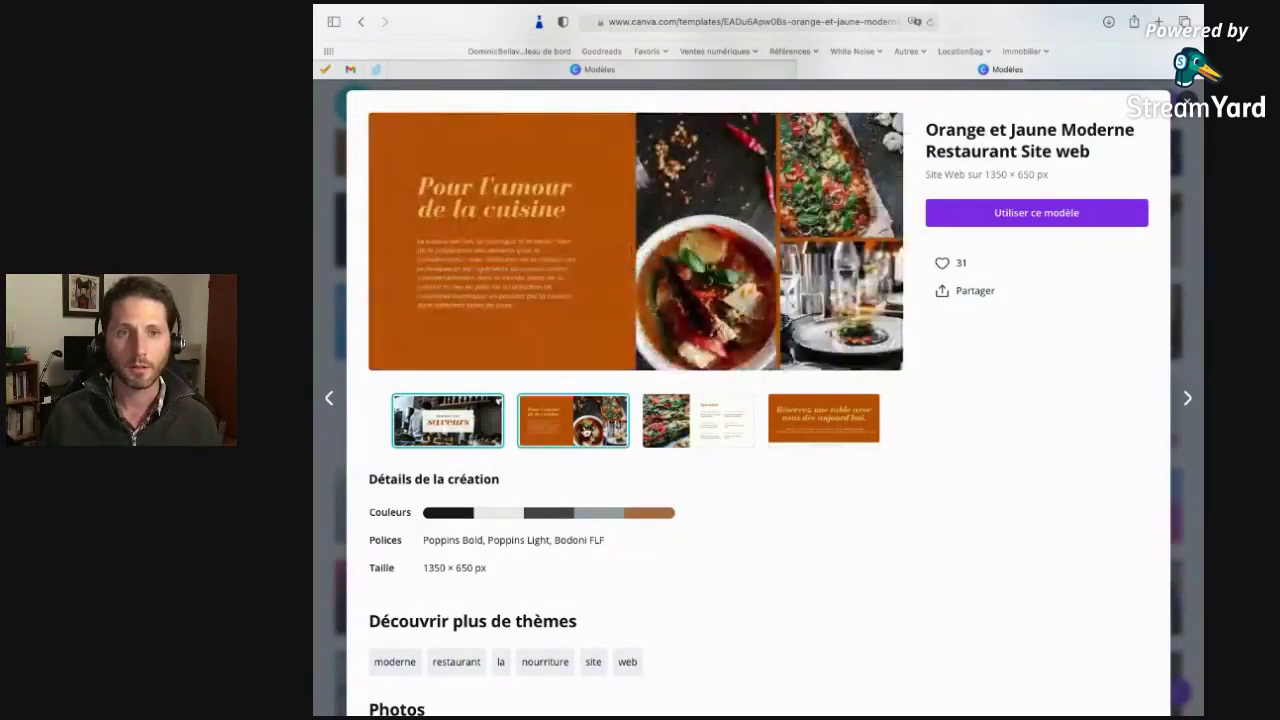
{"action": "left_click", "coordinate": [715, 423]}
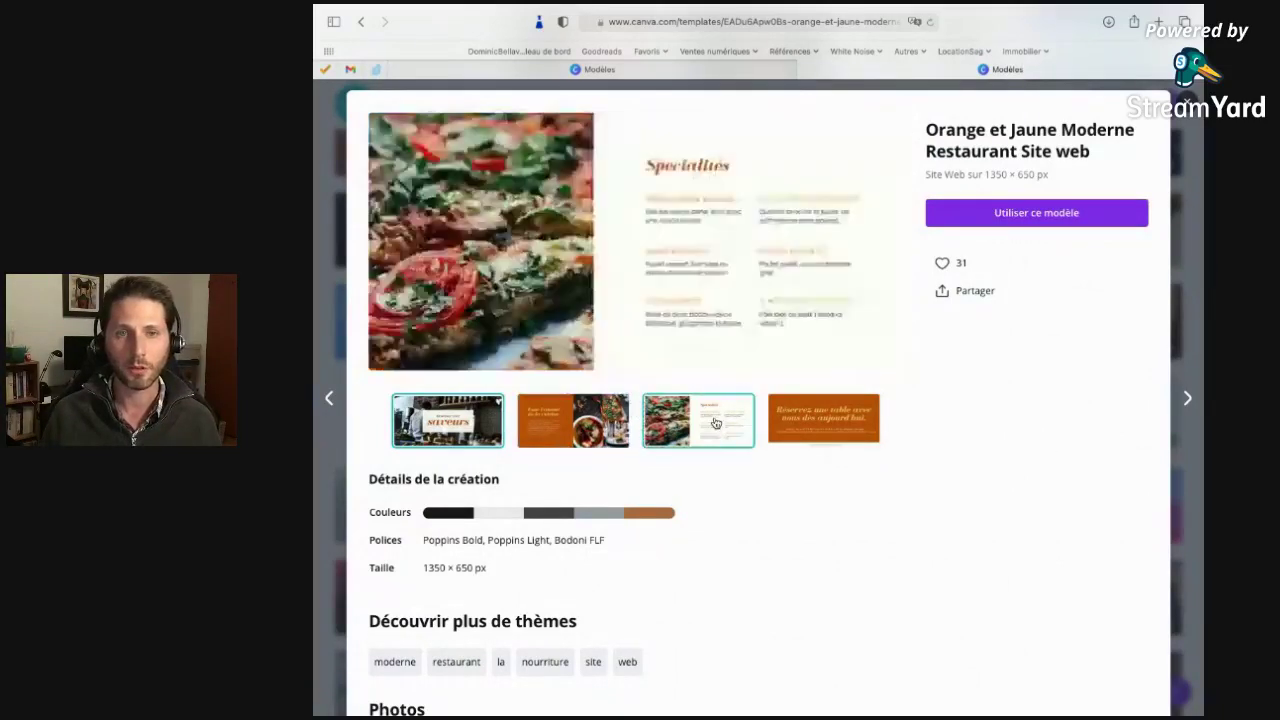
{"action": "left_click", "coordinate": [835, 430]}
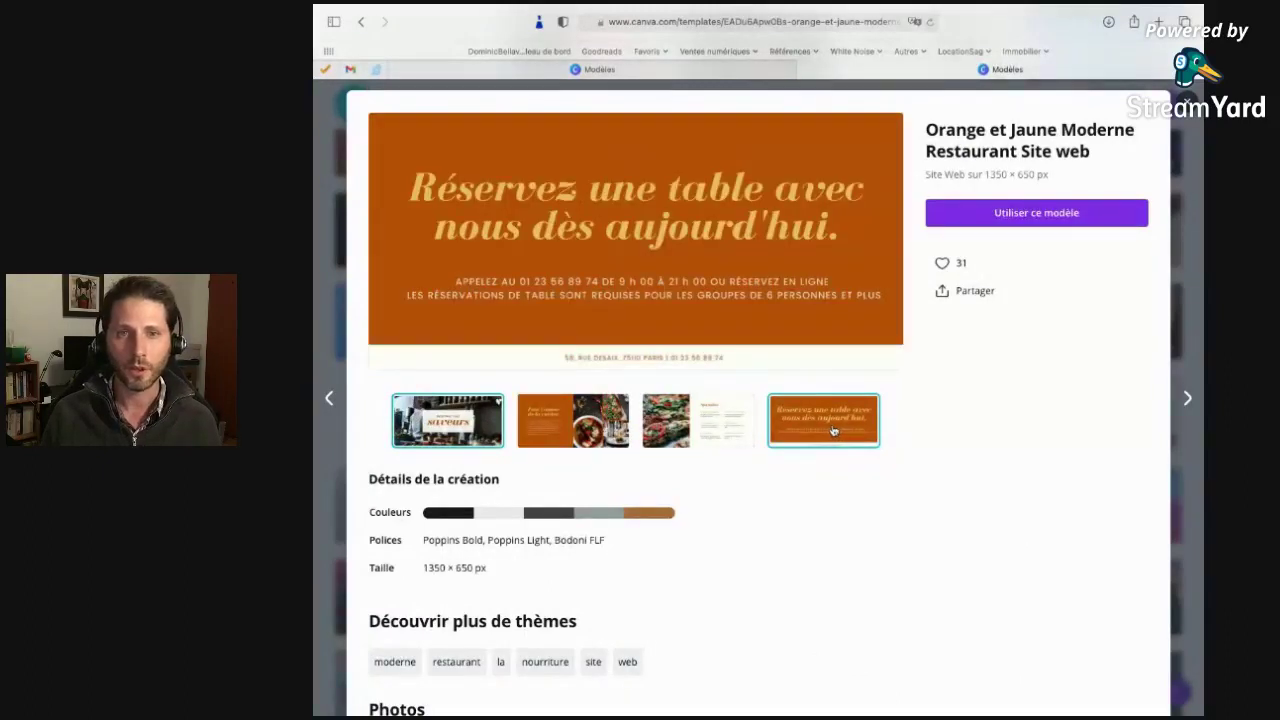
{"action": "left_click", "coordinate": [1044, 214]}
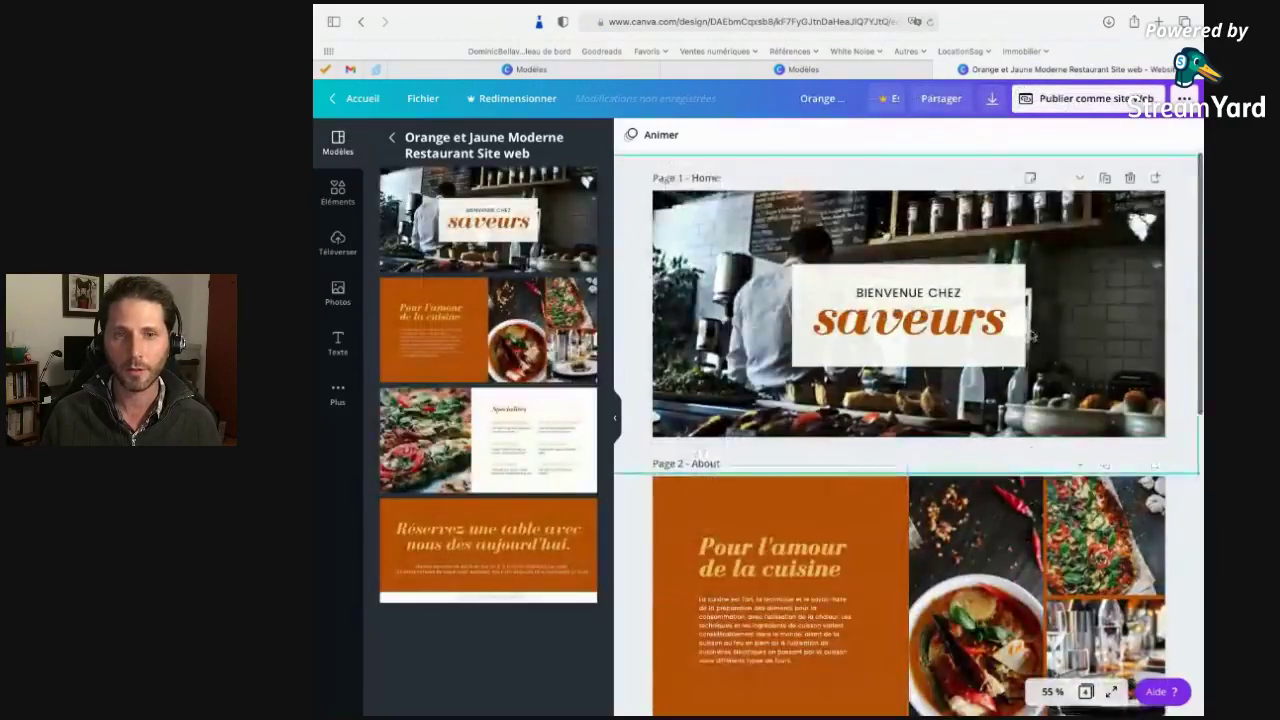
Select the "saveurs" title on the Home page and the "Pour l'amour de la cuisine" heading on the About page as editable text.
{"action": "double_click", "coordinate": [960, 330]}
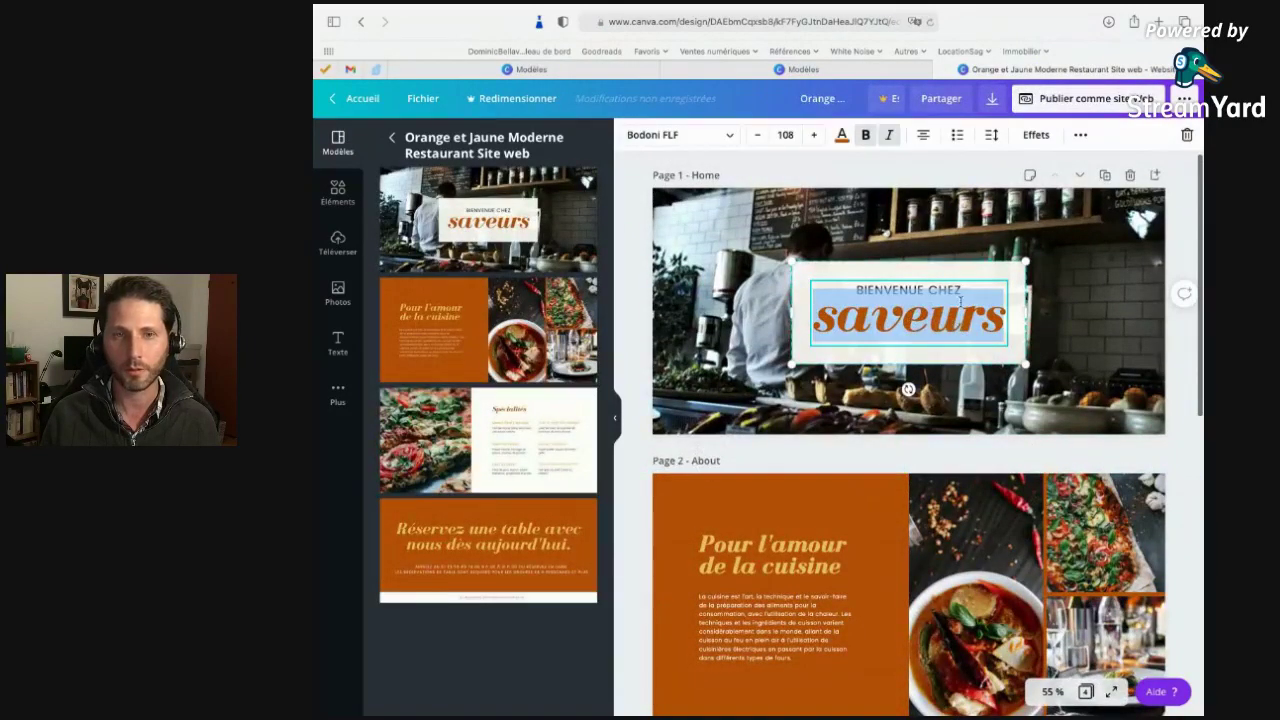
{"action": "left_click", "coordinate": [800, 545]}
{"action": "double_click", "coordinate": [812, 546]}
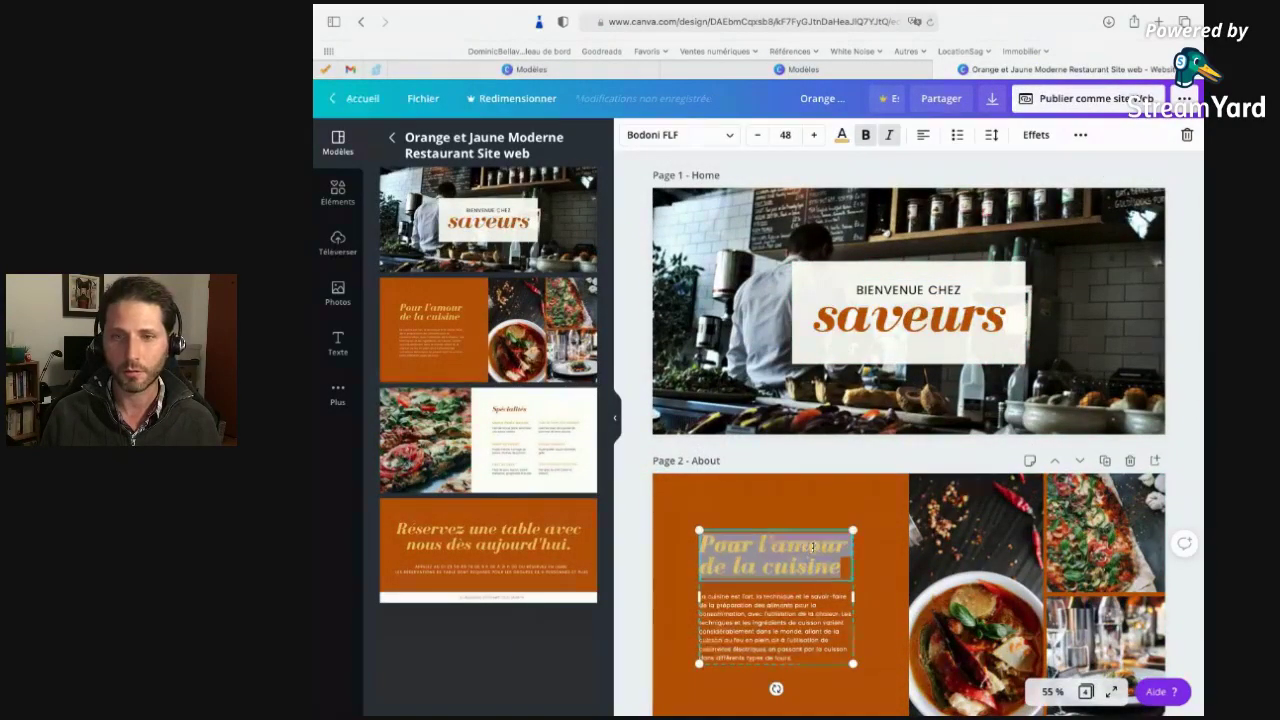
Set the restaurant design's web style to "Défilement" and open it as a website.
{"action": "left_click", "coordinate": [1073, 97]}
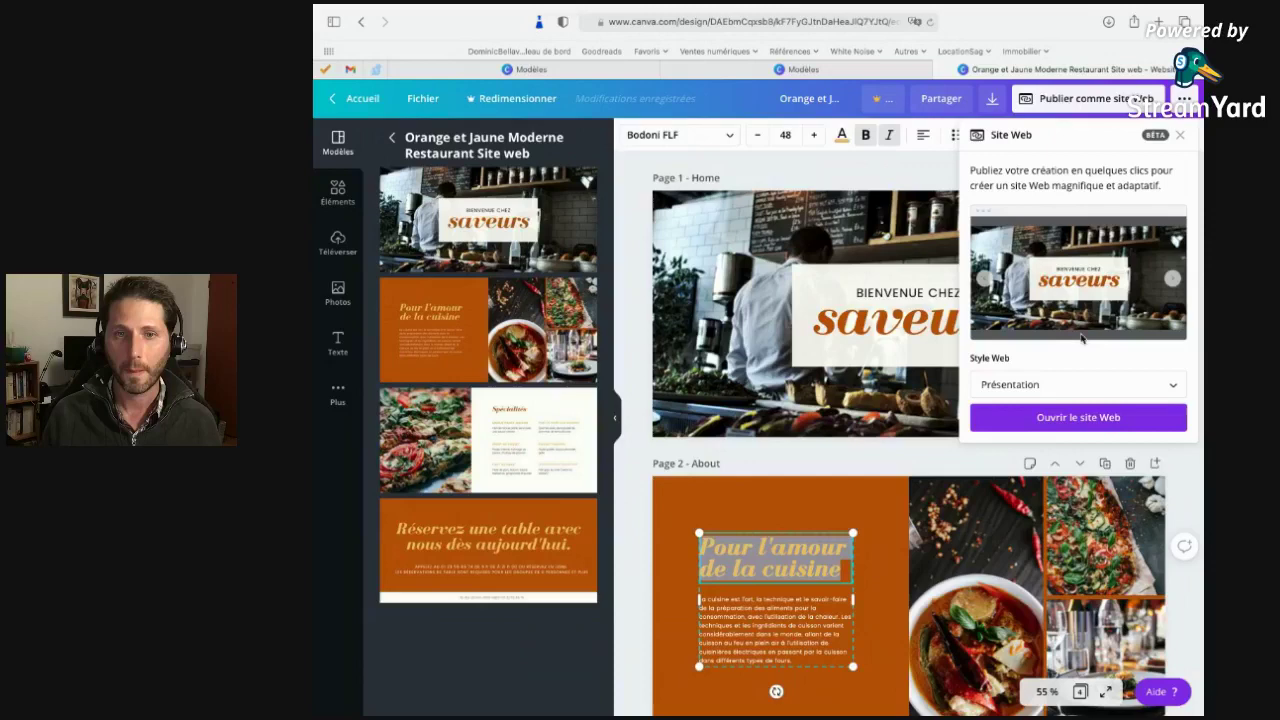
{"action": "left_click", "coordinate": [1041, 392]}
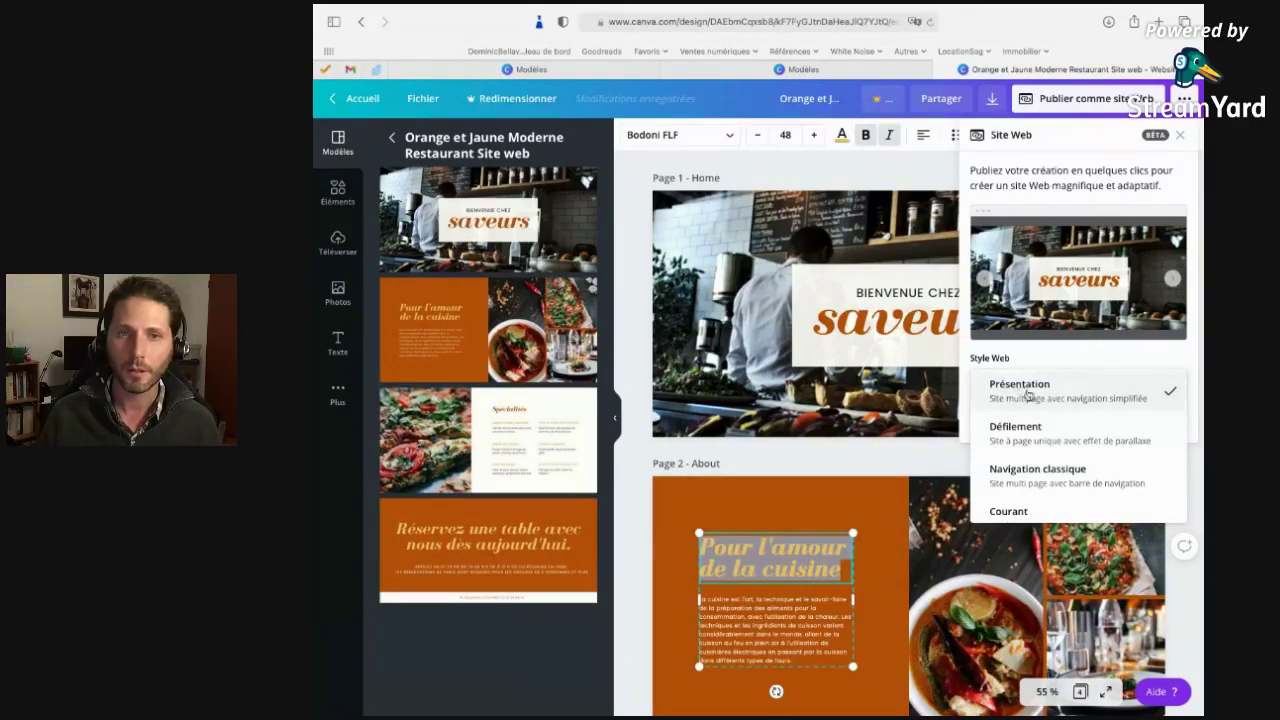
{"action": "left_click", "coordinate": [888, 170]}
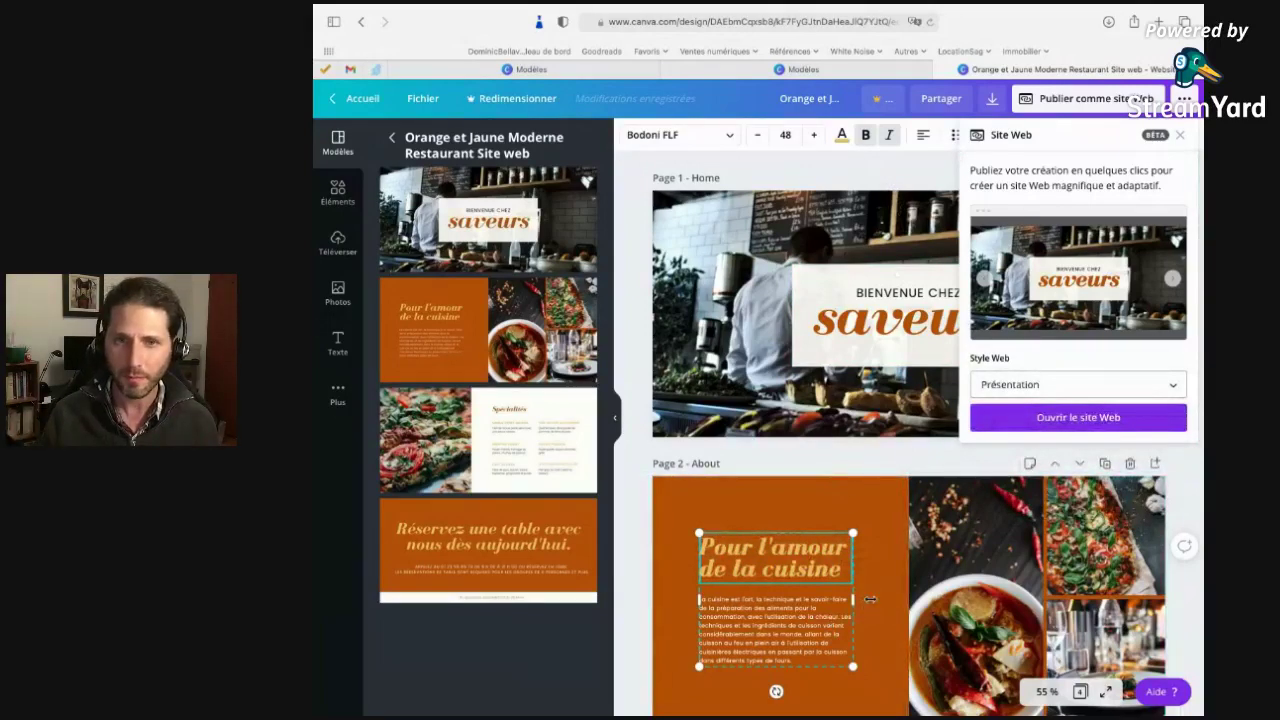
{"action": "left_click", "coordinate": [1059, 390]}
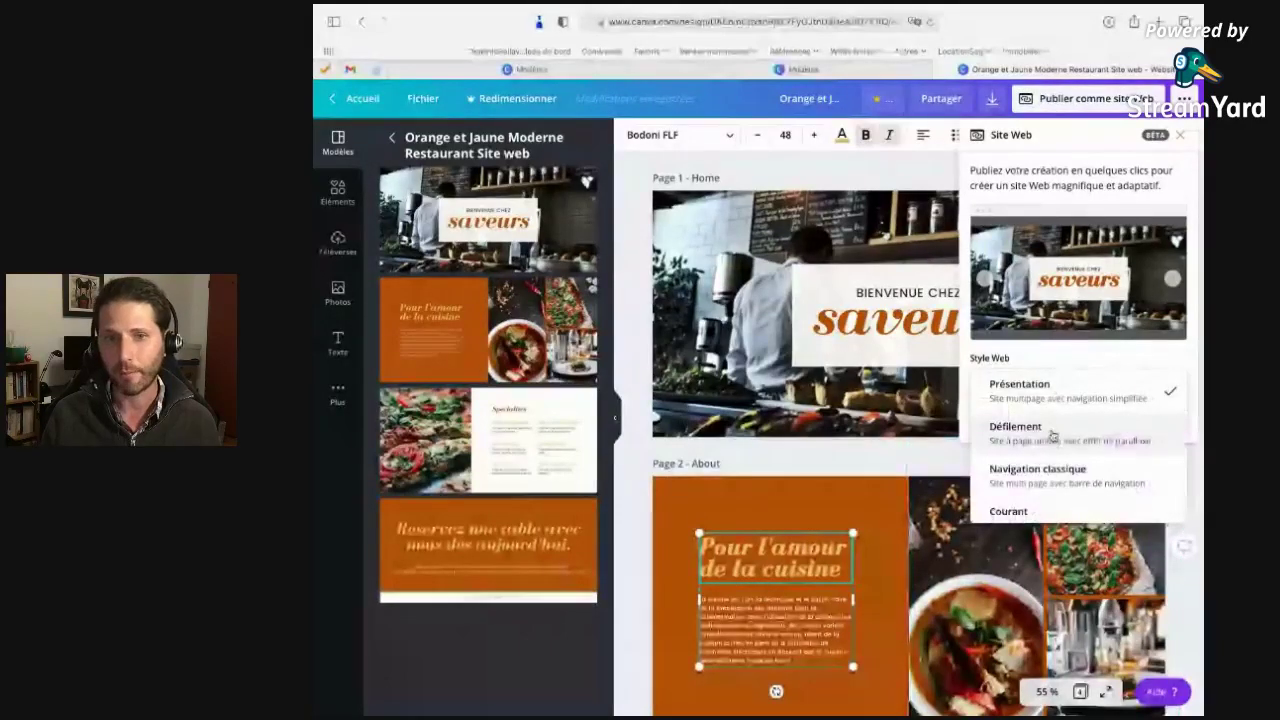
{"action": "left_click", "coordinate": [1052, 436]}
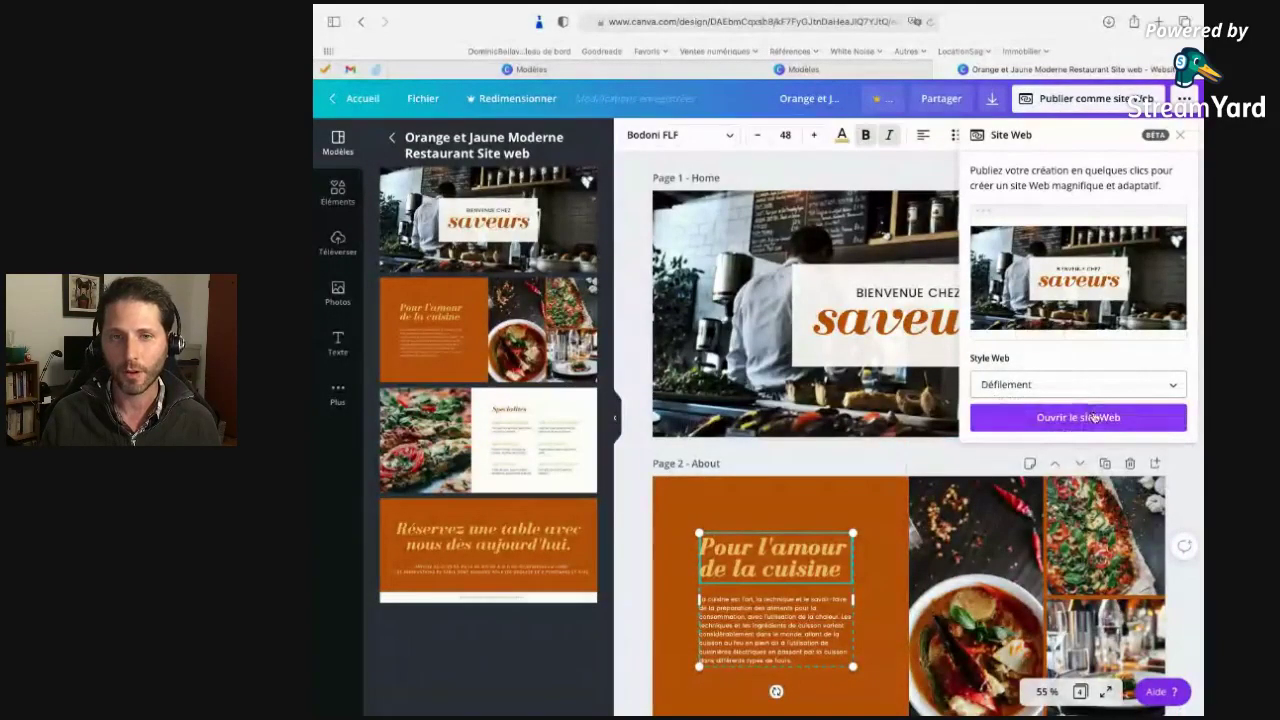
{"action": "left_click", "coordinate": [1090, 418]}
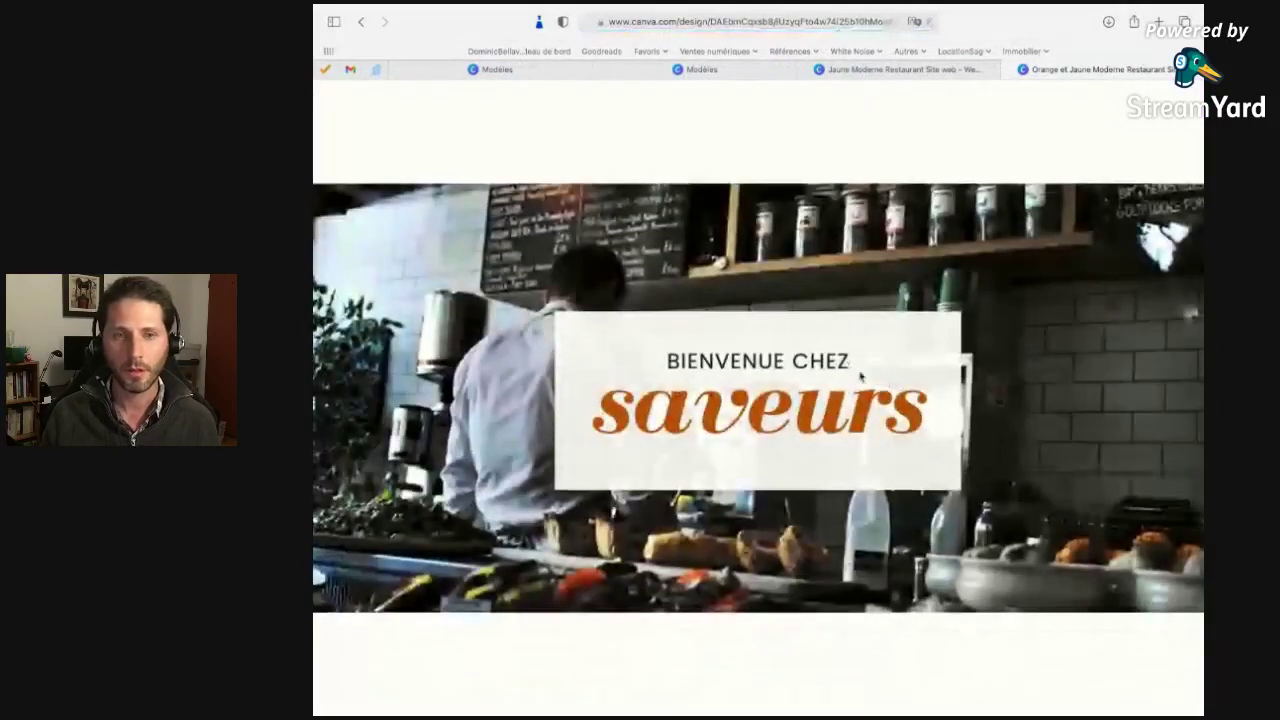
Examine the restaurant website from the welcome banner to the reservation section and return to its beginning.
{"action": "scroll", "coordinate": [860, 375], "scroll_direction": "down", "scroll_amount": 5}
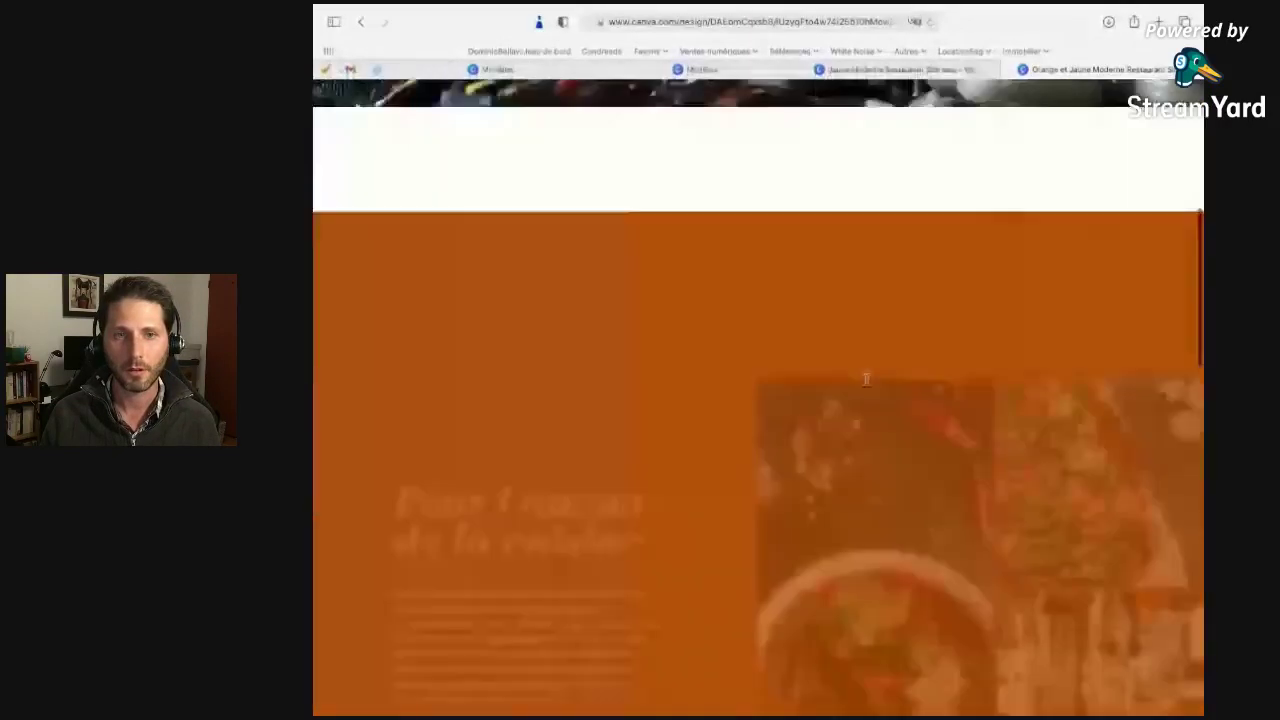
{"action": "scroll", "coordinate": [866, 379], "scroll_direction": "down", "scroll_amount": 10}
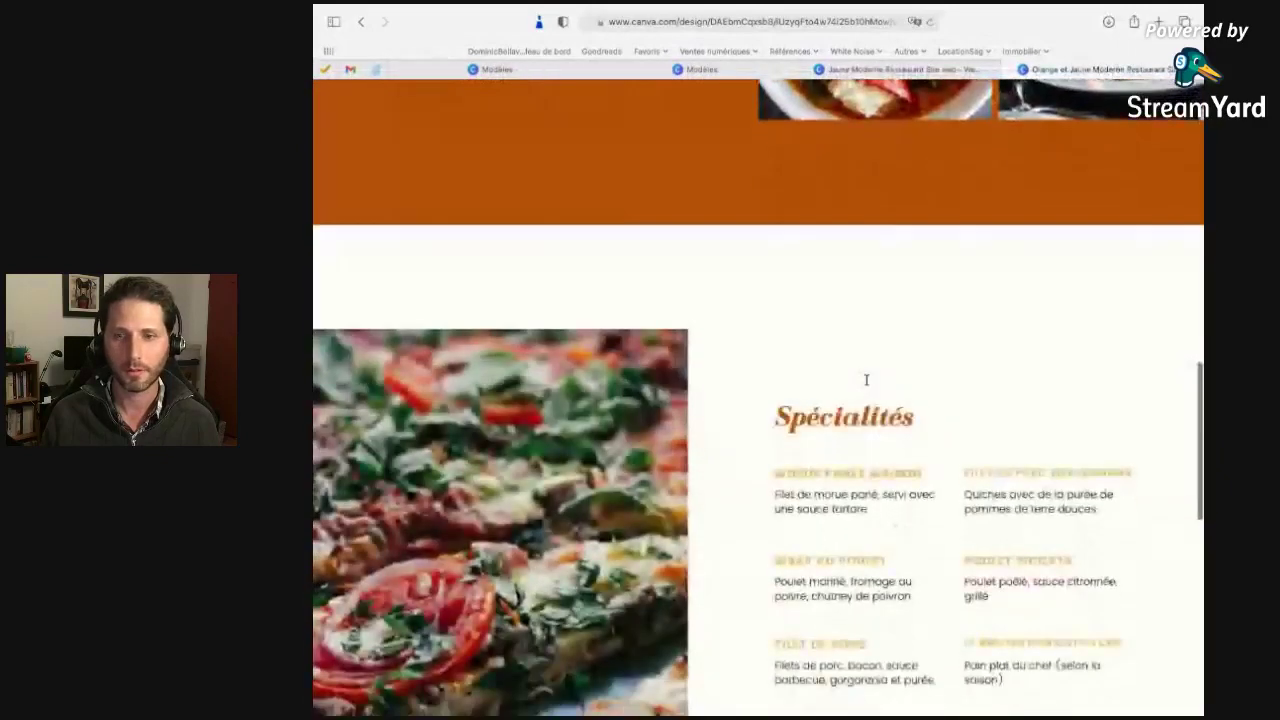
{"action": "scroll", "coordinate": [866, 379], "scroll_direction": "down", "scroll_amount": 10}
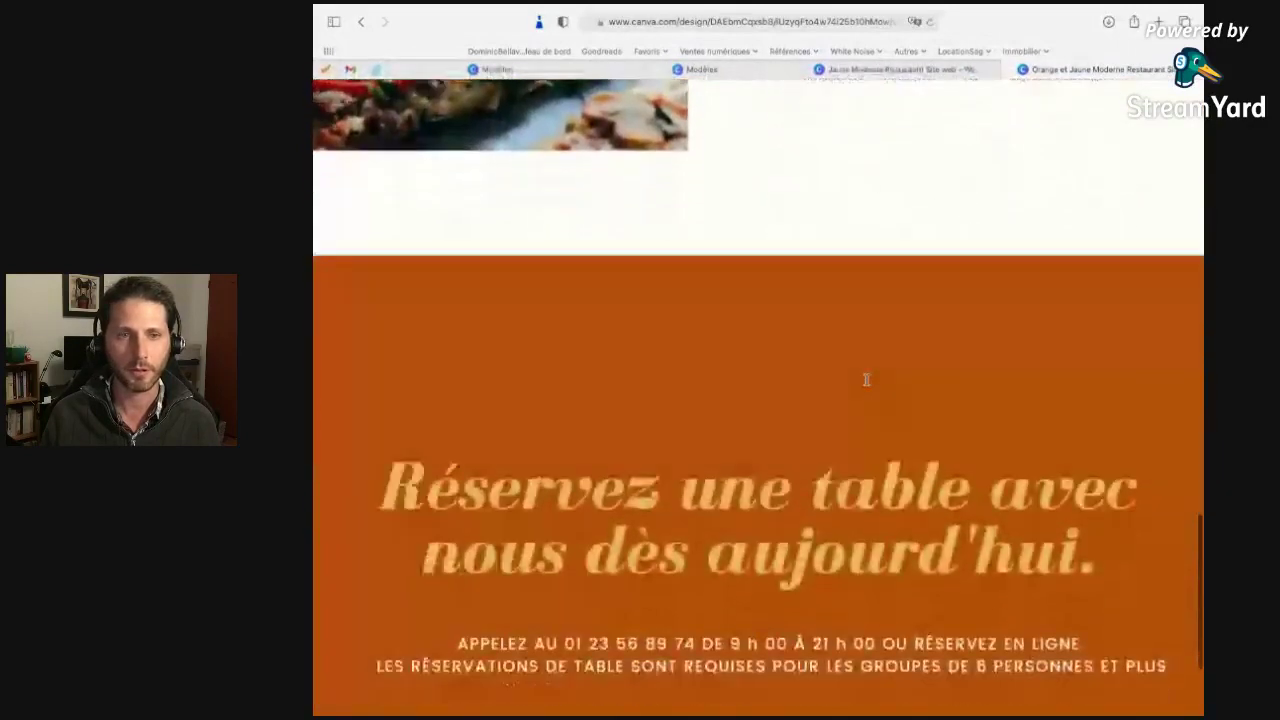
{"action": "scroll", "coordinate": [866, 379], "scroll_direction": "down", "scroll_amount": 4}
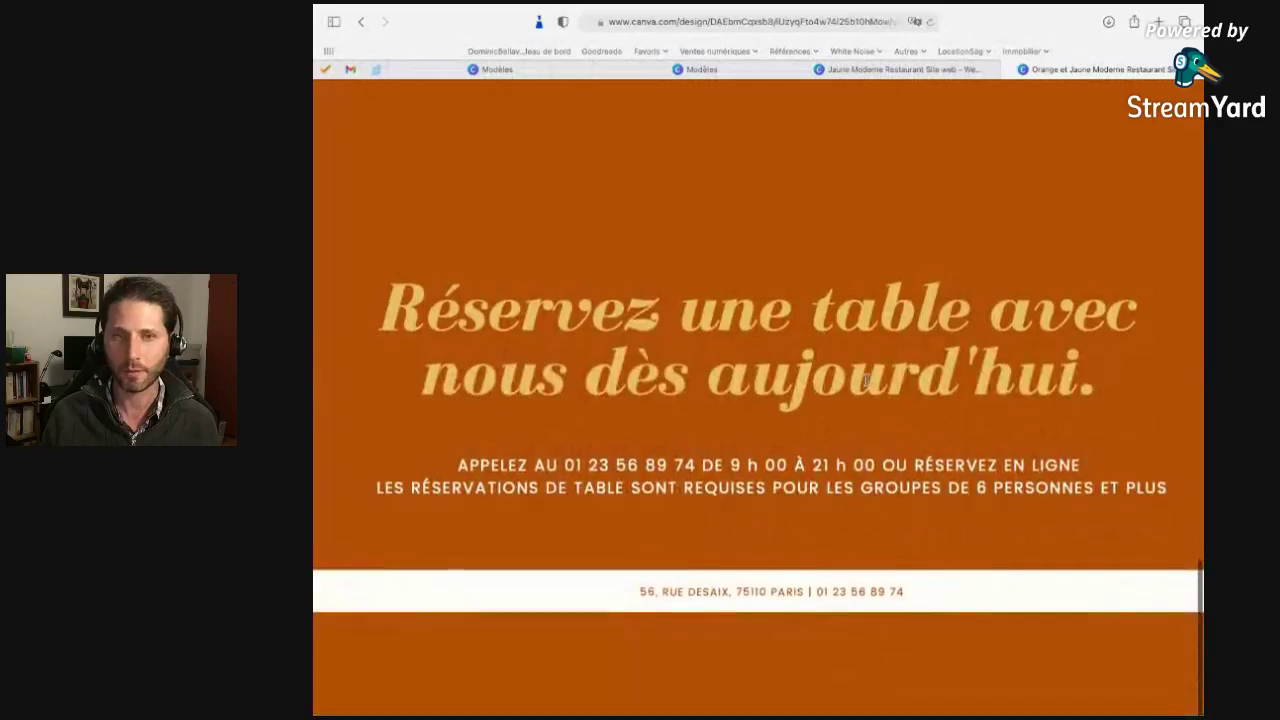
{"action": "scroll", "coordinate": [866, 379], "scroll_direction": "up", "scroll_amount": 15}
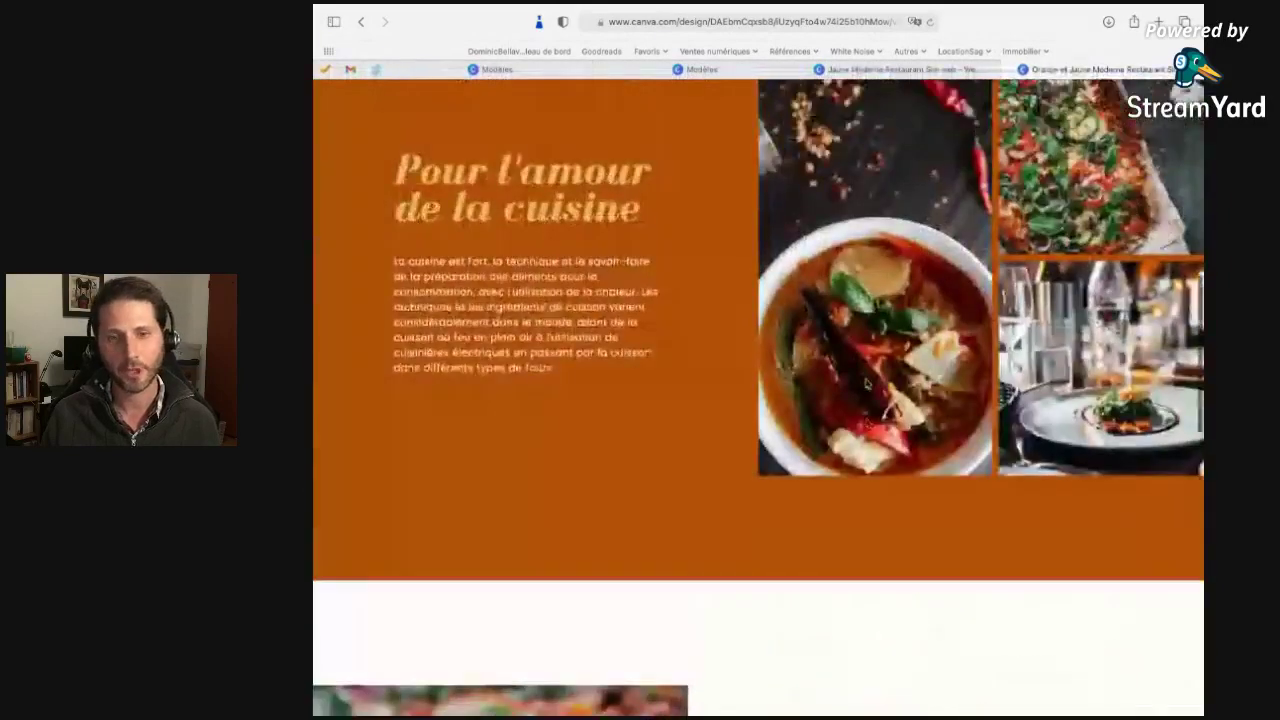
{"action": "scroll", "coordinate": [866, 383], "scroll_direction": "down", "scroll_amount": 5}
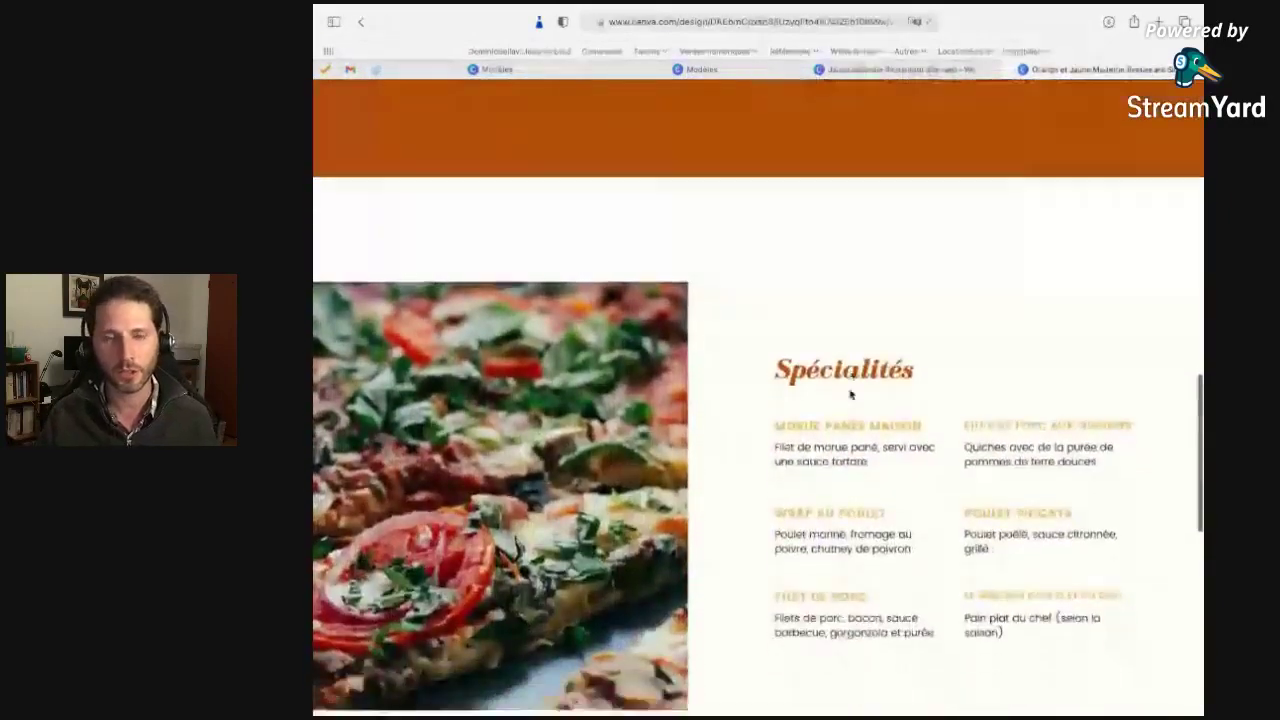
{"action": "scroll", "coordinate": [850, 395], "scroll_direction": "down", "scroll_amount": 2}
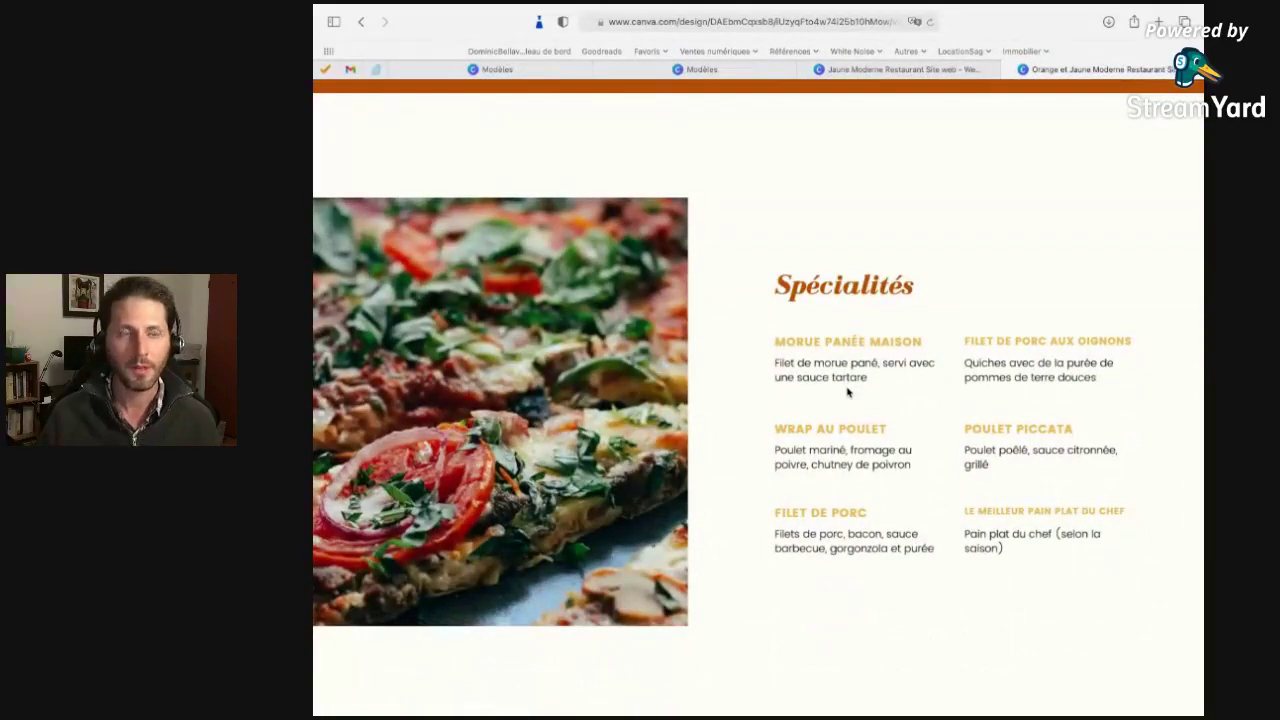
{"action": "scroll", "coordinate": [847, 392], "scroll_direction": "up", "scroll_amount": 10}
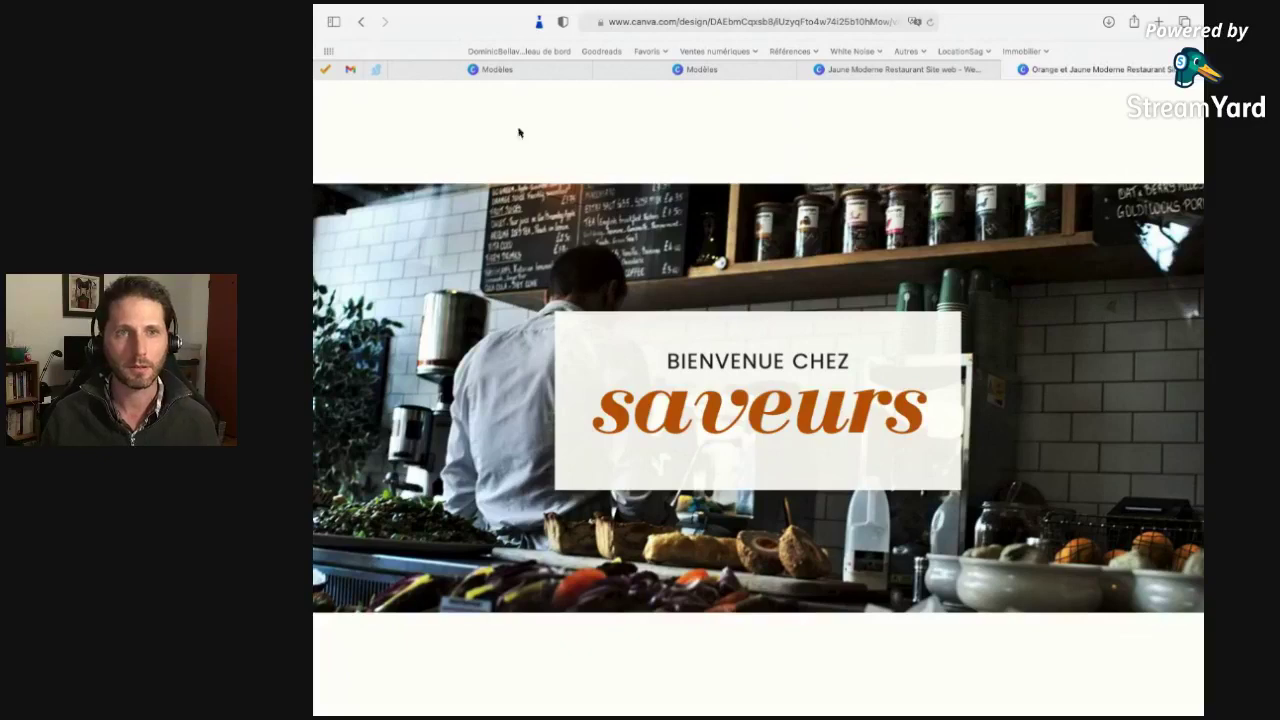
Close the website preview and the restaurant design, and return to the CV template collection.
{"action": "left_click", "coordinate": [1020, 70]}
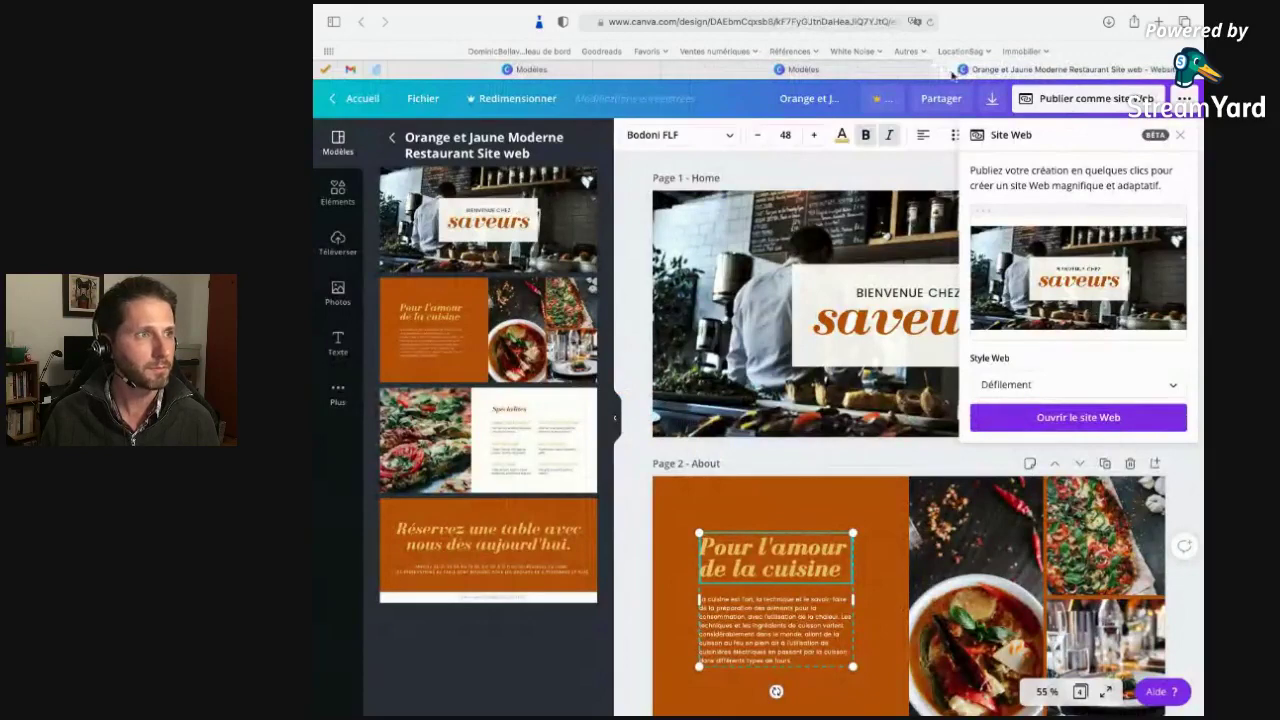
{"action": "left_click", "coordinate": [803, 69]}
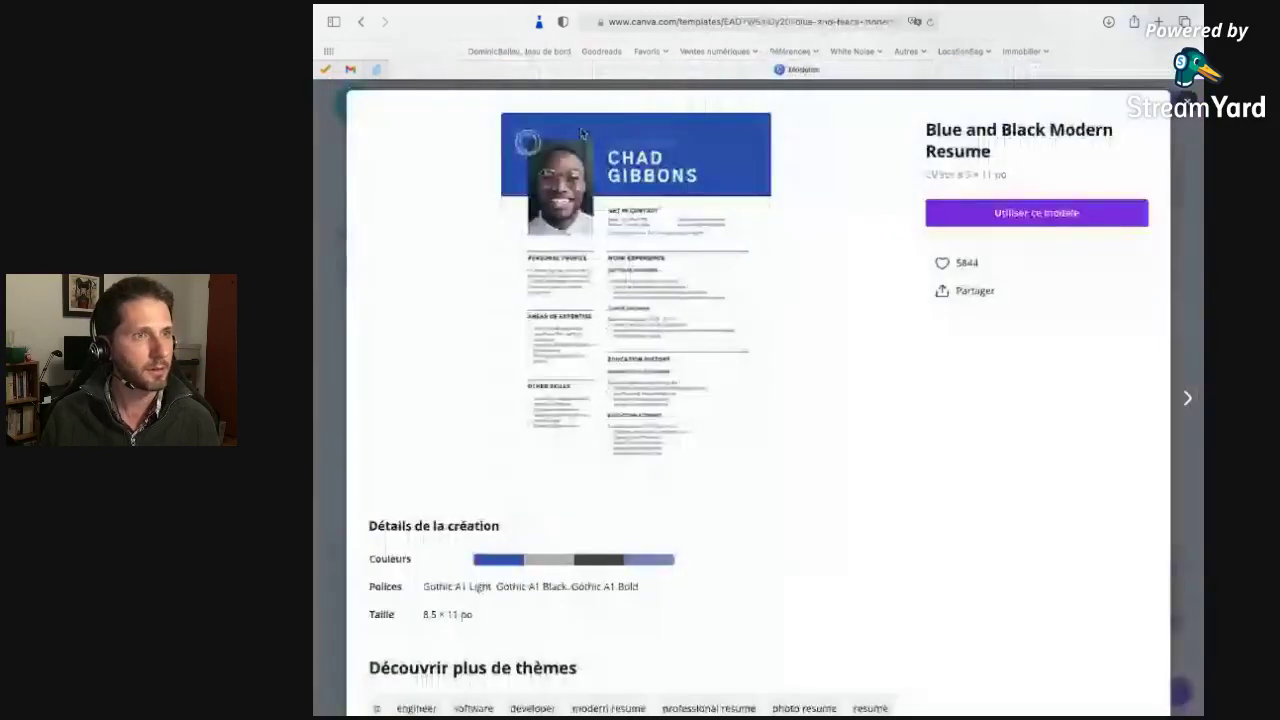
{"action": "key", "text": "Escape"}
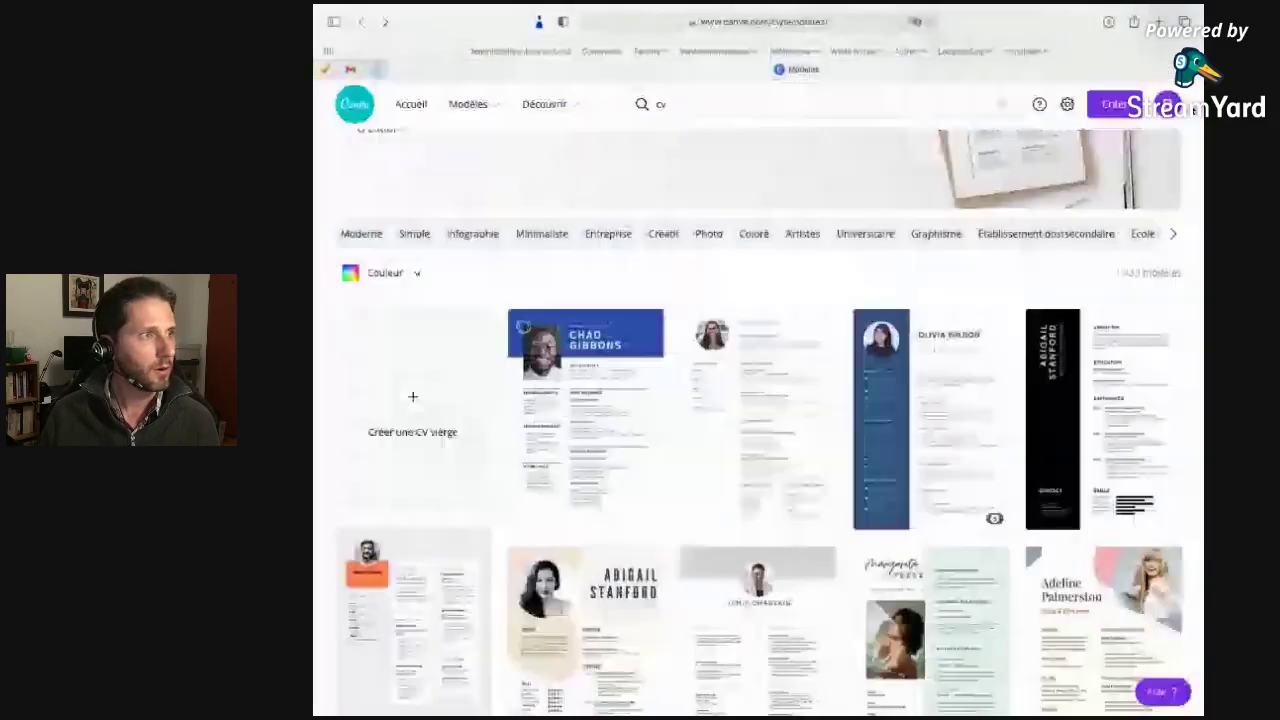
Search the template library for "instagram" and open the "Publications Instagram" collection.
{"action": "left_click", "coordinate": [680, 111]}
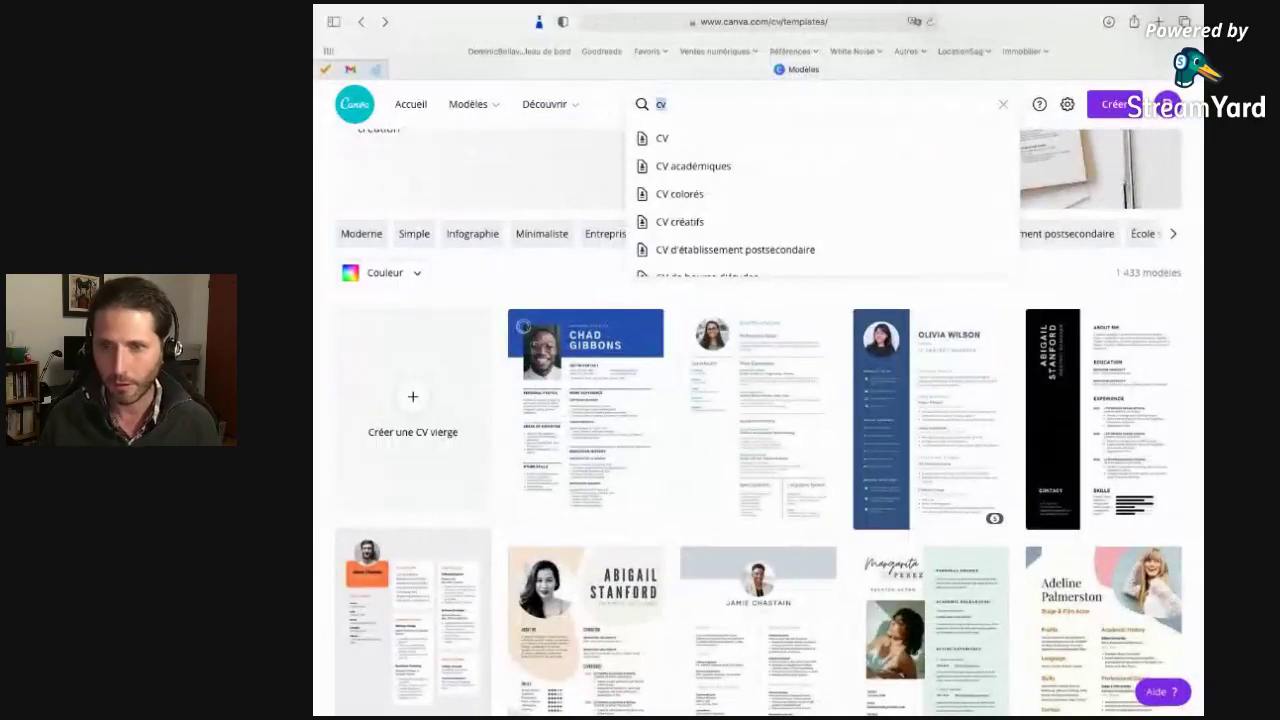
{"action": "type", "text": "int"}
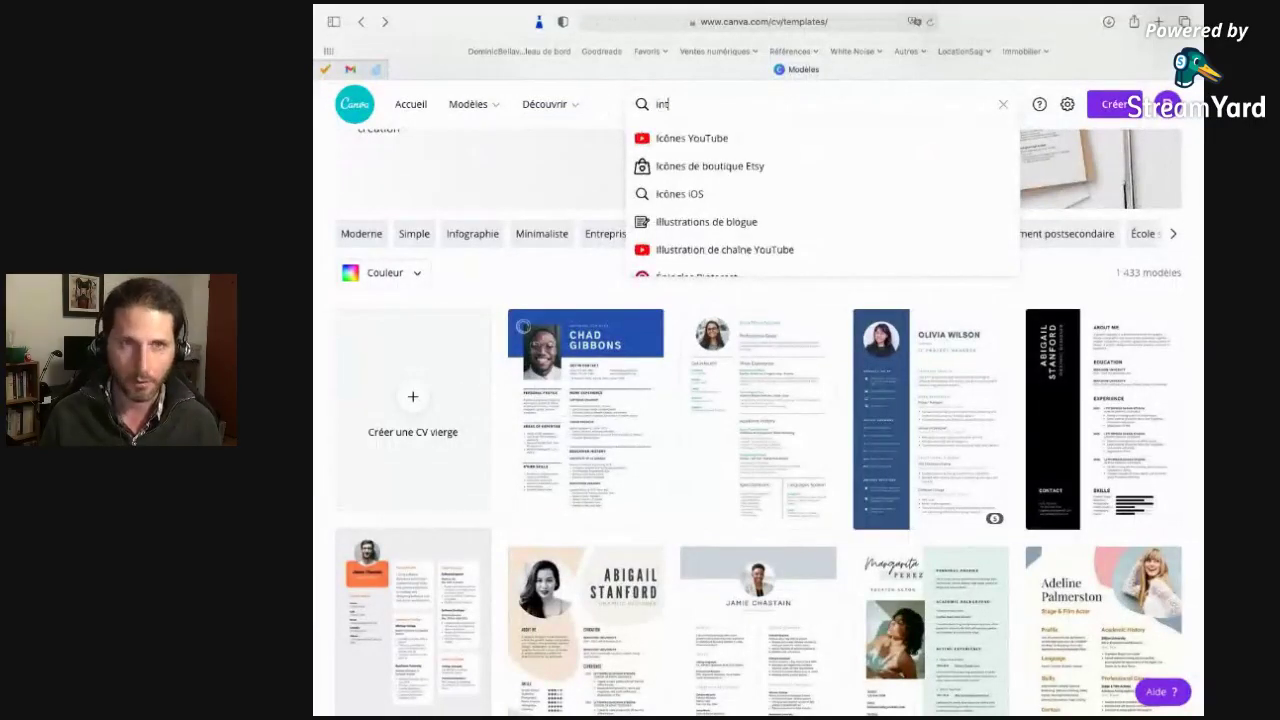
{"action": "type", "text": "sagram"}
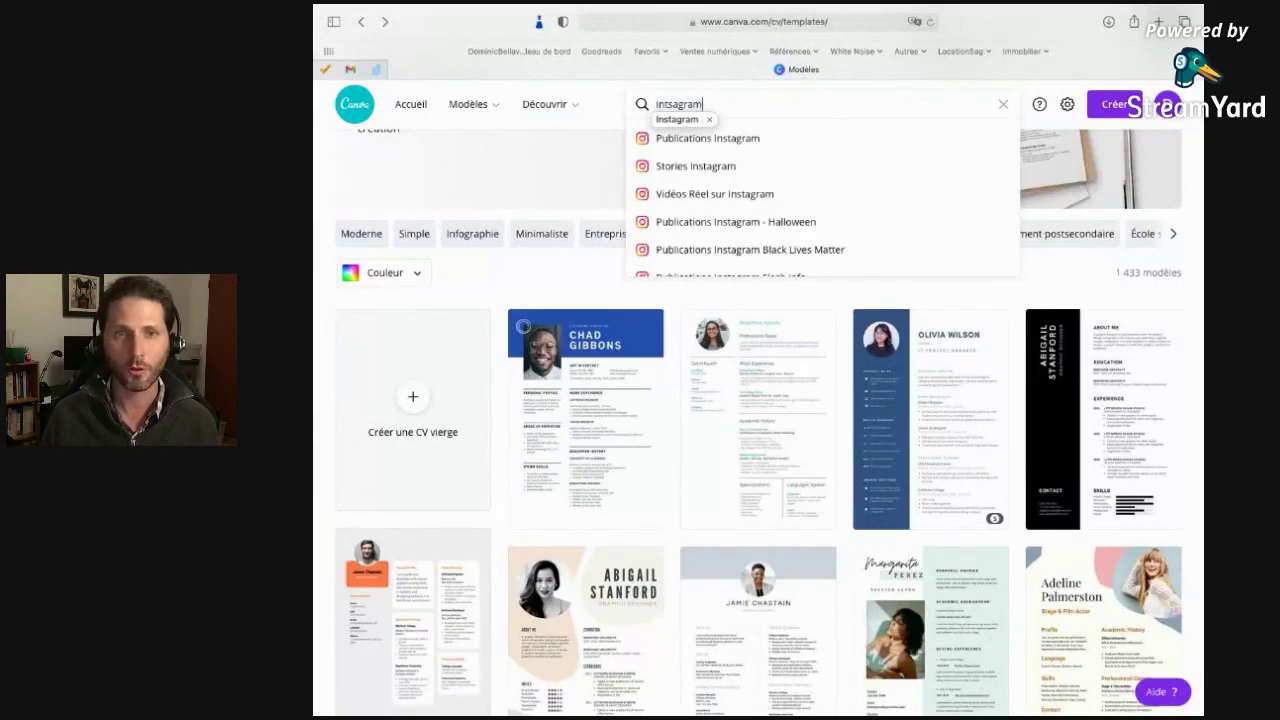
{"action": "key", "text": "space"}
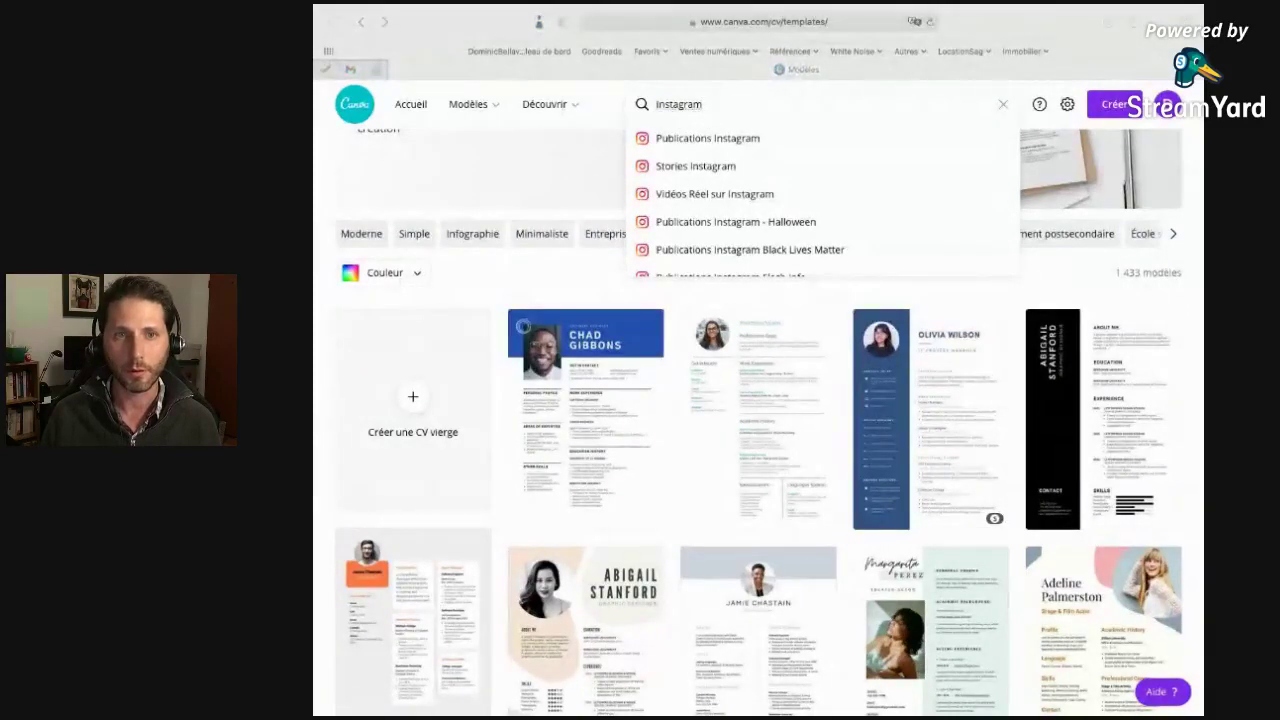
{"action": "left_click", "coordinate": [754, 140]}
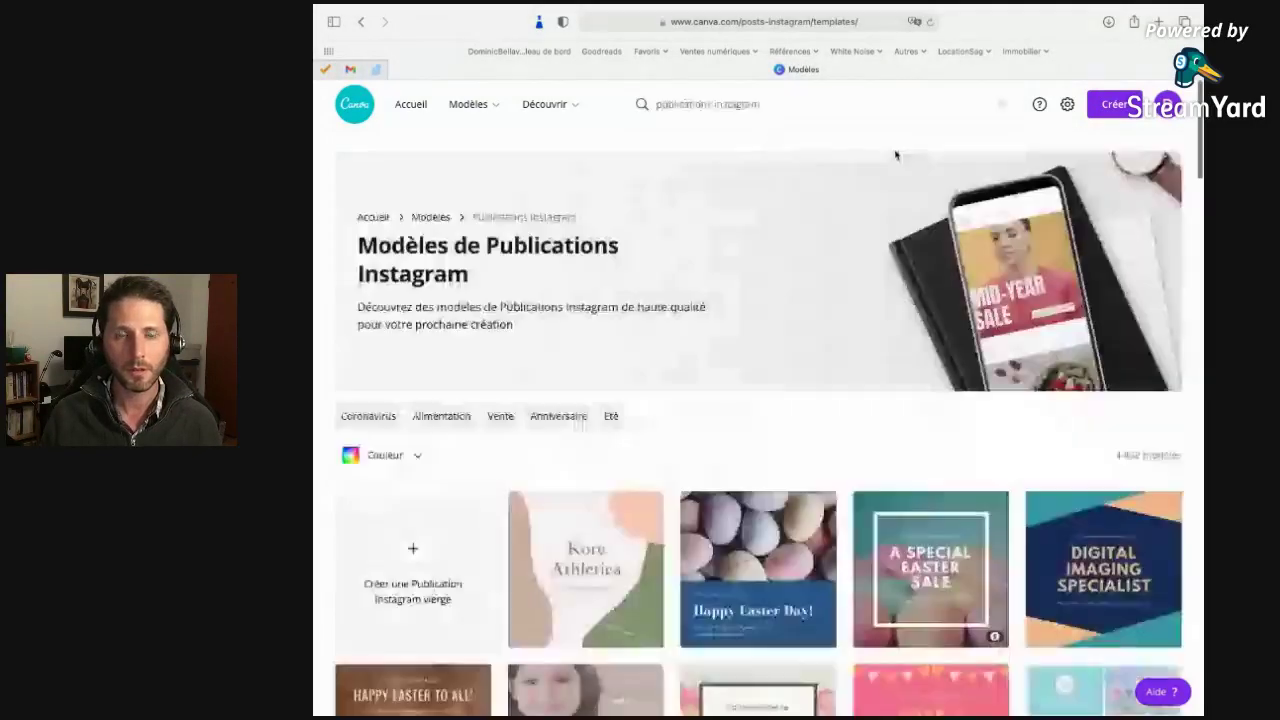
Examine the range of Instagram post templates in the collection and return to the blank-post option.
{"action": "scroll", "coordinate": [767, 343], "scroll_direction": "down", "scroll_amount": 5}
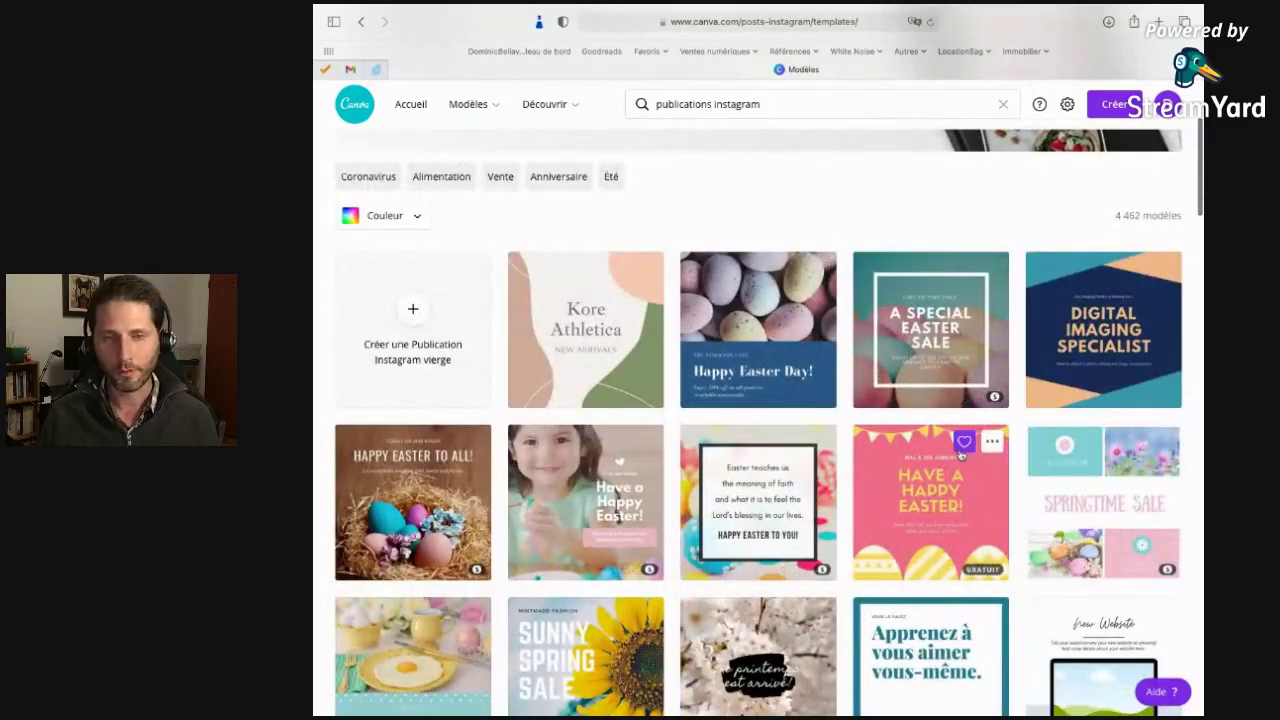
{"action": "scroll", "coordinate": [962, 455], "scroll_direction": "down", "scroll_amount": 2}
{"action": "scroll", "coordinate": [962, 455], "scroll_direction": "down", "scroll_amount": 6}
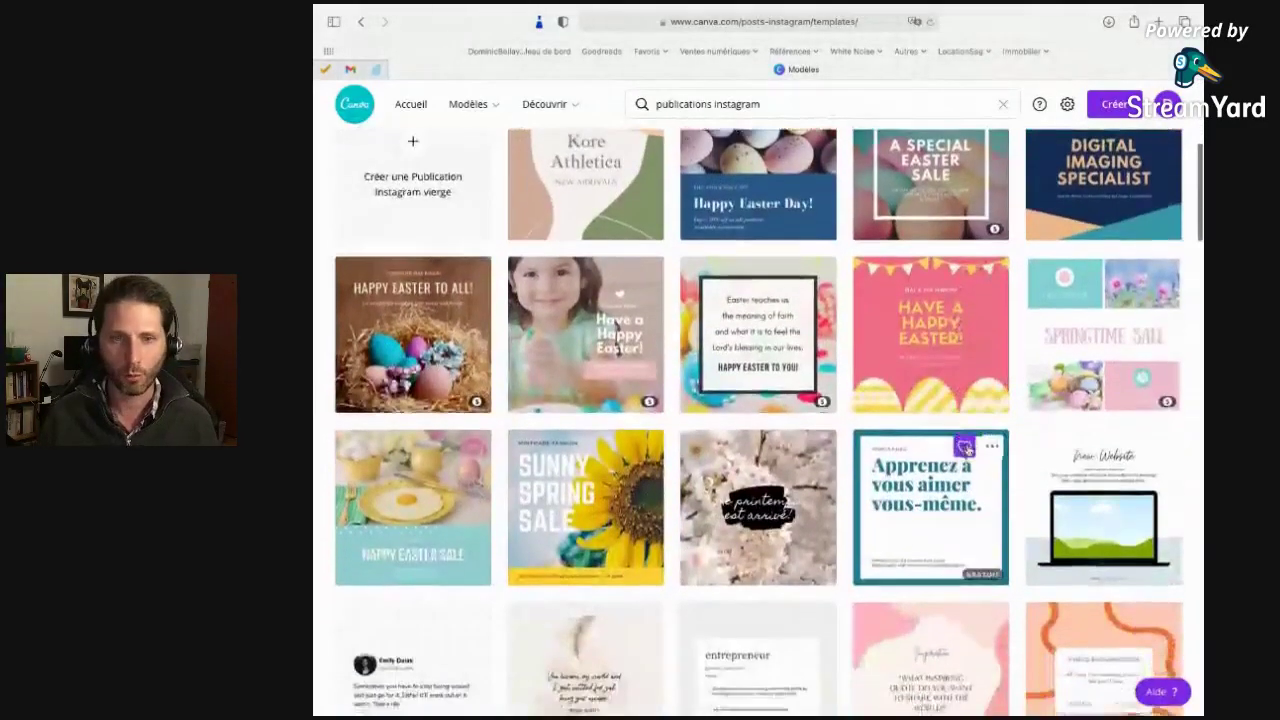
{"action": "scroll", "coordinate": [968, 451], "scroll_direction": "down", "scroll_amount": 7}
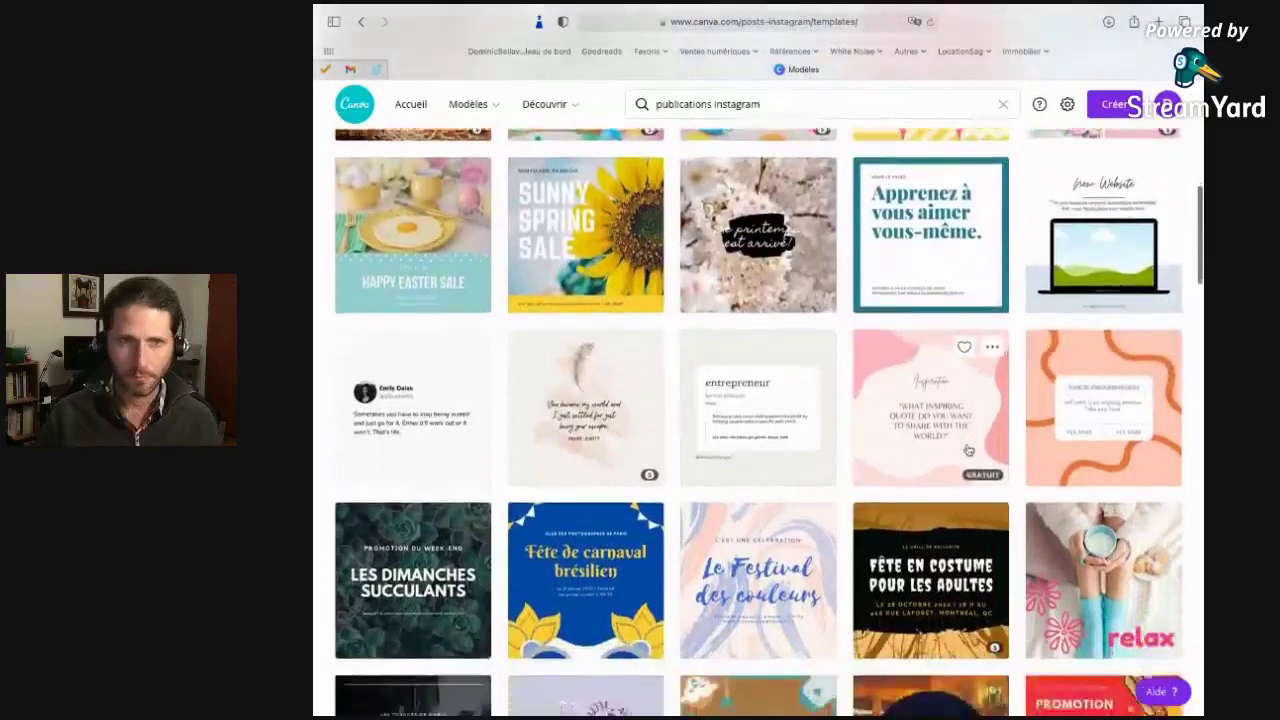
{"action": "scroll", "coordinate": [962, 447], "scroll_direction": "down", "scroll_amount": 7}
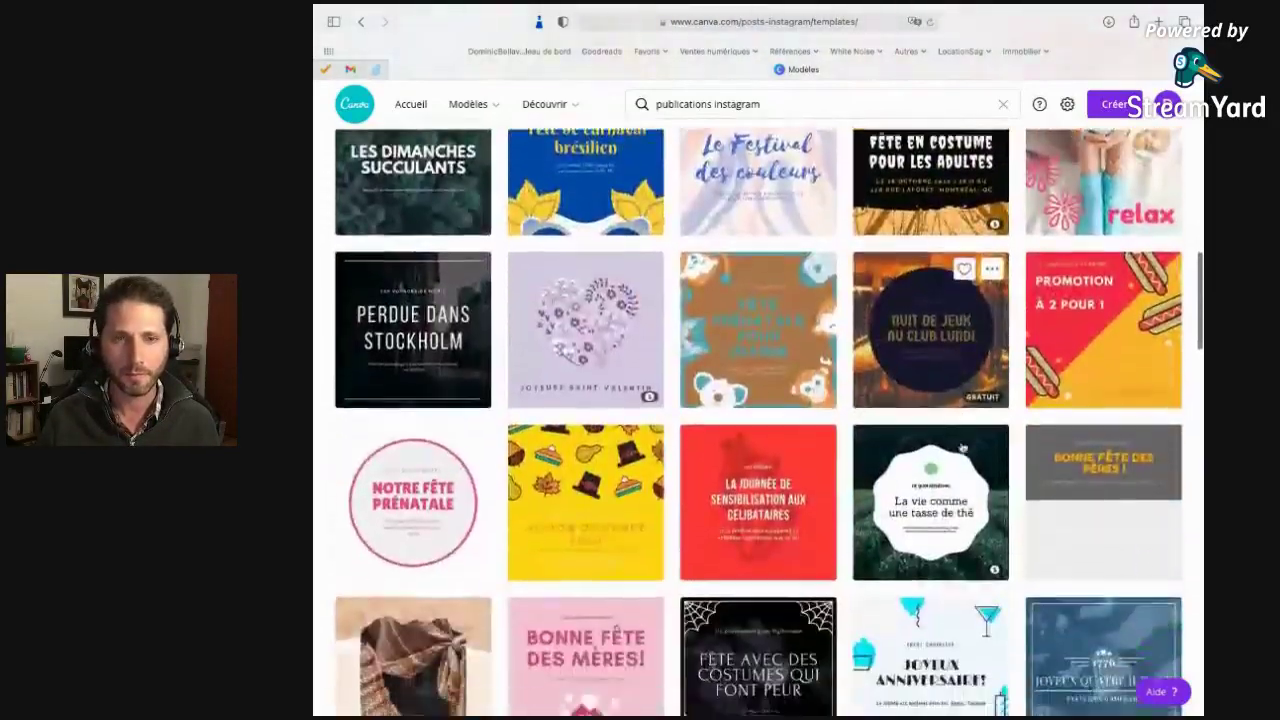
{"action": "scroll", "coordinate": [962, 447], "scroll_direction": "up", "scroll_amount": 16}
{"action": "scroll", "coordinate": [962, 447], "scroll_direction": "up", "scroll_amount": 7}
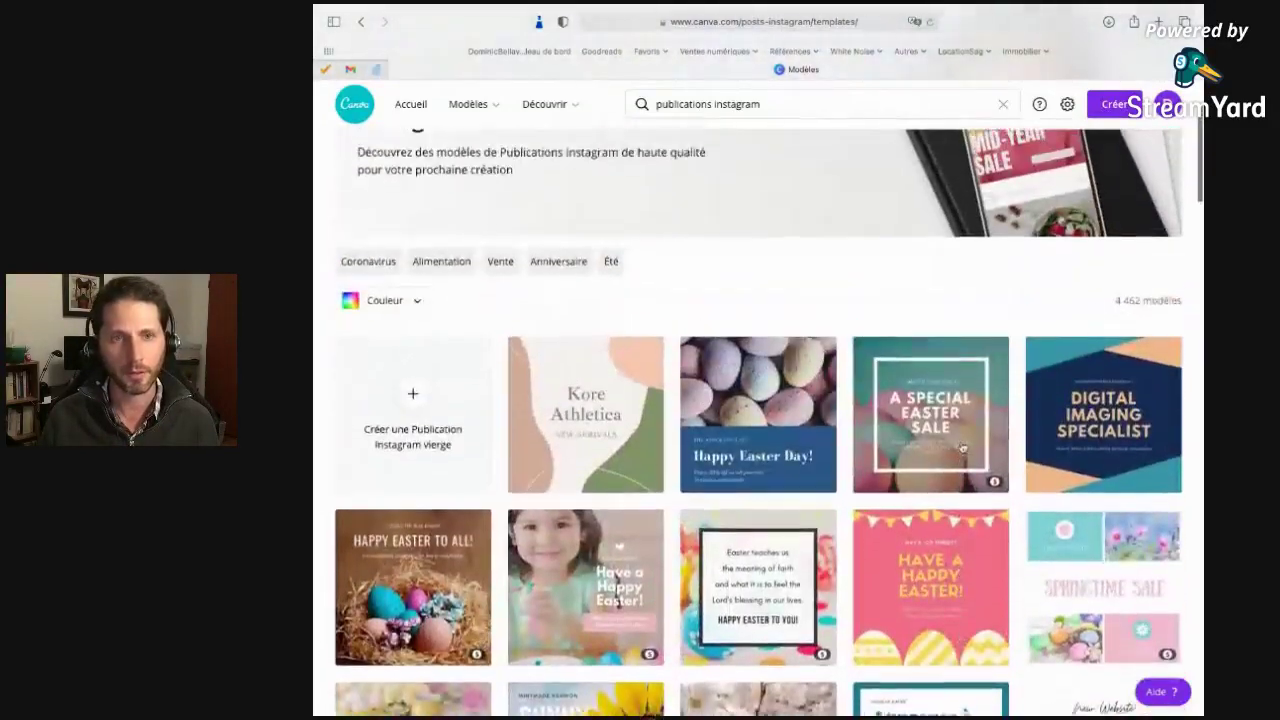
Create a blank Instagram post and set the canvas zoom to 50 %.
{"action": "left_click", "coordinate": [415, 397]}
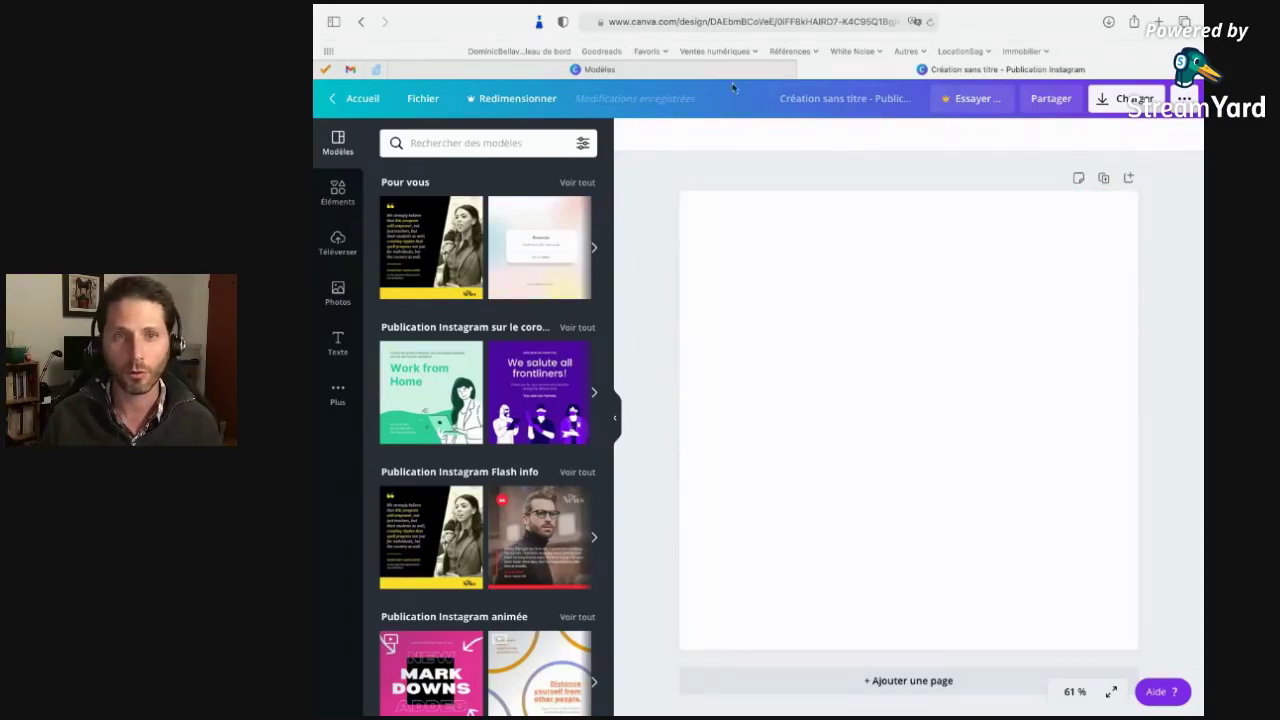
{"action": "left_click", "coordinate": [1078, 692]}
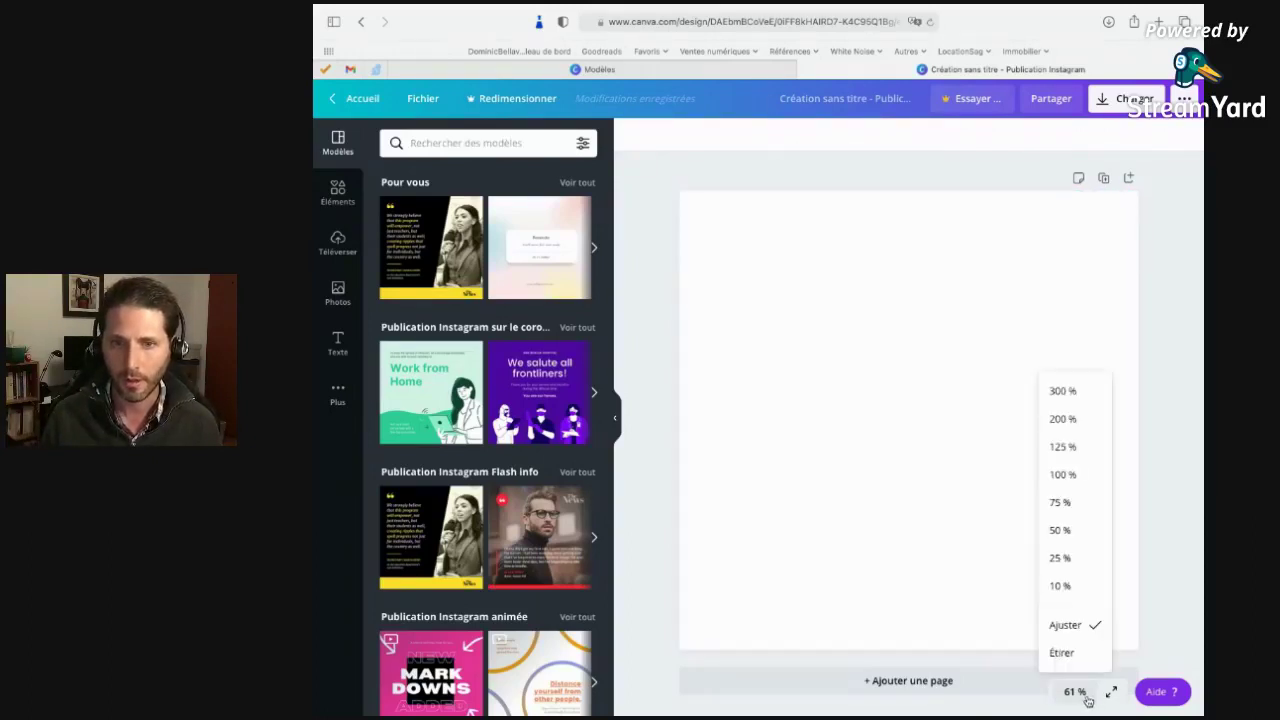
{"action": "left_click", "coordinate": [1062, 530]}
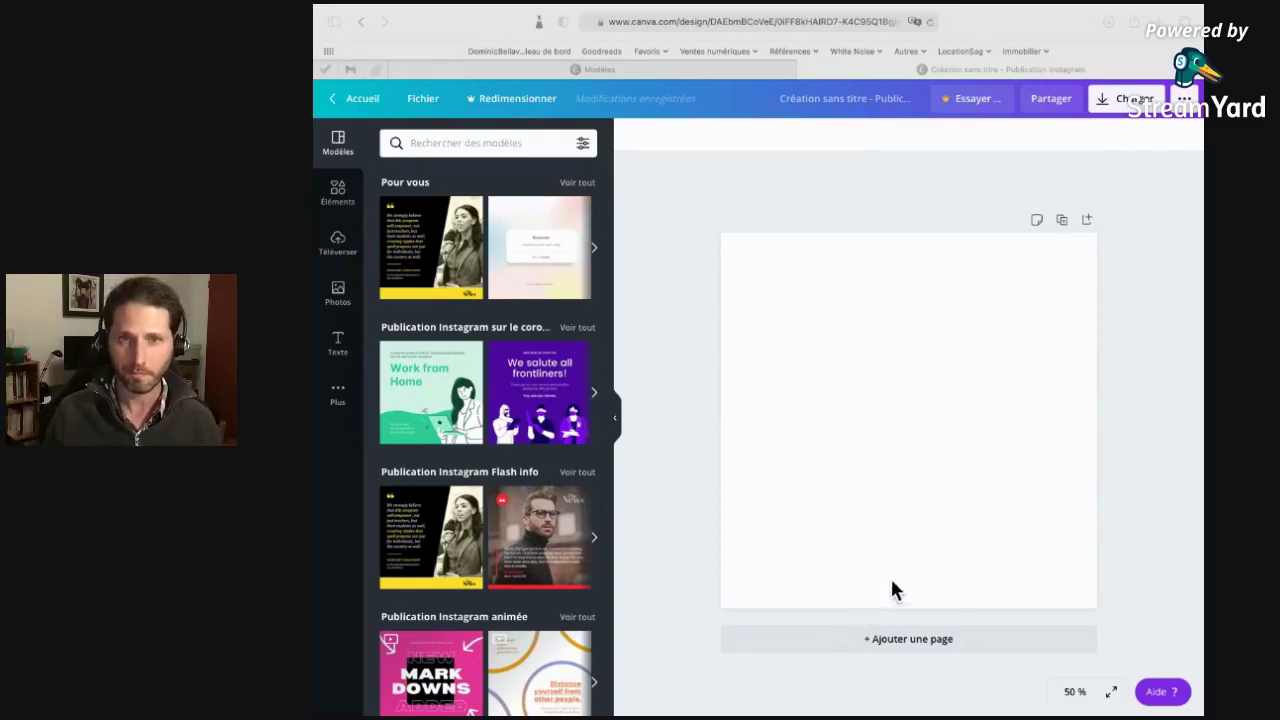
Try the photo page of the "Yellow and Black Quotes Instagram Post" template on the blank page and undo it.
{"action": "left_click", "coordinate": [349, 194]}
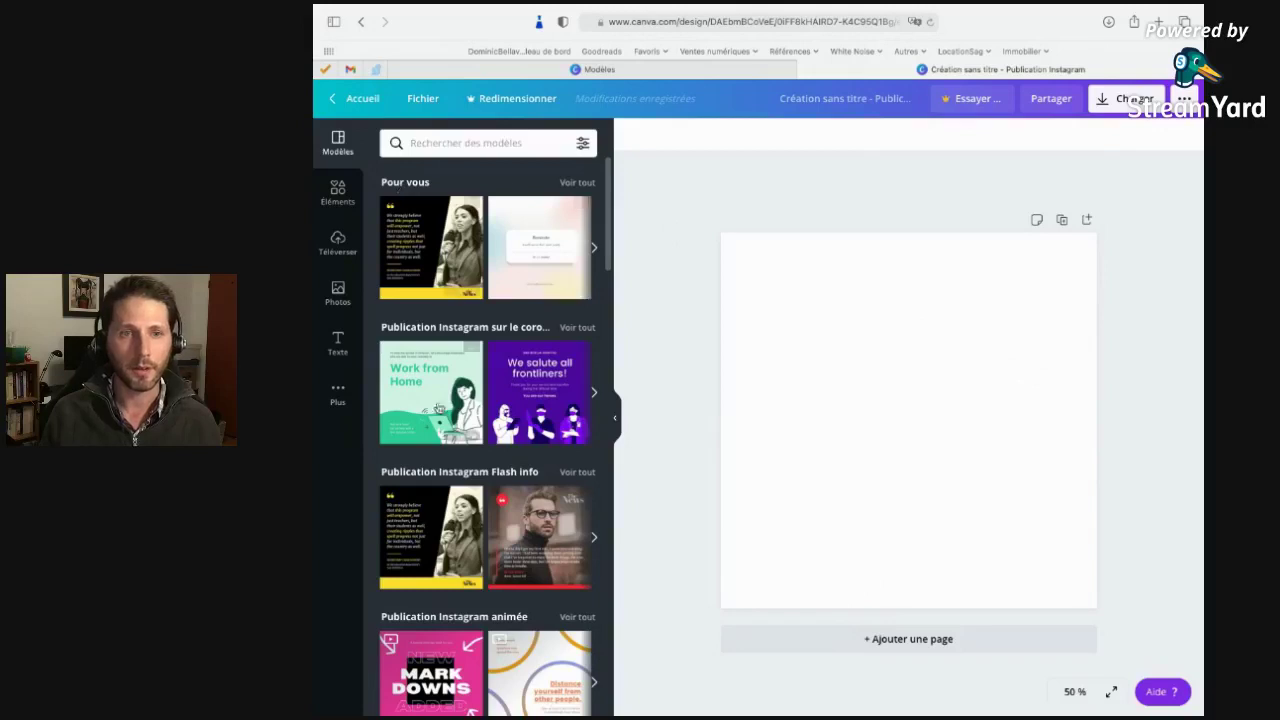
{"action": "left_click", "coordinate": [422, 552]}
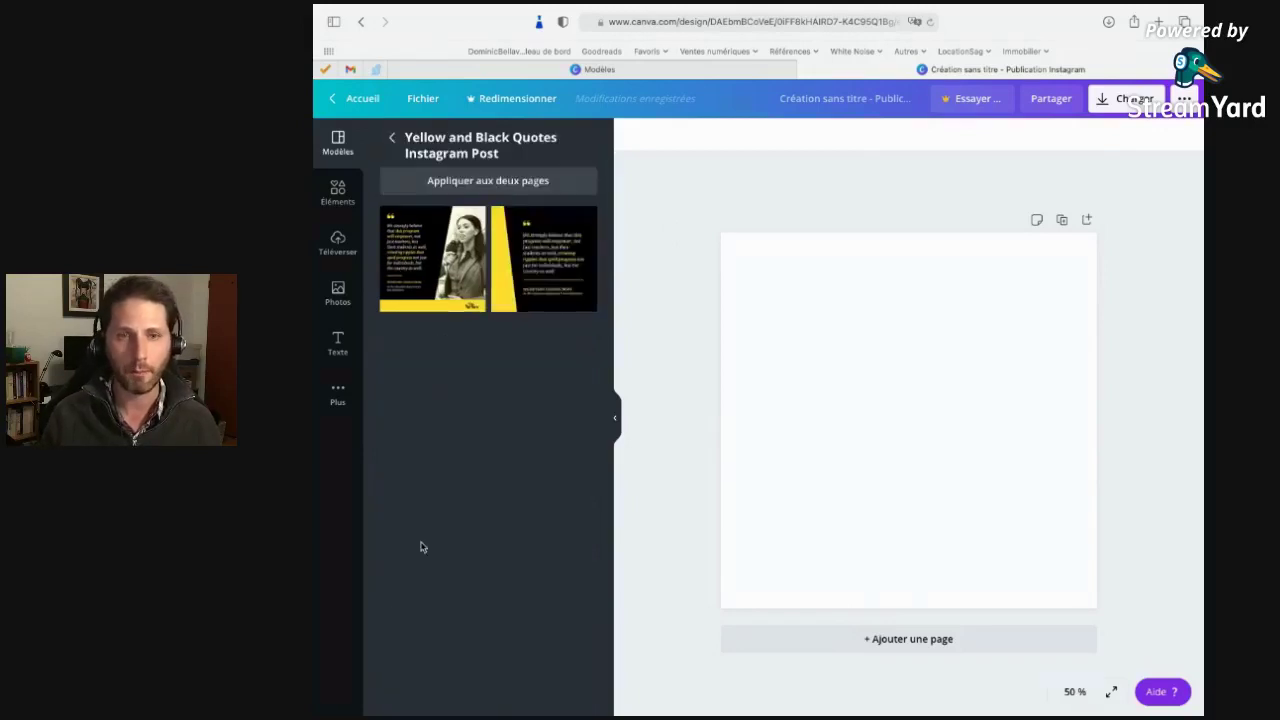
{"action": "left_click", "coordinate": [438, 268]}
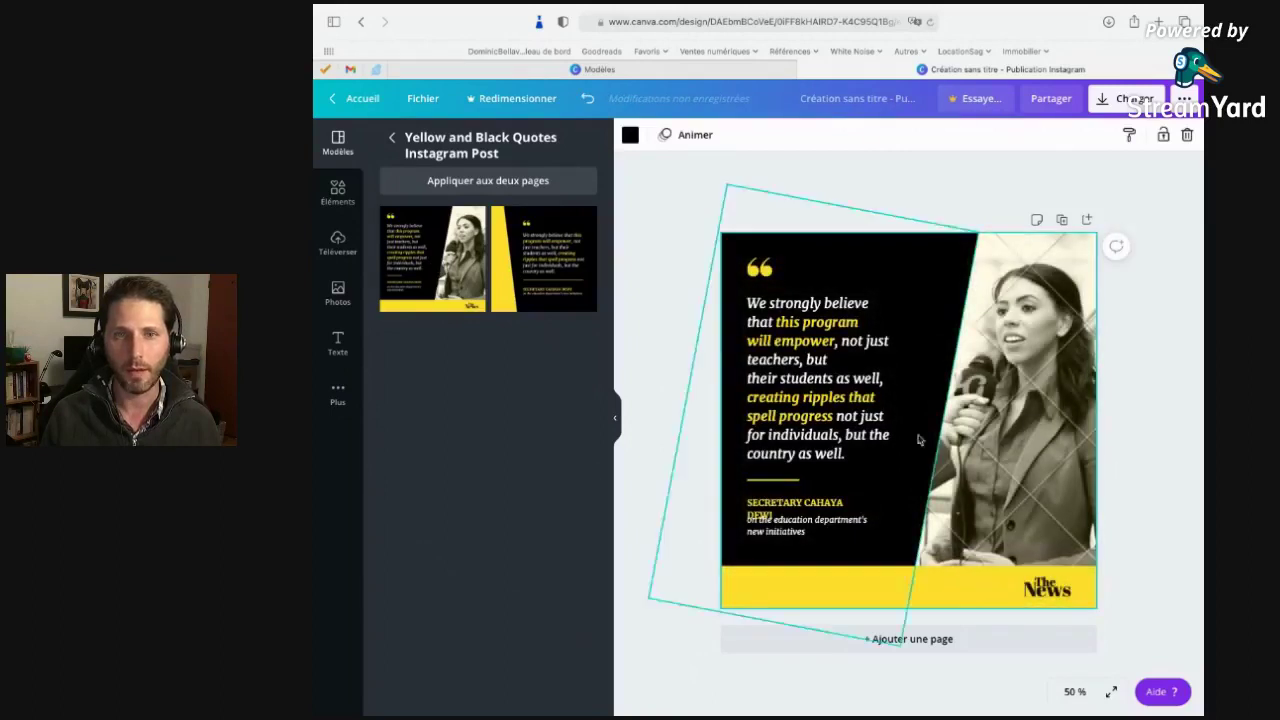
{"action": "key", "text": "super+z"}
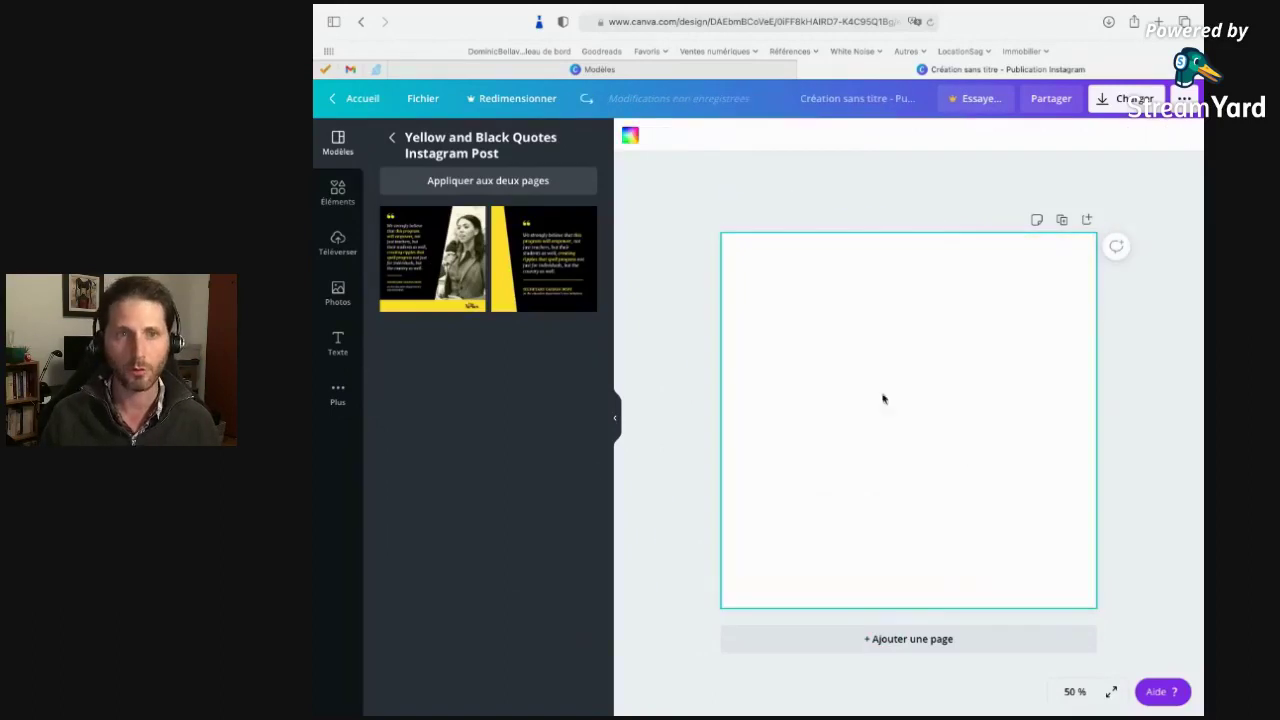
Look through the suggested Instagram post template categories, from food and sales to summer and wedding.
{"action": "left_click", "coordinate": [392, 138]}
{"action": "scroll", "coordinate": [549, 347], "scroll_direction": "down", "scroll_amount": 5}
{"action": "scroll", "coordinate": [549, 347], "scroll_direction": "down", "scroll_amount": 7}
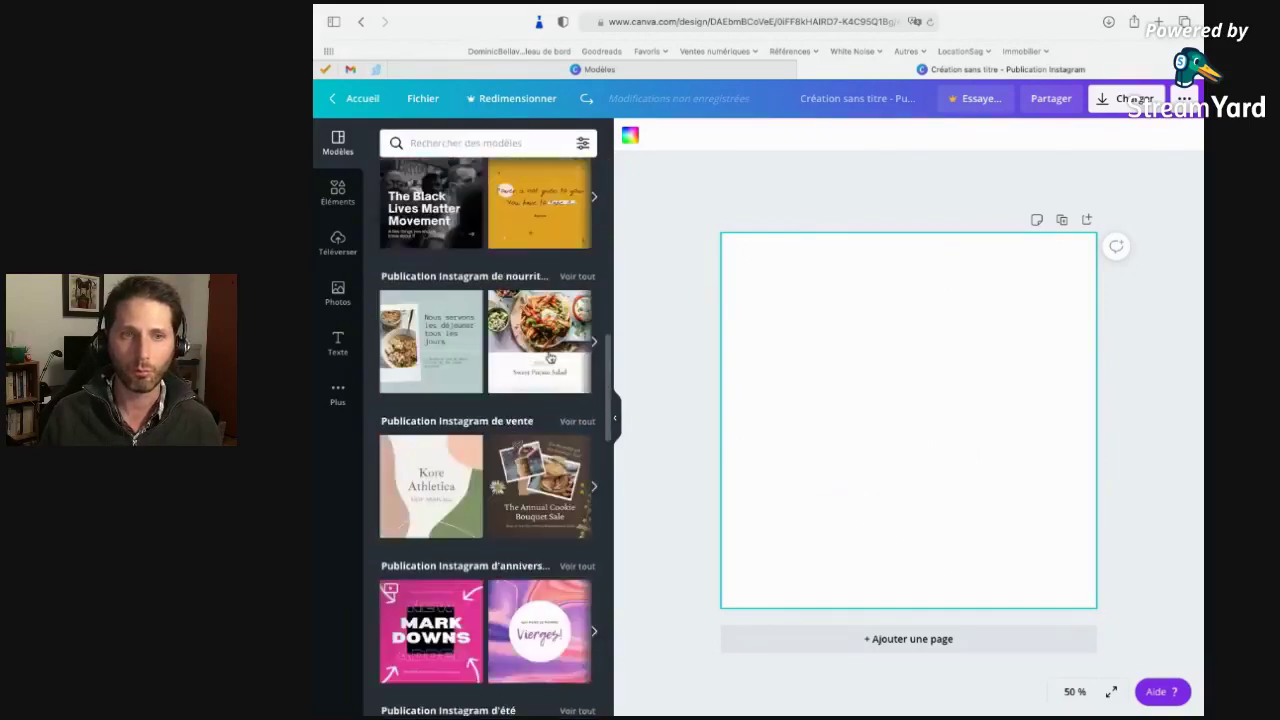
{"action": "scroll", "coordinate": [548, 364], "scroll_direction": "down", "scroll_amount": 1}
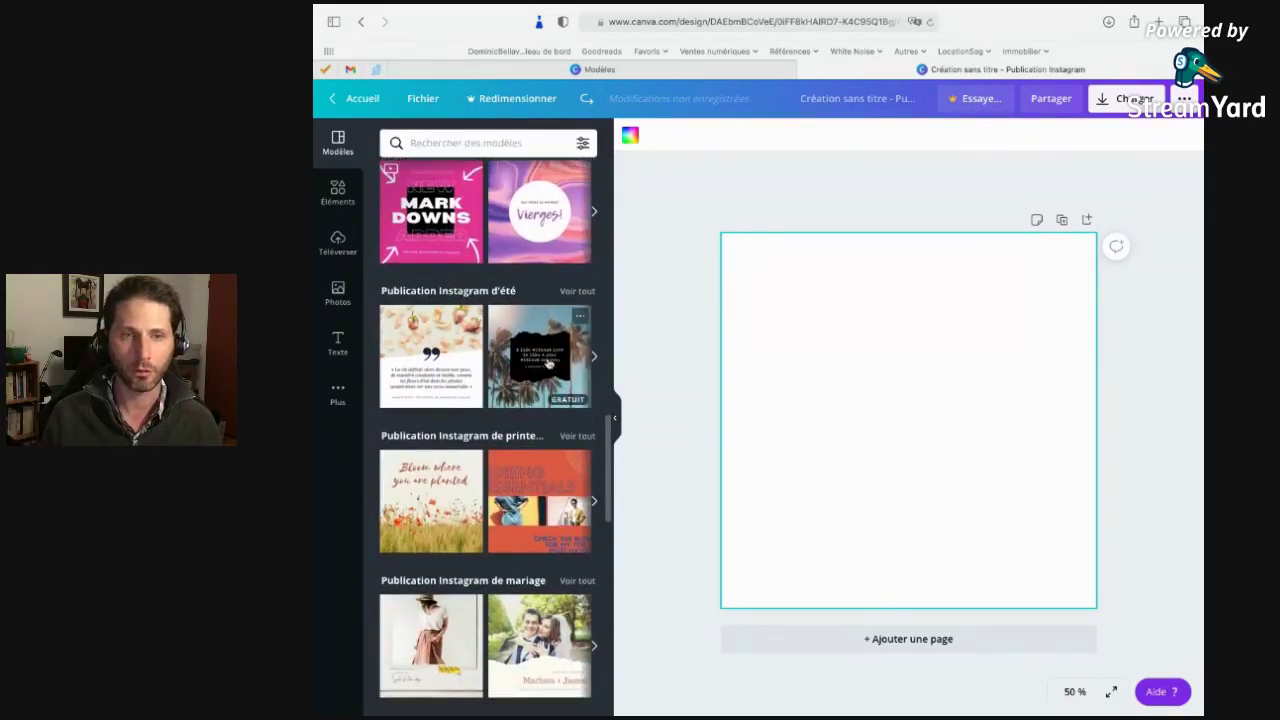
{"action": "scroll", "coordinate": [519, 374], "scroll_direction": "up", "scroll_amount": 15}
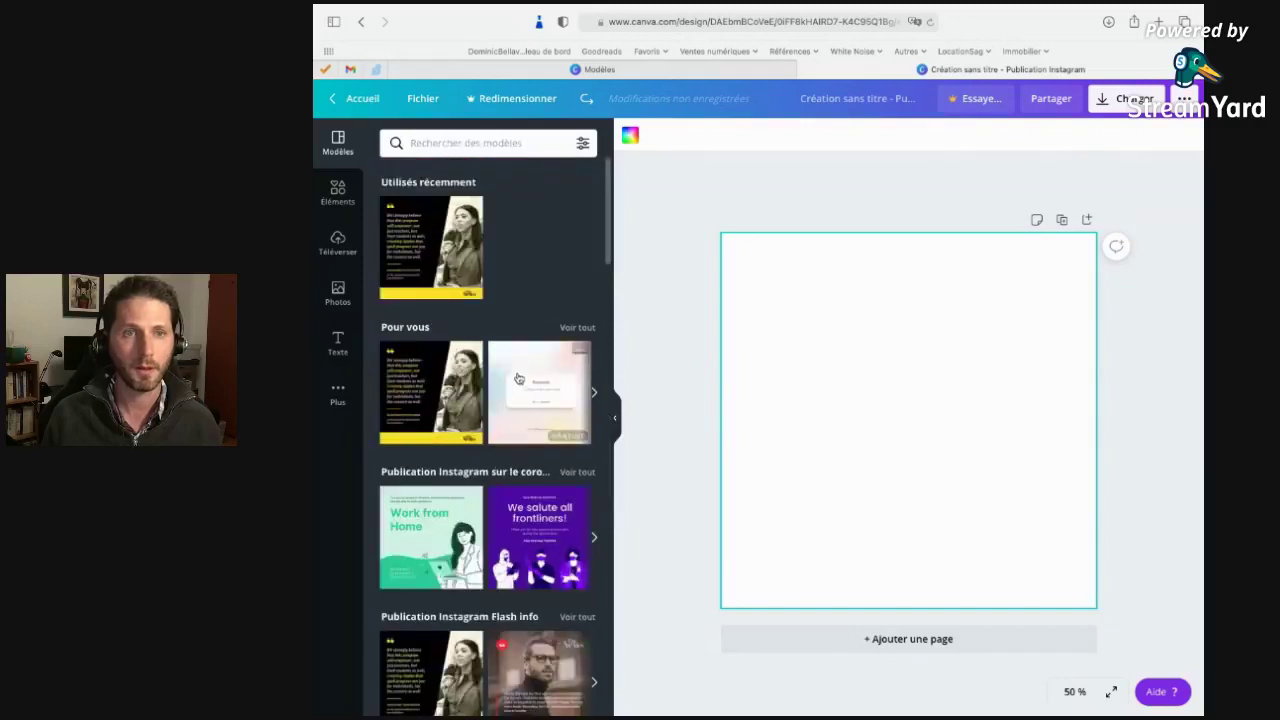
Search the editor's photo library for "livre".
{"action": "left_click", "coordinate": [343, 195]}
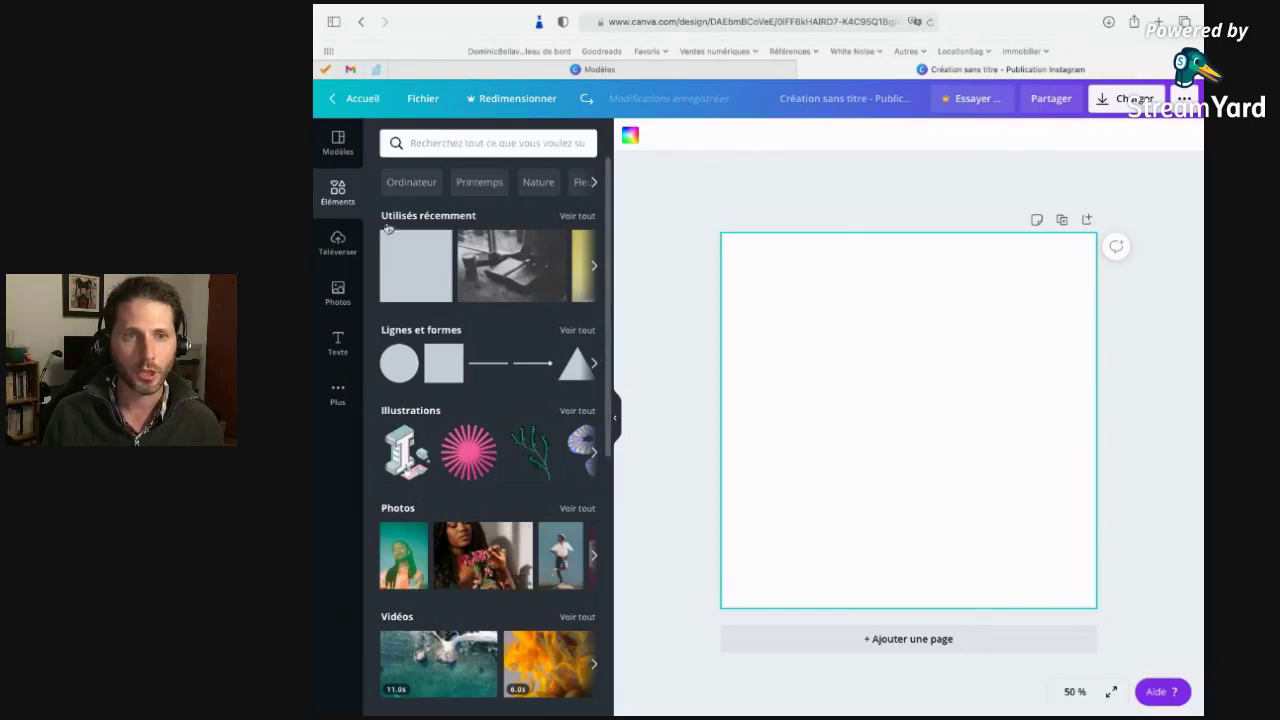
{"action": "left_click", "coordinate": [337, 288]}
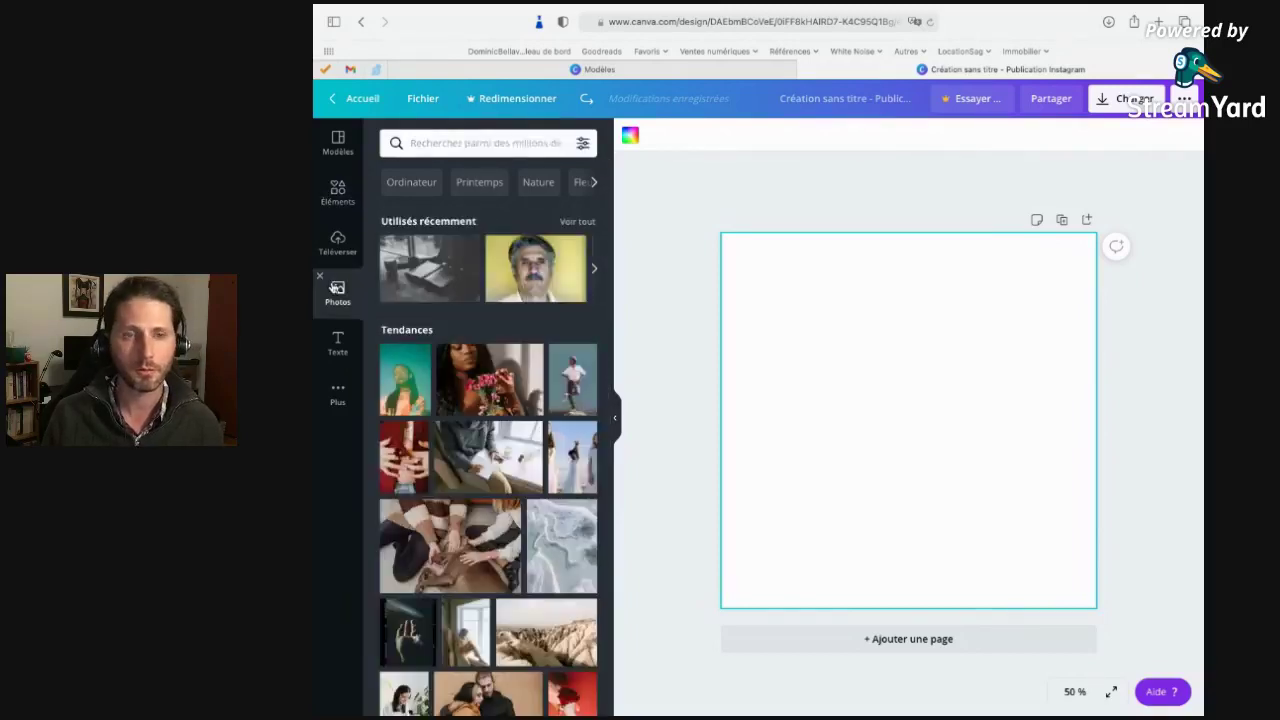
{"action": "left_click", "coordinate": [459, 142]}
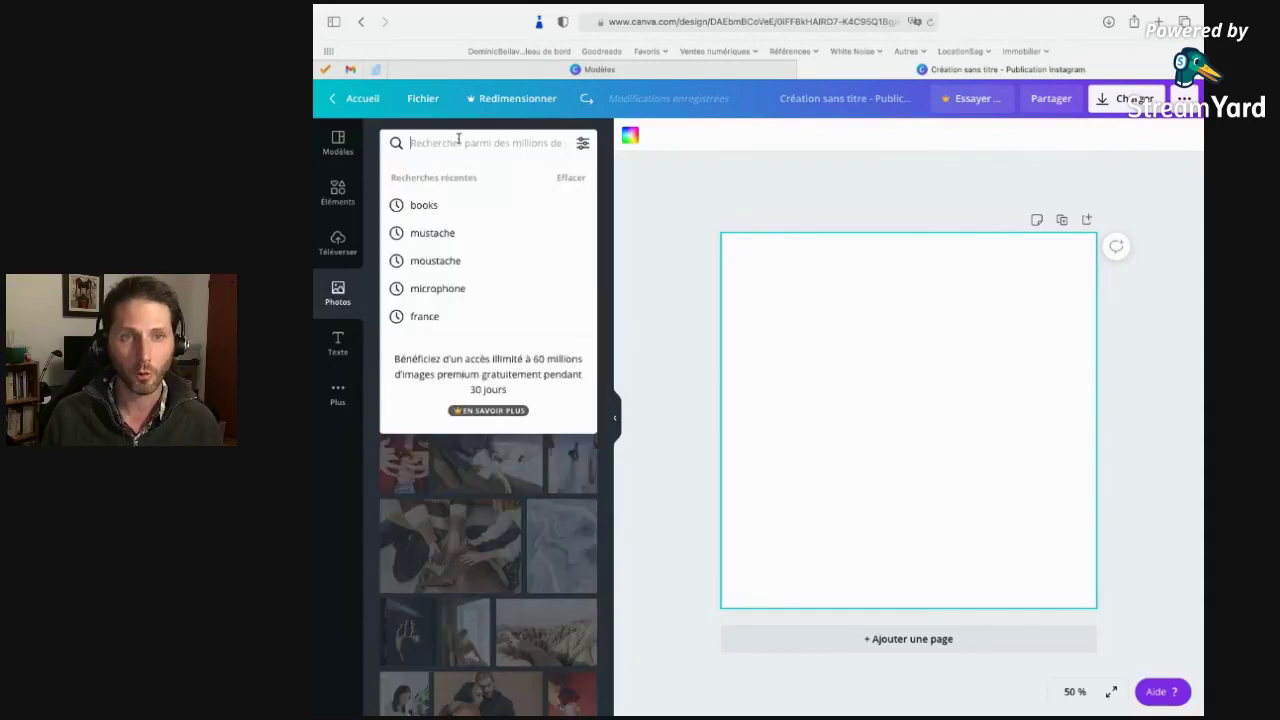
{"action": "type", "text": "livre"}
{"action": "key", "text": "Return"}
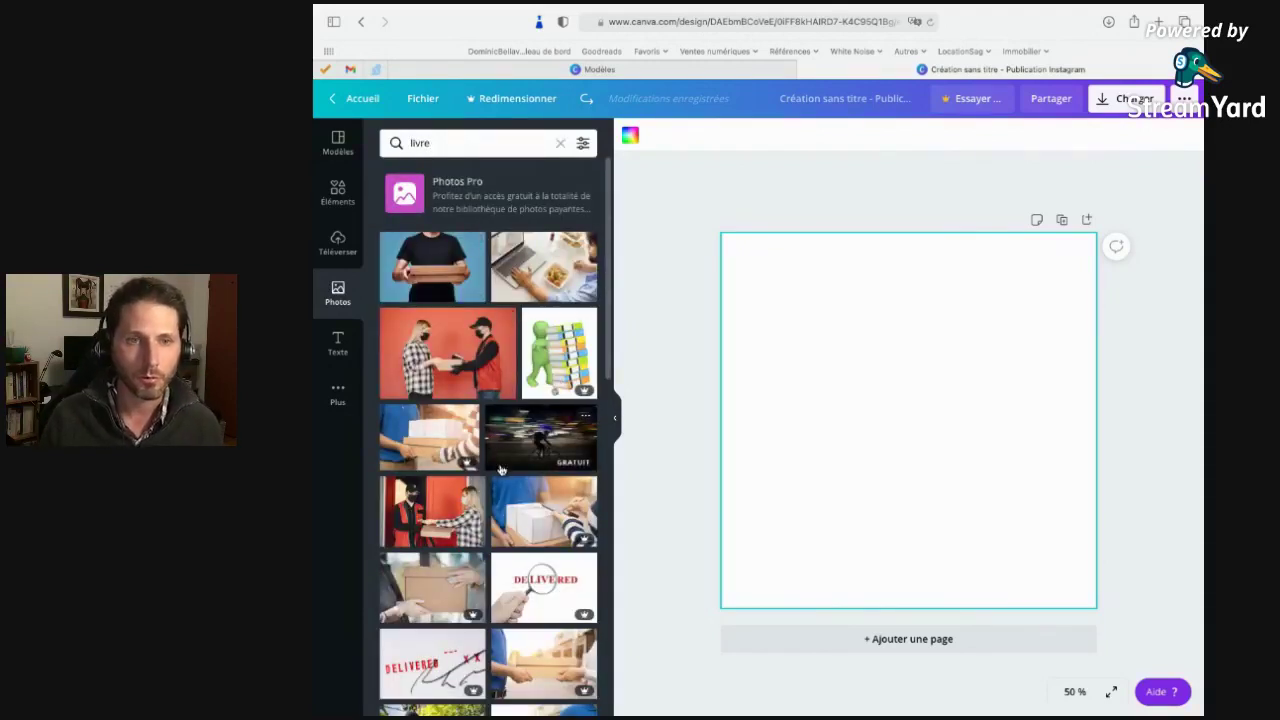
Replace the photo search term with "book" and run the search.
{"action": "left_click", "coordinate": [446, 137]}
{"action": "key", "text": "super+a"}
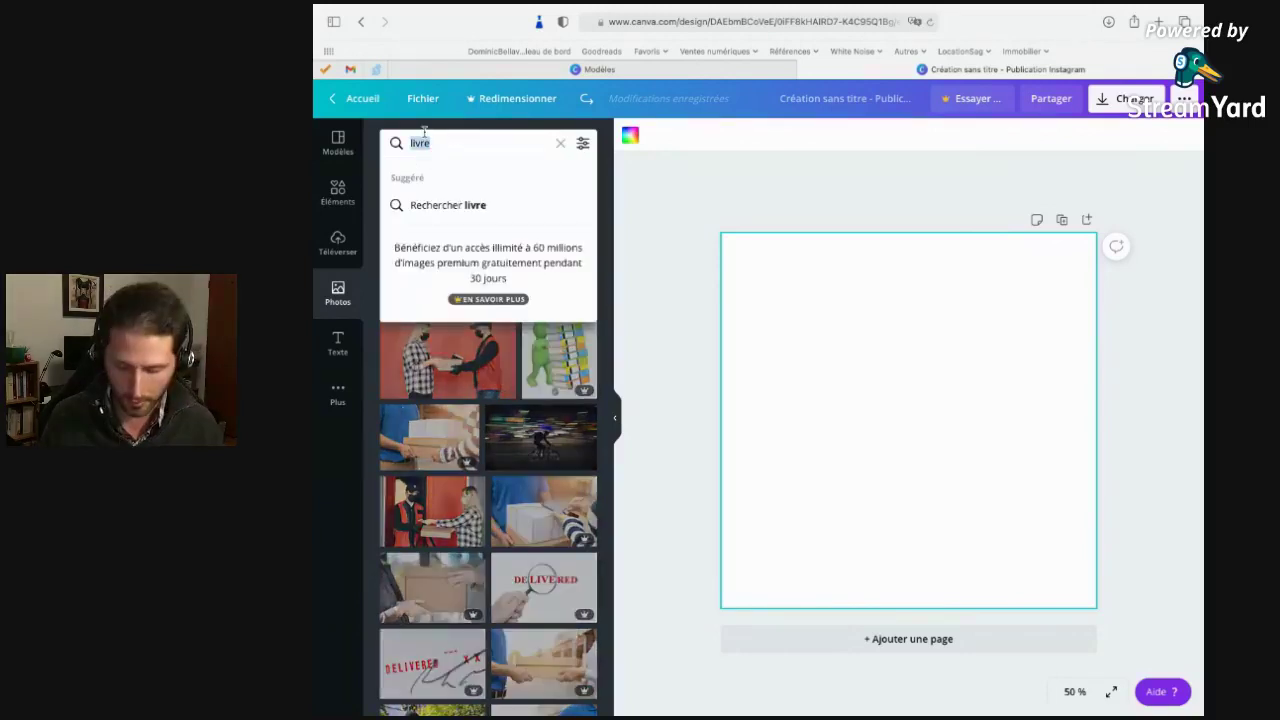
{"action": "type", "text": "book"}
{"action": "key", "text": "Return"}
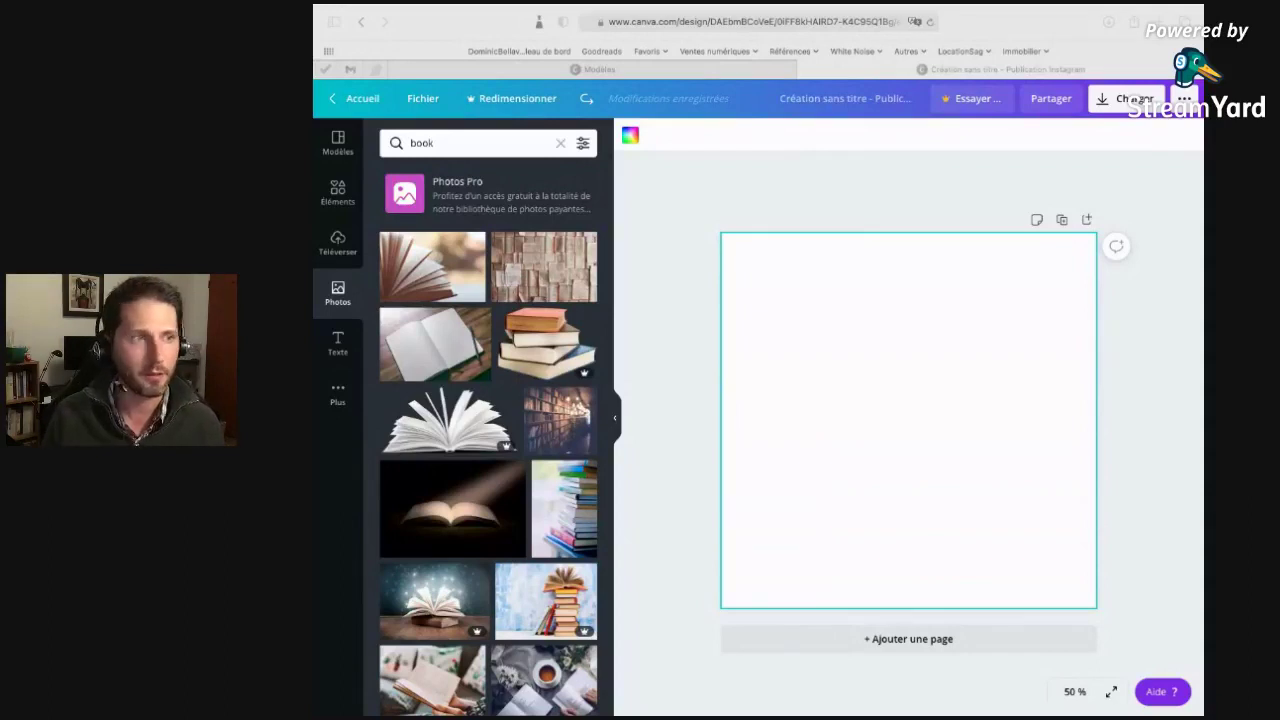
Try the open blank notebook photo enlarged to cover the full page, and remove it from the design.
{"action": "left_click", "coordinate": [466, 250]}
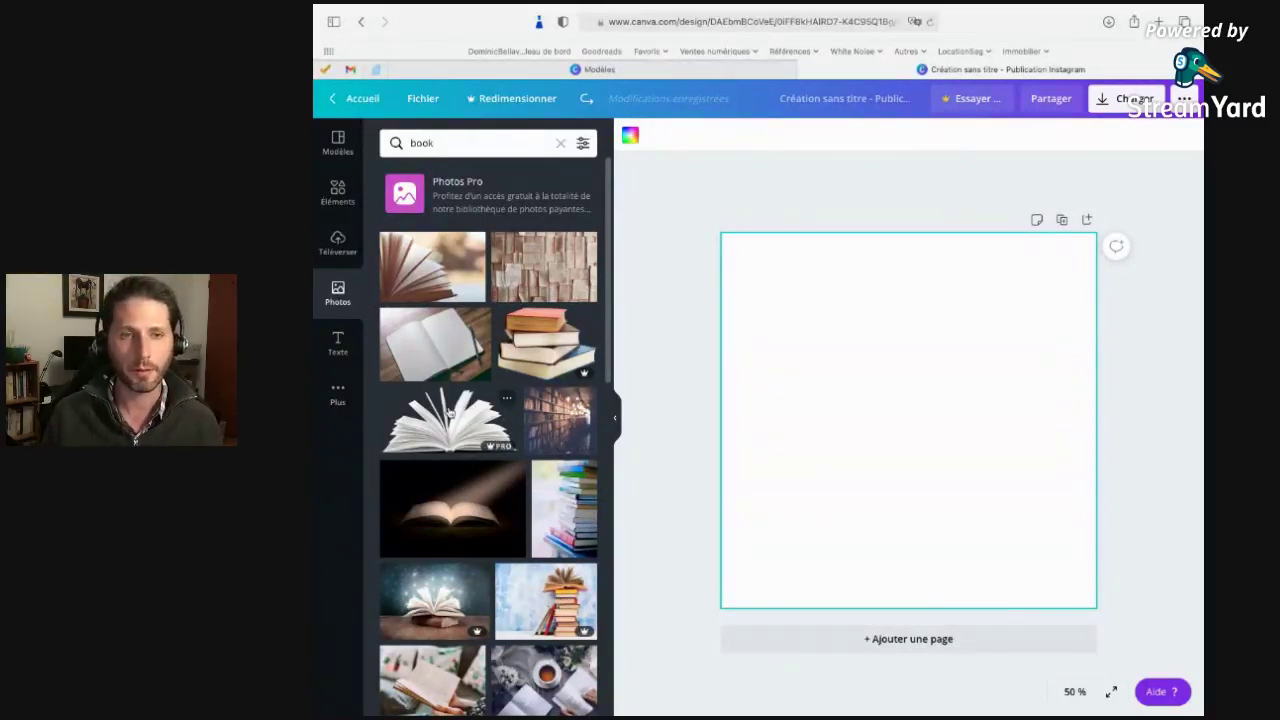
{"action": "left_click", "coordinate": [434, 348]}
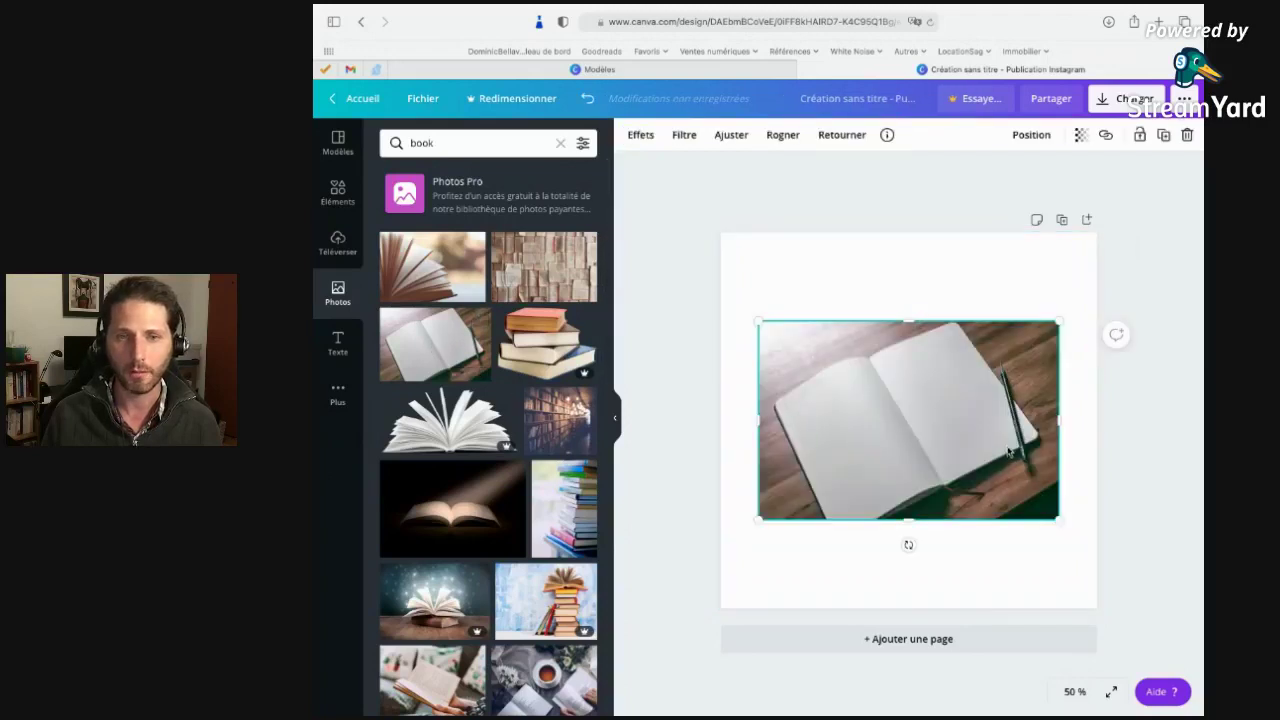
{"action": "left_click_drag", "start_coordinate": [759, 321], "coordinate": [656, 192]}
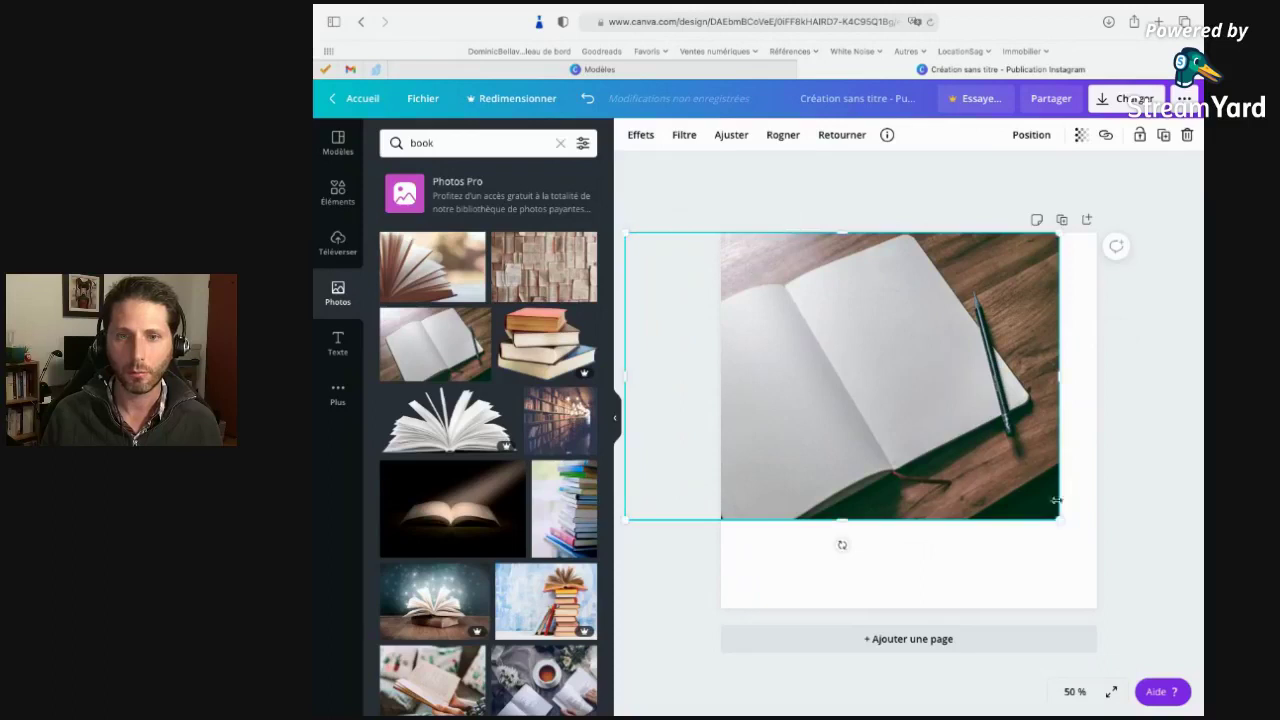
{"action": "left_click_drag", "start_coordinate": [1074, 550], "coordinate": [1157, 660]}
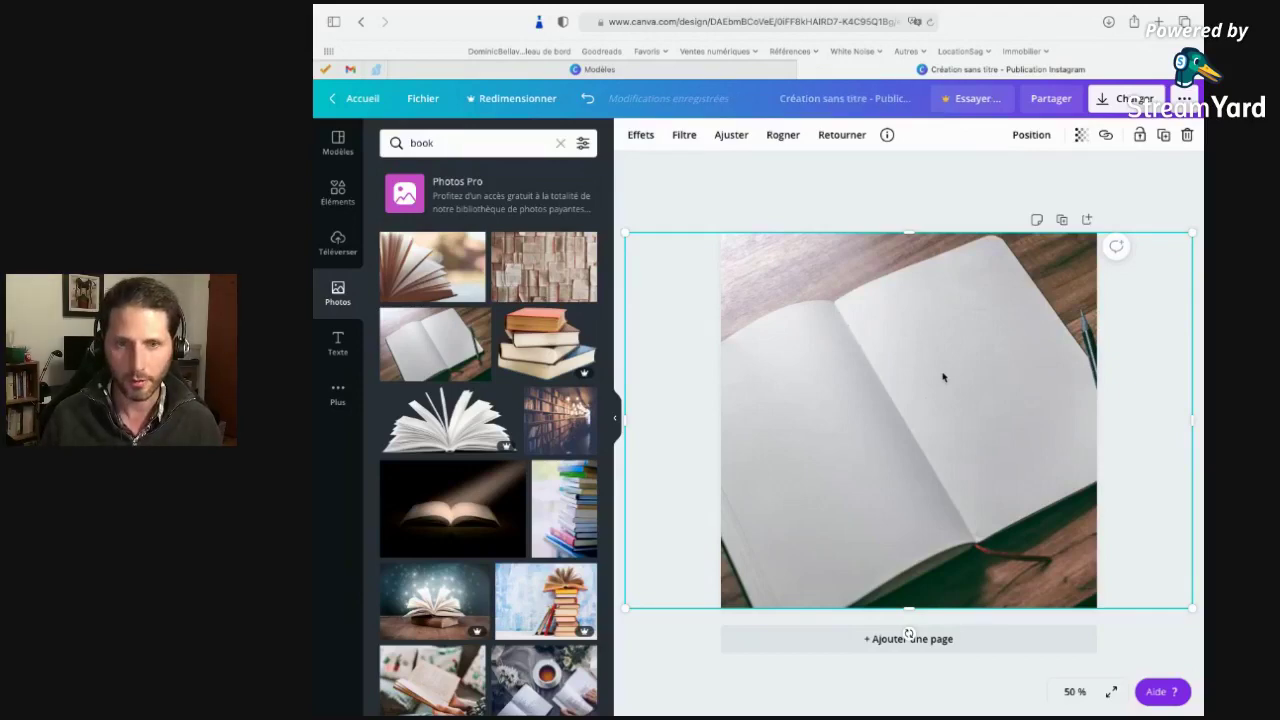
{"action": "key", "text": "Delete"}
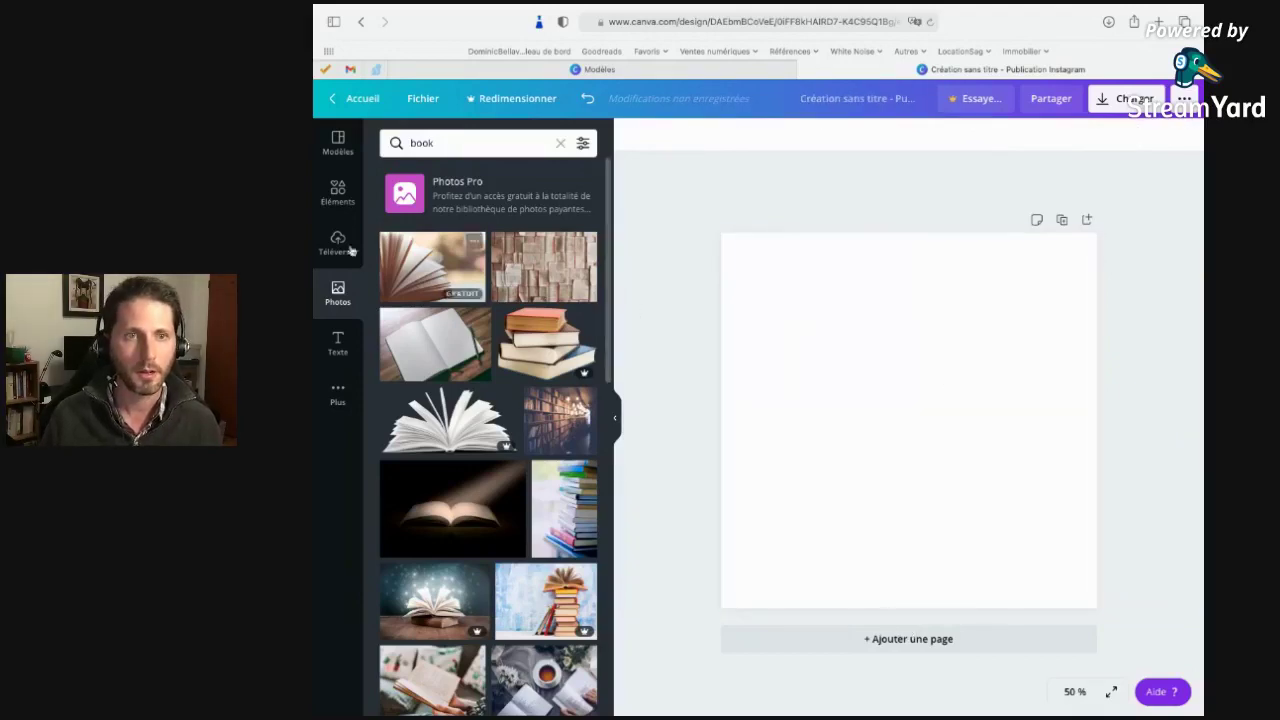
Add a title to the blank page and replace its placeholder text with the author's full name.
{"action": "left_click", "coordinate": [338, 342]}
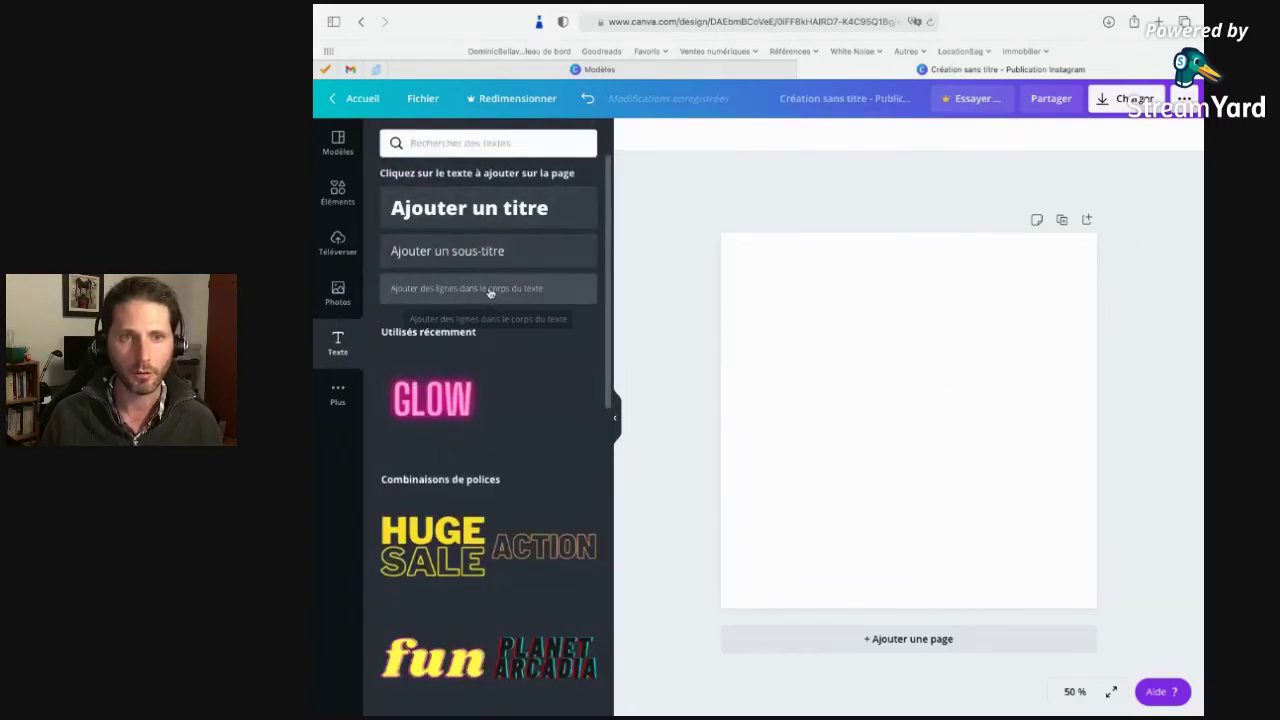
{"action": "left_click", "coordinate": [510, 210]}
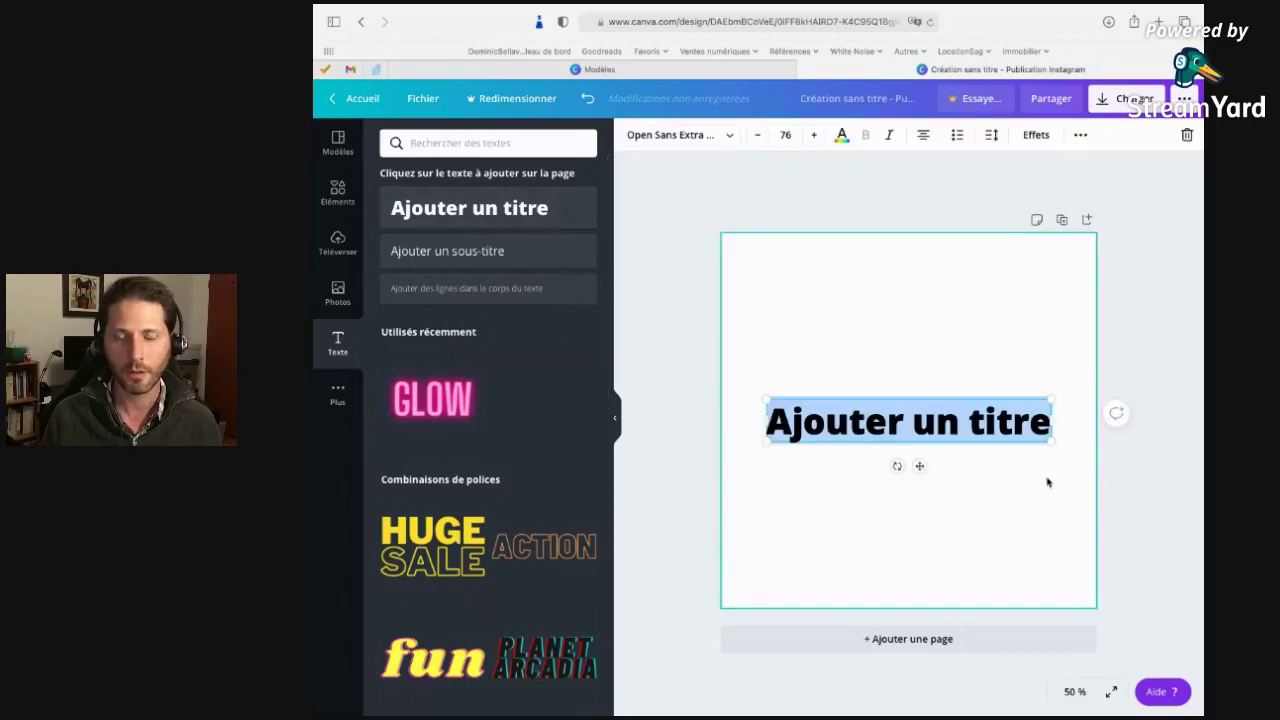
{"action": "left_click", "coordinate": [990, 488]}
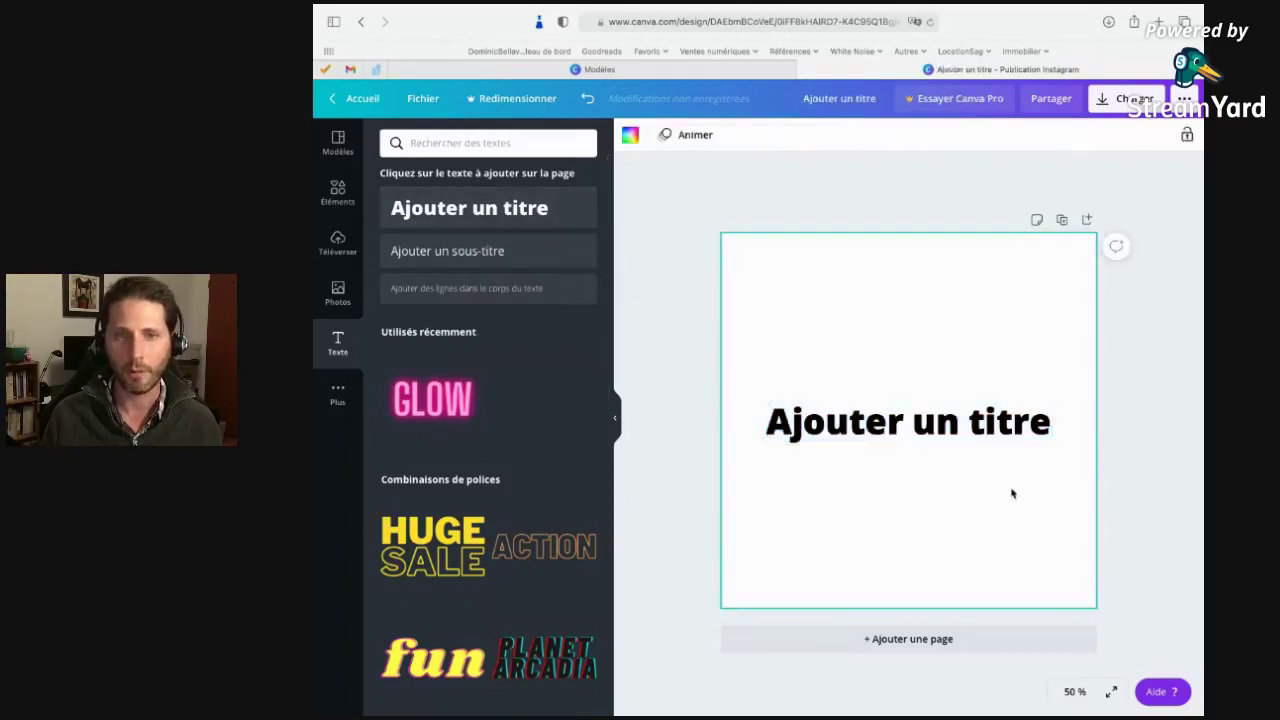
{"action": "left_click", "coordinate": [985, 400]}
{"action": "left_click", "coordinate": [977, 413]}
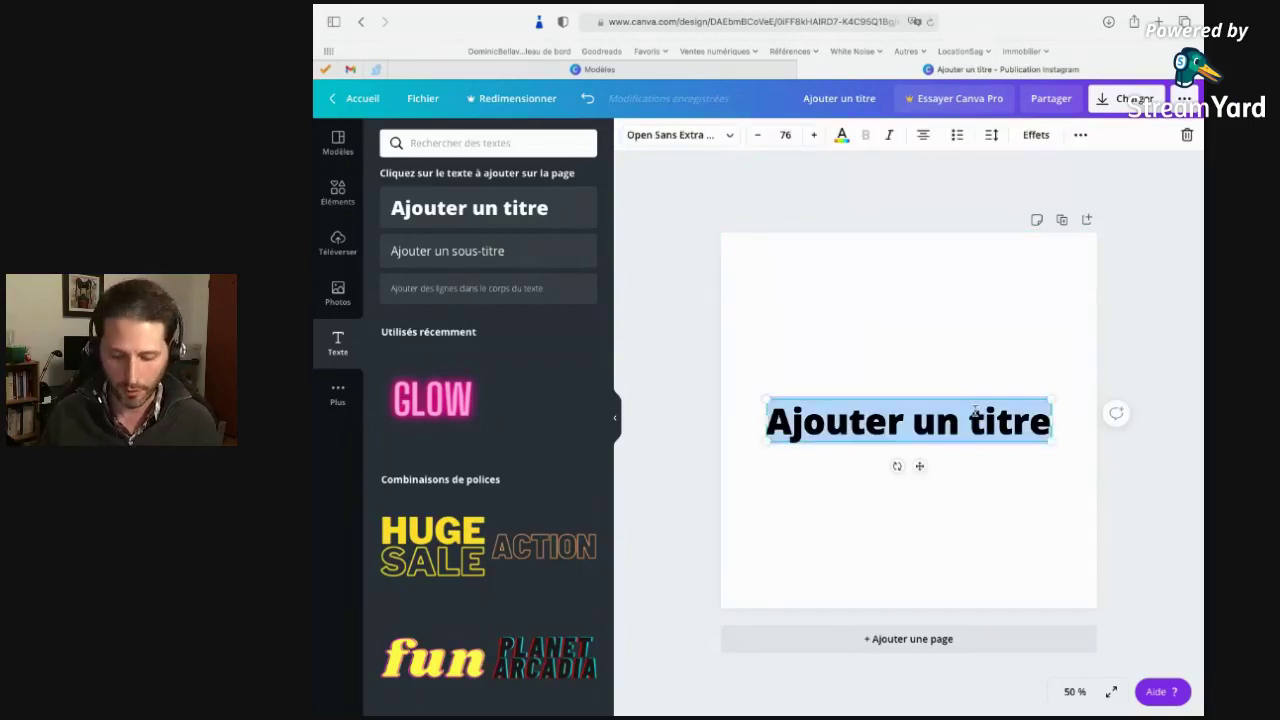
{"action": "type", "text": "Dominic Bellava"}
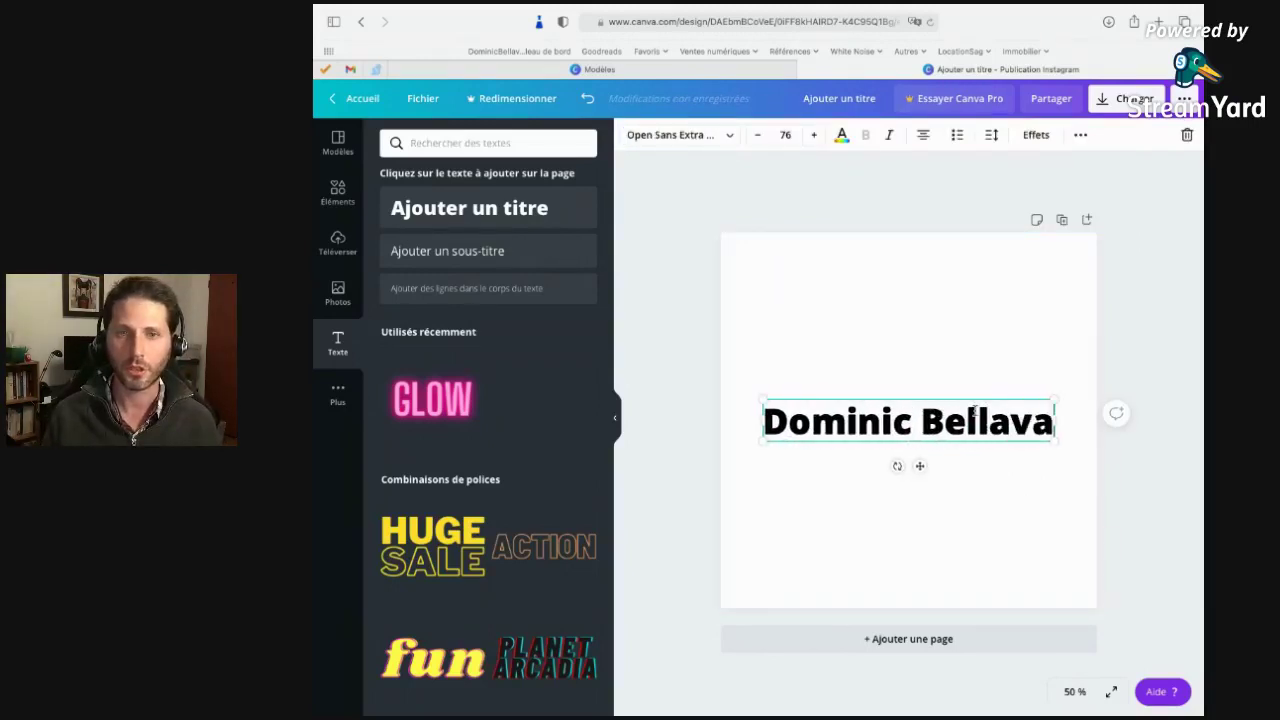
{"action": "type", "text": "nce"}
{"action": "left_click", "coordinate": [935, 360]}
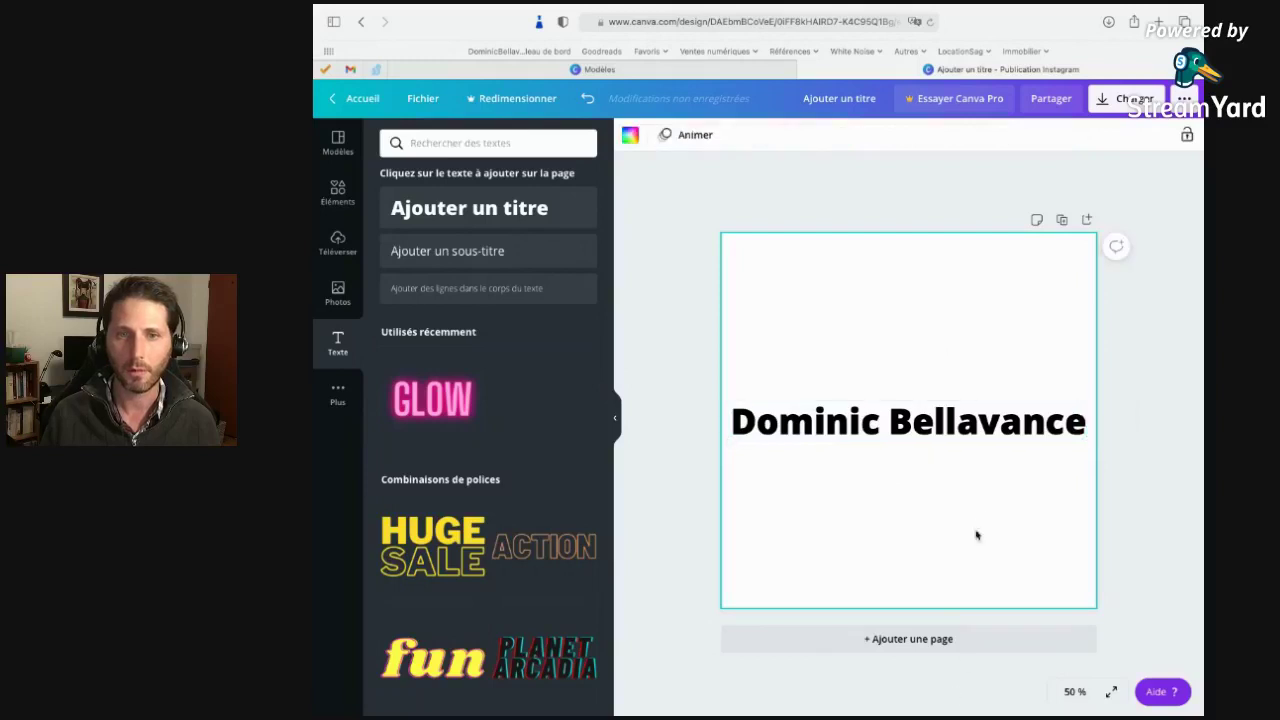
Move the name title slightly down and try several sizes for it, ending at a font size of about 51.9.
{"action": "mouse_move", "coordinate": [916, 431]}
{"action": "left_mouse_down"}
{"action": "mouse_move", "coordinate": [916, 467]}
{"action": "mouse_move", "coordinate": [952, 440]}
{"action": "mouse_move", "coordinate": [917, 442]}
{"action": "left_mouse_up"}
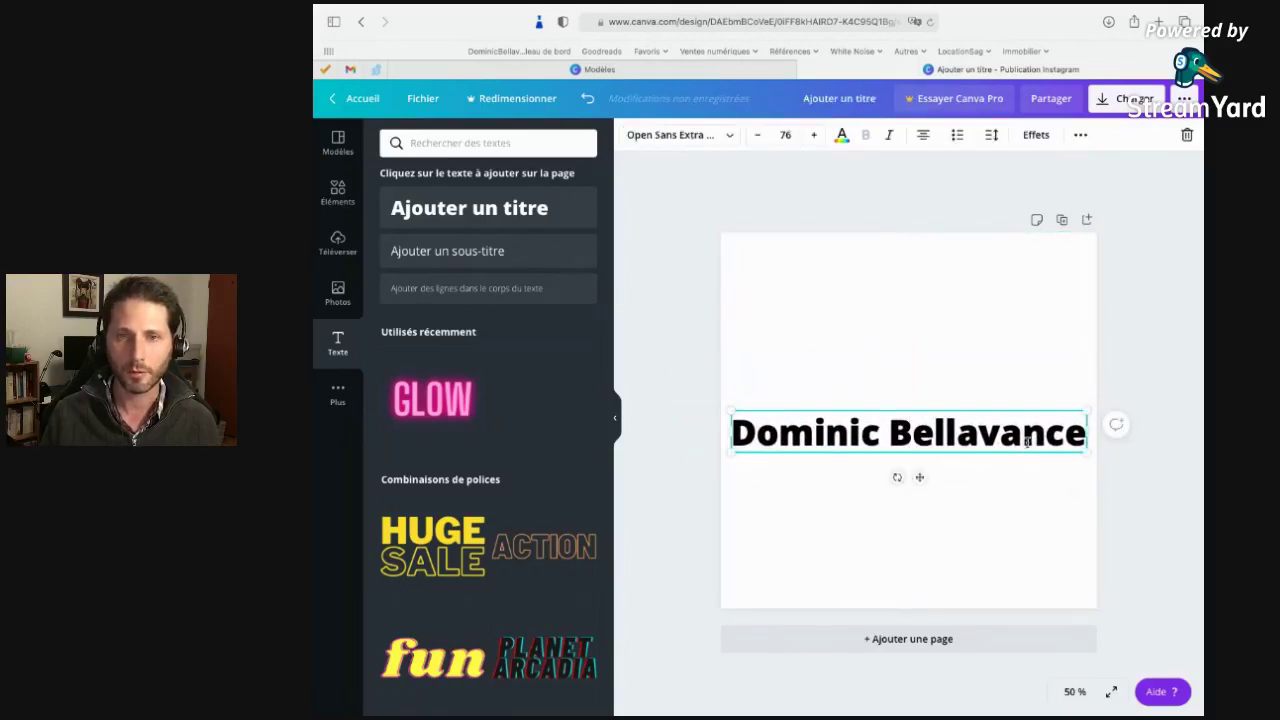
{"action": "left_click_drag", "start_coordinate": [1088, 431], "coordinate": [985, 425]}
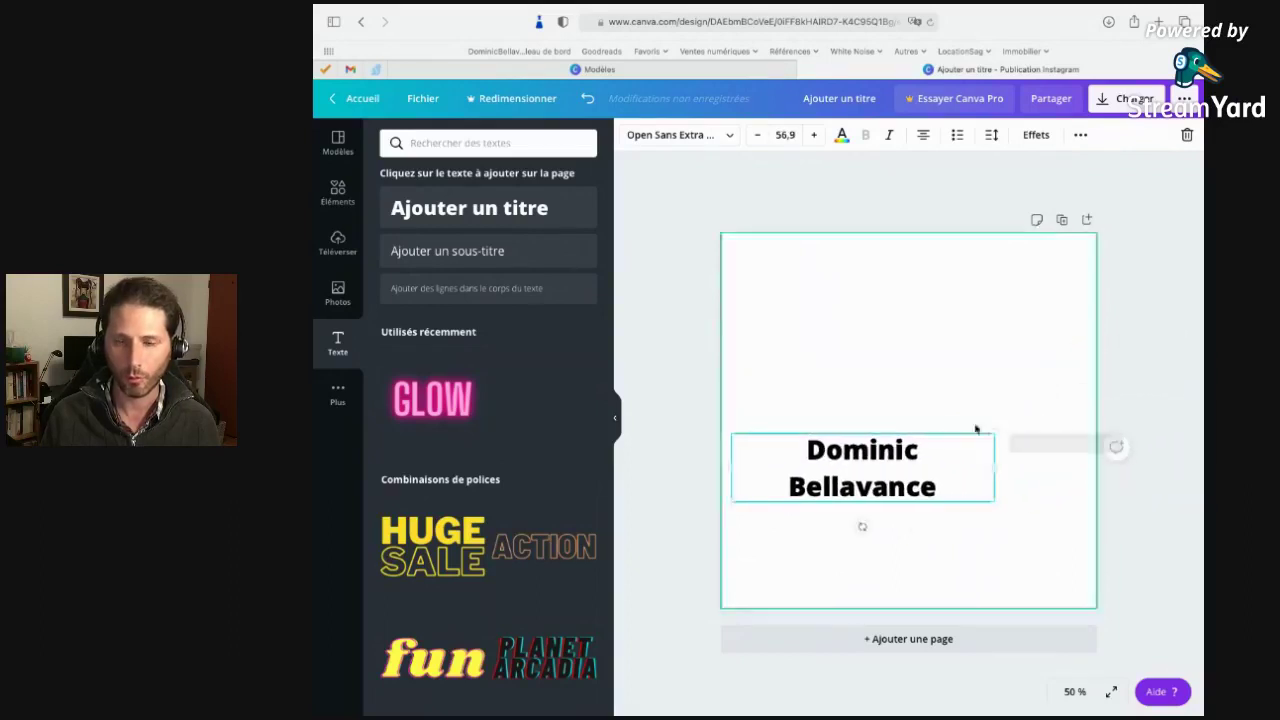
{"action": "left_click", "coordinate": [909, 417]}
{"action": "left_click", "coordinate": [923, 484]}
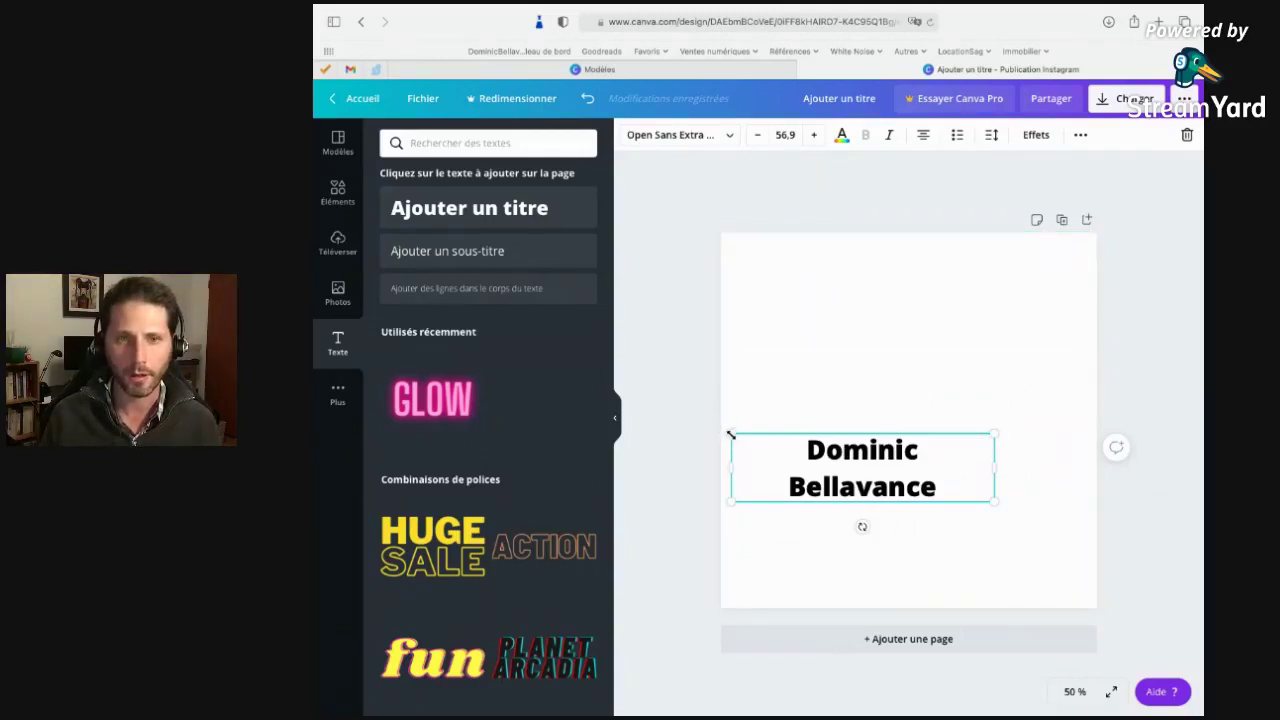
{"action": "left_click_drag", "start_coordinate": [731, 434], "coordinate": [758, 441]}
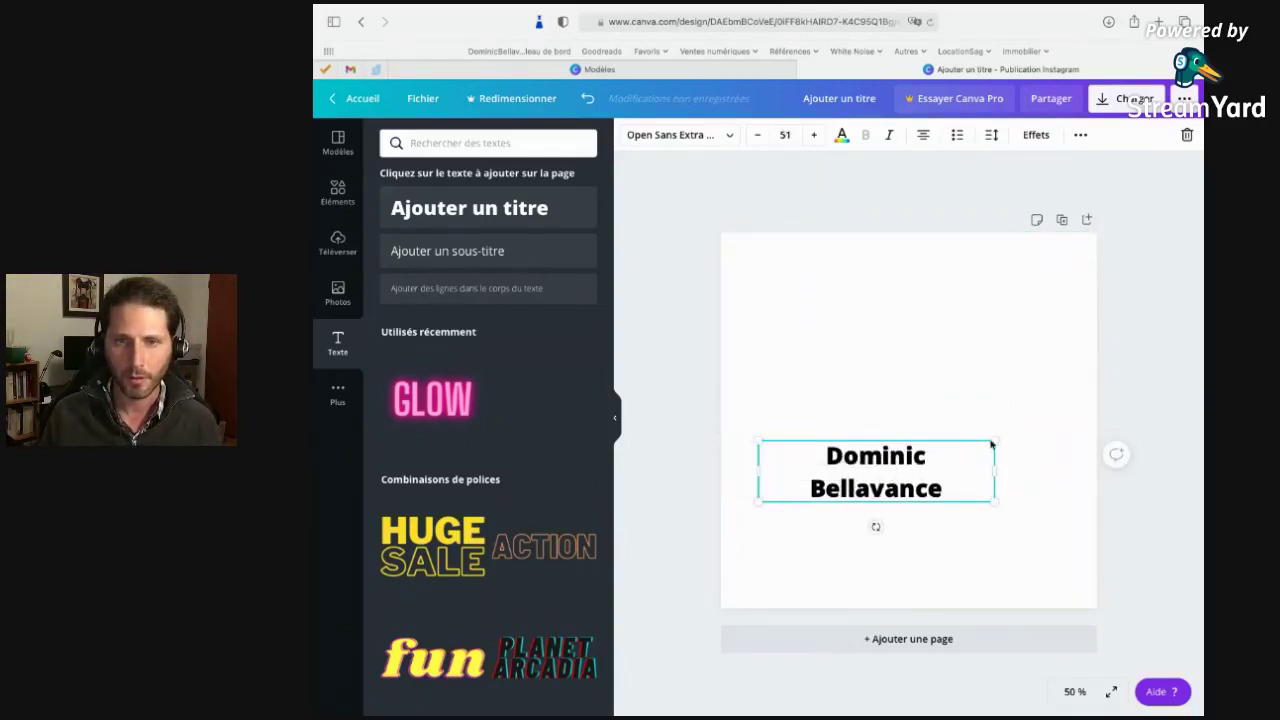
{"action": "left_click_drag", "start_coordinate": [994, 440], "coordinate": [1051, 404]}
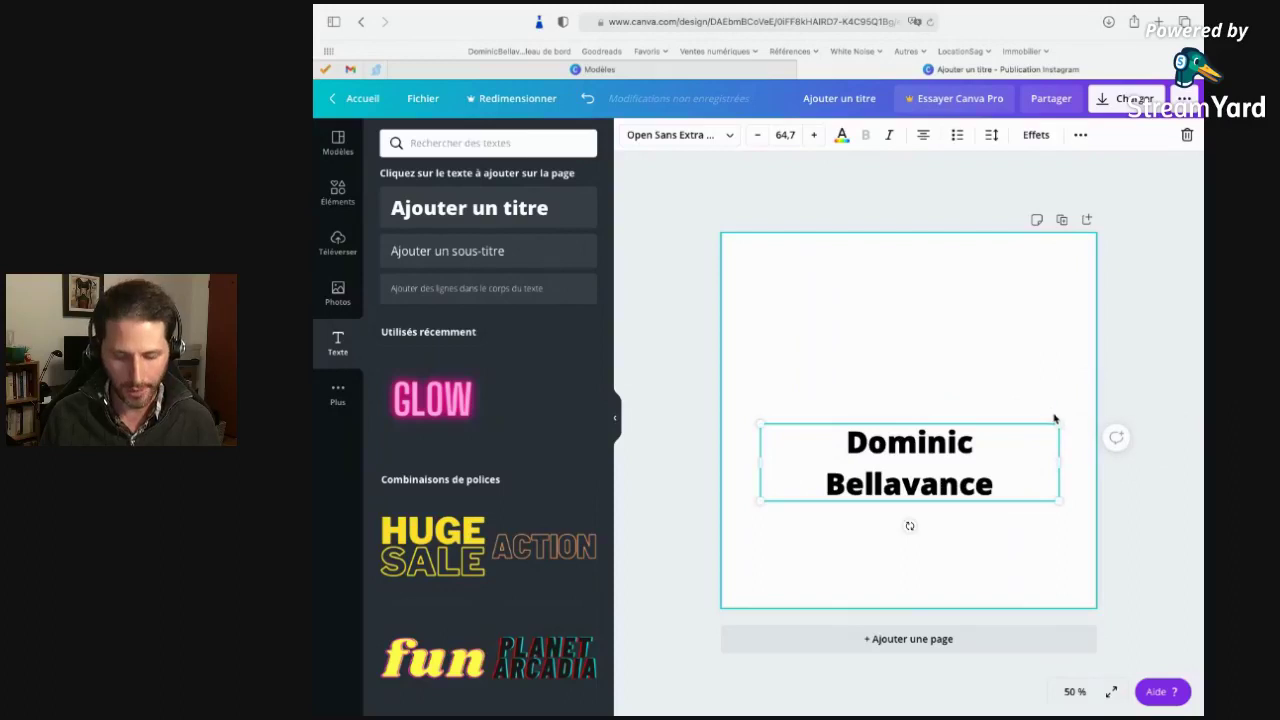
{"action": "left_click", "coordinate": [1057, 424]}
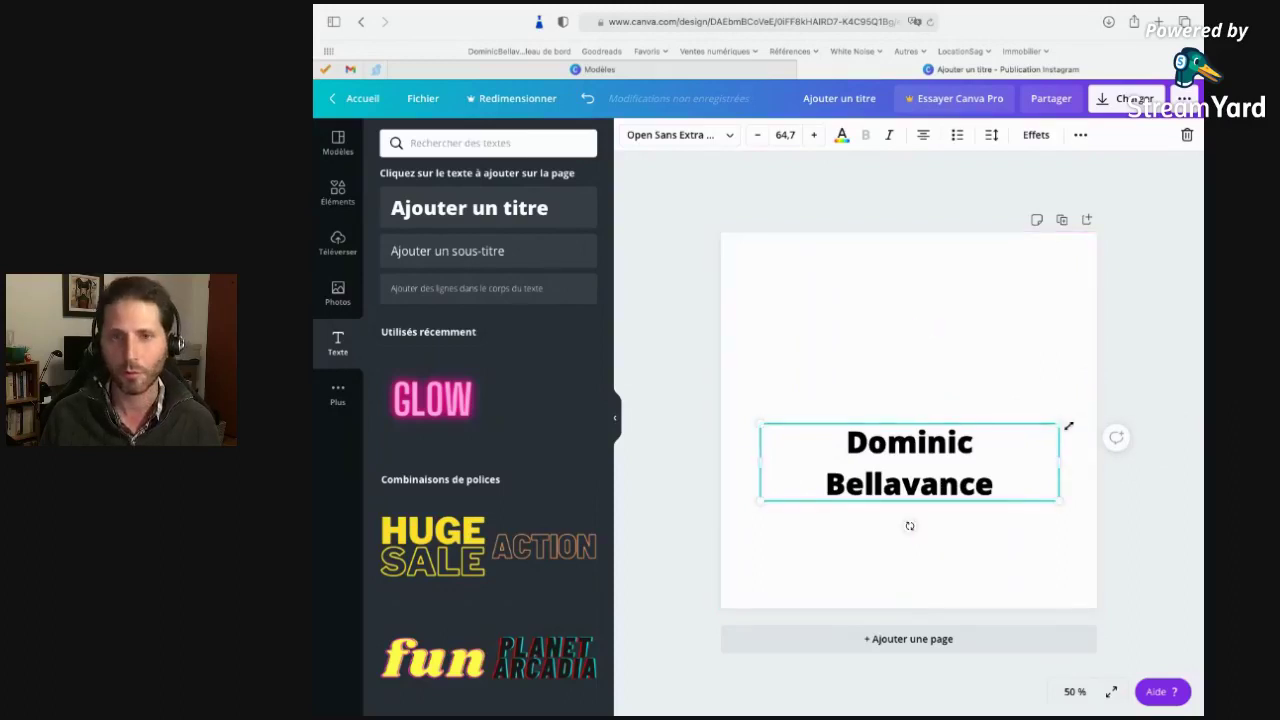
{"action": "left_click_drag", "start_coordinate": [1057, 424], "coordinate": [1058, 392]}
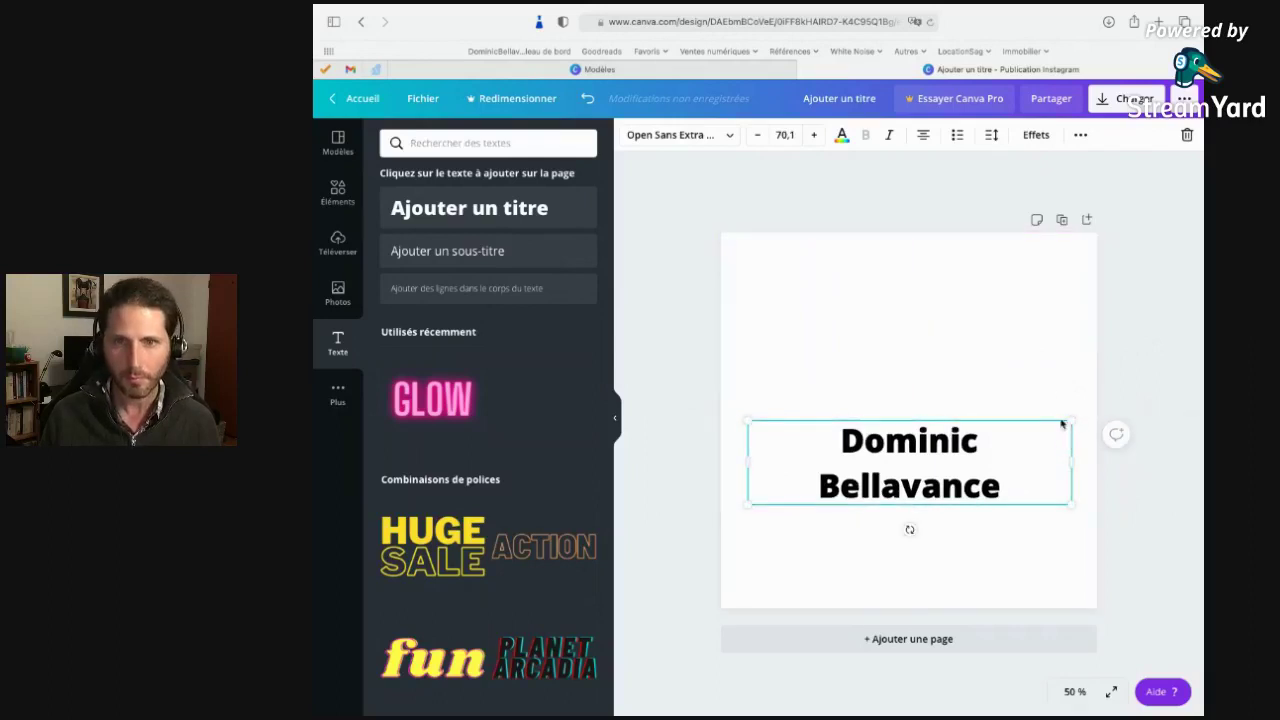
{"action": "left_click_drag", "start_coordinate": [1068, 418], "coordinate": [990, 405]}
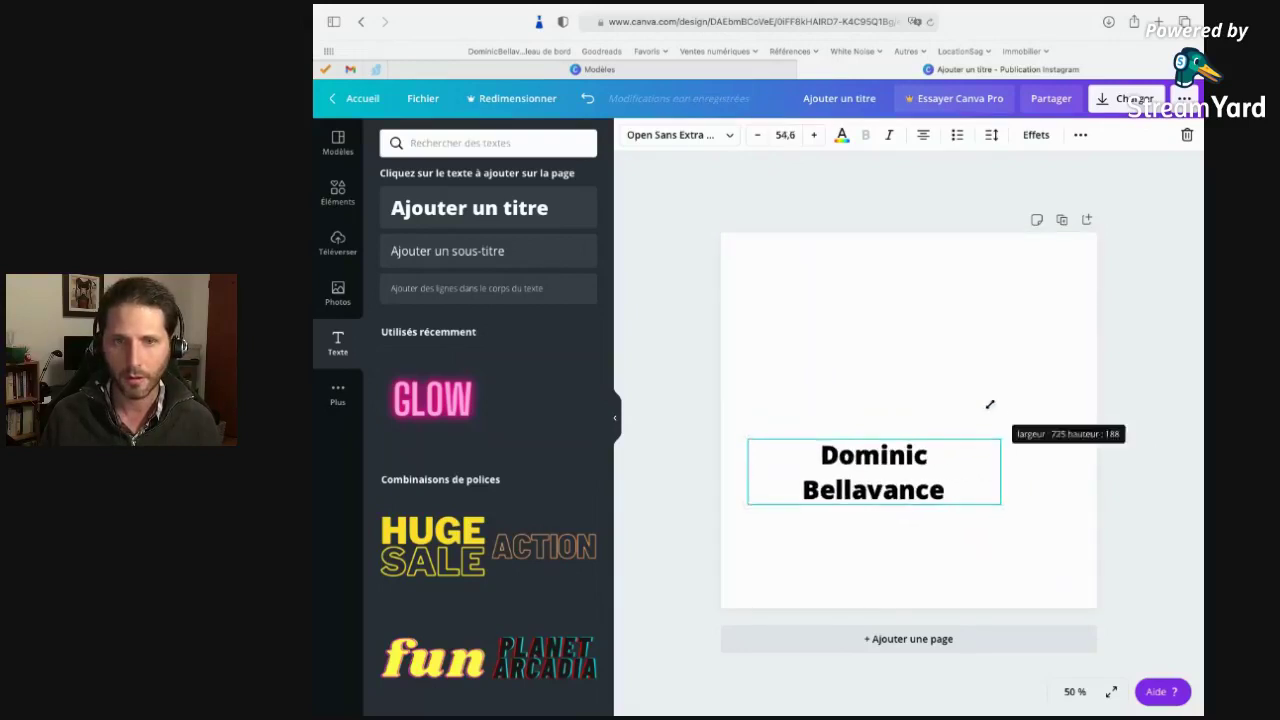
Delete the name title from the page.
{"action": "right_click", "coordinate": [997, 440]}
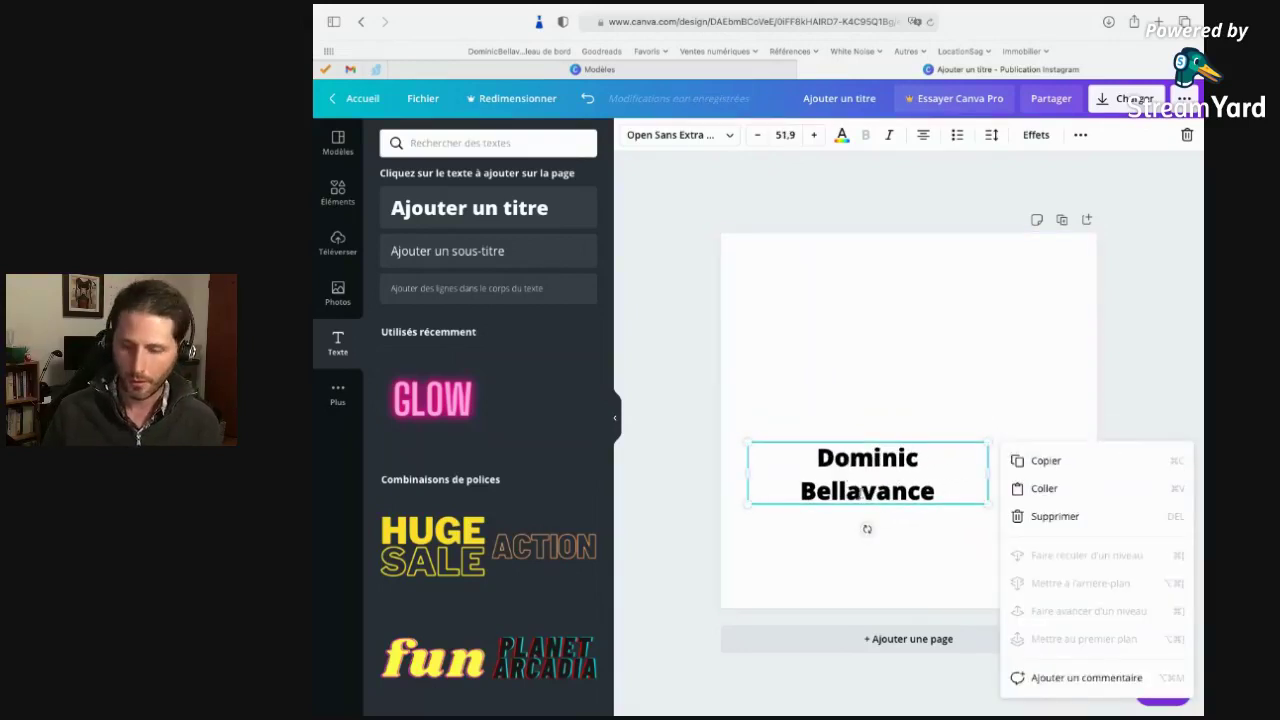
{"action": "left_click", "coordinate": [858, 492]}
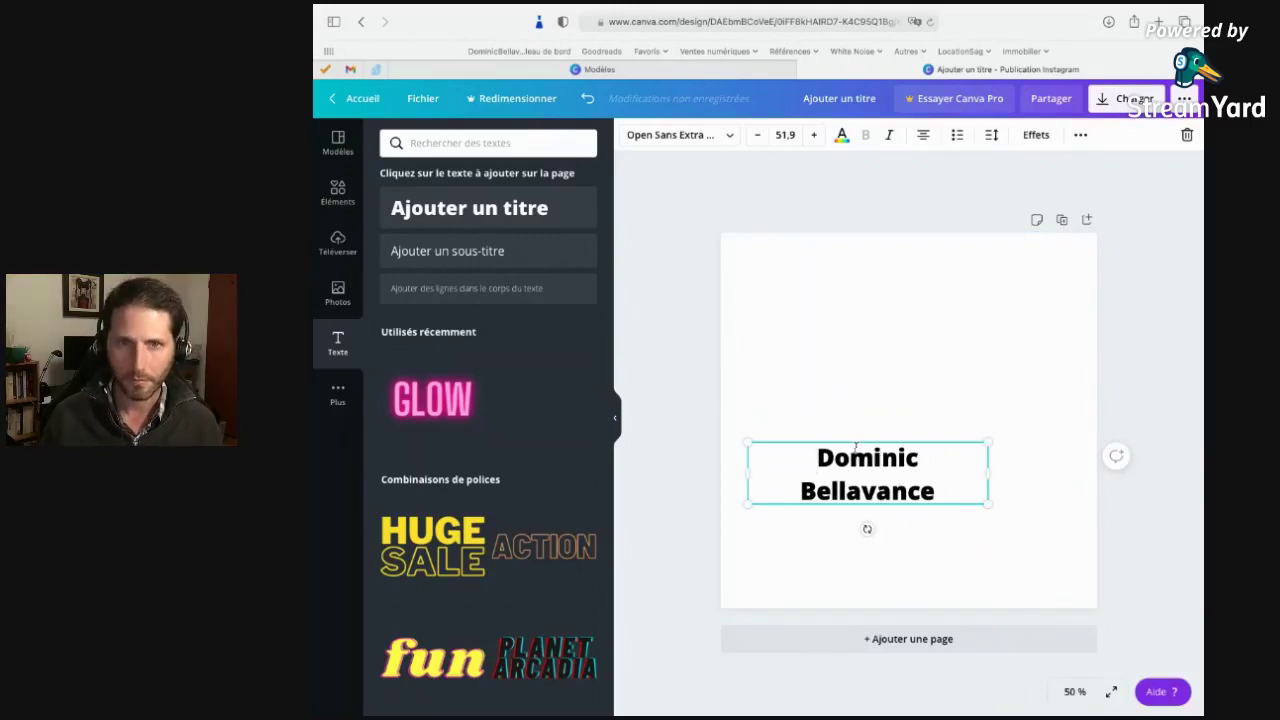
{"action": "left_click", "coordinate": [861, 401]}
{"action": "left_click", "coordinate": [885, 480]}
{"action": "key", "text": "Delete"}
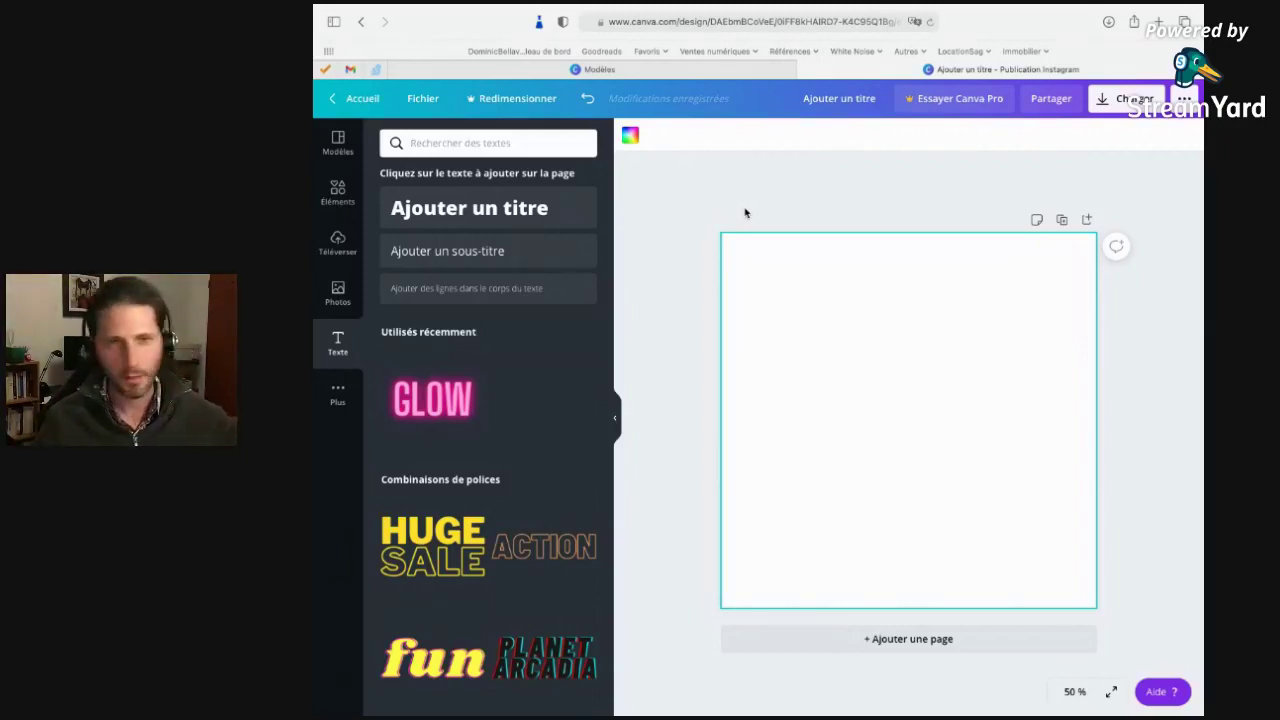
Set the page background to the custom dark red #BD0000.
{"action": "left_click", "coordinate": [630, 136]}
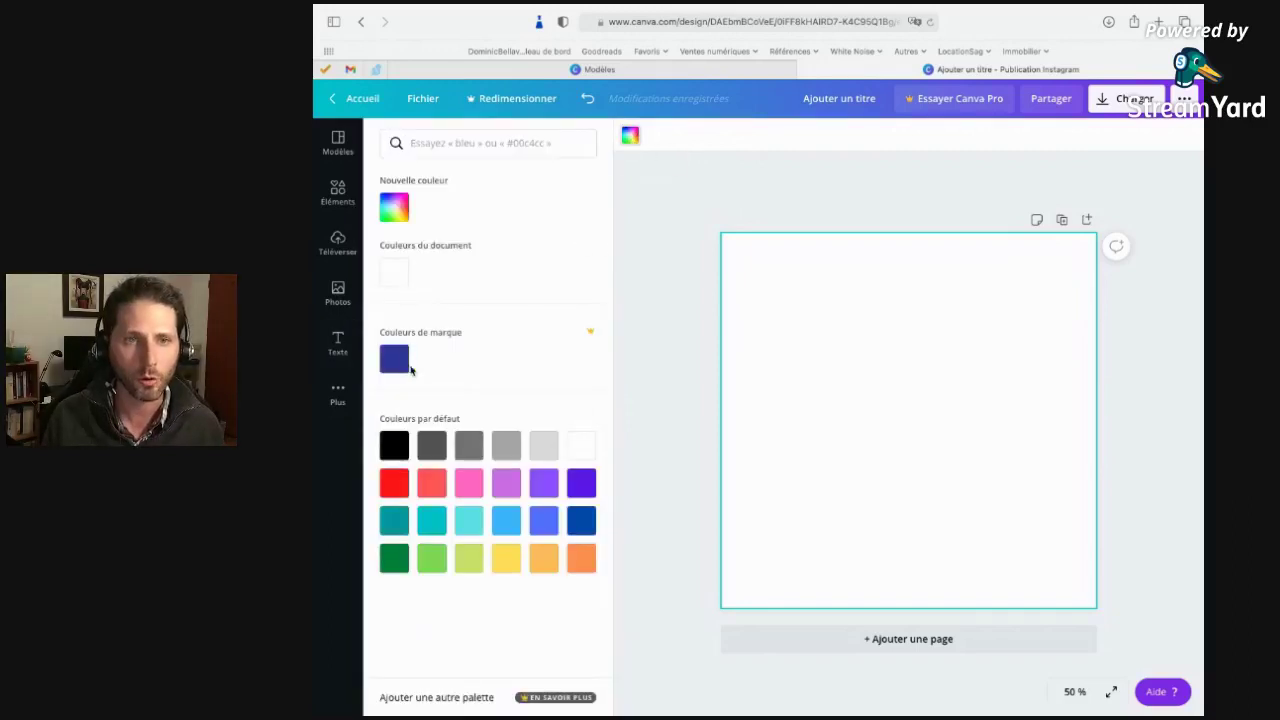
{"action": "left_click", "coordinate": [795, 265]}
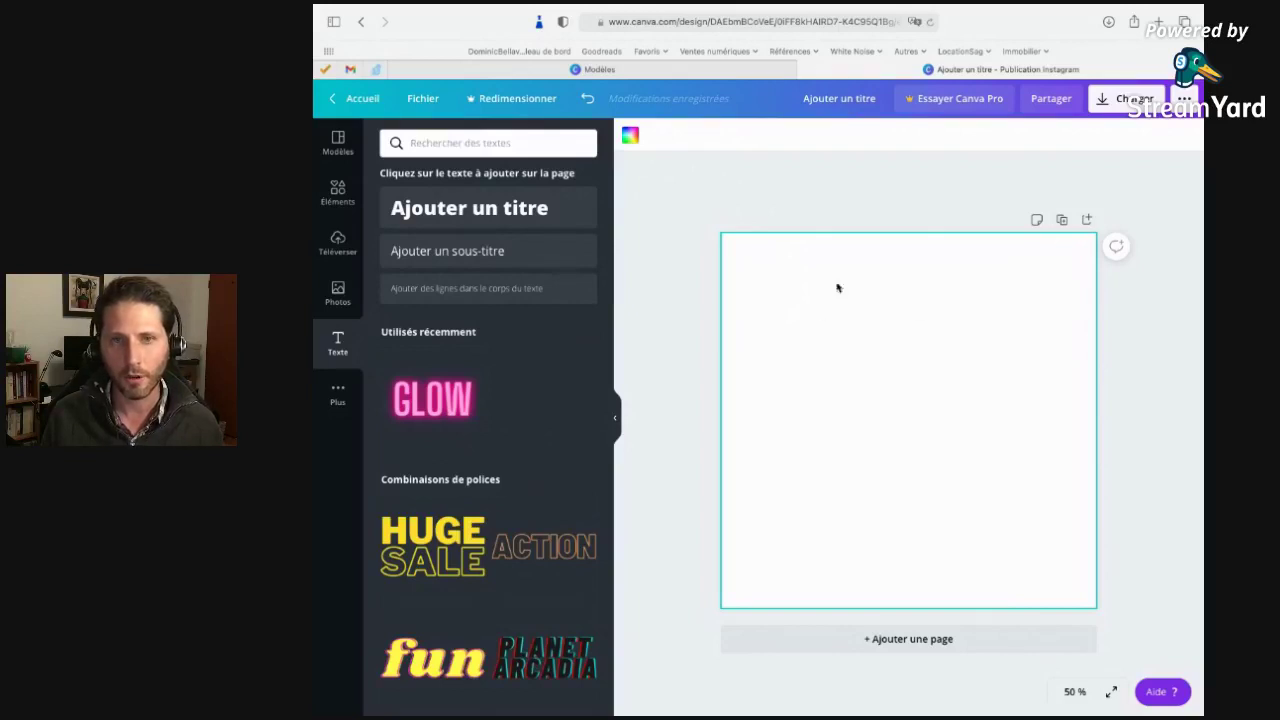
{"action": "left_click", "coordinate": [630, 140]}
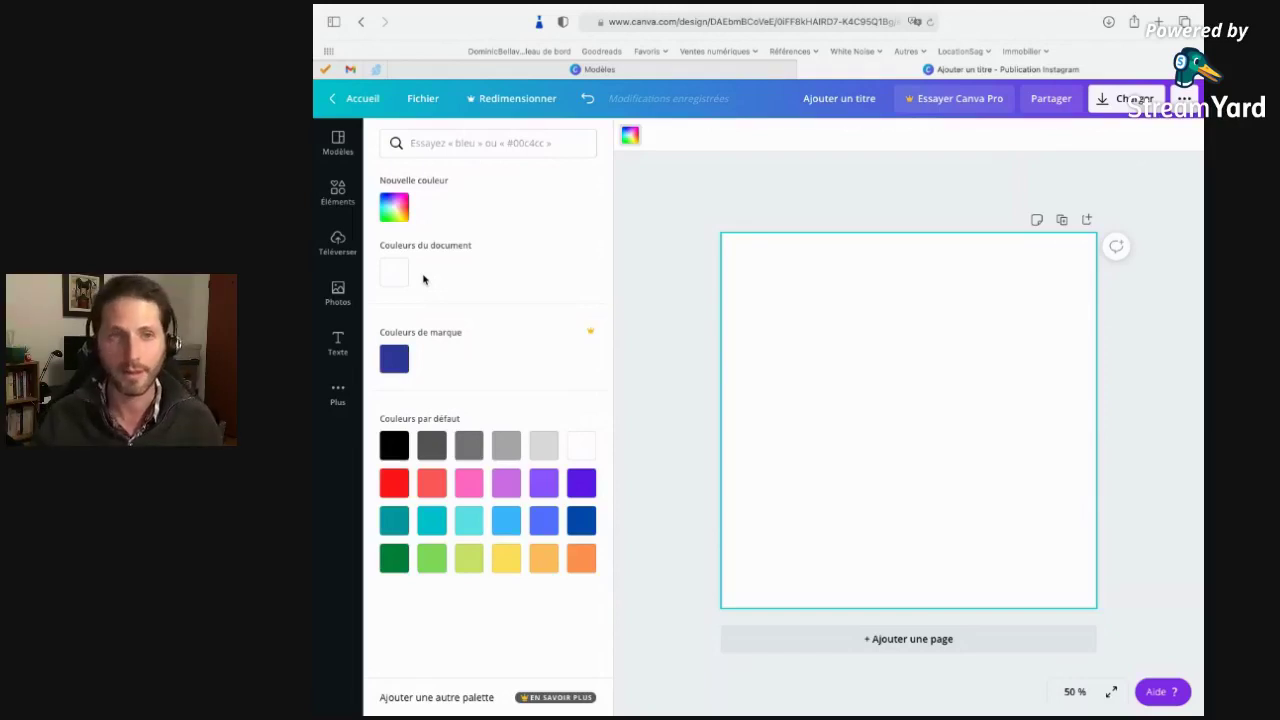
{"action": "left_click", "coordinate": [394, 207]}
{"action": "mouse_move", "coordinate": [417, 329]}
{"action": "left_mouse_down"}
{"action": "mouse_move", "coordinate": [574, 334]}
{"action": "mouse_move", "coordinate": [403, 336]}
{"action": "left_mouse_up"}
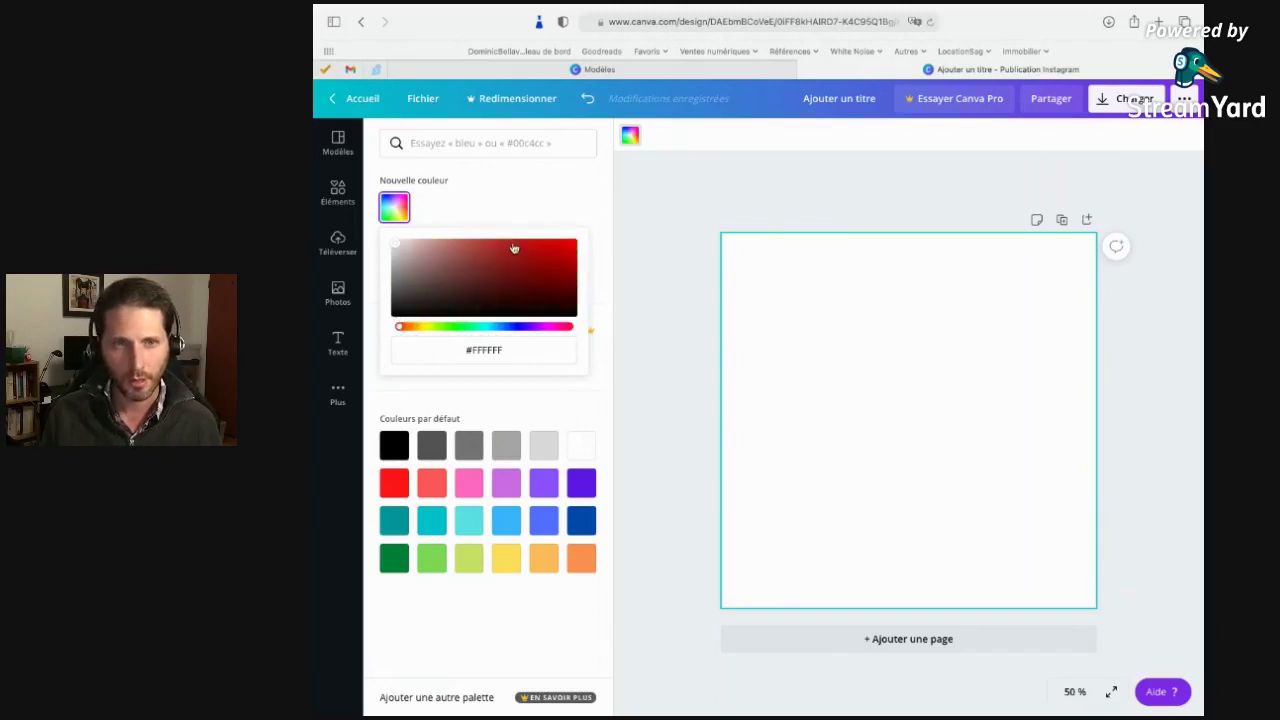
{"action": "left_click_drag", "start_coordinate": [518, 249], "coordinate": [583, 243]}
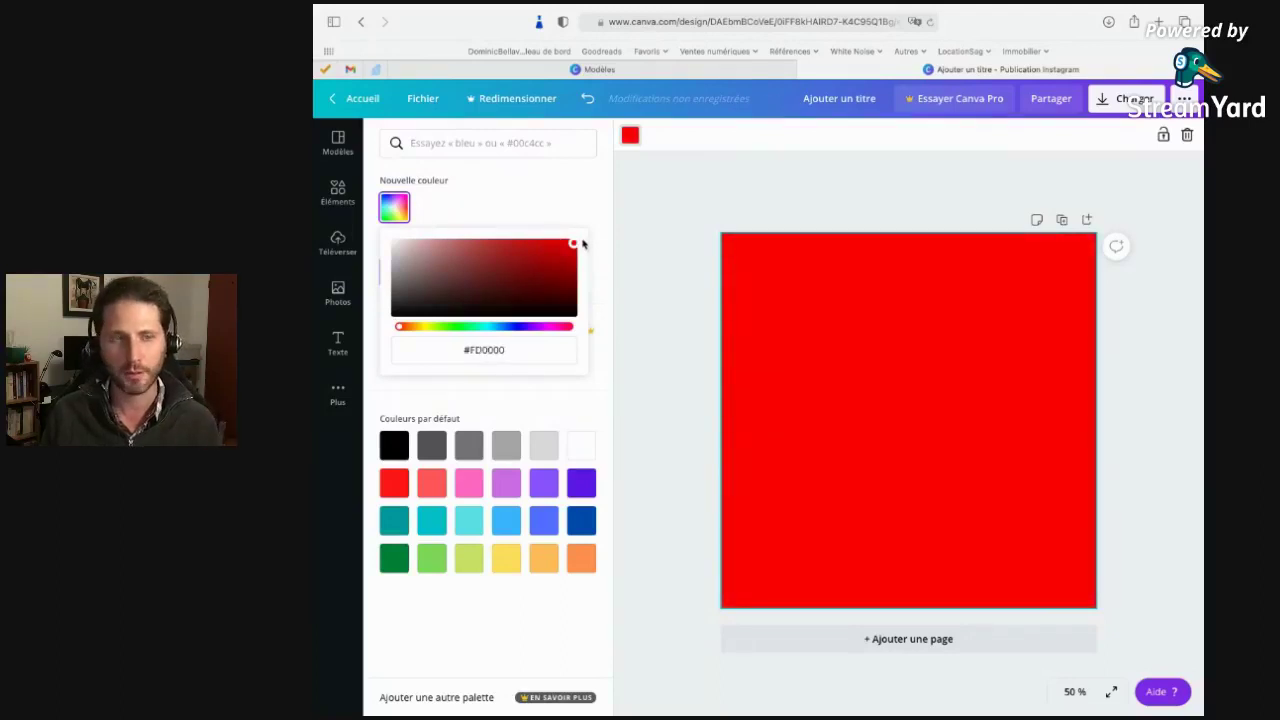
{"action": "mouse_move", "coordinate": [573, 243]}
{"action": "left_mouse_down"}
{"action": "mouse_move", "coordinate": [473, 242]}
{"action": "mouse_move", "coordinate": [481, 266]}
{"action": "mouse_move", "coordinate": [587, 263]}
{"action": "left_mouse_up"}
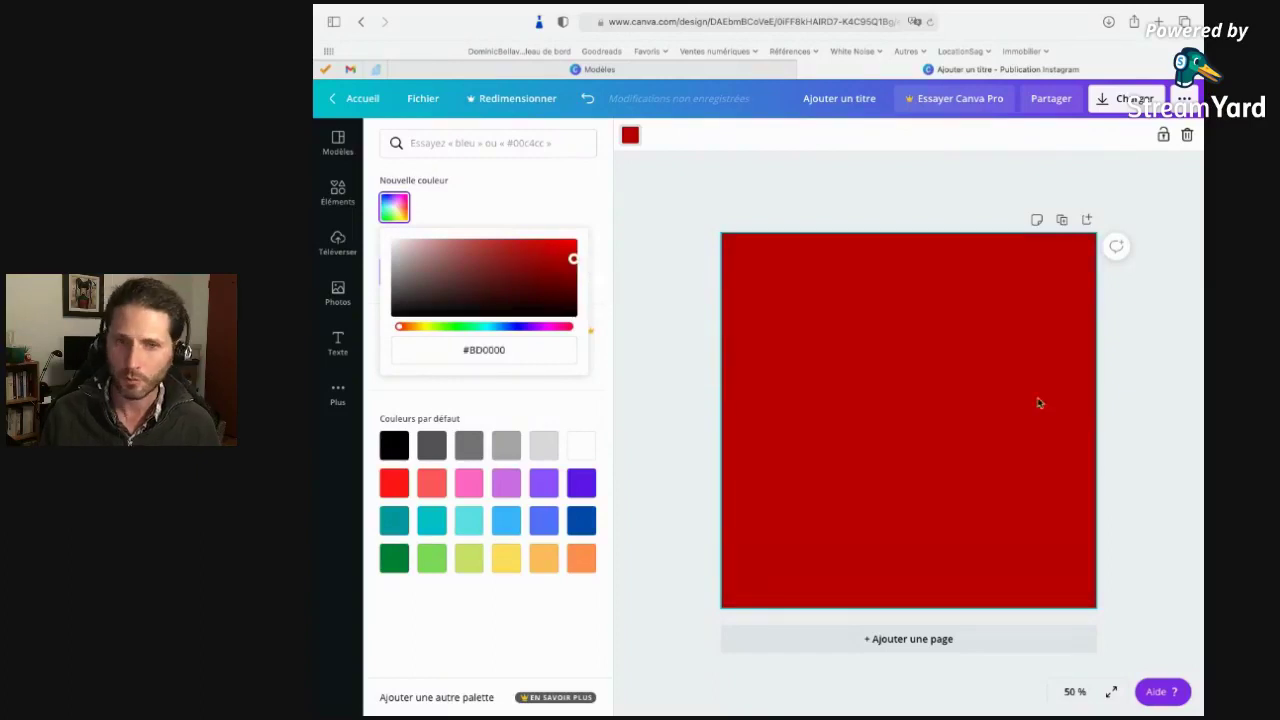
{"action": "left_click", "coordinate": [1156, 397]}
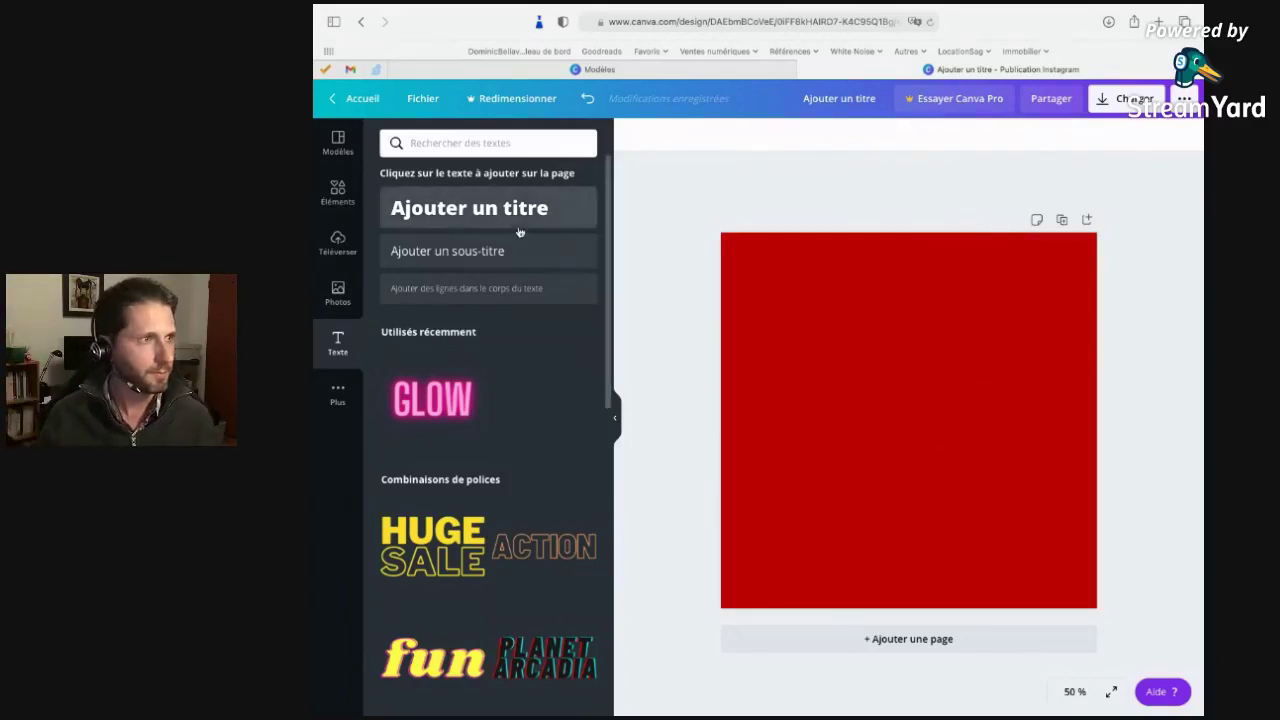
Switch to Finder, open Documents > 01_Romans > Victime - Chasseurs > Page couverture, and preview "C1 - Un roman dont vous êtes la victime - Hantée.jpg".
{"action": "key", "text": "F11"}
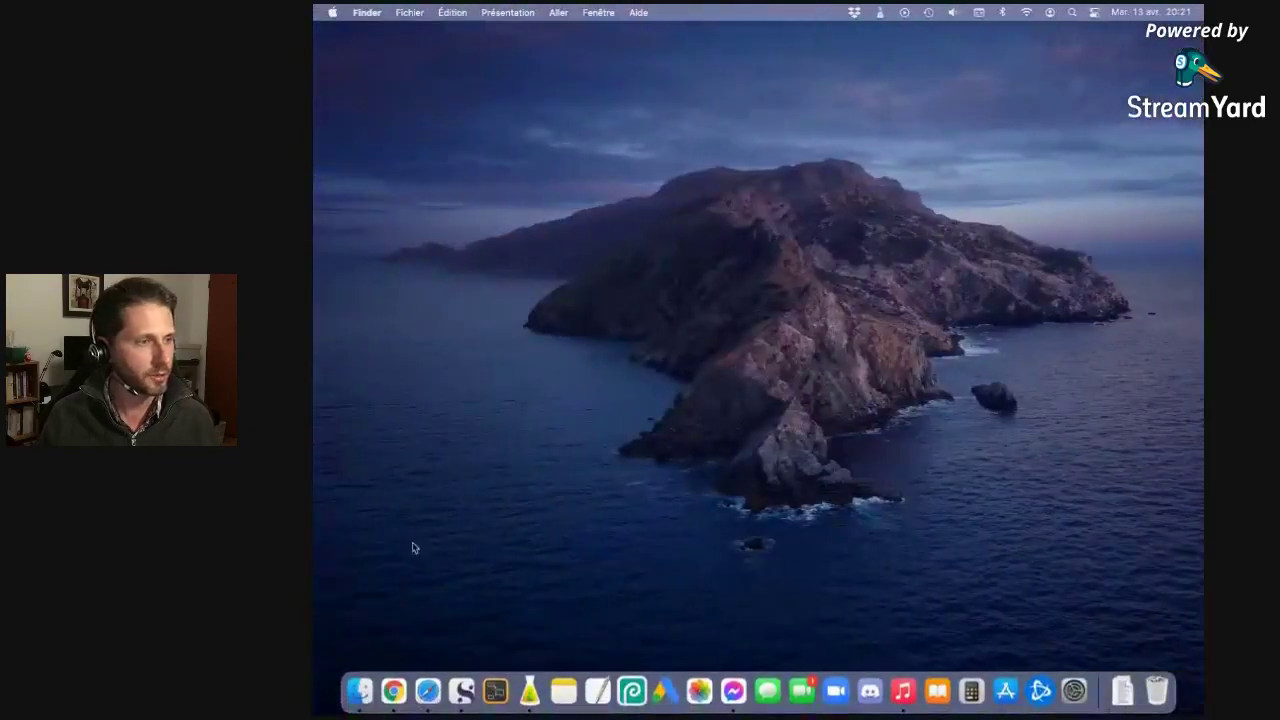
{"action": "left_click", "coordinate": [340, 665]}
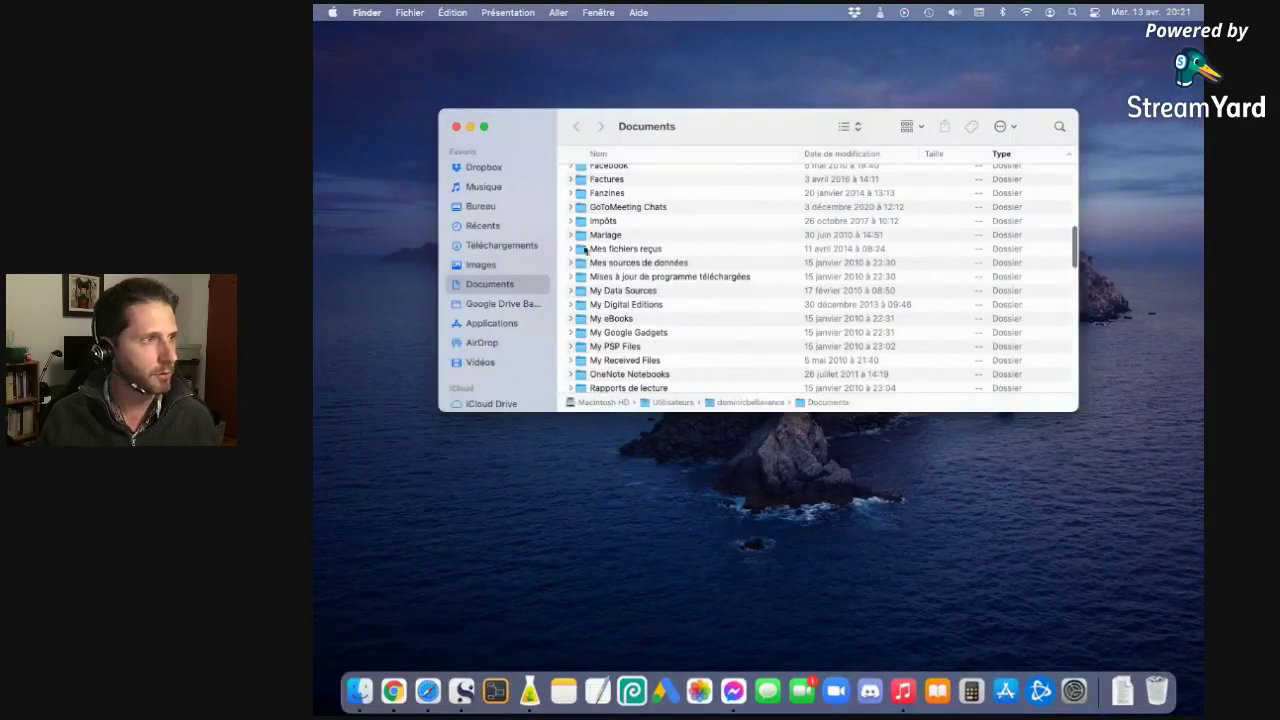
{"action": "scroll", "coordinate": [590, 240], "scroll_direction": "up", "scroll_amount": 10}
{"action": "double_click", "coordinate": [655, 193]}
{"action": "scroll", "coordinate": [651, 320], "scroll_direction": "down", "scroll_amount": 10}
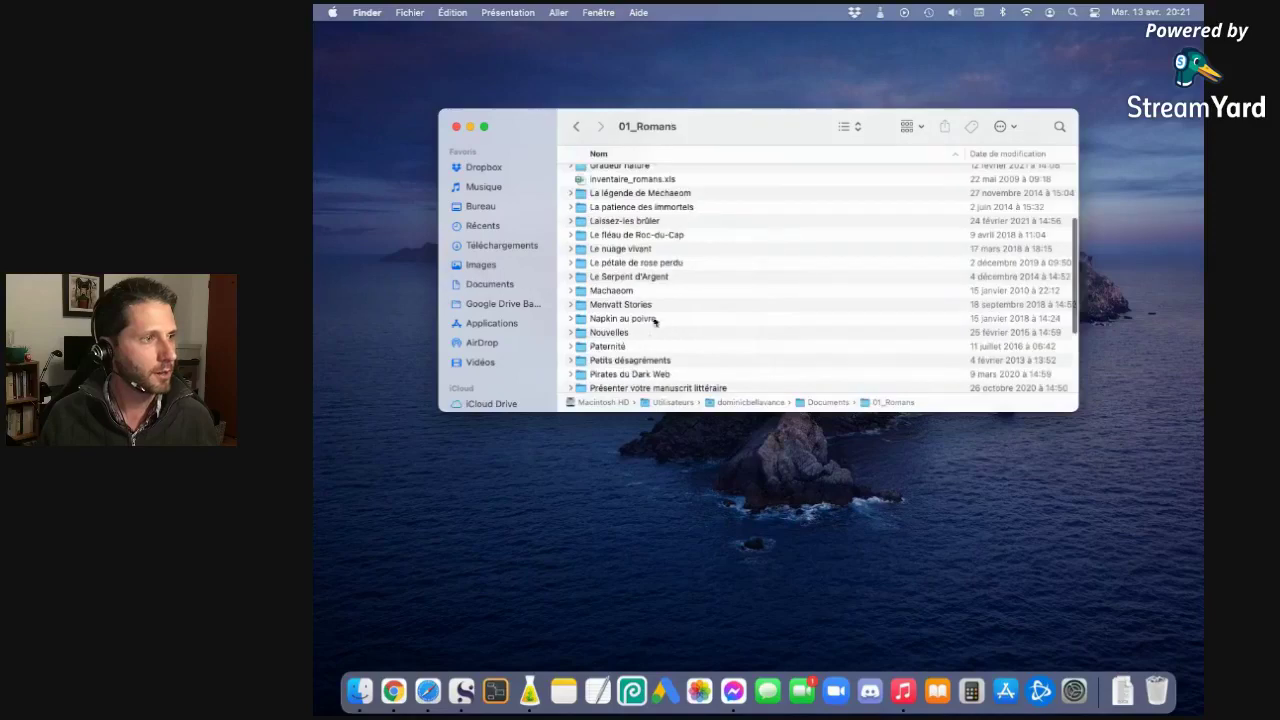
{"action": "left_click", "coordinate": [640, 380]}
{"action": "double_click", "coordinate": [640, 380]}
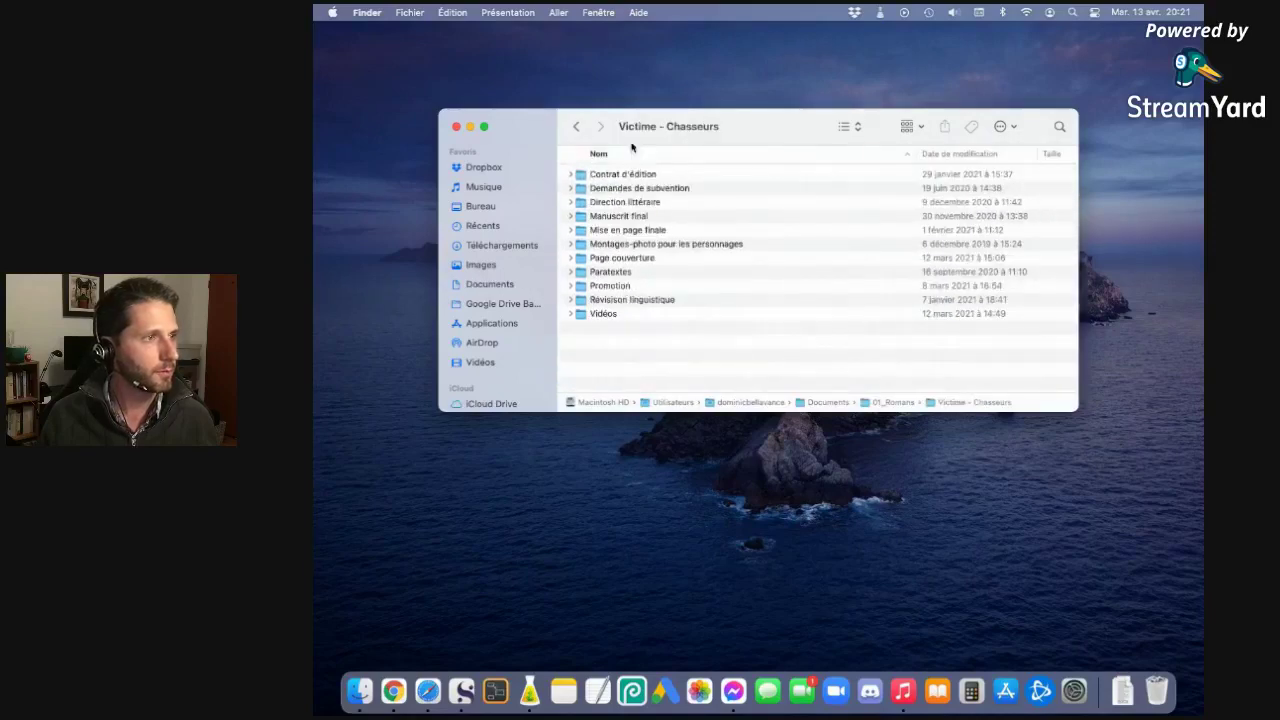
{"action": "double_click", "coordinate": [624, 260]}
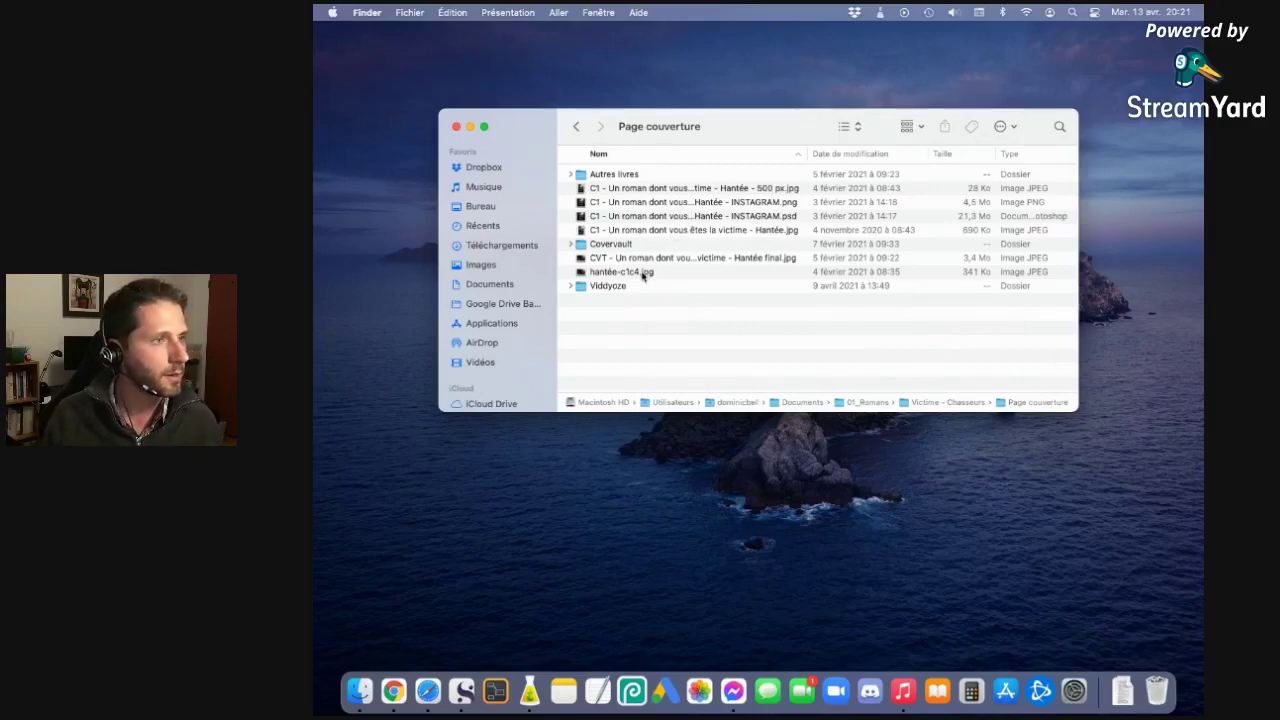
{"action": "double_click", "coordinate": [643, 231]}
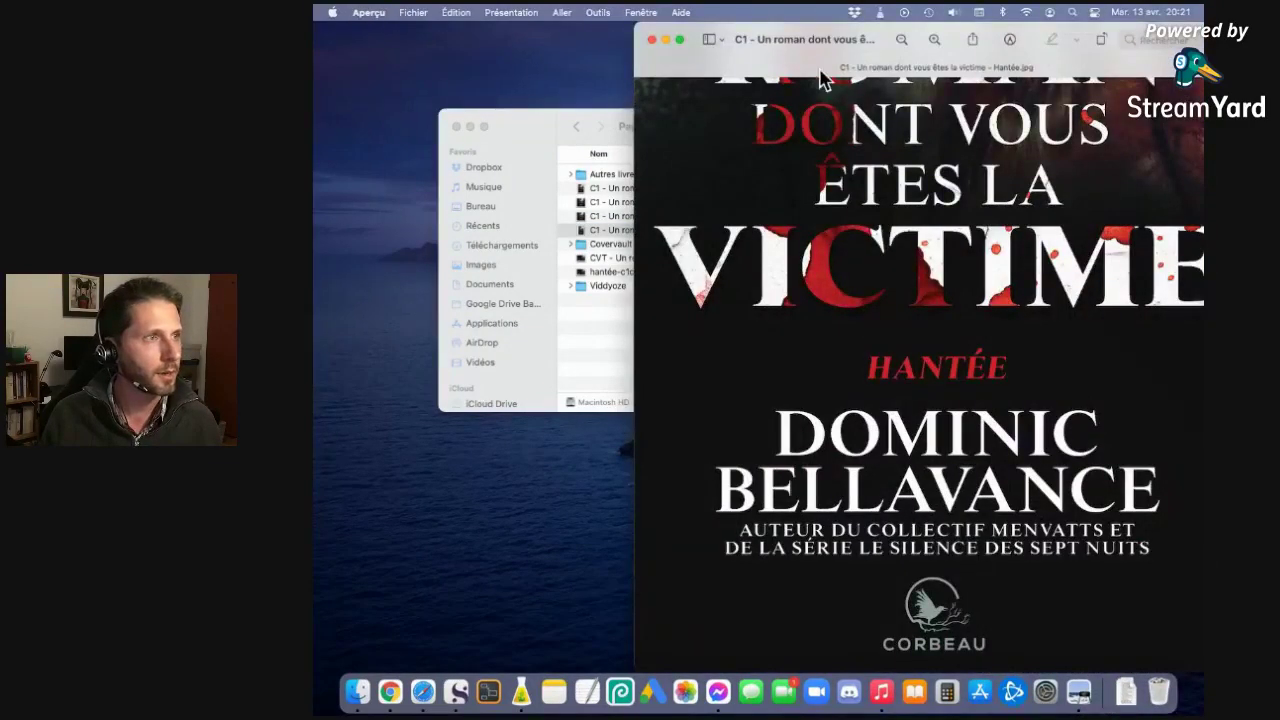
{"action": "left_click", "coordinate": [651, 39]}
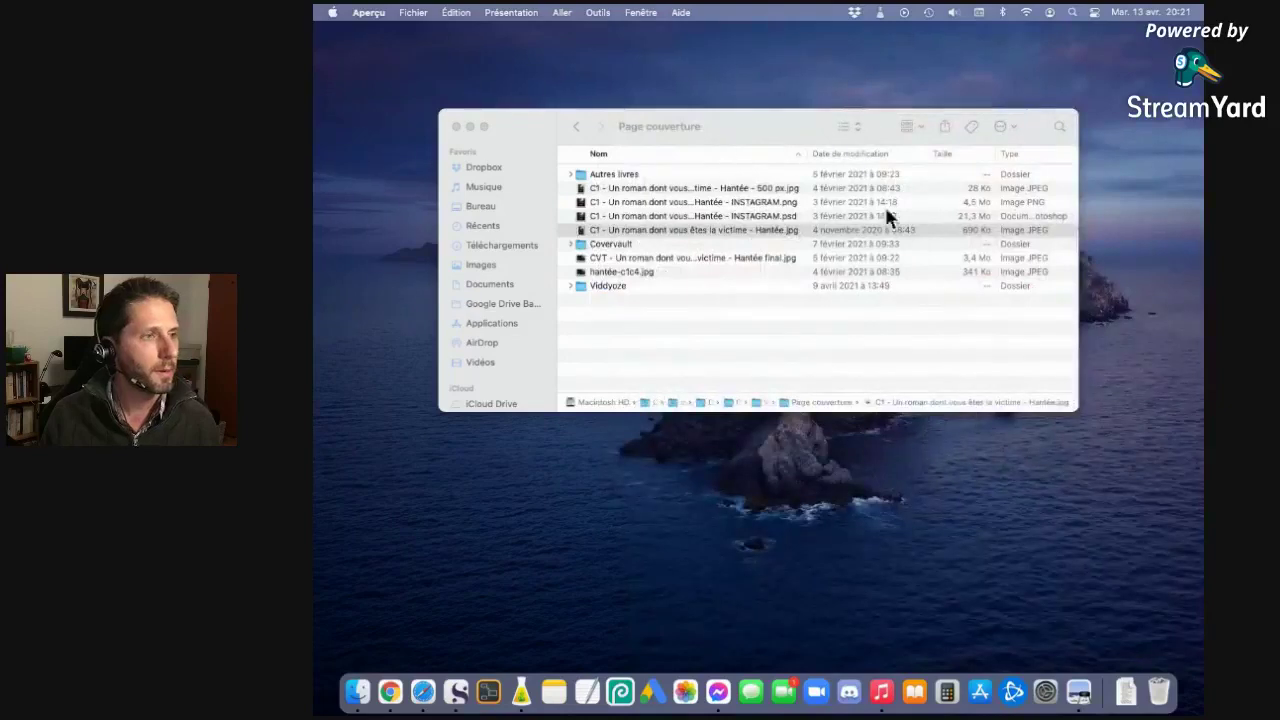
Upload "C1 - Un roman dont vous êtes la victime - Hantée.jpg" from the Page couverture folder to Canva's image uploads.
{"action": "key", "text": "ctrl+Right"}
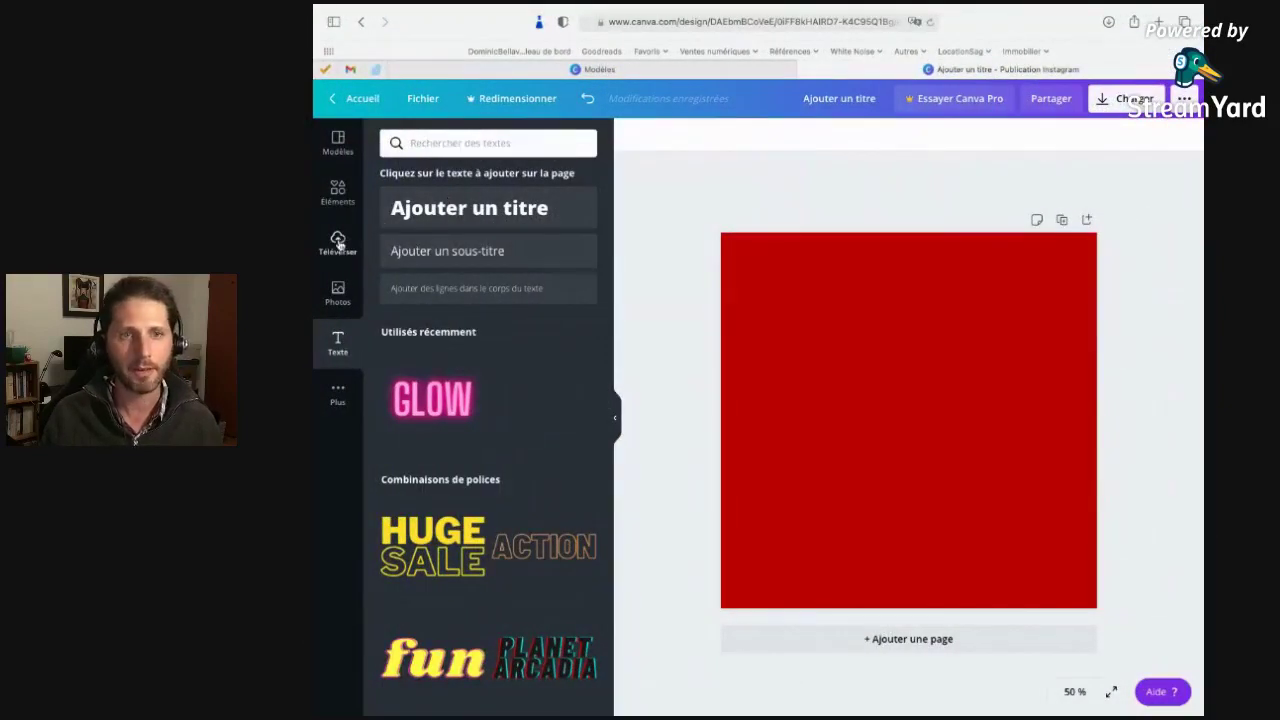
{"action": "left_click", "coordinate": [338, 243]}
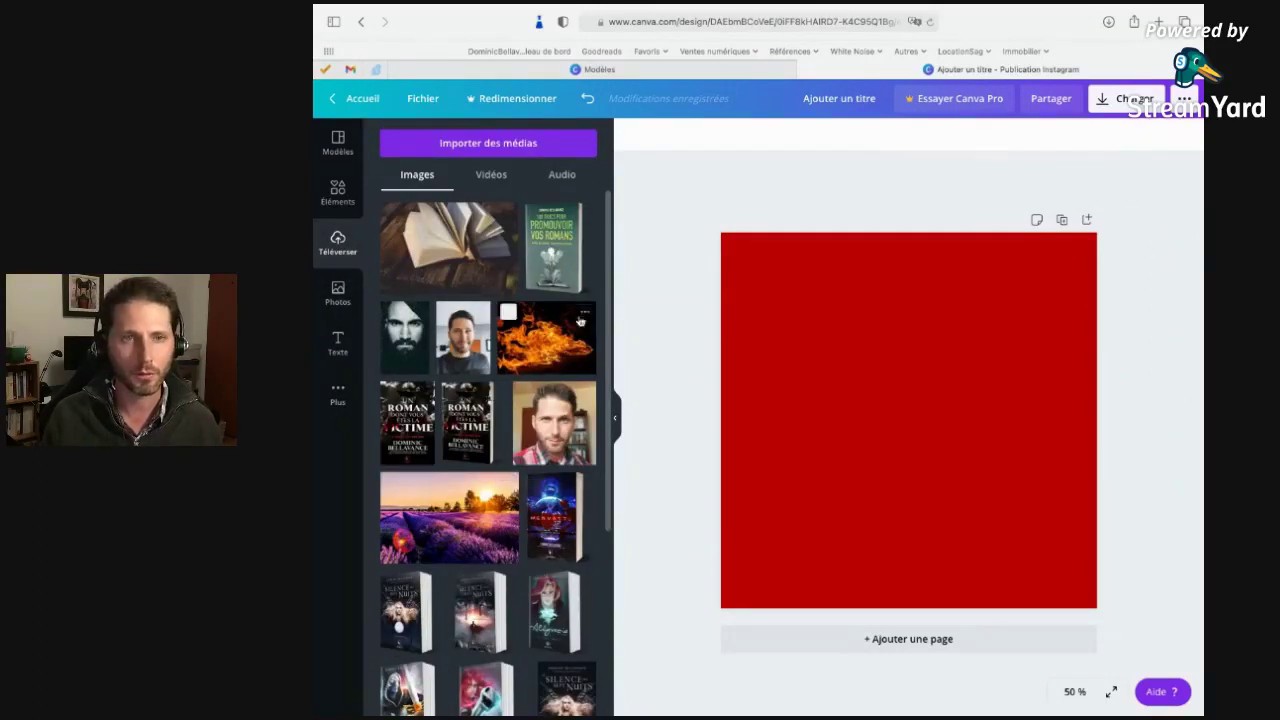
{"action": "key", "text": "ctrl+Left"}
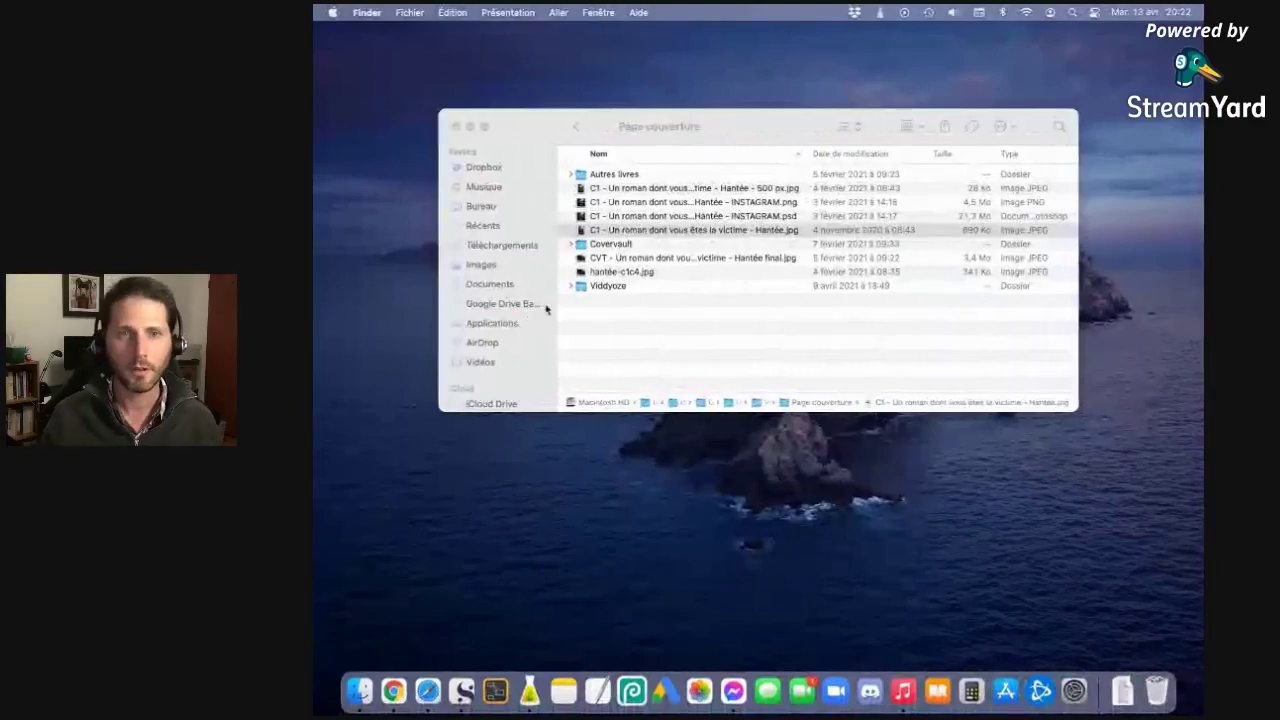
{"action": "left_click", "coordinate": [680, 230]}
{"action": "left_click_drag", "start_coordinate": [678, 230], "coordinate": [497, 328]}
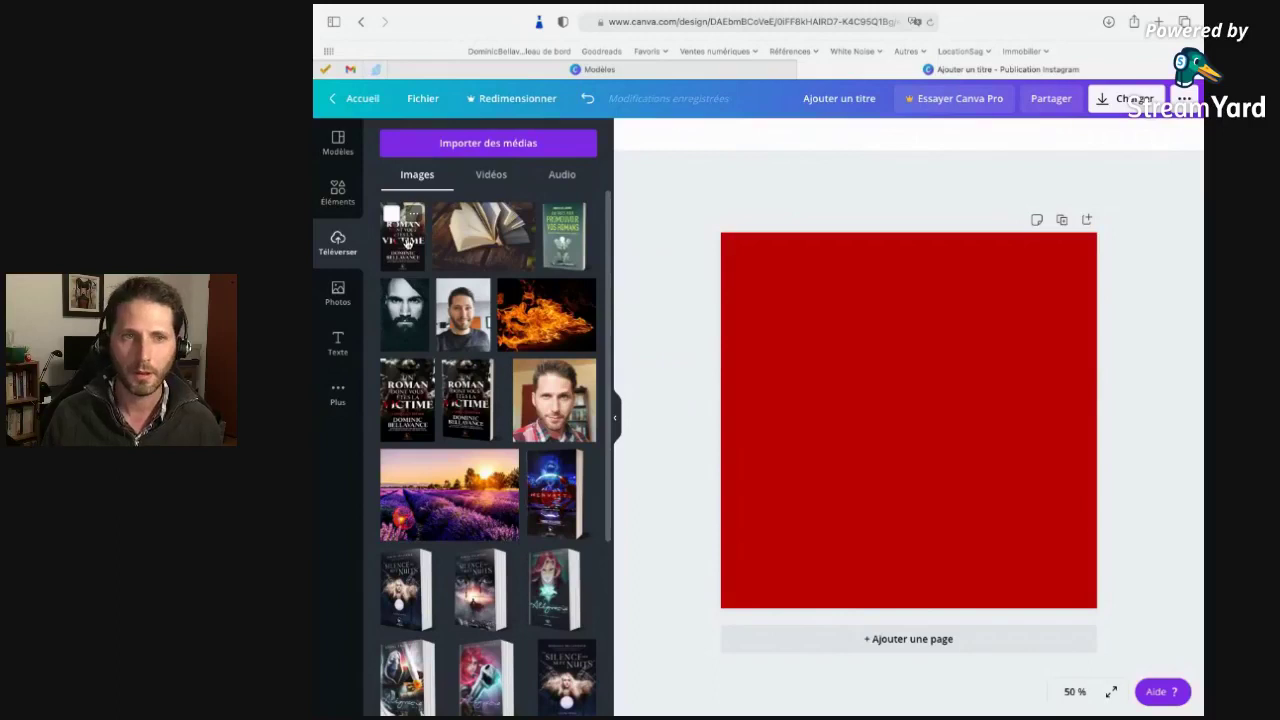
Place the uploaded "Un roman dont vous êtes la victime - Hantée" cover on the red page and scale it down slightly.
{"action": "left_click_drag", "start_coordinate": [406, 240], "coordinate": [824, 312]}
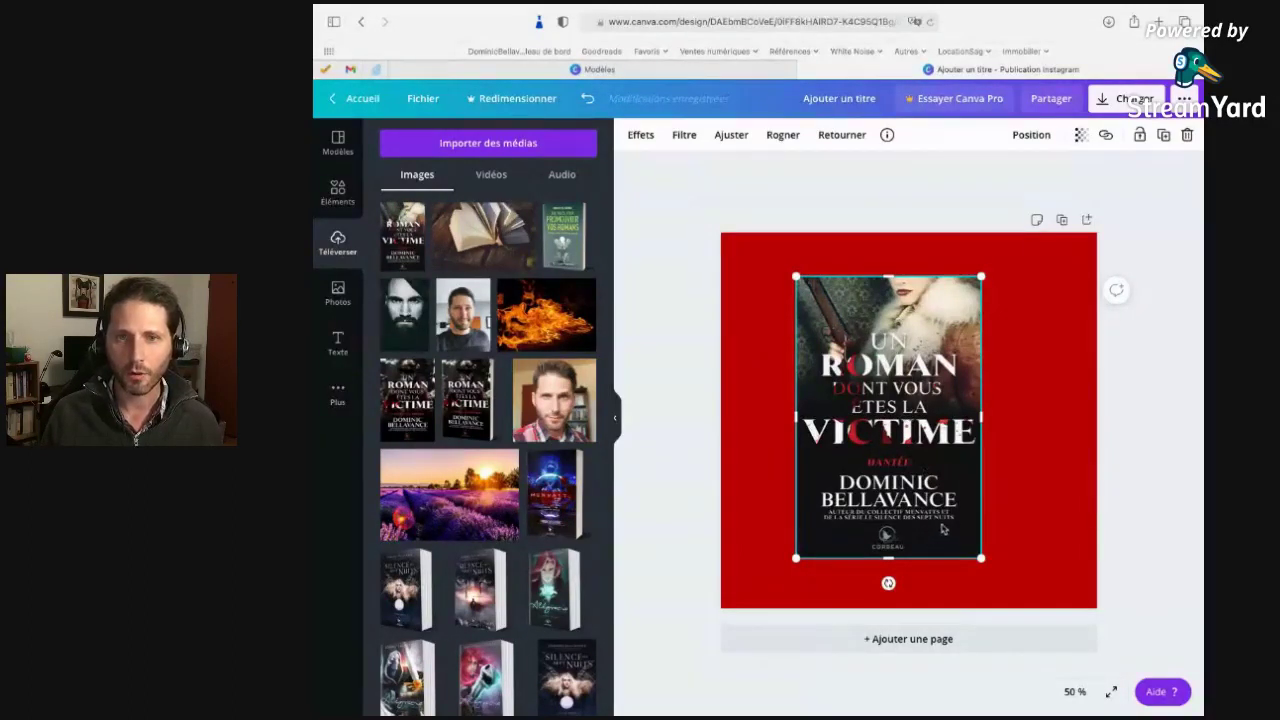
{"action": "left_click_drag", "start_coordinate": [981, 277], "coordinate": [888, 317]}
{"action": "right_click", "coordinate": [958, 318]}
{"action": "key", "text": "super+z"}
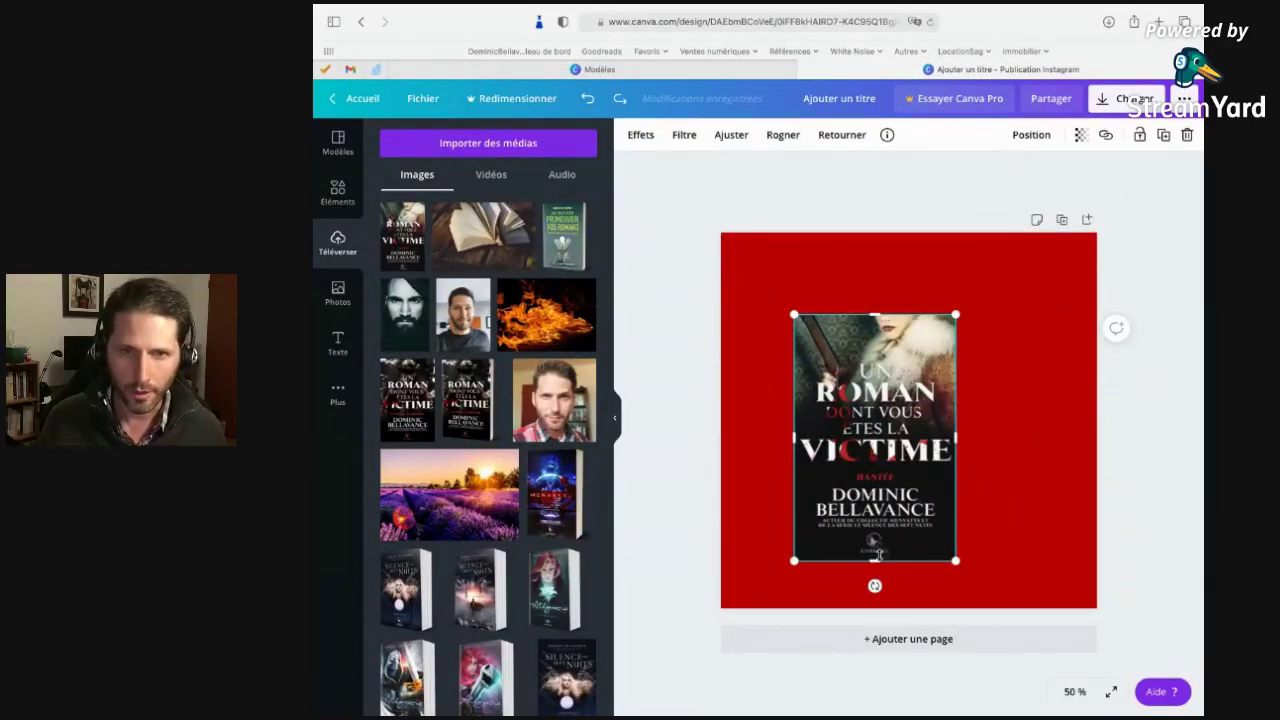
{"action": "left_click_drag", "start_coordinate": [875, 560], "coordinate": [882, 498]}
{"action": "key", "text": "super+z"}
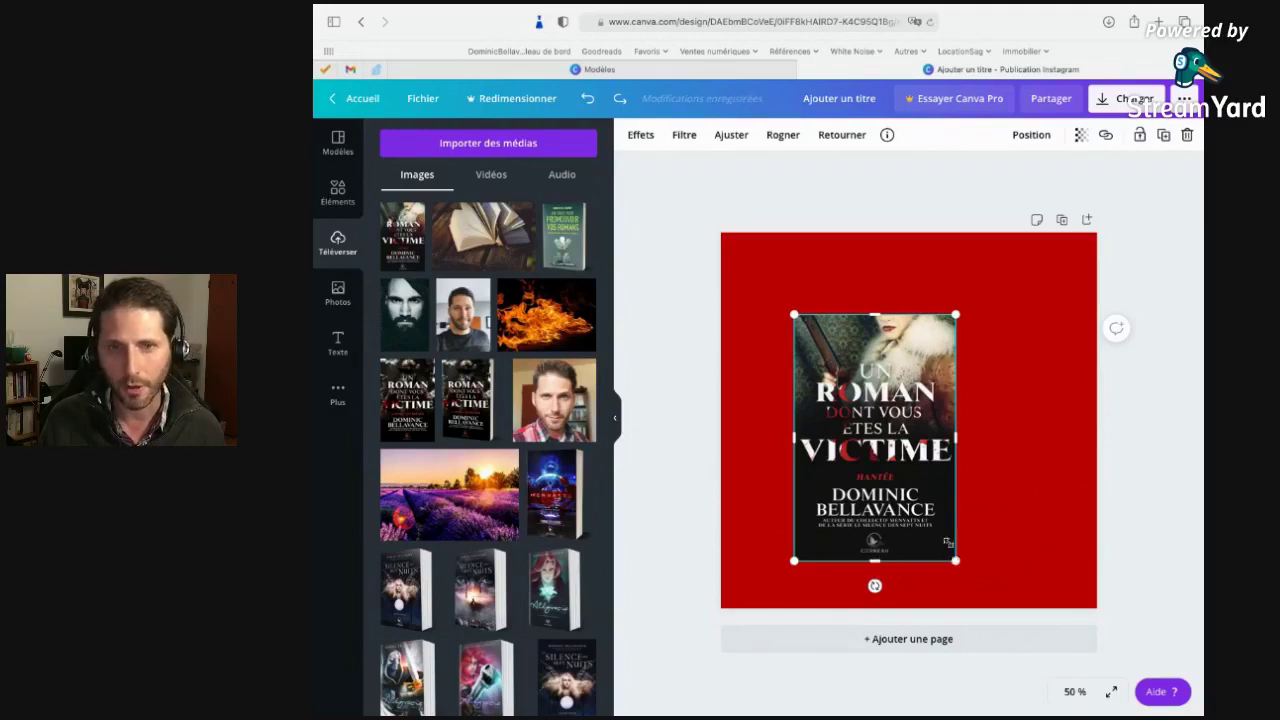
{"action": "left_click_drag", "start_coordinate": [948, 542], "coordinate": [990, 544]}
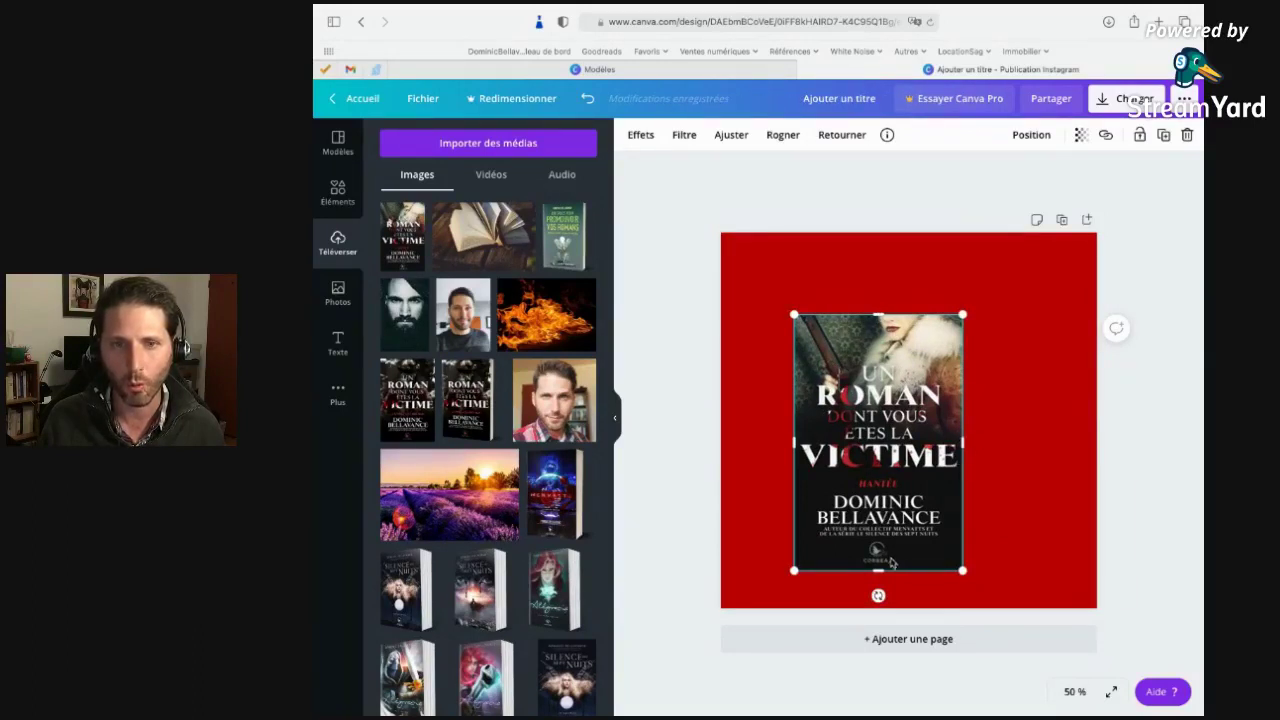
Crop the cover's lower part to a 483 × 483 square and enlarge it to fill the page except for a red border.
{"action": "left_click_drag", "start_coordinate": [878, 568], "coordinate": [886, 480]}
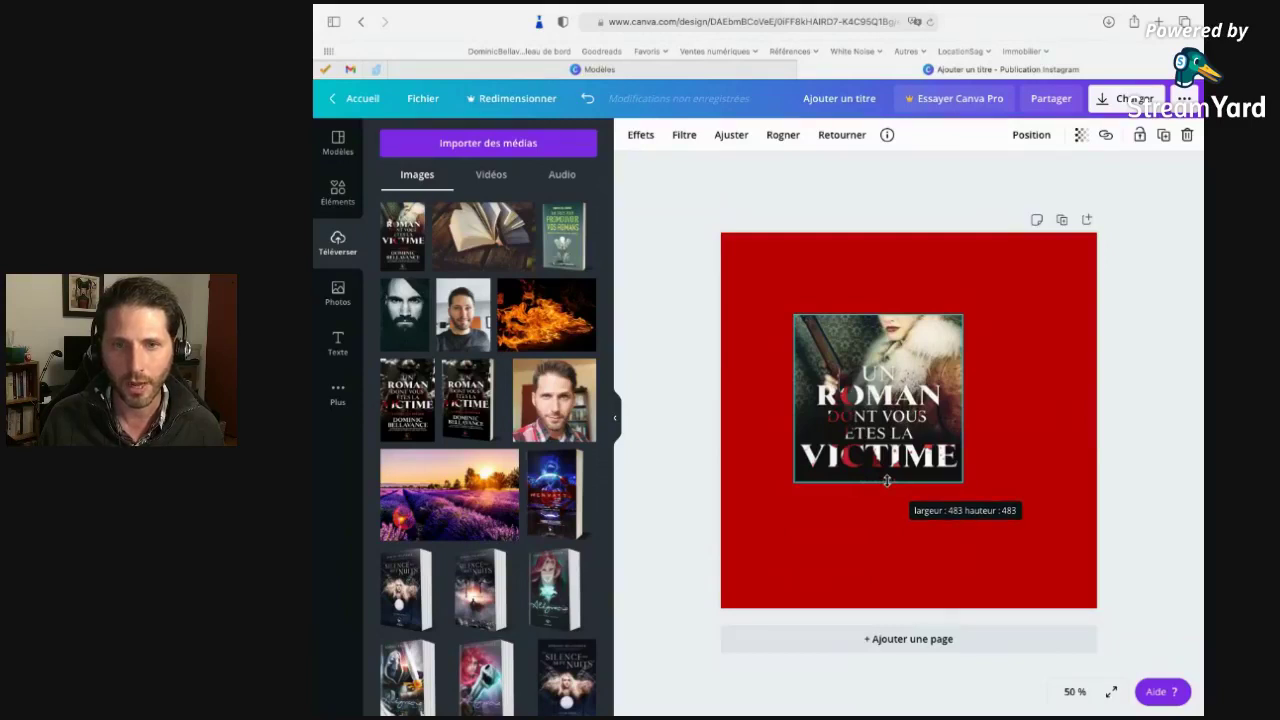
{"action": "left_click_drag", "start_coordinate": [886, 480], "coordinate": [886, 480]}
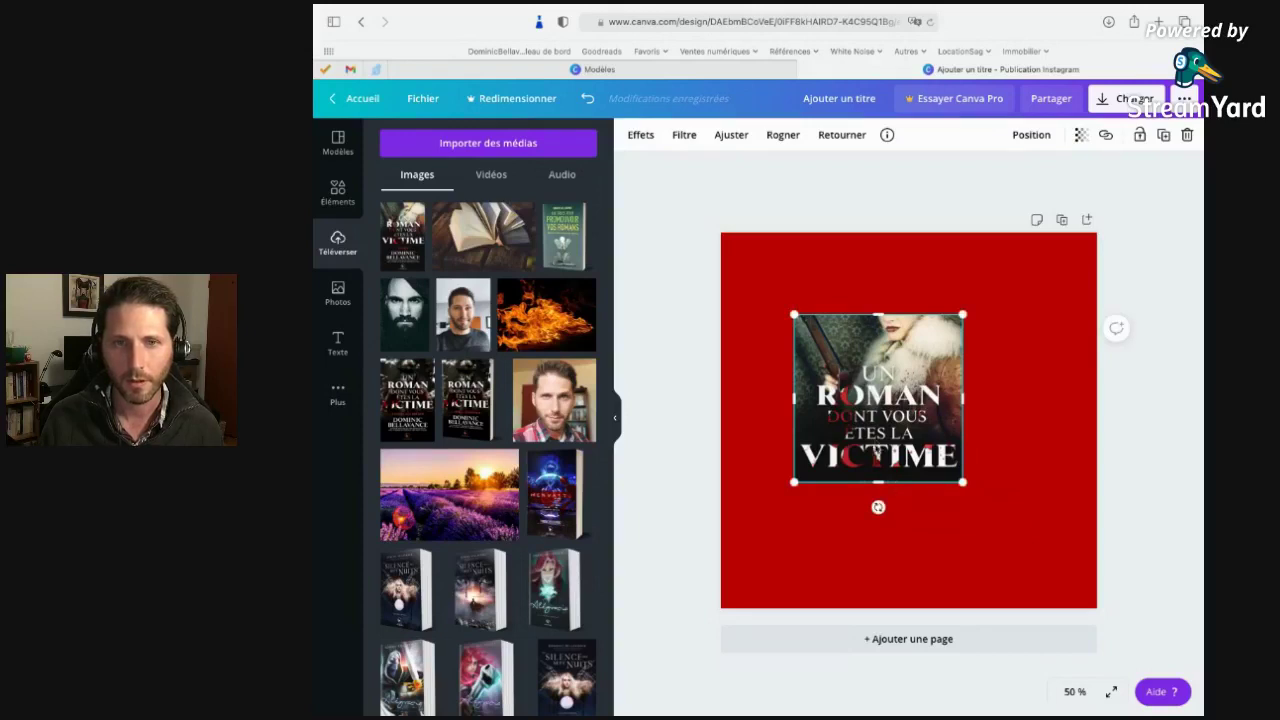
{"action": "left_click_drag", "start_coordinate": [888, 416], "coordinate": [831, 352]}
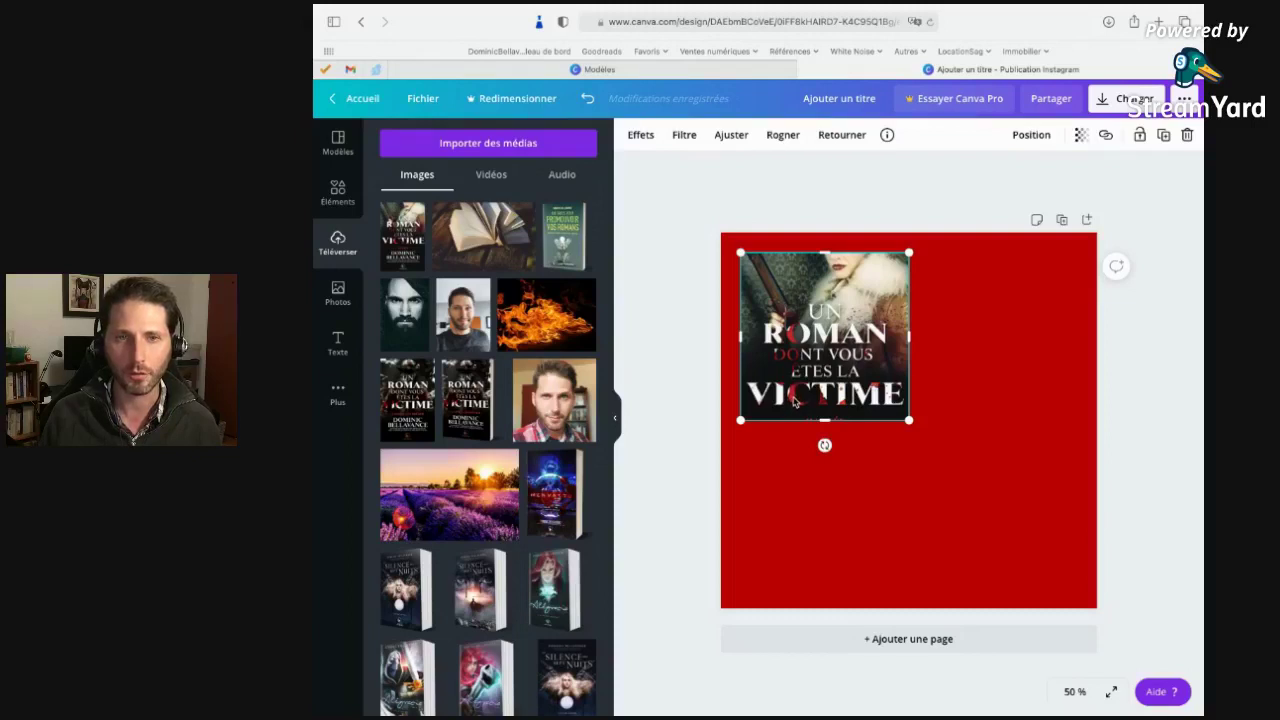
{"action": "left_click_drag", "start_coordinate": [908, 419], "coordinate": [1077, 588]}
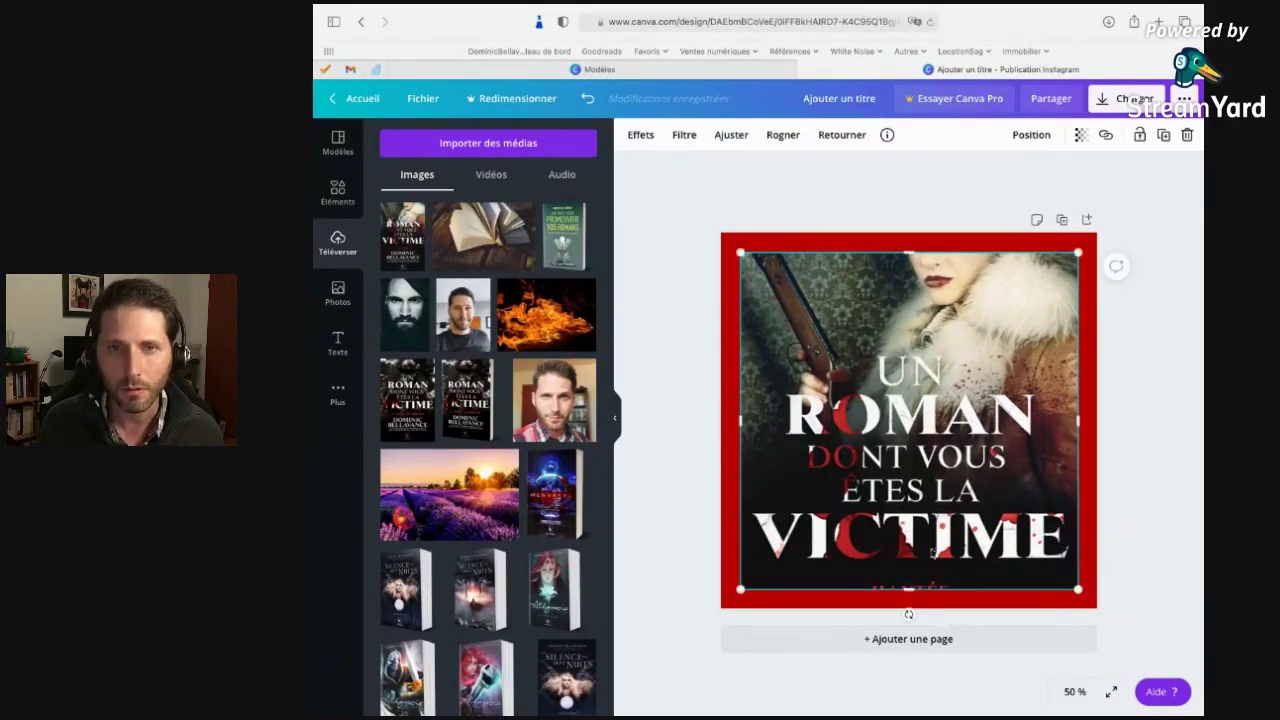
Shift the cover within its crop frame to show the lower half with the subtitle, author name and publisher logo.
{"action": "double_click", "coordinate": [919, 365]}
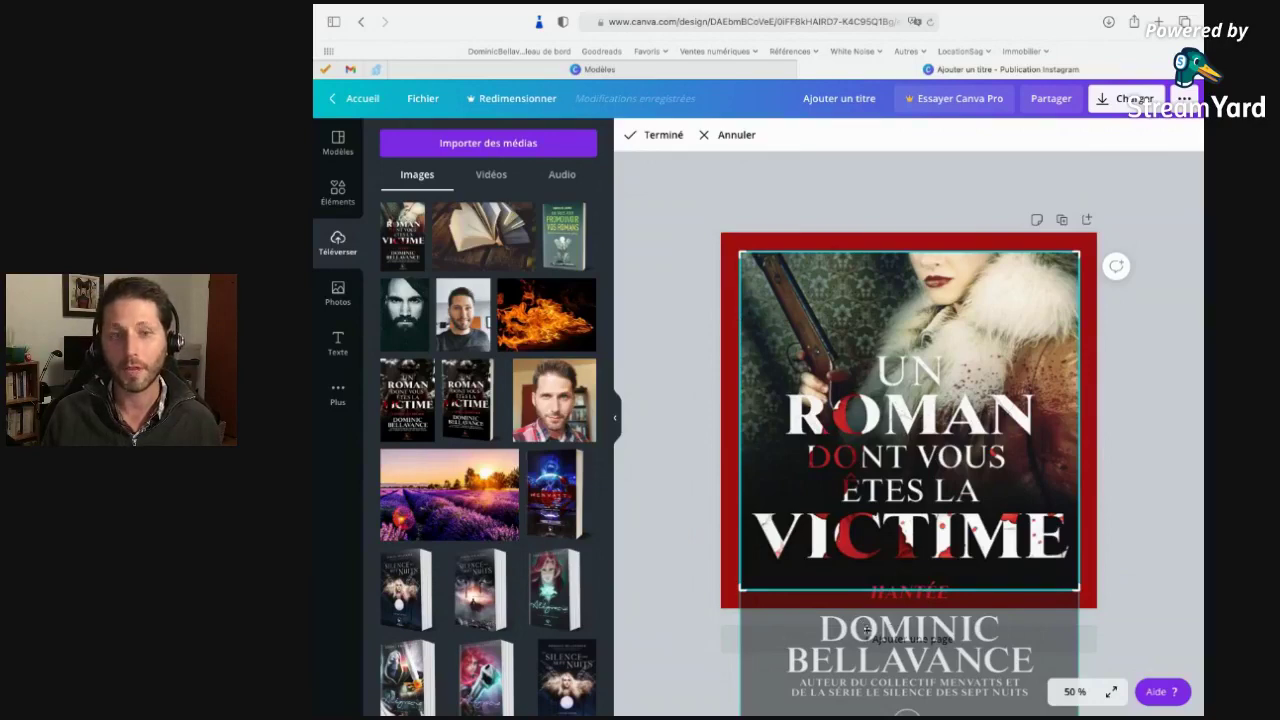
{"action": "left_click_drag", "start_coordinate": [929, 465], "coordinate": [1053, 334]}
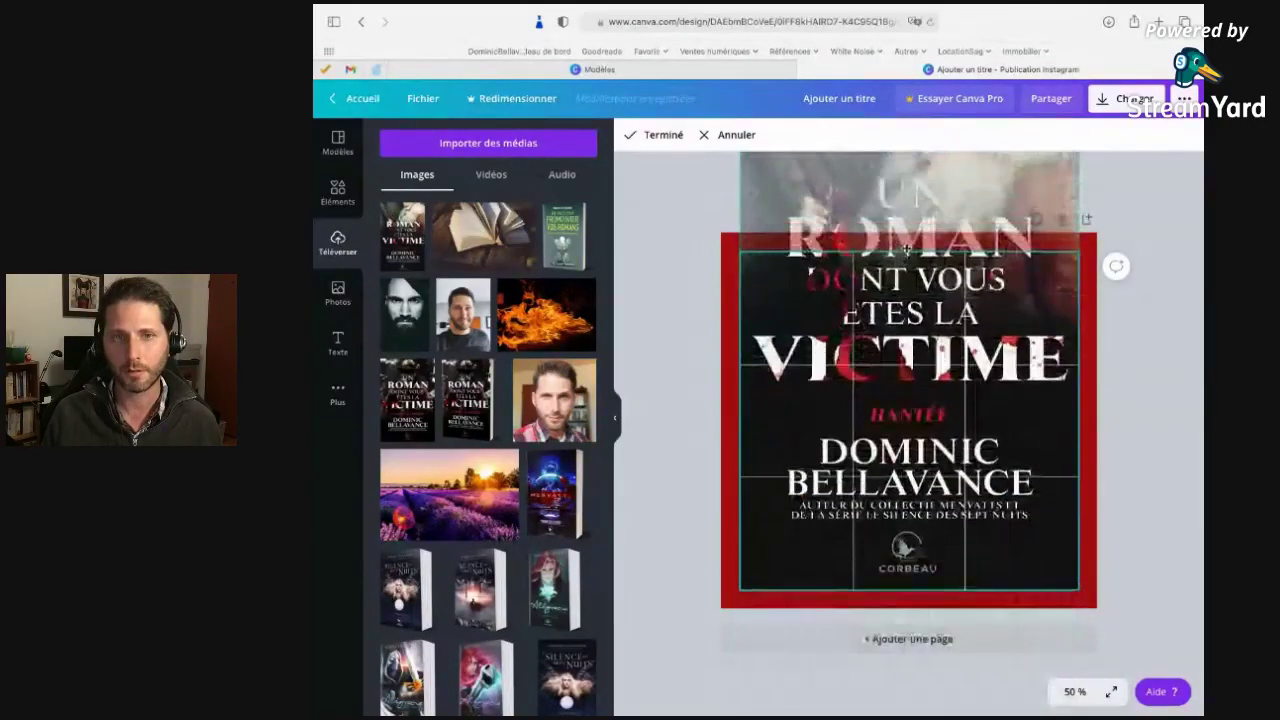
{"action": "left_click", "coordinate": [1134, 350]}
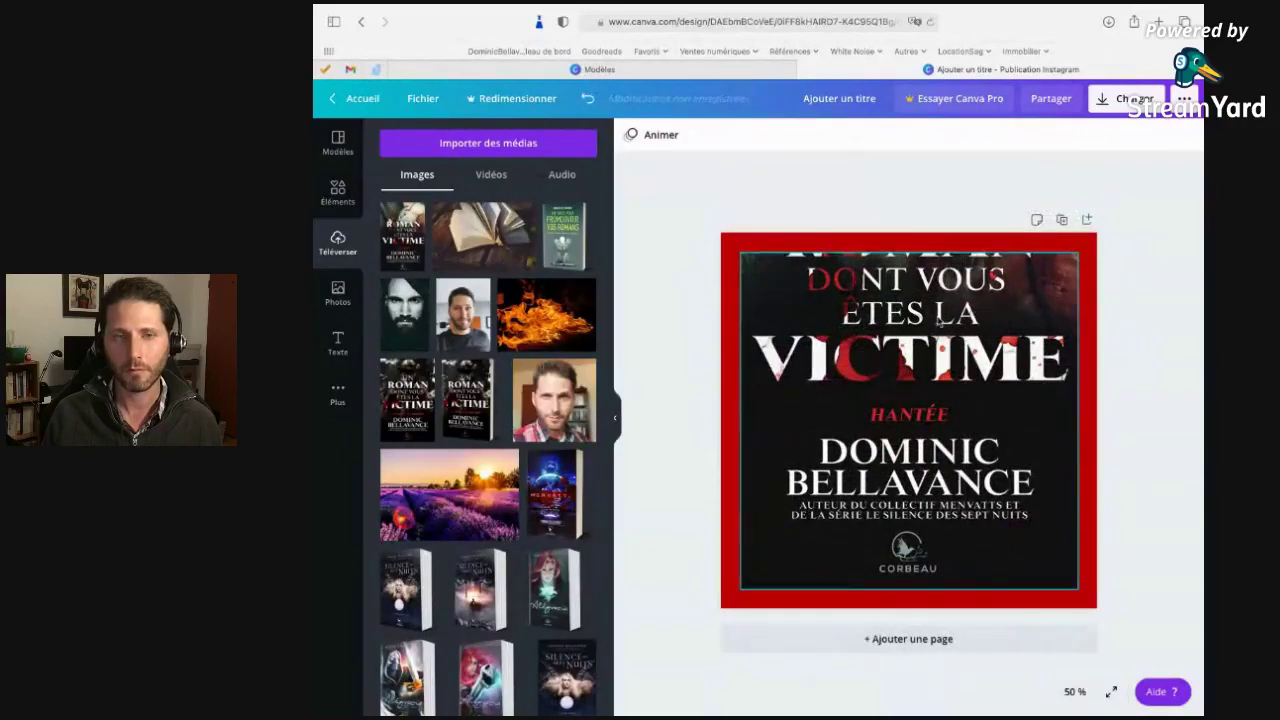
Enlarge the cover inside its crop frame and reposition it to frame the woman's lips and fur collar.
{"action": "double_click", "coordinate": [935, 405]}
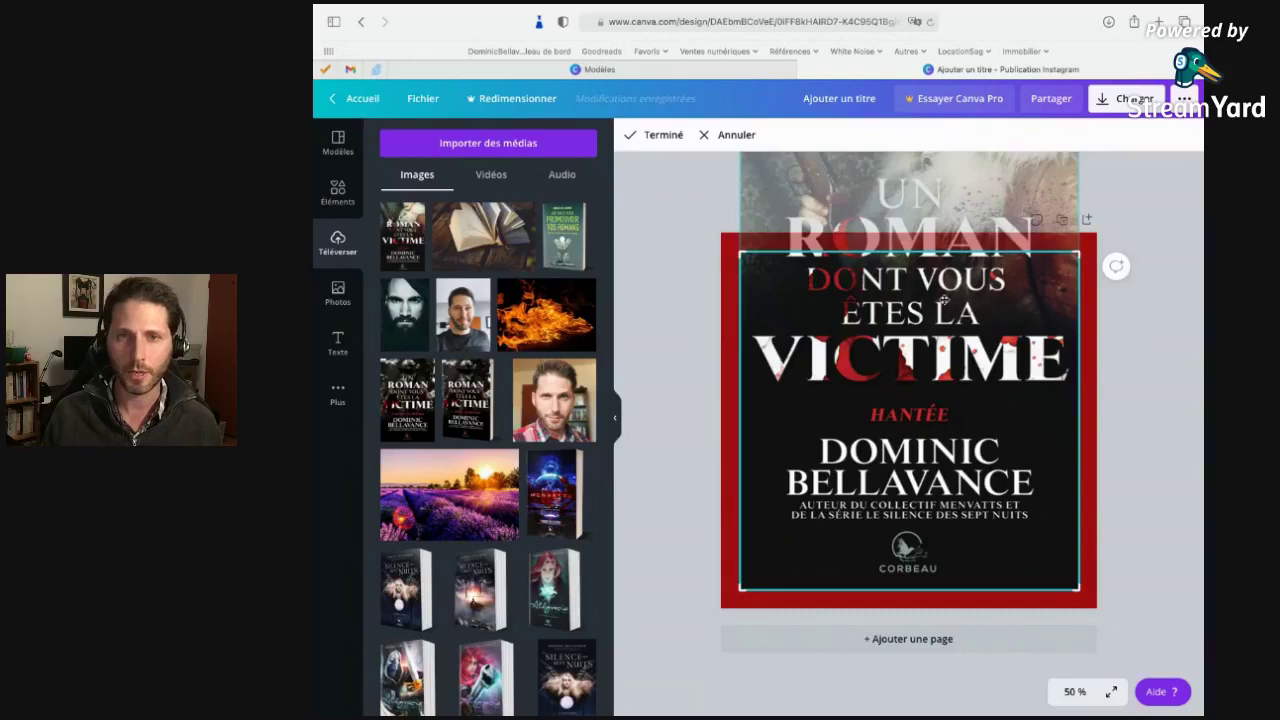
{"action": "left_click_drag", "start_coordinate": [944, 301], "coordinate": [946, 459]}
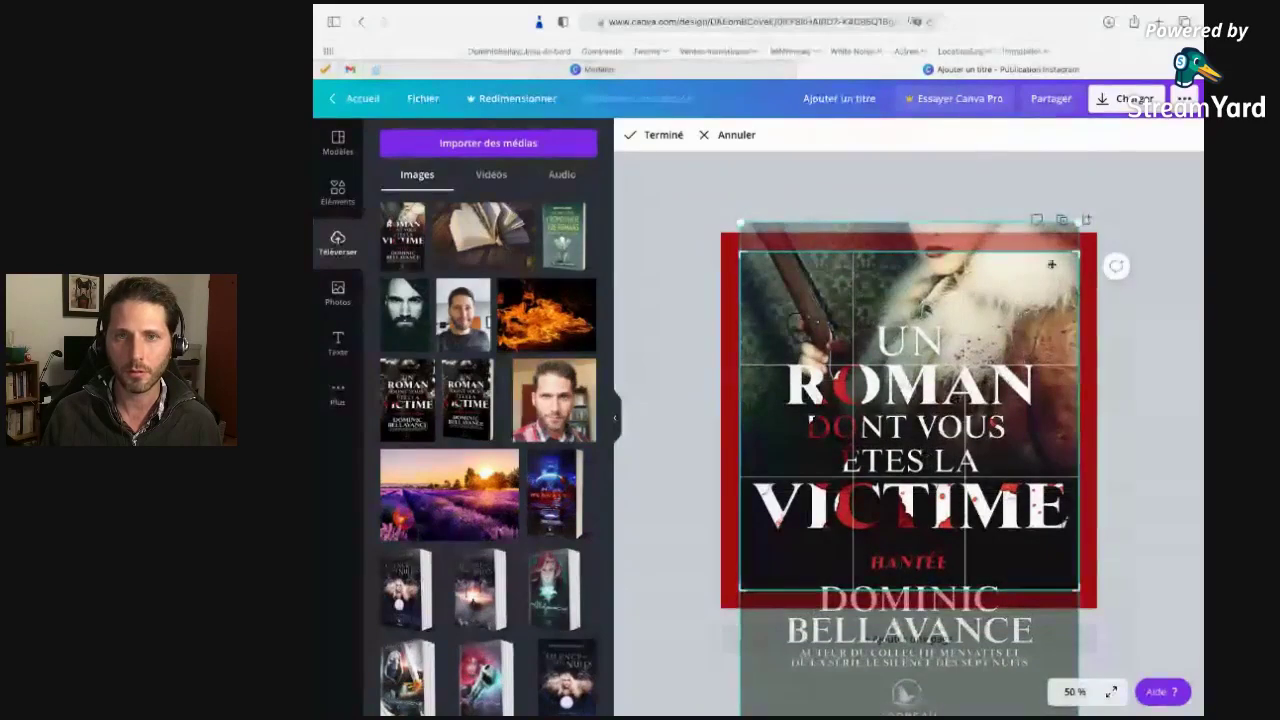
{"action": "left_click_drag", "start_coordinate": [1082, 219], "coordinate": [1276, 1]}
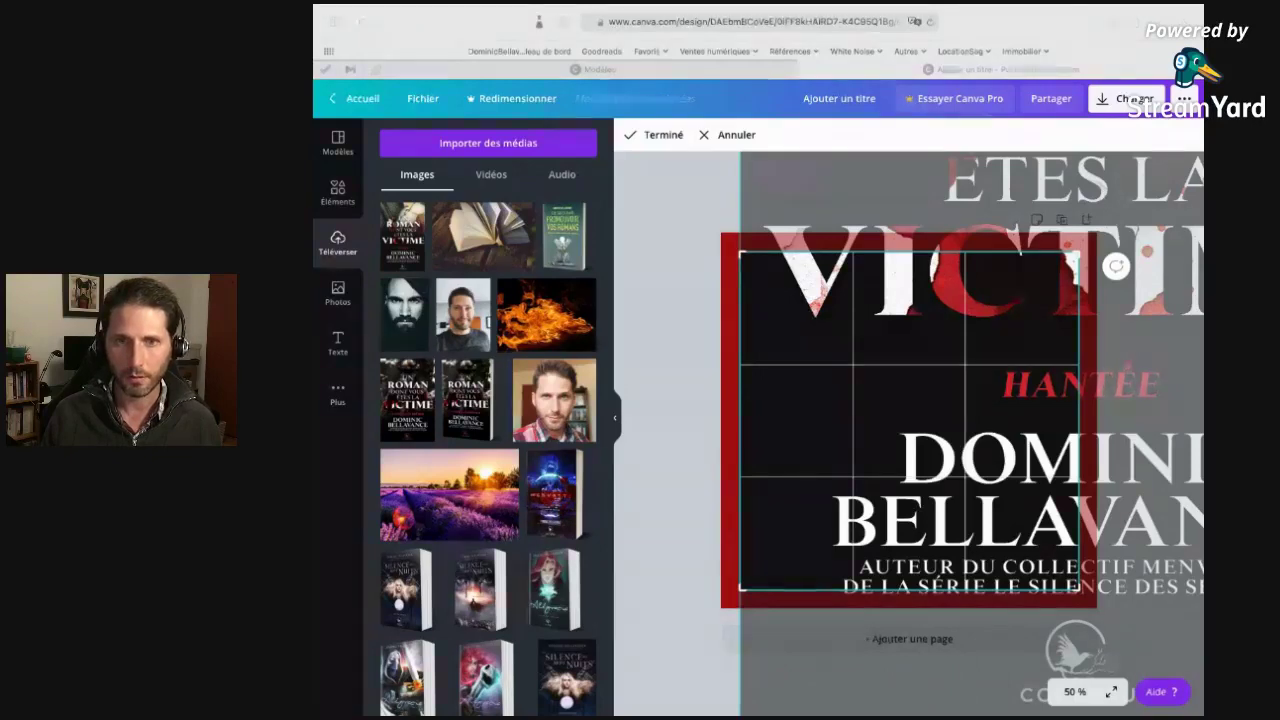
{"action": "left_click_drag", "start_coordinate": [923, 351], "coordinate": [716, 487]}
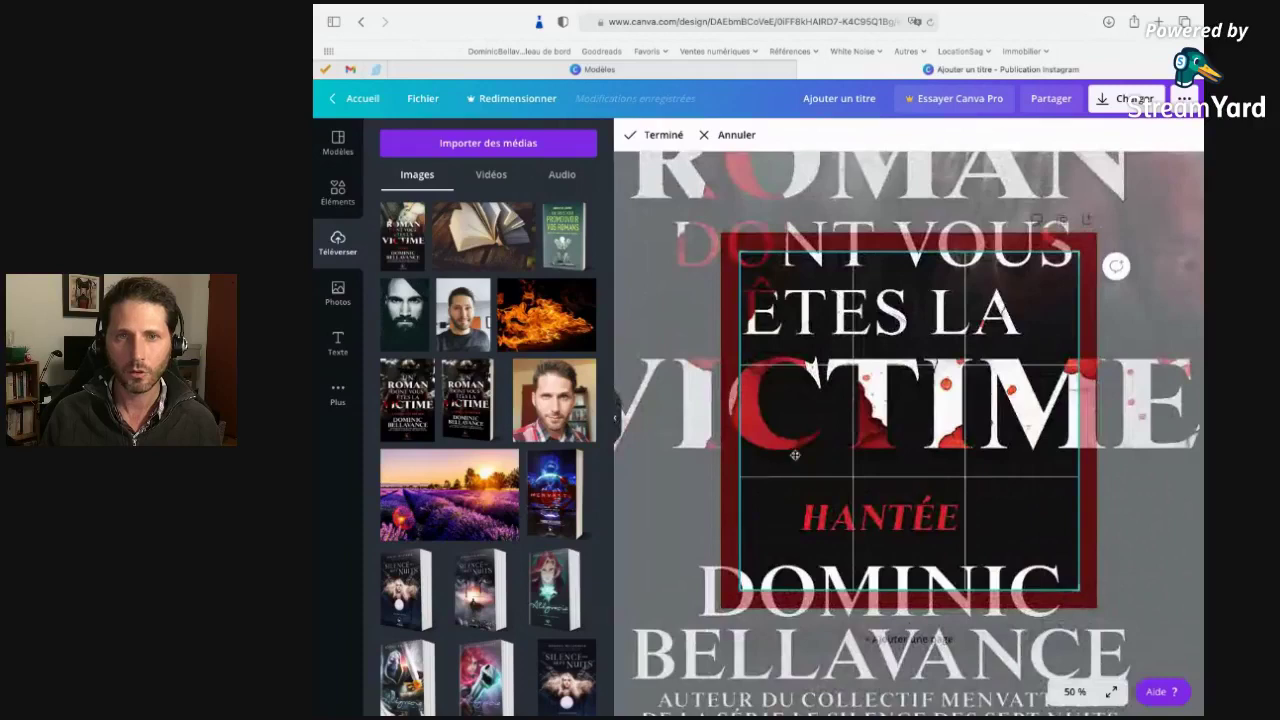
{"action": "left_click_drag", "start_coordinate": [930, 380], "coordinate": [903, 565]}
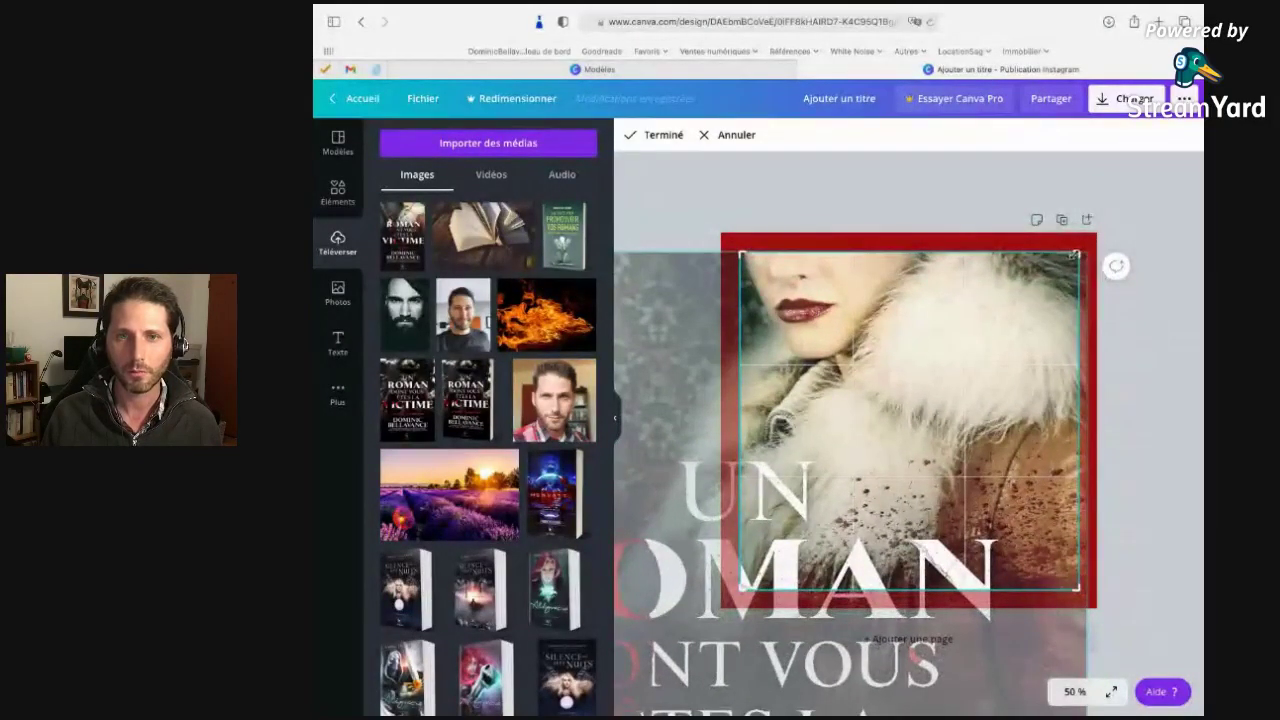
{"action": "left_click_drag", "start_coordinate": [1074, 256], "coordinate": [1157, 253]}
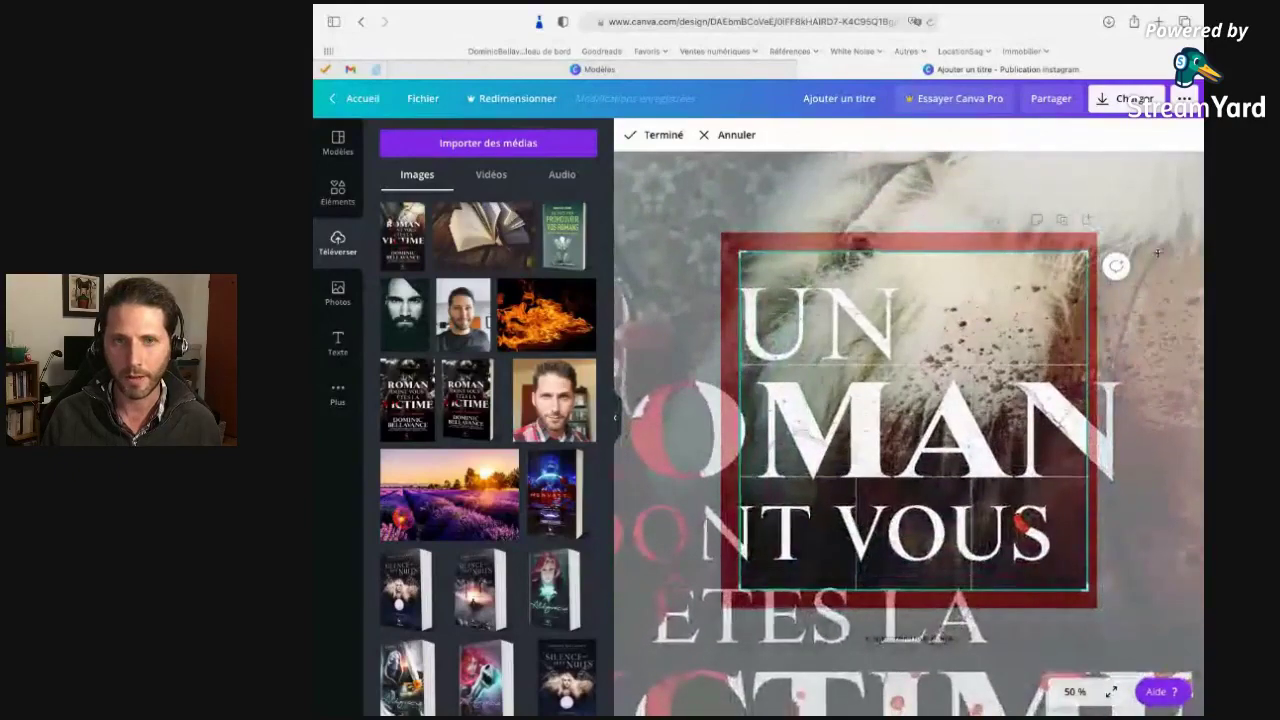
{"action": "left_click_drag", "start_coordinate": [983, 308], "coordinate": [920, 557]}
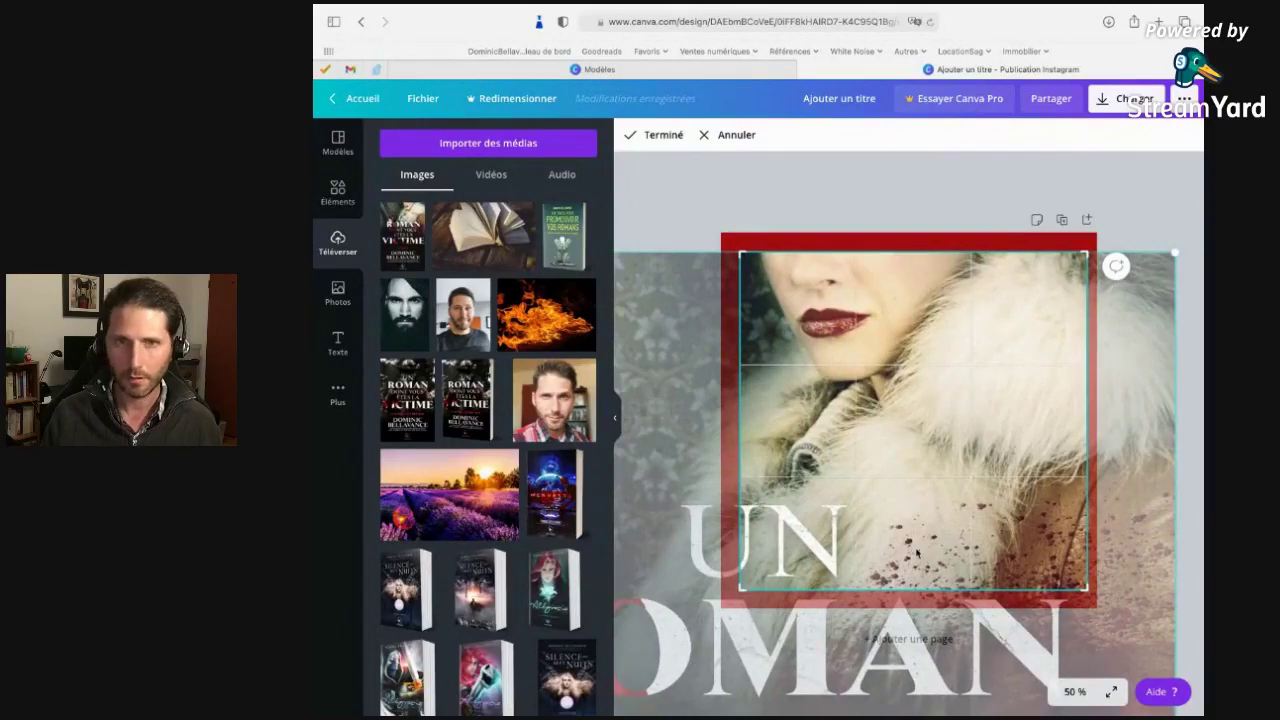
{"action": "key", "text": "Return"}
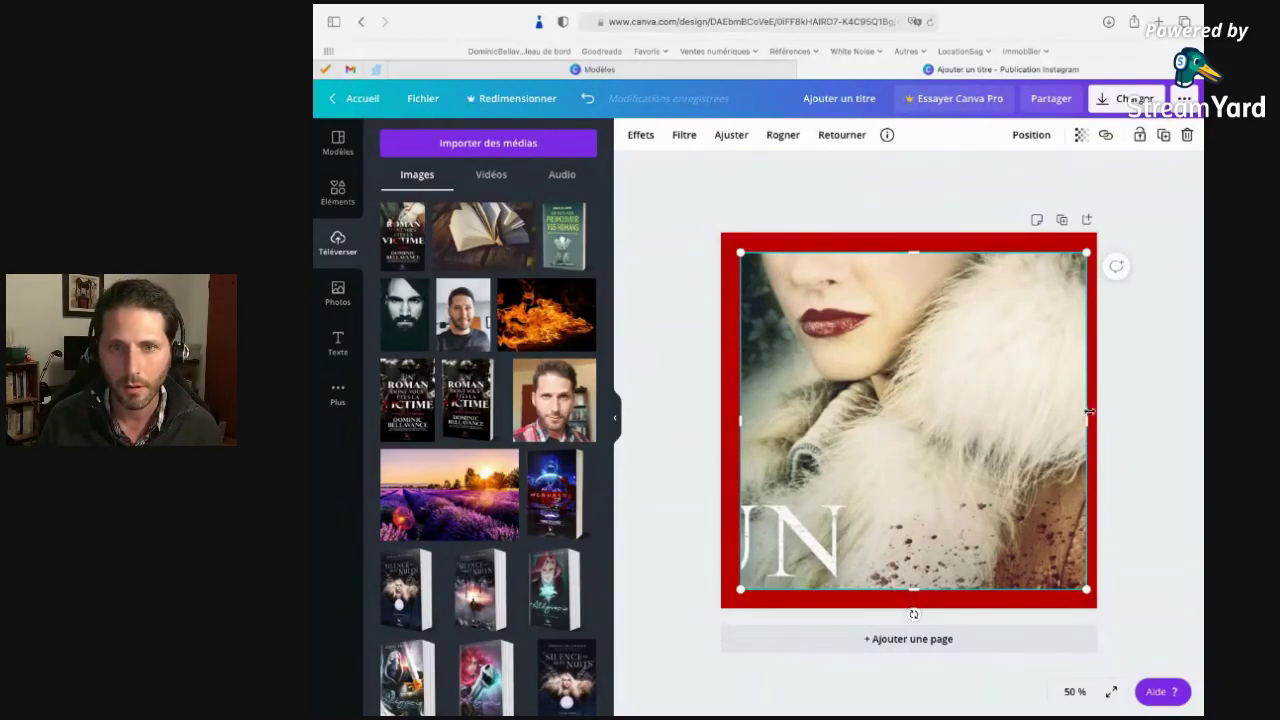
Trim the cropped image's right edge so the red border matches the one on its left side.
{"action": "left_click_drag", "start_coordinate": [1088, 418], "coordinate": [1082, 417]}
{"action": "left_click_drag", "start_coordinate": [1081, 417], "coordinate": [1081, 417]}
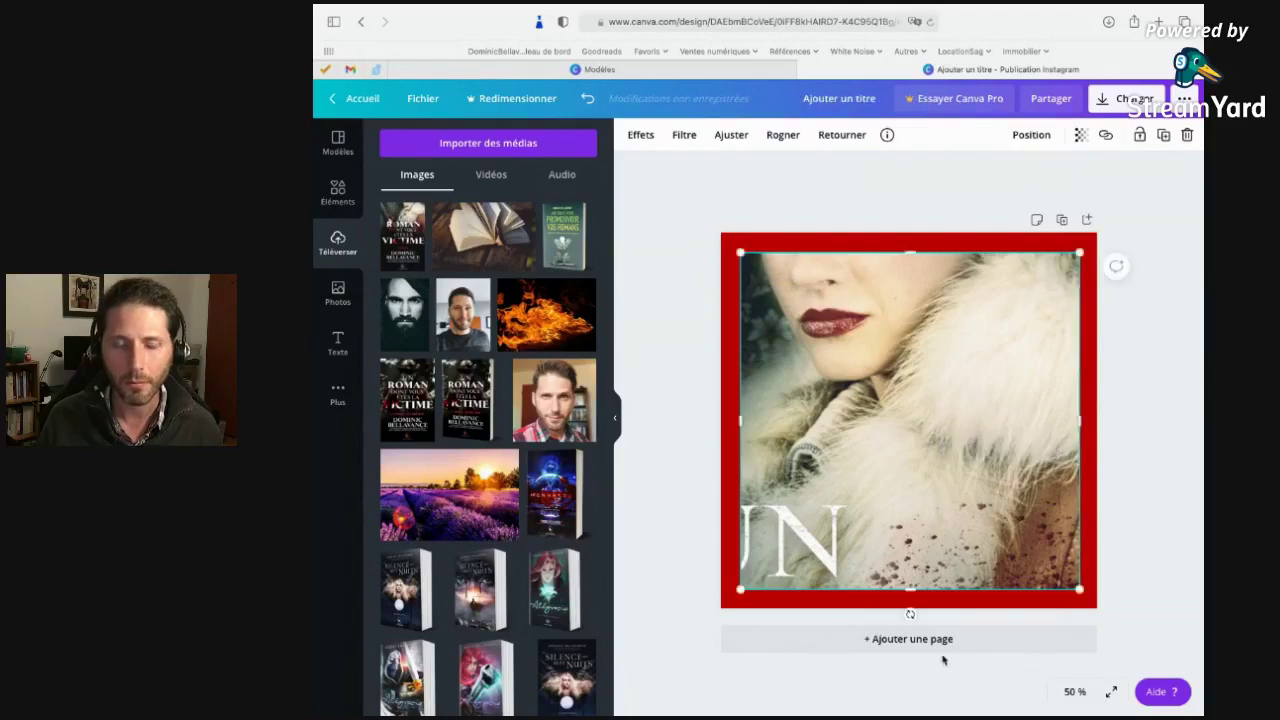
{"action": "left_click", "coordinate": [1168, 375]}
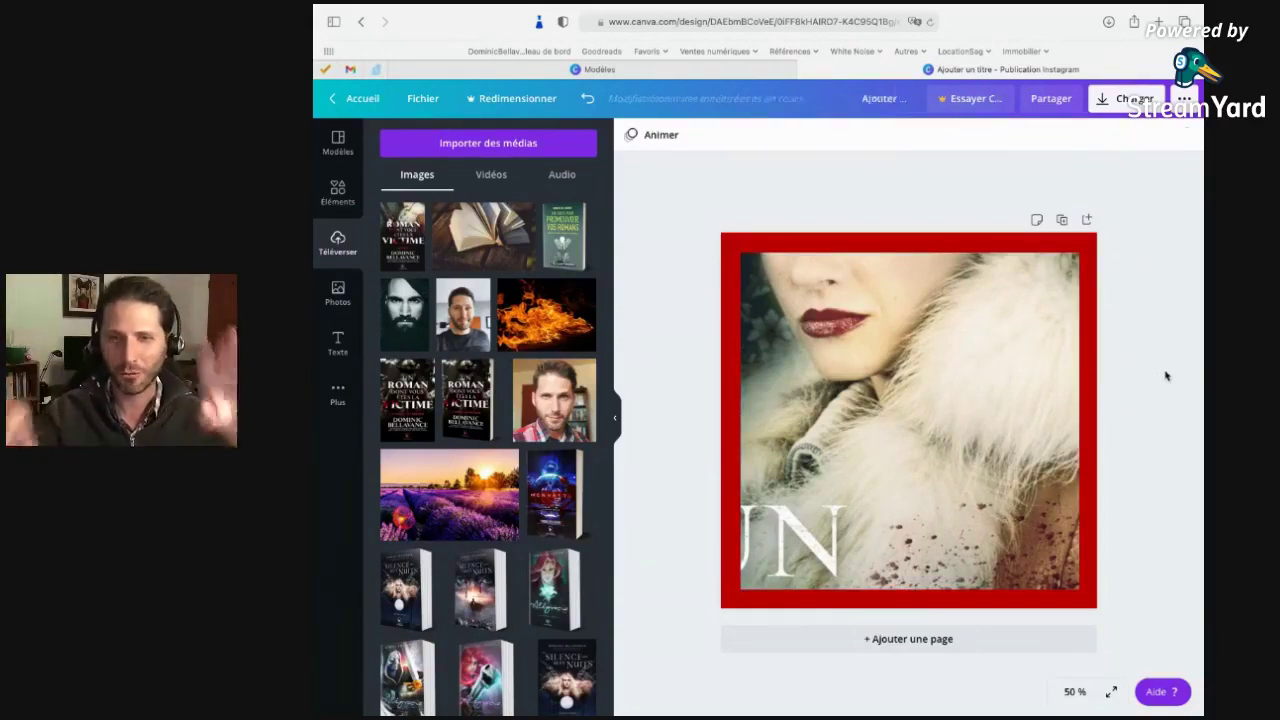
{"action": "left_click", "coordinate": [932, 408]}
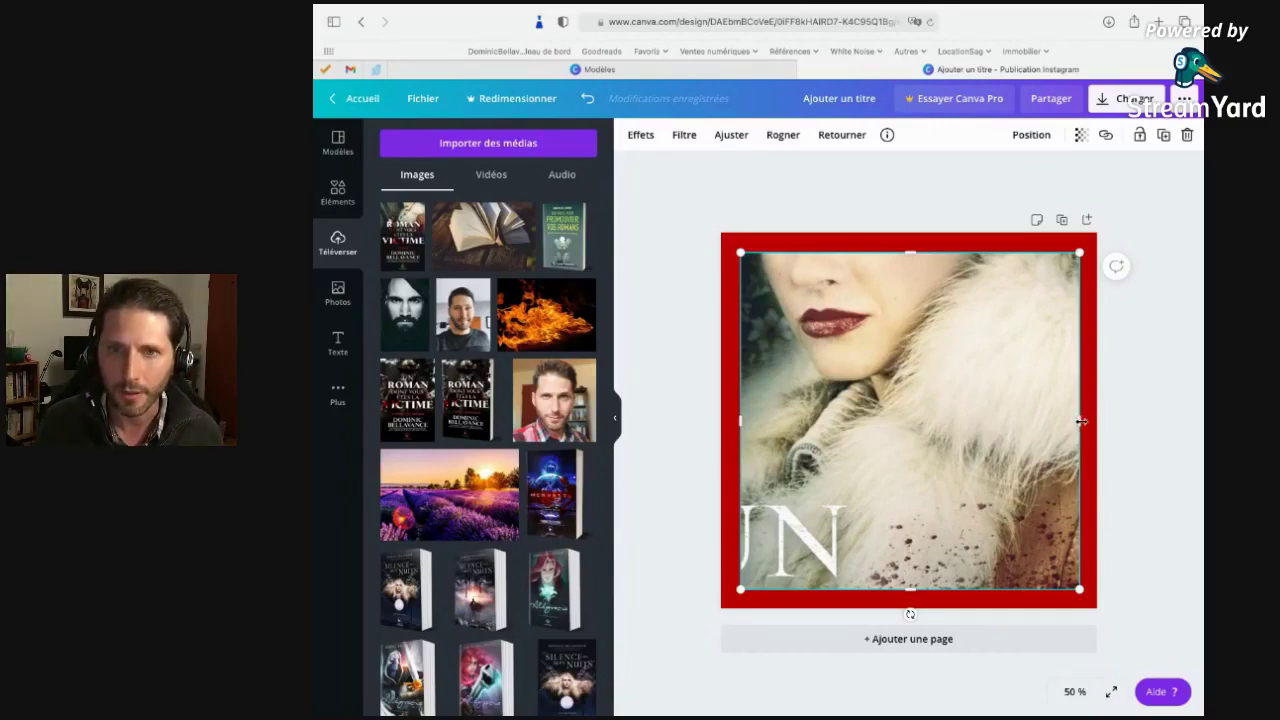
{"action": "left_click_drag", "start_coordinate": [1081, 421], "coordinate": [1081, 421]}
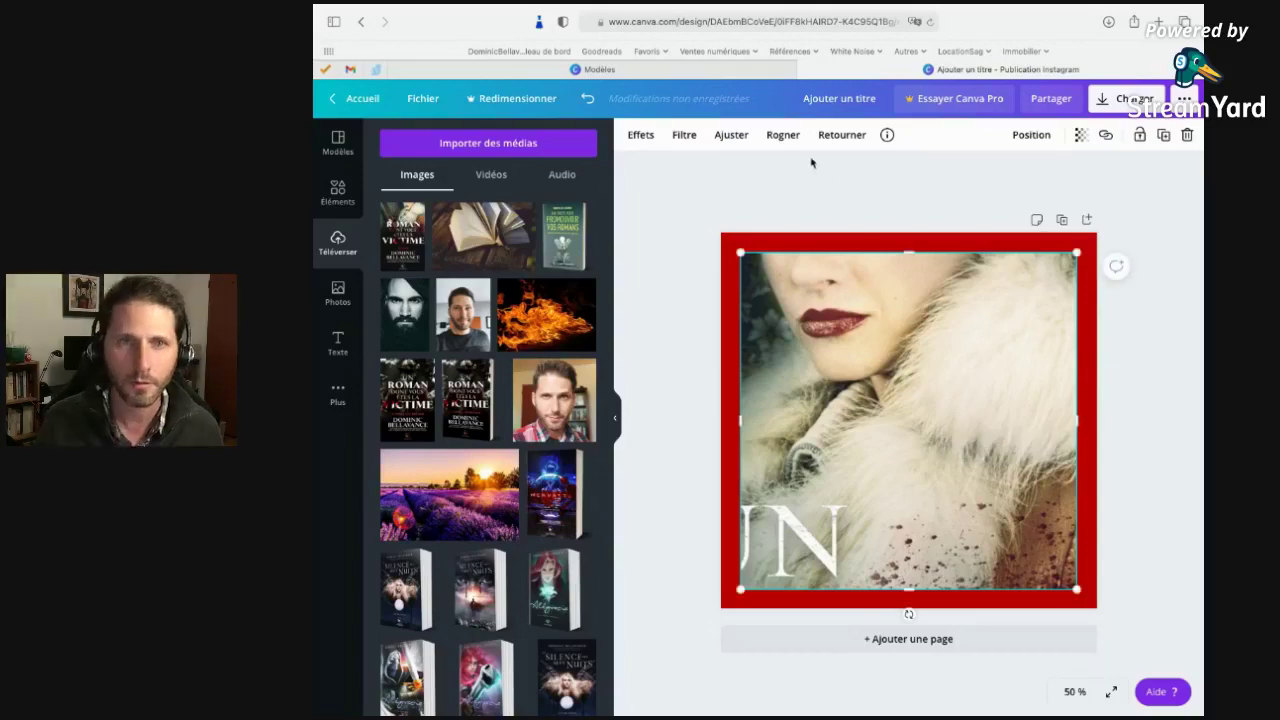
Try the Cali, Dare and Street filters on the cropped image and reset the filter to Aucun.
{"action": "left_click", "coordinate": [684, 134]}
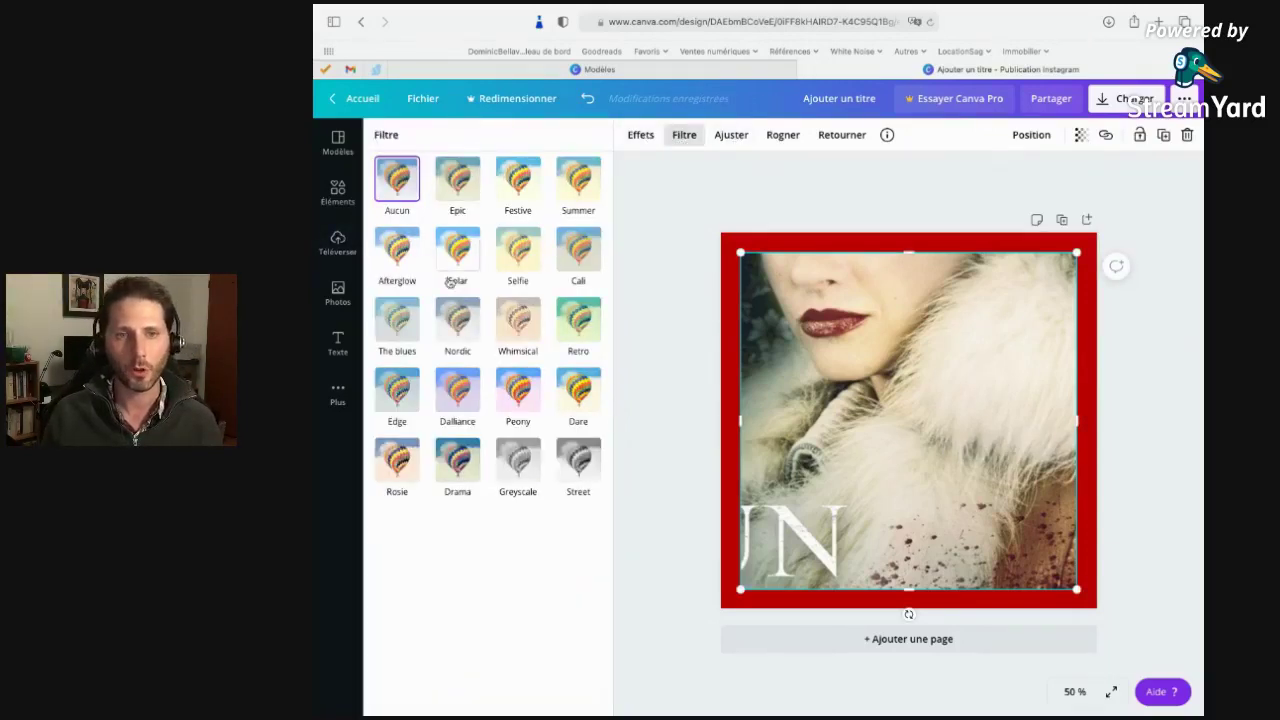
{"action": "left_click", "coordinate": [517, 185]}
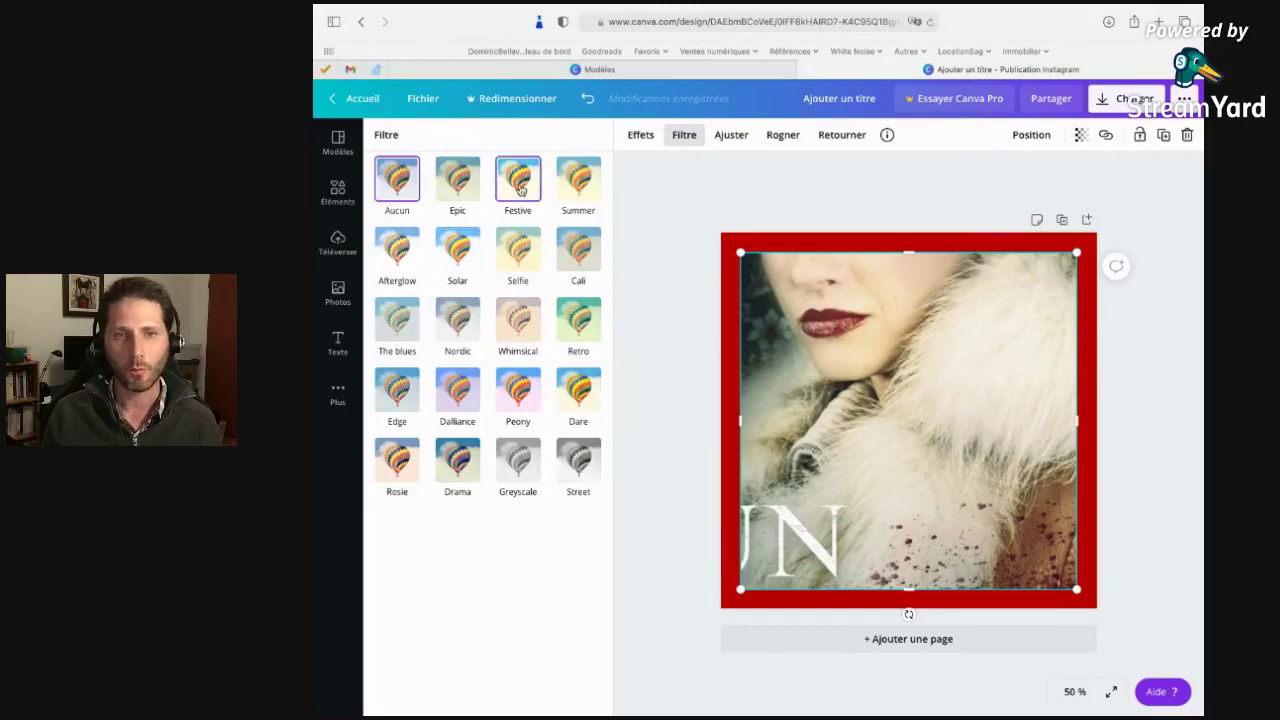
{"action": "left_click", "coordinate": [578, 284]}
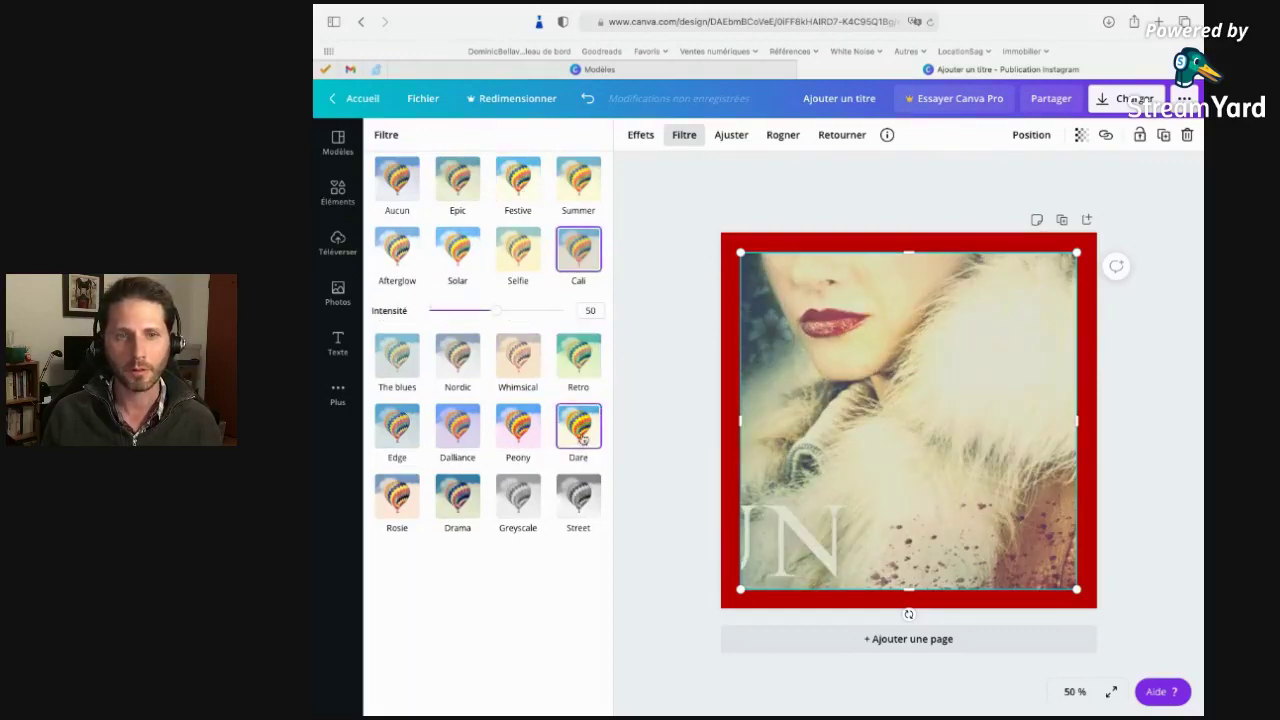
{"action": "left_click", "coordinate": [580, 438]}
{"action": "left_click", "coordinate": [588, 510]}
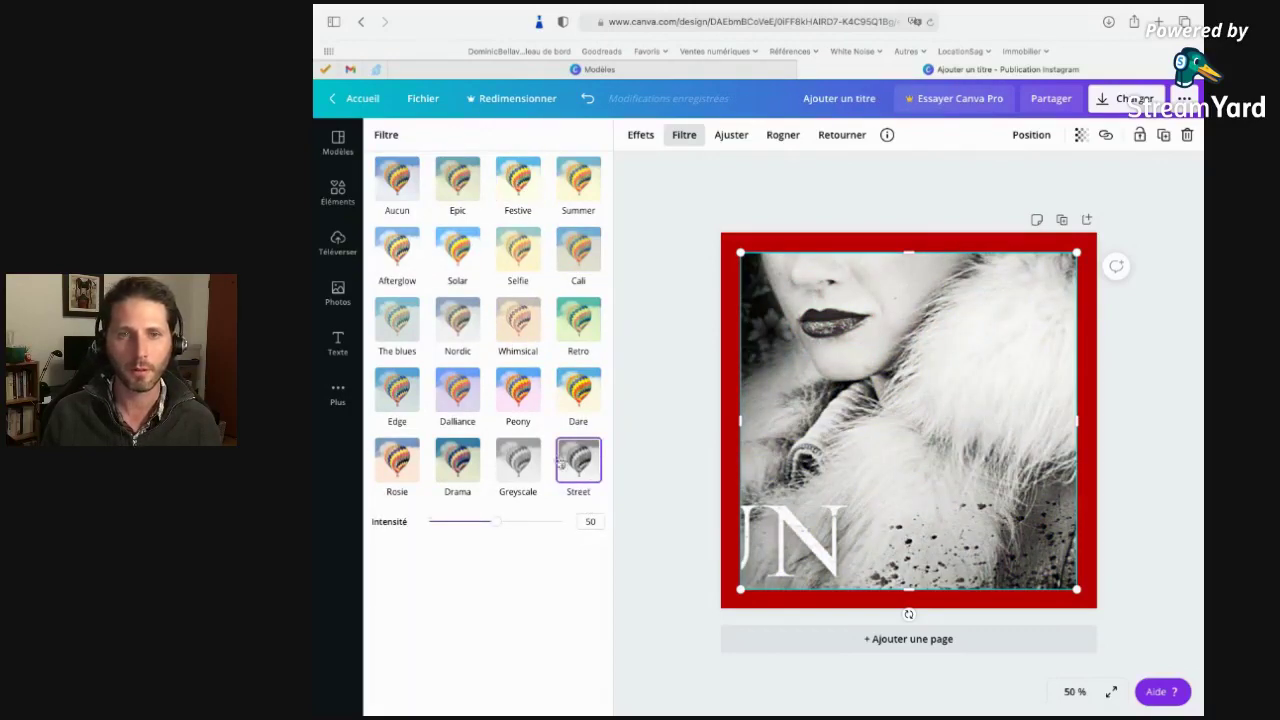
{"action": "left_click", "coordinate": [410, 192]}
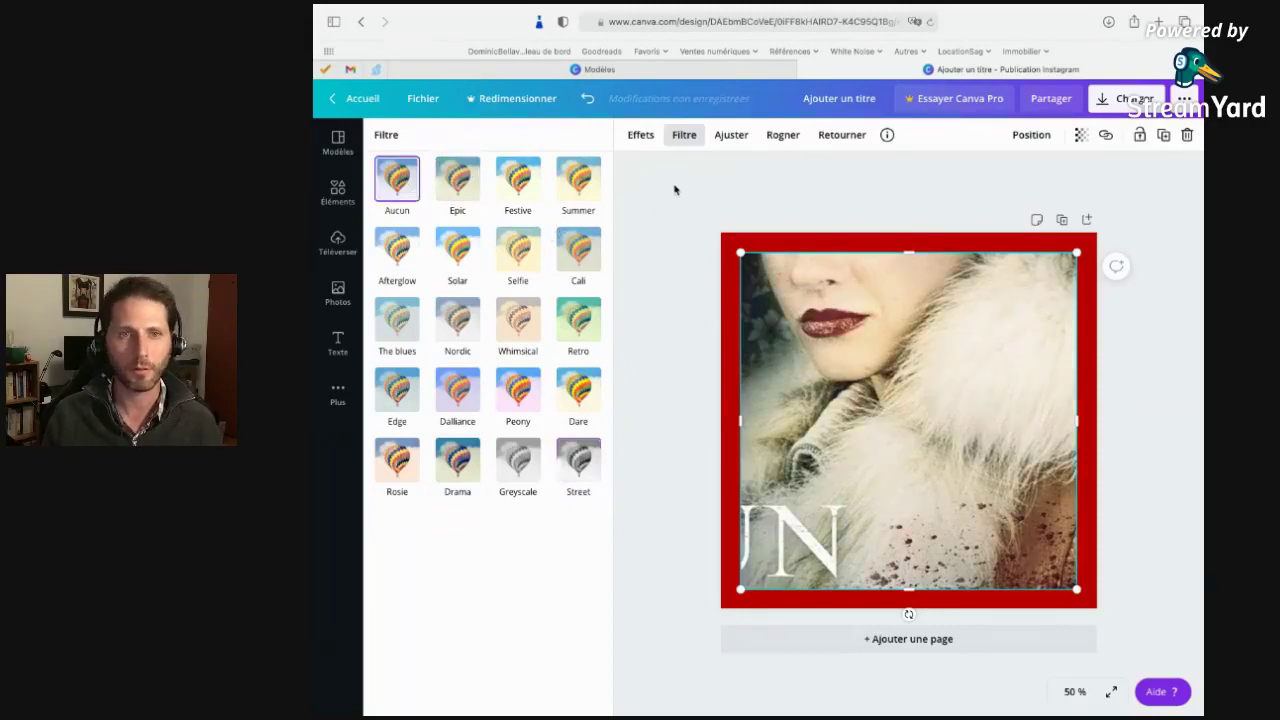
Look over the effects and the adjustment settings available for the cropped image.
{"action": "left_click", "coordinate": [642, 136]}
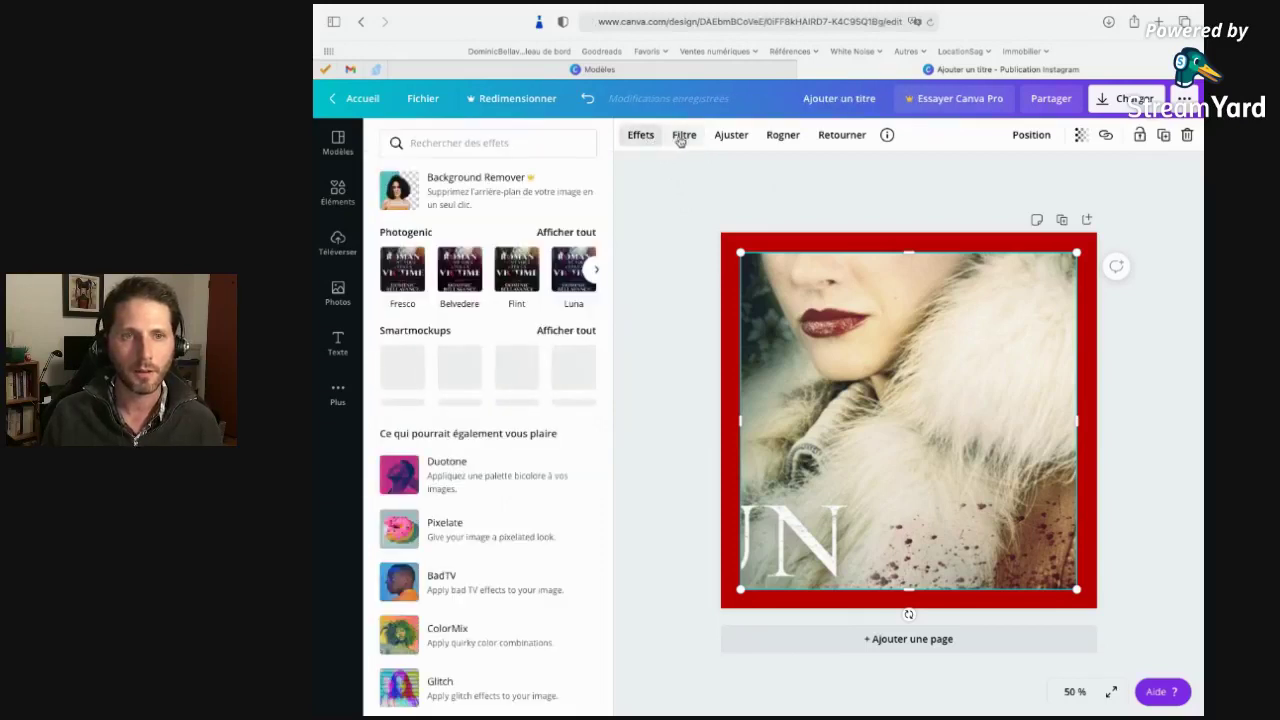
{"action": "left_click", "coordinate": [731, 136]}
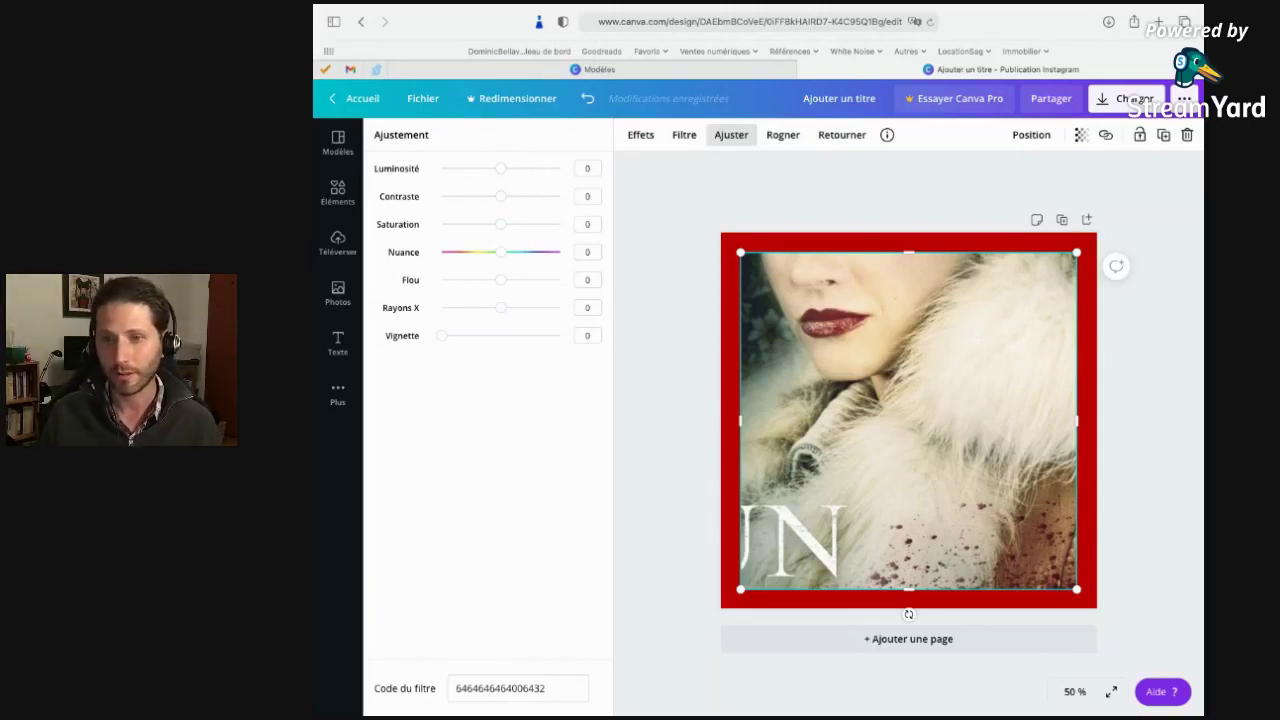
{"action": "left_click", "coordinate": [1148, 368]}
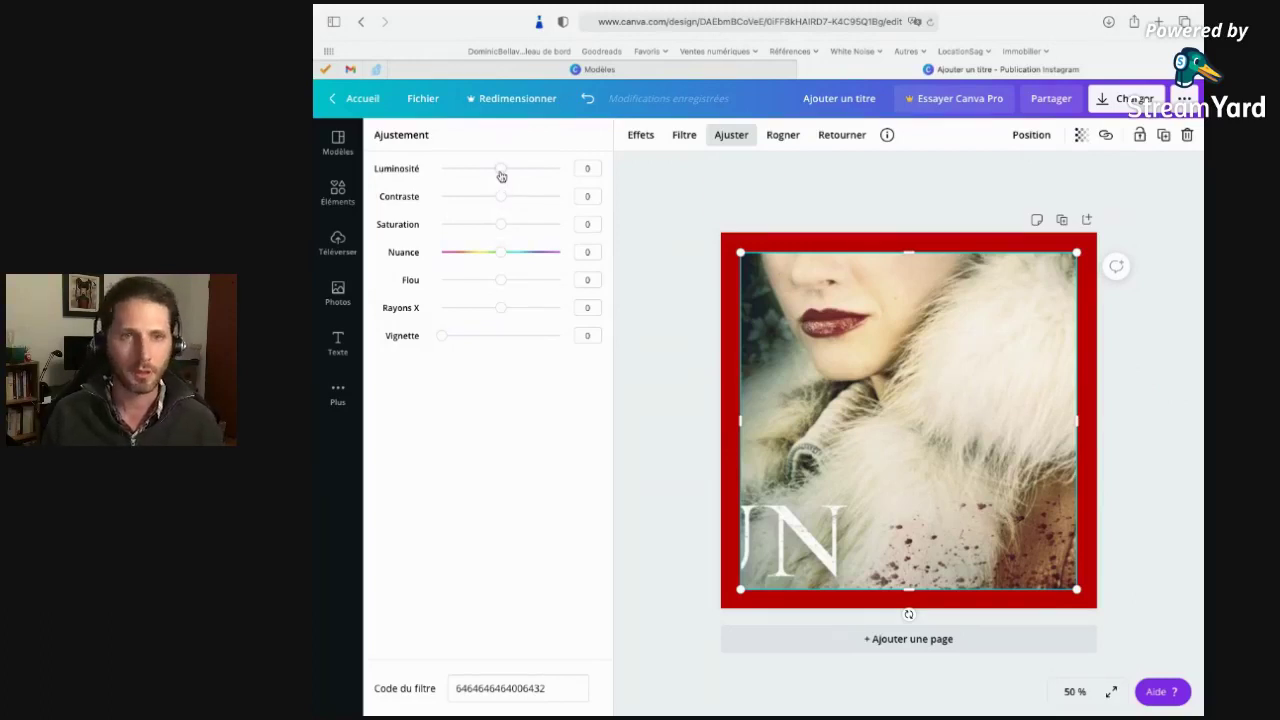
Lower the image's brightness to -42 and try its contrast at 100 and at -100.
{"action": "mouse_move", "coordinate": [501, 176]}
{"action": "left_mouse_down"}
{"action": "mouse_move", "coordinate": [566, 177]}
{"action": "mouse_move", "coordinate": [447, 172]}
{"action": "mouse_move", "coordinate": [500, 177]}
{"action": "mouse_move", "coordinate": [484, 178]}
{"action": "left_mouse_up"}
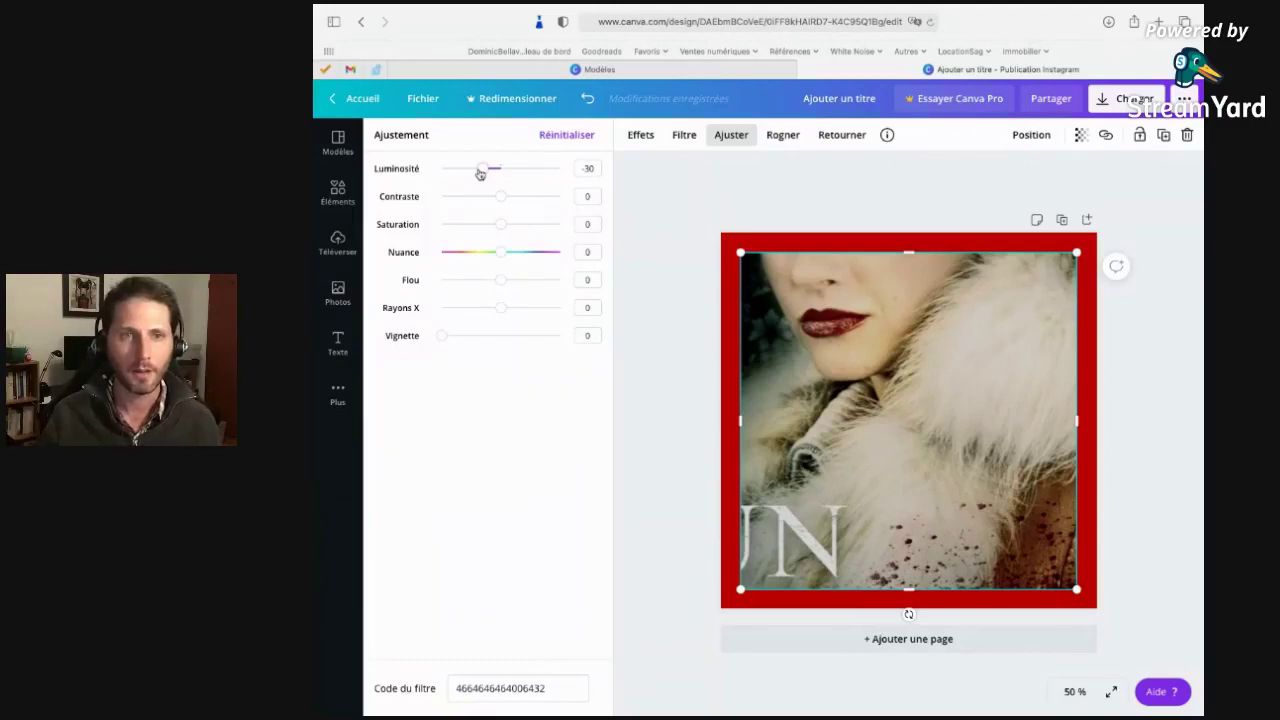
{"action": "left_click_drag", "start_coordinate": [480, 174], "coordinate": [478, 174]}
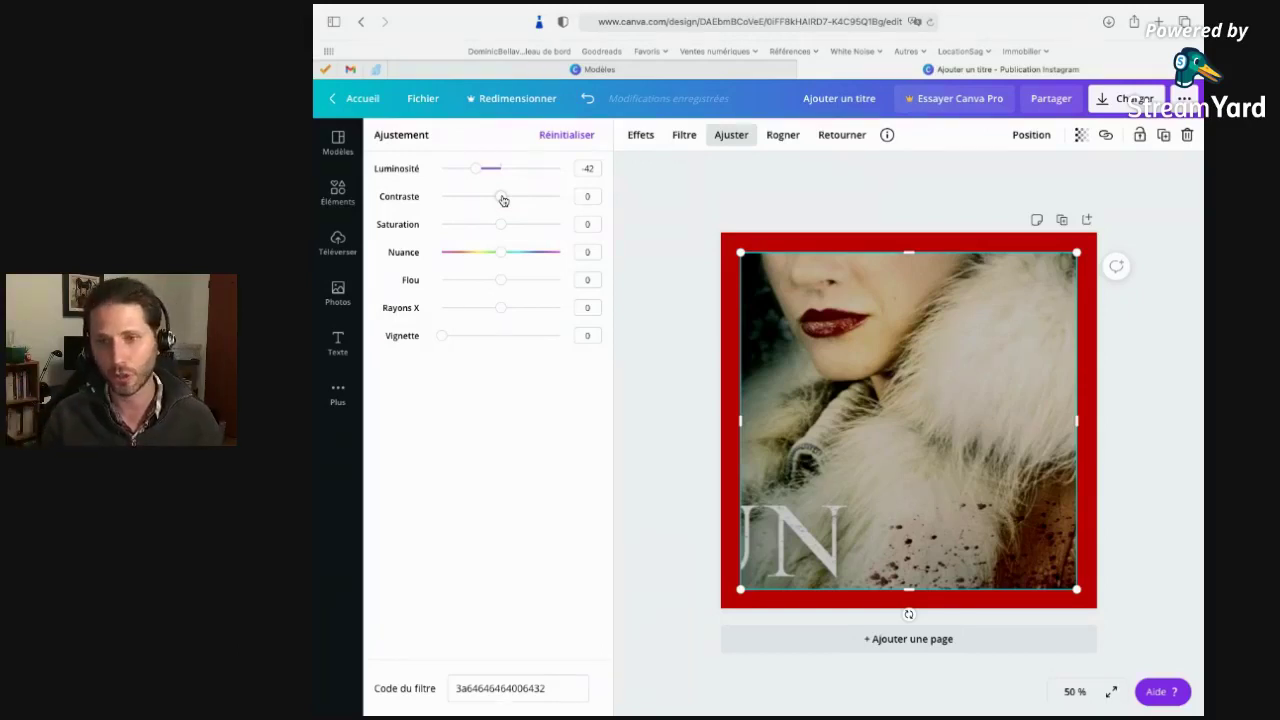
{"action": "left_click_drag", "start_coordinate": [501, 199], "coordinate": [585, 203]}
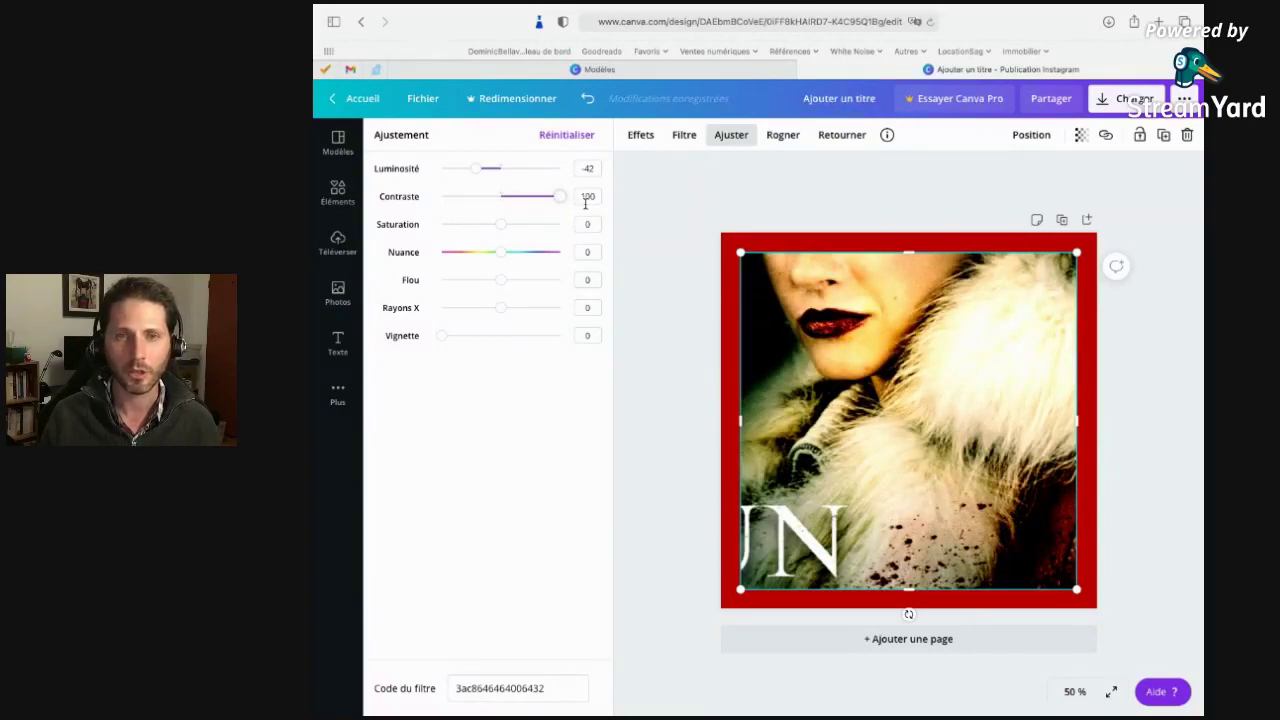
{"action": "left_click_drag", "start_coordinate": [575, 208], "coordinate": [428, 198]}
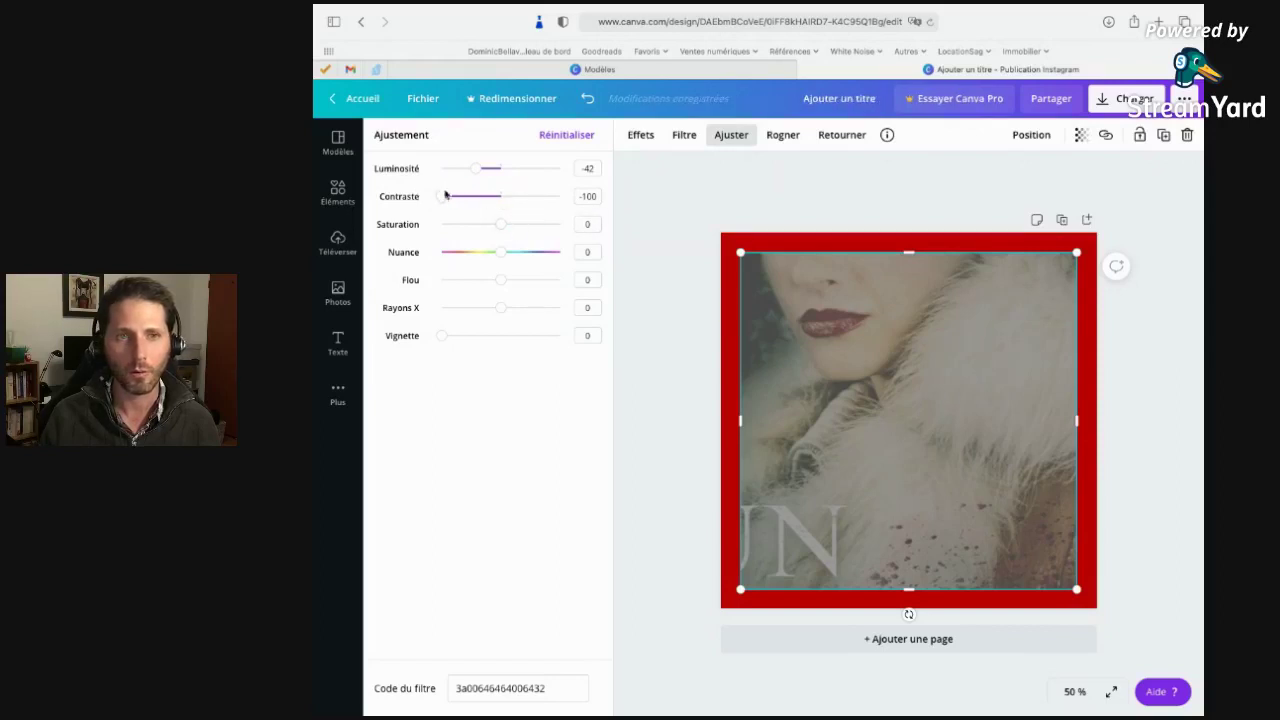
Return the image's contrast to 0, try its saturation at 100 and -100, and set the saturation back to 0.
{"action": "left_click_drag", "start_coordinate": [443, 197], "coordinate": [505, 214]}
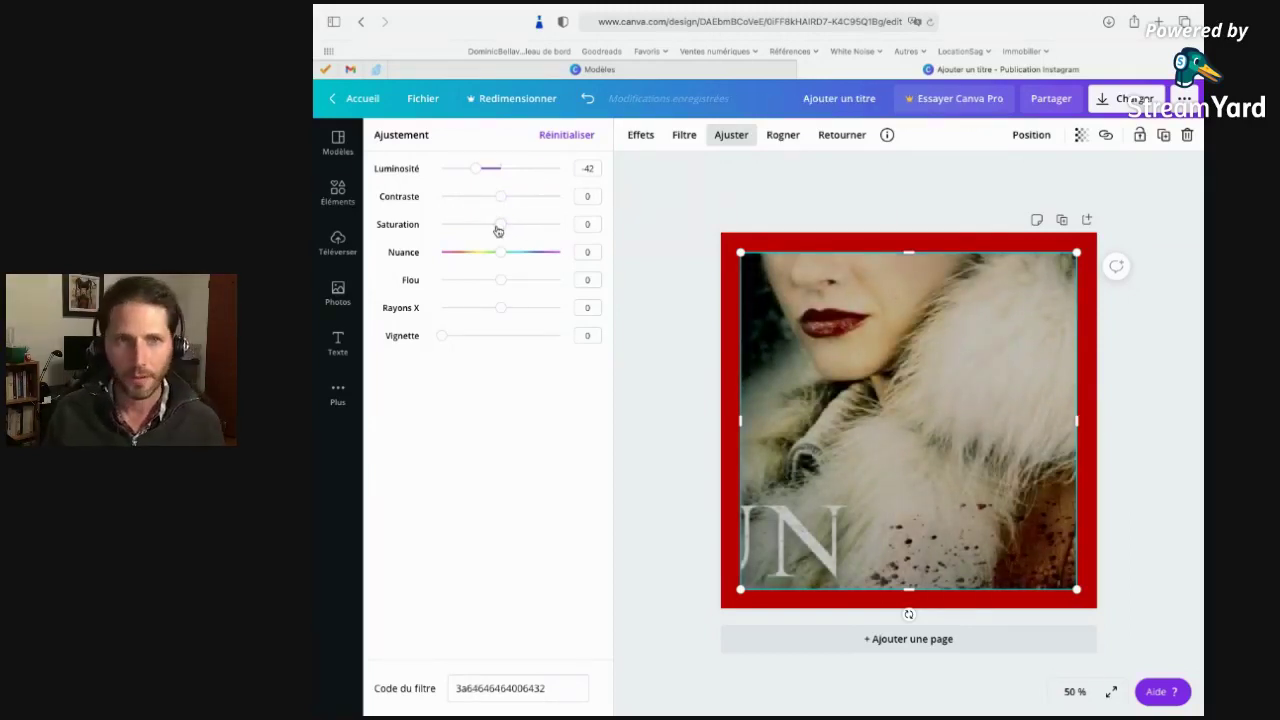
{"action": "left_click_drag", "start_coordinate": [503, 231], "coordinate": [574, 224]}
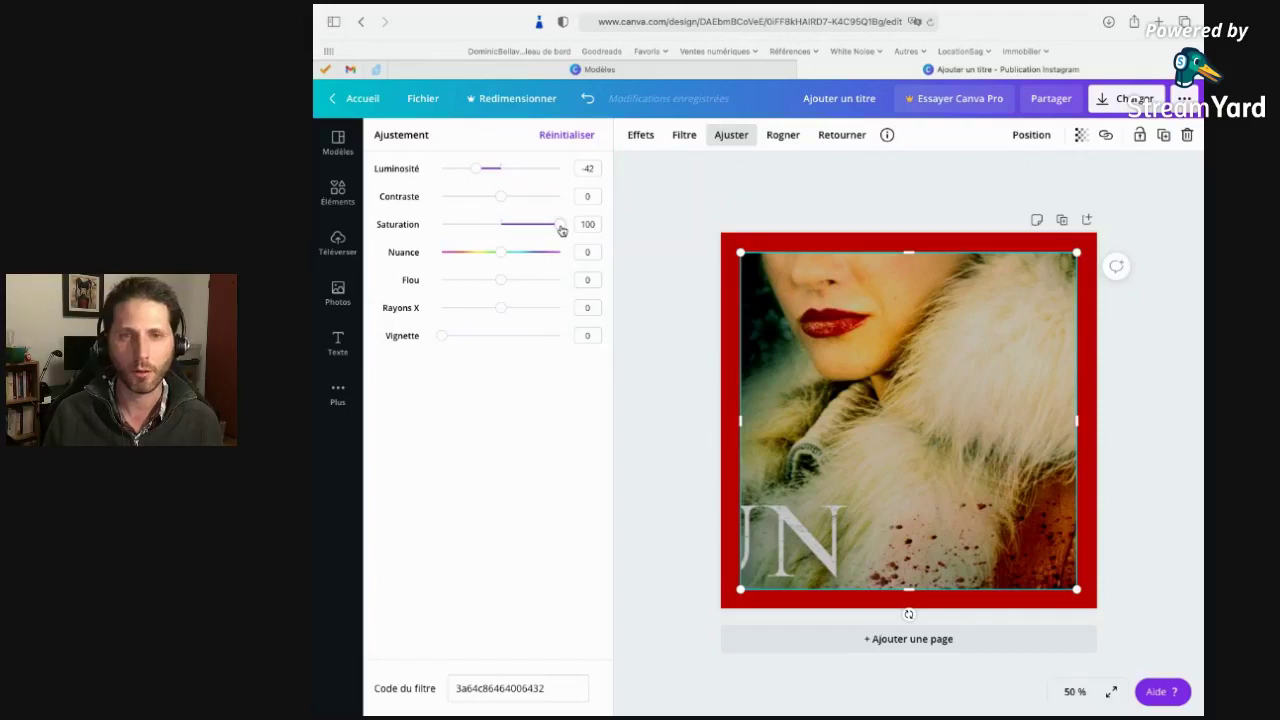
{"action": "left_click_drag", "start_coordinate": [562, 230], "coordinate": [436, 229]}
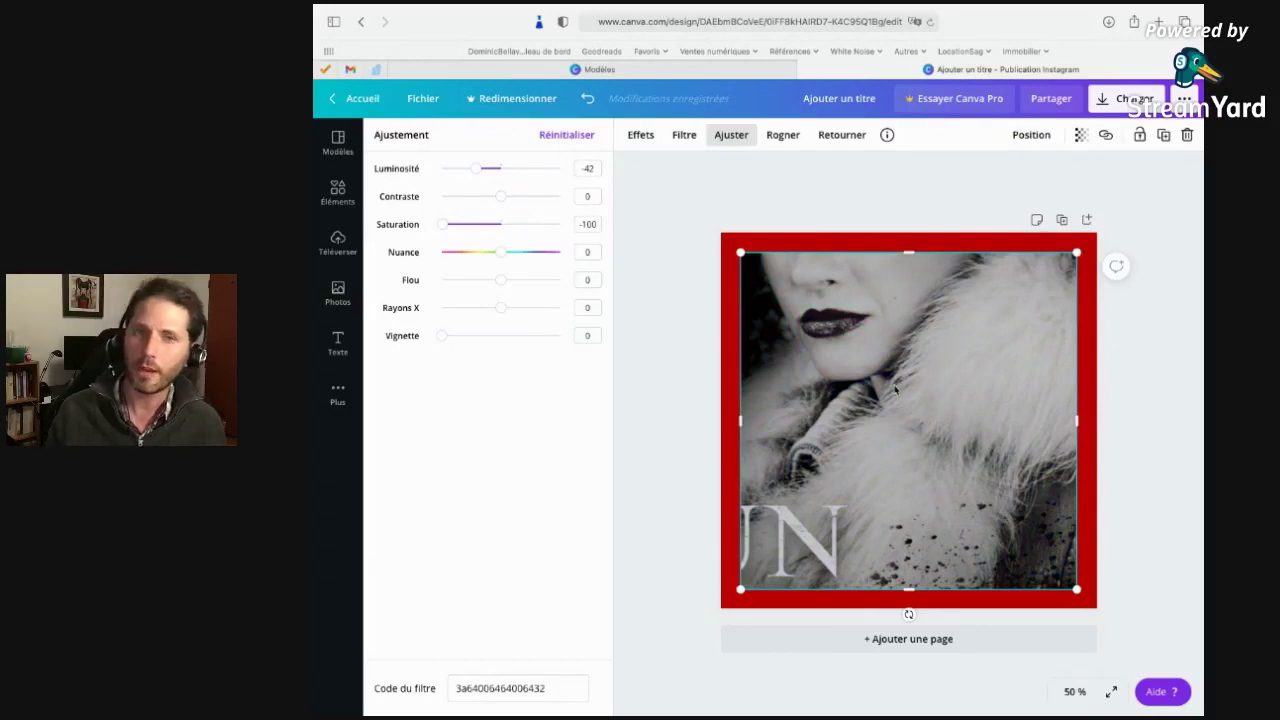
{"action": "left_click_drag", "start_coordinate": [449, 226], "coordinate": [504, 241]}
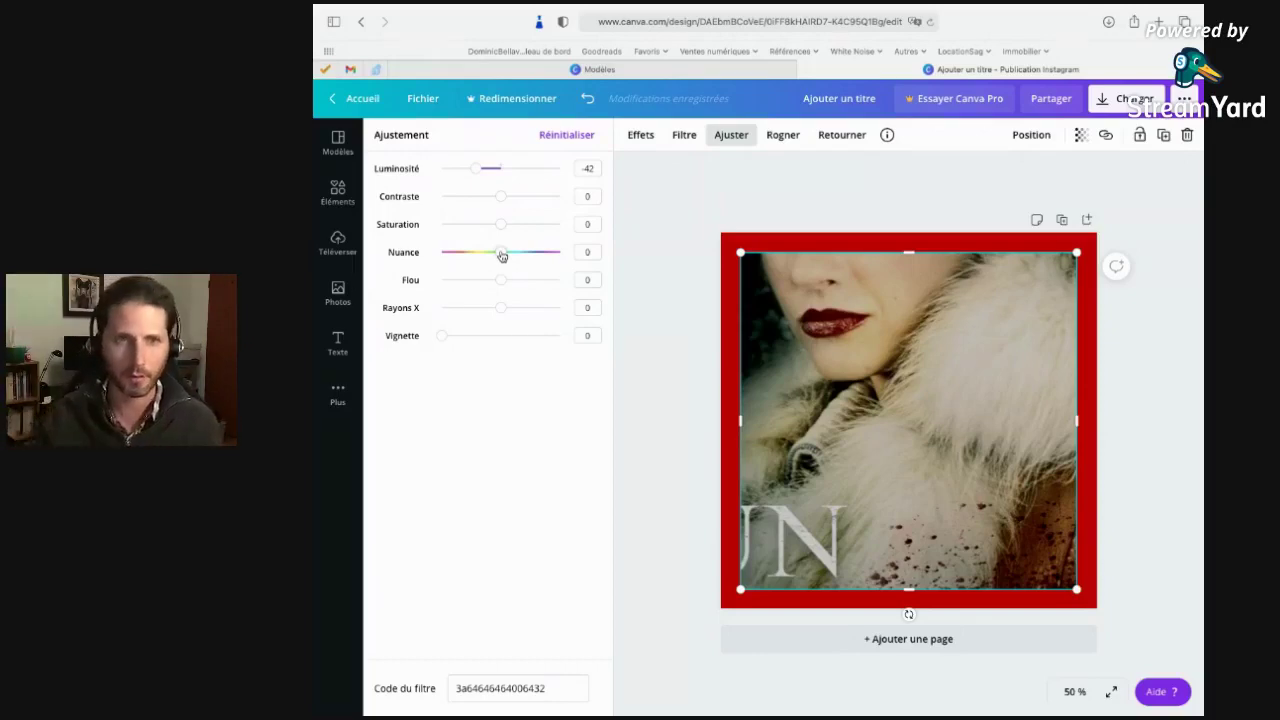
Set the image's blur to 11 and try its hue, vignette and X-ray adjustments, leaving those three at 0.
{"action": "mouse_move", "coordinate": [502, 256]}
{"action": "left_mouse_down"}
{"action": "mouse_move", "coordinate": [577, 251]}
{"action": "mouse_move", "coordinate": [443, 254]}
{"action": "mouse_move", "coordinate": [505, 258]}
{"action": "left_mouse_up"}
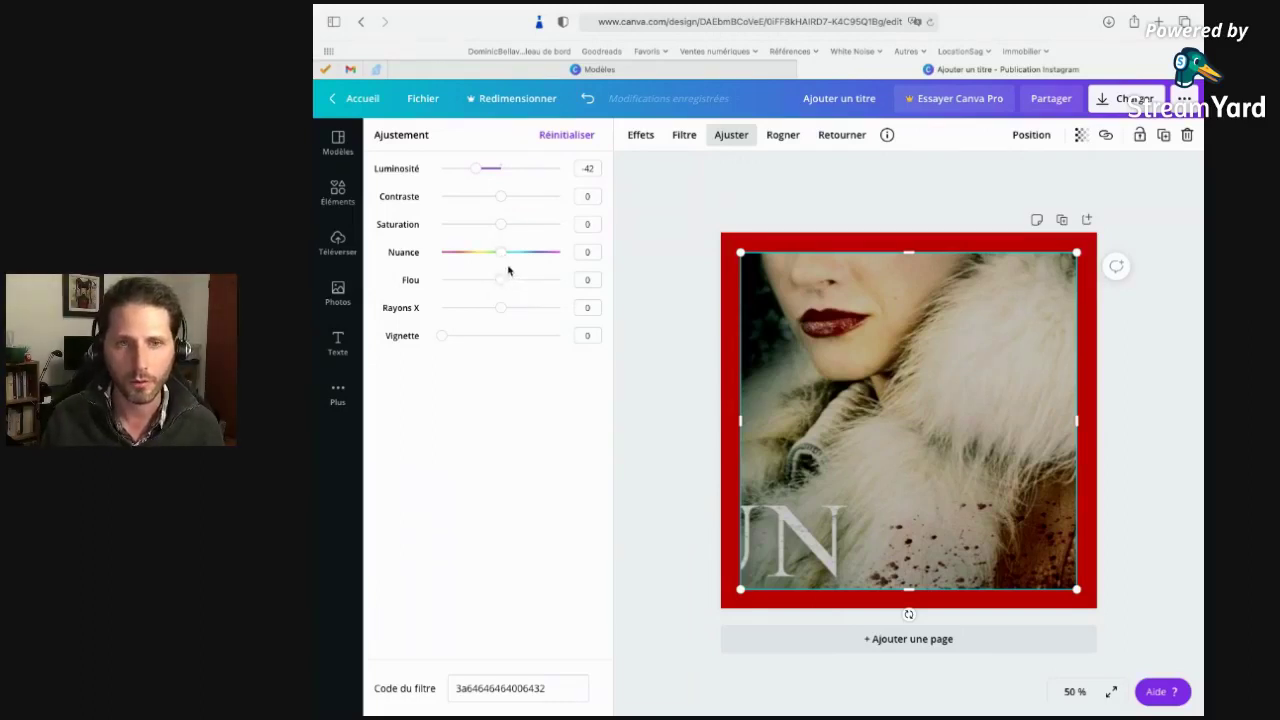
{"action": "mouse_move", "coordinate": [512, 256]}
{"action": "left_mouse_down"}
{"action": "mouse_move", "coordinate": [526, 254]}
{"action": "mouse_move", "coordinate": [502, 254]}
{"action": "left_mouse_up"}
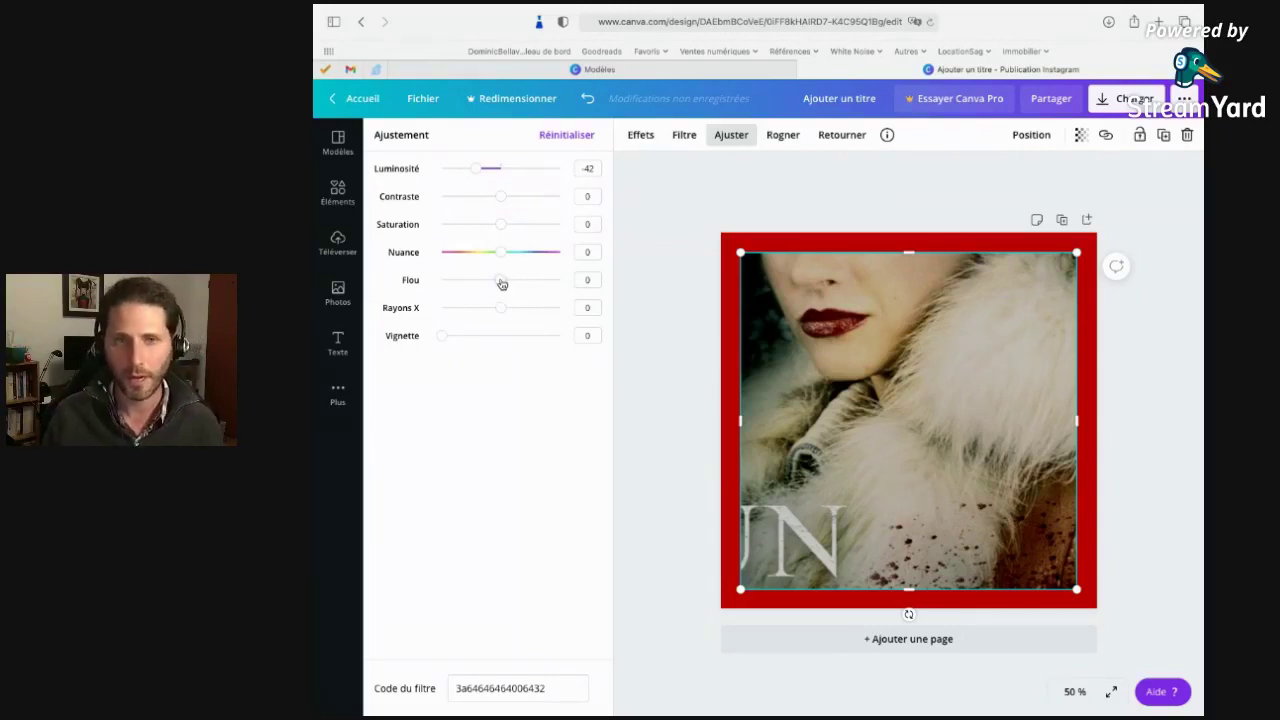
{"action": "left_click_drag", "start_coordinate": [502, 284], "coordinate": [509, 289]}
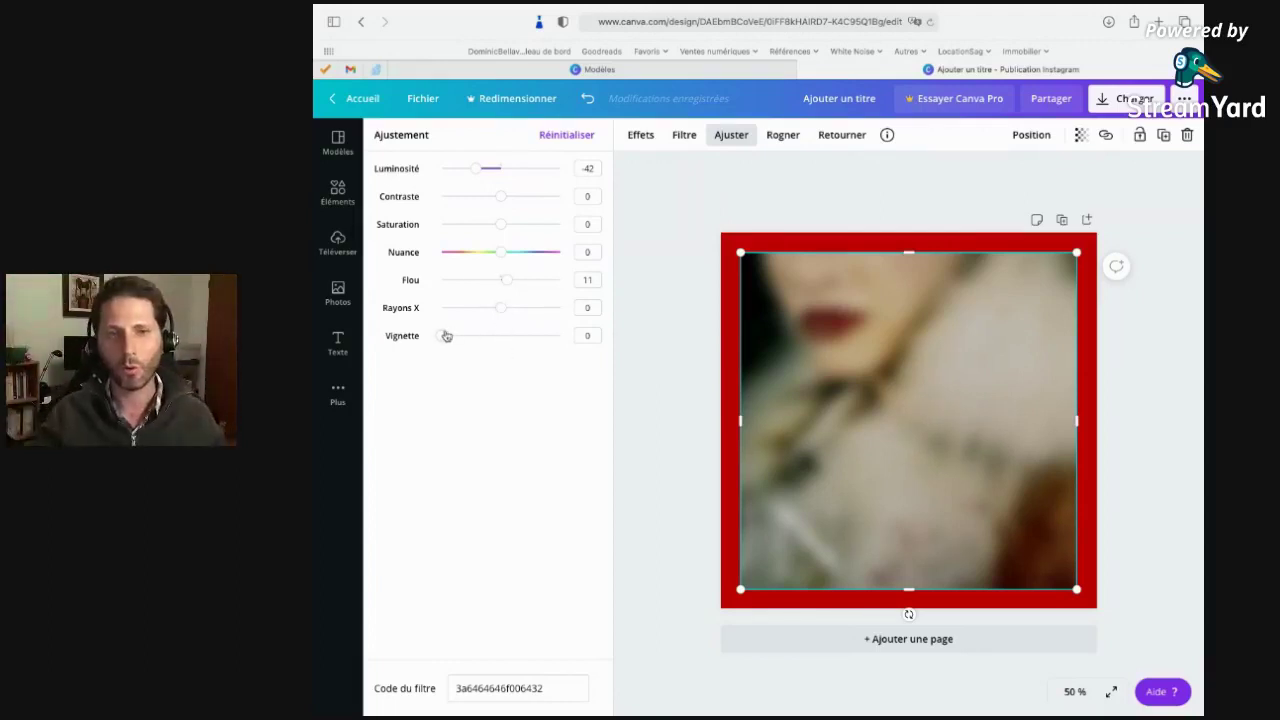
{"action": "mouse_move", "coordinate": [443, 337]}
{"action": "left_mouse_down"}
{"action": "mouse_move", "coordinate": [585, 337]}
{"action": "mouse_move", "coordinate": [420, 336]}
{"action": "left_mouse_up"}
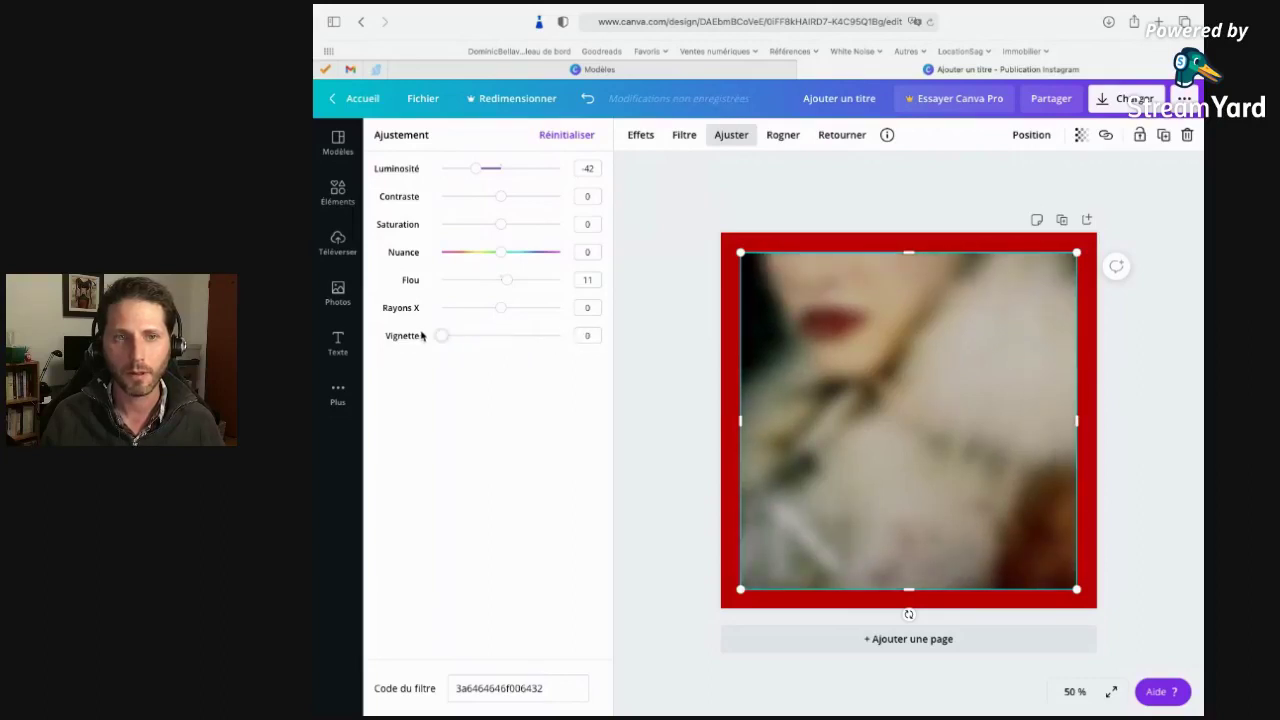
{"action": "mouse_move", "coordinate": [504, 311]}
{"action": "left_mouse_down"}
{"action": "mouse_move", "coordinate": [557, 317]}
{"action": "mouse_move", "coordinate": [381, 312]}
{"action": "mouse_move", "coordinate": [498, 323]}
{"action": "left_mouse_up"}
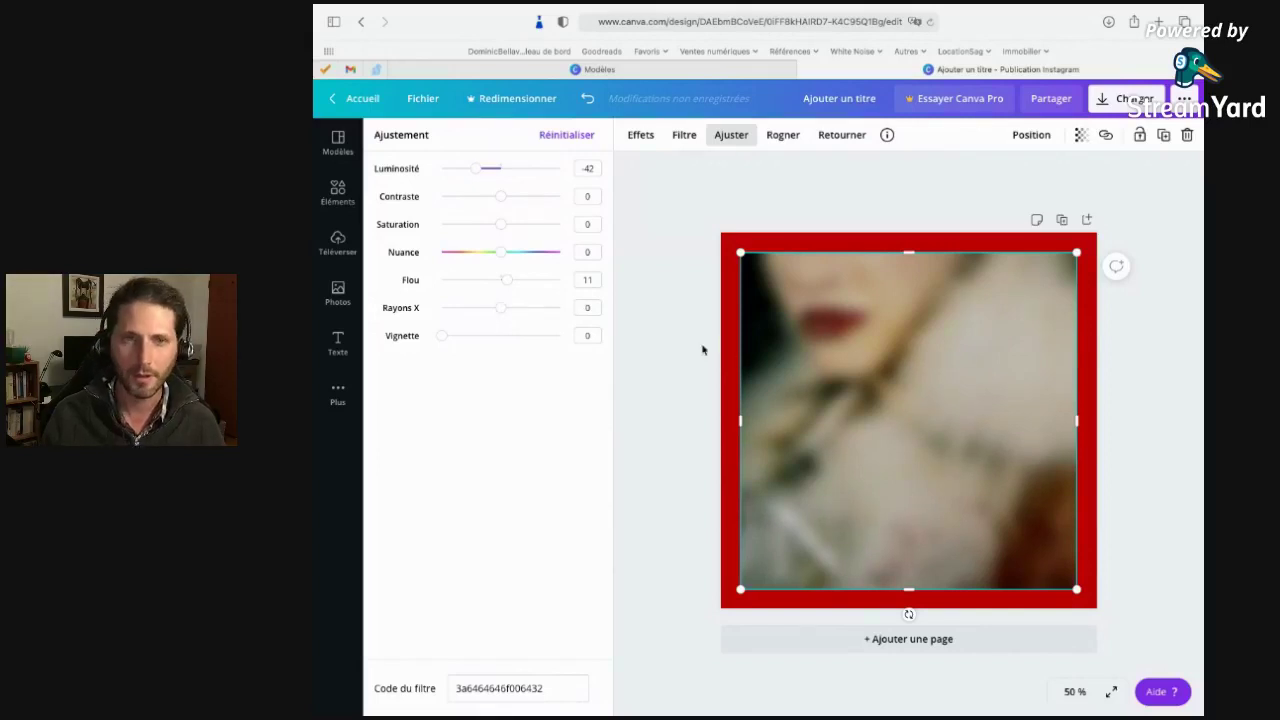
Reposition the blurred cover inside its crop frame, first to its dark left part and then to the word VICTIME.
{"action": "left_click", "coordinate": [863, 374]}
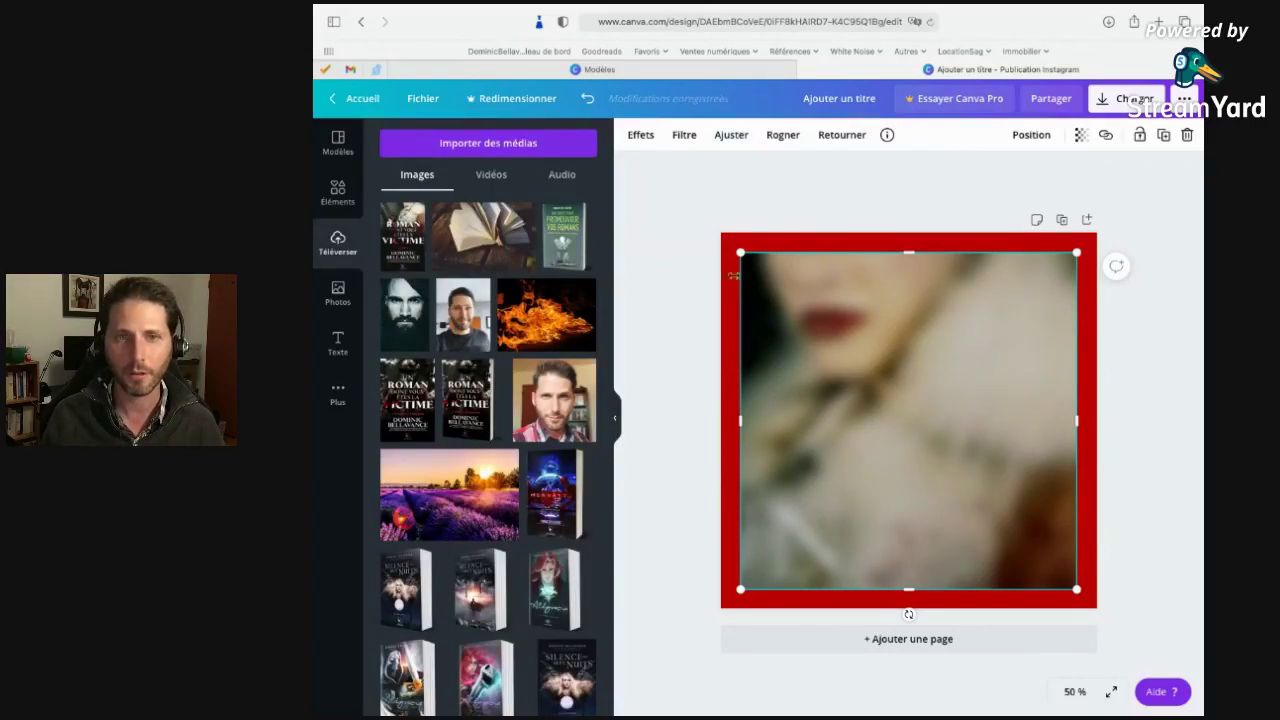
{"action": "key", "text": "Escape"}
{"action": "double_click", "coordinate": [943, 371]}
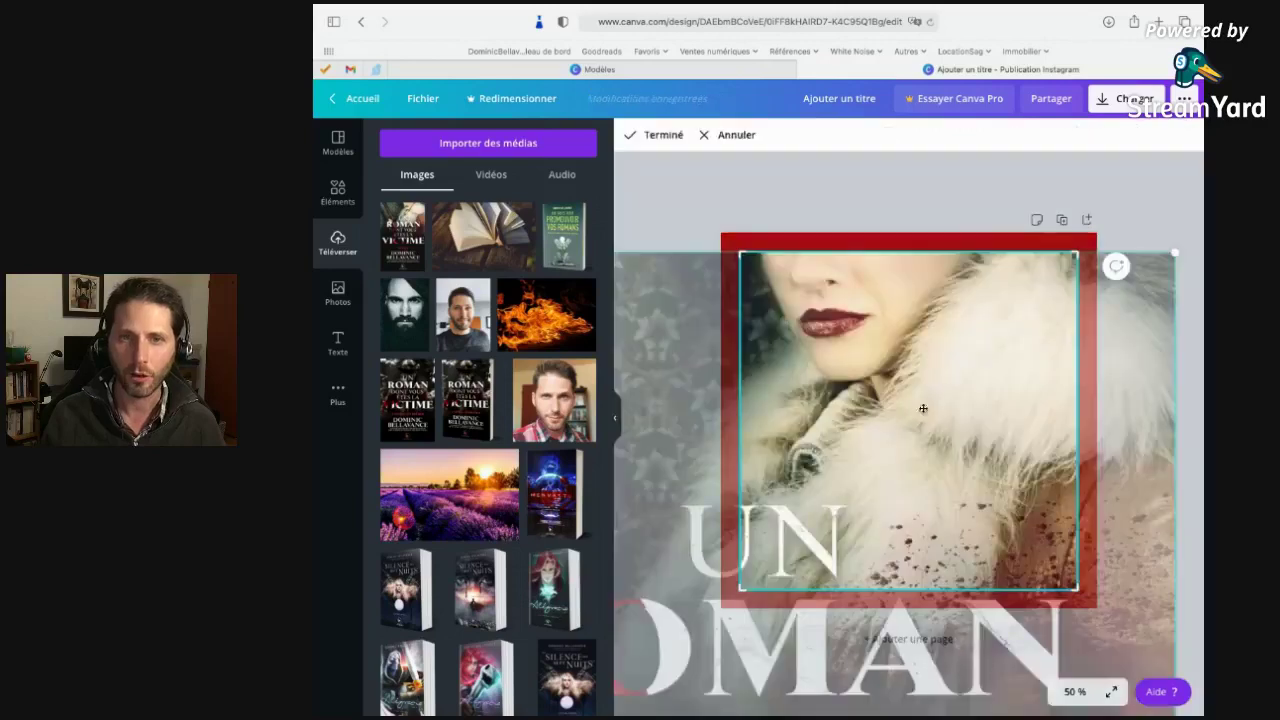
{"action": "left_click_drag", "start_coordinate": [800, 354], "coordinate": [930, 369]}
{"action": "left_click", "coordinate": [914, 206]}
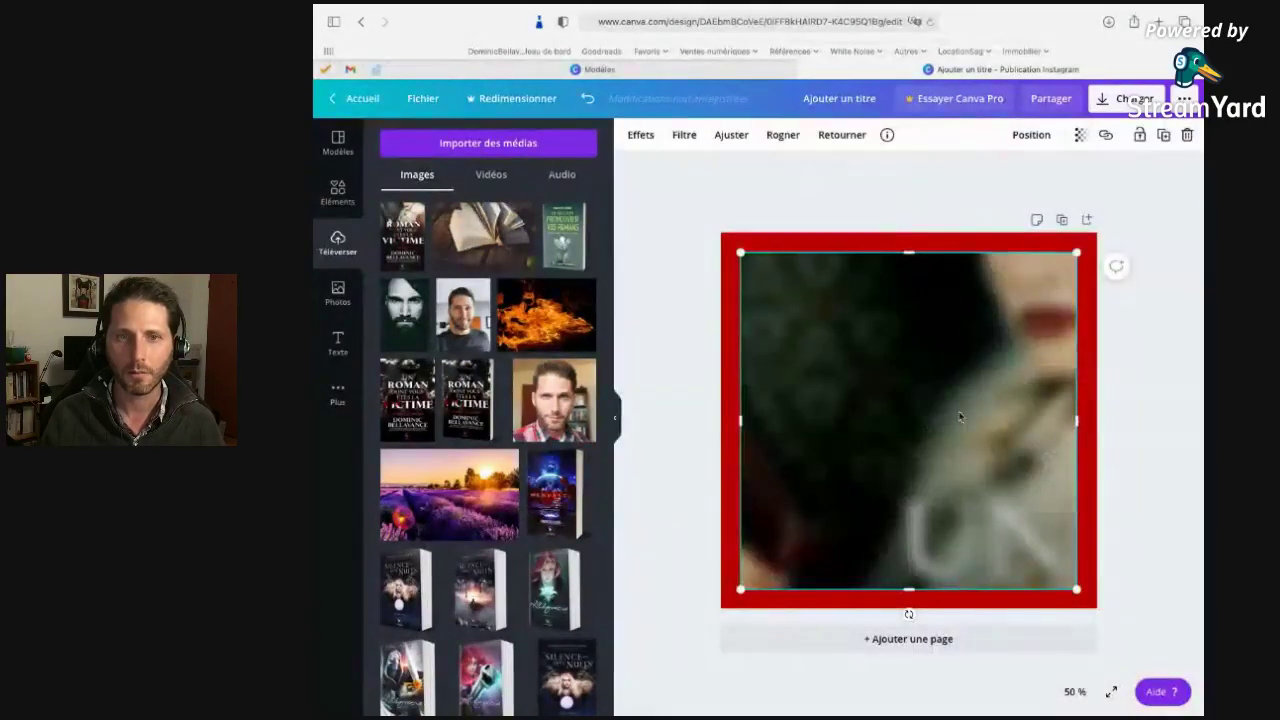
{"action": "double_click", "coordinate": [978, 463]}
{"action": "left_click_drag", "start_coordinate": [978, 463], "coordinate": [1114, 187]}
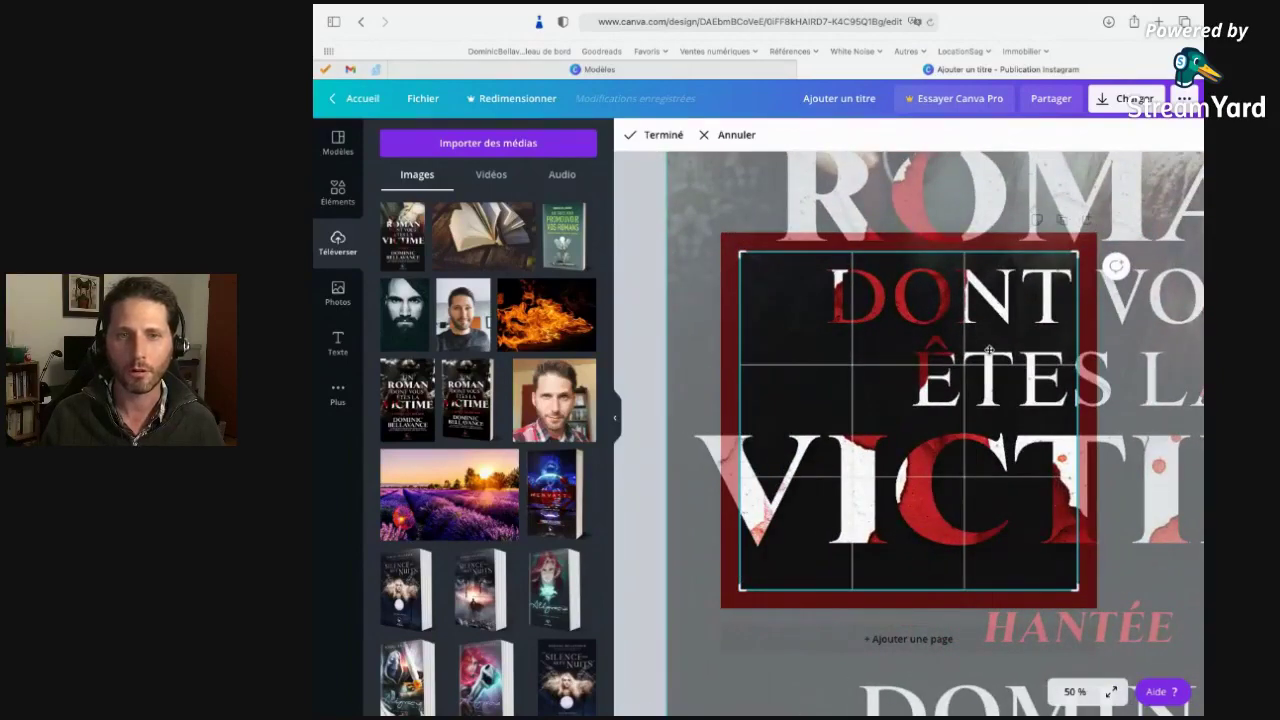
{"action": "key", "text": "Return"}
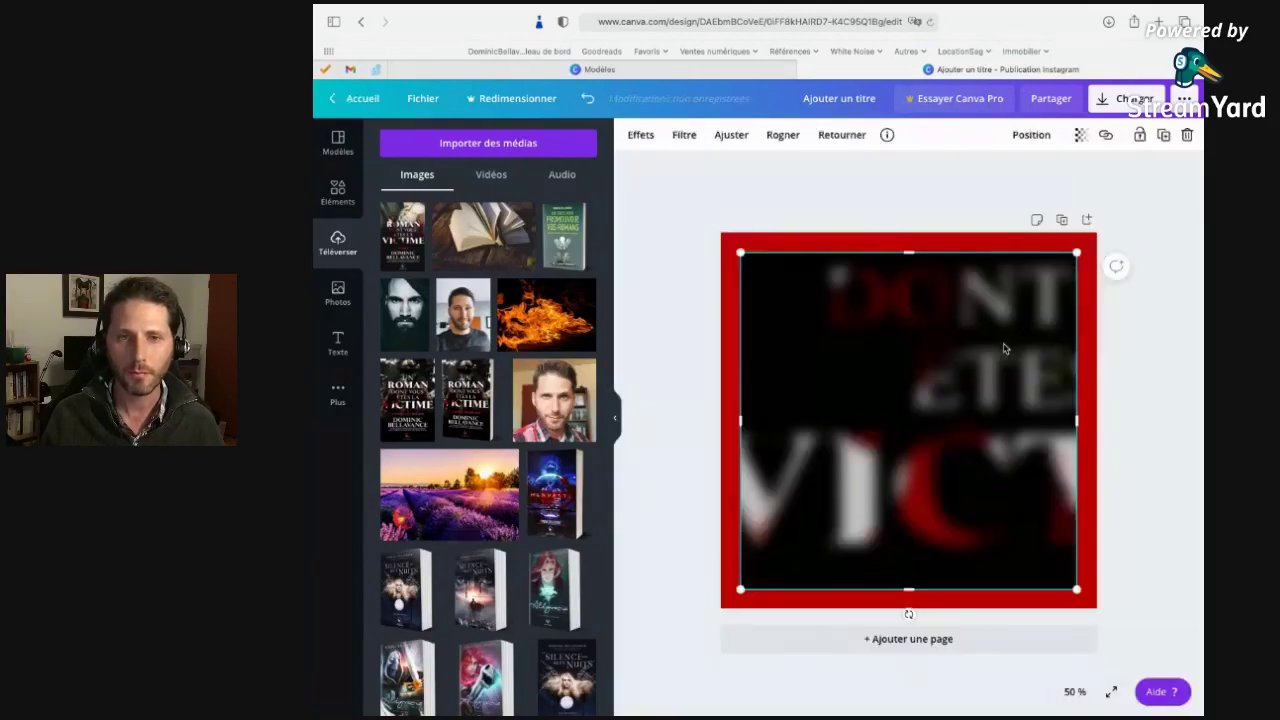
Reposition the cover inside its crop frame to its upper-right part with the white fur coat and apply the crop.
{"action": "double_click", "coordinate": [992, 422]}
{"action": "left_click_drag", "start_coordinate": [992, 422], "coordinate": [730, 640]}
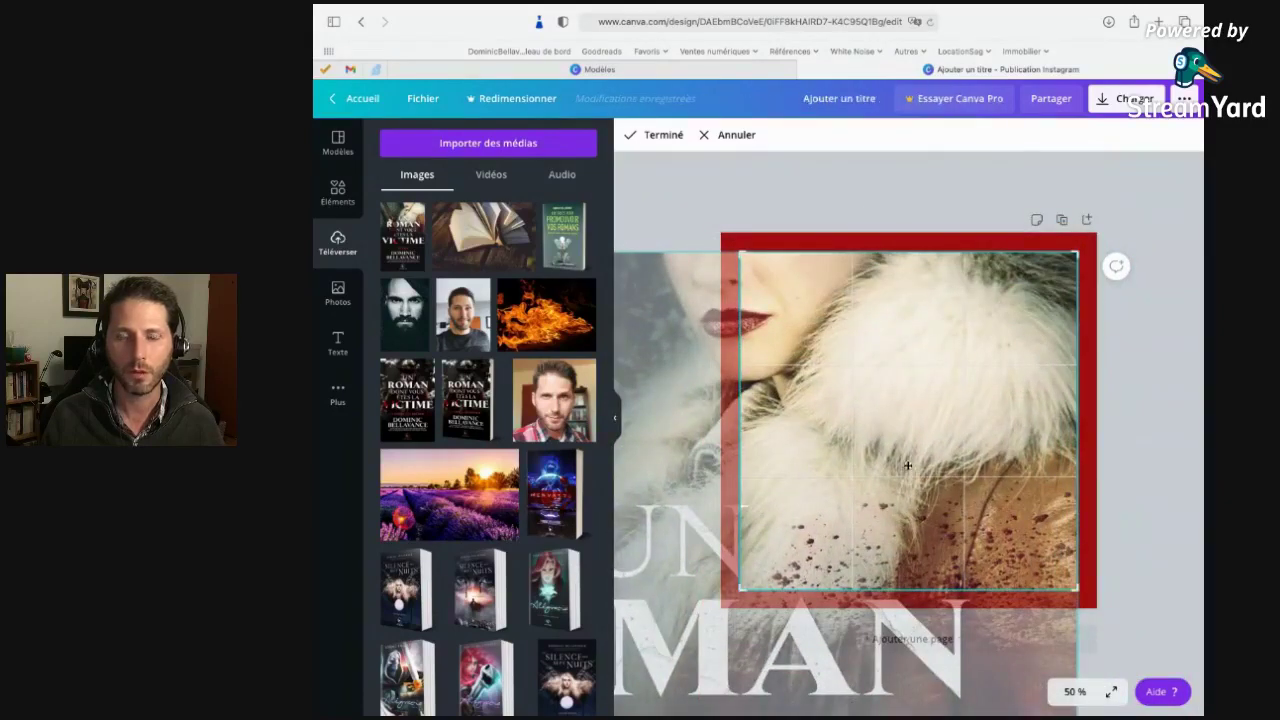
{"action": "key", "text": "Return"}
{"action": "left_click", "coordinate": [1124, 488]}
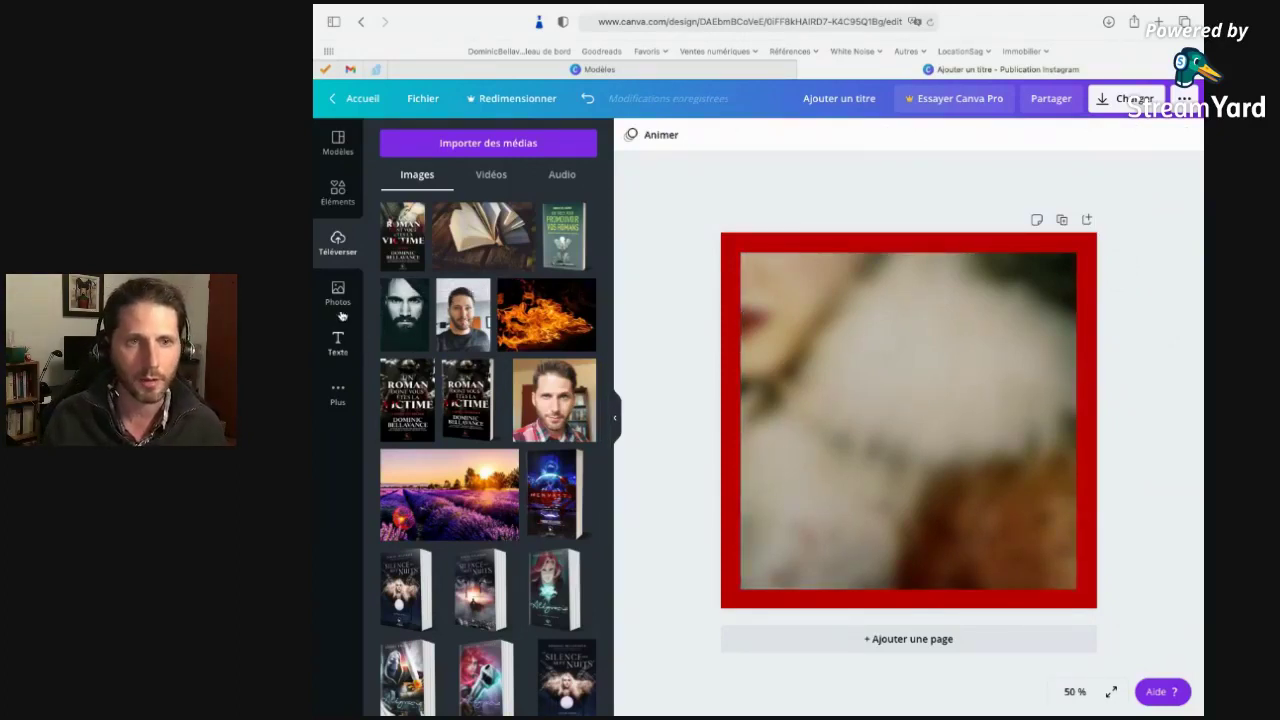
Add a square shape, enlarge it and centre it low on the page so it extends past the lower edge.
{"action": "left_click", "coordinate": [339, 194]}
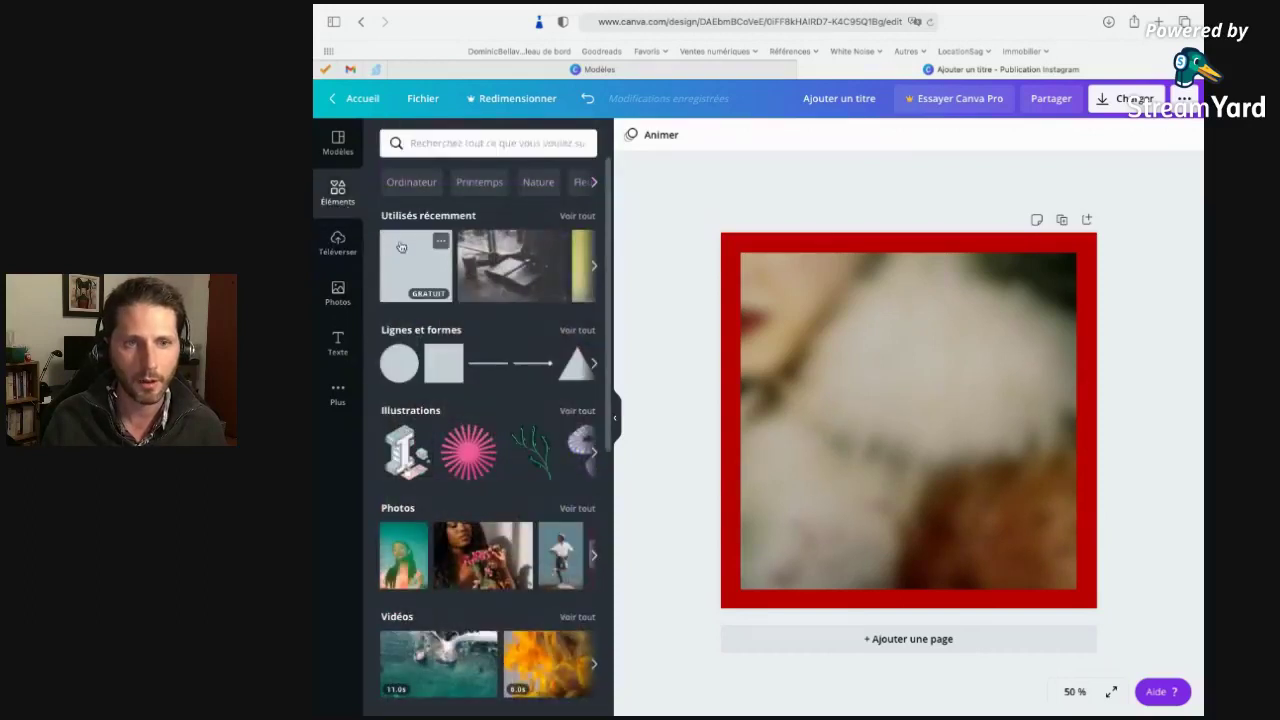
{"action": "left_click", "coordinate": [437, 362]}
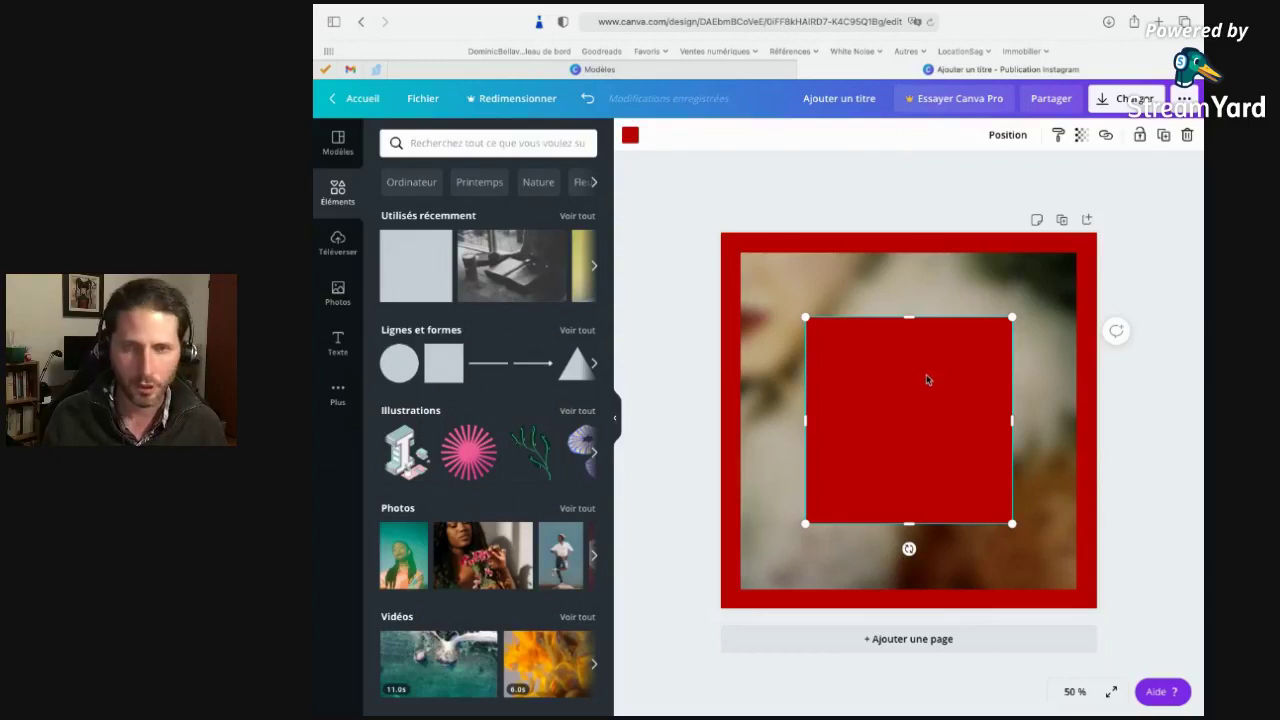
{"action": "left_click_drag", "start_coordinate": [925, 394], "coordinate": [920, 451]}
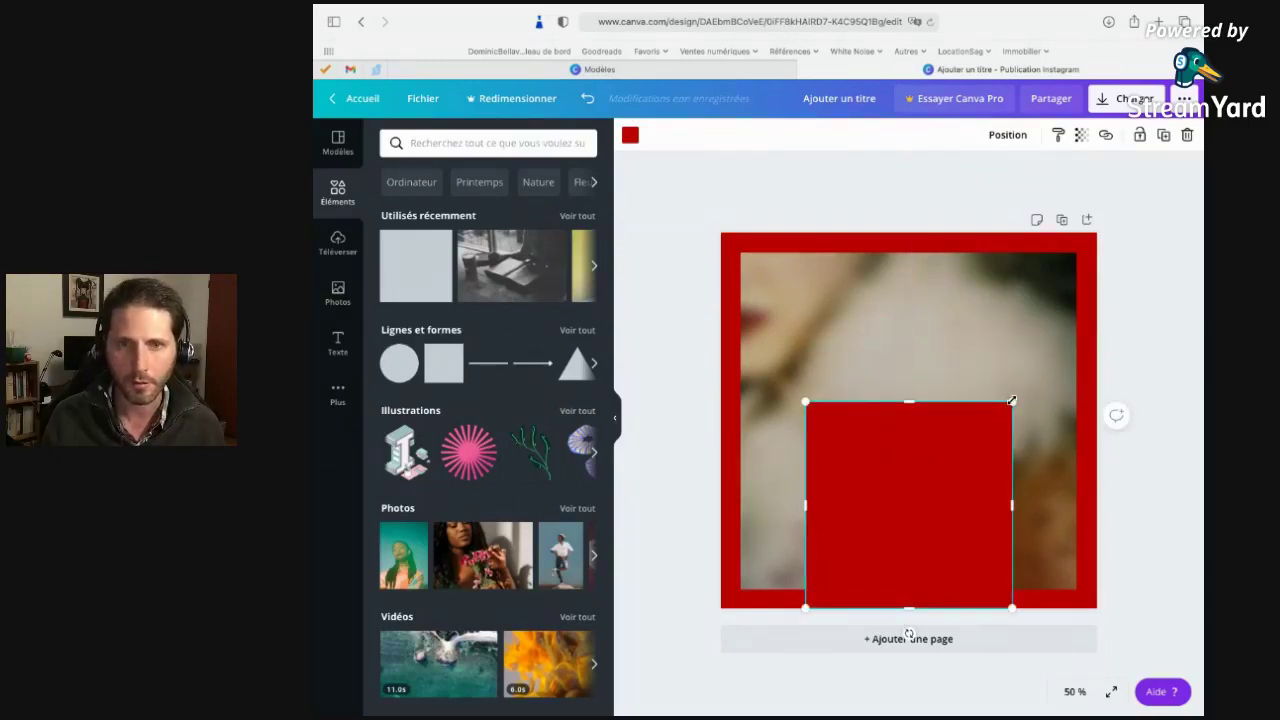
{"action": "left_click_drag", "start_coordinate": [1012, 400], "coordinate": [1051, 374]}
{"action": "left_click_drag", "start_coordinate": [963, 437], "coordinate": [962, 479]}
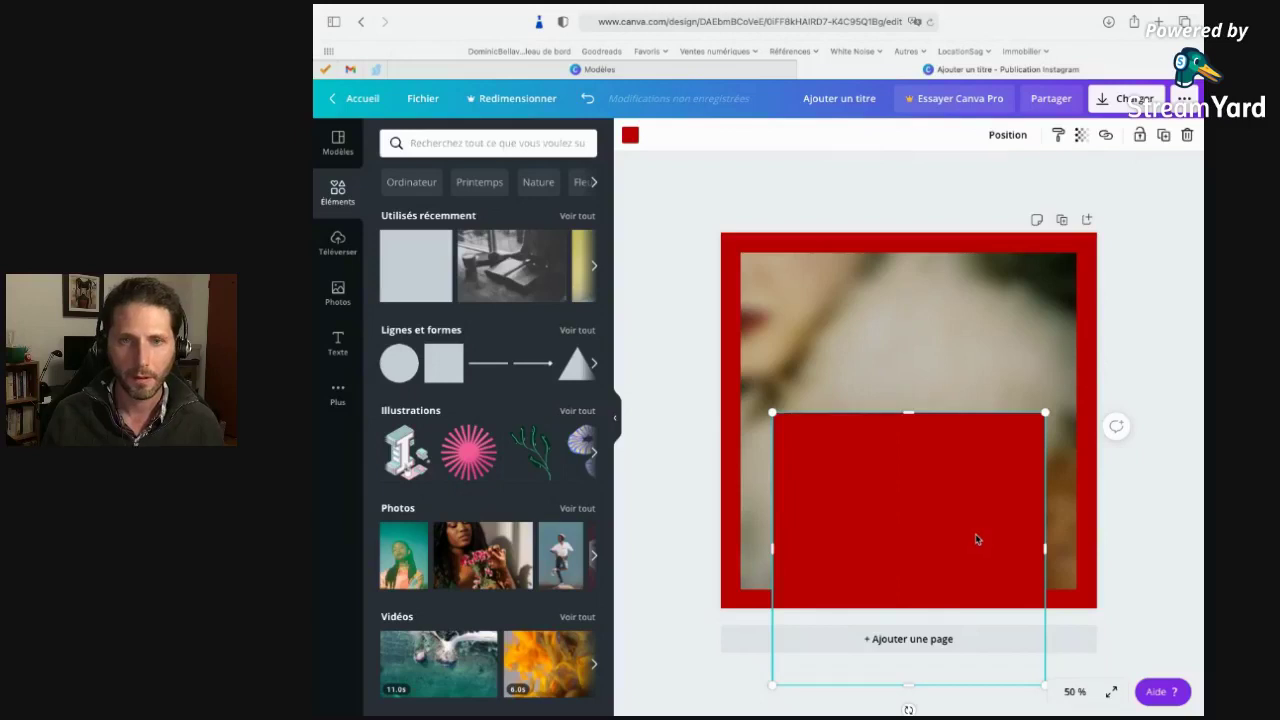
Recolour the red square with the new custom dark grey #242424 and deselect it.
{"action": "left_click", "coordinate": [630, 135]}
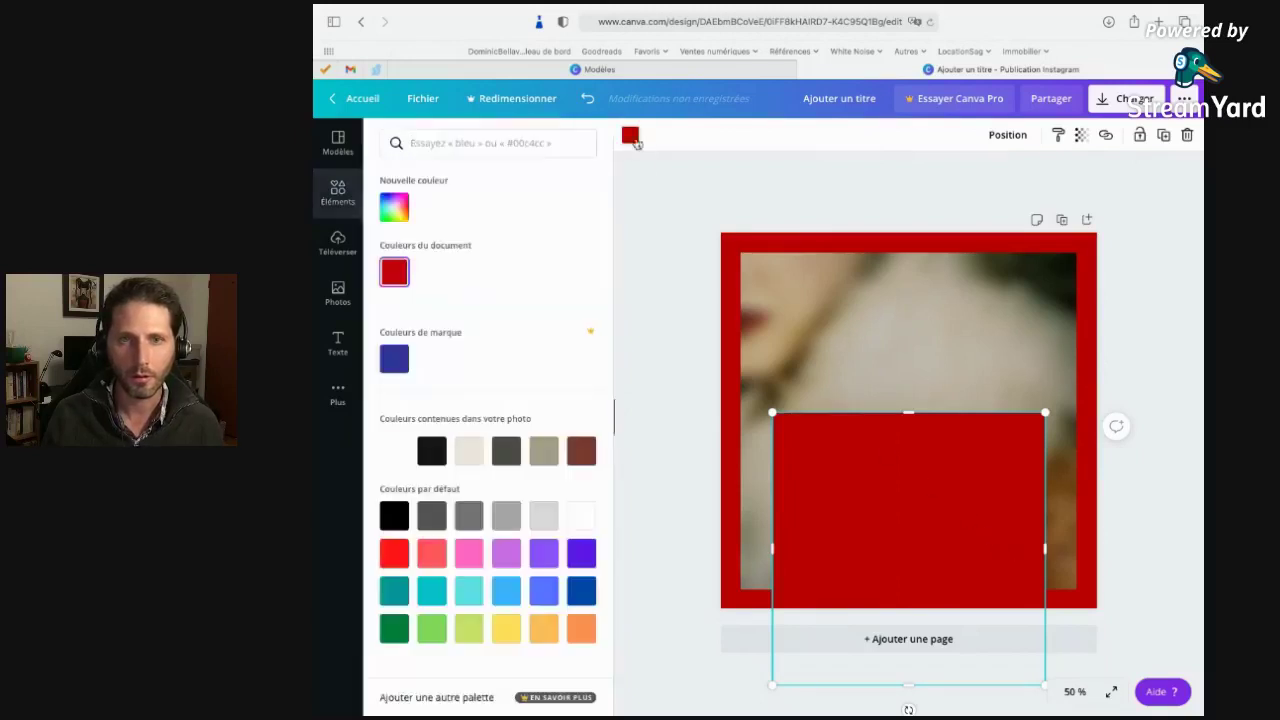
{"action": "left_click", "coordinate": [985, 264]}
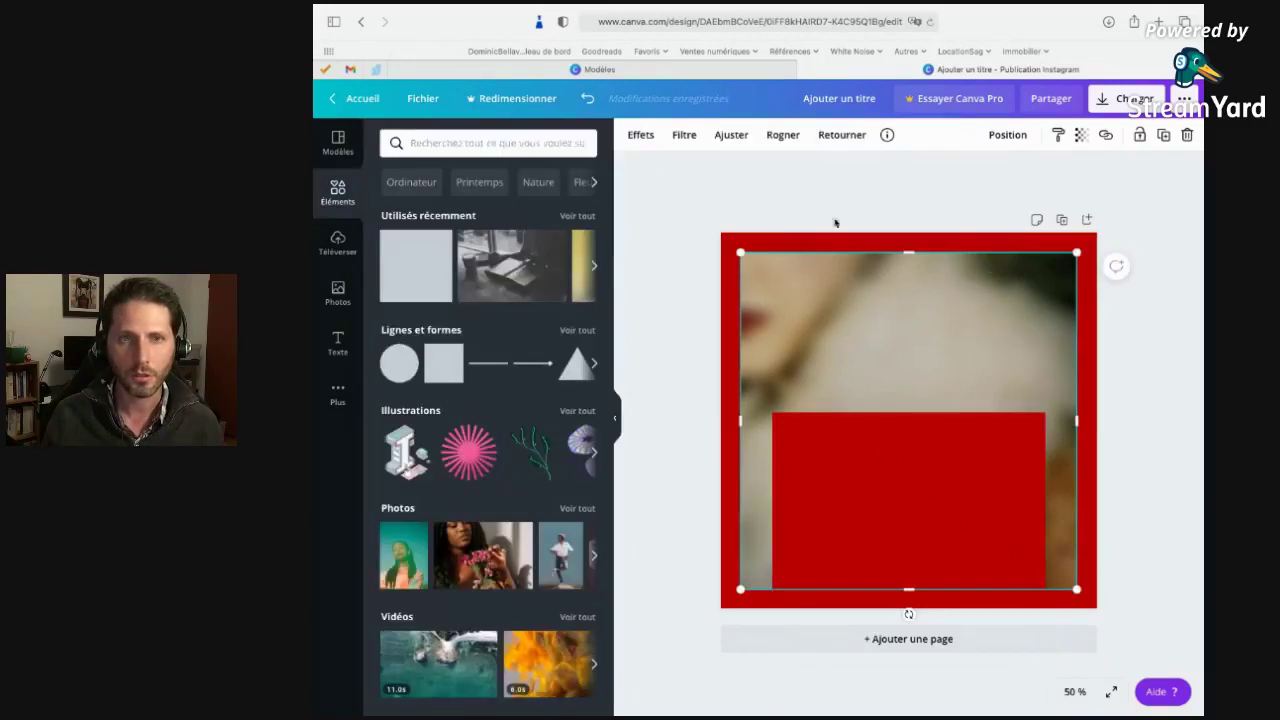
{"action": "left_click", "coordinate": [871, 491]}
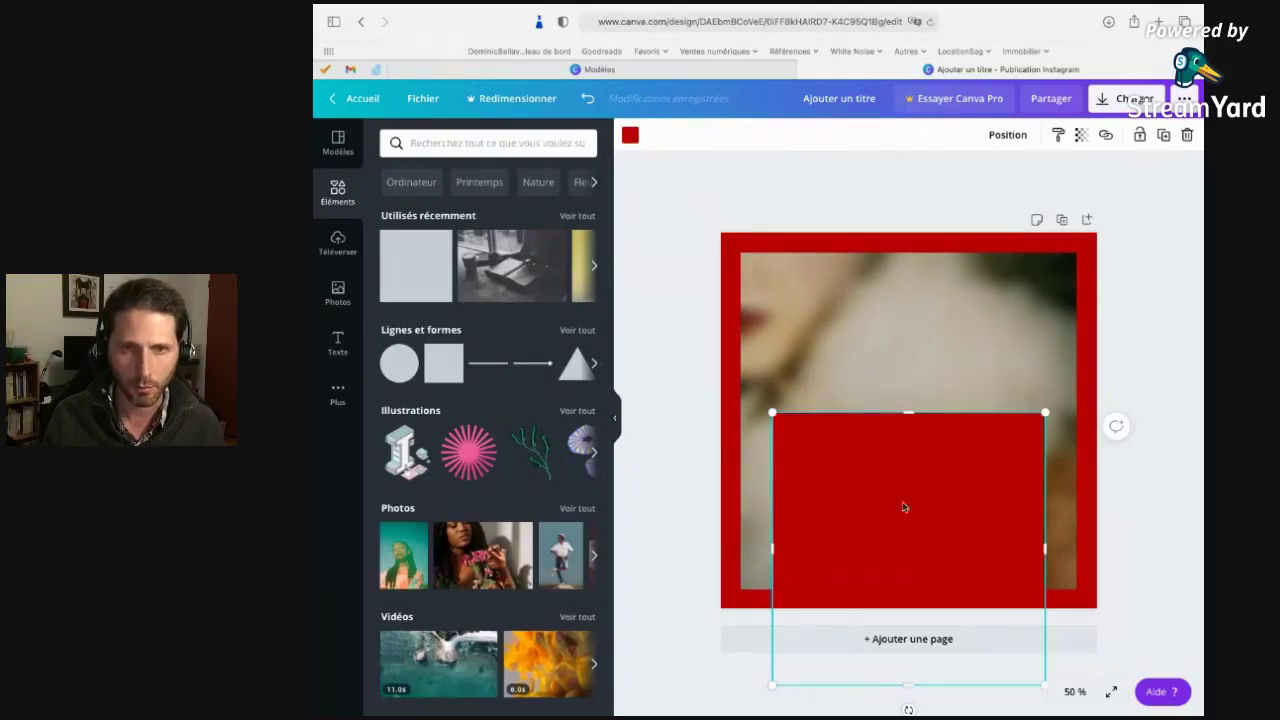
{"action": "left_click", "coordinate": [630, 136]}
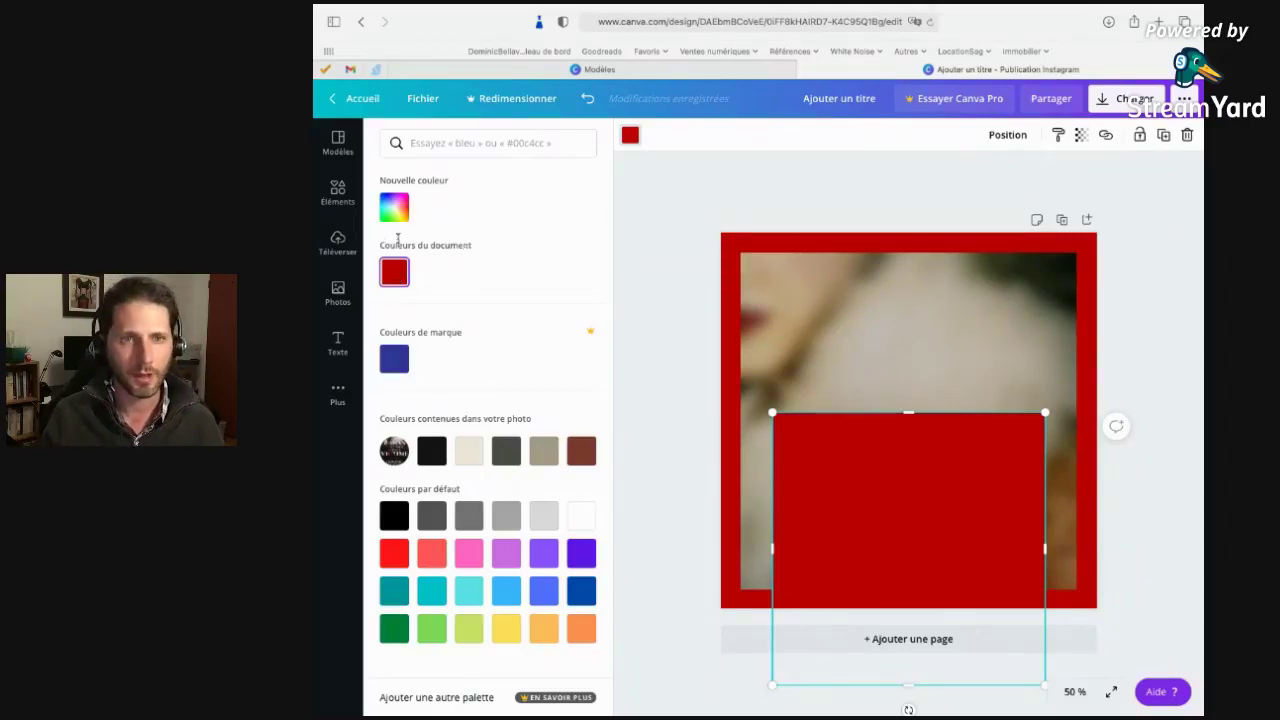
{"action": "left_click", "coordinate": [394, 207]}
{"action": "left_click_drag", "start_coordinate": [431, 278], "coordinate": [381, 309]}
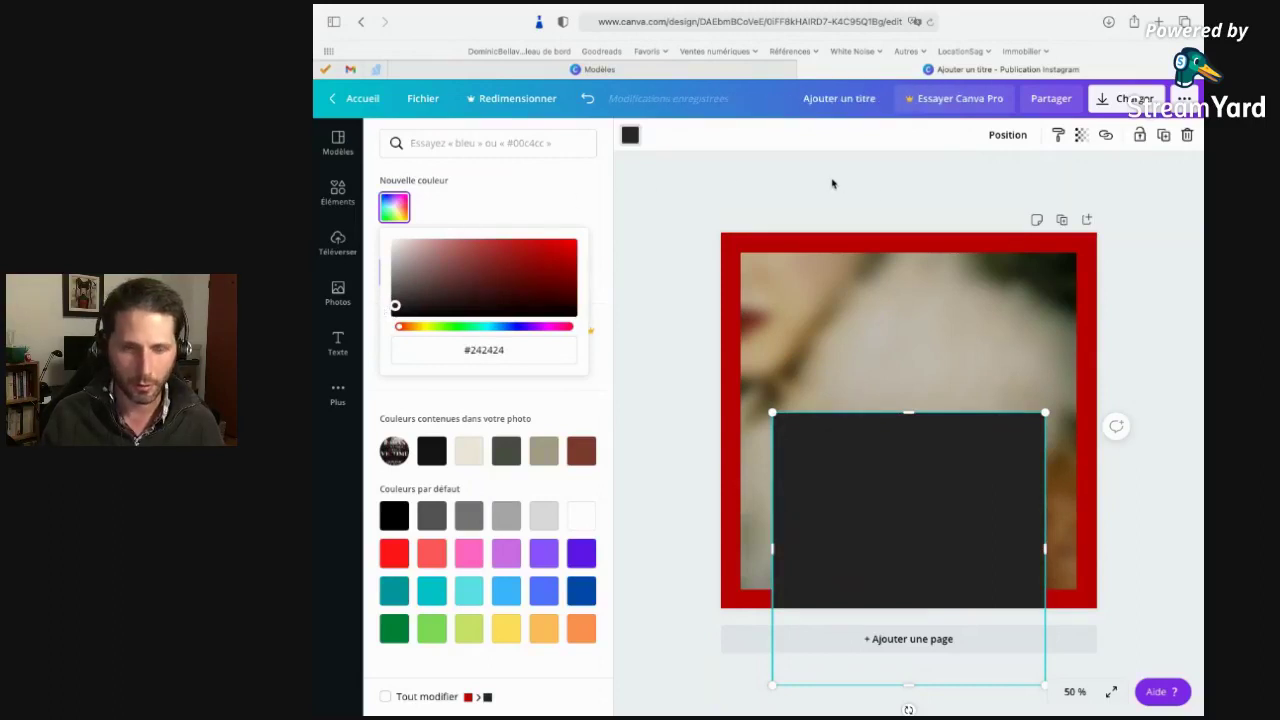
{"action": "key", "text": "Escape"}
{"action": "key", "text": "Escape"}
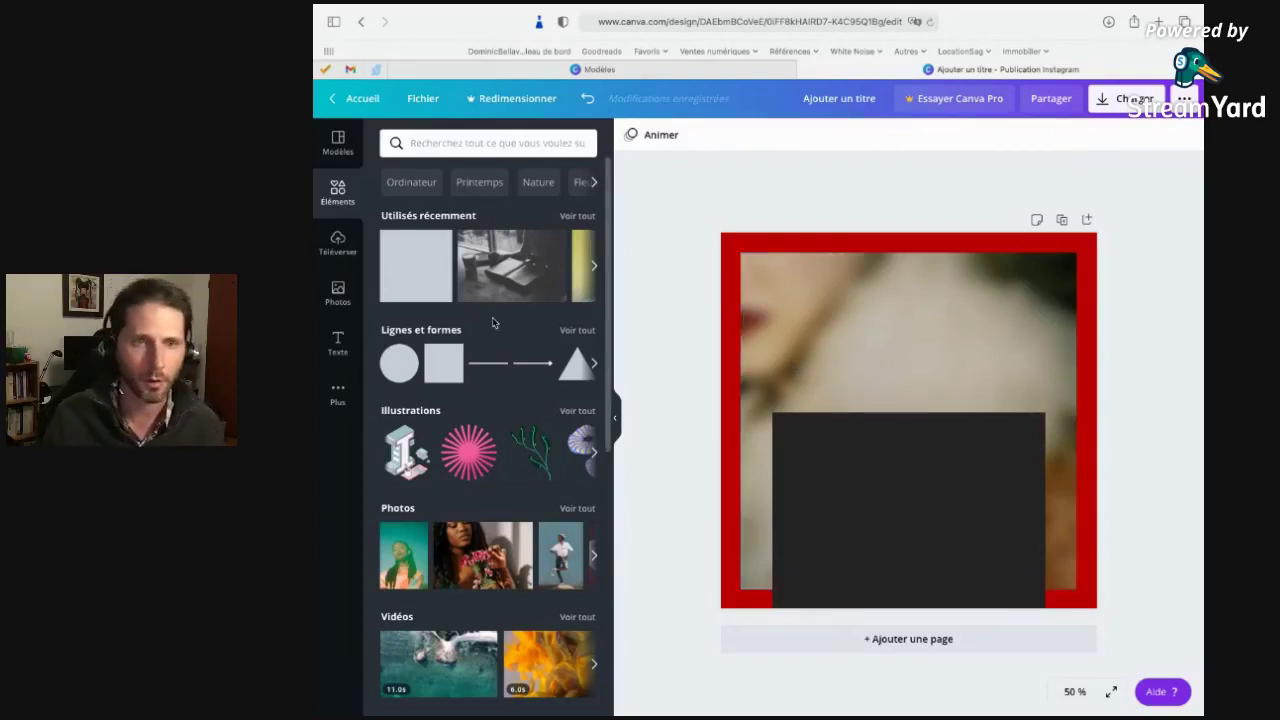
Add an "Ajouter un titre" heading, narrow its text box so it wraps onto two lines, and move it onto the dark square.
{"action": "left_click", "coordinate": [338, 343]}
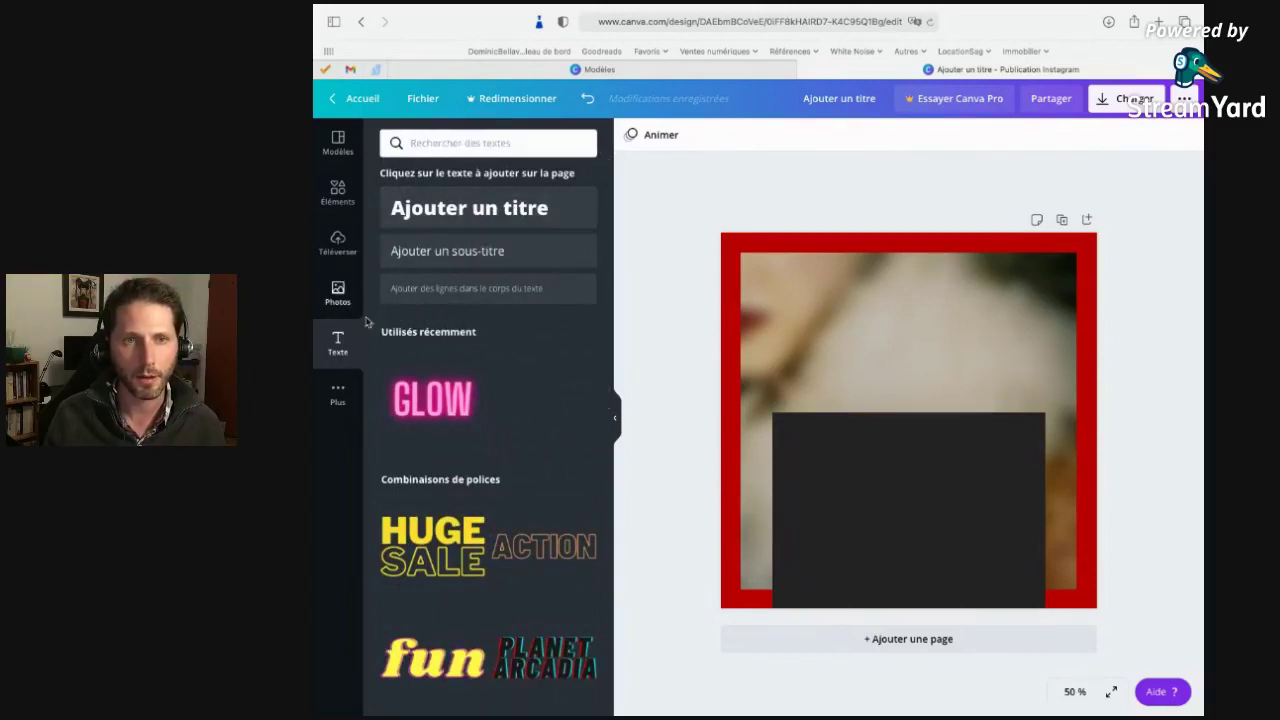
{"action": "left_click", "coordinate": [480, 212]}
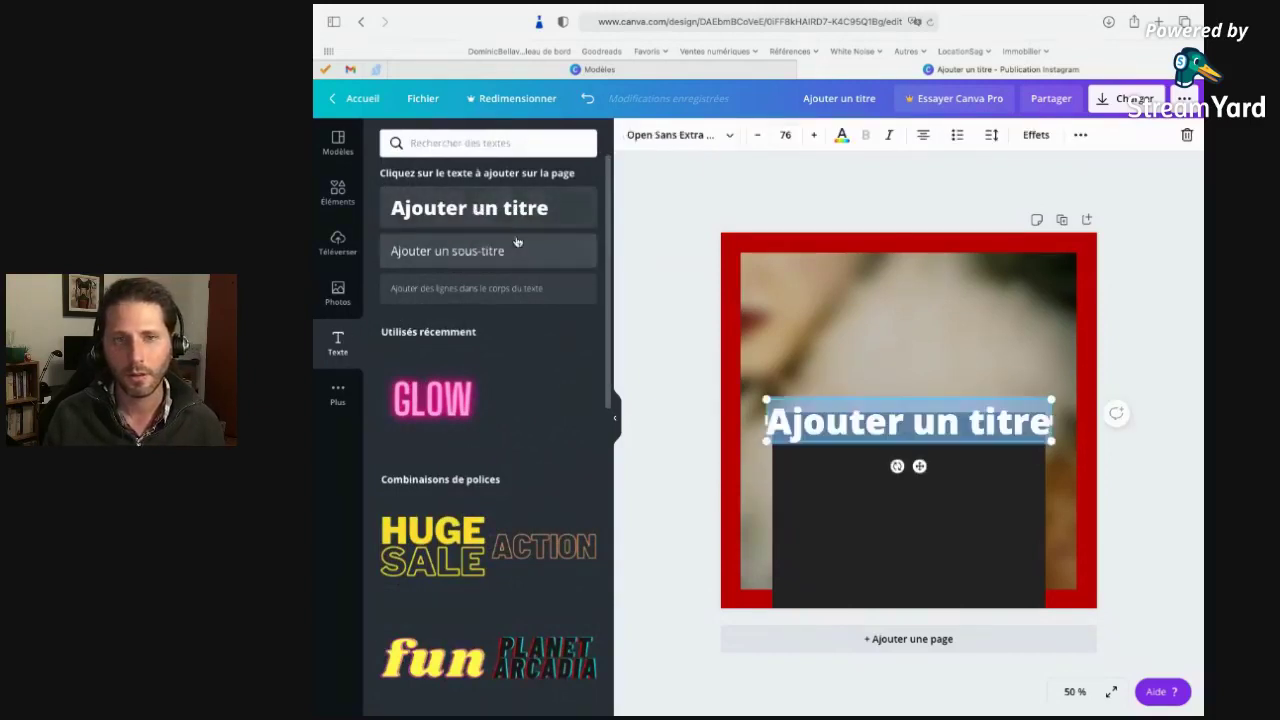
{"action": "left_click", "coordinate": [938, 430]}
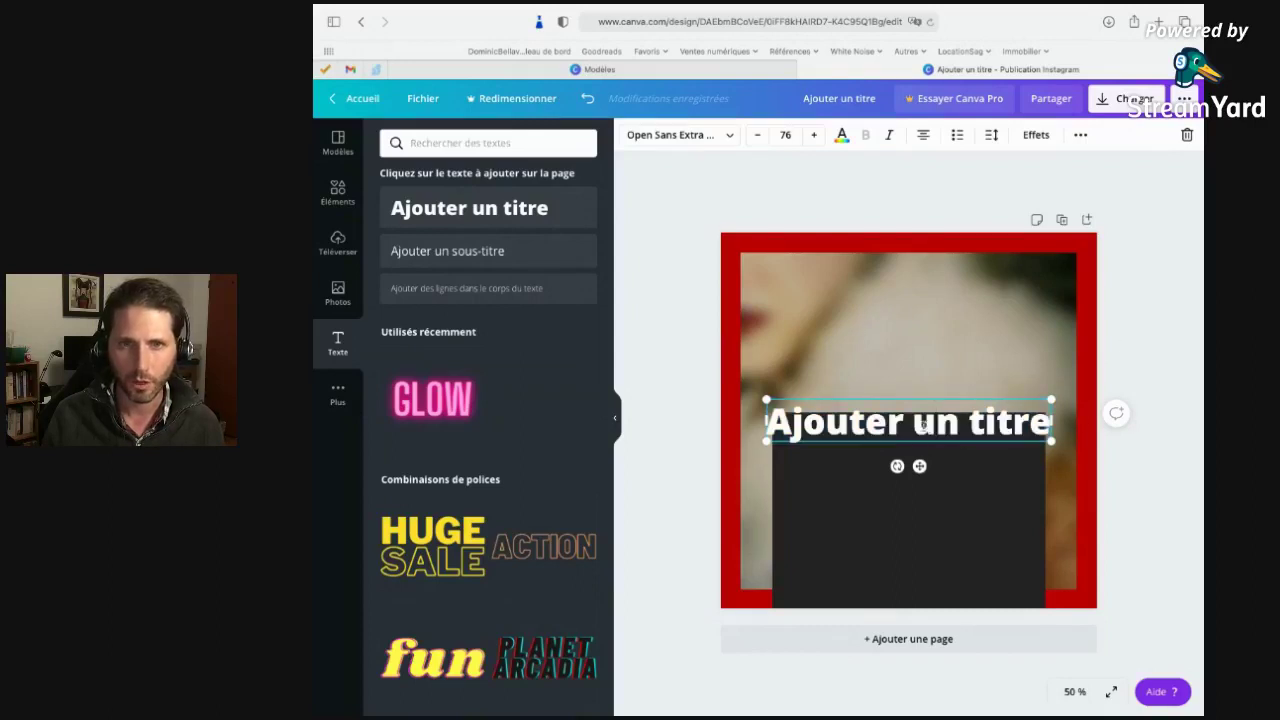
{"action": "left_click_drag", "start_coordinate": [767, 422], "coordinate": [787, 456]}
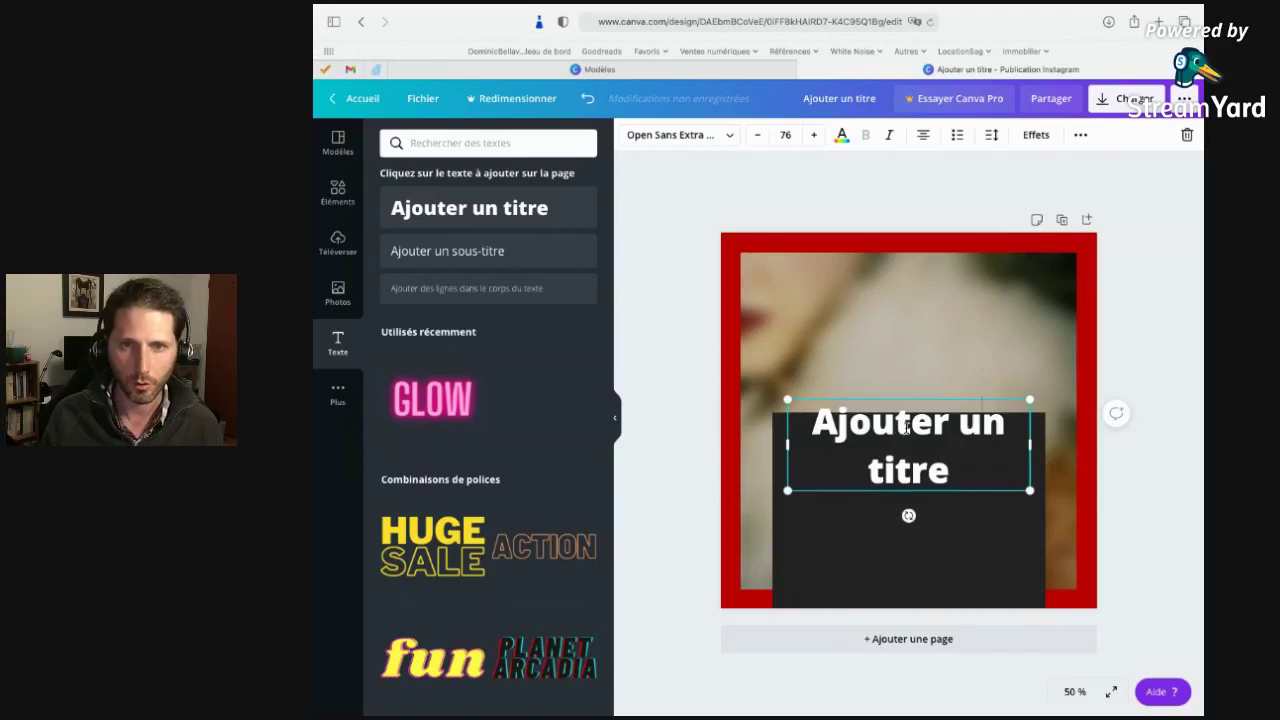
{"action": "left_click", "coordinate": [949, 526]}
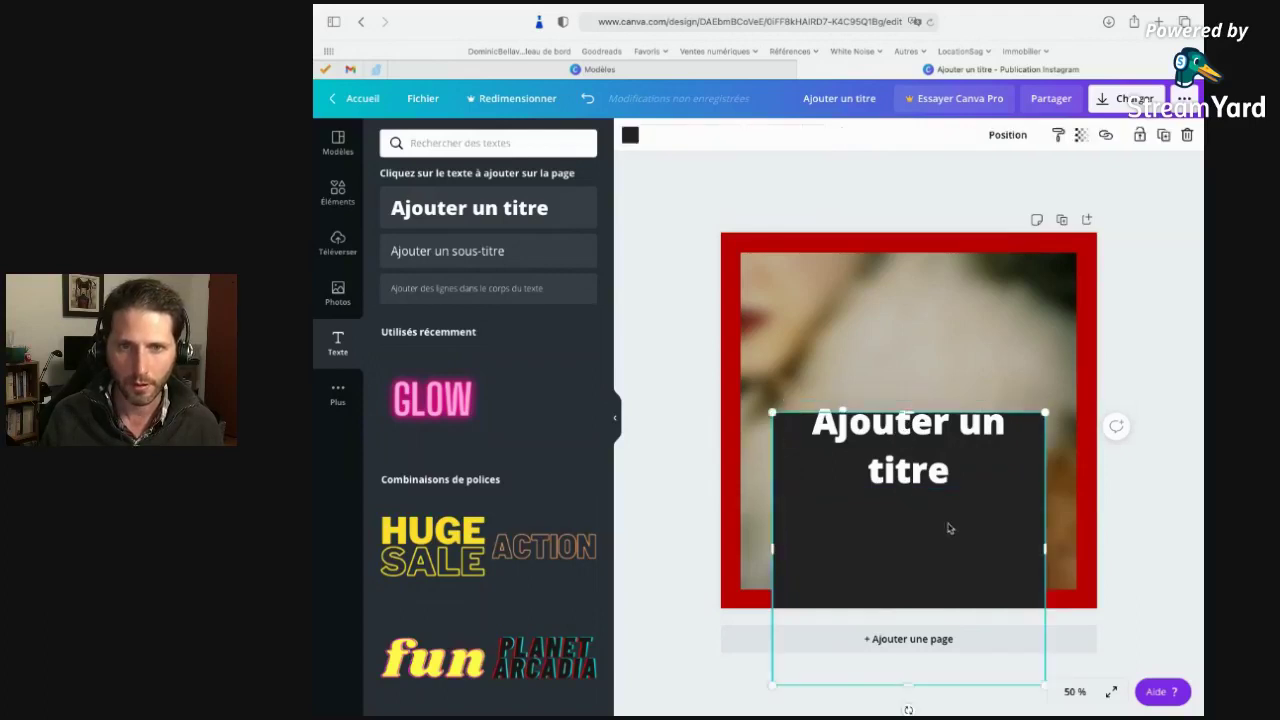
{"action": "left_click", "coordinate": [925, 460]}
{"action": "left_click_drag", "start_coordinate": [922, 468], "coordinate": [923, 527]}
Try moving the dark square upward behind the heading and undo the move.
{"action": "left_click", "coordinate": [885, 441]}
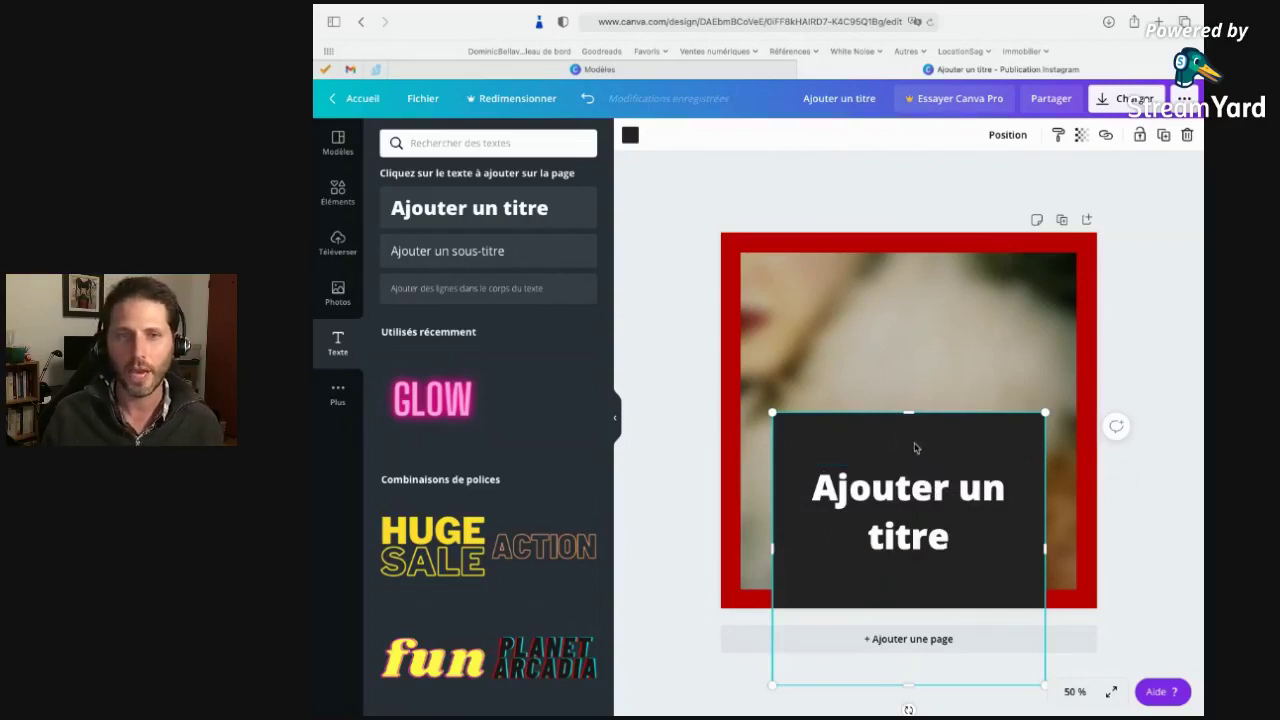
{"action": "left_click_drag", "start_coordinate": [914, 448], "coordinate": [889, 400]}
{"action": "key", "text": "super+z"}
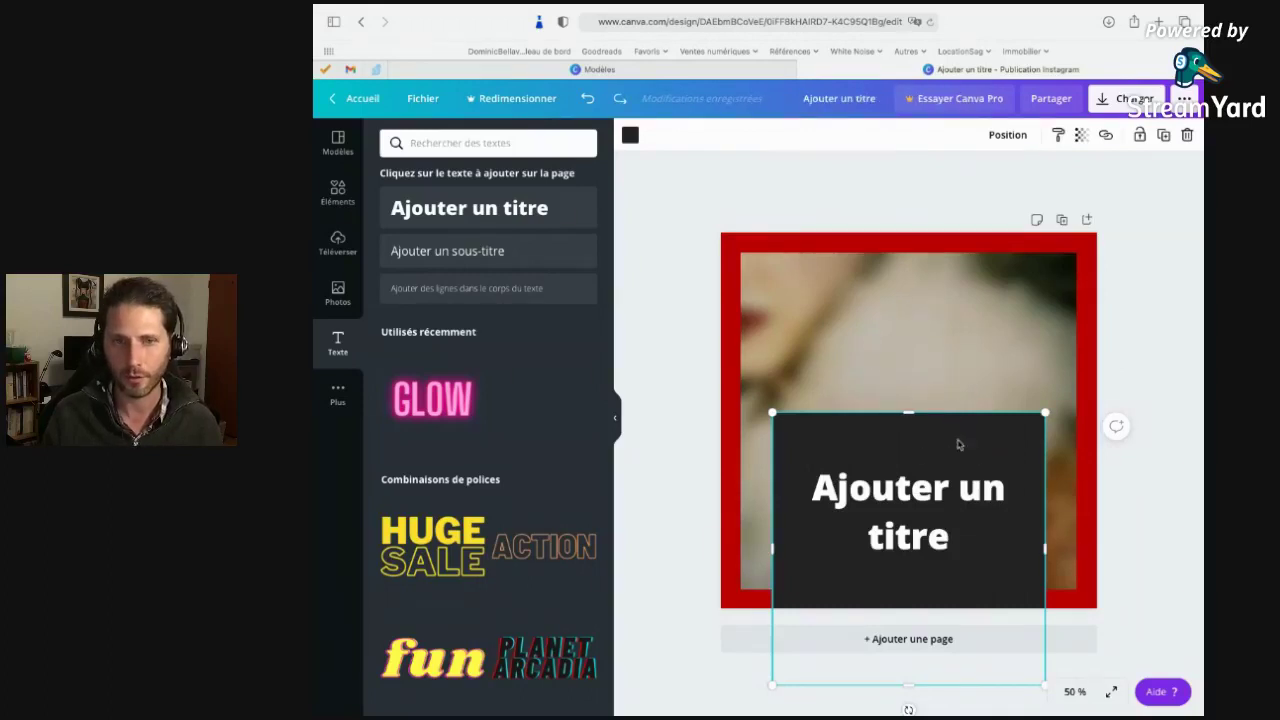
Lock the dark square in place and test the lock by trying to move the square.
{"action": "left_click", "coordinate": [1140, 140]}
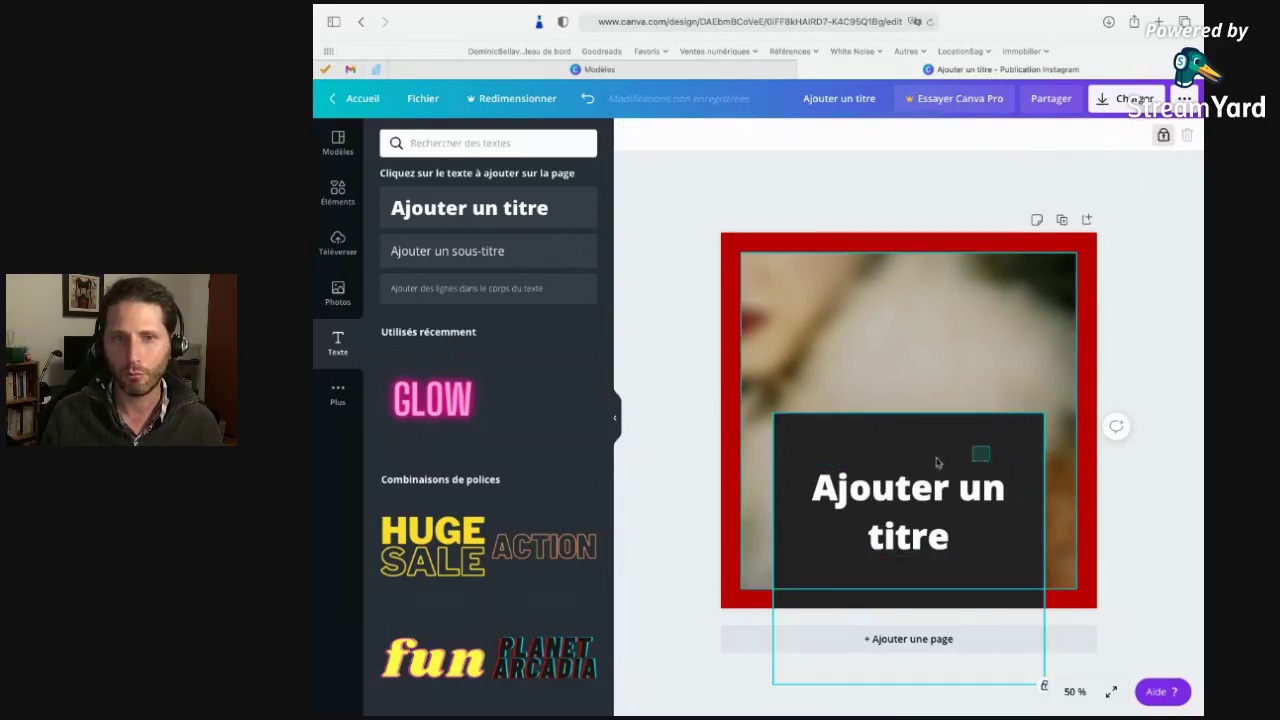
{"action": "left_click_drag", "start_coordinate": [960, 438], "coordinate": [856, 436]}
{"action": "key", "text": "super+z"}
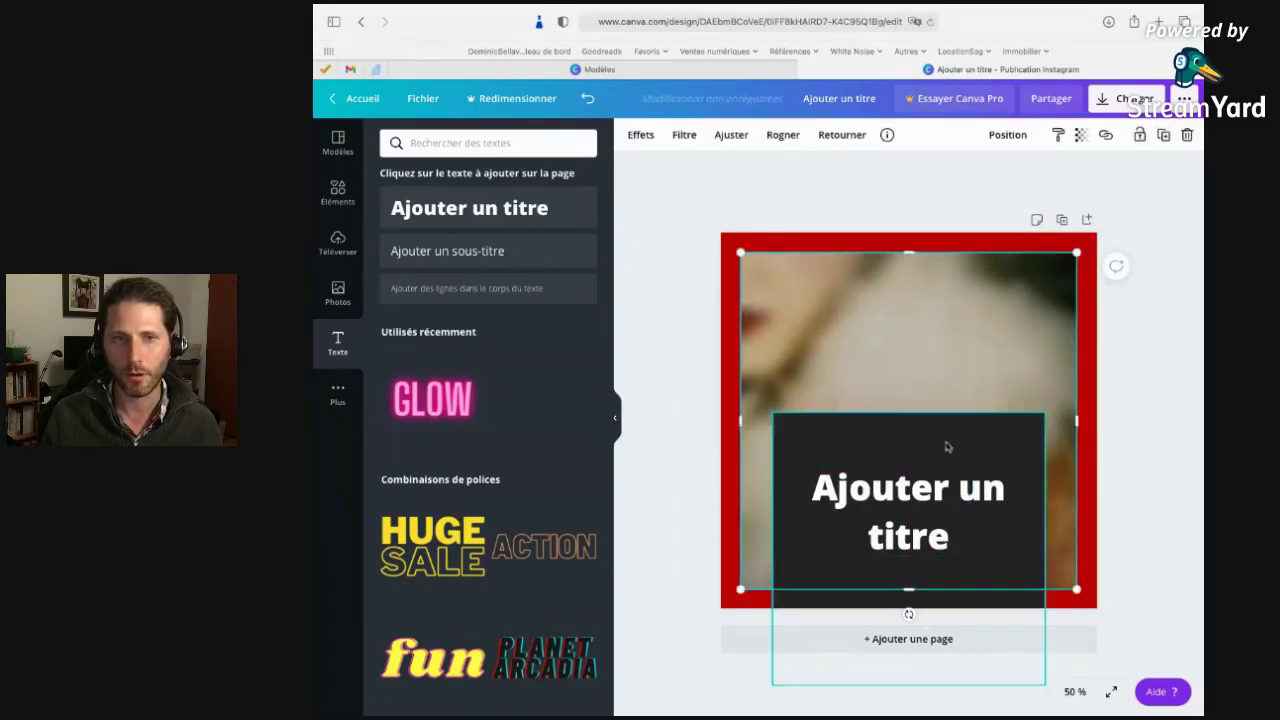
Lock the blurred background photo in place and check the lock on the elements.
{"action": "left_click", "coordinate": [1140, 136]}
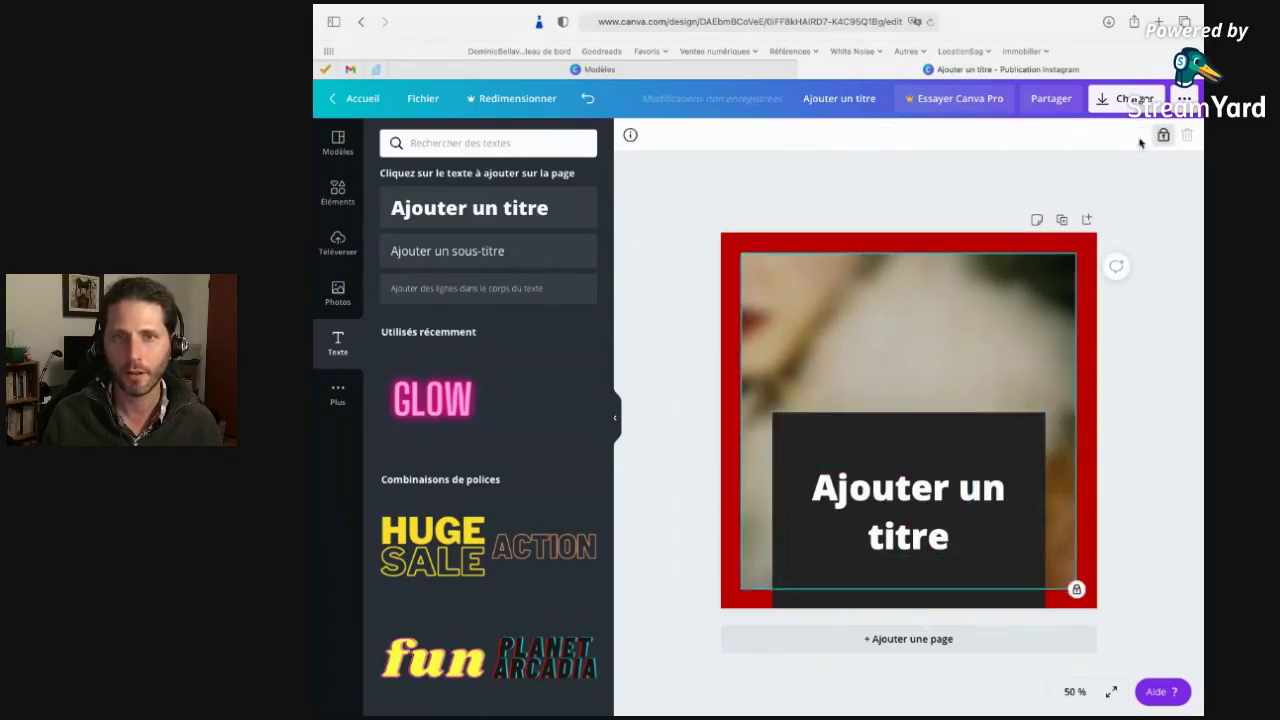
{"action": "left_click", "coordinate": [875, 446]}
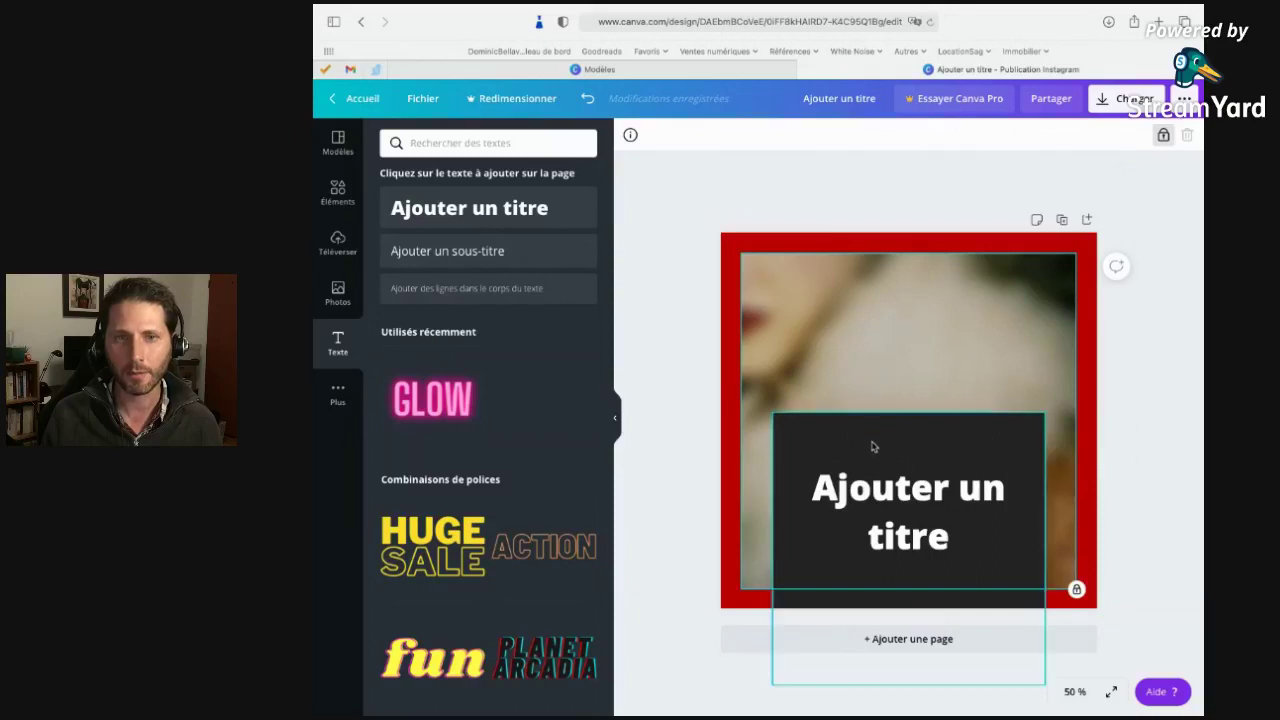
{"action": "left_click", "coordinate": [960, 360]}
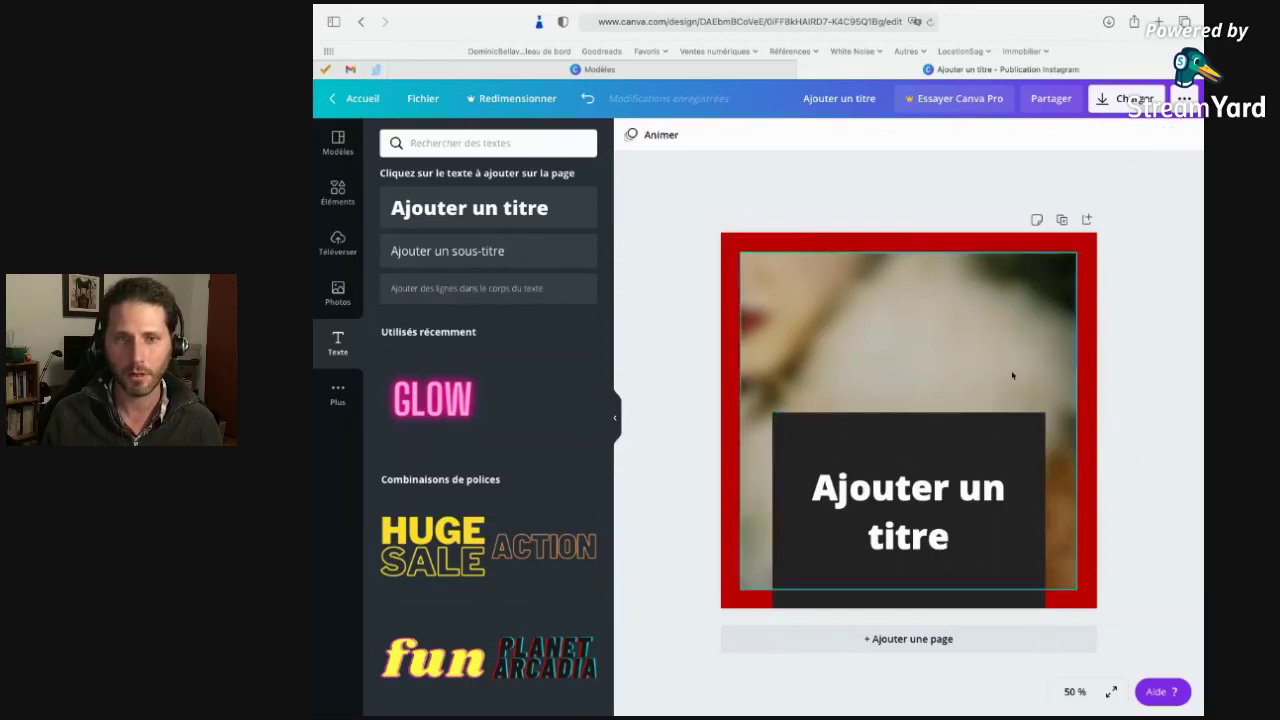
Replace the heading's placeholder text with "SALON DU LIVRE DE QUÉBEC" and deselect it.
{"action": "left_click", "coordinate": [938, 530]}
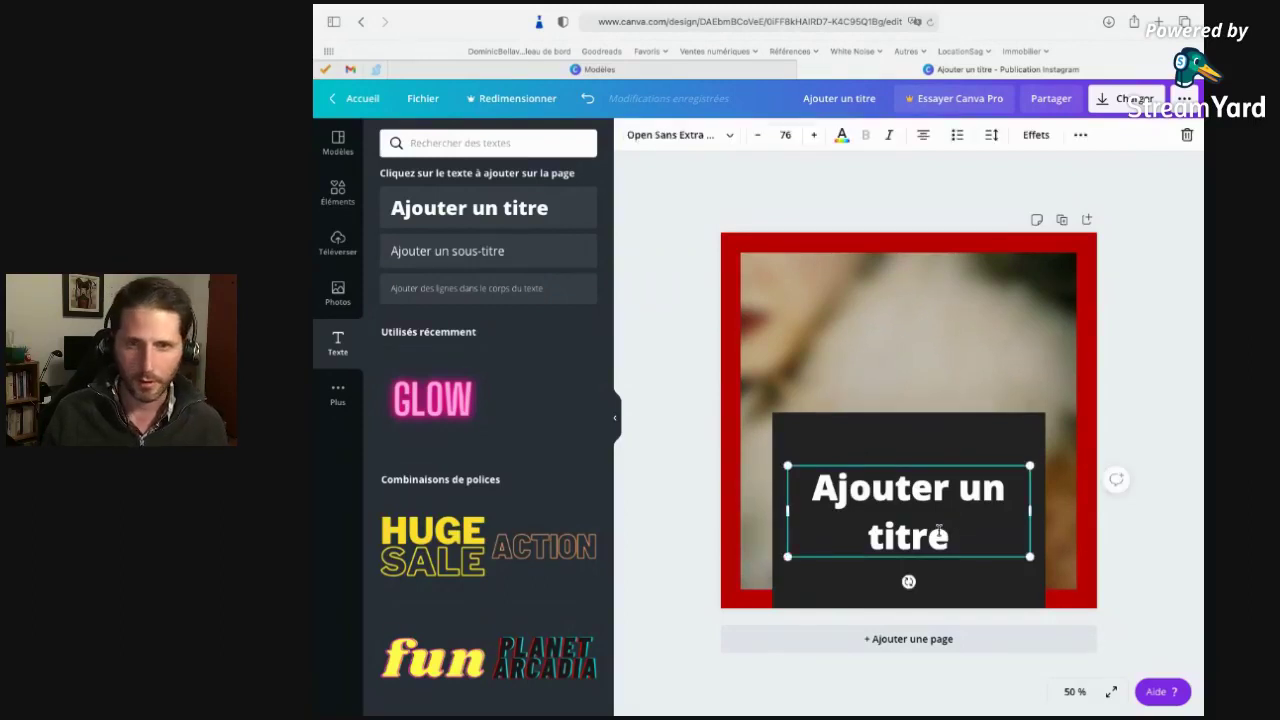
{"action": "left_click", "coordinate": [943, 484]}
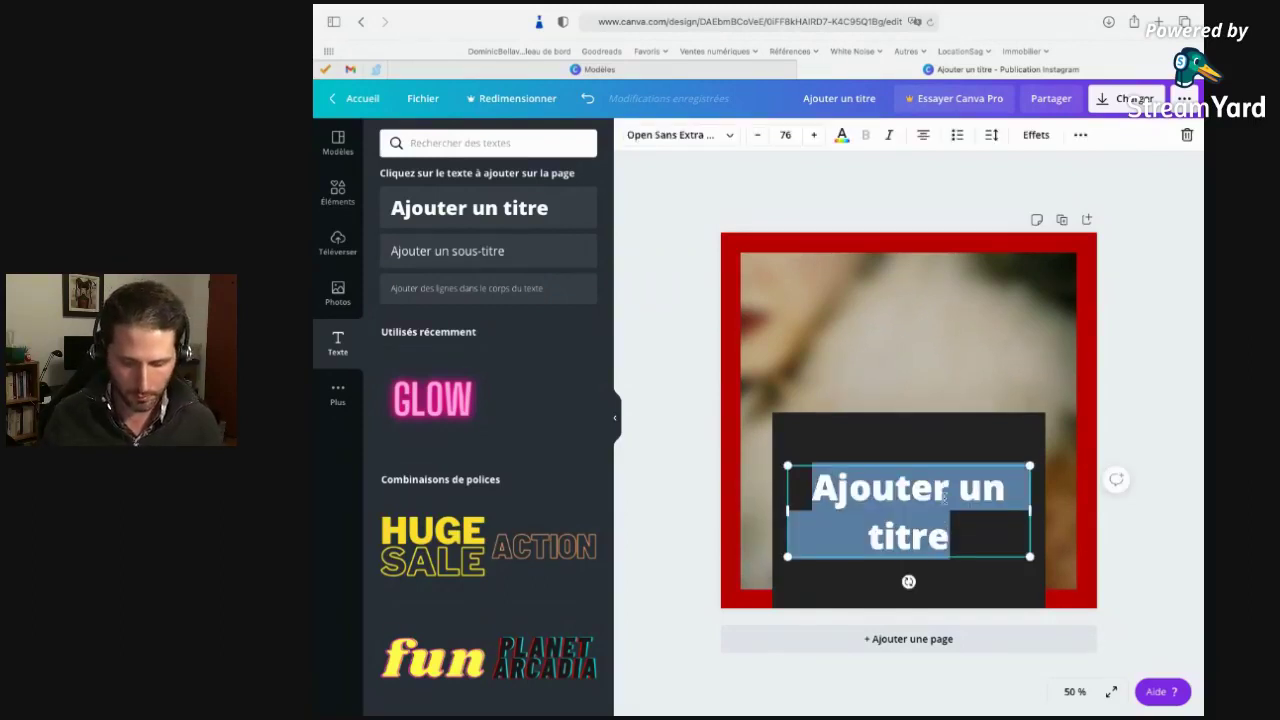
{"action": "type", "text": "SA"}
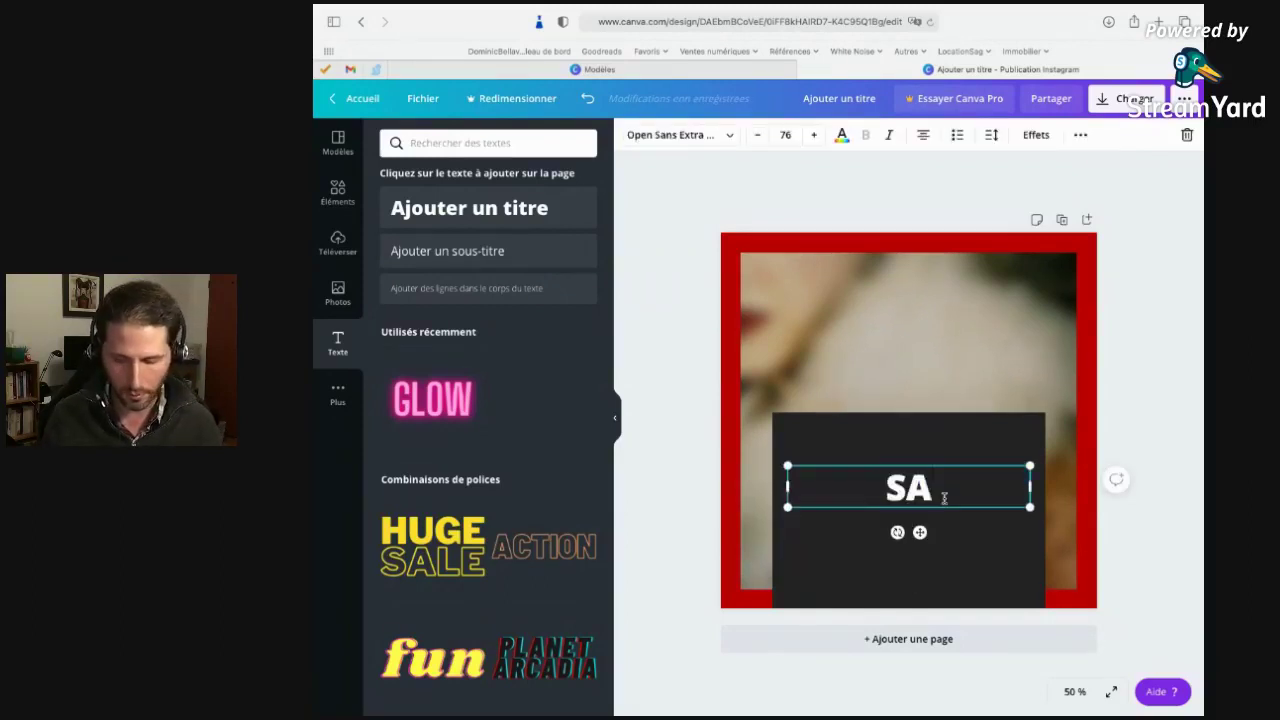
{"action": "type", "text": "LON DU LIVRE DE QUÉBEC"}
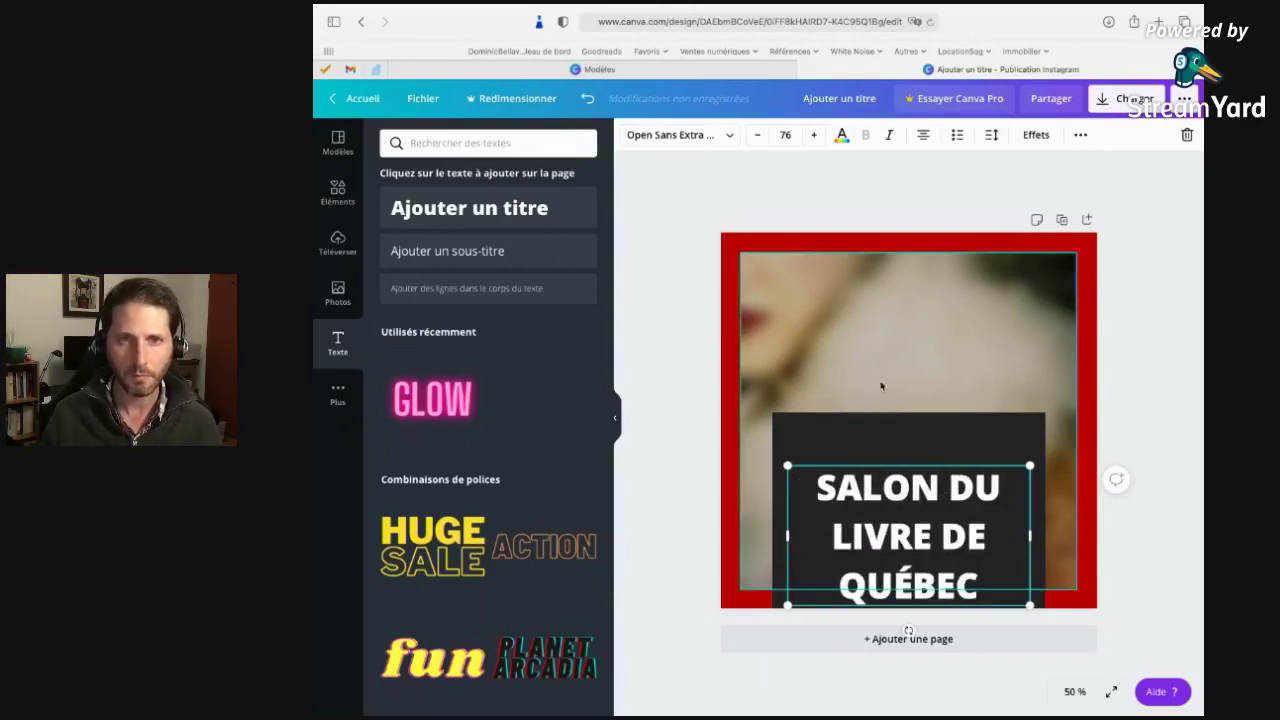
{"action": "left_click", "coordinate": [808, 209]}
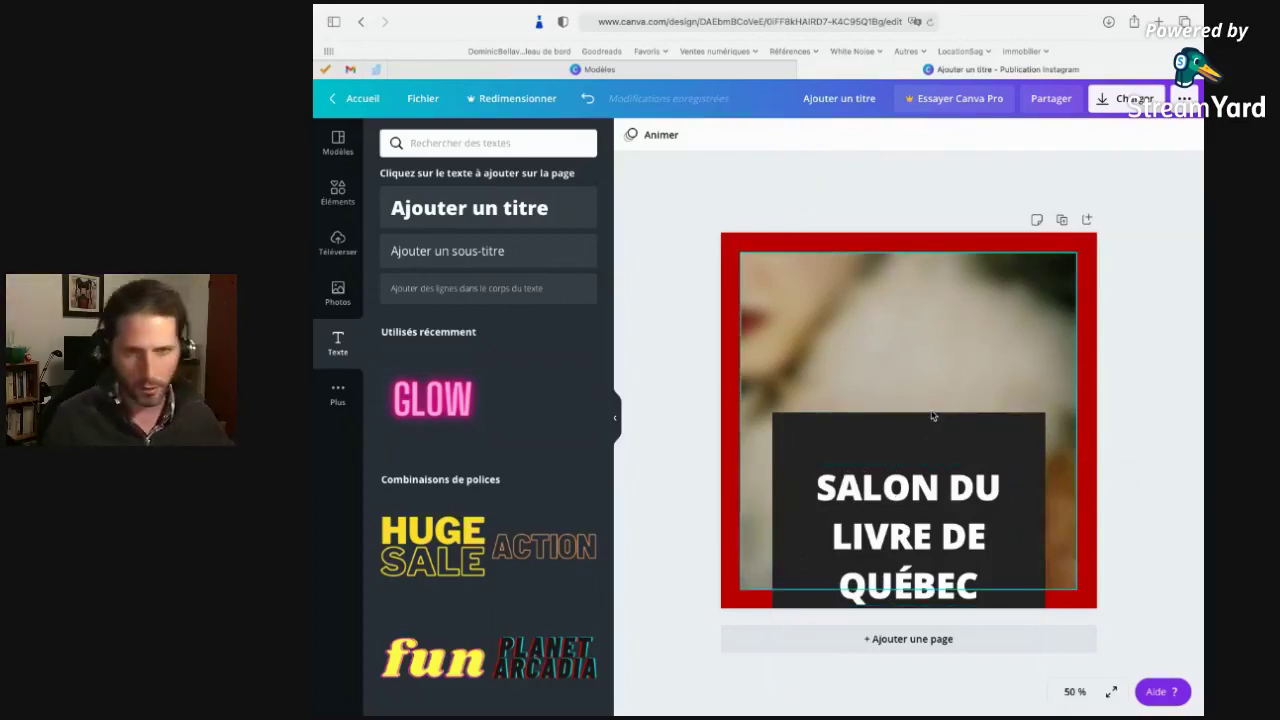
Look at the font choices for the heading and set its font size to 38.
{"action": "left_click", "coordinate": [958, 535]}
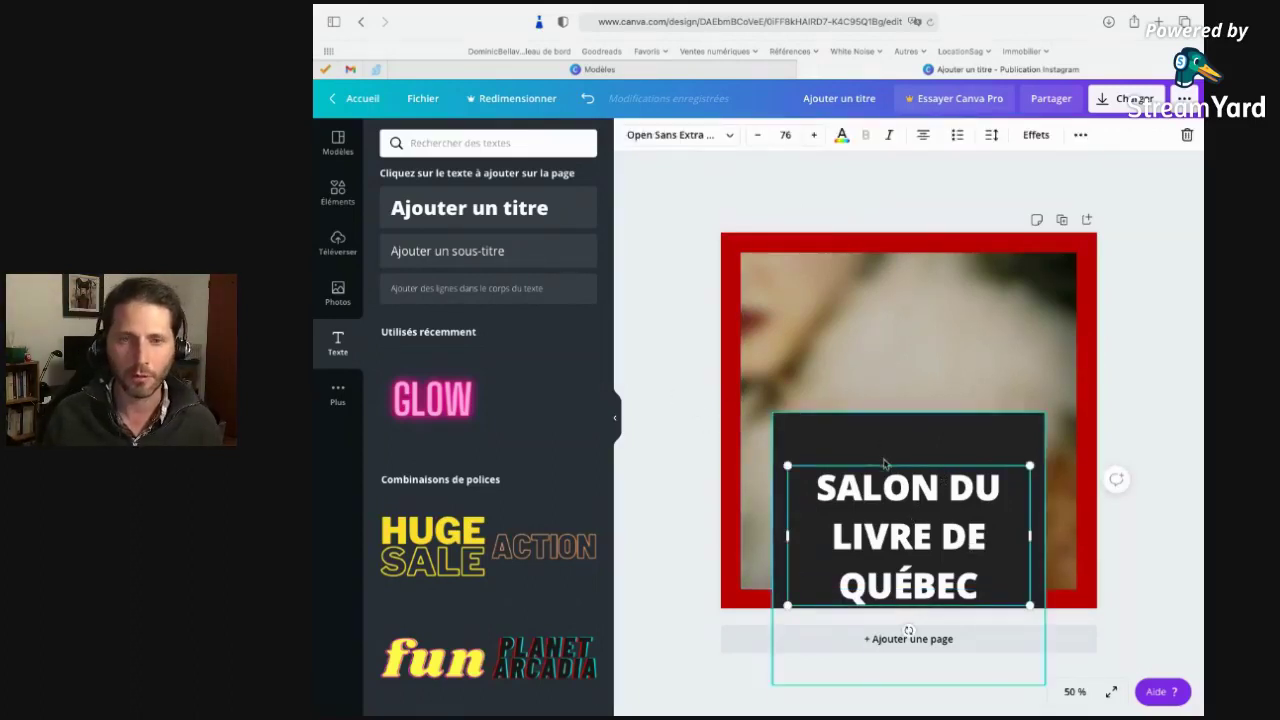
{"action": "left_click", "coordinate": [732, 137]}
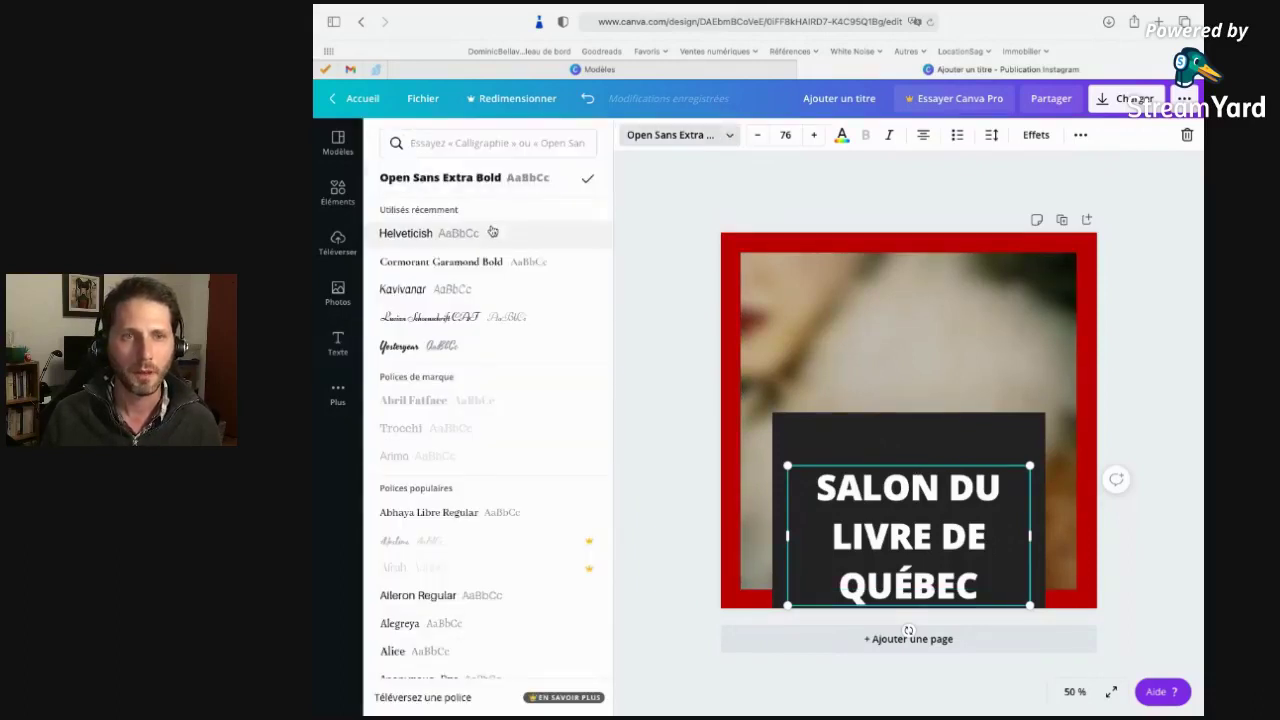
{"action": "left_click", "coordinate": [705, 136]}
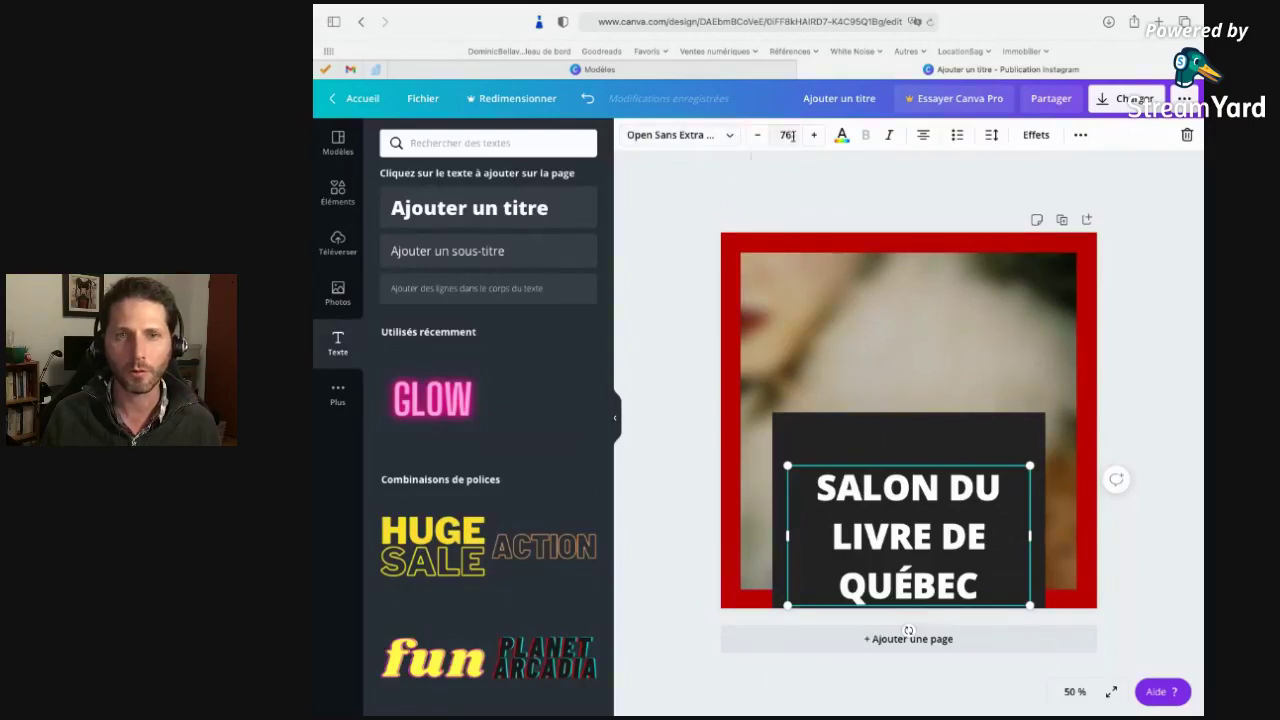
{"action": "left_click", "coordinate": [792, 136]}
{"action": "type", "text": "38"}
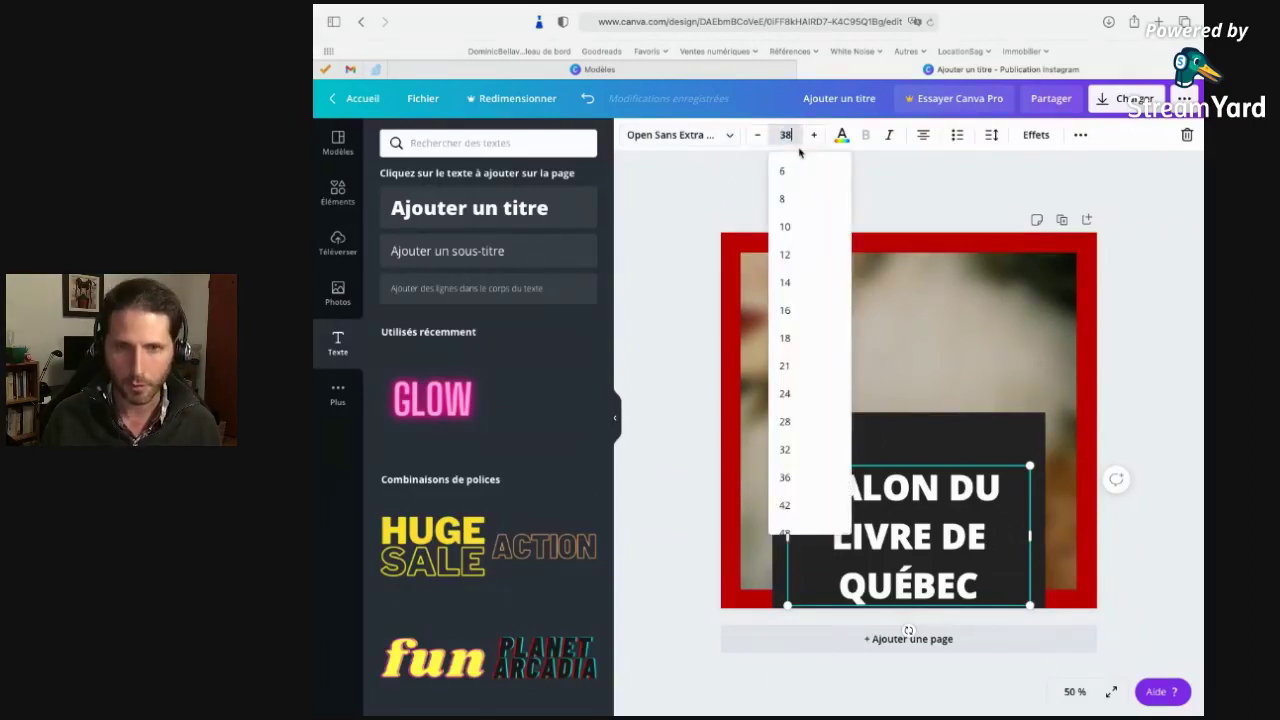
{"action": "key", "text": "Return"}
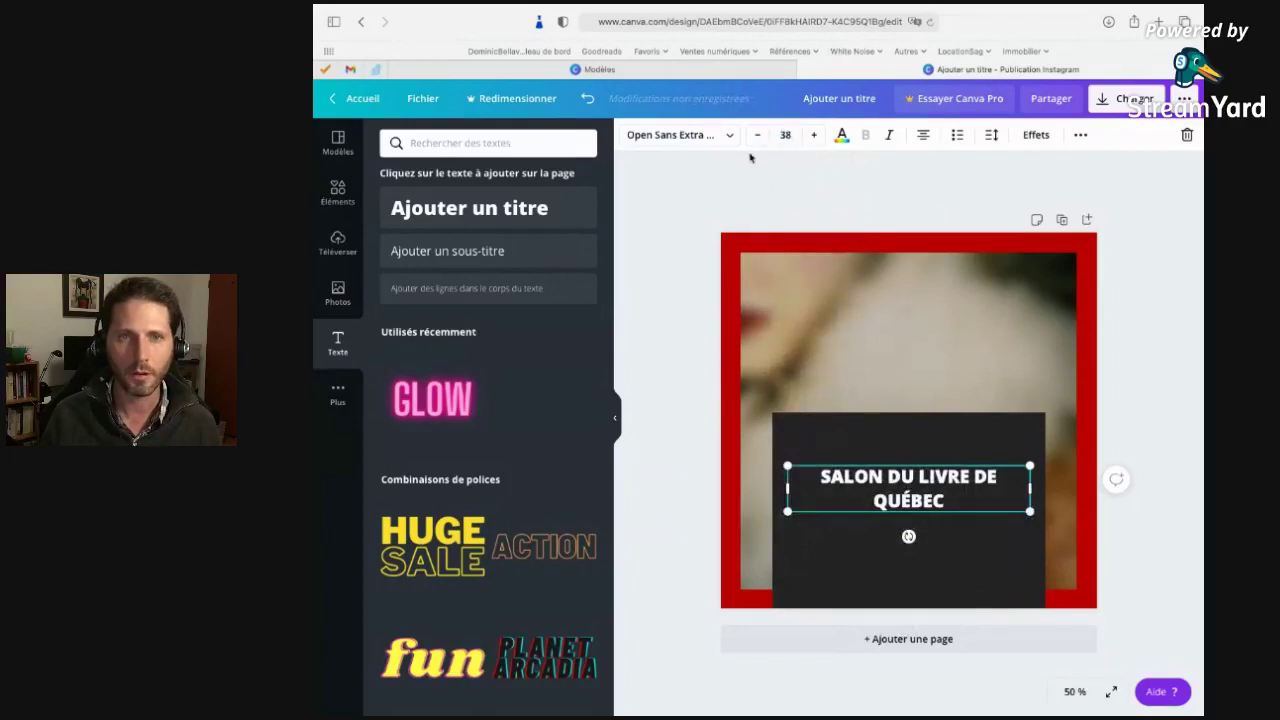
Search the fonts for BEBAS, try Bebas Neue Cyrillic, and apply Bebas Neue to the heading.
{"action": "left_click", "coordinate": [729, 135]}
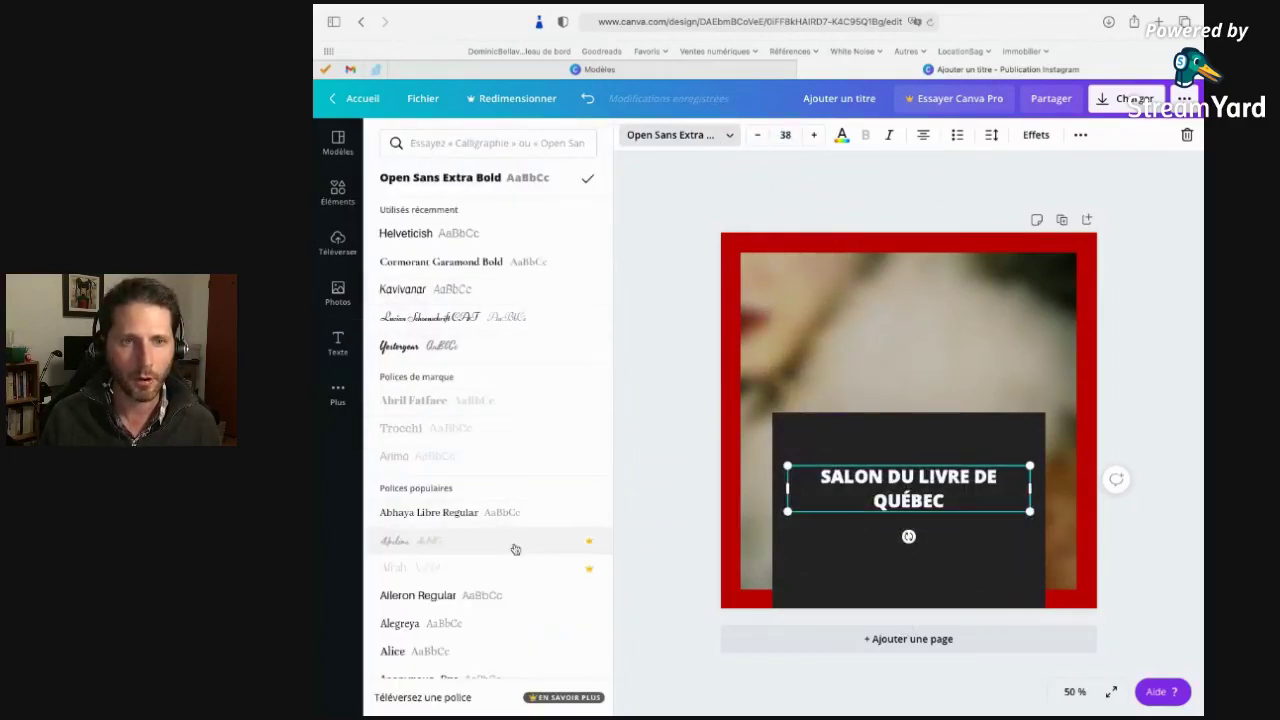
{"action": "scroll", "coordinate": [514, 578], "scroll_direction": "down", "scroll_amount": 2}
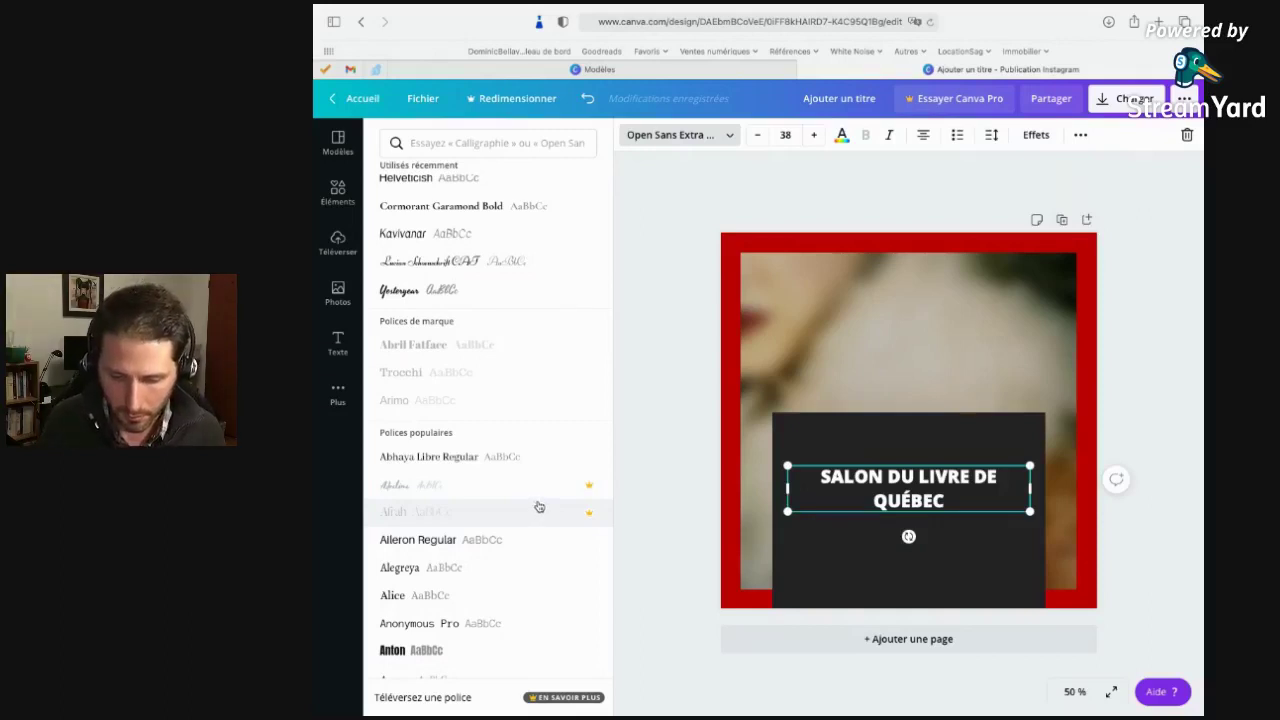
{"action": "left_click", "coordinate": [486, 143]}
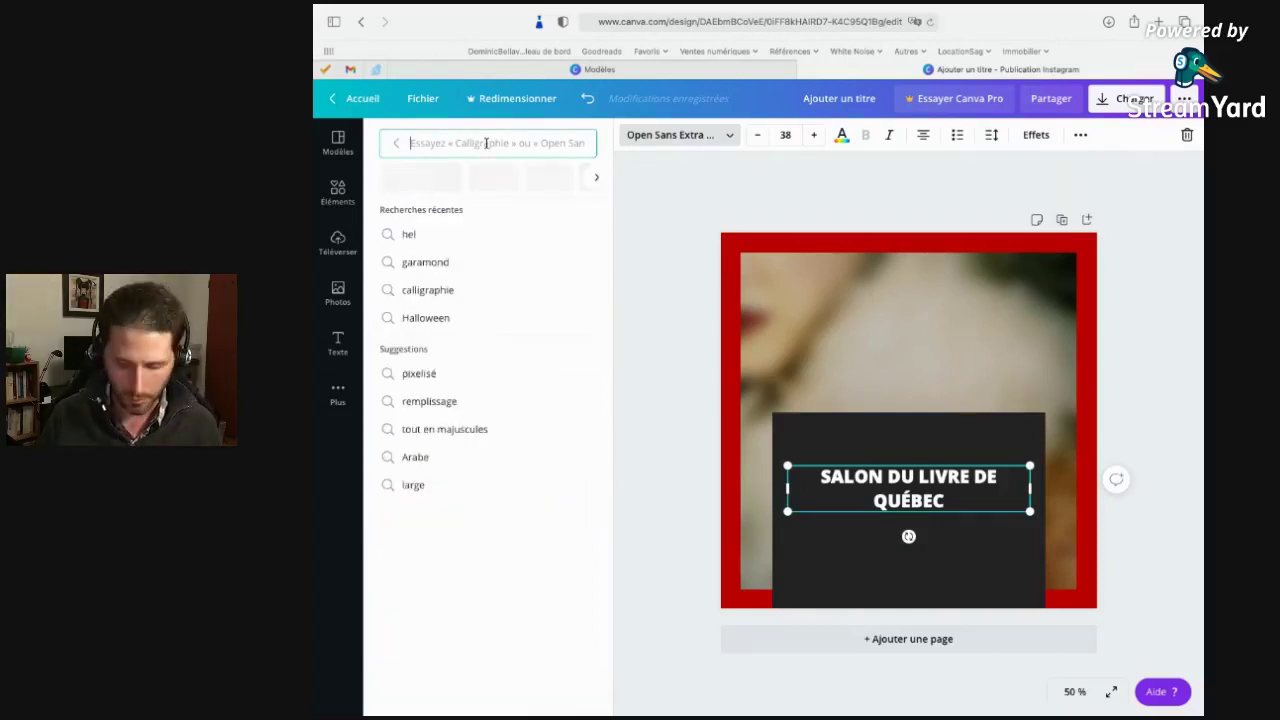
{"action": "type", "text": "BEBAS"}
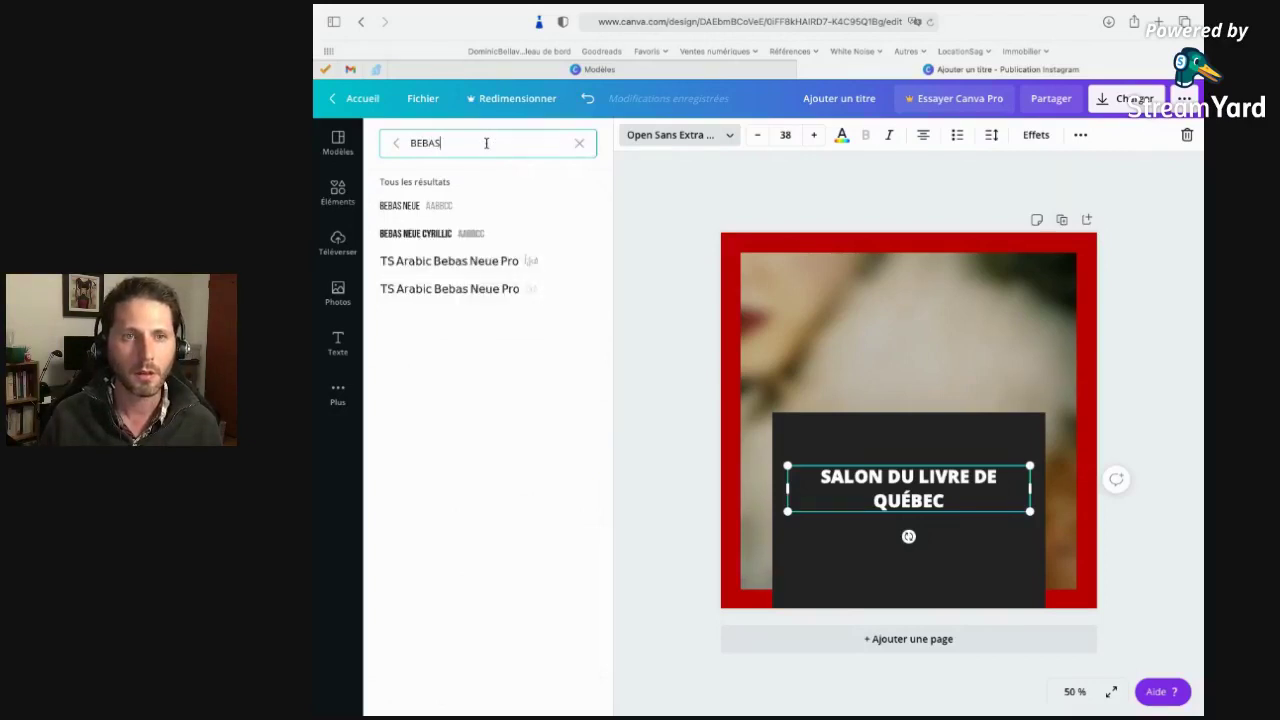
{"action": "left_click", "coordinate": [467, 235]}
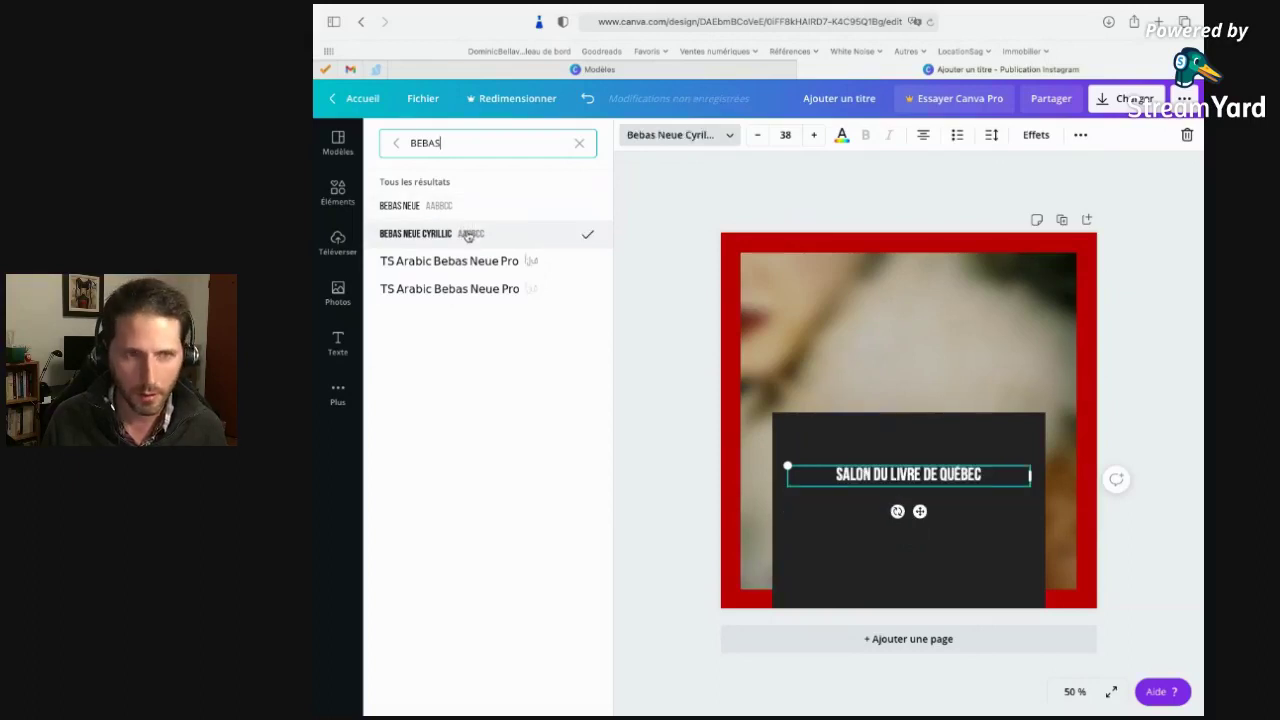
{"action": "left_click", "coordinate": [457, 212]}
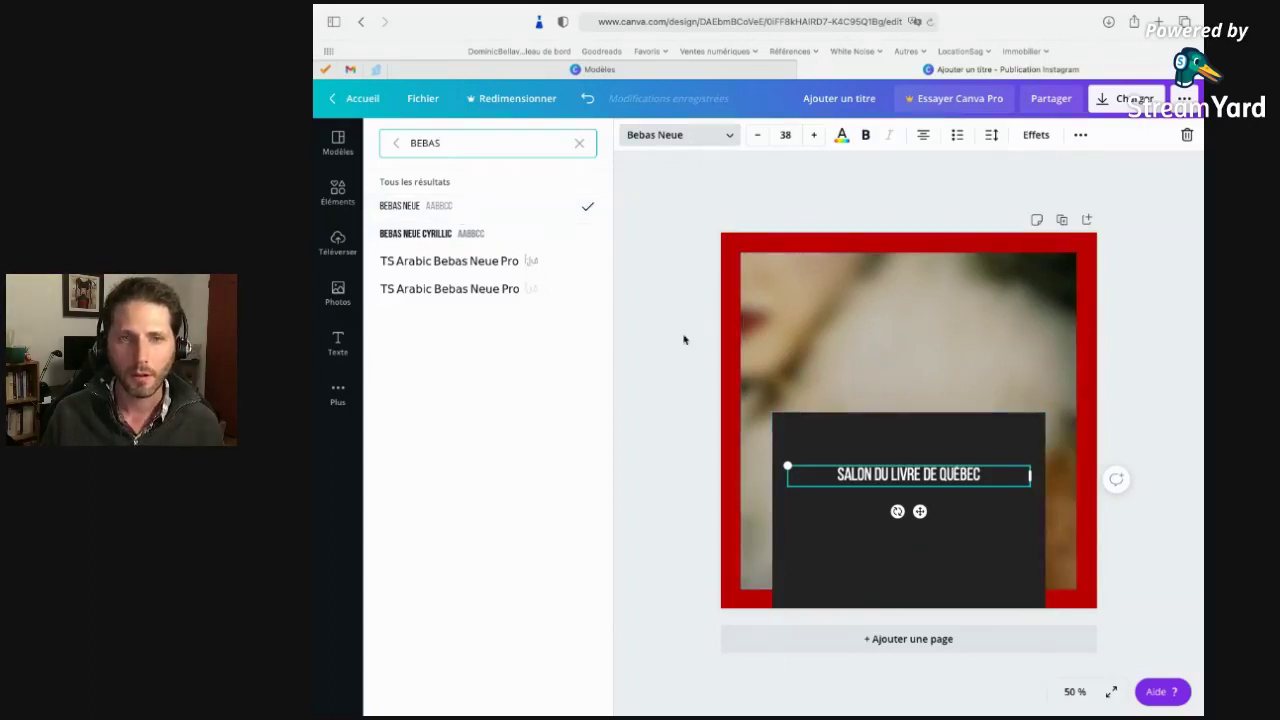
{"action": "key", "text": "Escape"}
{"action": "key", "text": "Escape"}
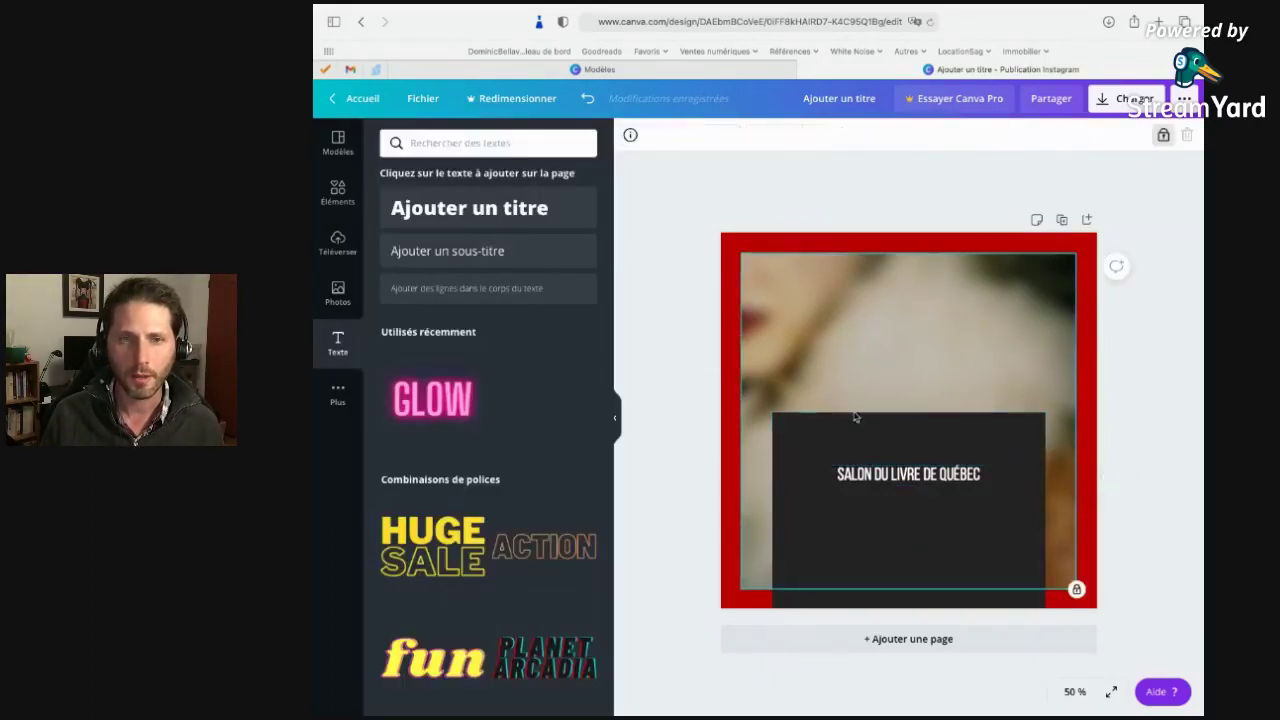
Set the heading's font size to 72 and deselect it.
{"action": "left_click", "coordinate": [860, 482]}
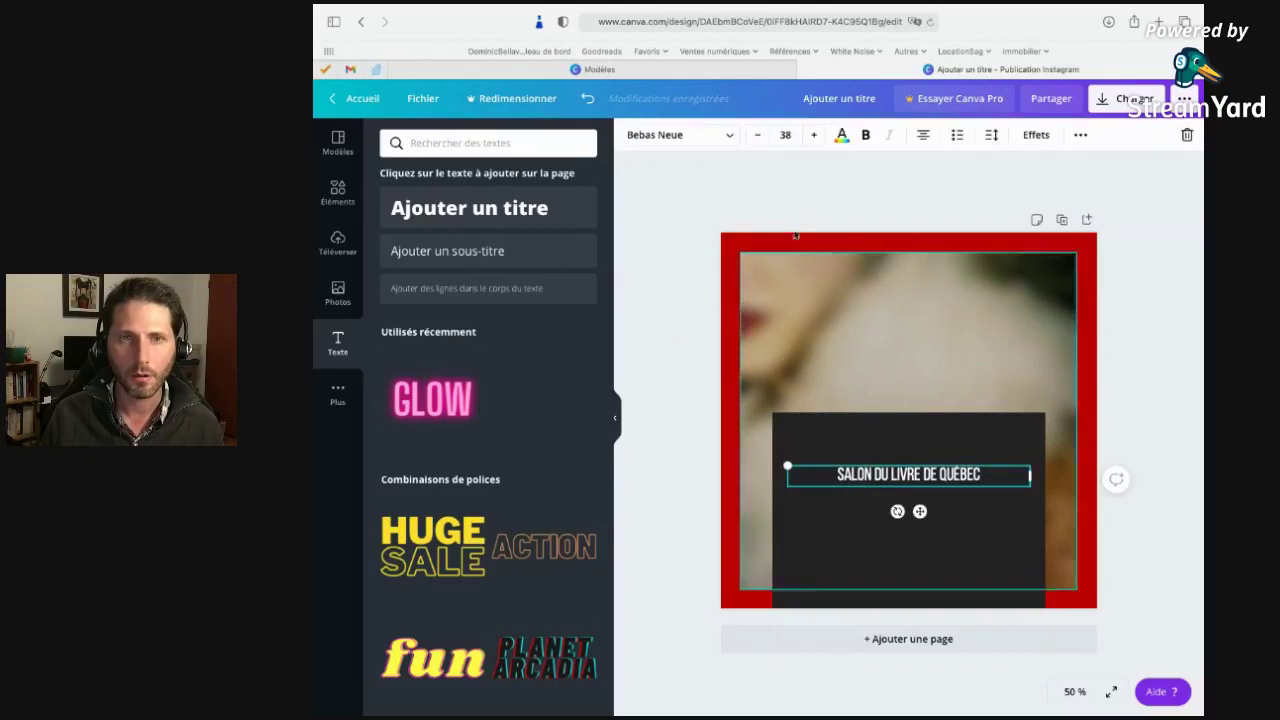
{"action": "left_click", "coordinate": [813, 135]}
{"action": "left_click", "coordinate": [785, 135]}
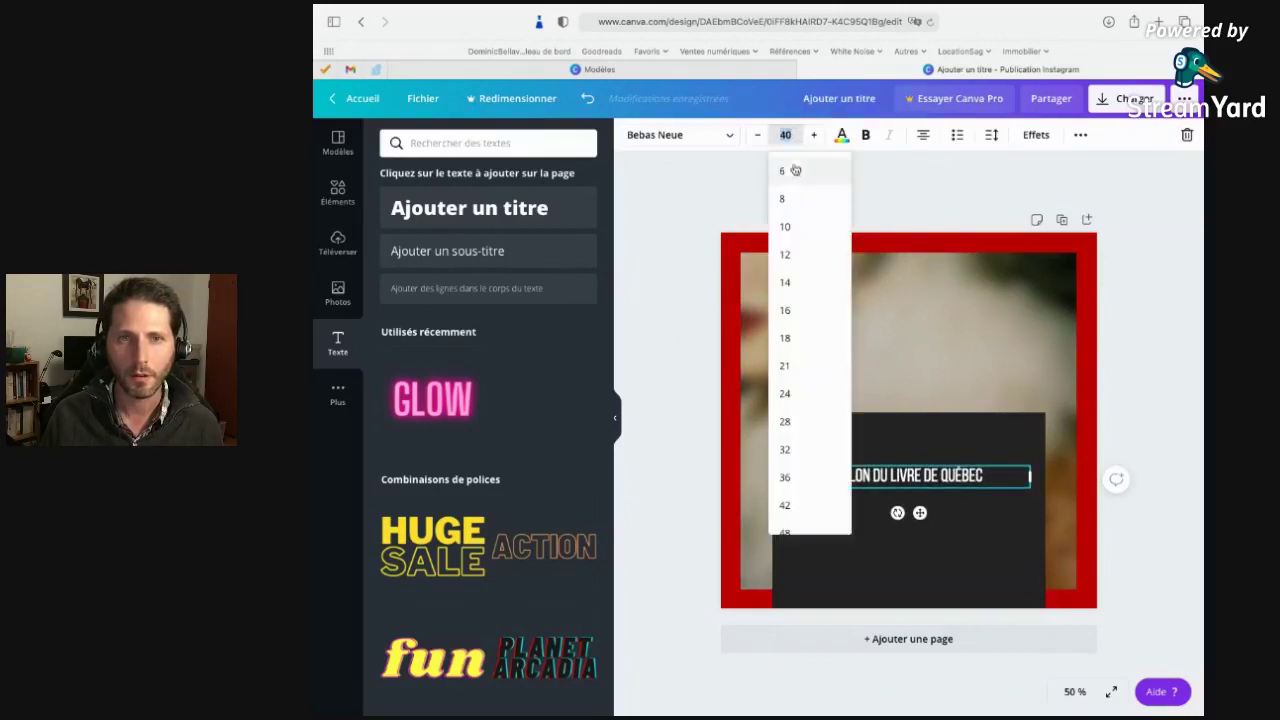
{"action": "scroll", "coordinate": [803, 506], "scroll_direction": "down", "scroll_amount": 3}
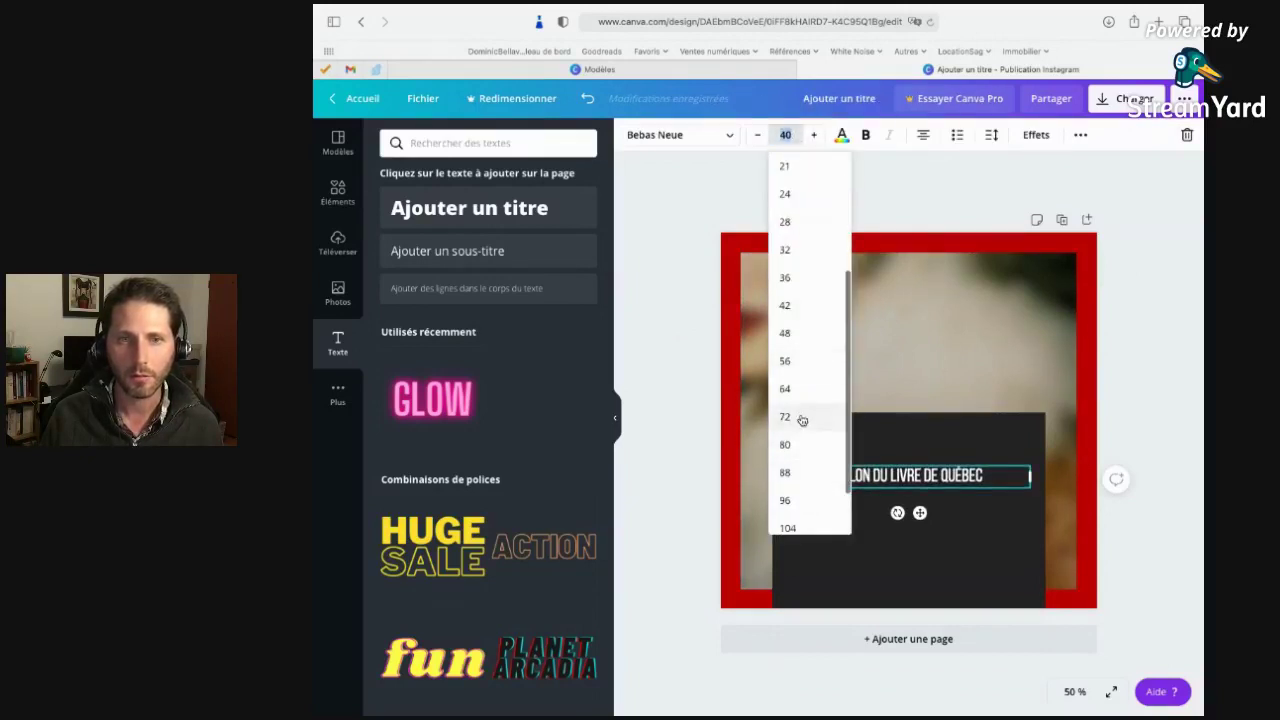
{"action": "left_click", "coordinate": [802, 420]}
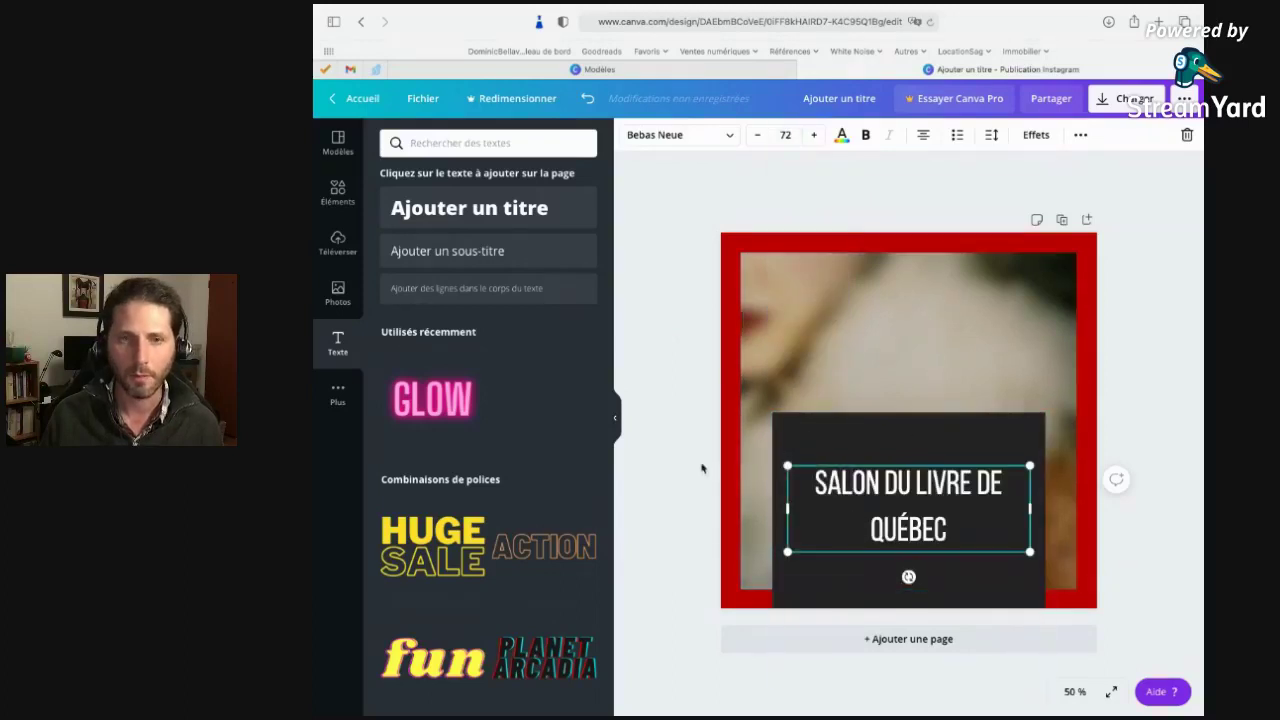
{"action": "left_click", "coordinate": [668, 448]}
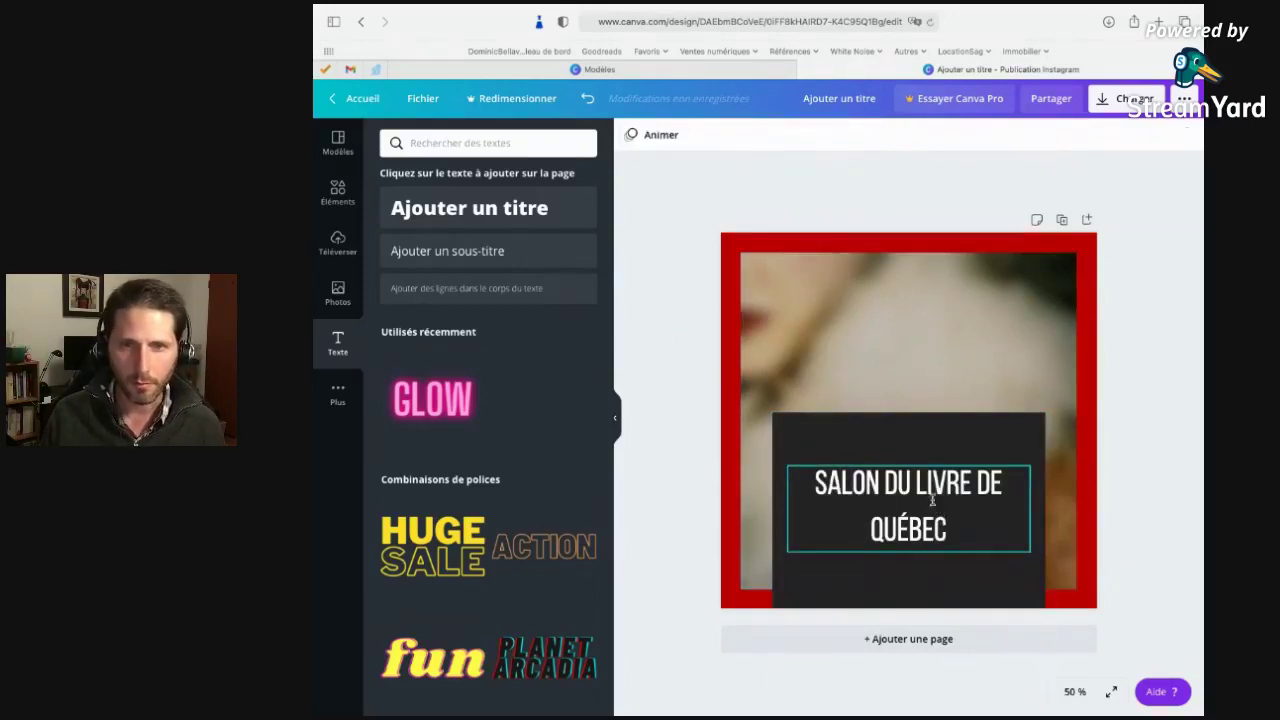
Set the heading's line height to 1,02 and its letter spacing to 67.
{"action": "left_click", "coordinate": [932, 499]}
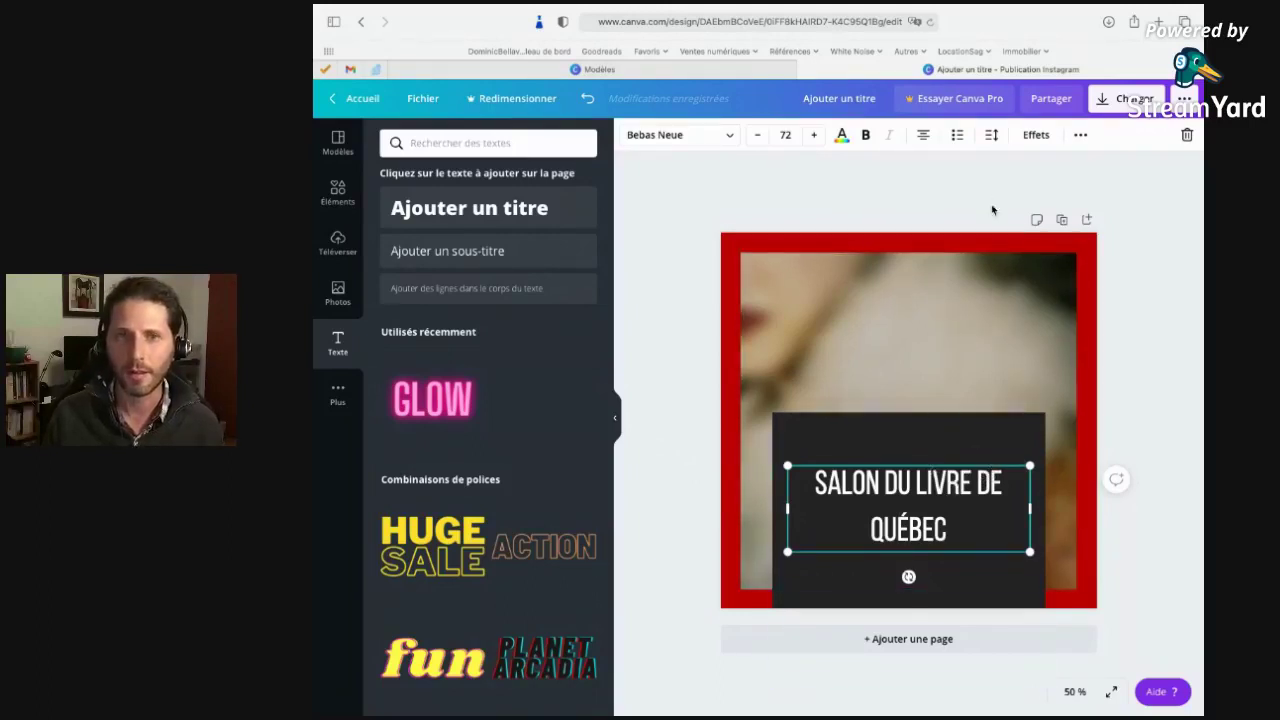
{"action": "left_click", "coordinate": [994, 137]}
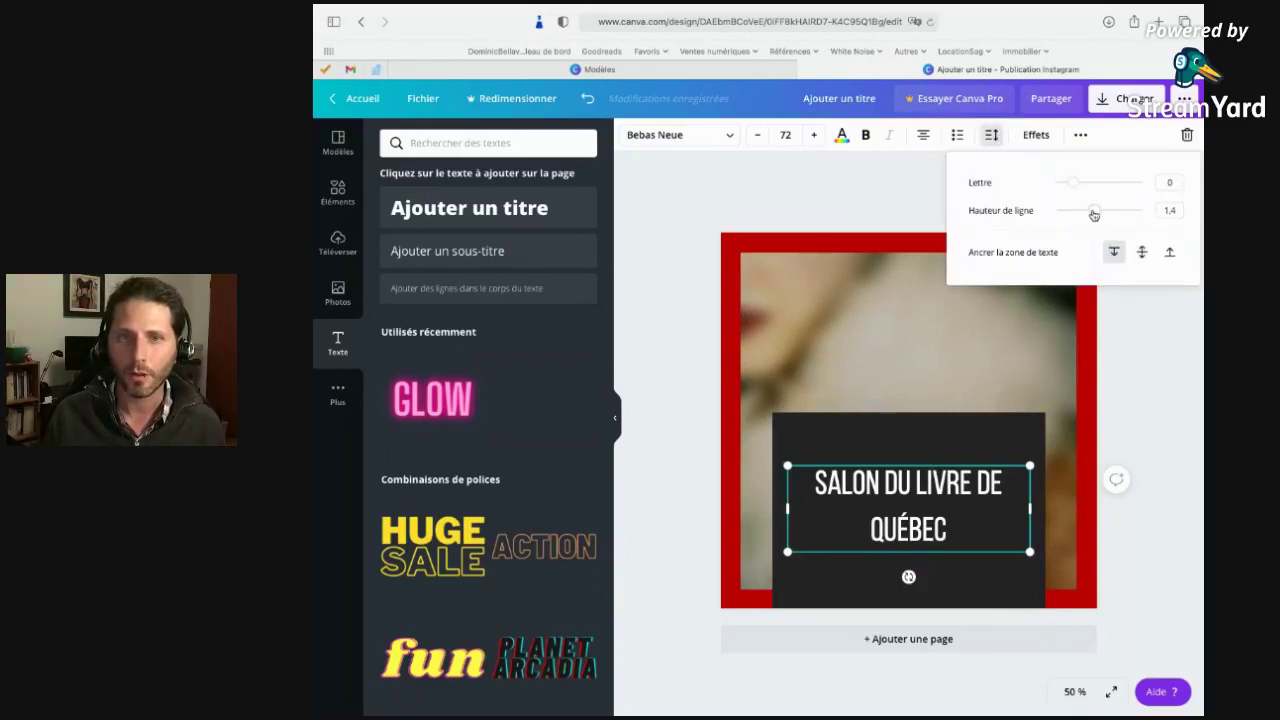
{"action": "left_click_drag", "start_coordinate": [1096, 216], "coordinate": [1079, 216]}
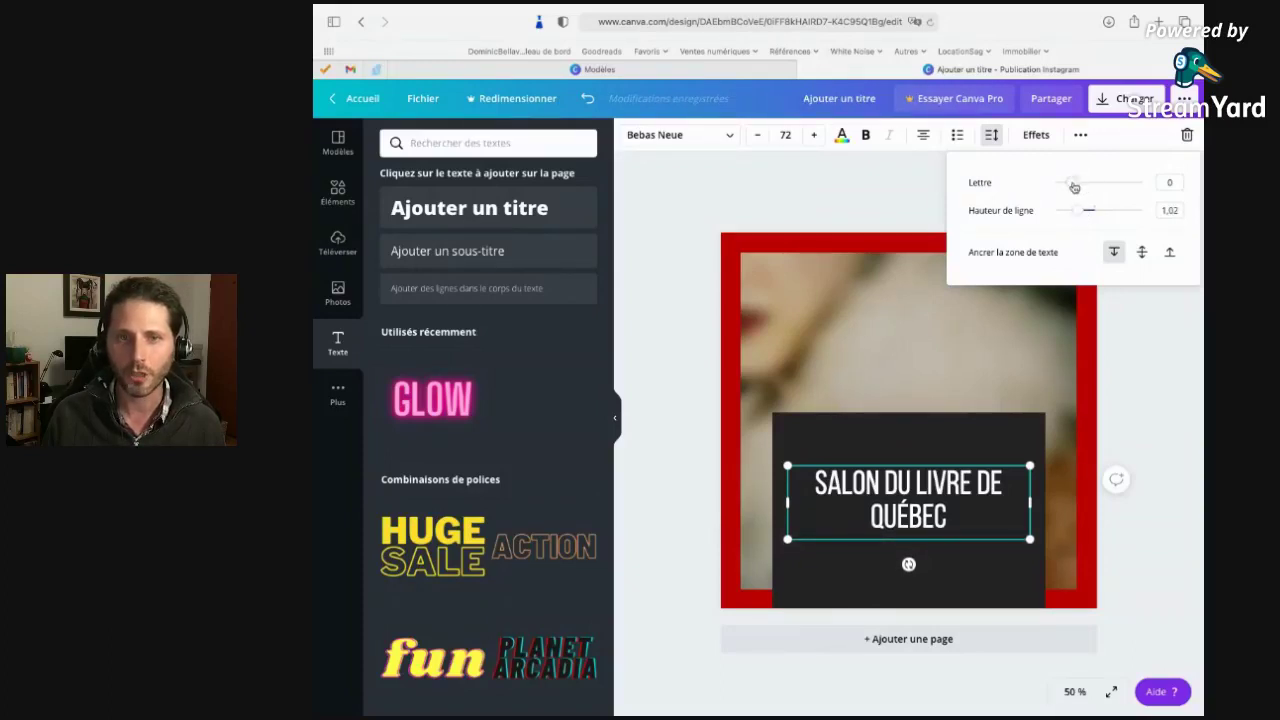
{"action": "left_click_drag", "start_coordinate": [1079, 188], "coordinate": [1079, 188]}
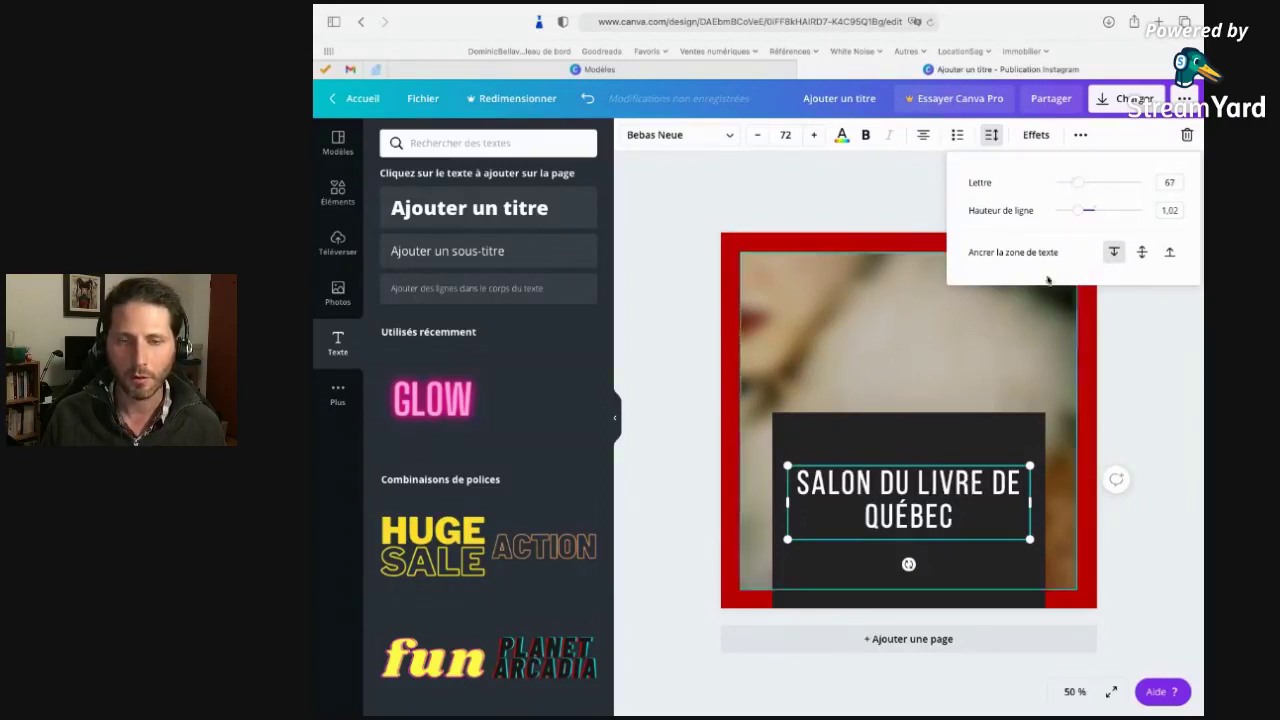
{"action": "left_click", "coordinate": [889, 202]}
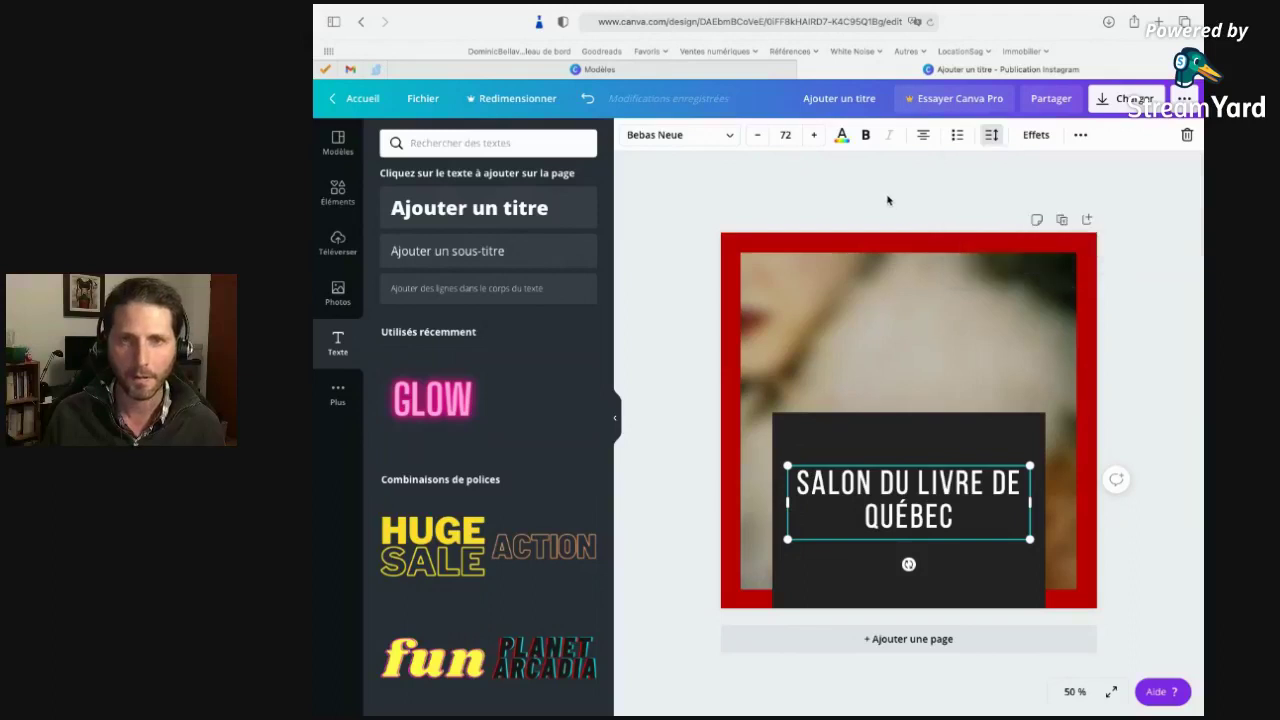
{"action": "left_click", "coordinate": [1148, 385]}
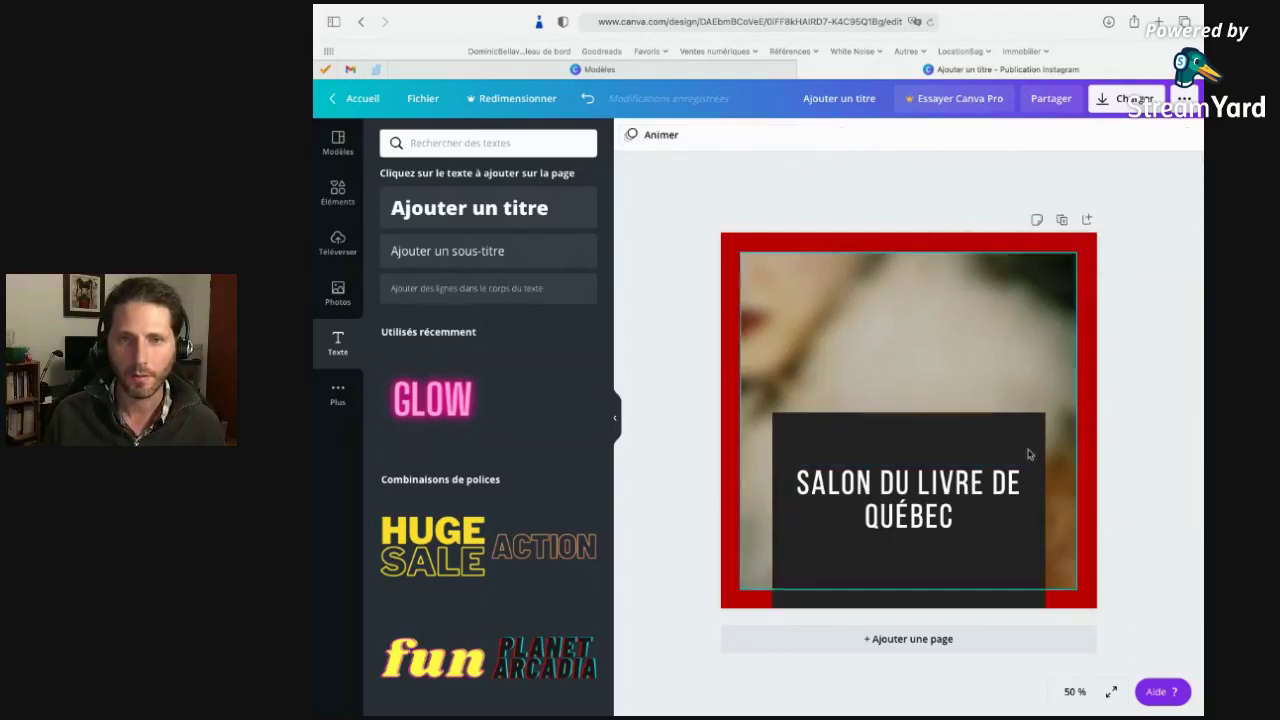
Recolour the heading text with the document's red.
{"action": "left_click", "coordinate": [933, 505]}
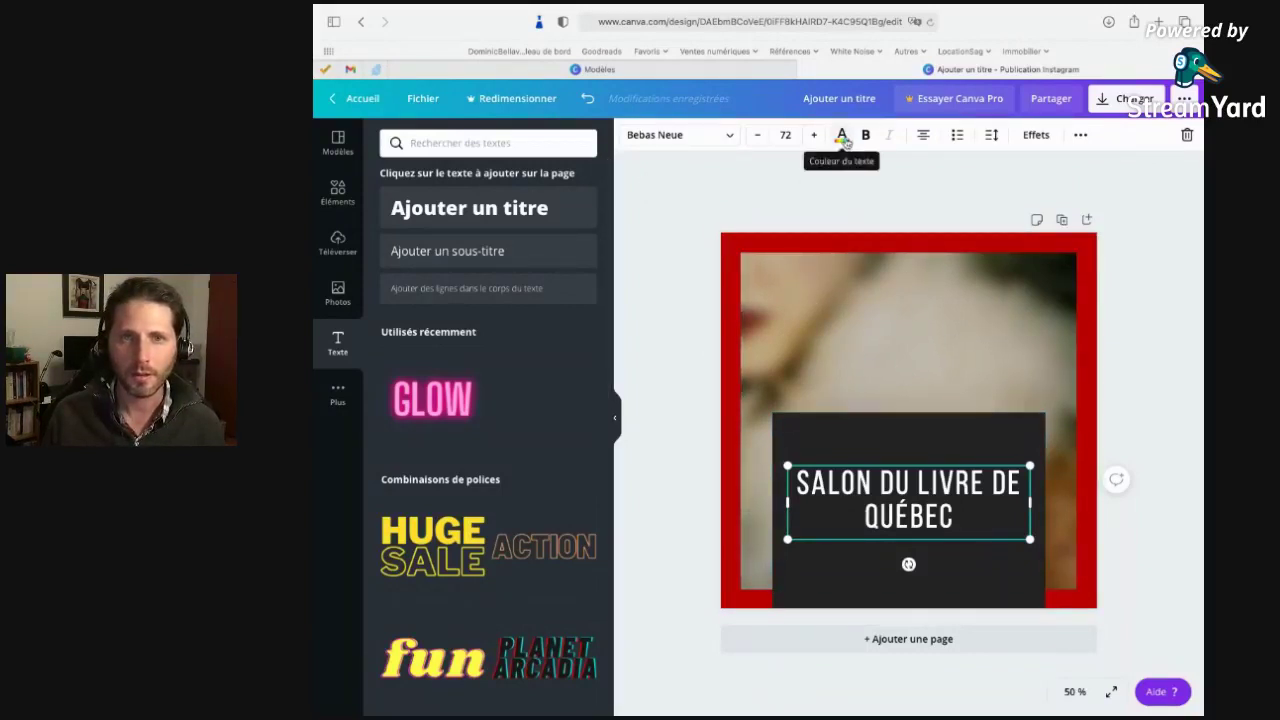
{"action": "left_click", "coordinate": [846, 142]}
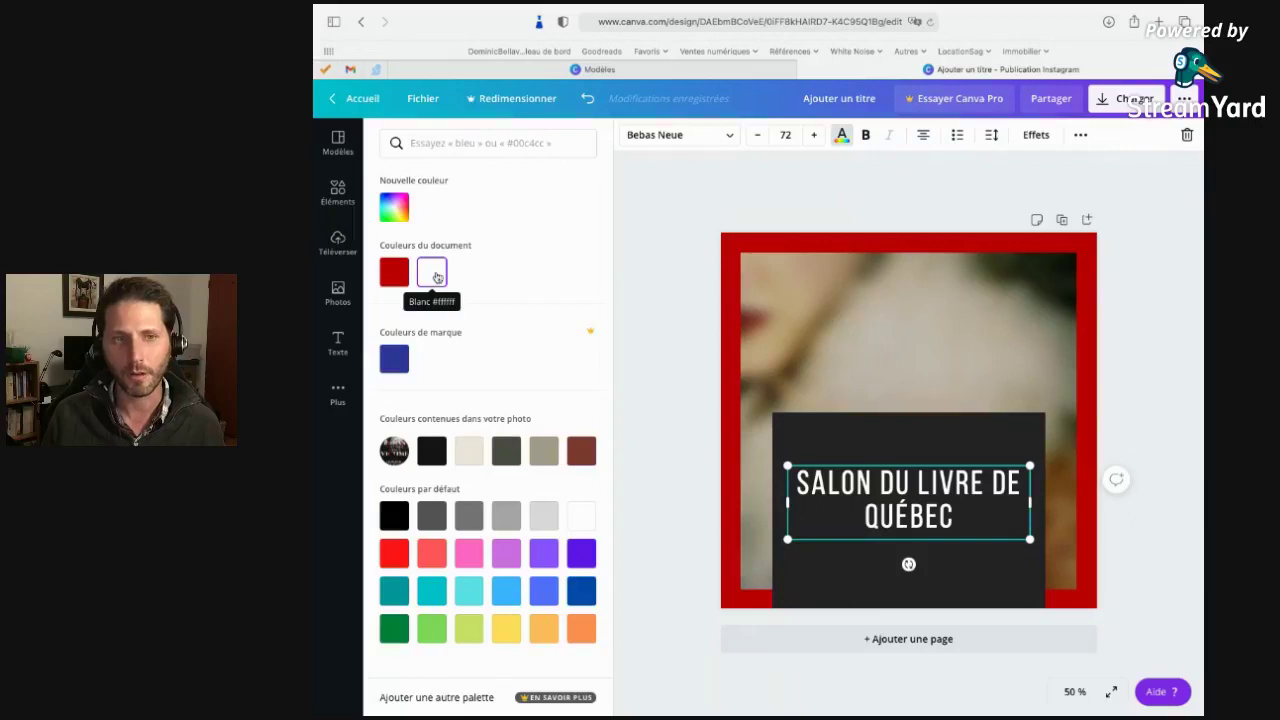
{"action": "left_click", "coordinate": [395, 276]}
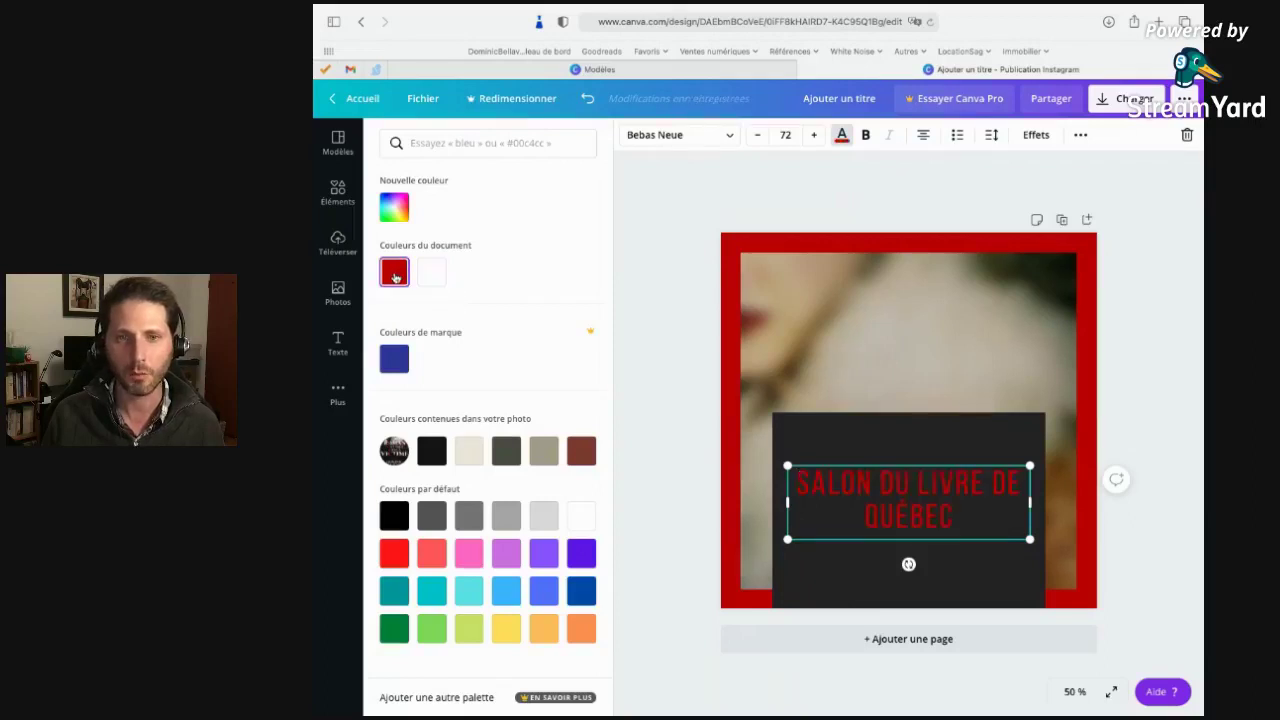
{"action": "left_click", "coordinate": [682, 362]}
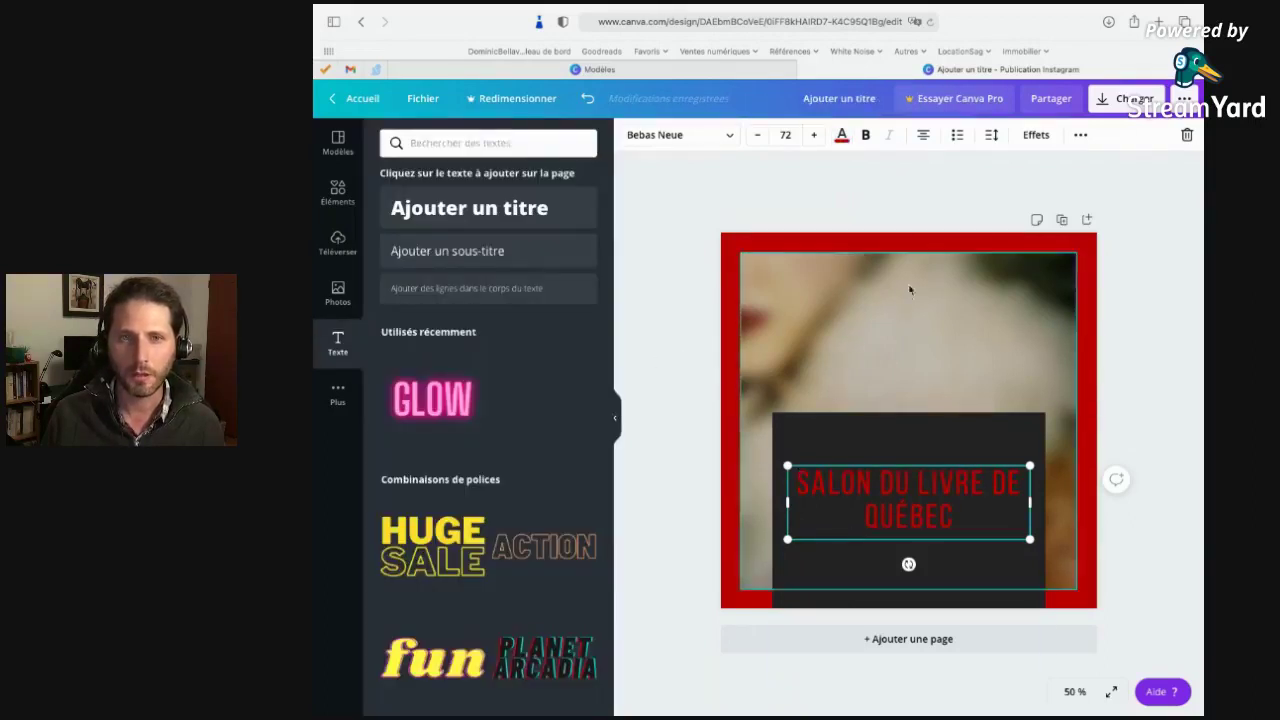
Select the heading and recolour its text white (#FFFFFF) with a custom colour.
{"action": "left_click", "coordinate": [907, 222]}
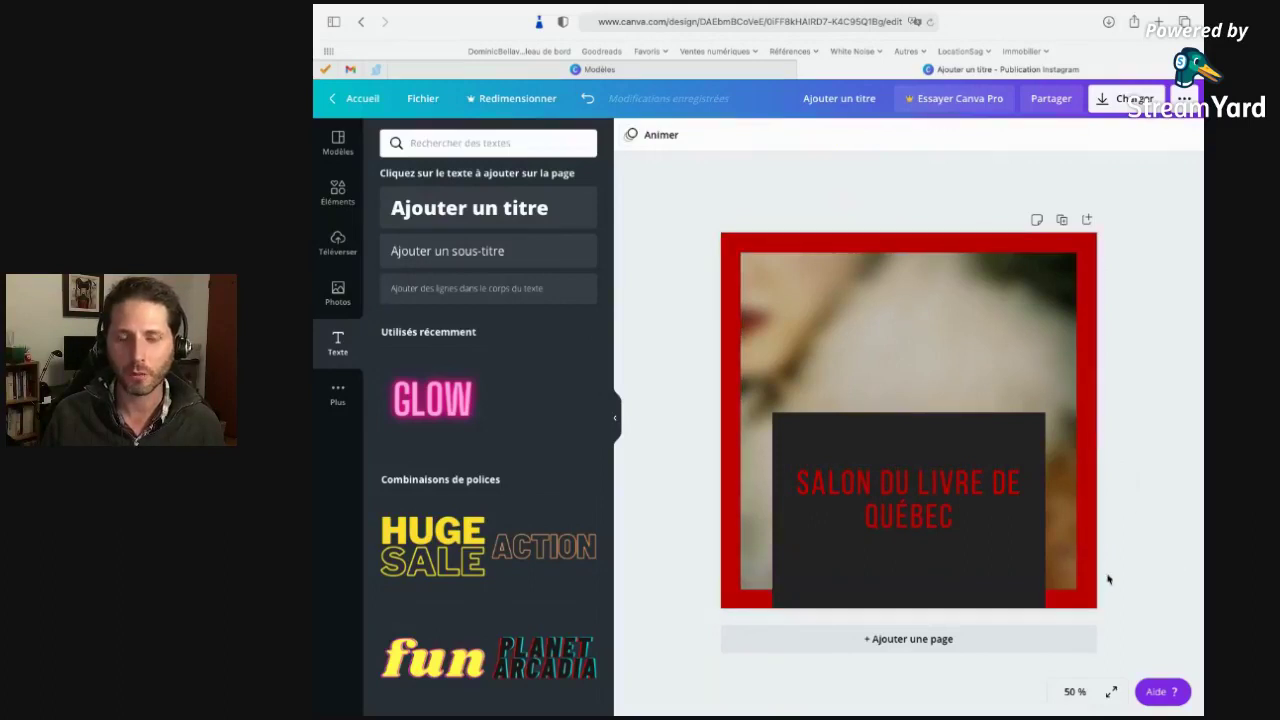
{"action": "left_click", "coordinate": [943, 517]}
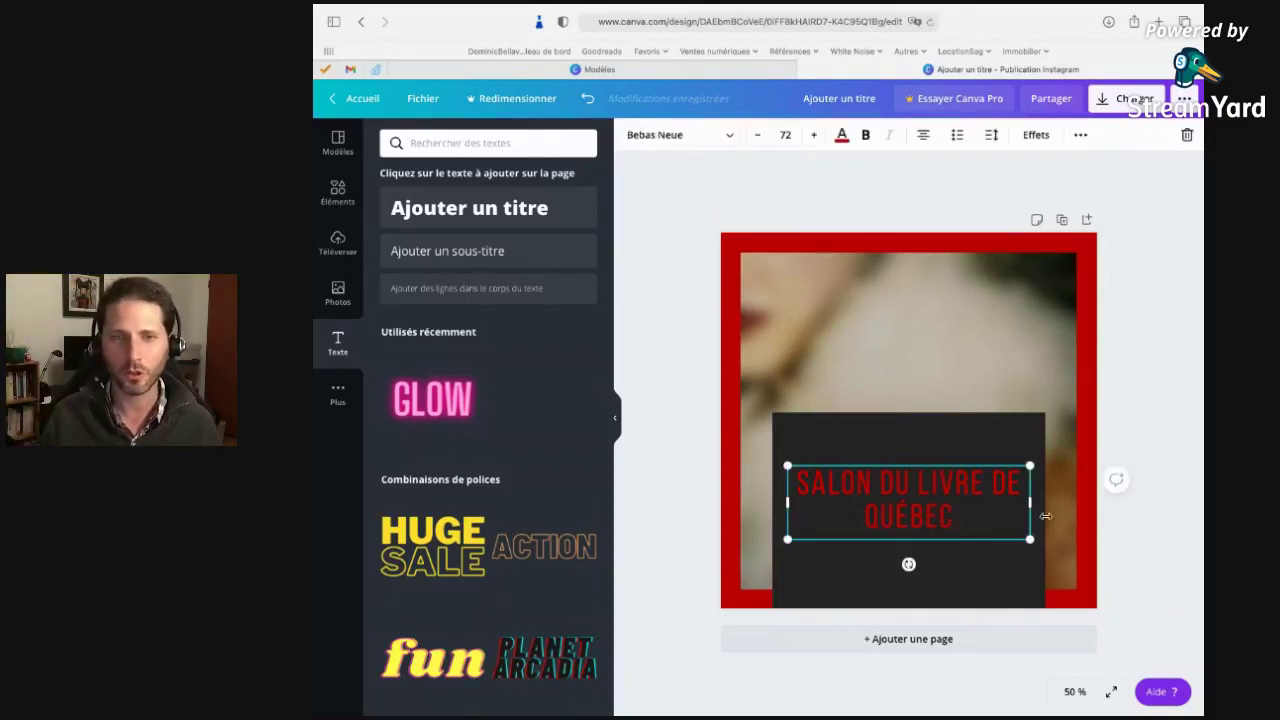
{"action": "left_click", "coordinate": [841, 136]}
{"action": "left_click", "coordinate": [394, 207]}
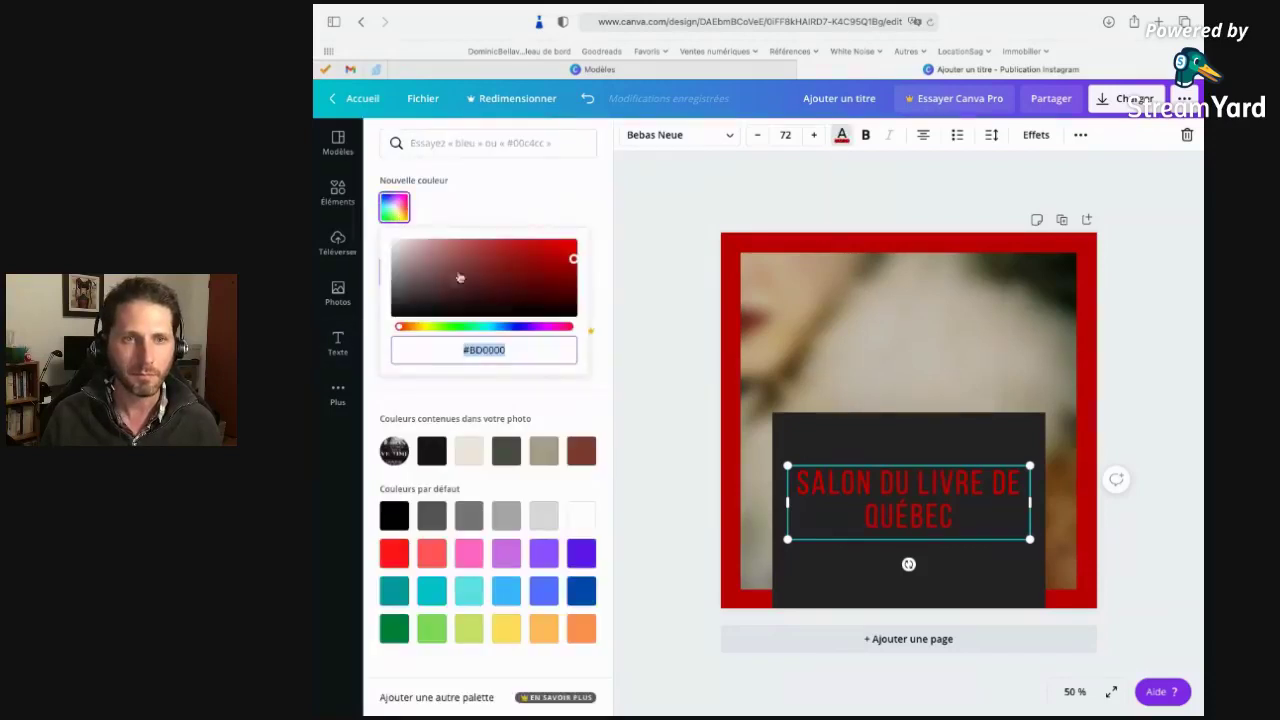
{"action": "left_click", "coordinate": [466, 276]}
{"action": "left_click_drag", "start_coordinate": [466, 276], "coordinate": [372, 232]}
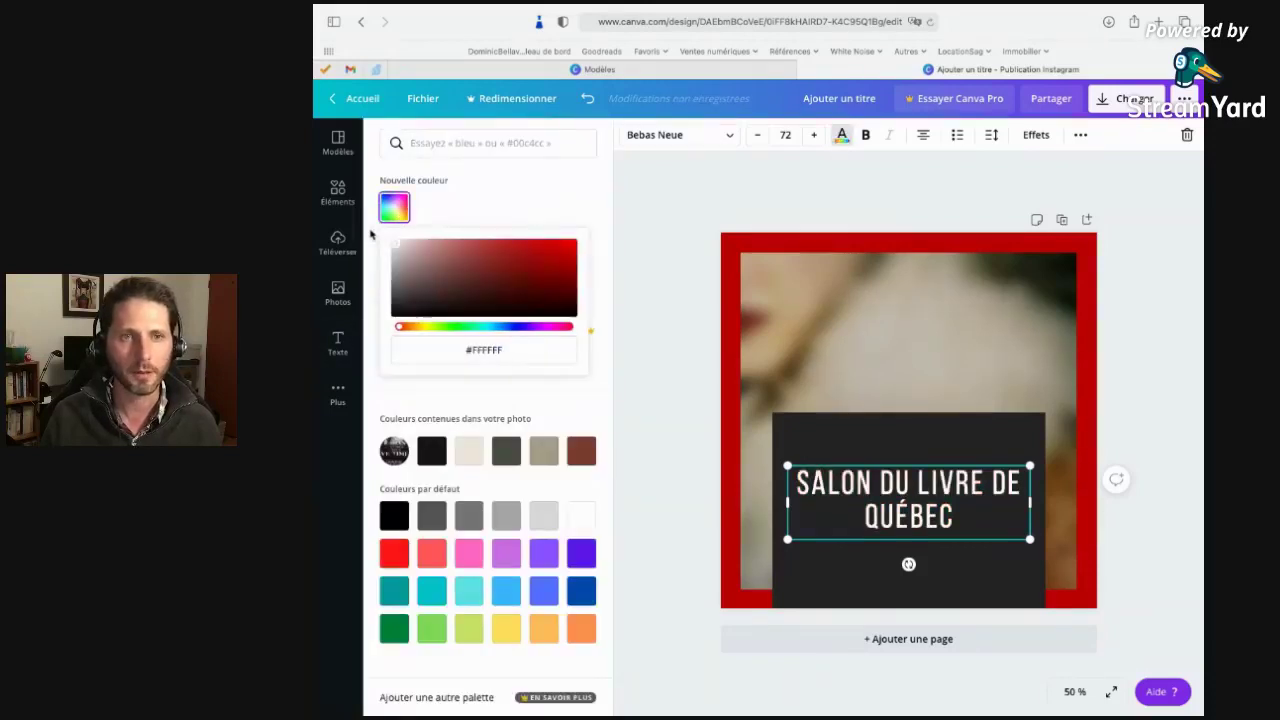
Examine the three digit pairs of the heading's hex colour code #FFFFFF.
{"action": "left_click_drag", "start_coordinate": [471, 350], "coordinate": [508, 351]}
{"action": "left_click", "coordinate": [512, 351]}
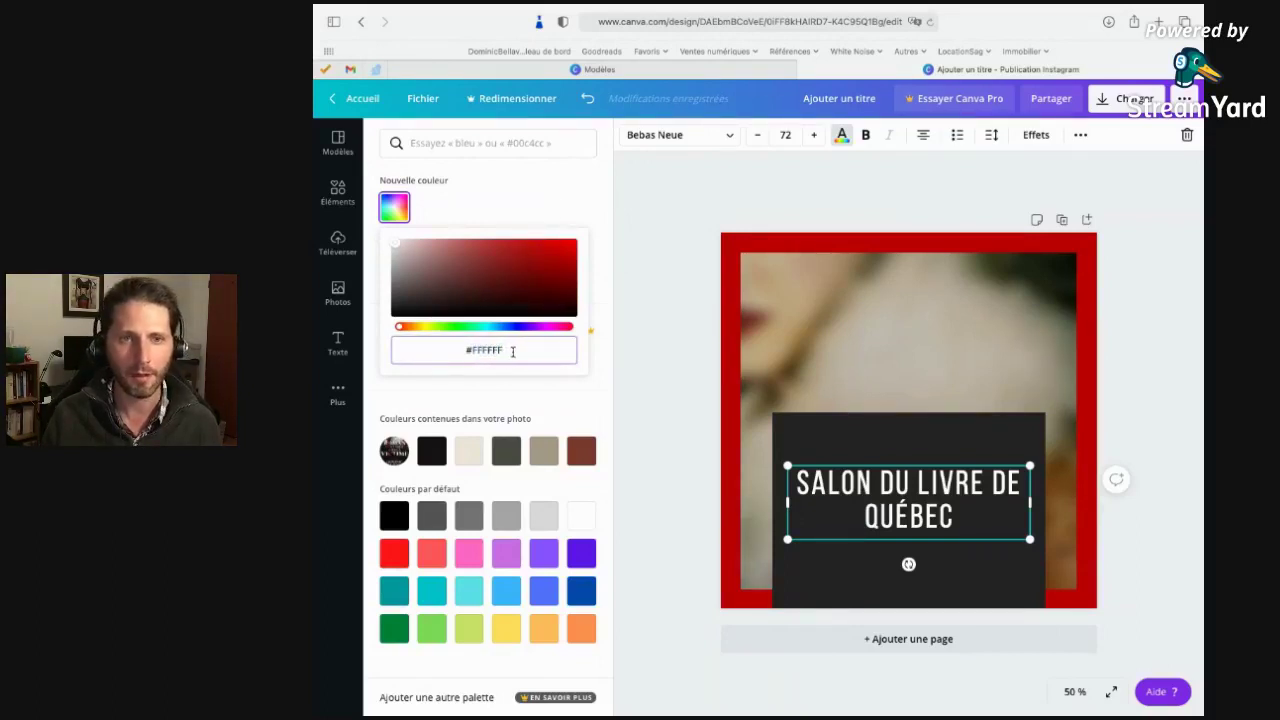
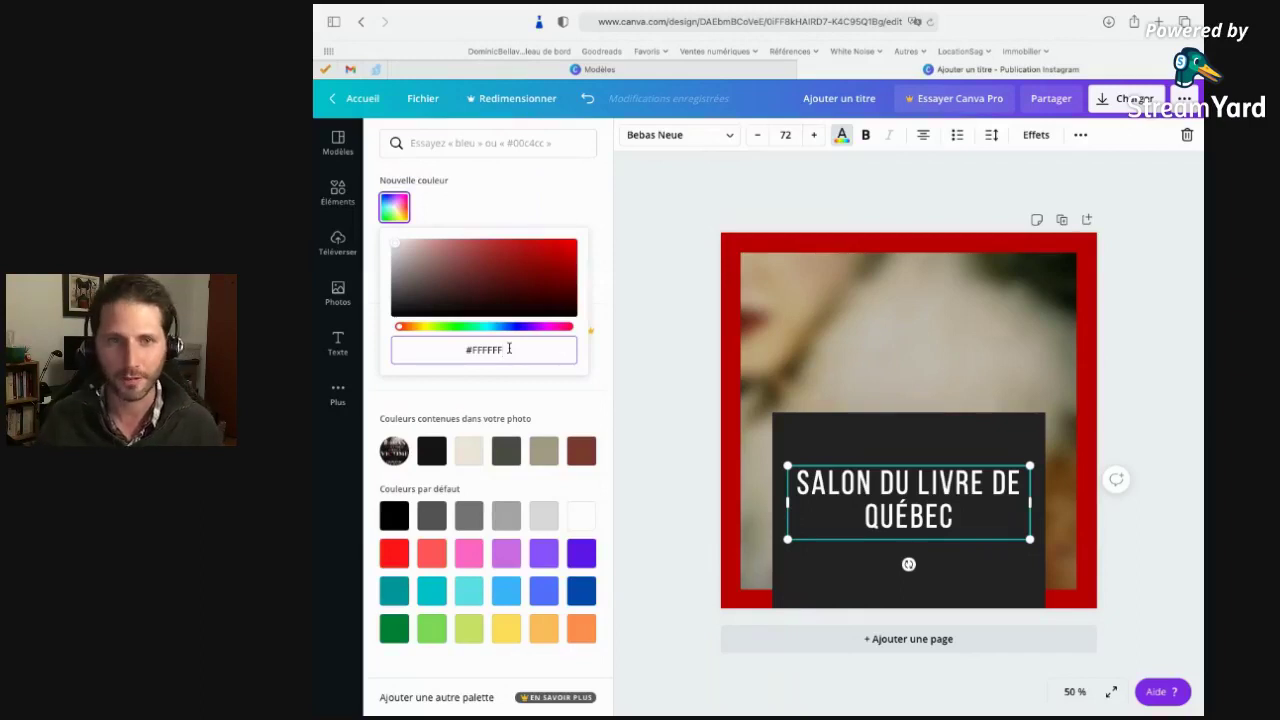
{"action": "left_click_drag", "start_coordinate": [471, 350], "coordinate": [483, 350]}
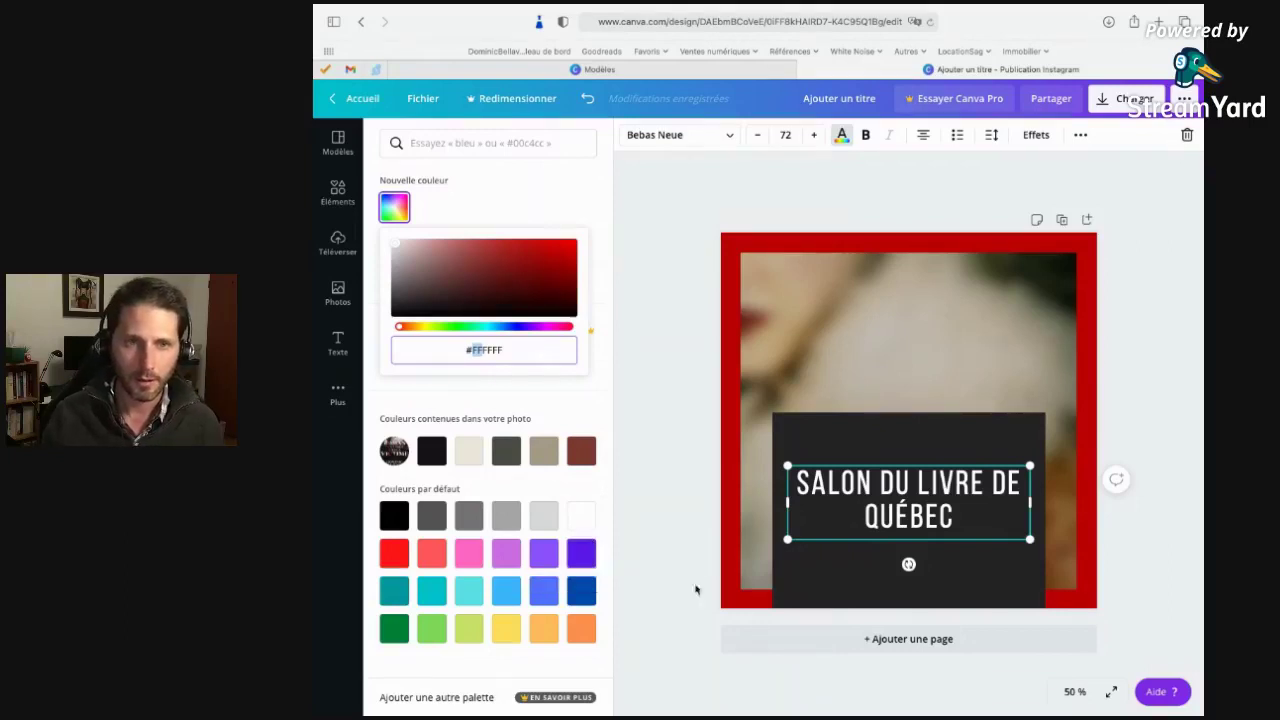
{"action": "left_click", "coordinate": [489, 350]}
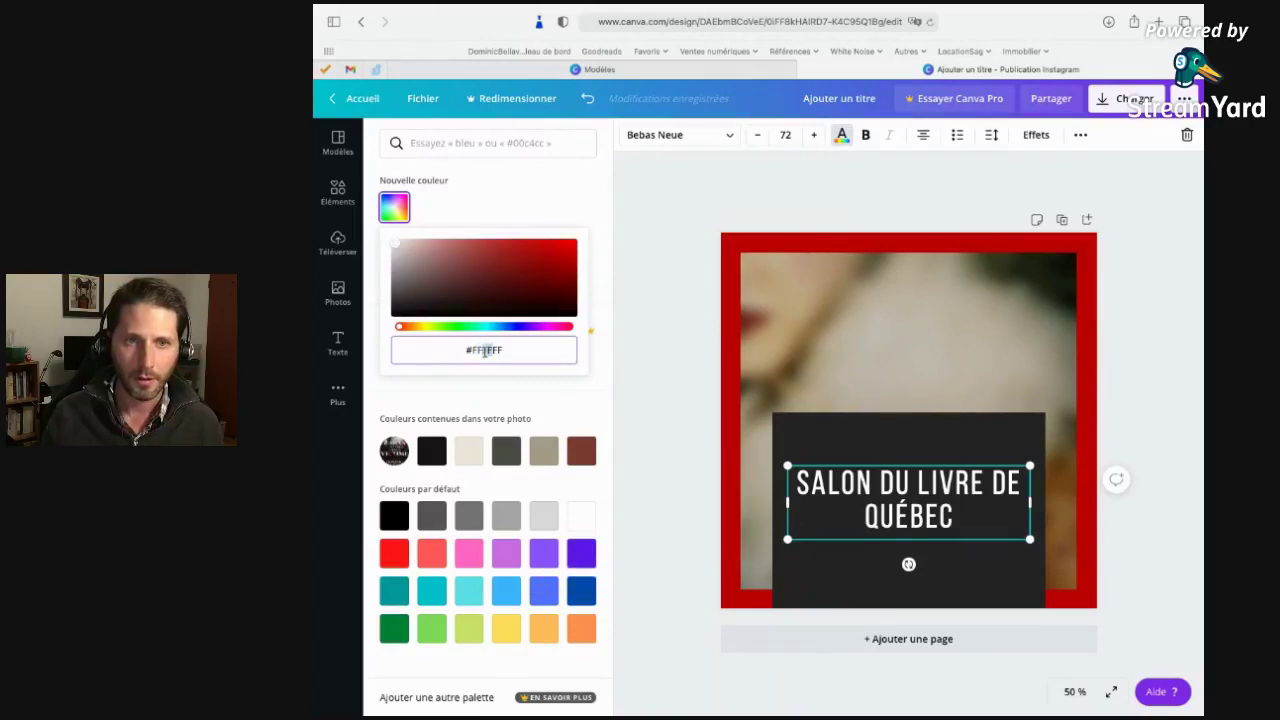
{"action": "left_click_drag", "start_coordinate": [511, 351], "coordinate": [496, 350]}
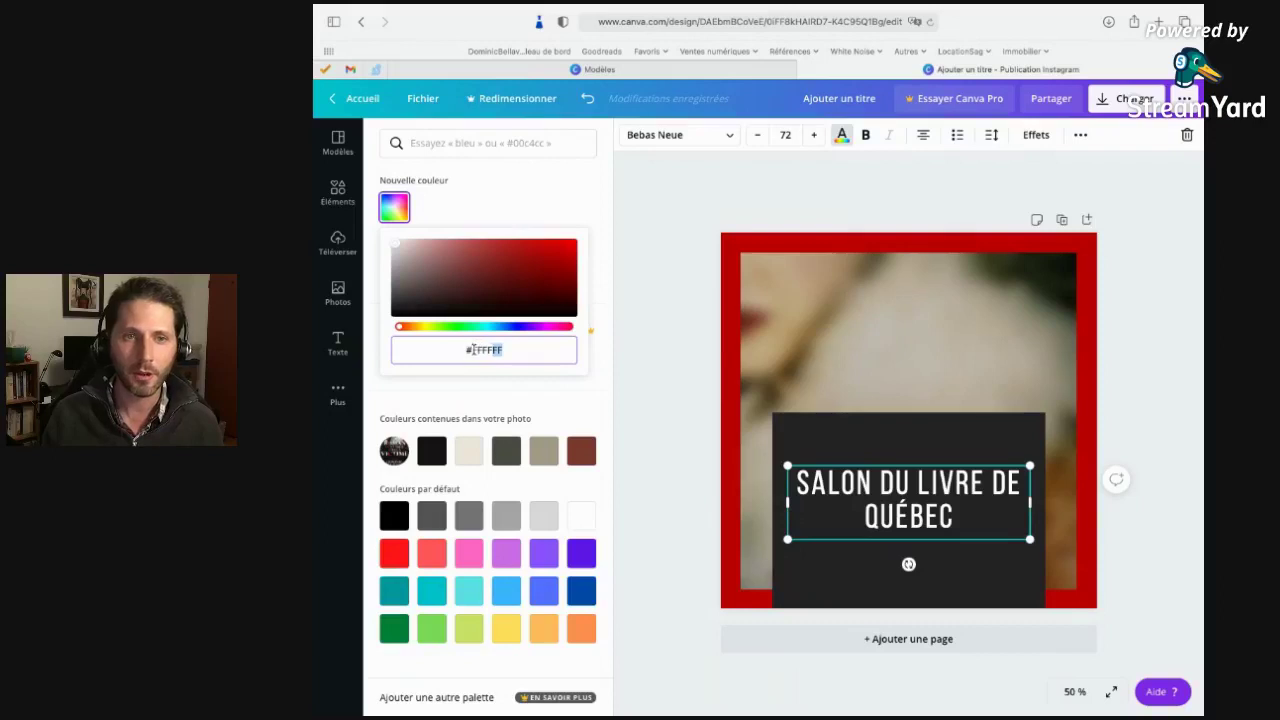
{"action": "left_click_drag", "start_coordinate": [472, 350], "coordinate": [484, 350]}
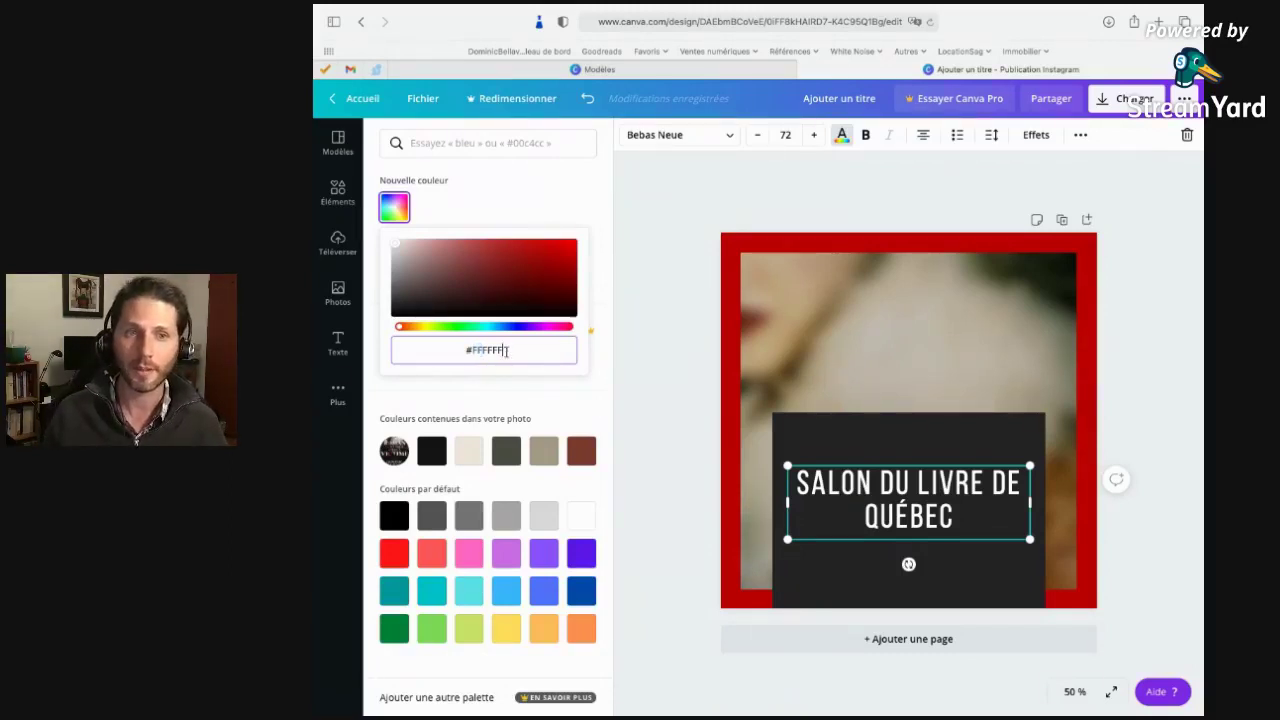
{"action": "left_click", "coordinate": [474, 348]}
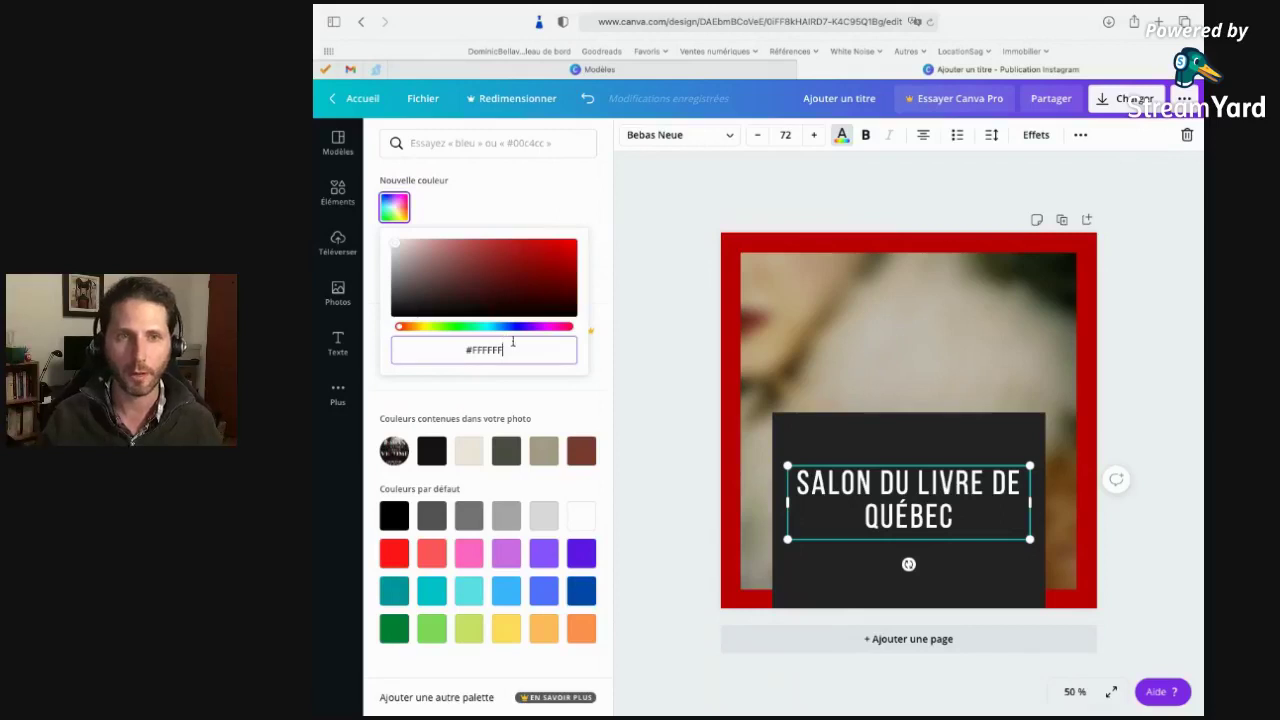
Try pure red #FF0000 and bright green #00FF03 on the heading text and look over the green's hex code.
{"action": "left_click_drag", "start_coordinate": [417, 257], "coordinate": [697, 206]}
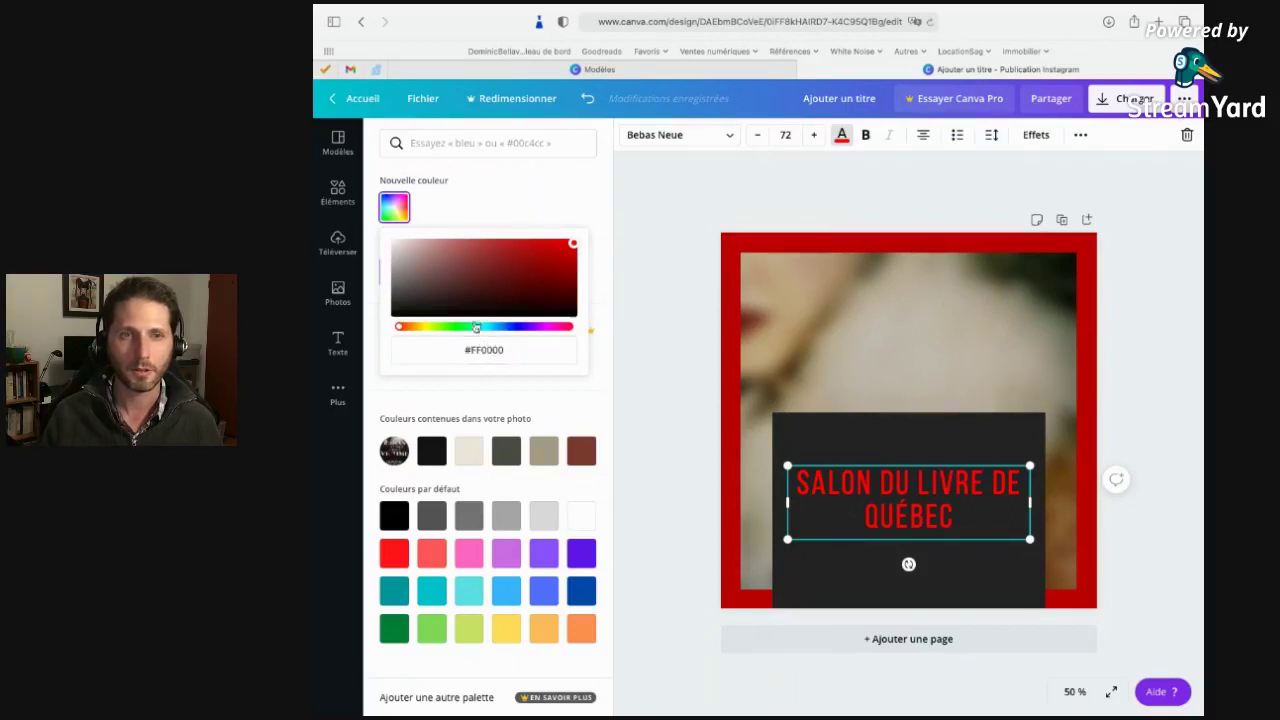
{"action": "left_click_drag", "start_coordinate": [470, 327], "coordinate": [457, 330]}
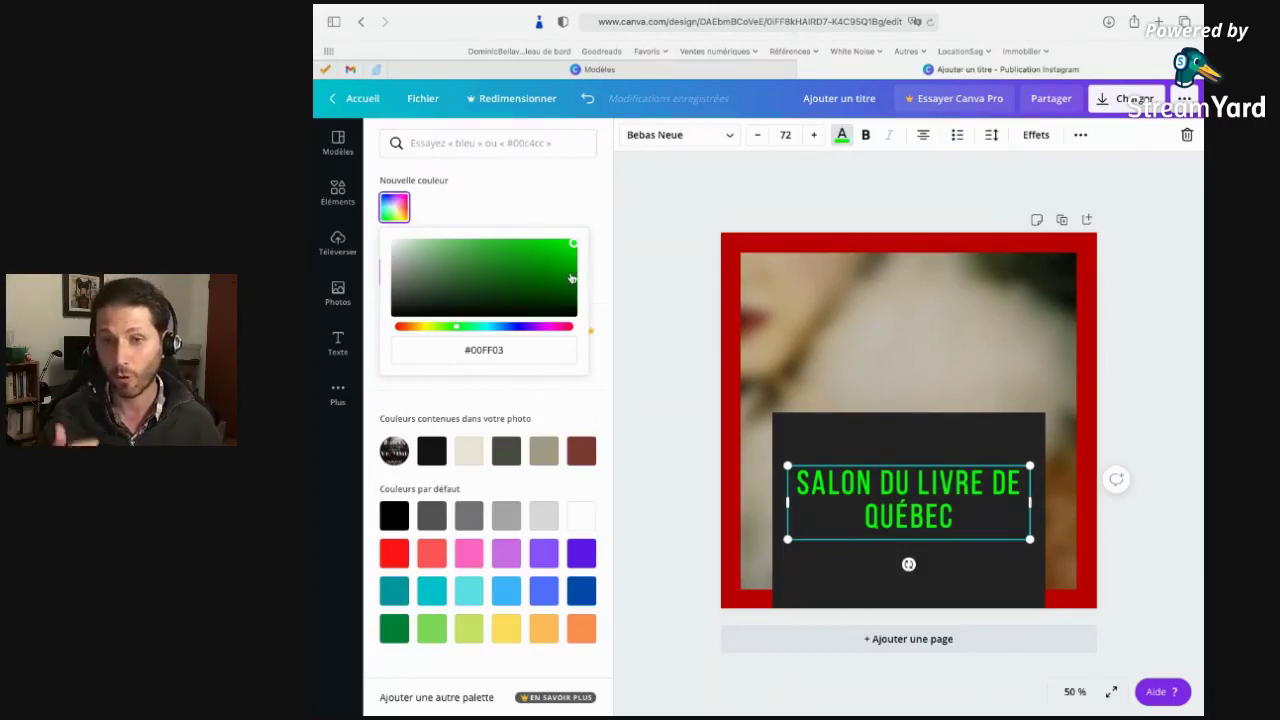
{"action": "left_click", "coordinate": [516, 352]}
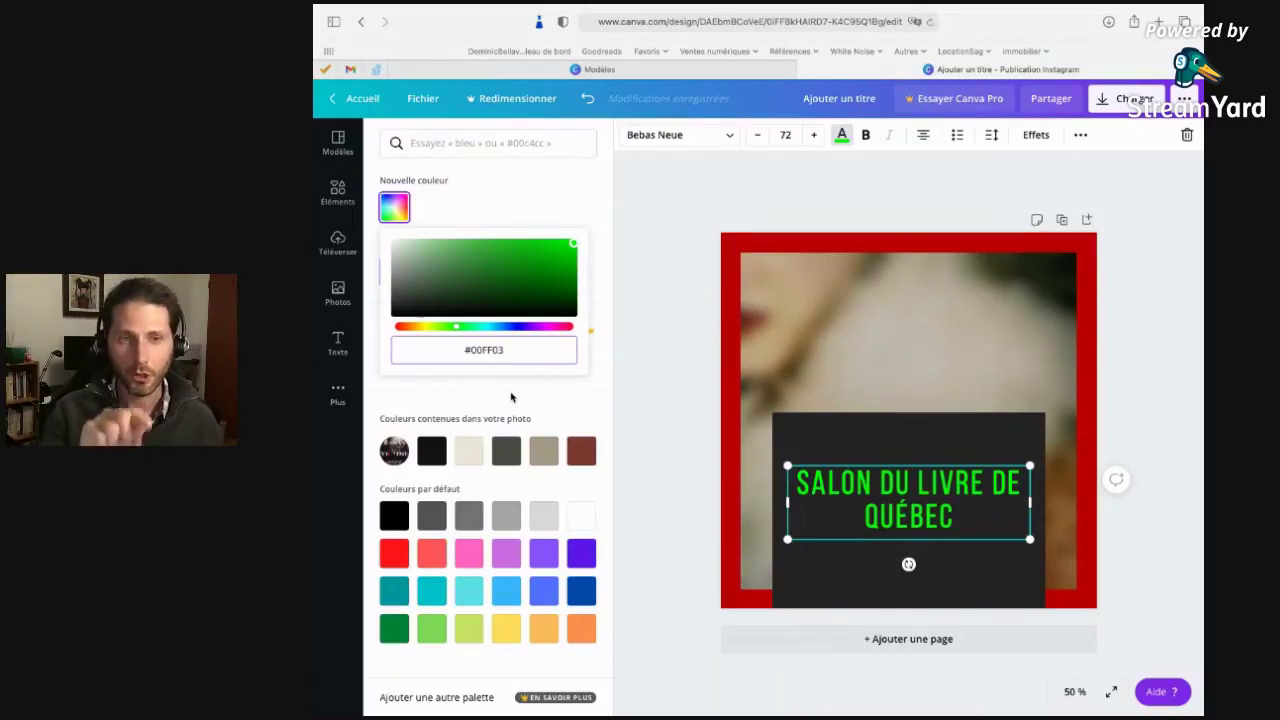
{"action": "left_click_drag", "start_coordinate": [520, 358], "coordinate": [448, 355]}
{"action": "left_click", "coordinate": [566, 350]}
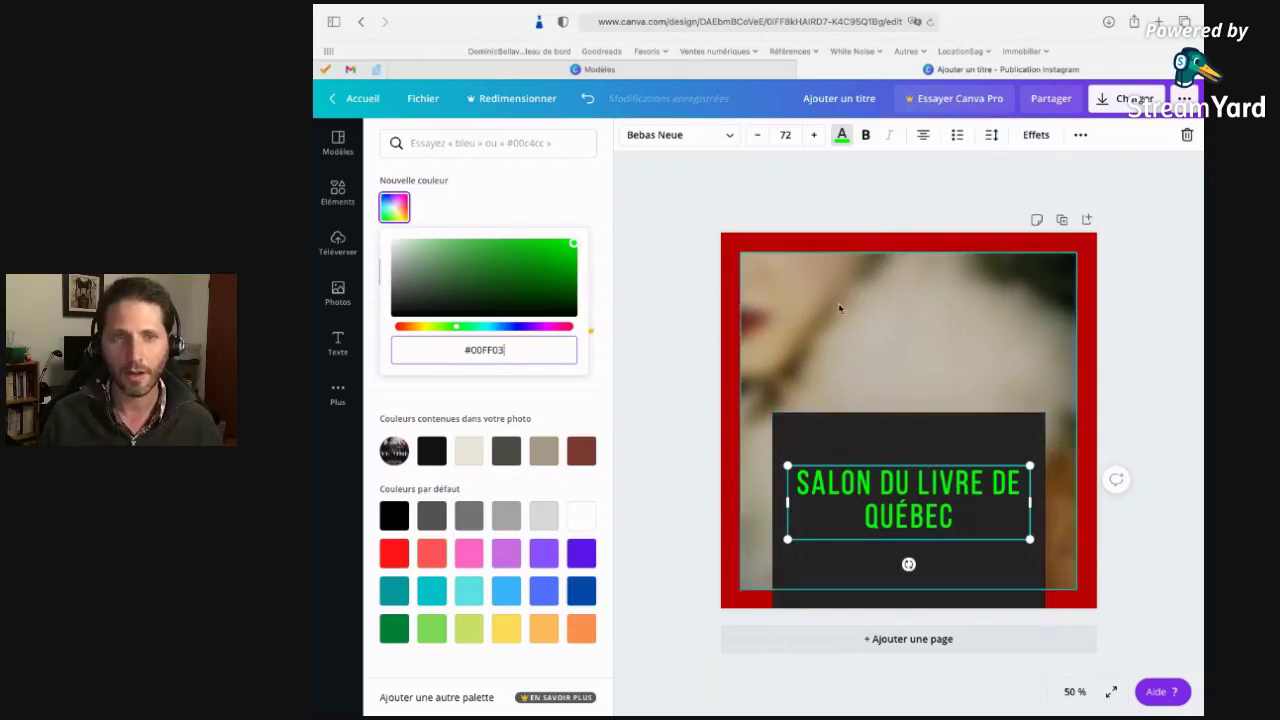
Try white #FFFFFF on the heading text, followed by pure red #FF0000.
{"action": "mouse_move", "coordinate": [509, 313]}
{"action": "left_mouse_down"}
{"action": "mouse_move", "coordinate": [500, 295]}
{"action": "mouse_move", "coordinate": [393, 240]}
{"action": "left_mouse_up"}
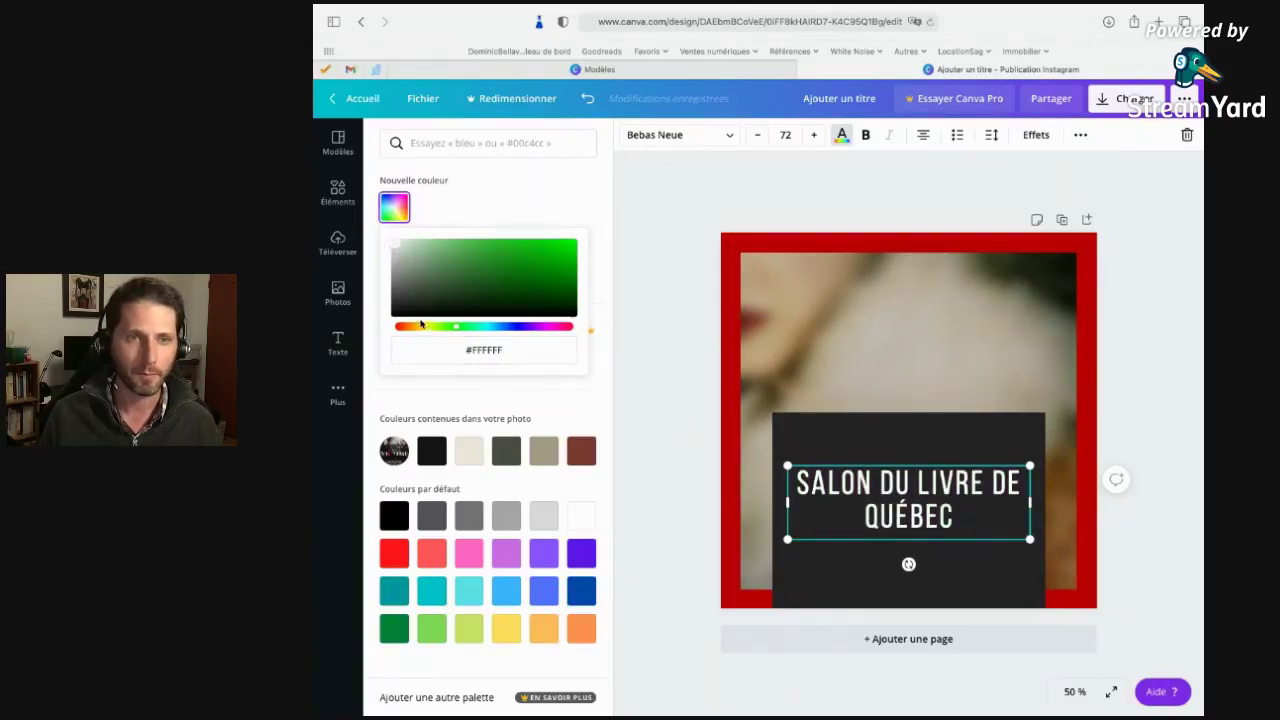
{"action": "left_click_drag", "start_coordinate": [418, 327], "coordinate": [396, 329]}
{"action": "left_click_drag", "start_coordinate": [462, 275], "coordinate": [603, 239]}
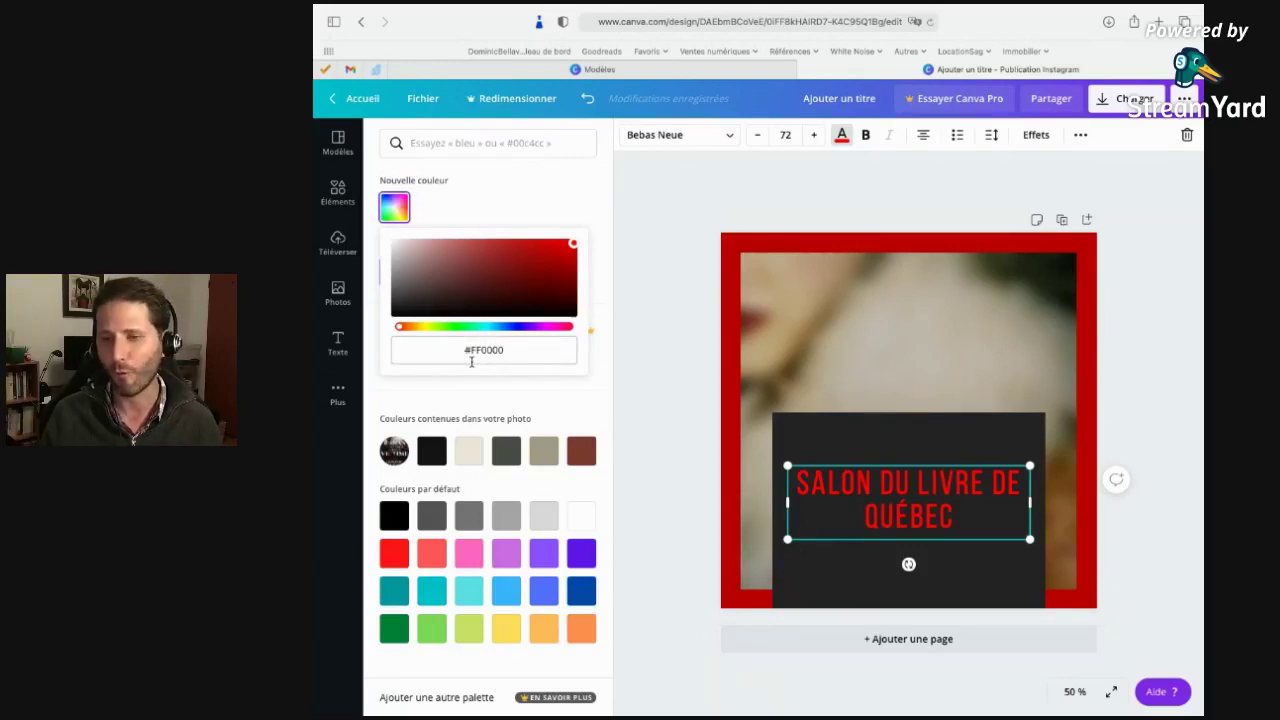
Shift the heading colour's hue to green and correct its hex code to #00FF03.
{"action": "left_click", "coordinate": [457, 327]}
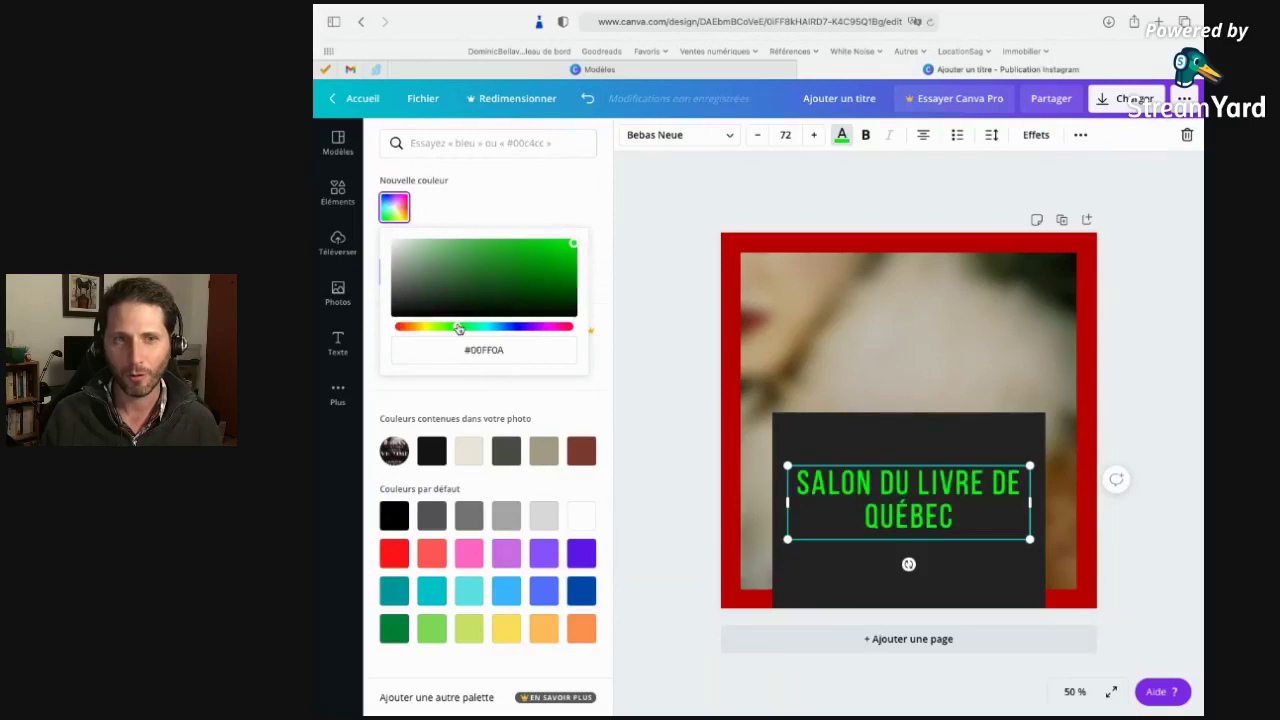
{"action": "left_click", "coordinate": [505, 345]}
{"action": "key", "text": "BackSpace"}
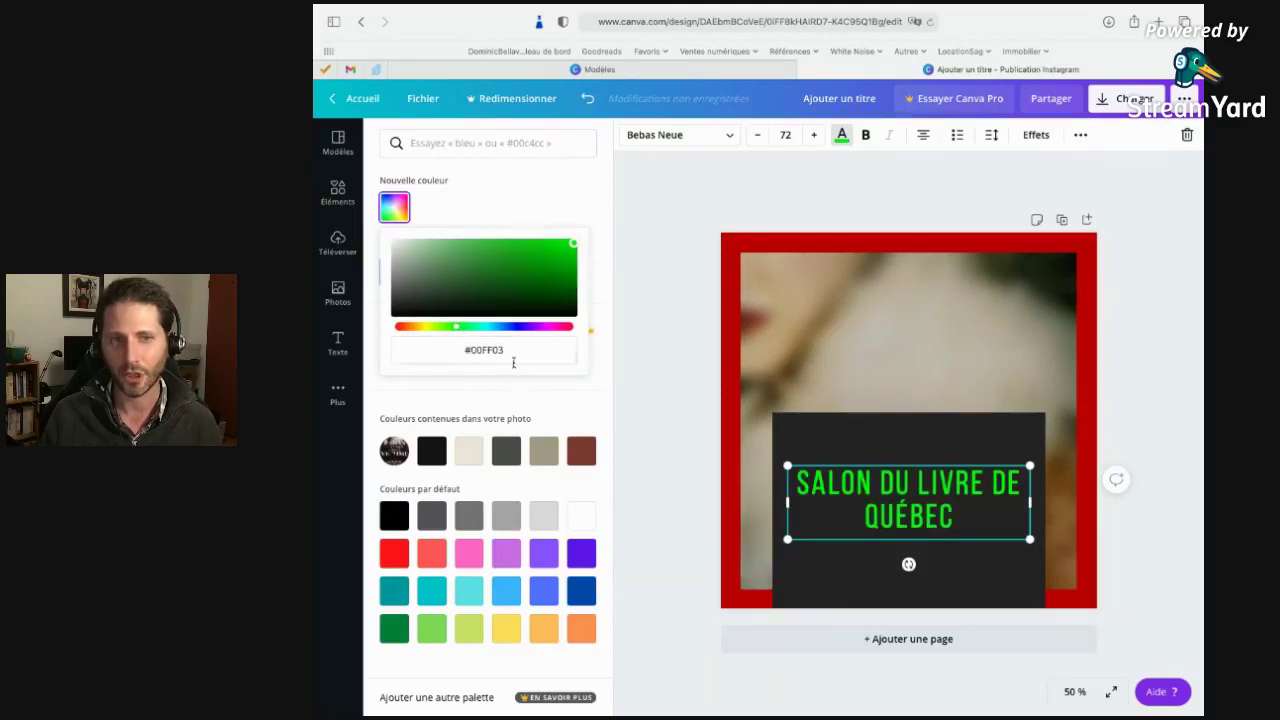
{"action": "type", "text": "3"}
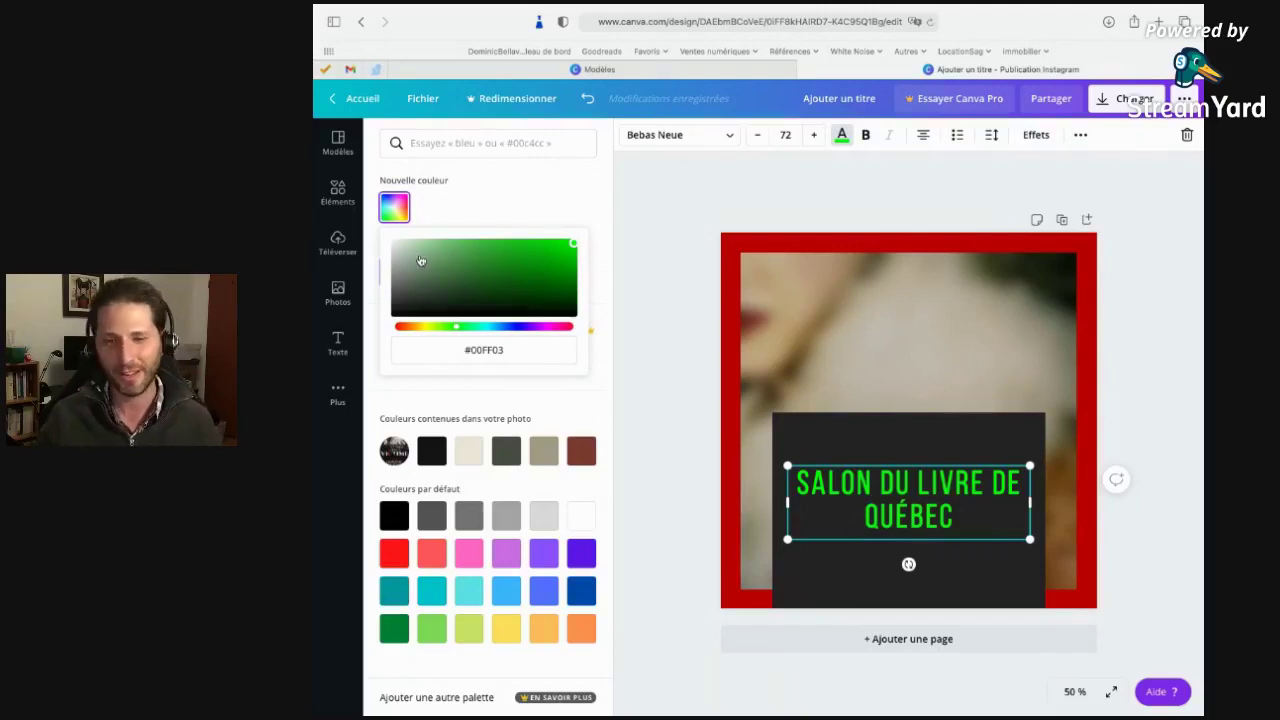
Set the heading's colour back to white #FFFFFF, close the colour picker and deselect the heading.
{"action": "left_click_drag", "start_coordinate": [421, 261], "coordinate": [392, 242]}
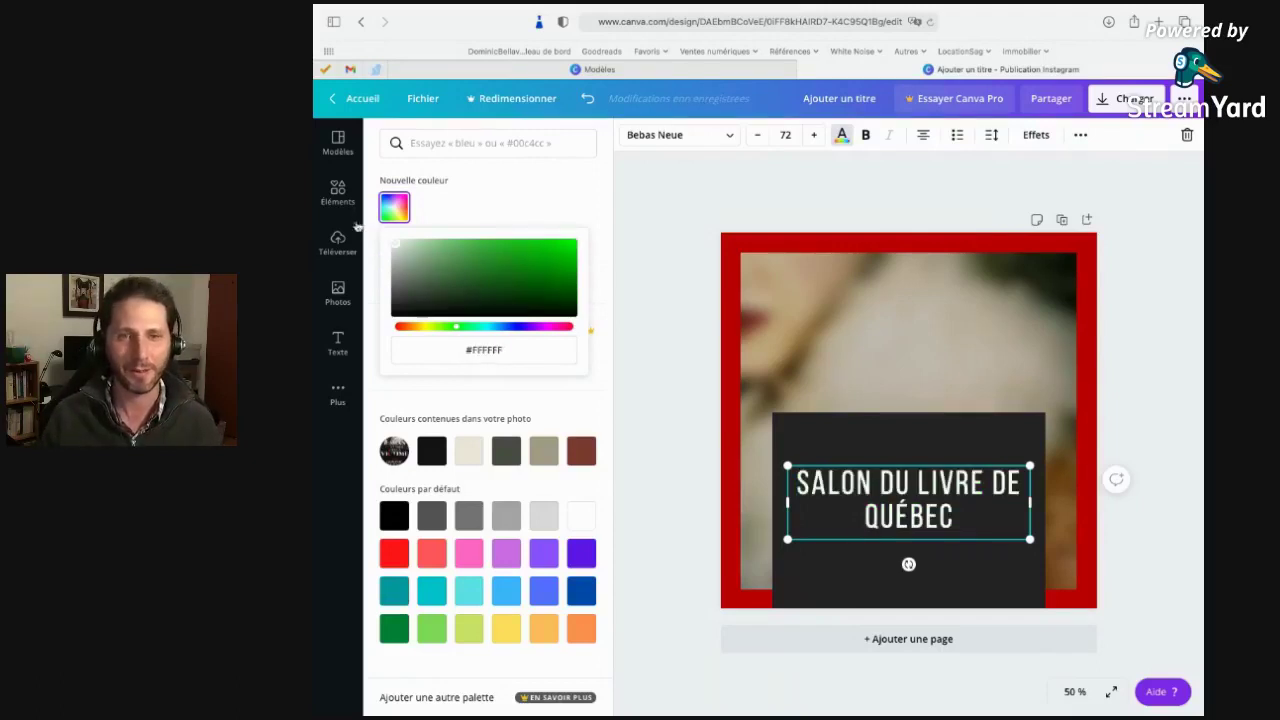
{"action": "left_click", "coordinate": [557, 192]}
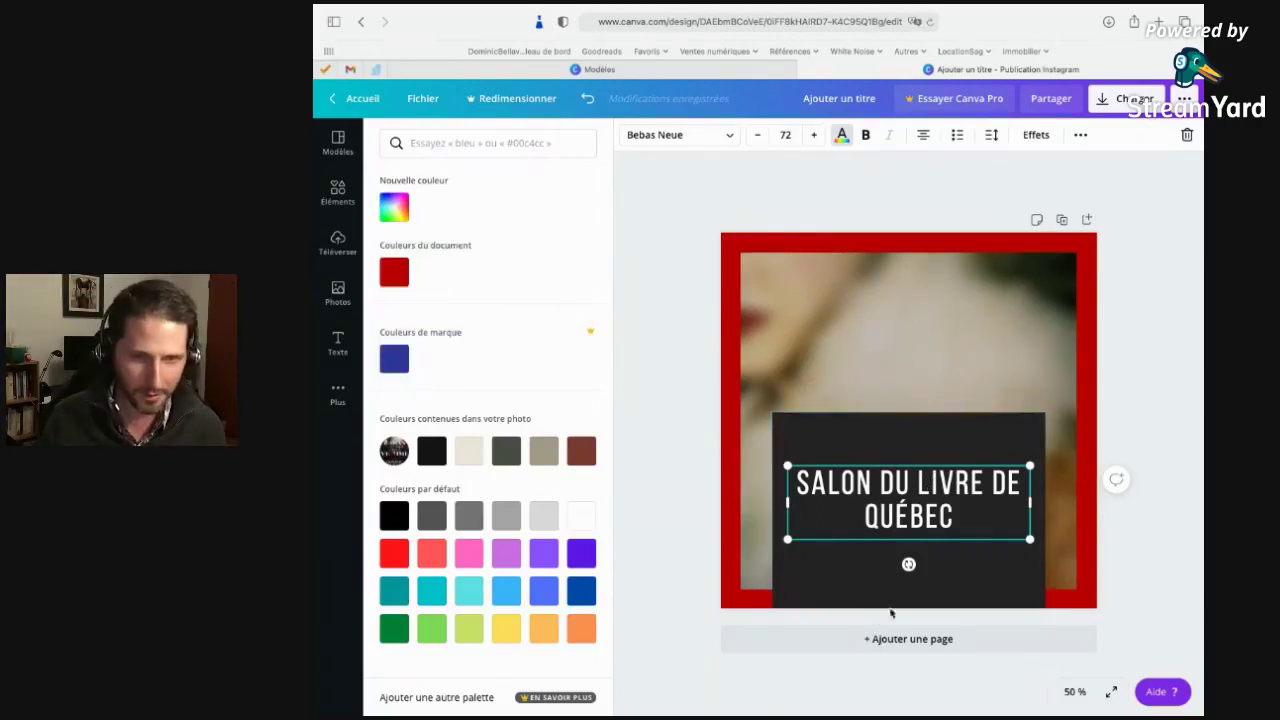
{"action": "left_click", "coordinate": [892, 435]}
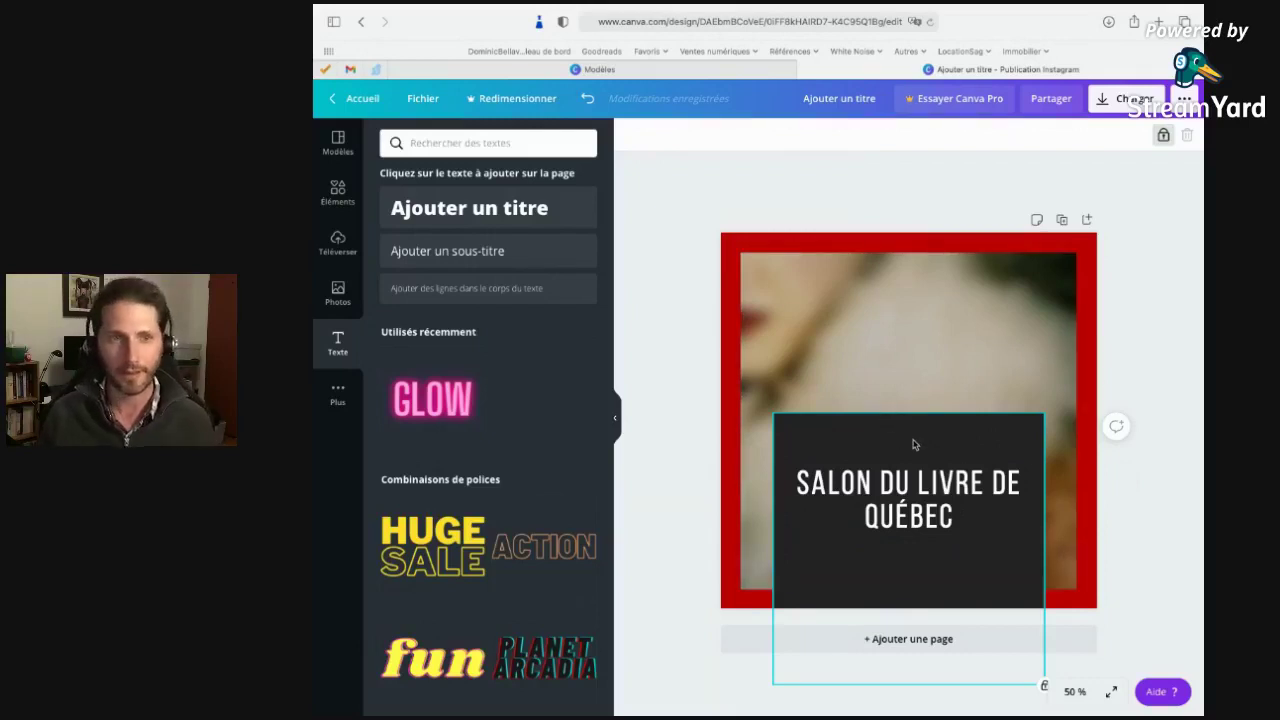
Add a subtitle text box and move it just above the heading, inside the dark square.
{"action": "left_click", "coordinate": [485, 260]}
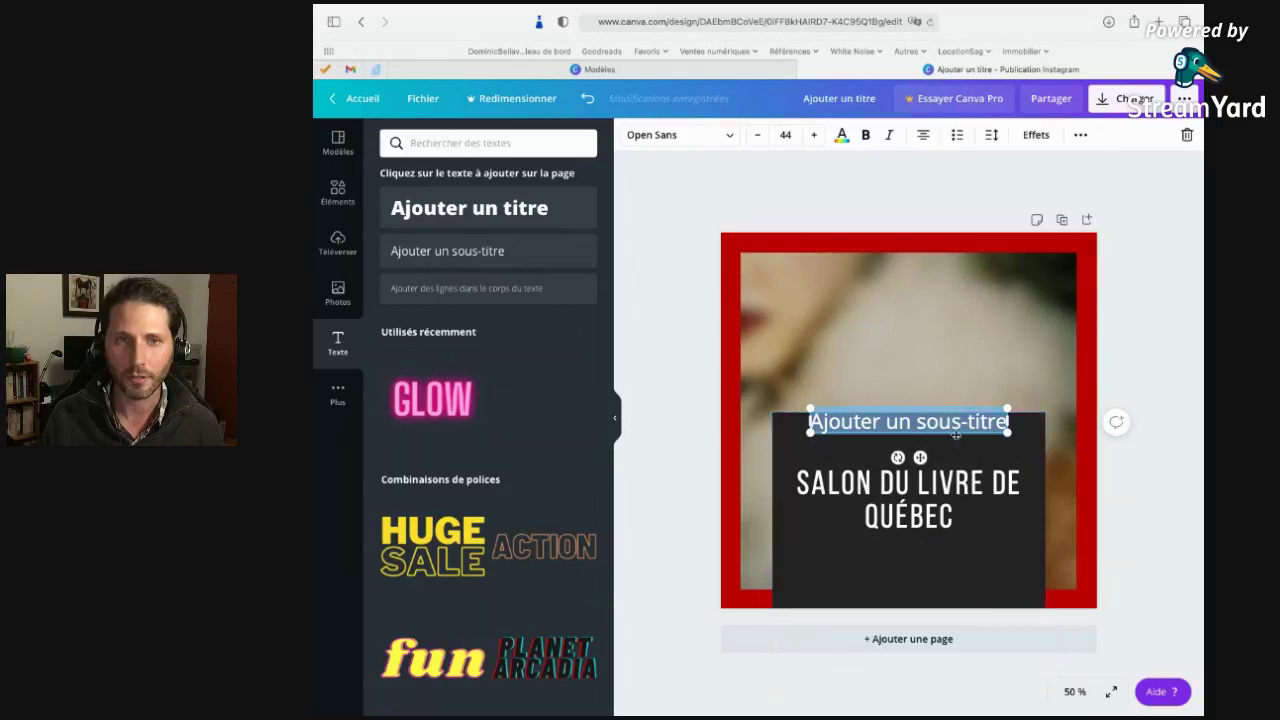
{"action": "left_click", "coordinate": [918, 392]}
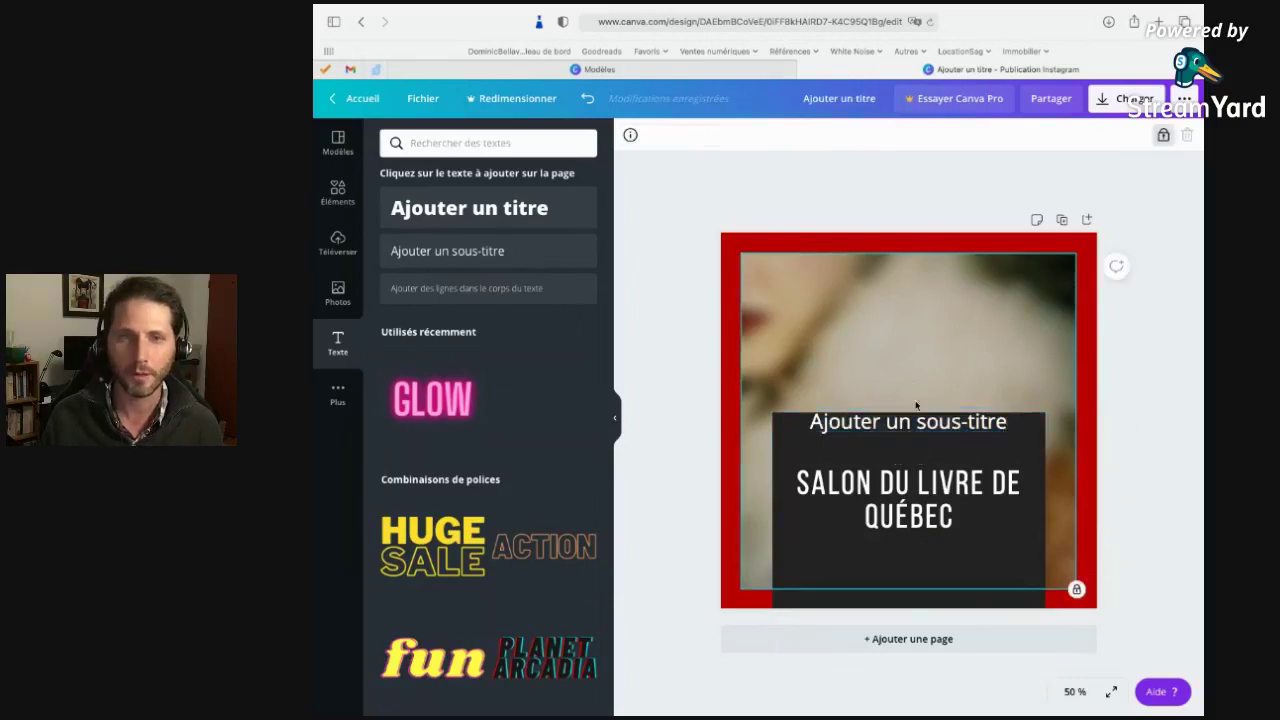
{"action": "left_click_drag", "start_coordinate": [914, 423], "coordinate": [914, 450]}
Replace the subtitle's placeholder text with the author's full name followed by "au", then deselect it.
{"action": "double_click", "coordinate": [914, 449]}
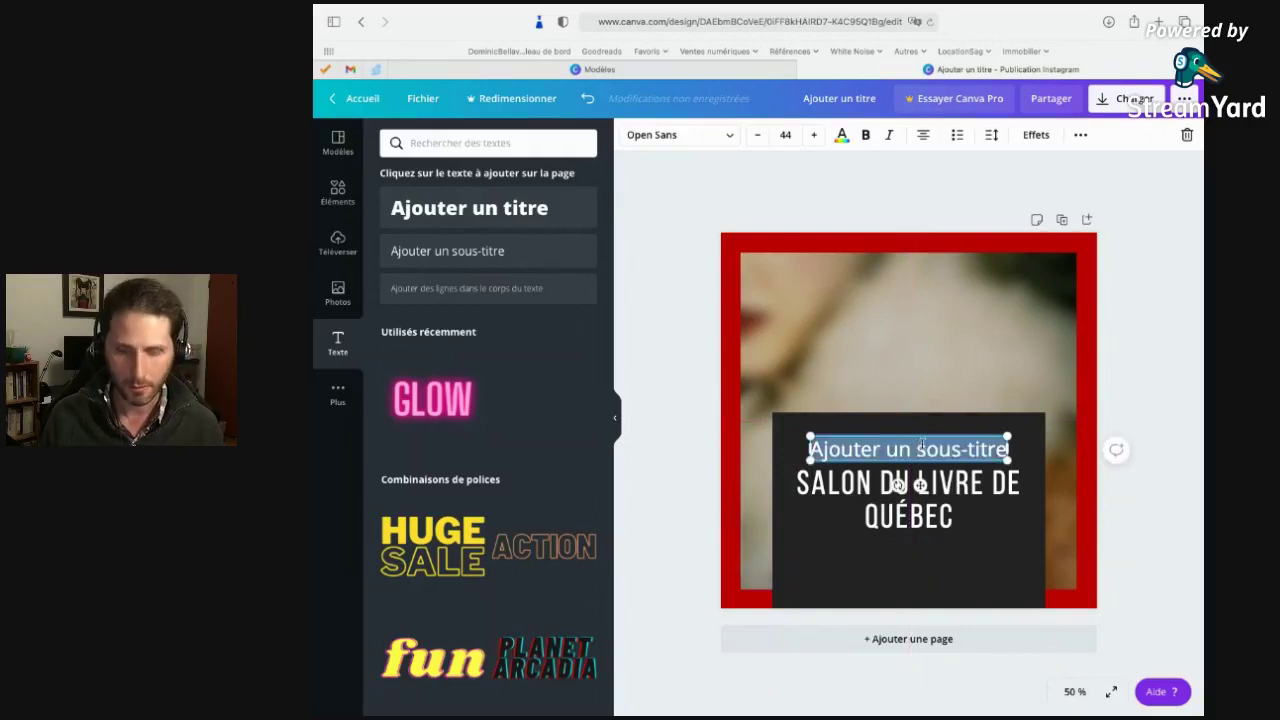
{"action": "type", "text": "Dominic Bella"}
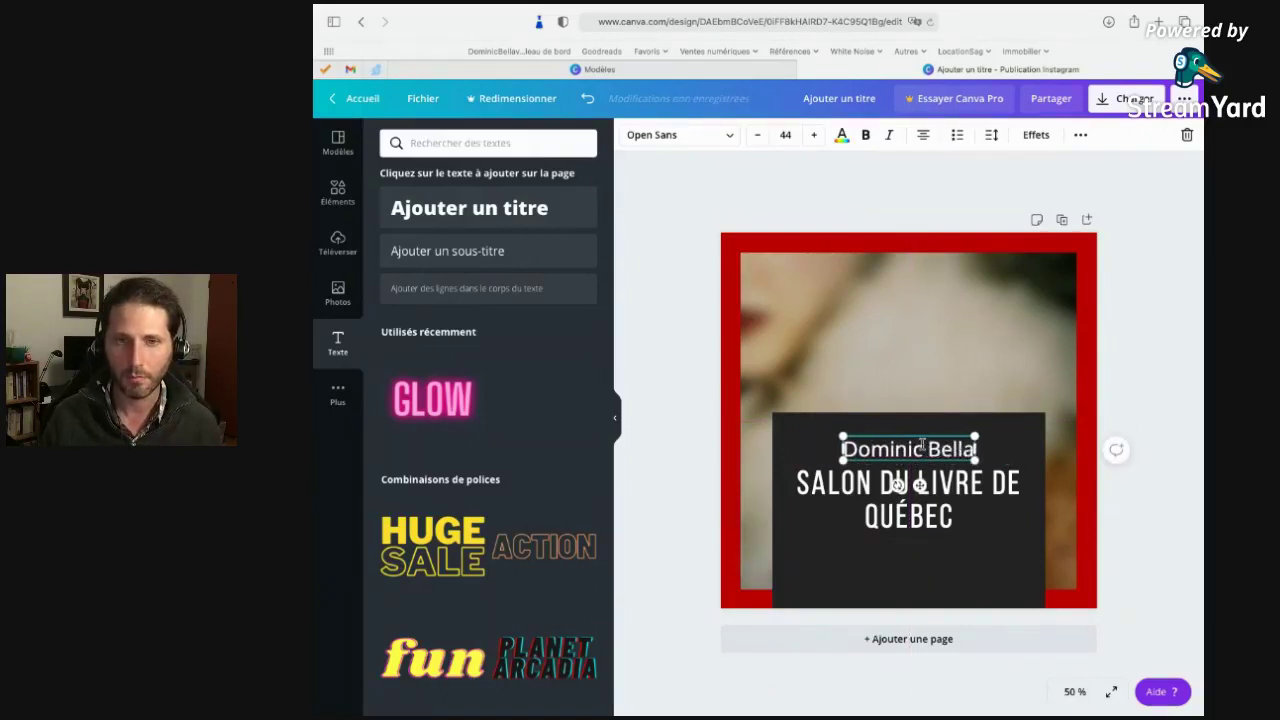
{"action": "type", "text": "vance au"}
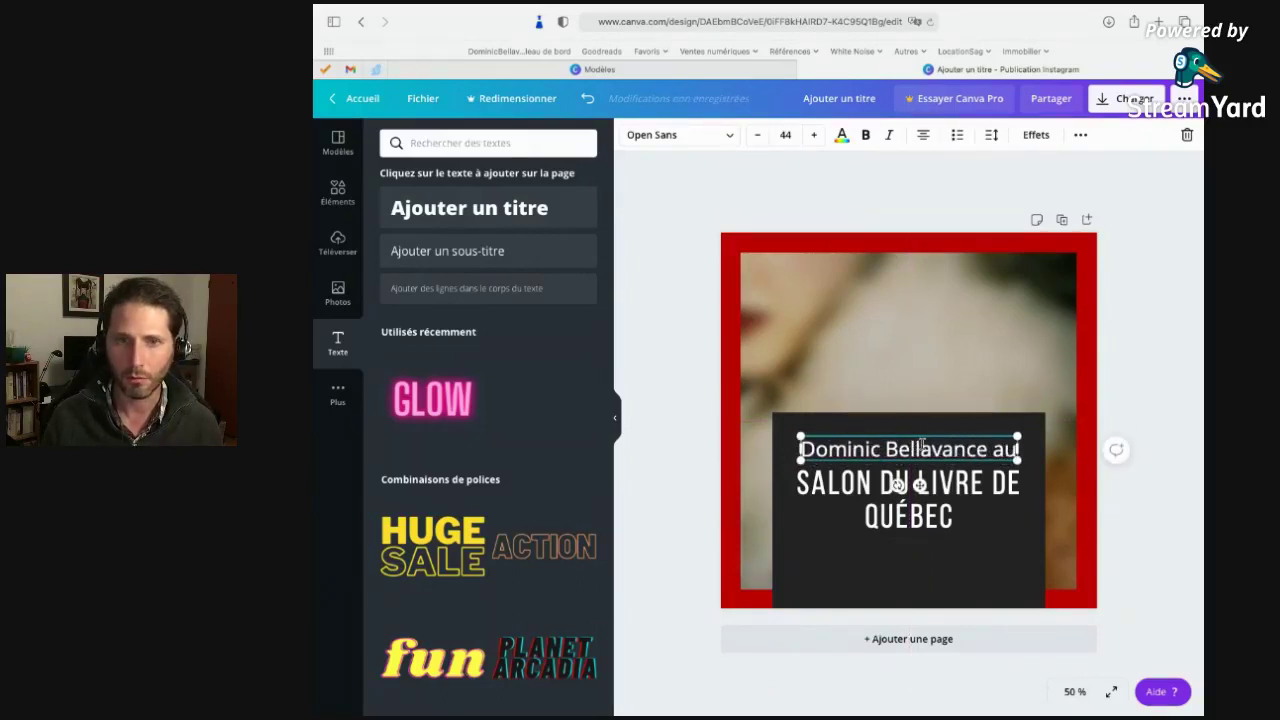
{"action": "left_click", "coordinate": [983, 403]}
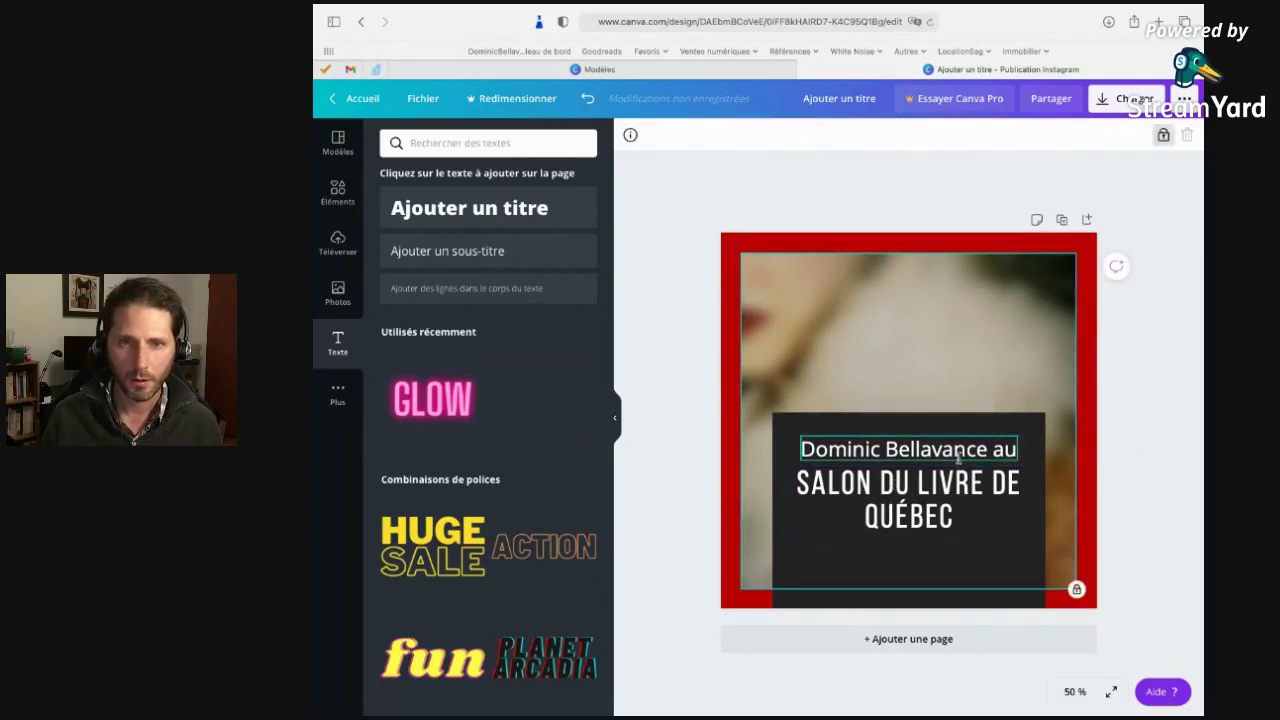
Search the fonts for roboto, try Roboto, and apply Roboto Condensed to the subtitle.
{"action": "left_click", "coordinate": [972, 451]}
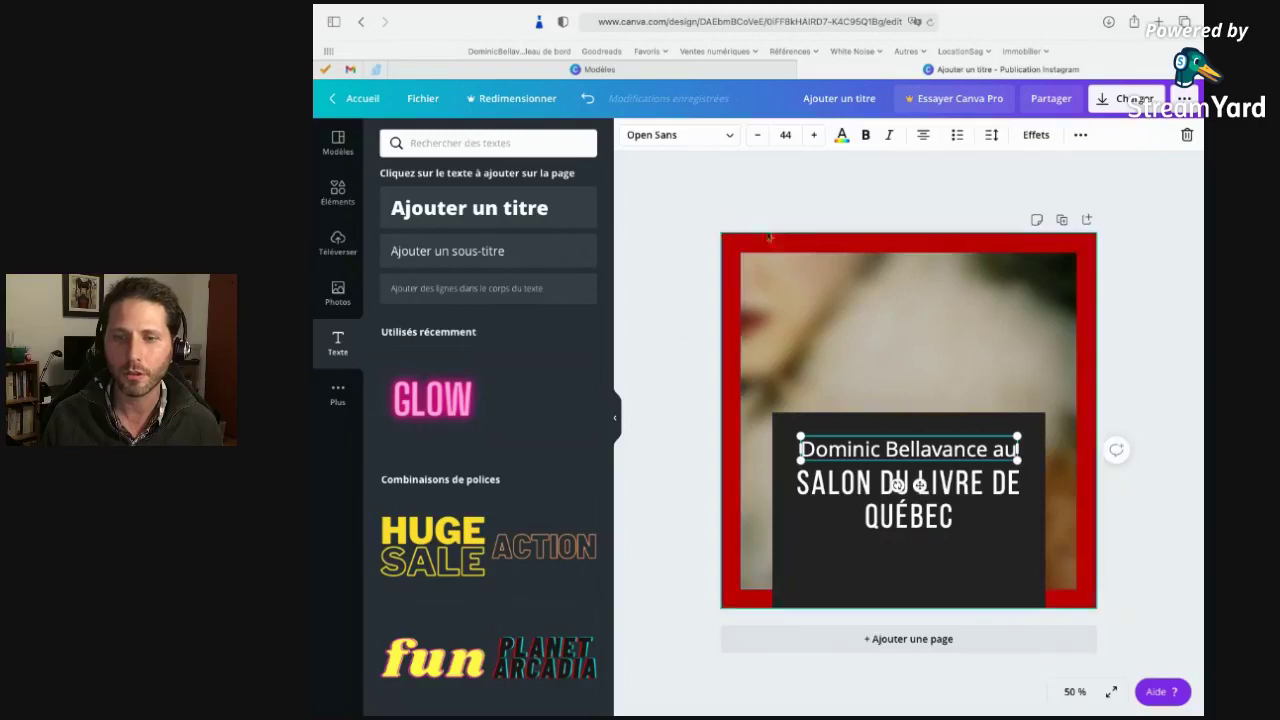
{"action": "left_click", "coordinate": [666, 140]}
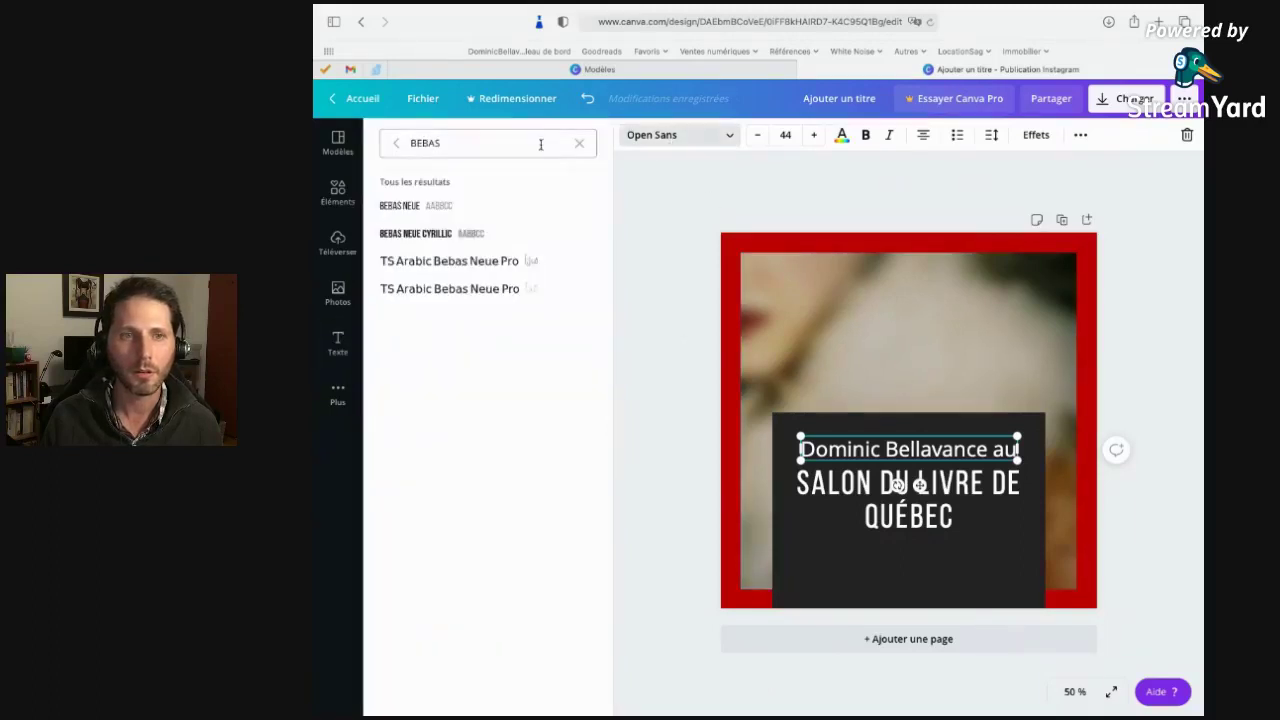
{"action": "left_click_drag", "start_coordinate": [441, 145], "coordinate": [410, 147]}
{"action": "type", "text": "roboto"}
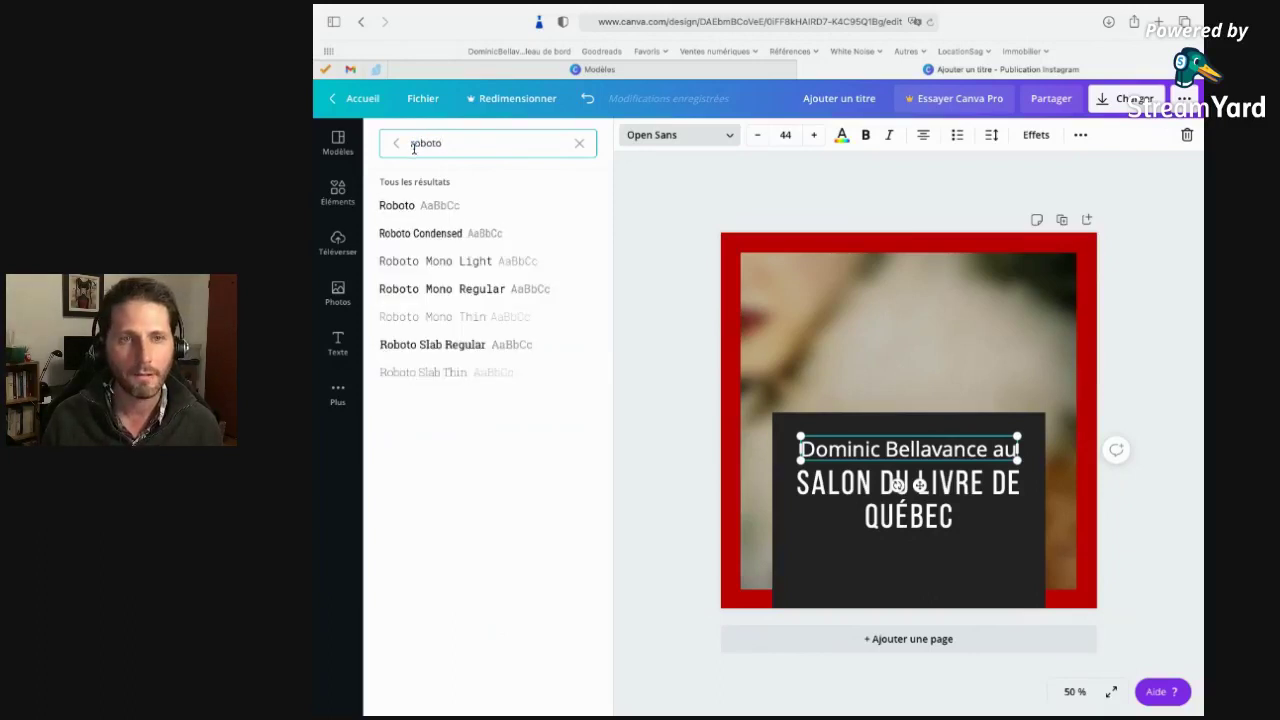
{"action": "left_click", "coordinate": [464, 215]}
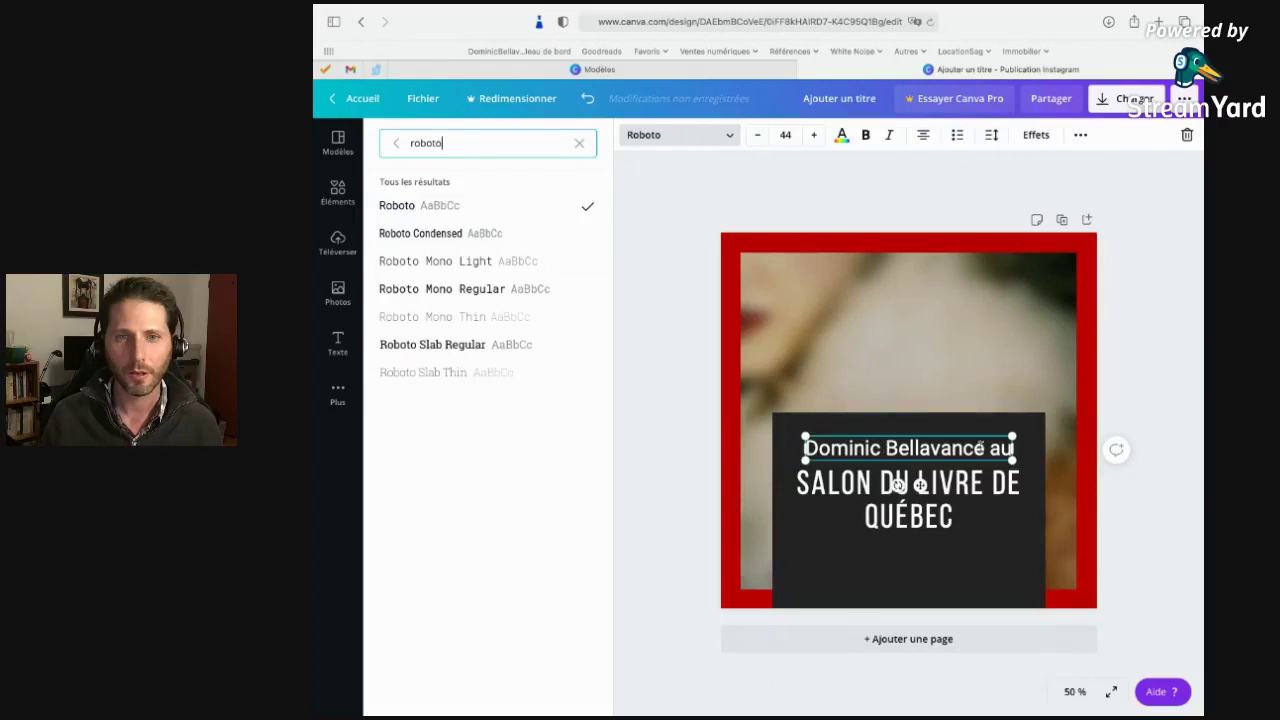
{"action": "left_click", "coordinate": [520, 236]}
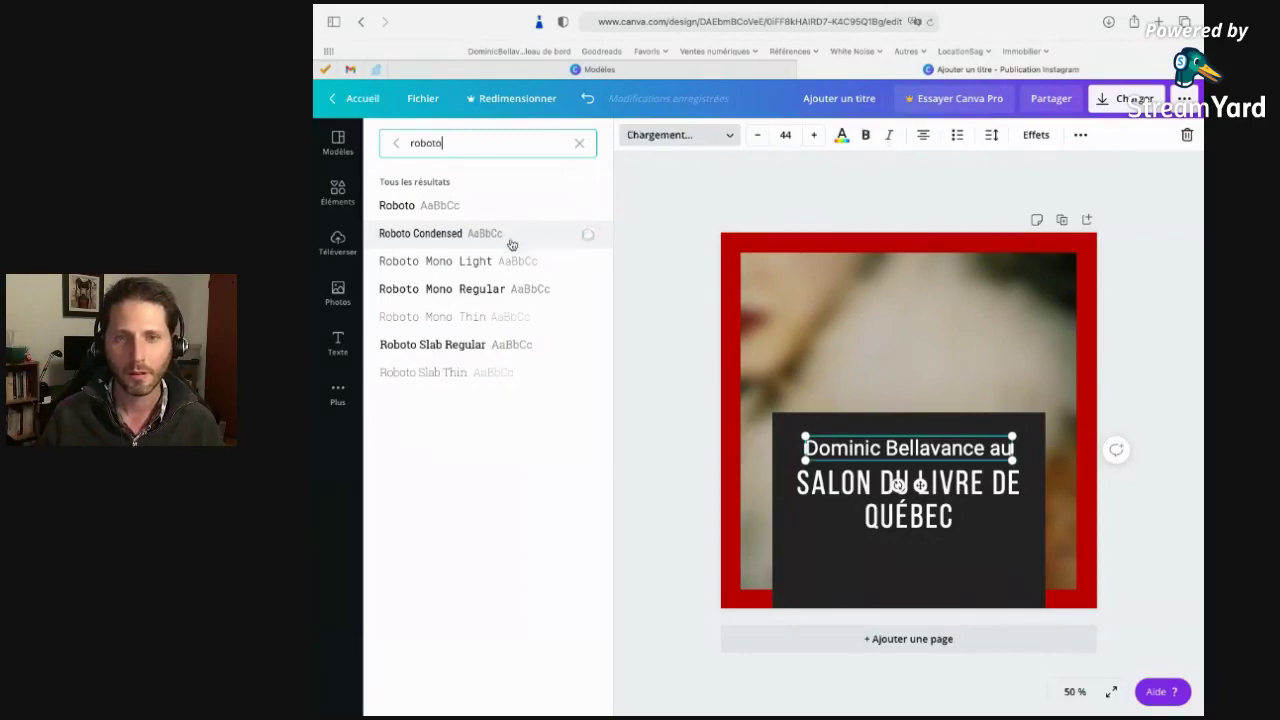
{"action": "left_click", "coordinate": [983, 390]}
Scale the subtitle down to a font size of about 36,4 and centre it above the heading.
{"action": "left_click", "coordinate": [986, 447]}
{"action": "left_click_drag", "start_coordinate": [999, 438], "coordinate": [918, 453]}
{"action": "left_click", "coordinate": [971, 390]}
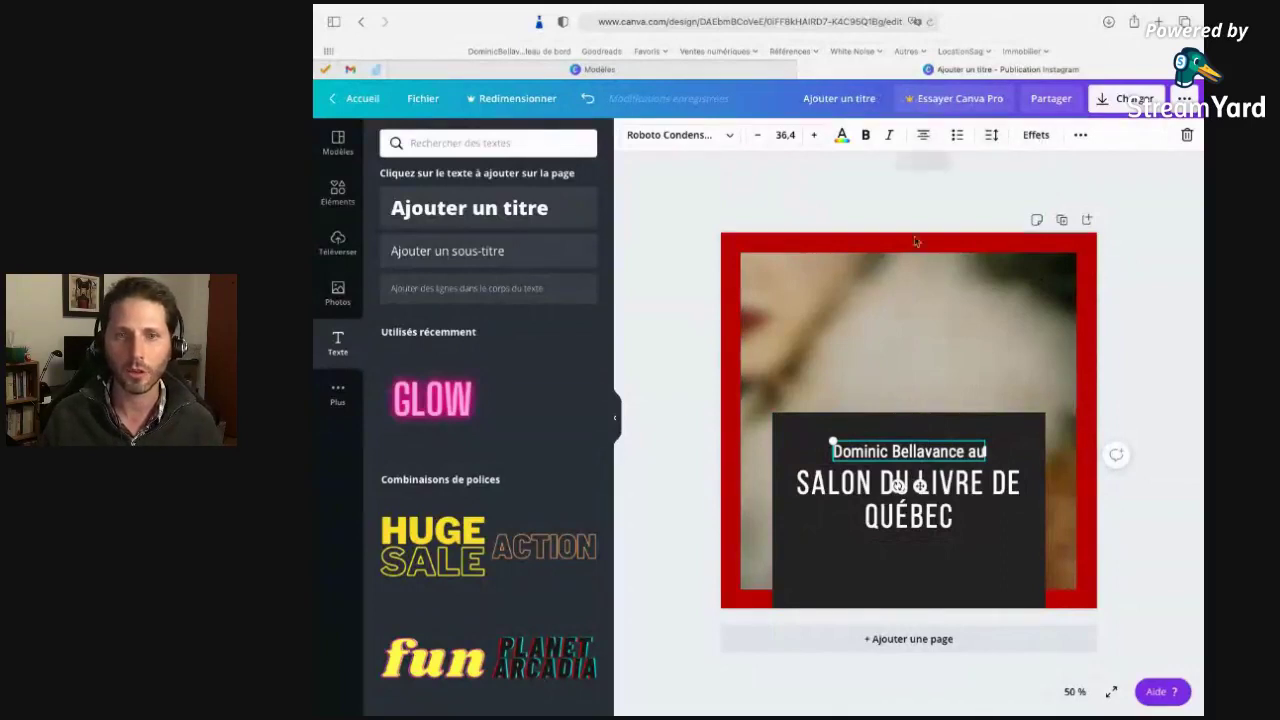
Set the subtitle's letter spacing to 59 and deselect it.
{"action": "left_click", "coordinate": [991, 134]}
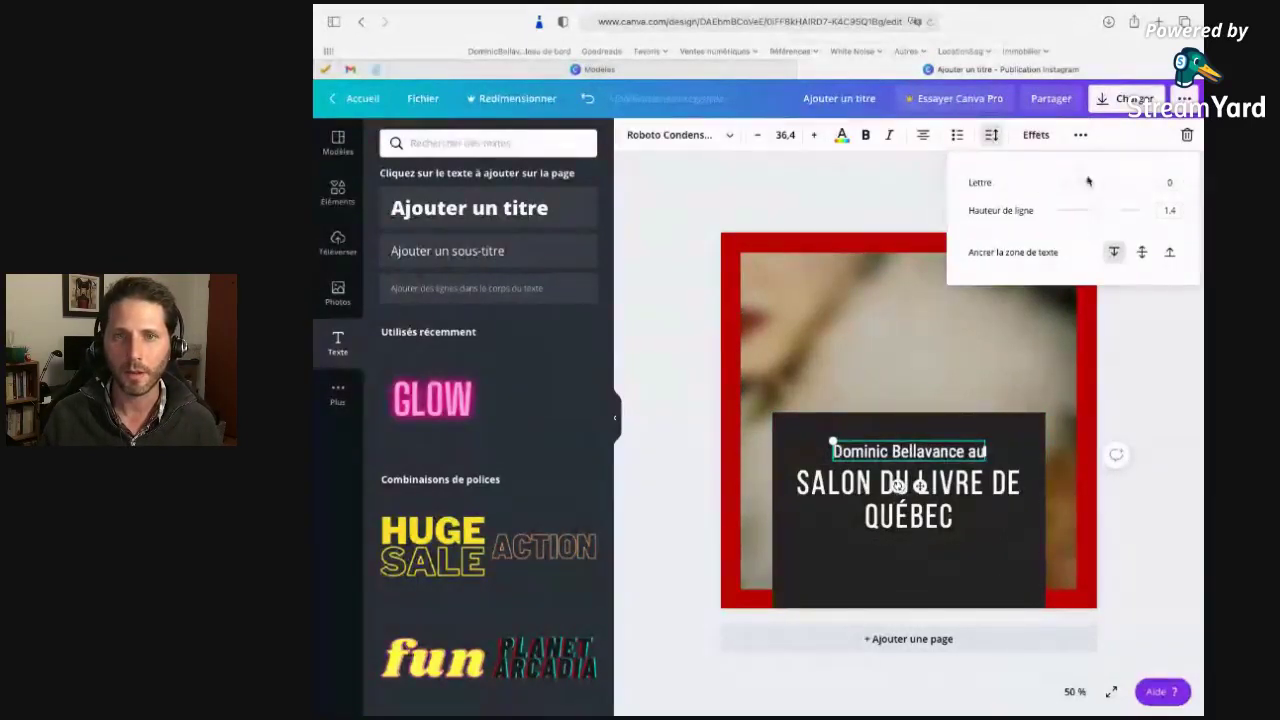
{"action": "left_click_drag", "start_coordinate": [1077, 189], "coordinate": [1079, 189]}
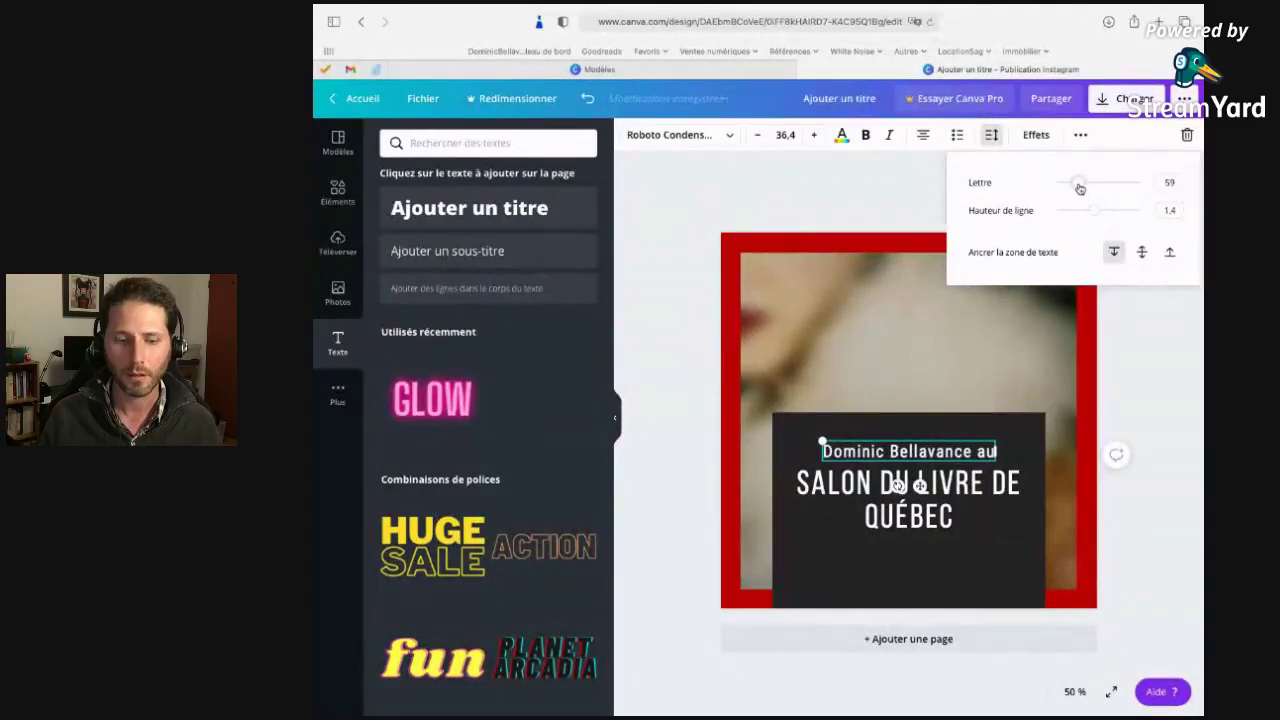
{"action": "left_click", "coordinate": [900, 388]}
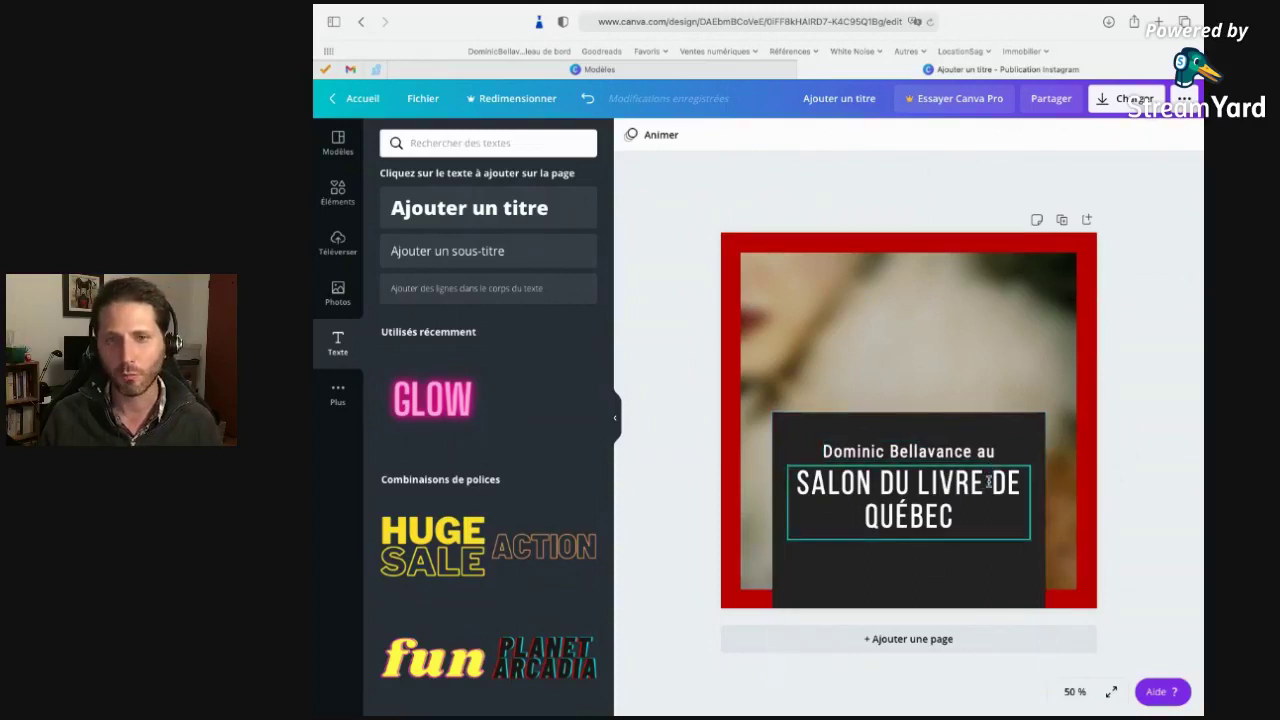
Break the heading before "DE" so it reads "SALON DU LIVRE" over "DE QUÉBEC", then deselect it.
{"action": "left_click", "coordinate": [989, 482]}
{"action": "double_click", "coordinate": [995, 482]}
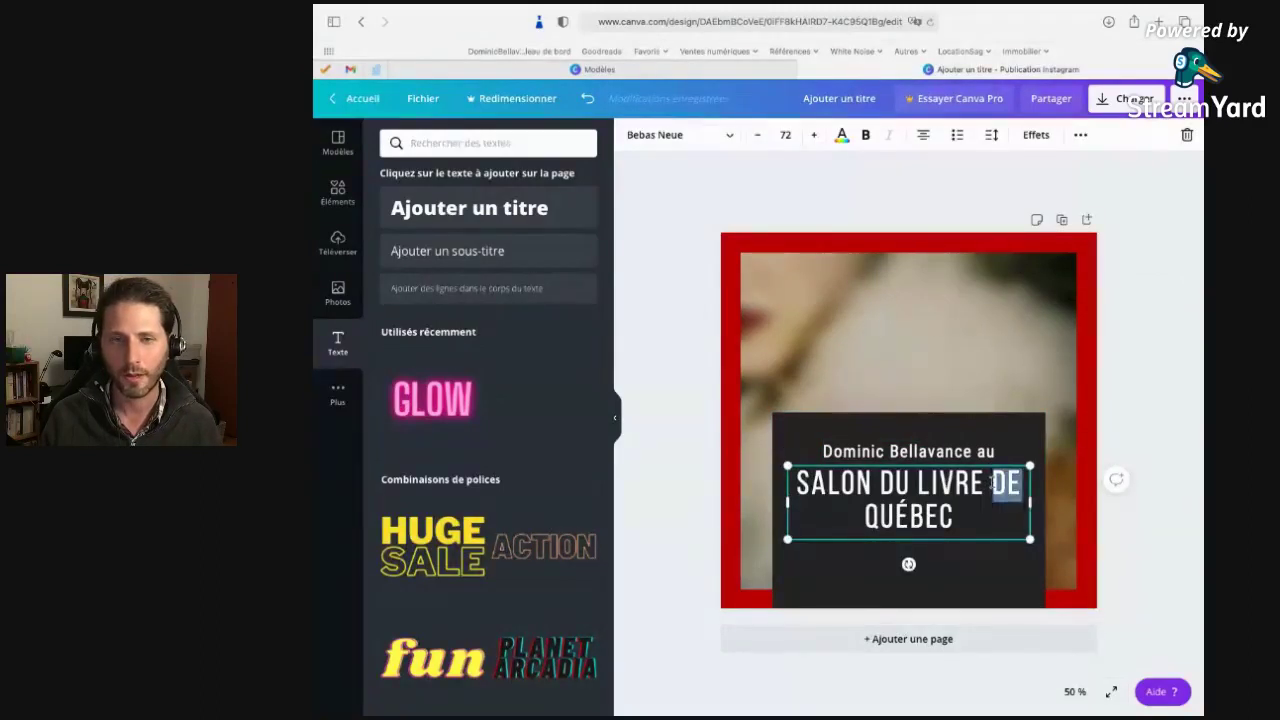
{"action": "left_click", "coordinate": [1015, 477]}
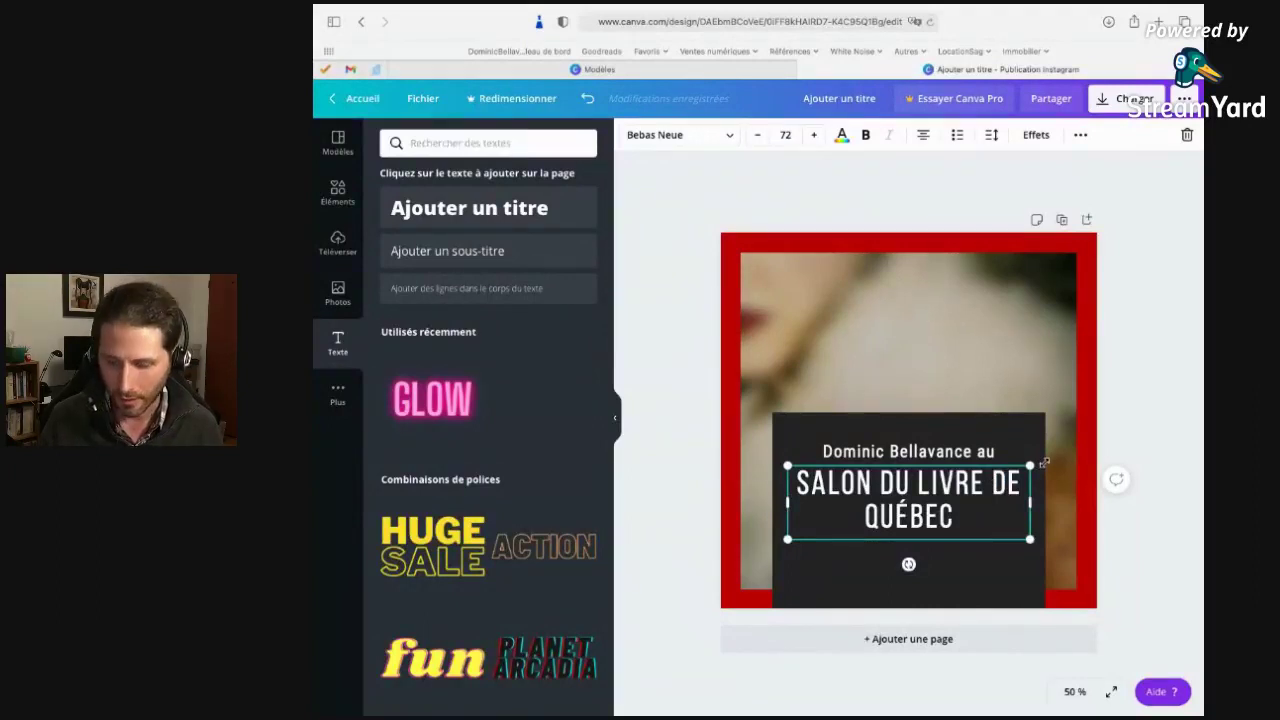
{"action": "key", "text": "BackSpace"}
{"action": "key", "text": "Return"}
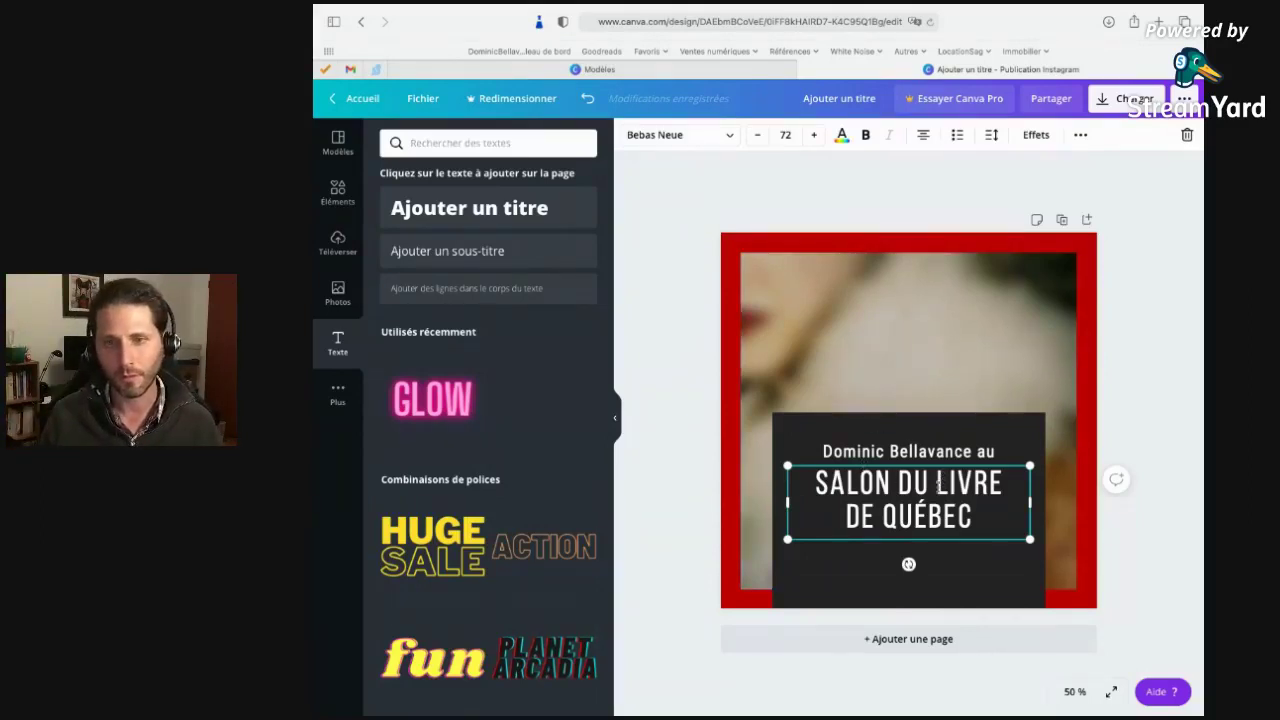
{"action": "left_click", "coordinate": [919, 215]}
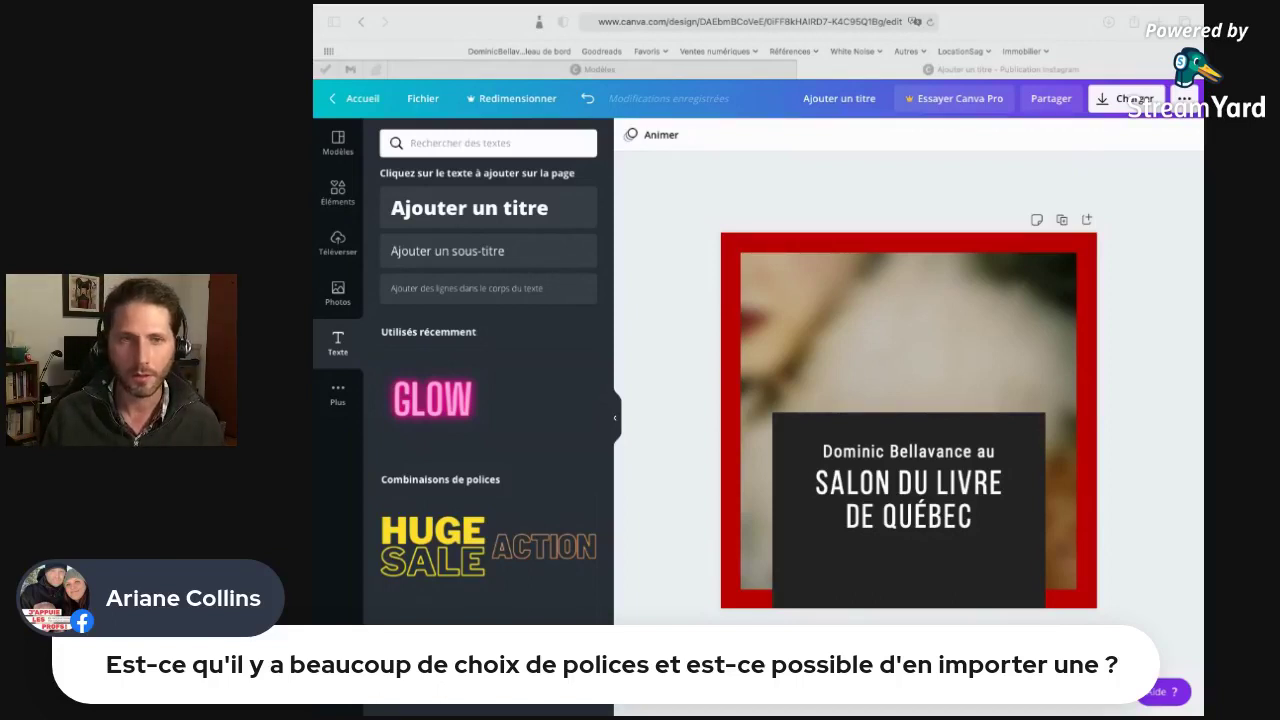
Open the font choices for the subtitle, clear the roboto search and run the recent search for garamond.
{"action": "left_click", "coordinate": [892, 446]}
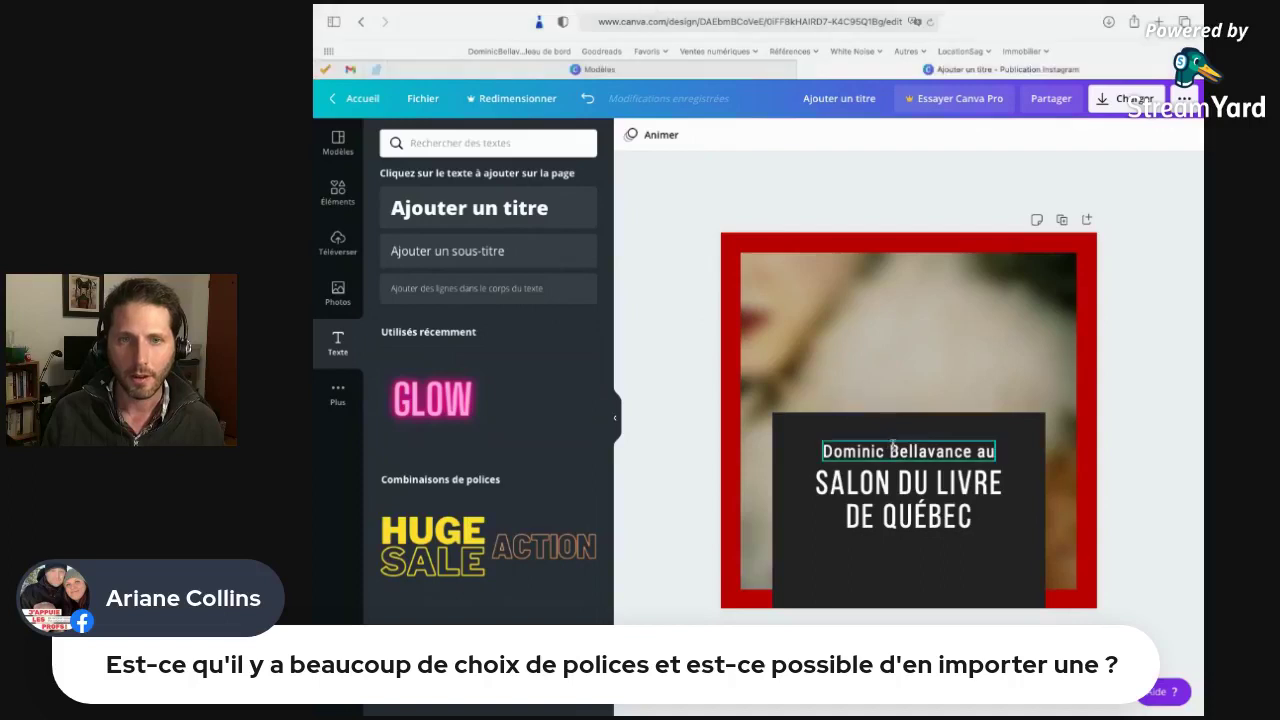
{"action": "left_click", "coordinate": [892, 446]}
{"action": "left_click", "coordinate": [729, 139]}
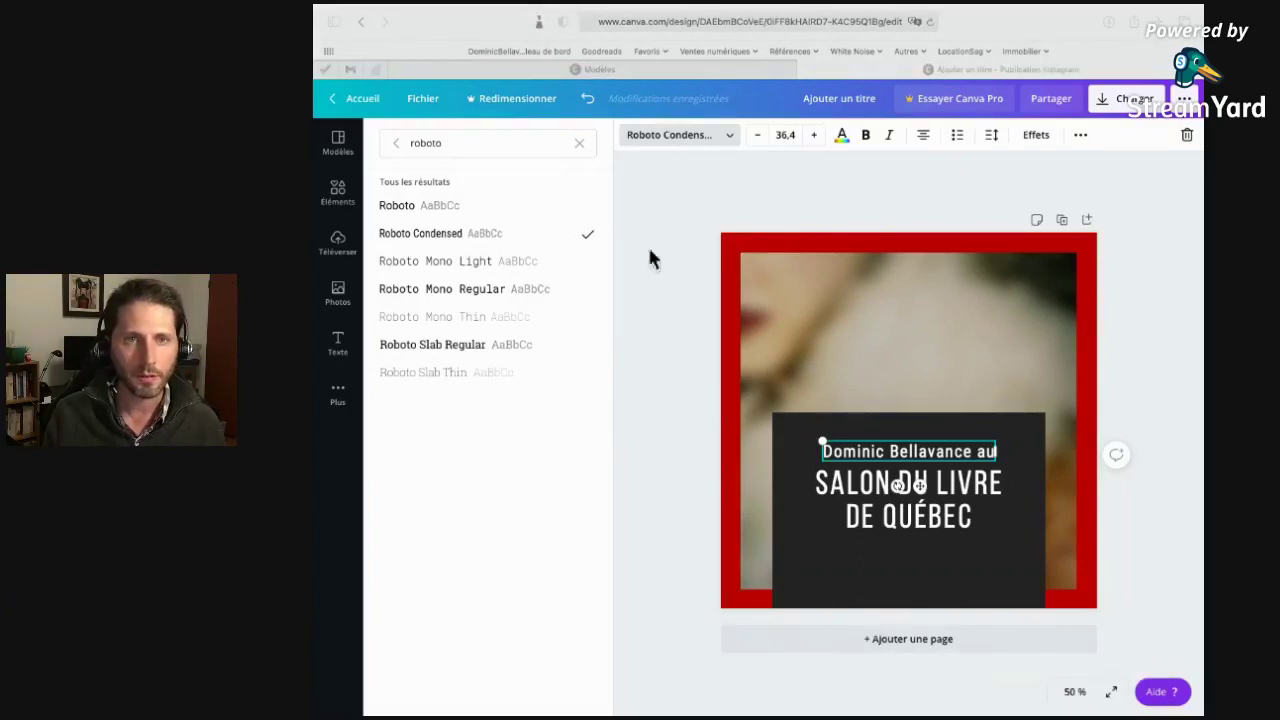
{"action": "left_click", "coordinate": [580, 144]}
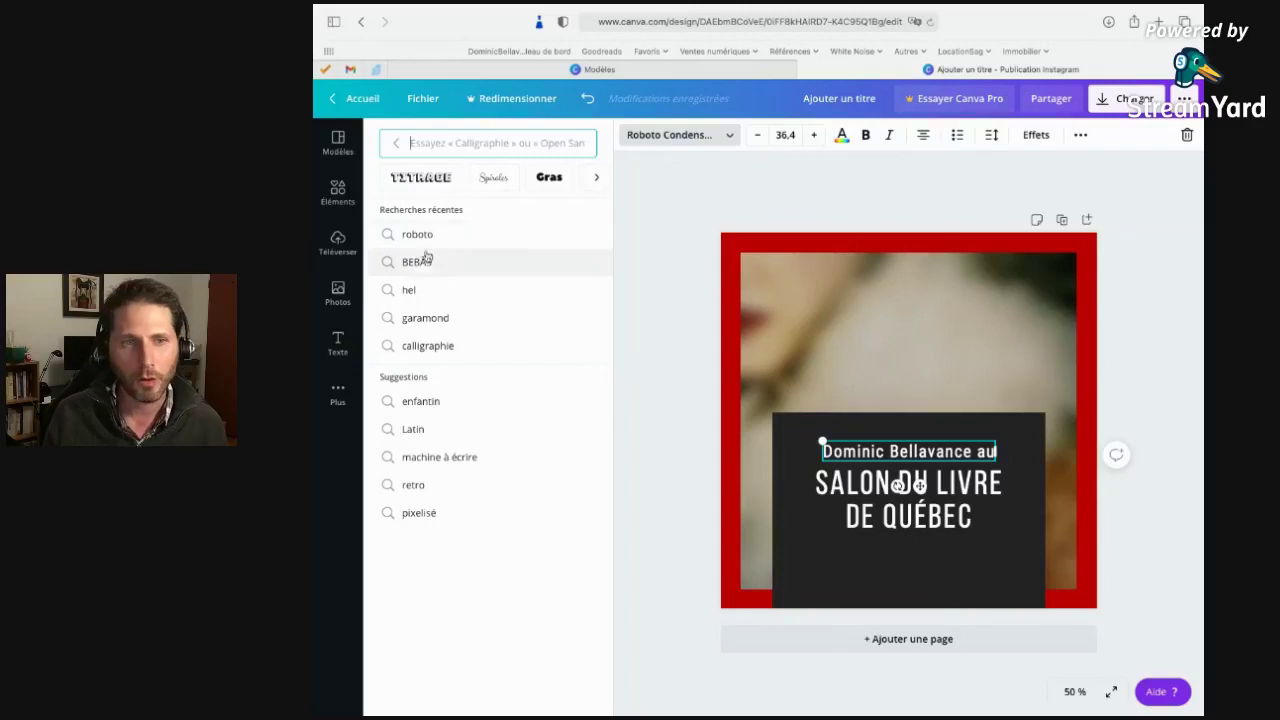
{"action": "left_click", "coordinate": [600, 317]}
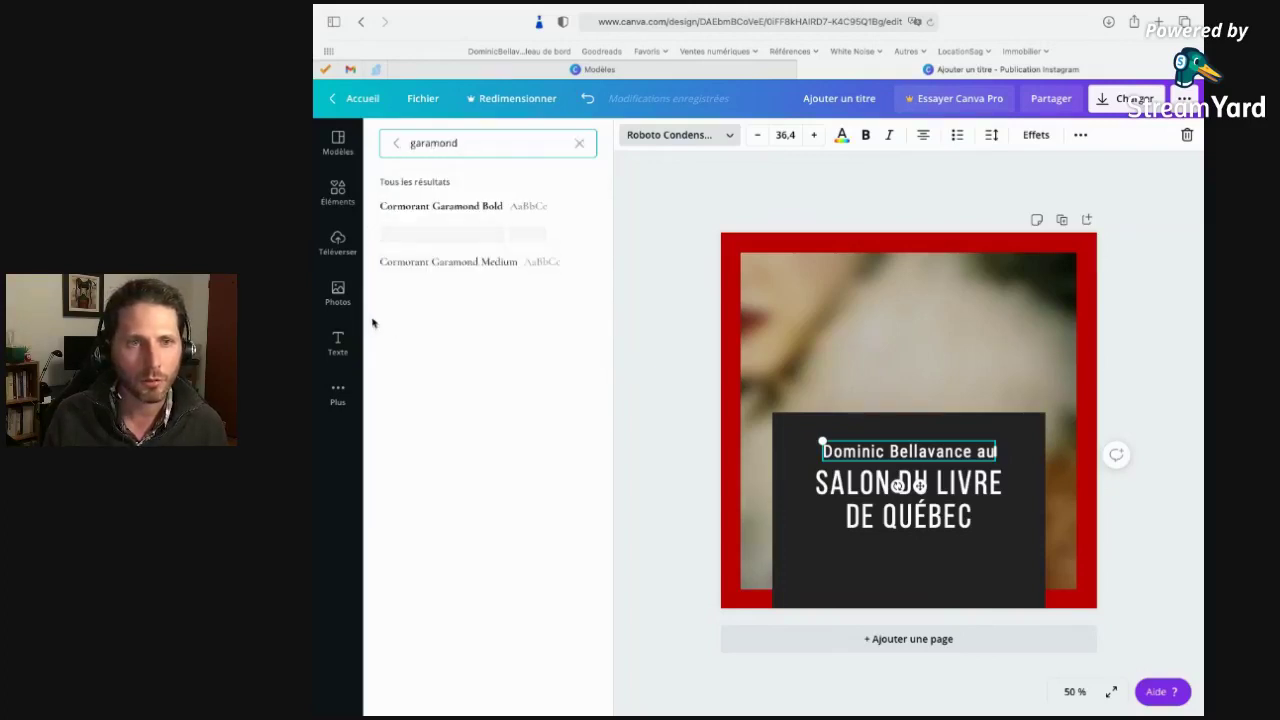
Add a new title text box to the post.
{"action": "left_click", "coordinate": [338, 343]}
{"action": "left_click", "coordinate": [469, 208]}
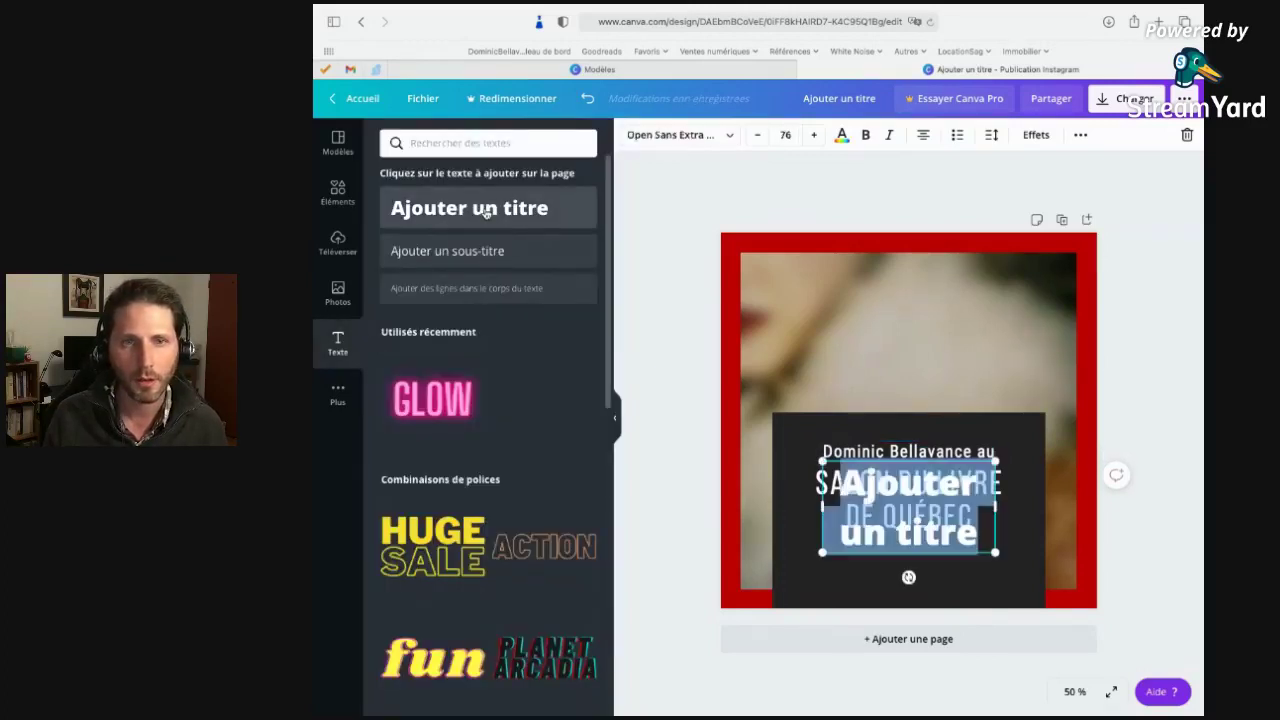
Move the new heading onto the photo above the dark box and browse fonts matching "f" for it.
{"action": "left_click_drag", "start_coordinate": [913, 478], "coordinate": [908, 467]}
{"action": "left_click_drag", "start_coordinate": [908, 577], "coordinate": [908, 430]}
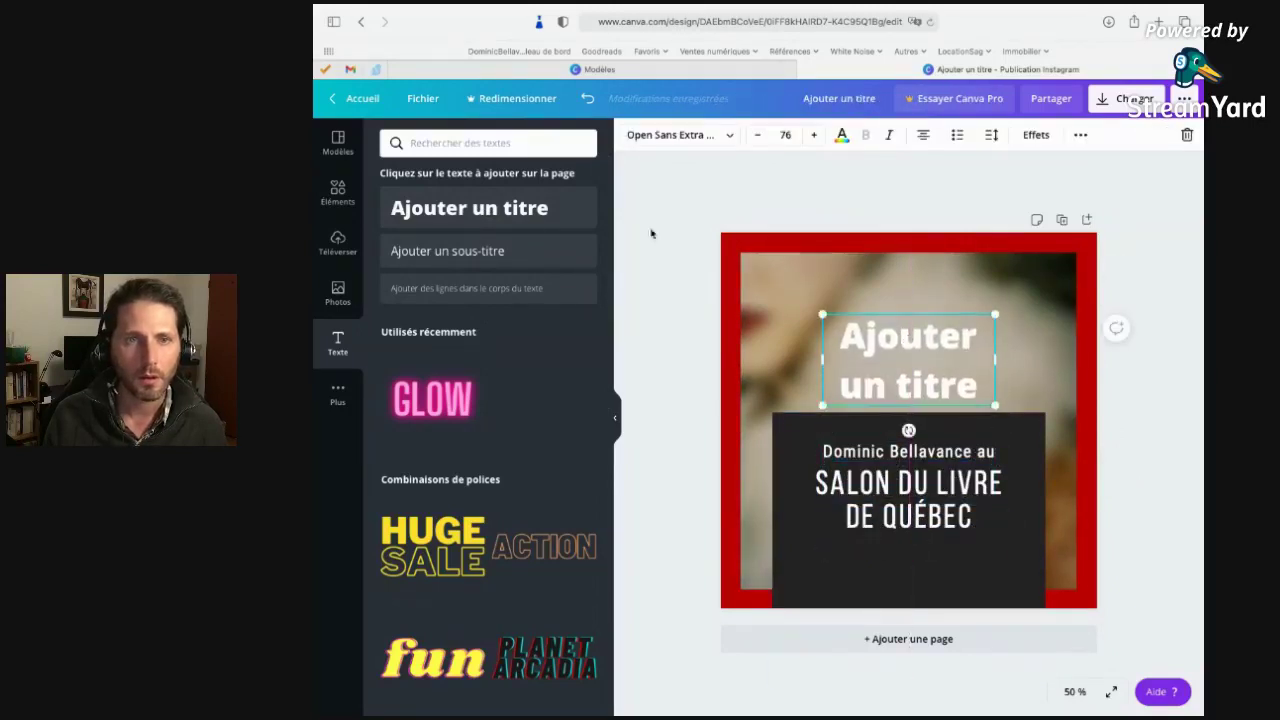
{"action": "left_click", "coordinate": [673, 136]}
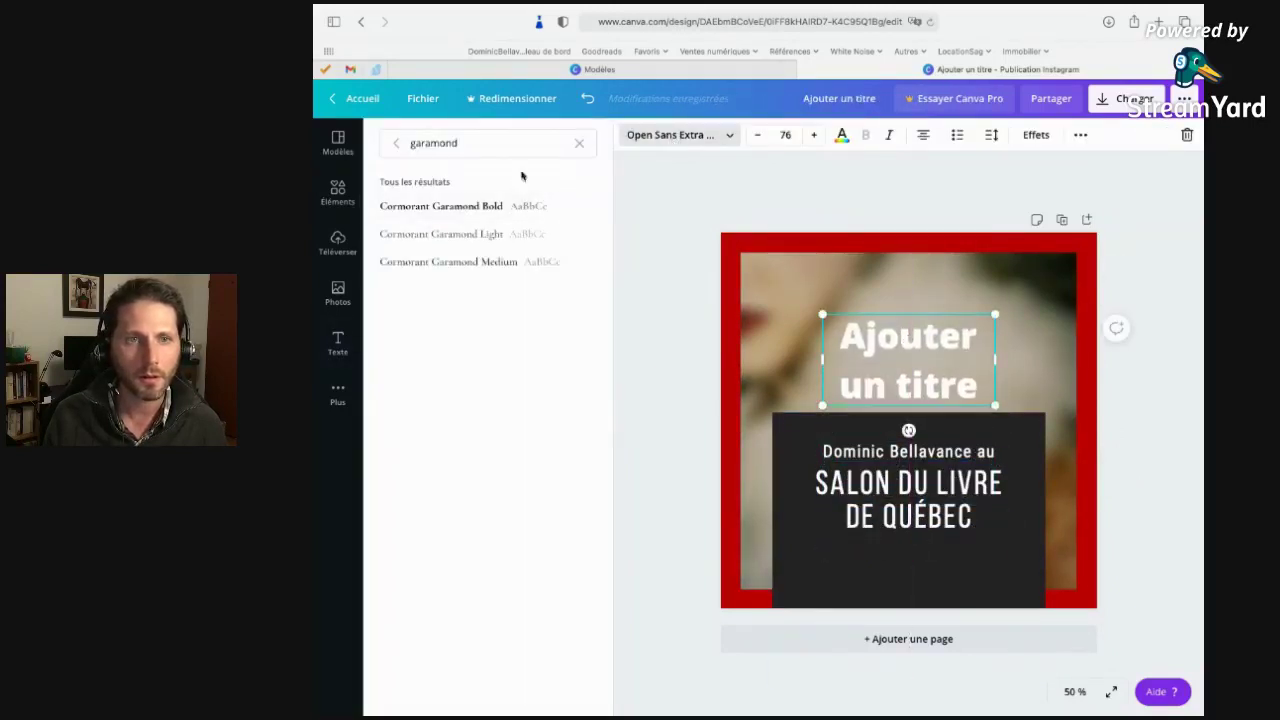
{"action": "left_click", "coordinate": [579, 143]}
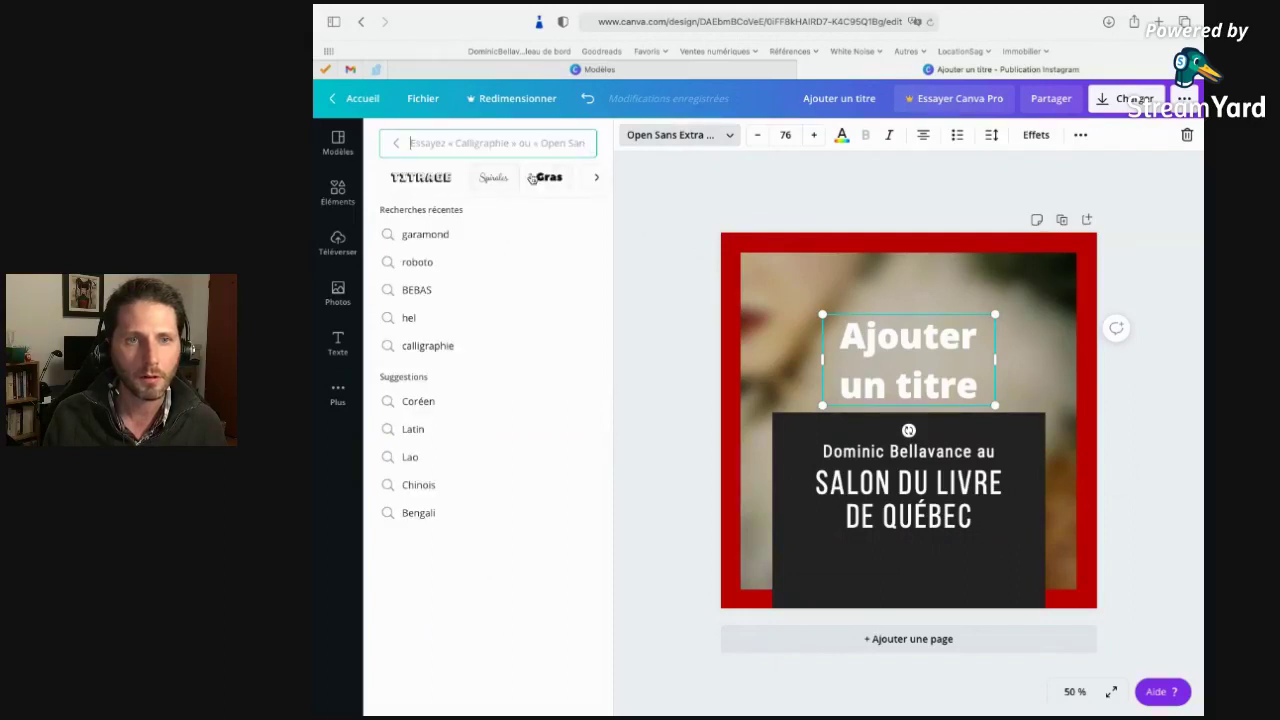
{"action": "type", "text": "f"}
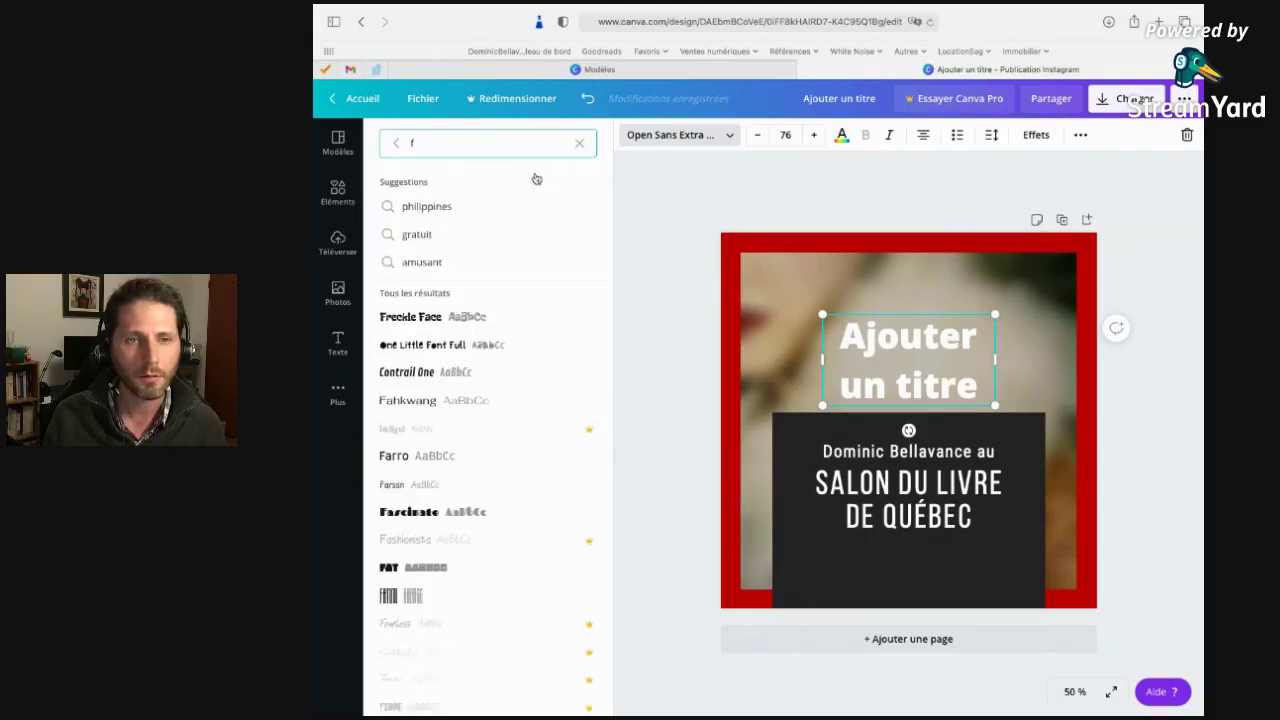
{"action": "scroll", "coordinate": [533, 488], "scroll_direction": "down", "scroll_amount": 15}
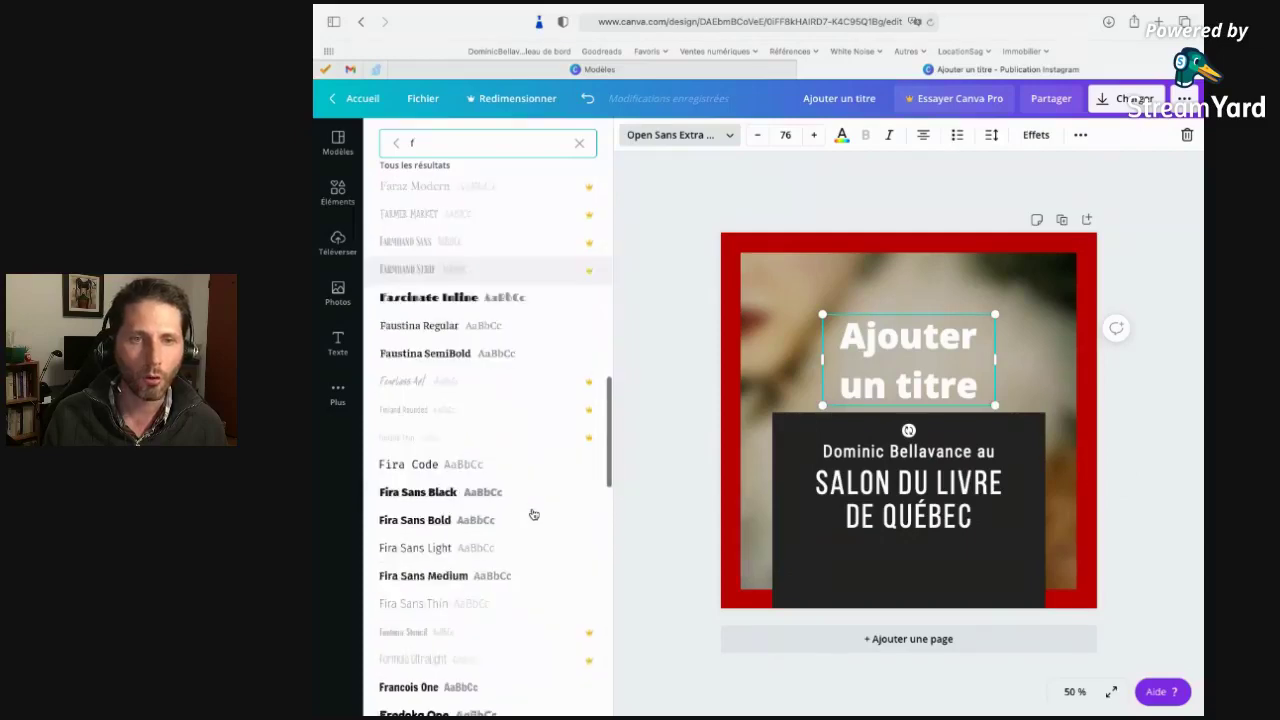
{"action": "scroll", "coordinate": [527, 505], "scroll_direction": "down", "scroll_amount": 15}
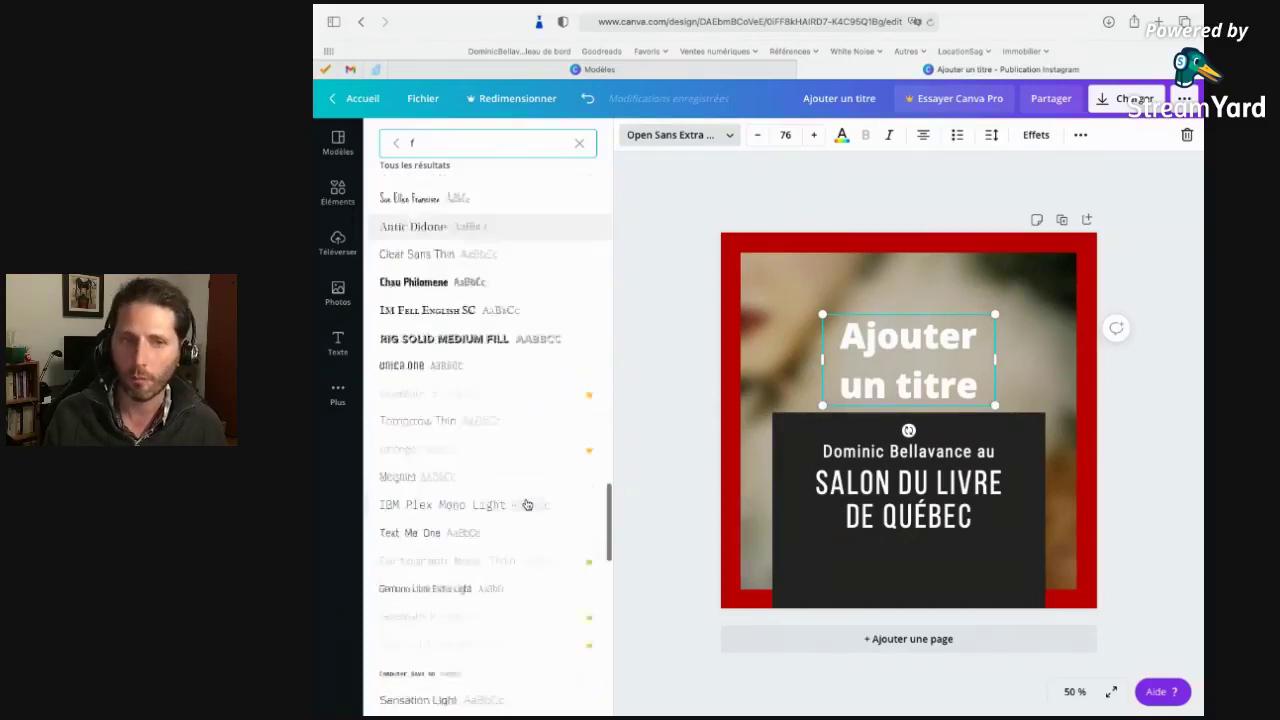
{"action": "scroll", "coordinate": [528, 502], "scroll_direction": "down", "scroll_amount": 5}
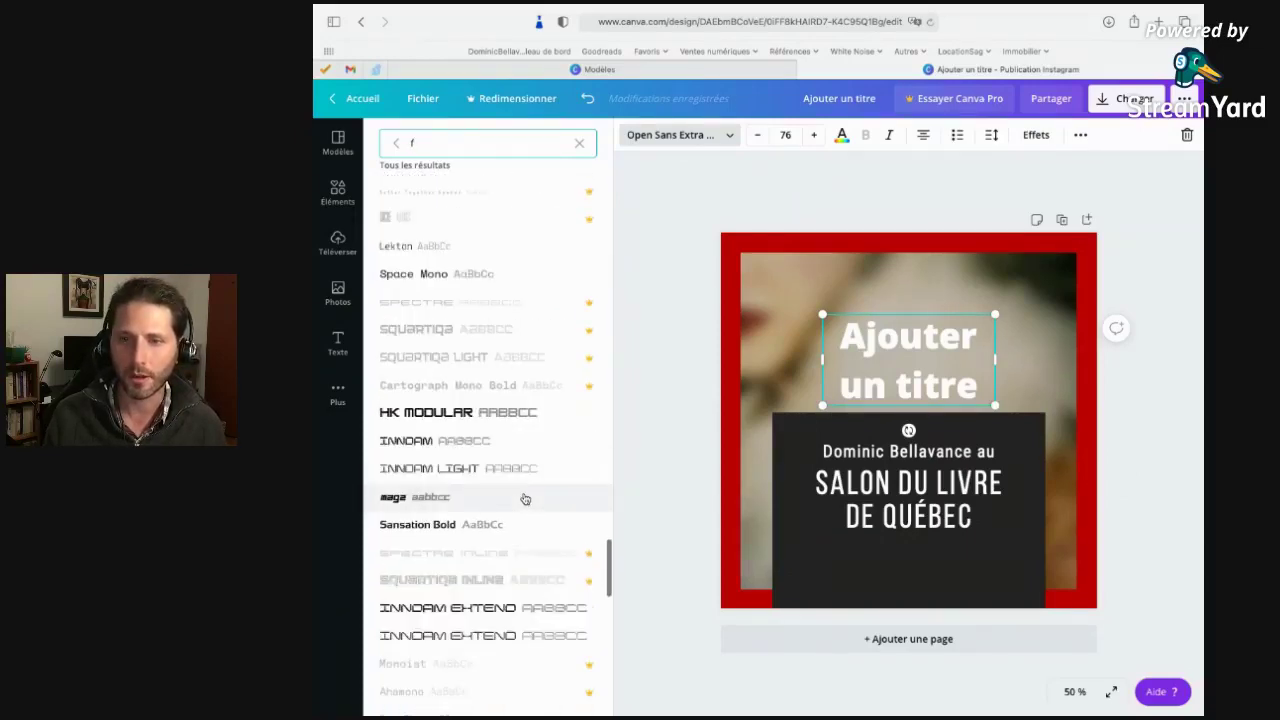
{"action": "scroll", "coordinate": [525, 498], "scroll_direction": "up", "scroll_amount": 20}
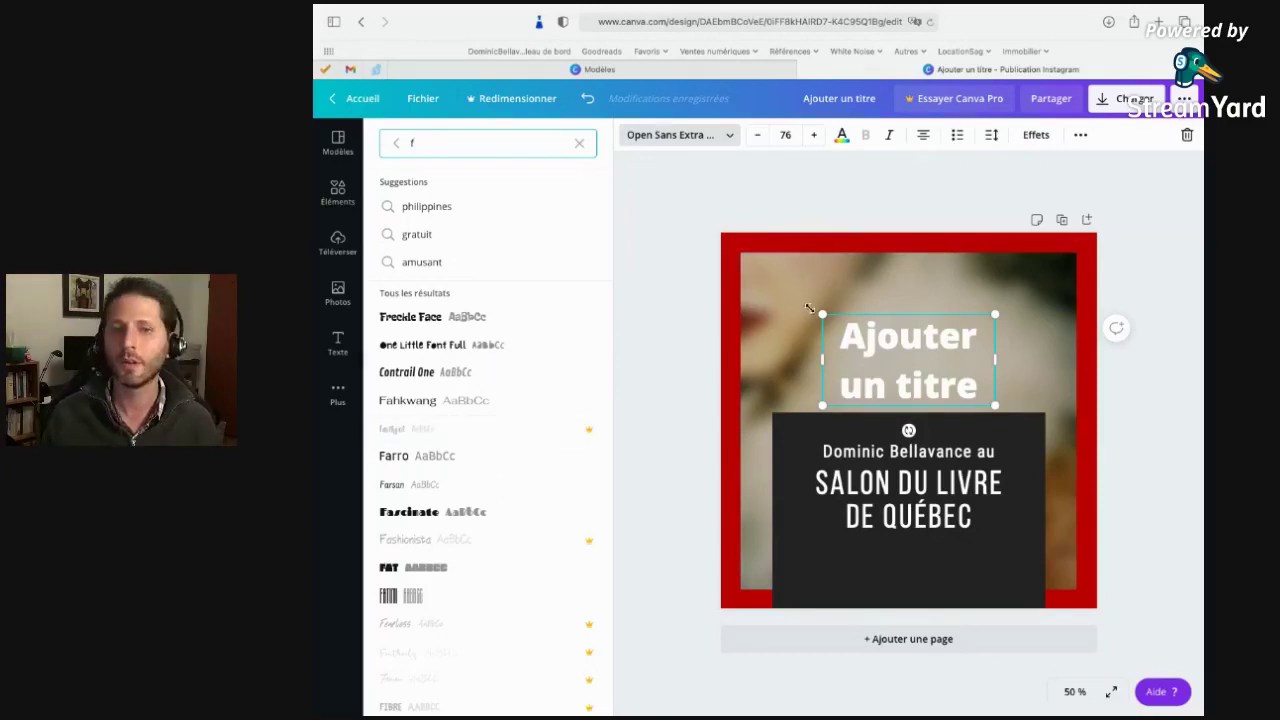
Delete the "Ajouter un titre" placeholder heading from the page.
{"action": "double_click", "coordinate": [916, 342]}
{"action": "key", "text": "Escape"}
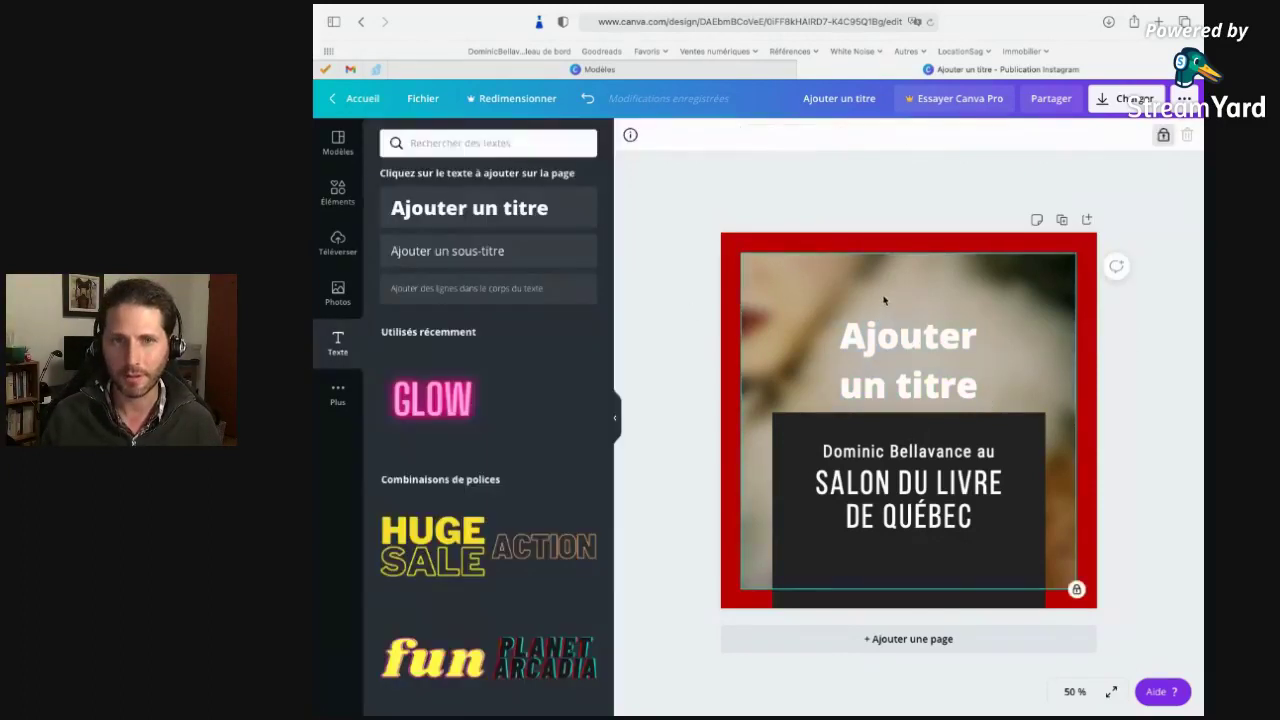
{"action": "key", "text": "Delete"}
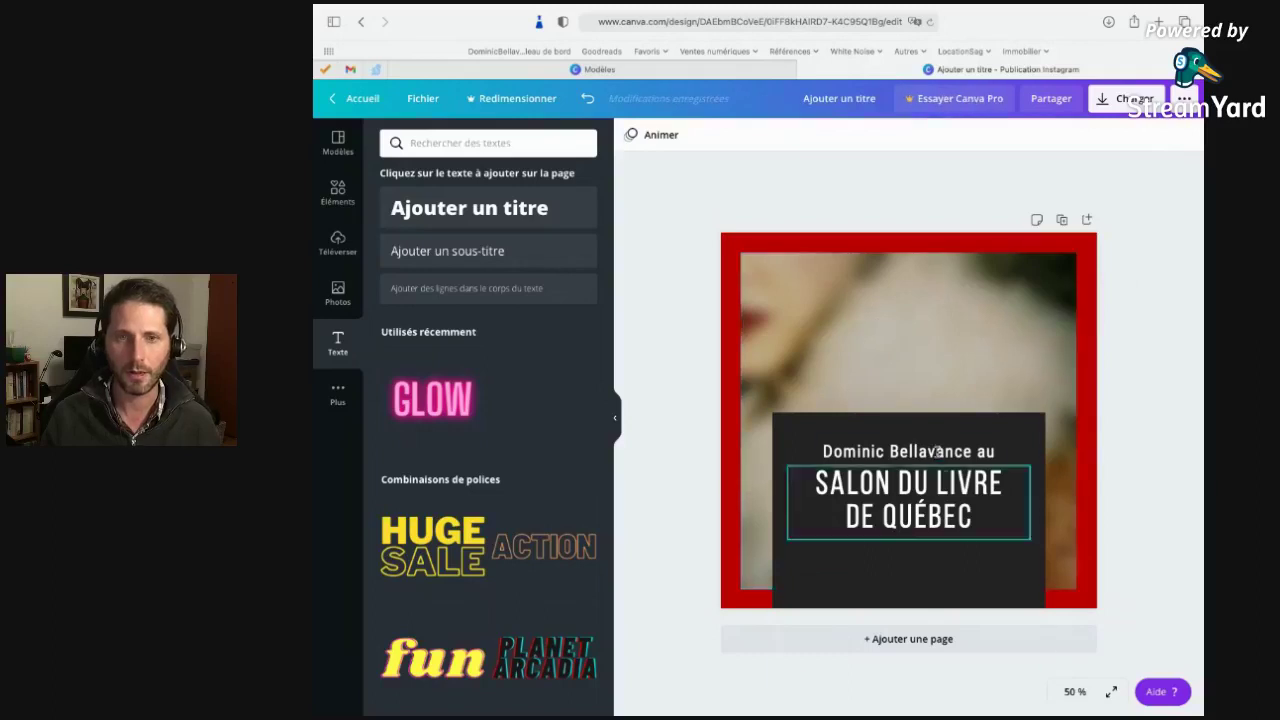
Duplicate the author line and place the copy beneath "SALON DU LIVRE DE QUÉBEC" in the dark box.
{"action": "left_click", "coordinate": [932, 450]}
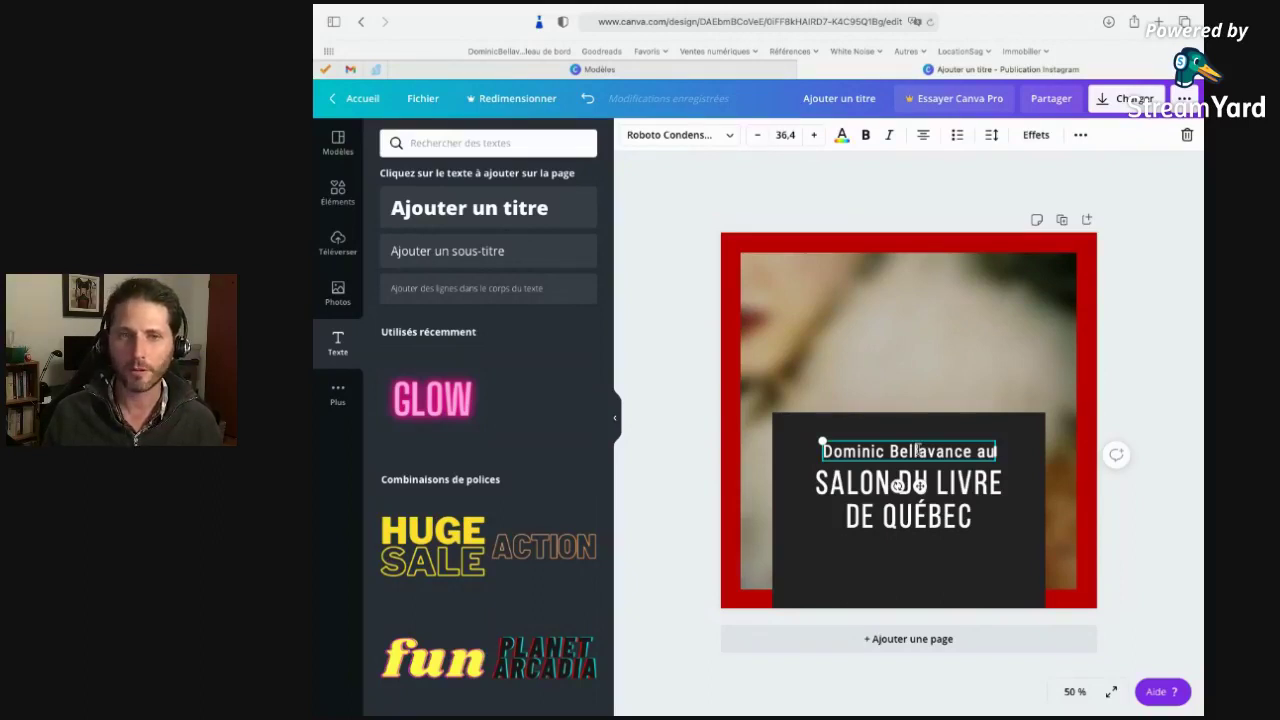
{"action": "left_click_drag", "start_coordinate": [917, 451], "coordinate": [922, 553]}
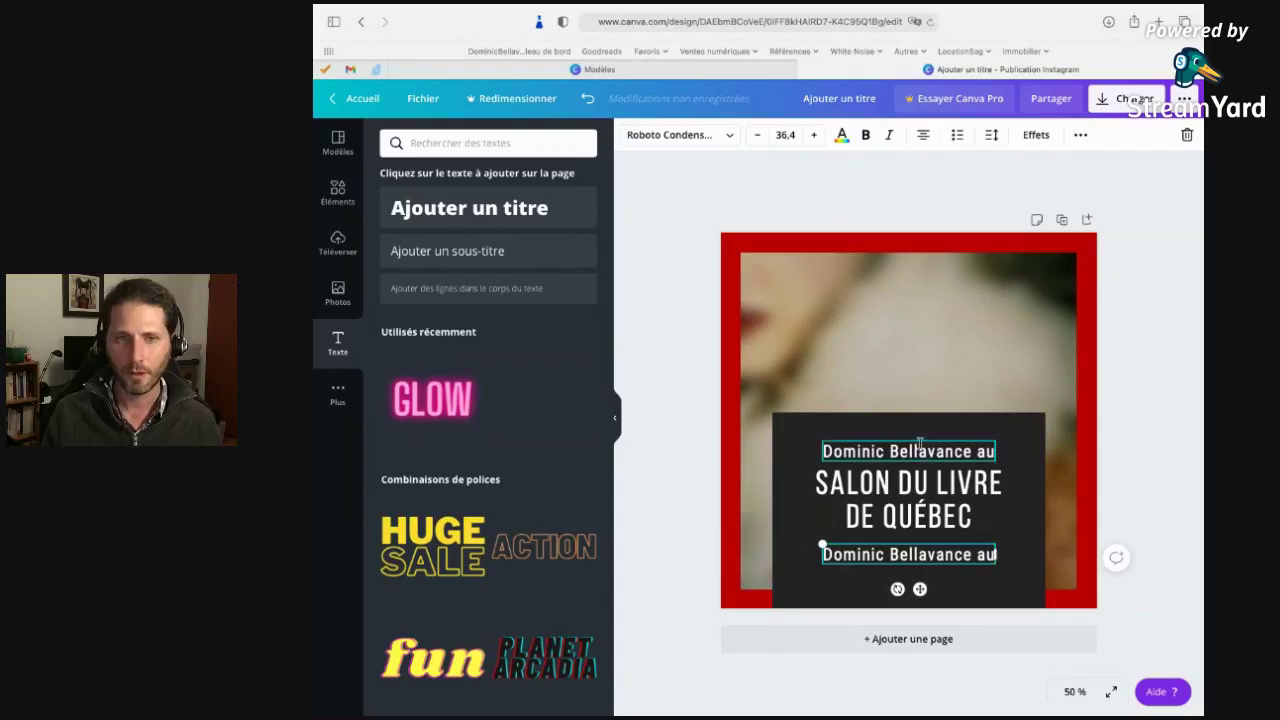
{"action": "left_click", "coordinate": [974, 451]}
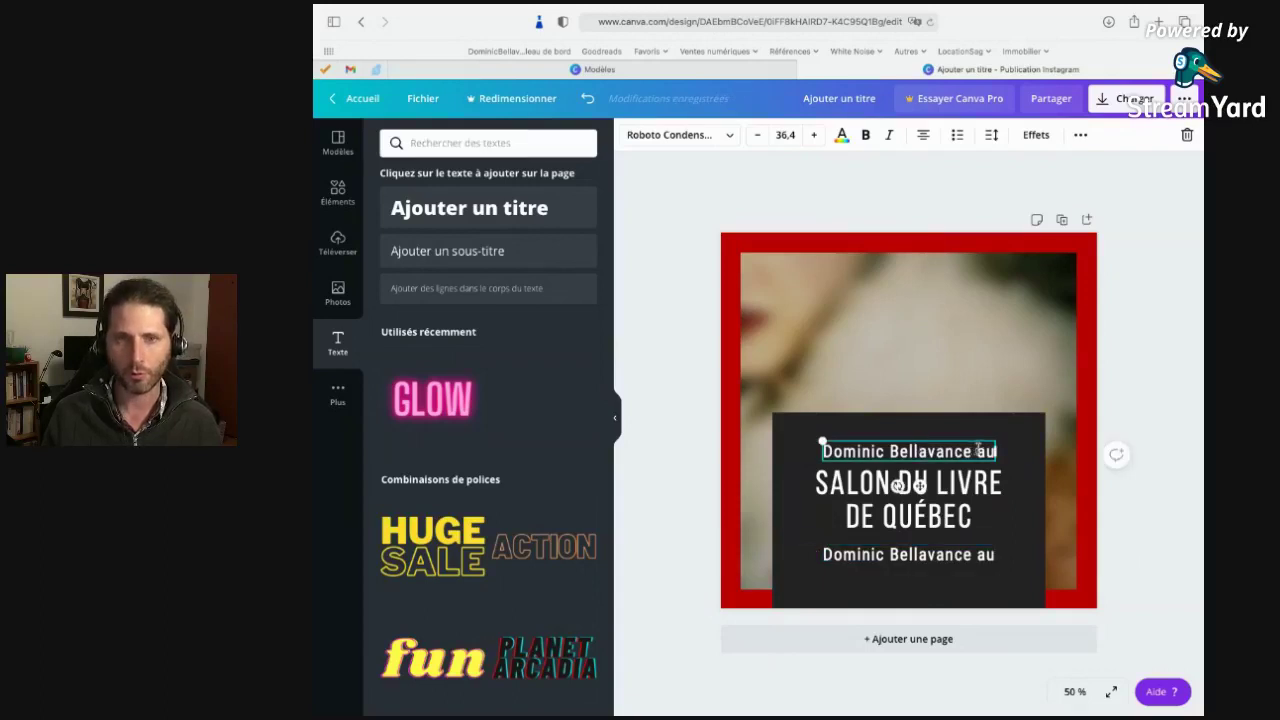
{"action": "left_click_drag", "start_coordinate": [978, 449], "coordinate": [924, 425]}
{"action": "key", "text": "Delete"}
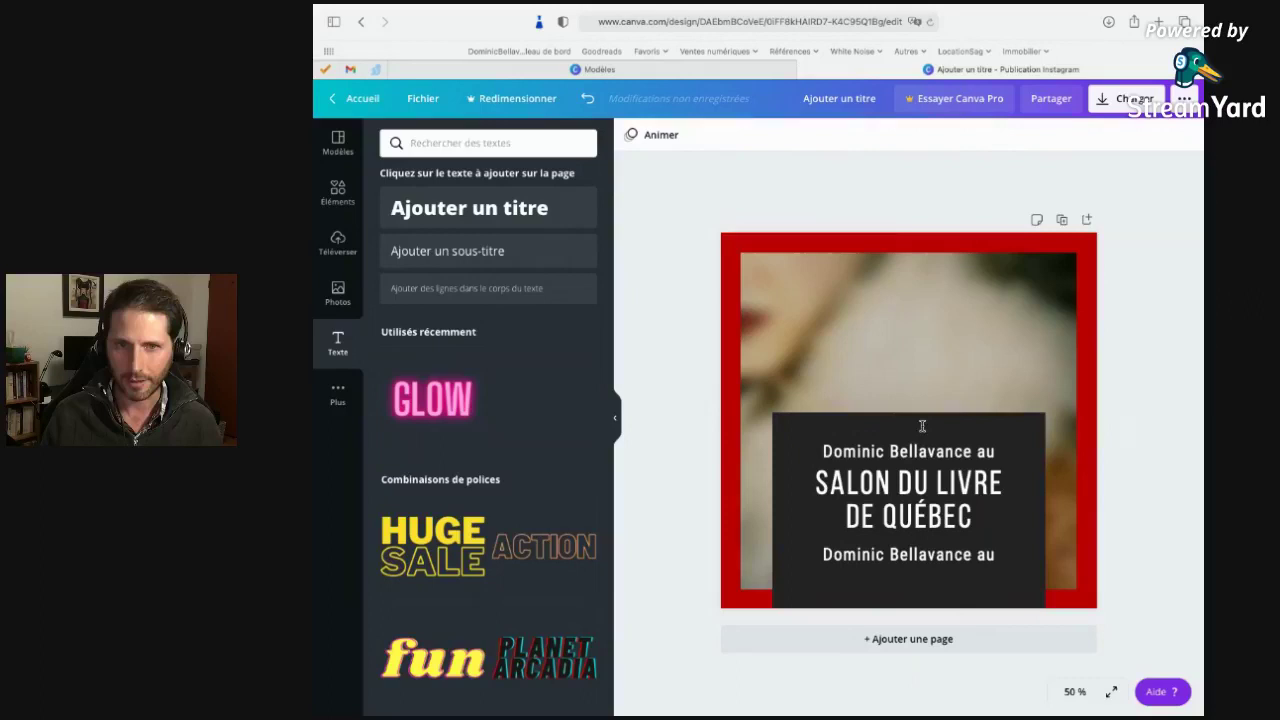
Replace the lower copied line's text with "Mercredi" and, on a second line, "14 h à 21 h".
{"action": "left_click", "coordinate": [914, 555]}
{"action": "triple_click", "coordinate": [923, 557]}
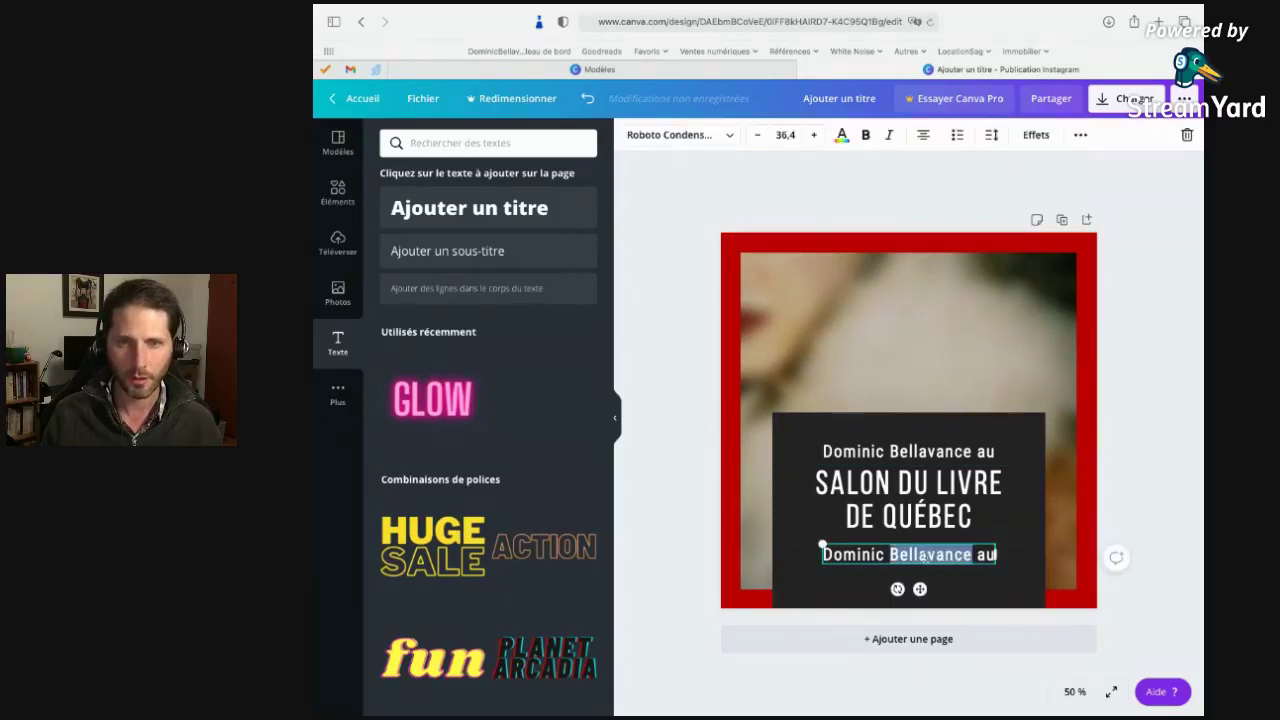
{"action": "type", "text": "Mercredi"}
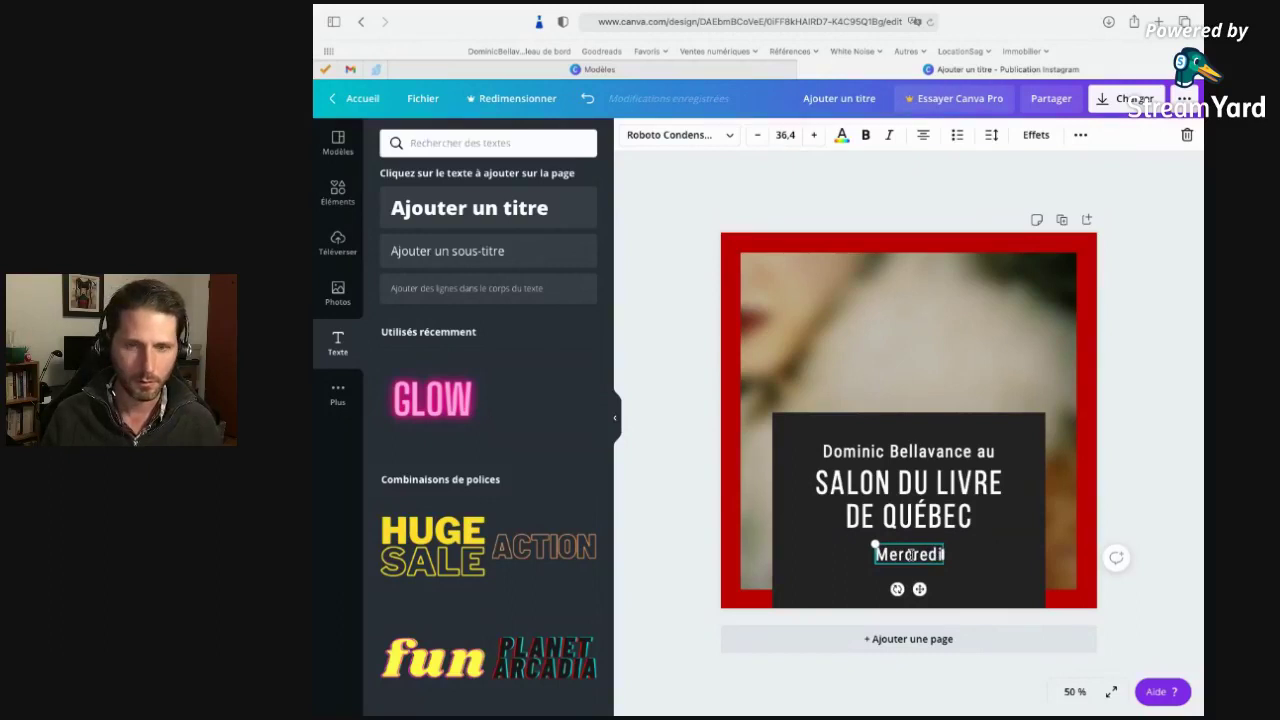
{"action": "key", "text": "Return"}
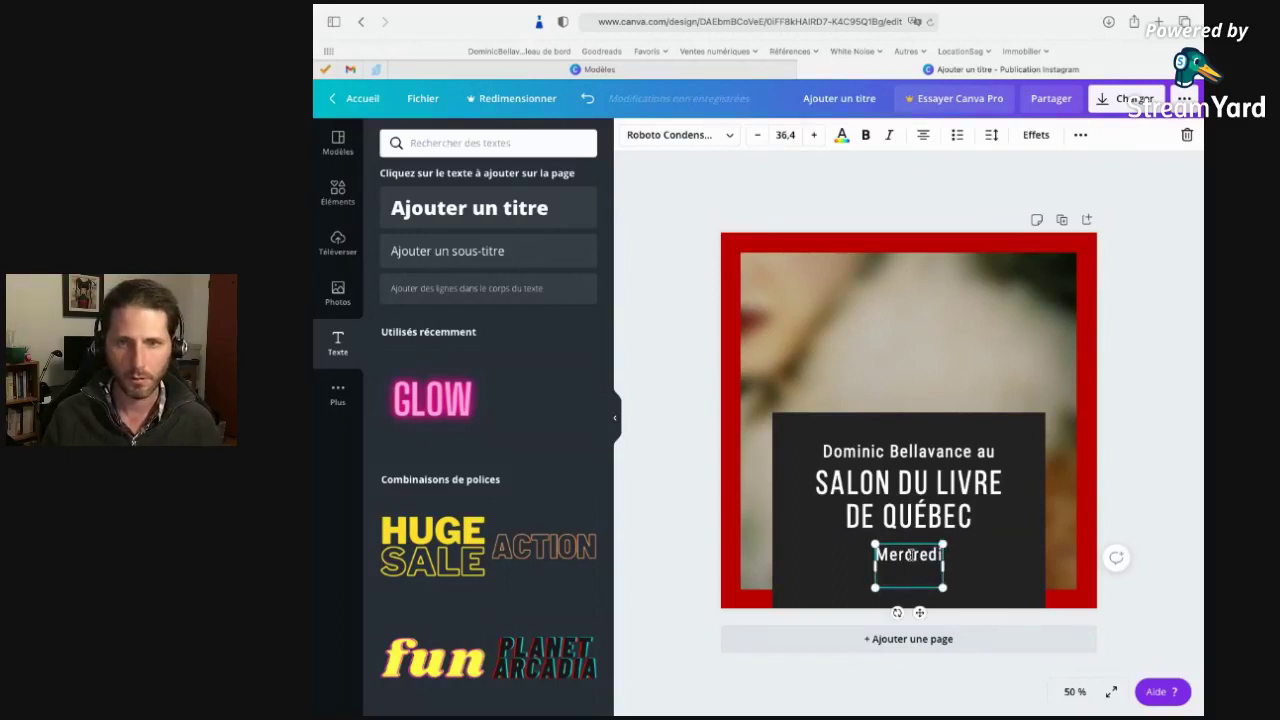
{"action": "type", "text": "14 h"}
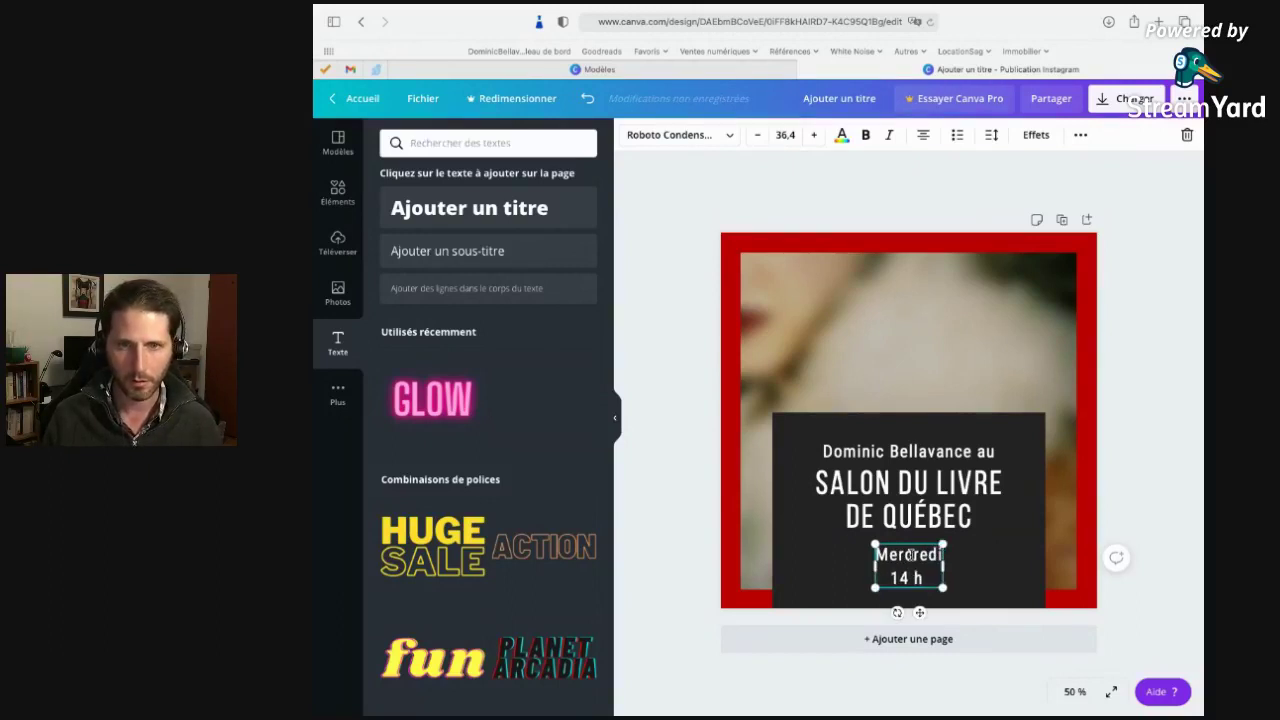
{"action": "type", "text": " à 21 h"}
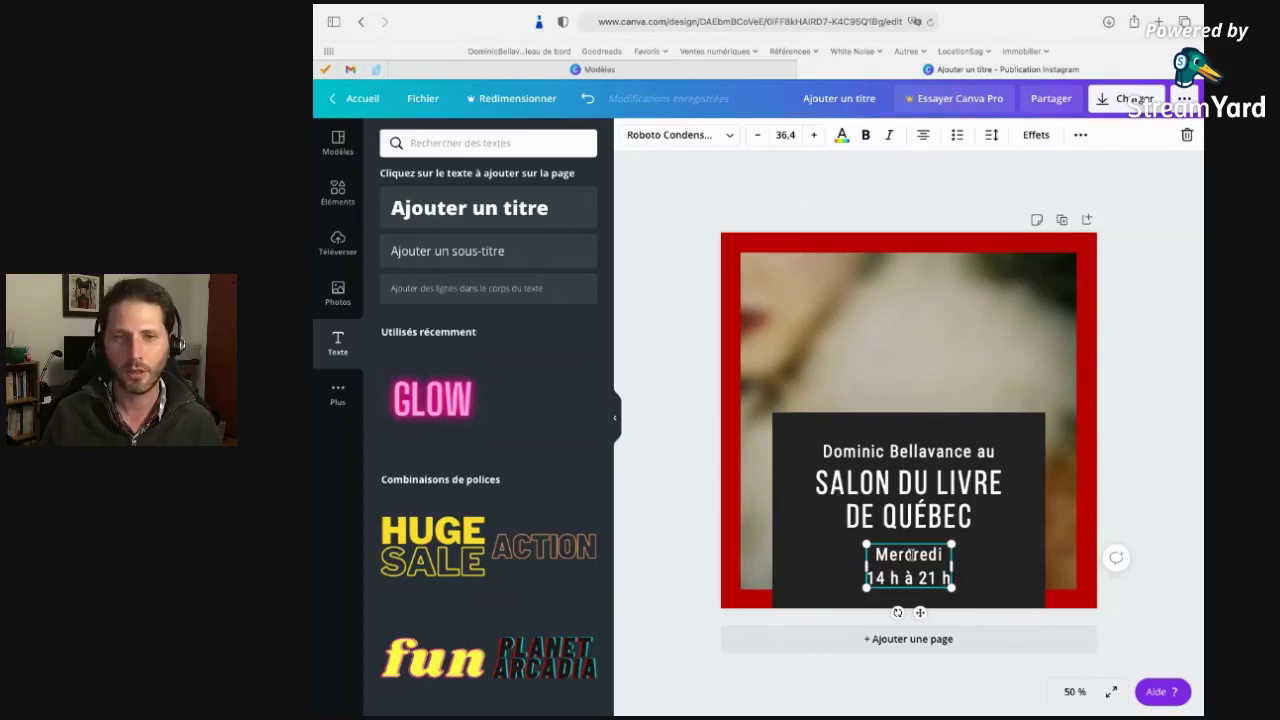
{"action": "left_click", "coordinate": [947, 311]}
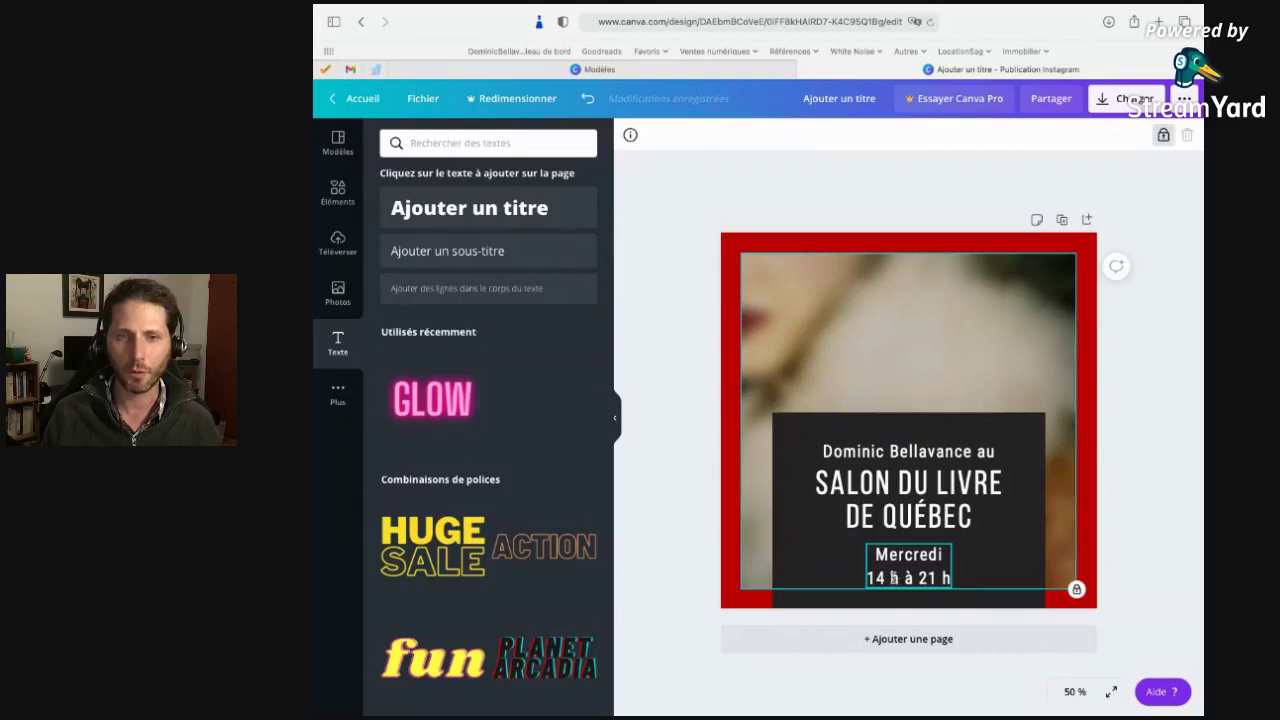
{"action": "left_click", "coordinate": [931, 565]}
{"action": "key", "text": "Delete"}
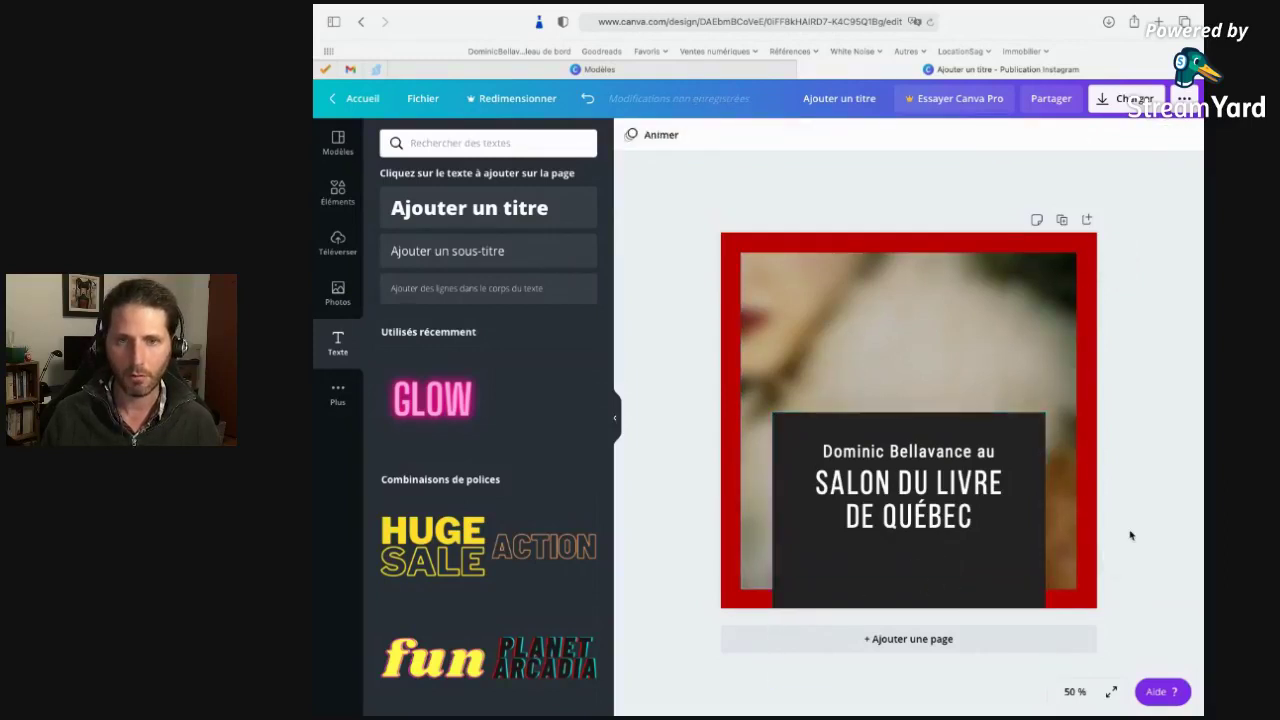
{"action": "key", "text": "super+z"}
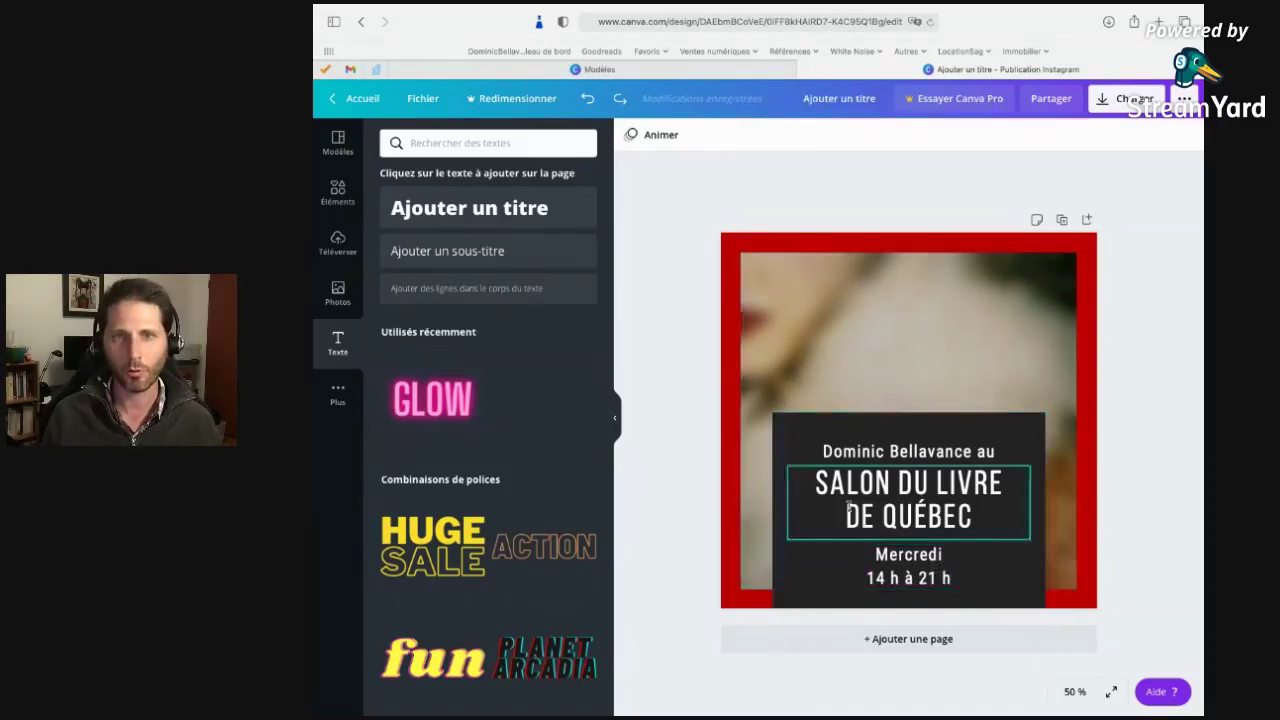
Remove the spaces before each "h" in the schedule text so that it reads "14h à 21h".
{"action": "left_click", "coordinate": [906, 577]}
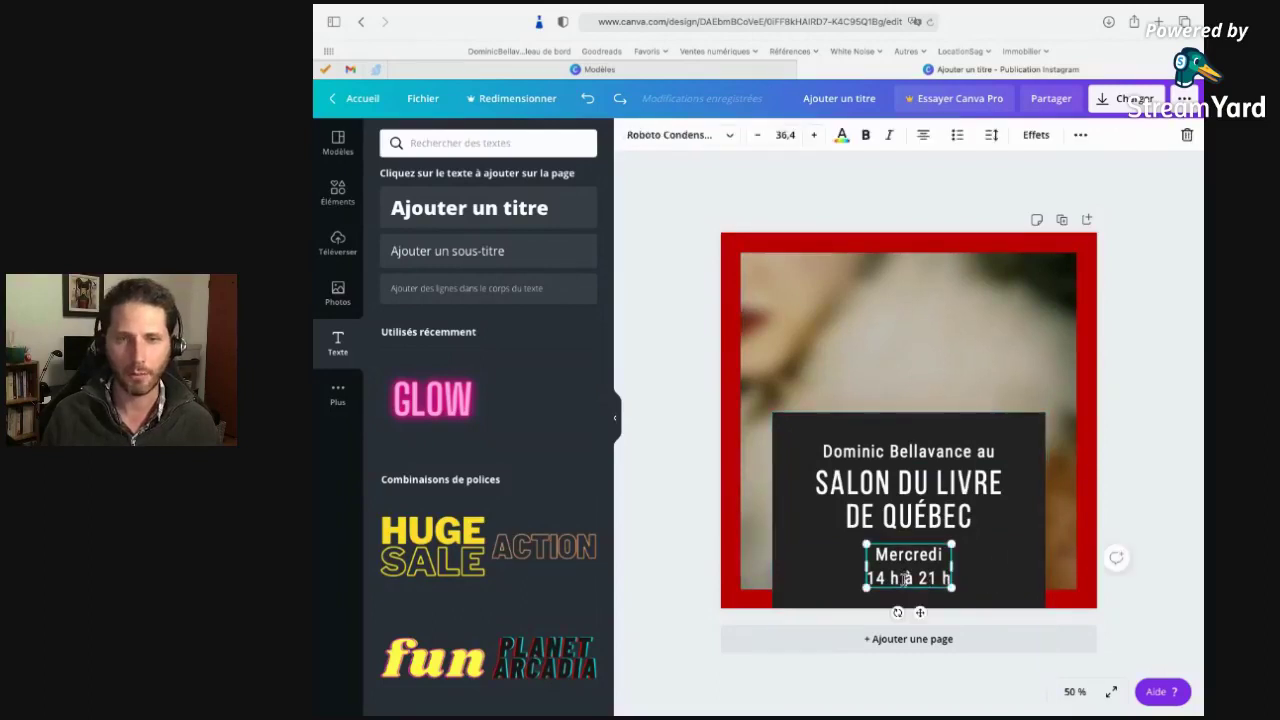
{"action": "left_click", "coordinate": [894, 577]}
{"action": "key", "text": "BackSpace"}
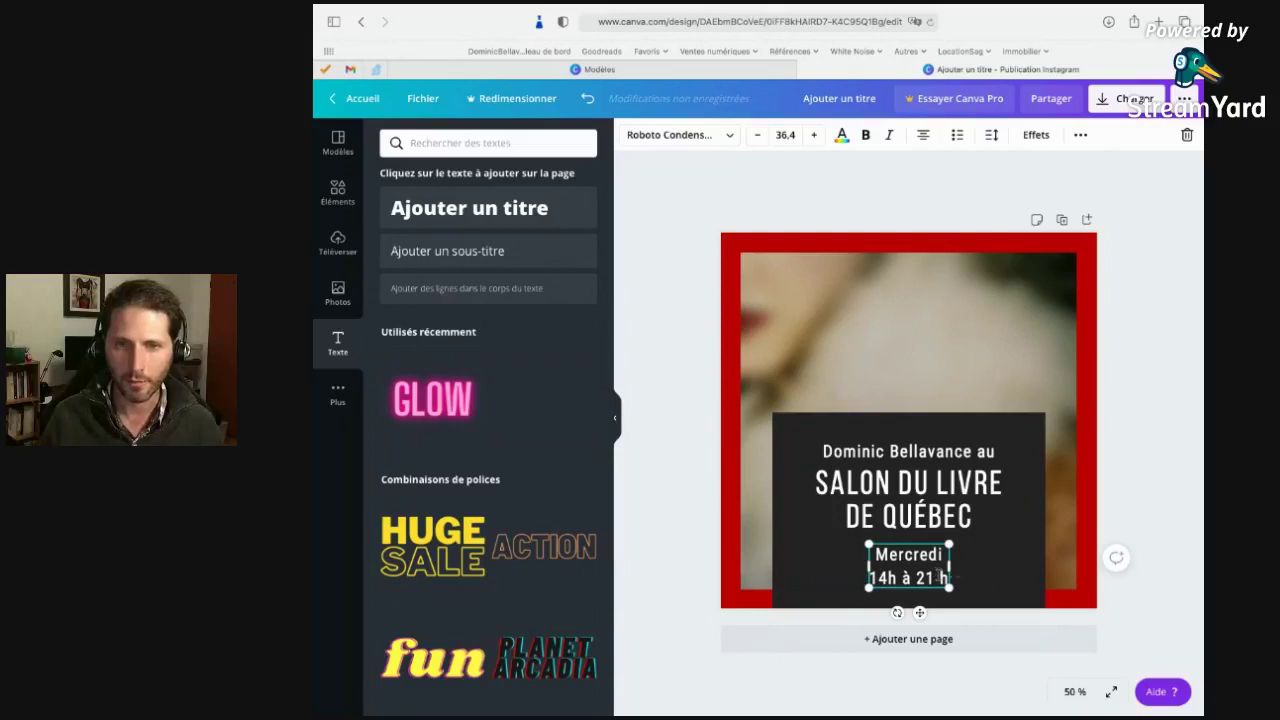
{"action": "left_click", "coordinate": [942, 577]}
{"action": "key", "text": "BackSpace"}
{"action": "left_click", "coordinate": [994, 323]}
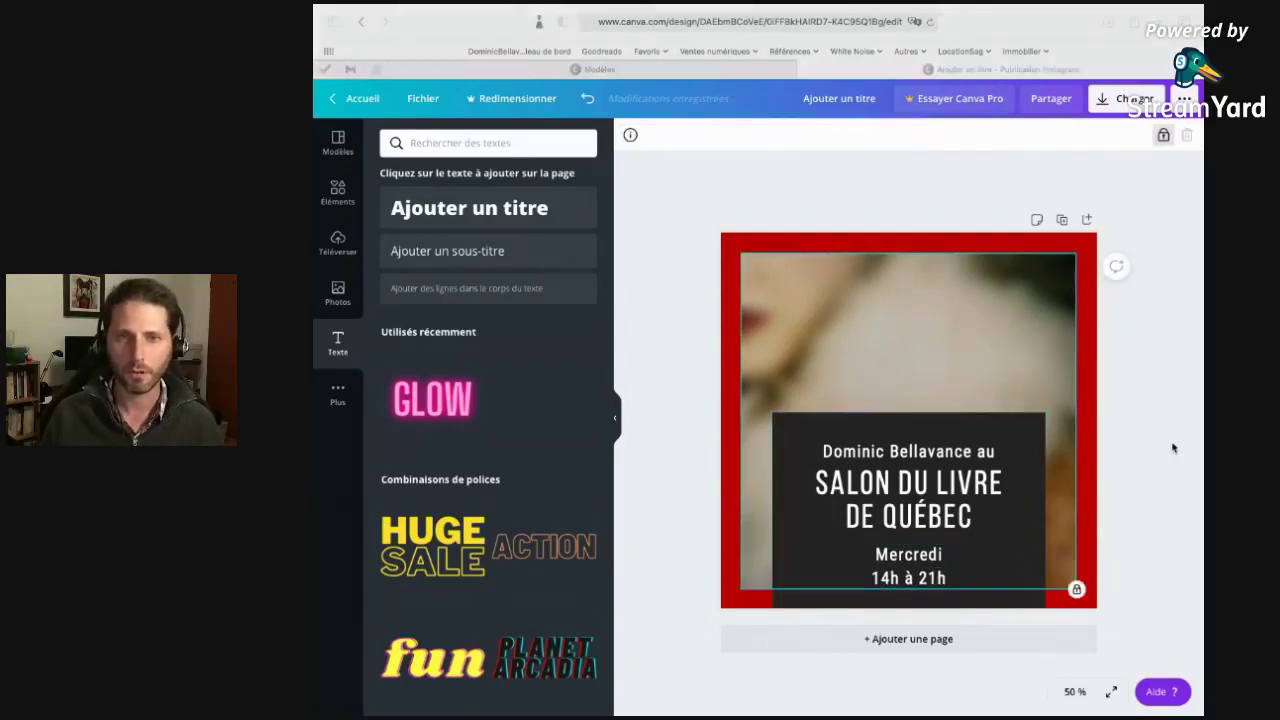
{"action": "left_click", "coordinate": [815, 201]}
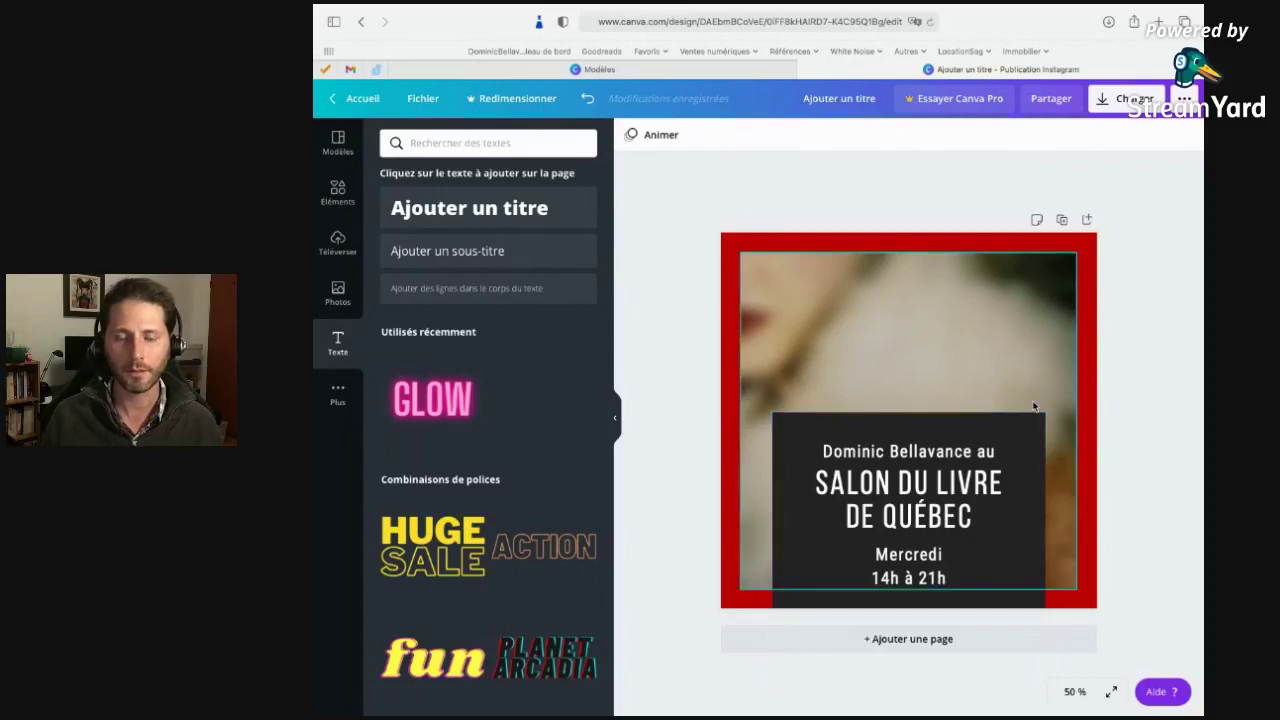
{"action": "left_click", "coordinate": [962, 490]}
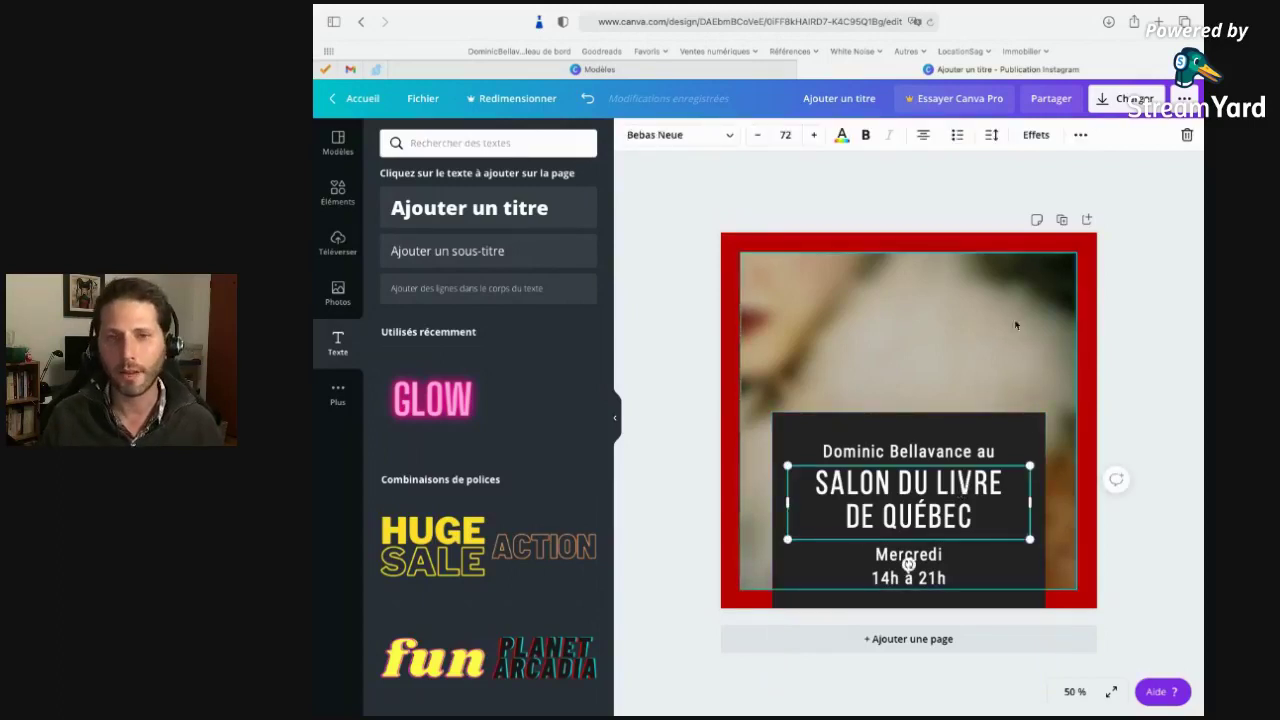
{"action": "key", "text": "Escape"}
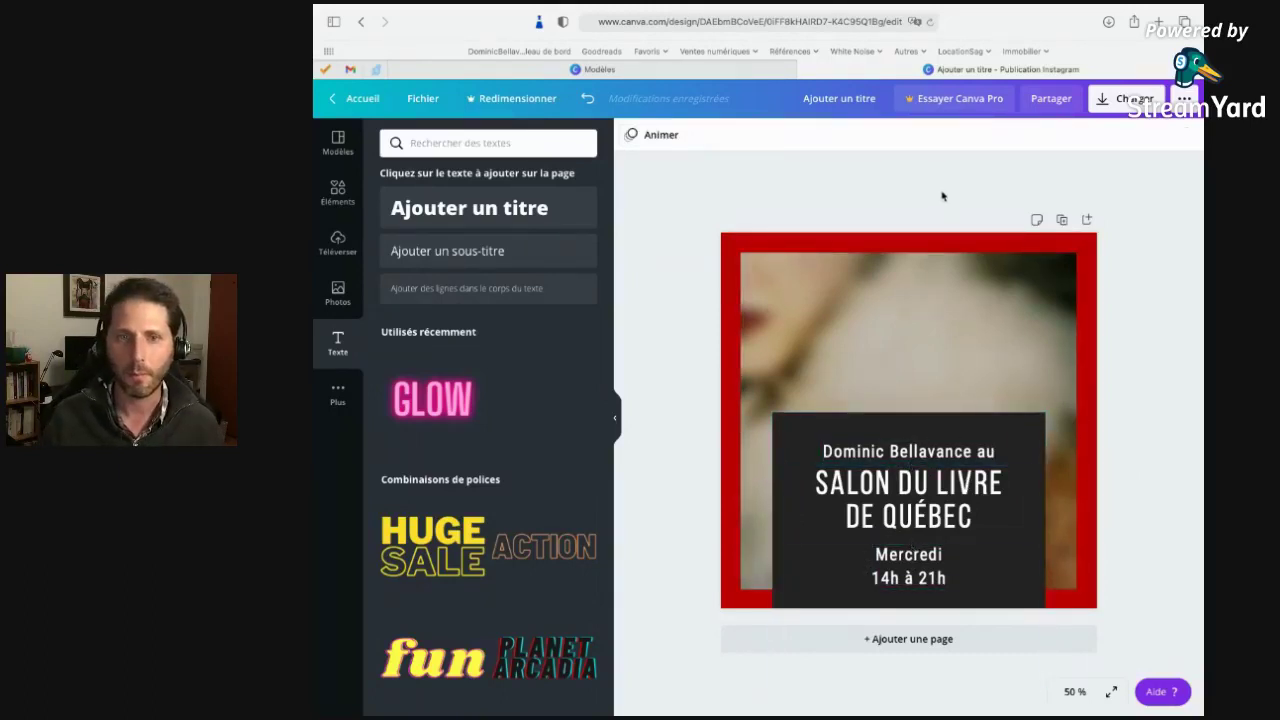
Nudge the "SALON DU LIVRE DE QUÉBEC" title down and up in small increments, leaving it slightly higher, close to the author line.
{"action": "left_click", "coordinate": [957, 483]}
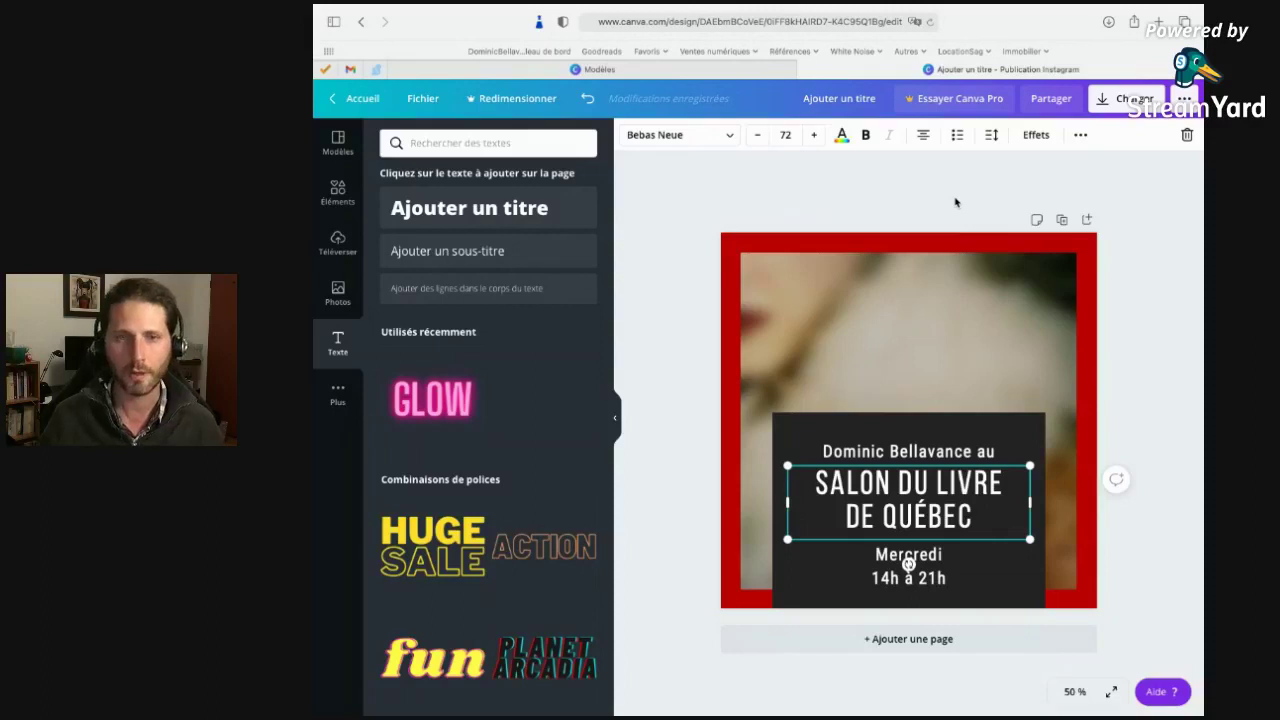
{"action": "key", "text": "Down"}
{"action": "key", "text": "Down"}
{"action": "key", "text": "Down"}
{"action": "key", "text": "Down"}
{"action": "key", "text": "Down"}
{"action": "key", "text": "Down"}
{"action": "key", "text": "Down"}
{"action": "key", "text": "Down"}
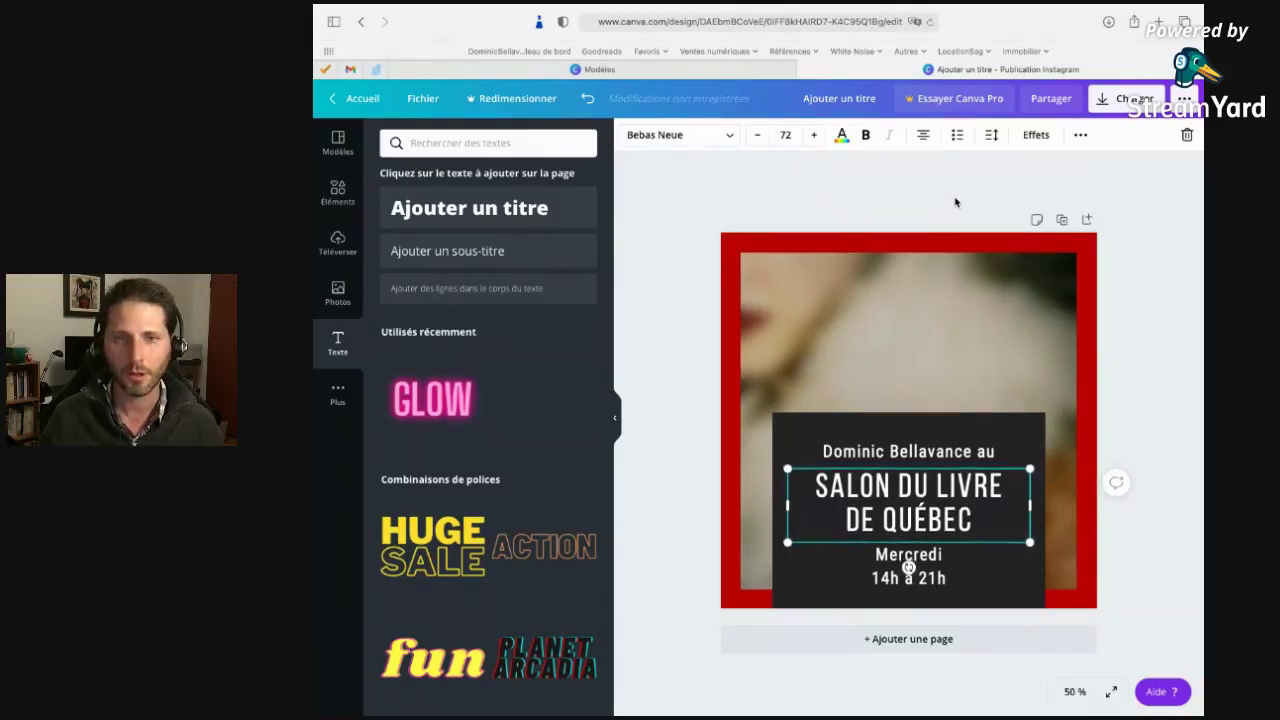
{"action": "key", "text": "Down"}
{"action": "key", "text": "Down"}
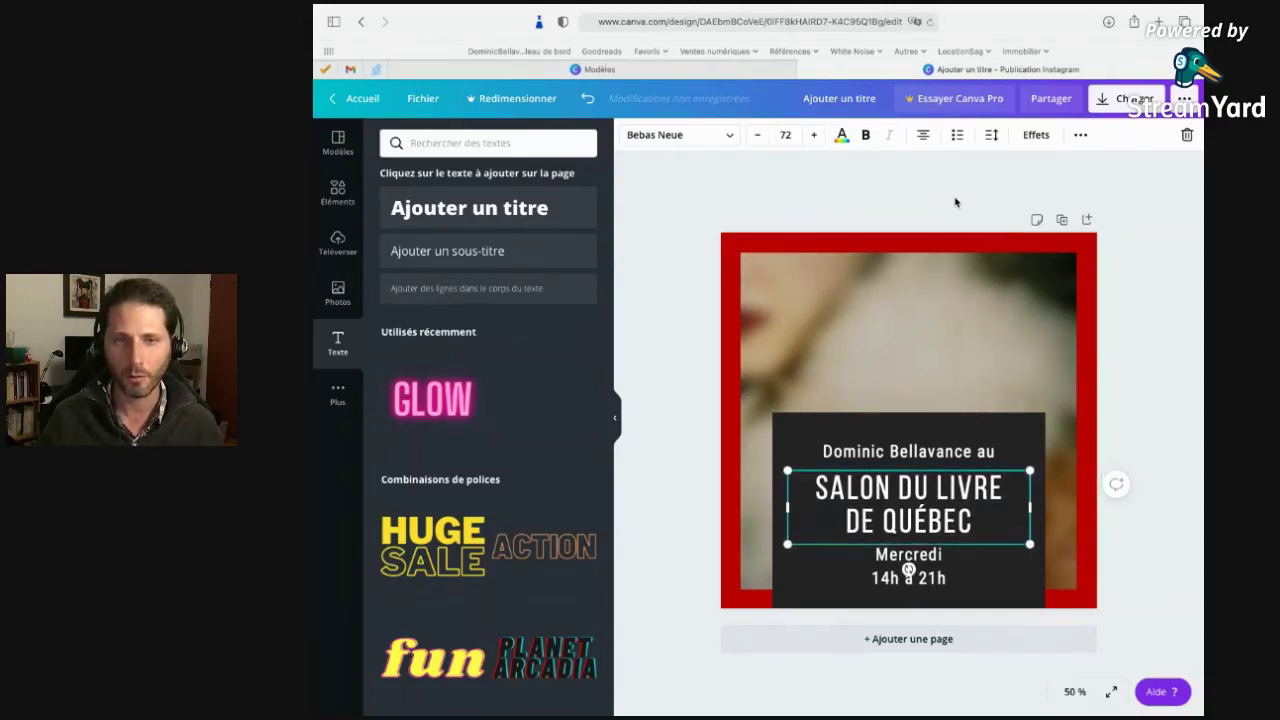
{"action": "key", "text": "Down"}
{"action": "key", "text": "Down"}
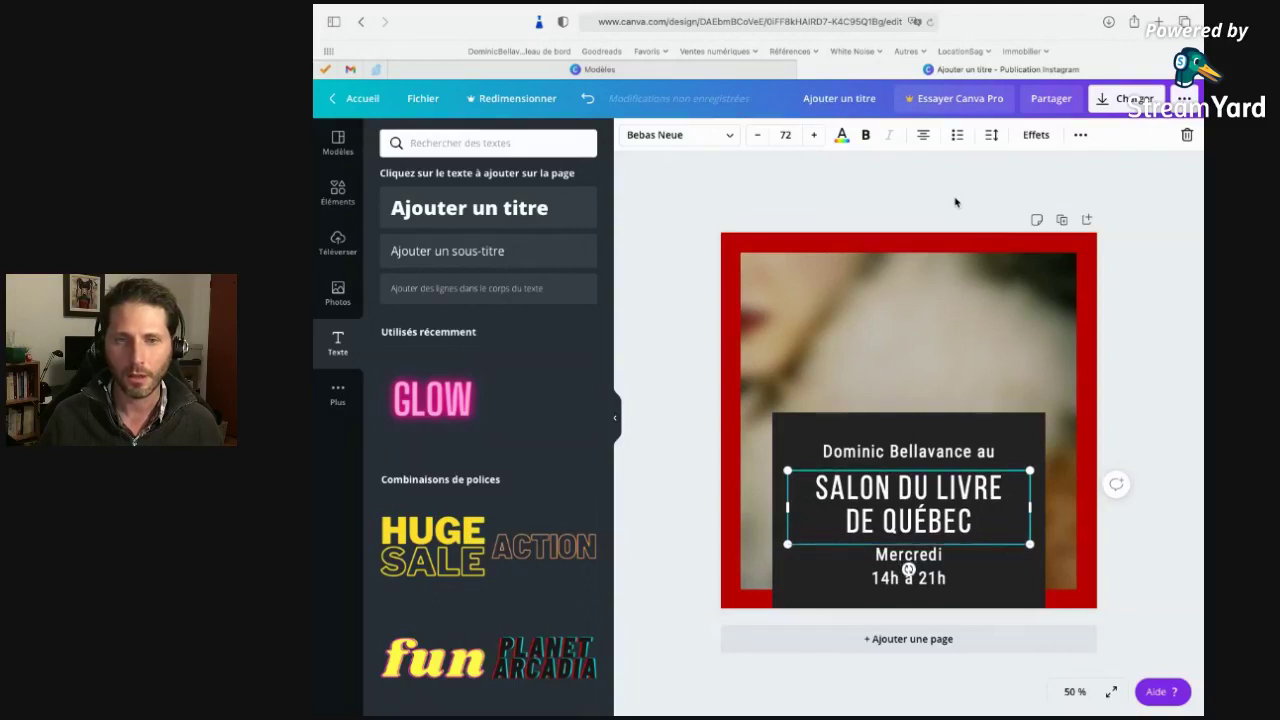
{"action": "key", "text": "Up"}
{"action": "key", "text": "Up"}
{"action": "key", "text": "Up"}
{"action": "key", "text": "Up"}
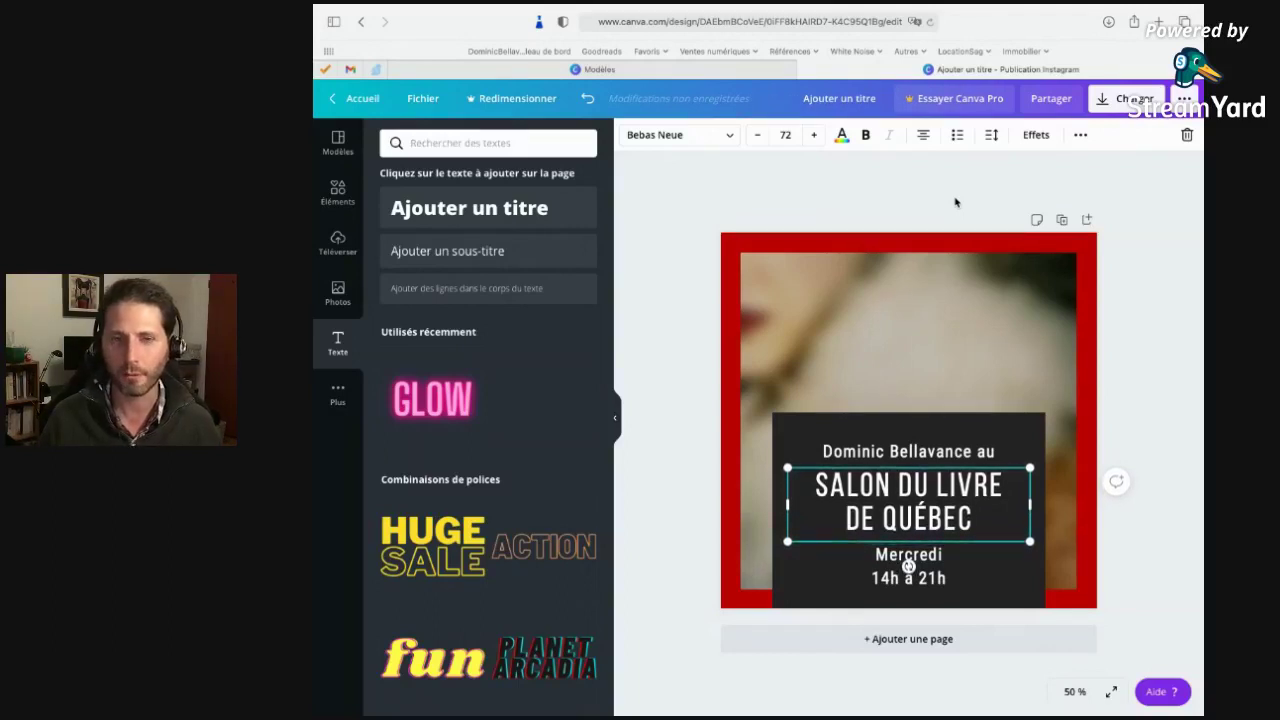
{"action": "key", "text": "Down"}
{"action": "key", "text": "Down"}
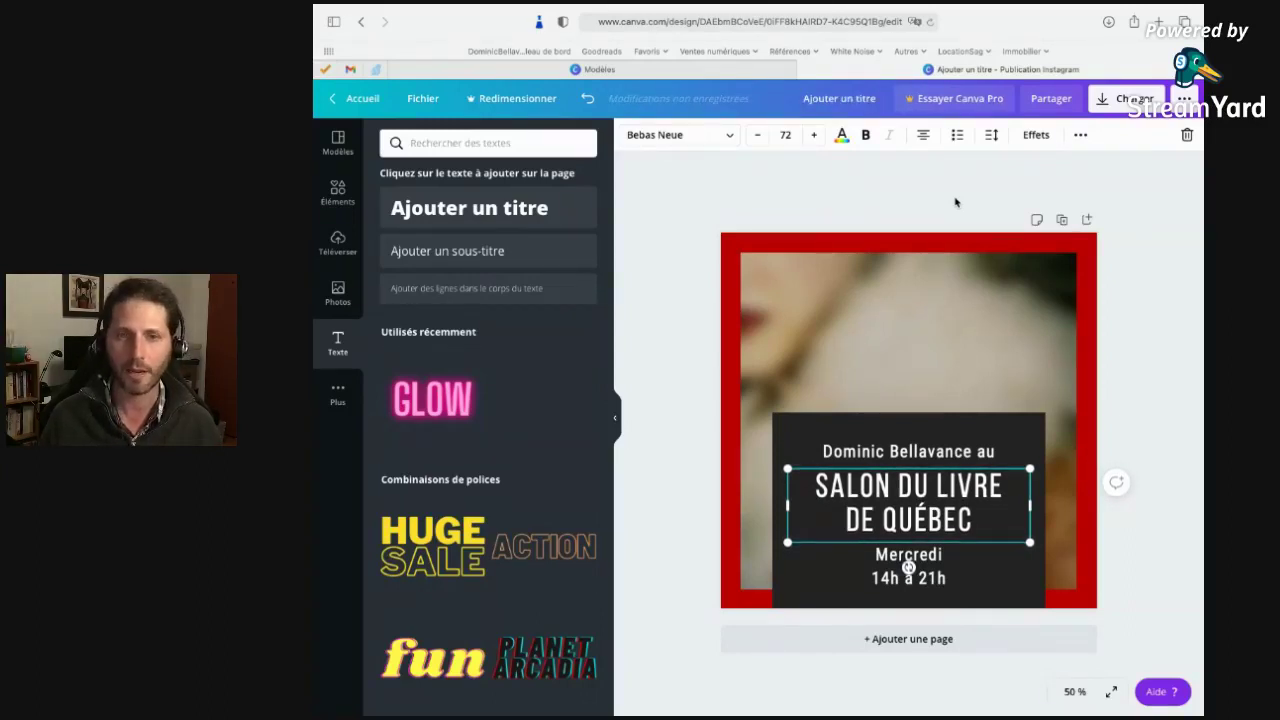
{"action": "key", "text": "Up"}
{"action": "key", "text": "Up"}
{"action": "key", "text": "Up"}
{"action": "key", "text": "Up"}
{"action": "key", "text": "Up"}
{"action": "key", "text": "Up"}
{"action": "key", "text": "Up"}
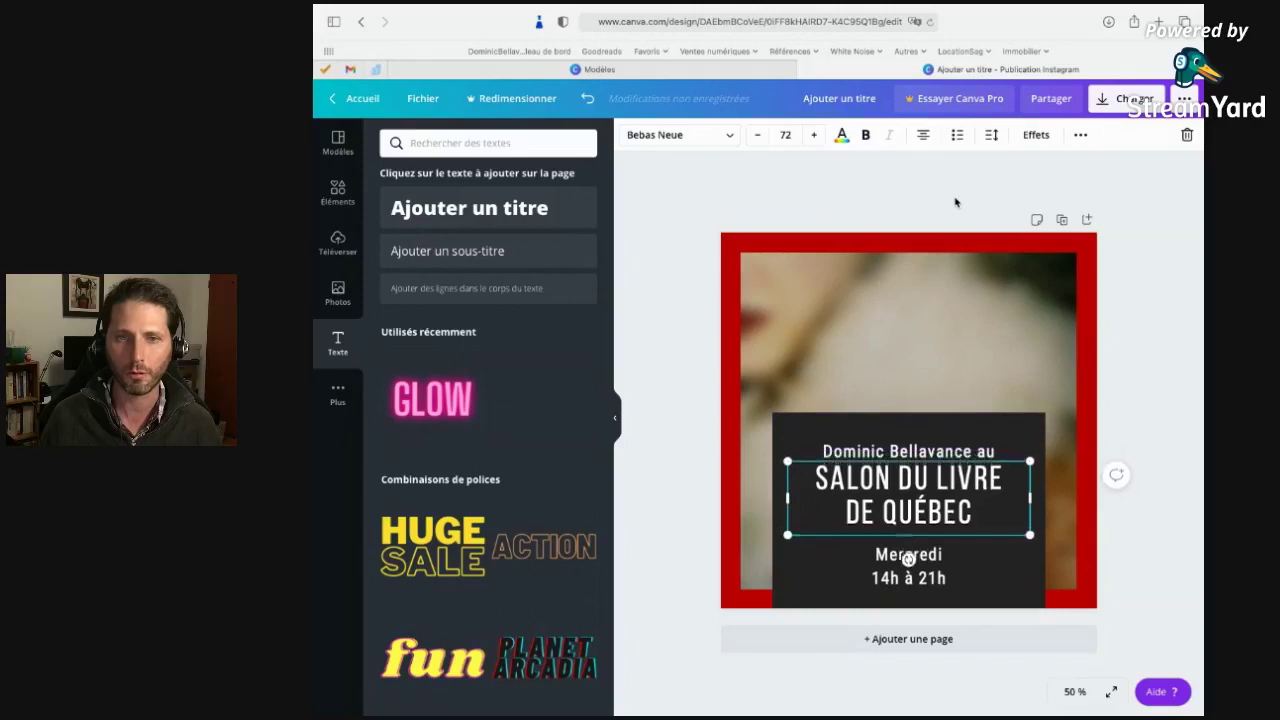
Nudge the "SALON DU LIVRE DE QUÉBEC" title down slightly in the dark box, away from the author line.
{"action": "key", "text": "Down"}
{"action": "key", "text": "Down"}
{"action": "key", "text": "Down"}
{"action": "key", "text": "Down"}
{"action": "key", "text": "Down"}
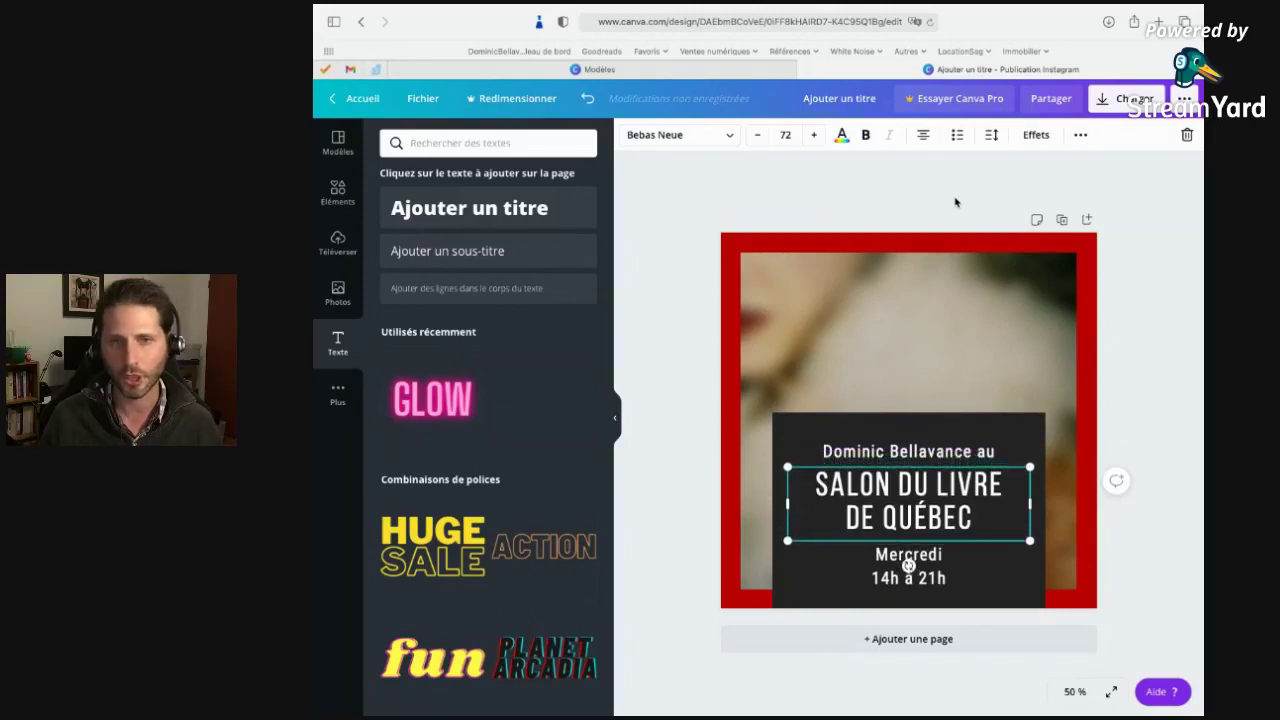
{"action": "key", "text": "Down"}
{"action": "key", "text": "Down"}
{"action": "key", "text": "Down"}
{"action": "key", "text": "Down"}
{"action": "left_click", "coordinate": [990, 335]}
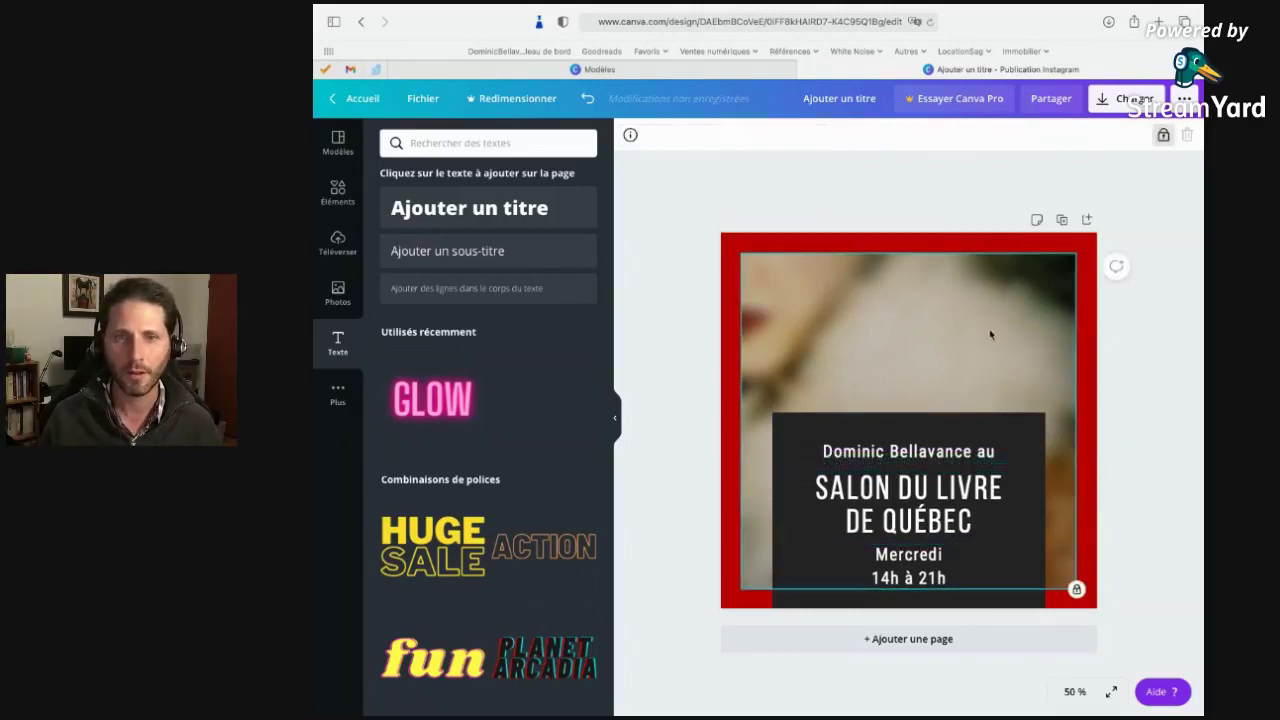
{"action": "left_click", "coordinate": [1156, 396]}
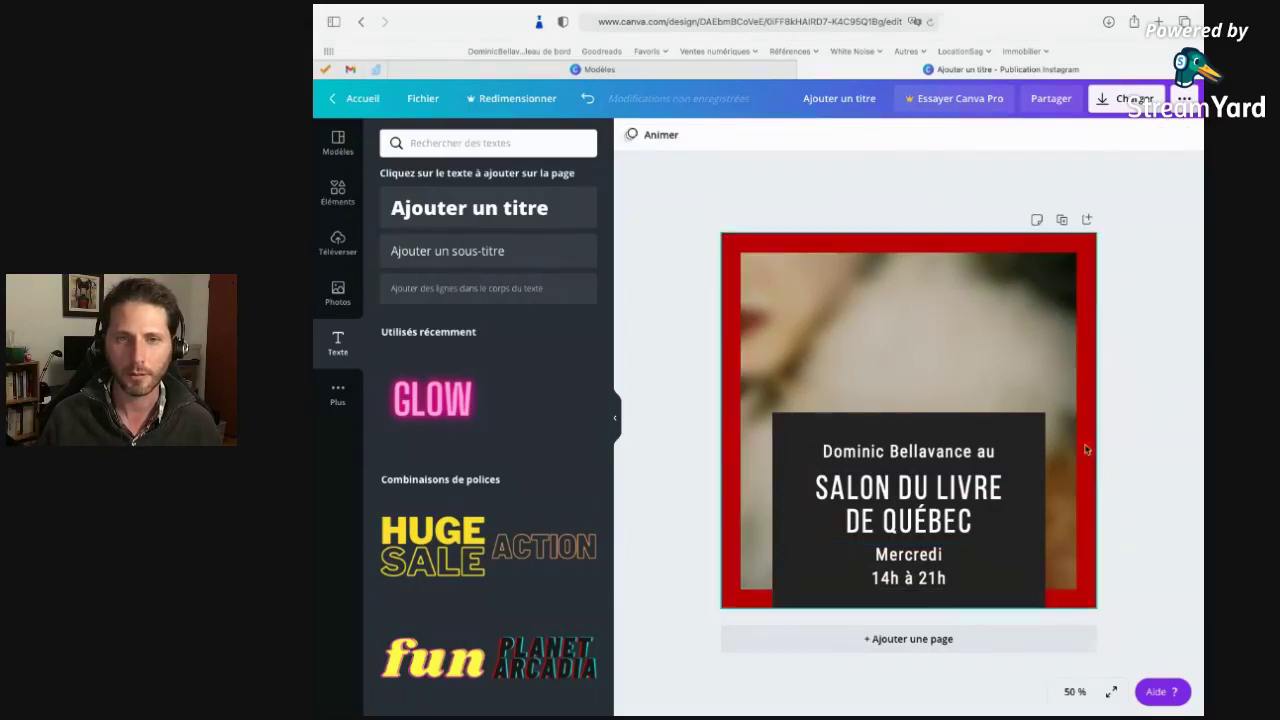
{"action": "left_click", "coordinate": [928, 487]}
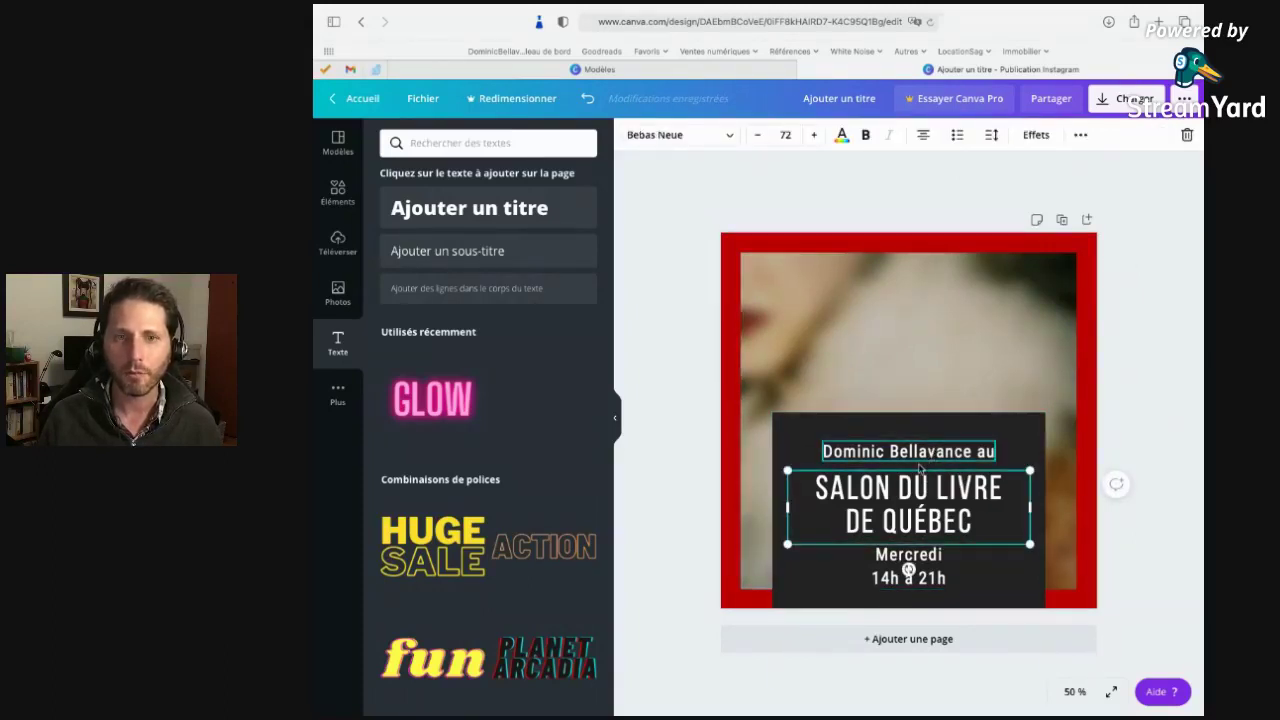
{"action": "left_click", "coordinate": [918, 455], "text": "shift"}
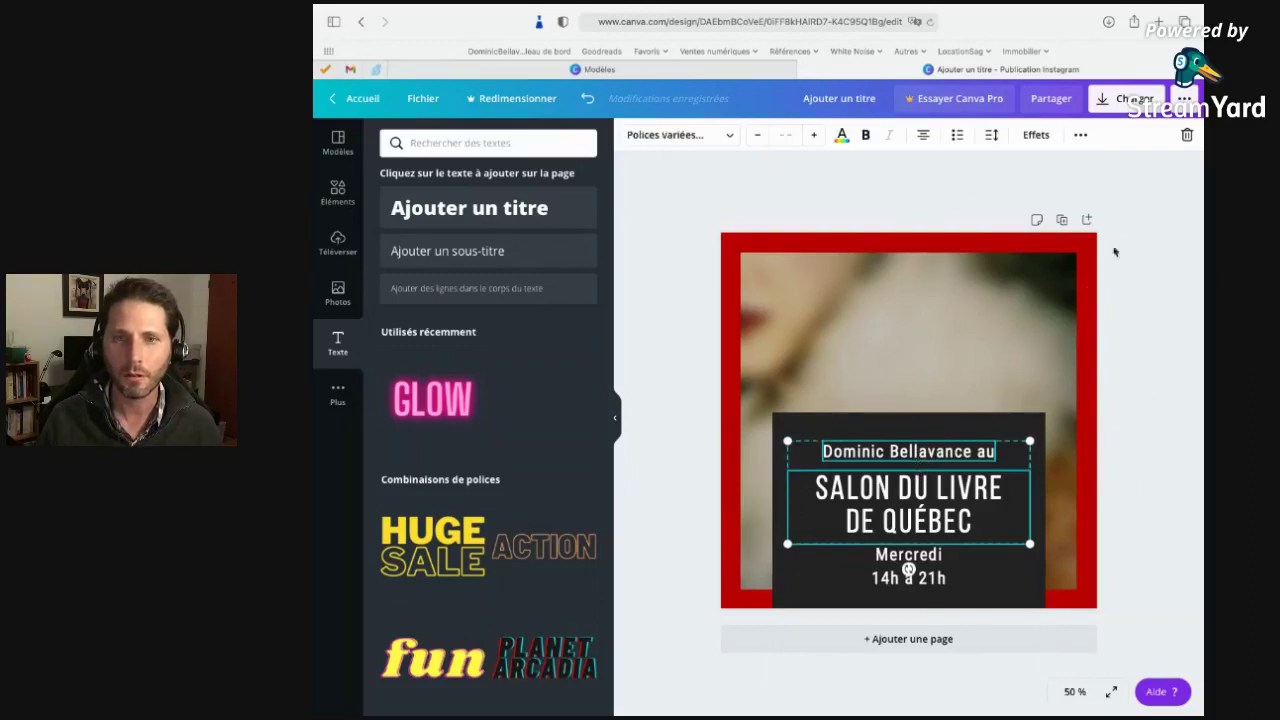
{"action": "left_click", "coordinate": [1081, 135]}
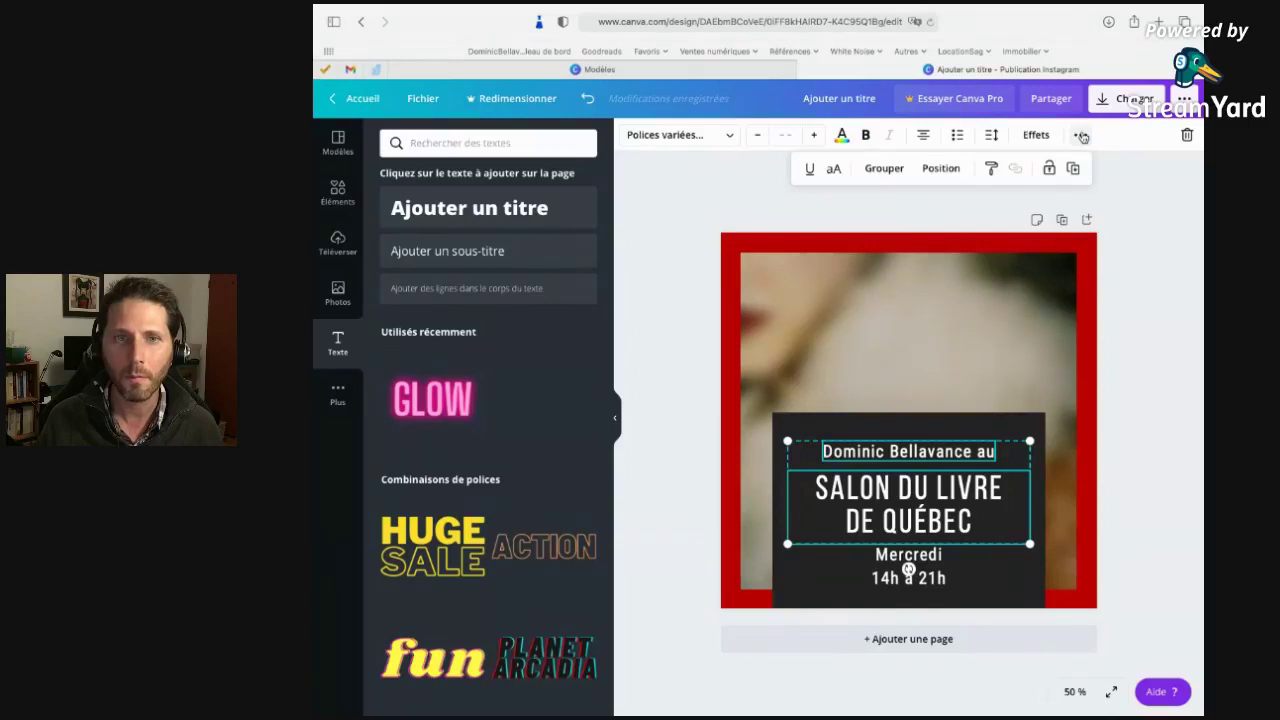
{"action": "left_click", "coordinate": [936, 170]}
{"action": "left_click", "coordinate": [938, 170]}
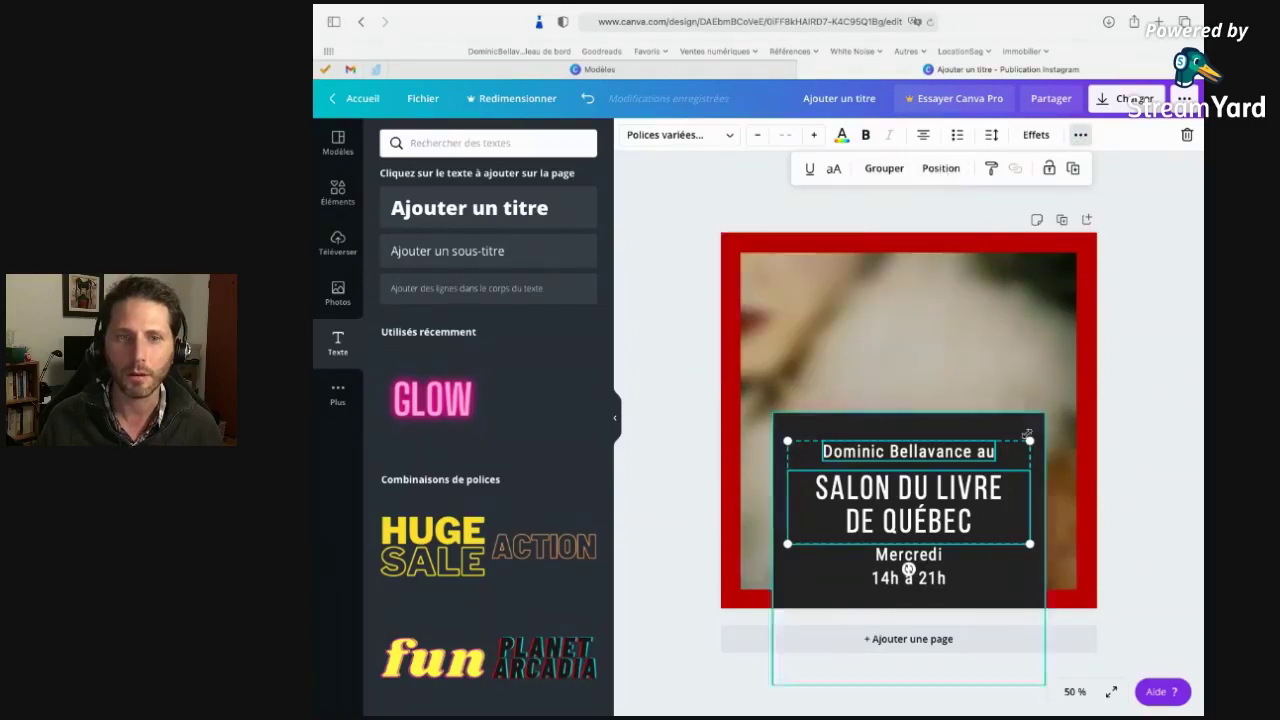
{"action": "left_click", "coordinate": [1084, 517]}
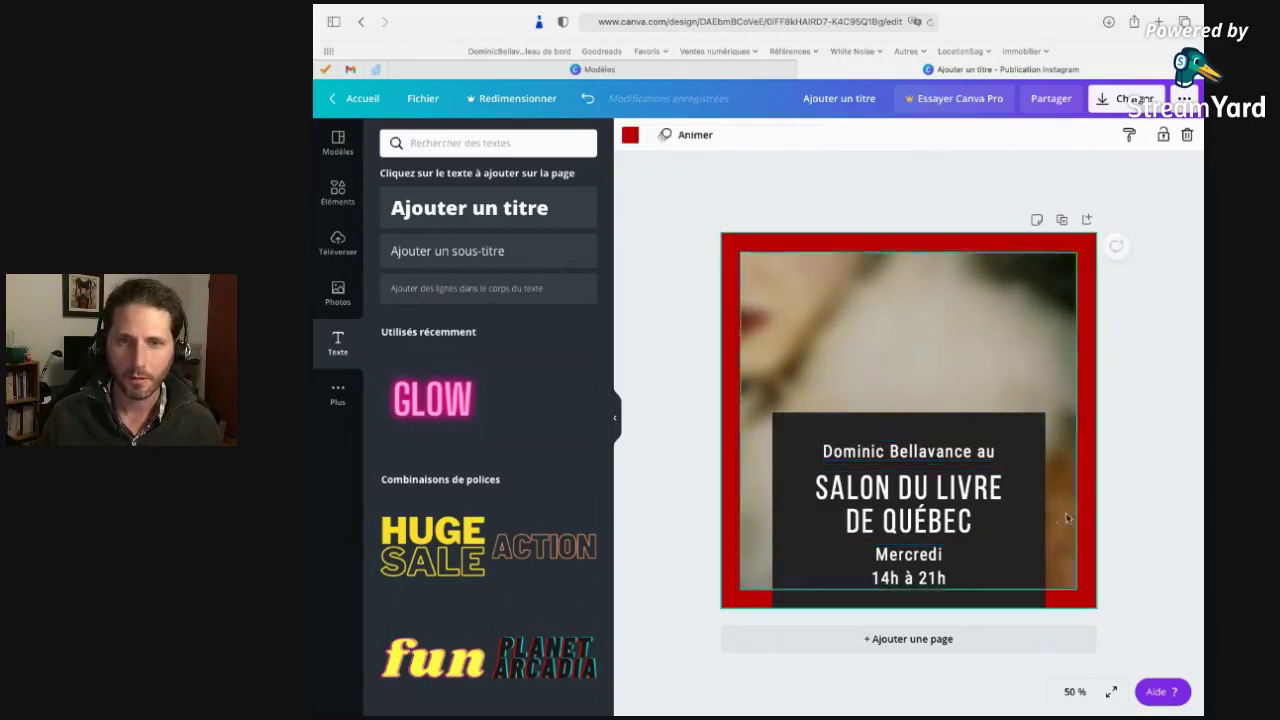
Shift the "SALON DU LIVRE DE QUÉBEC" title sideways to the right, so it overhangs the dark box's edge.
{"action": "left_click_drag", "start_coordinate": [931, 510], "coordinate": [991, 510]}
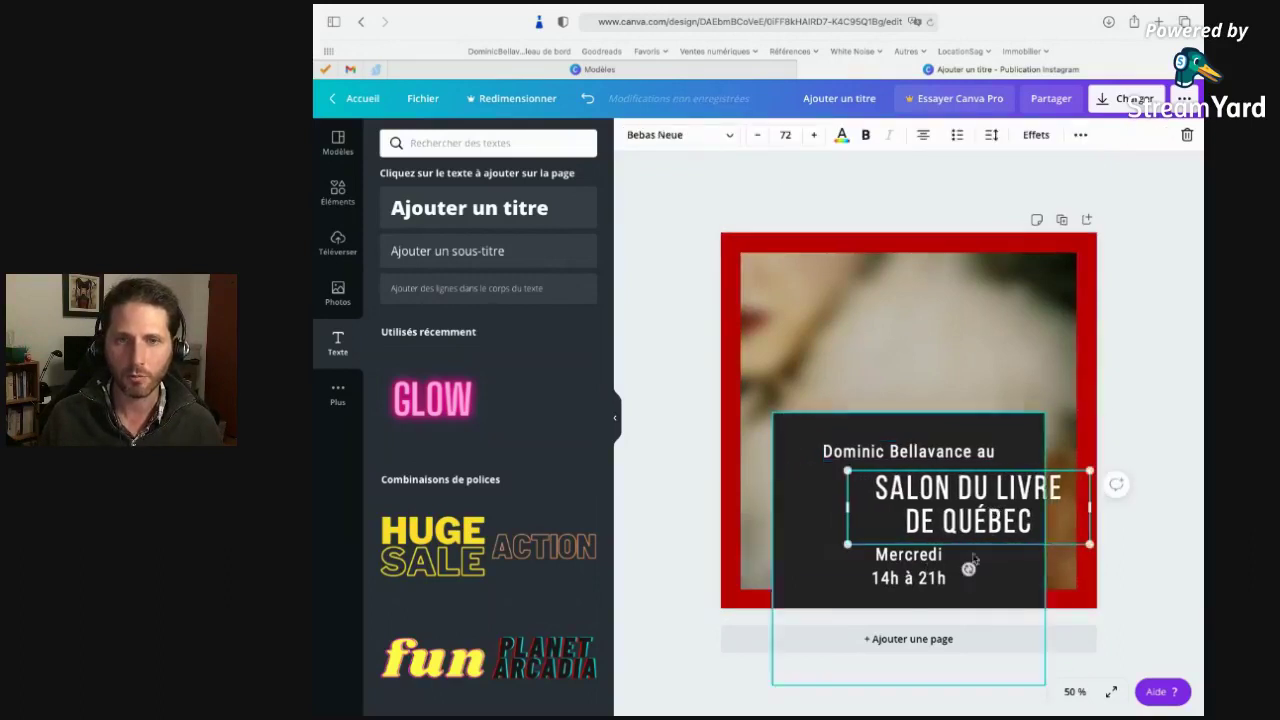
{"action": "left_click", "coordinate": [715, 379]}
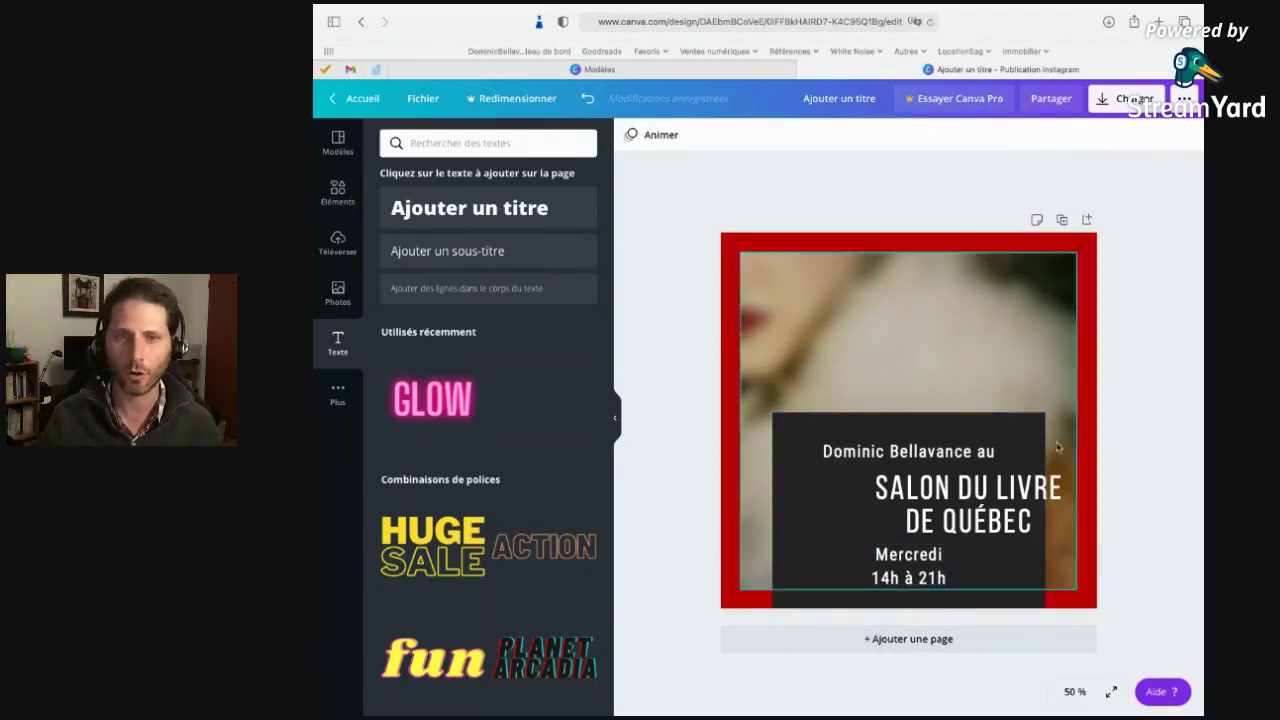
{"action": "left_click", "coordinate": [952, 451]}
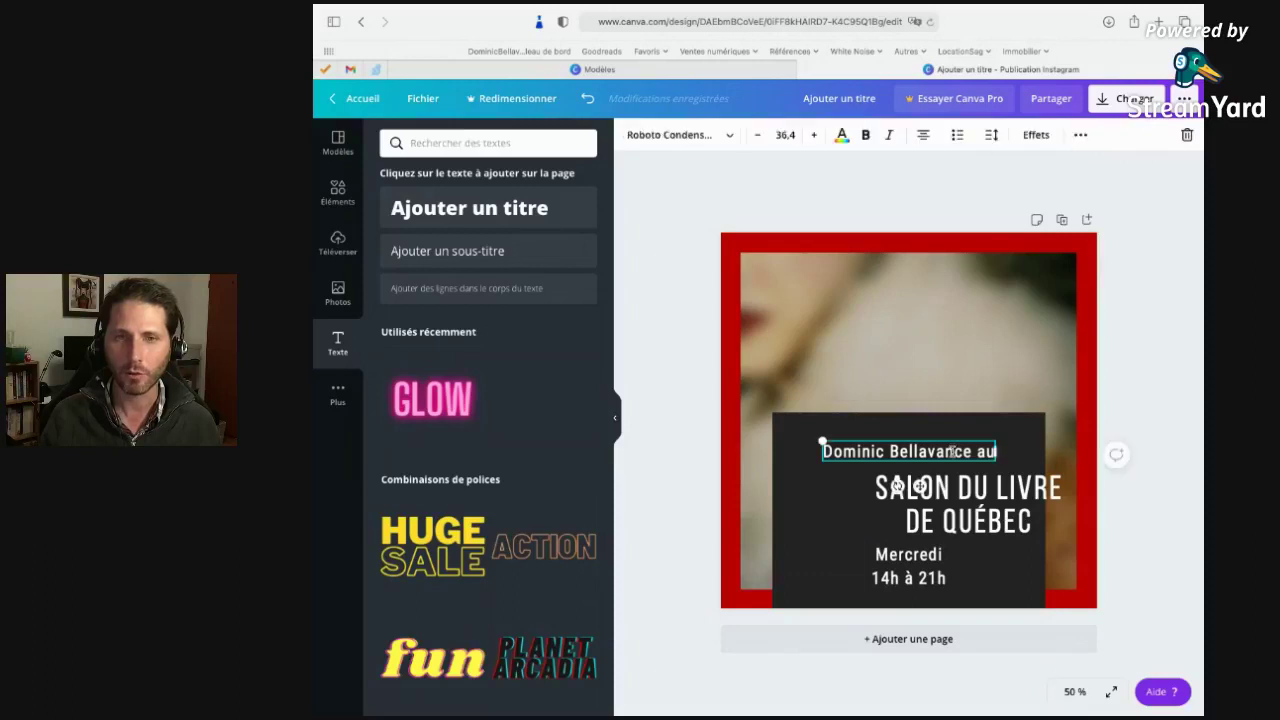
{"action": "left_click", "coordinate": [1021, 495]}
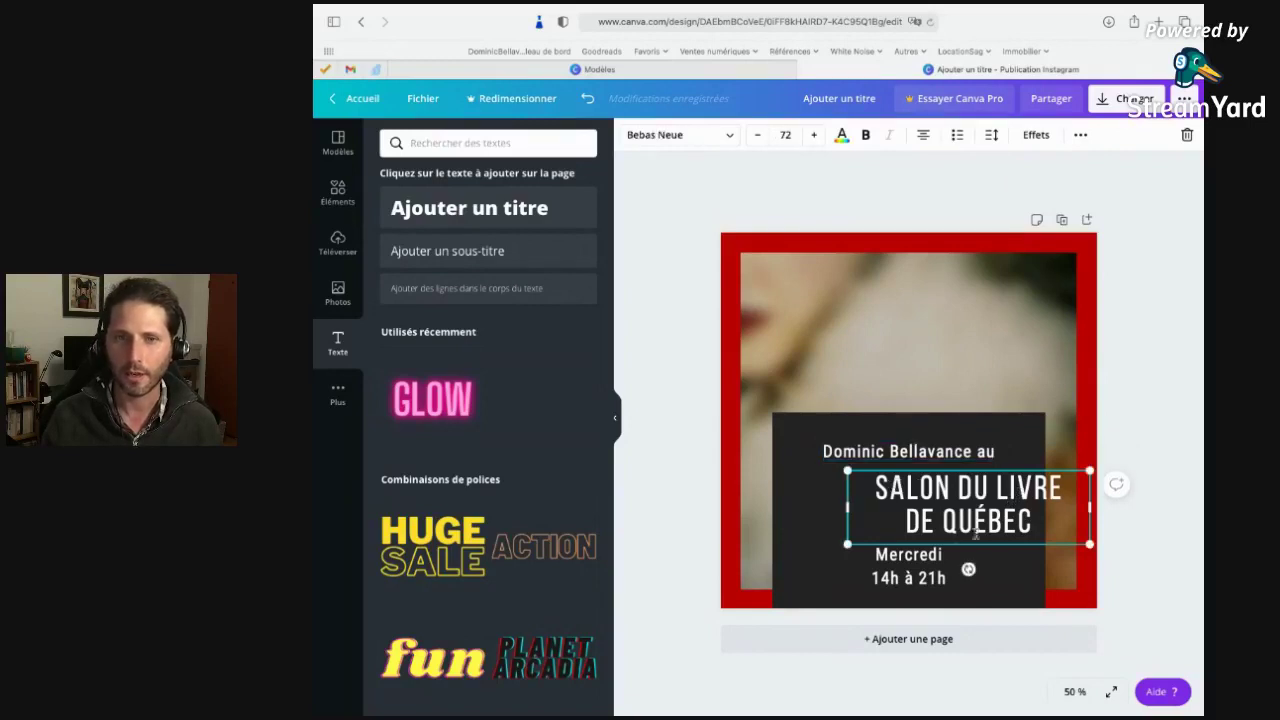
Align the author line, the title and the schedule text to a common horizontal centre.
{"action": "left_click", "coordinate": [925, 555]}
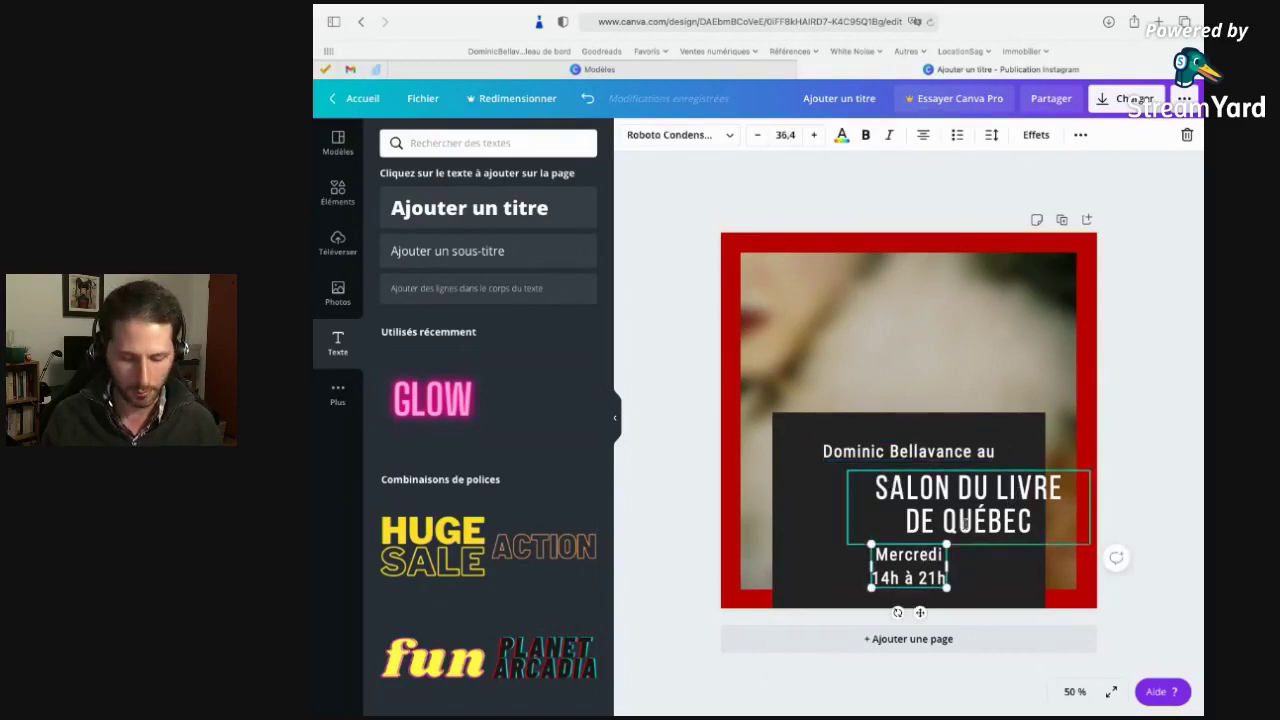
{"action": "left_click", "coordinate": [1016, 488], "text": "shift"}
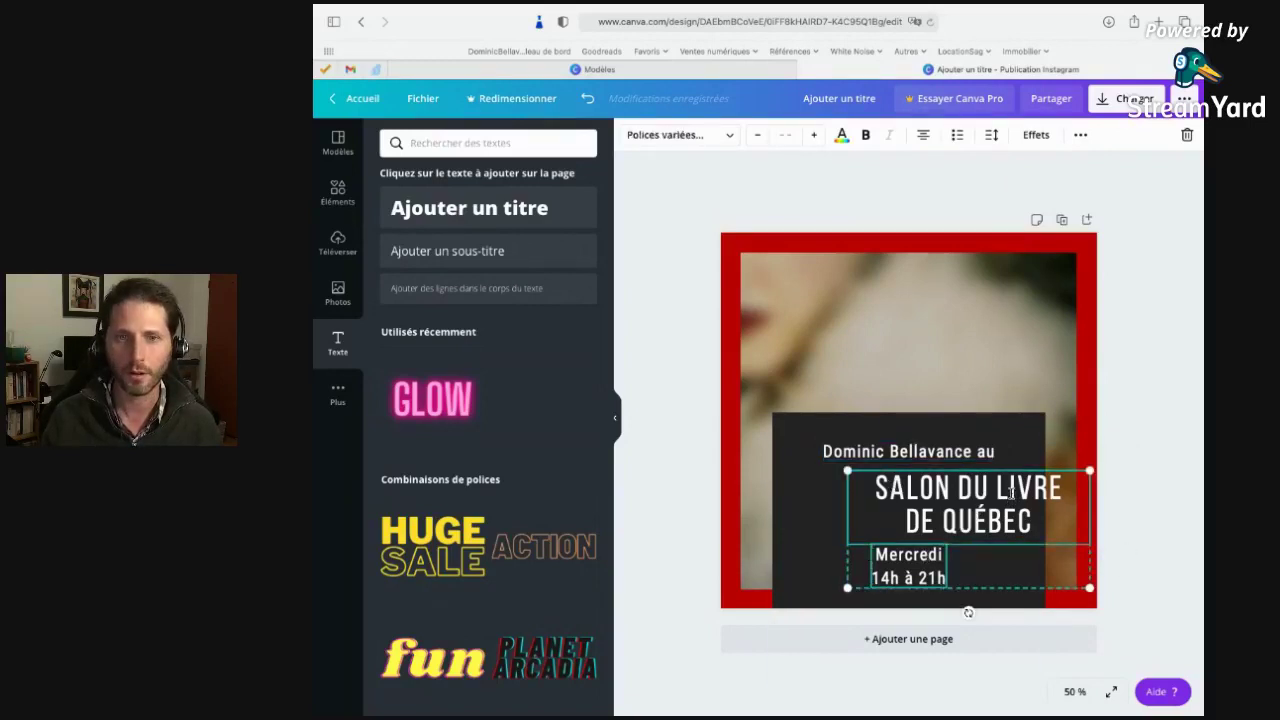
{"action": "left_click", "coordinate": [955, 451], "text": "shift"}
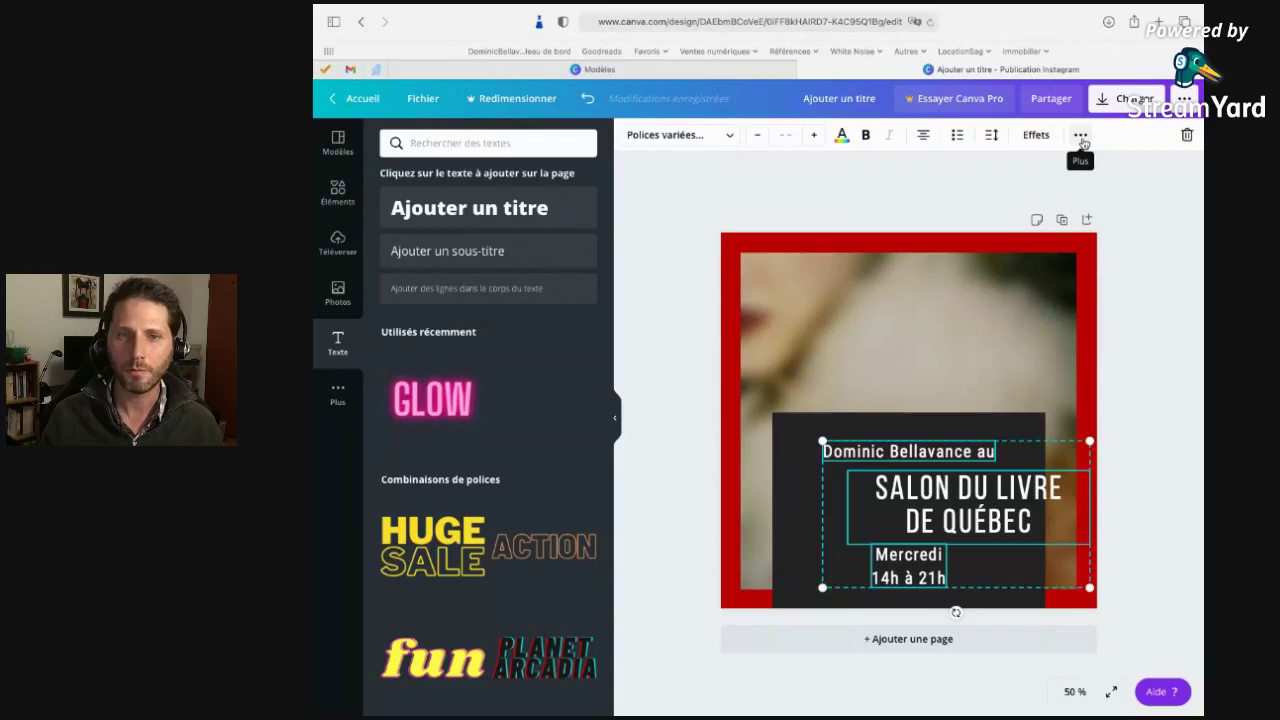
{"action": "left_click", "coordinate": [1081, 140]}
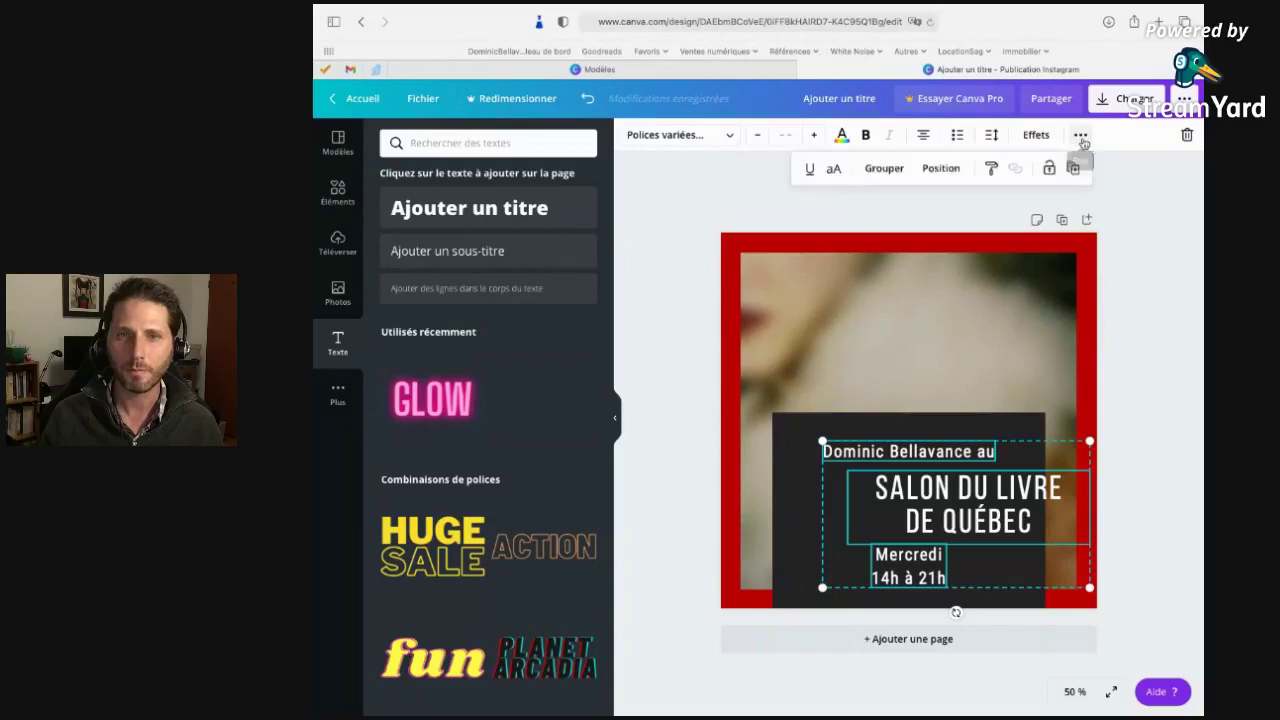
{"action": "left_click", "coordinate": [950, 170]}
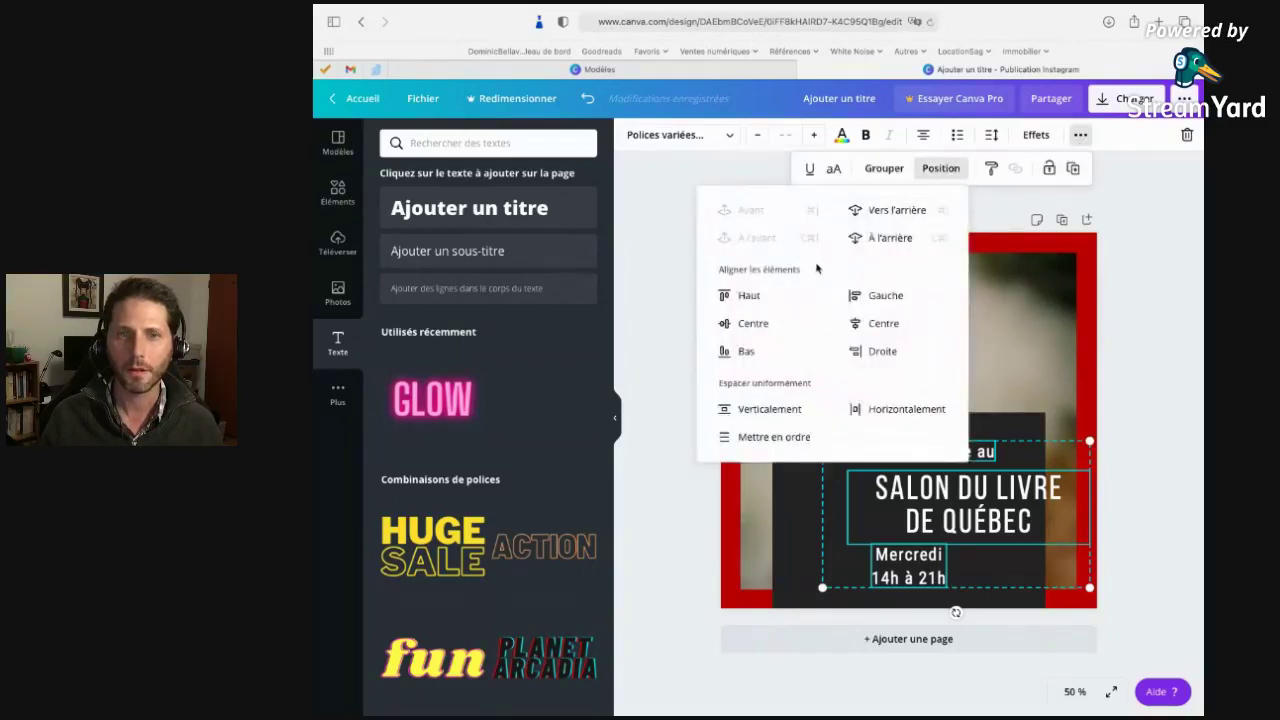
{"action": "left_click", "coordinate": [901, 327]}
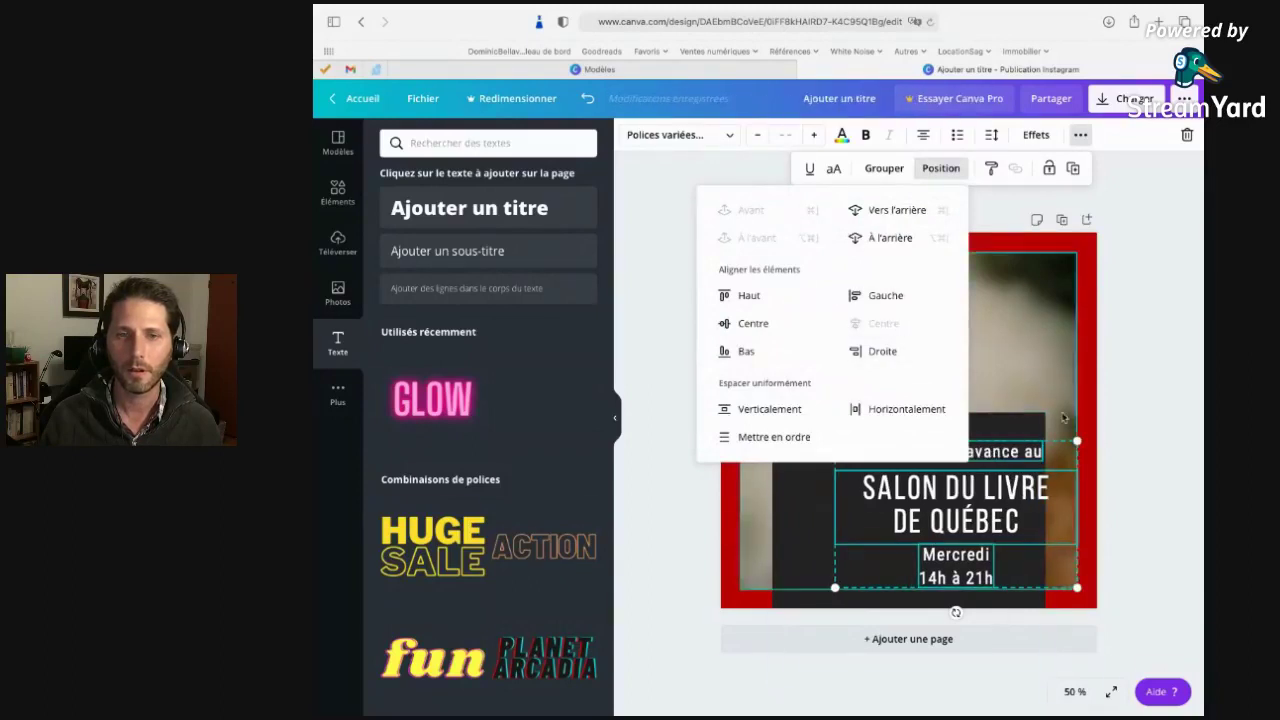
Move the three text elements together onto the page's vertical centre line, slightly higher within the dark box.
{"action": "left_click", "coordinate": [955, 451]}
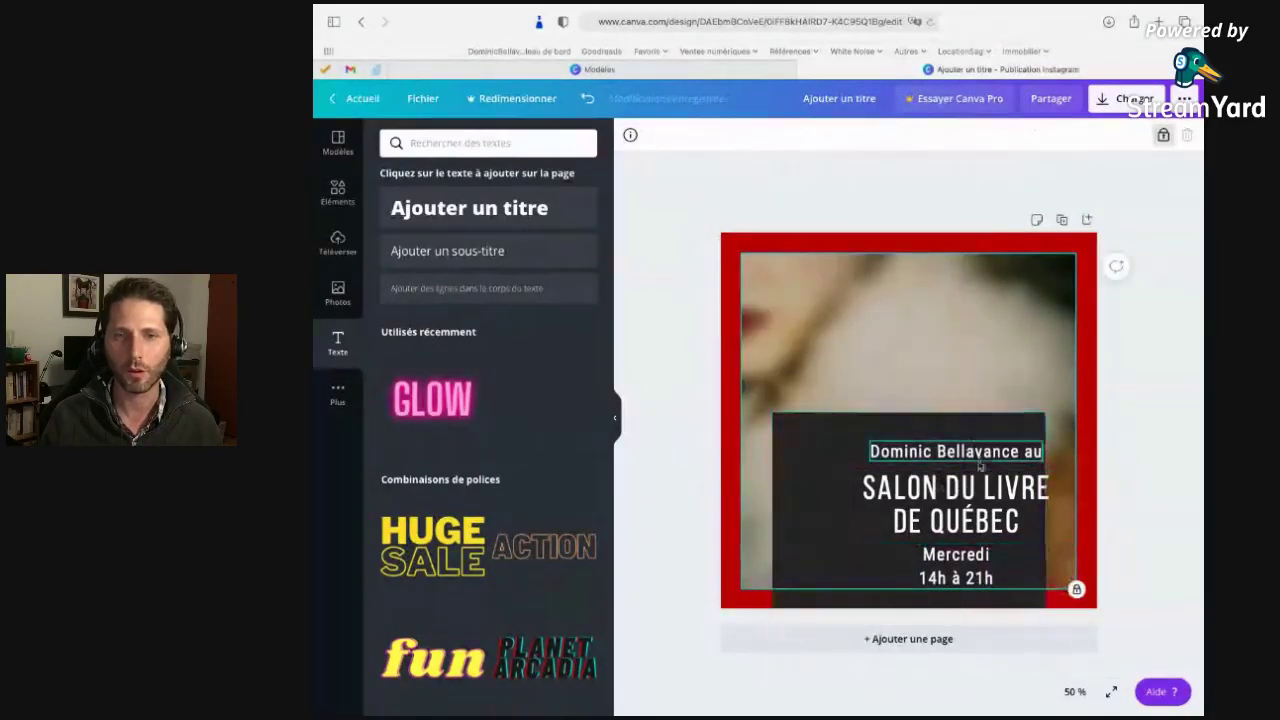
{"action": "left_click", "coordinate": [968, 489], "text": "shift"}
{"action": "left_click", "coordinate": [975, 560], "text": "shift"}
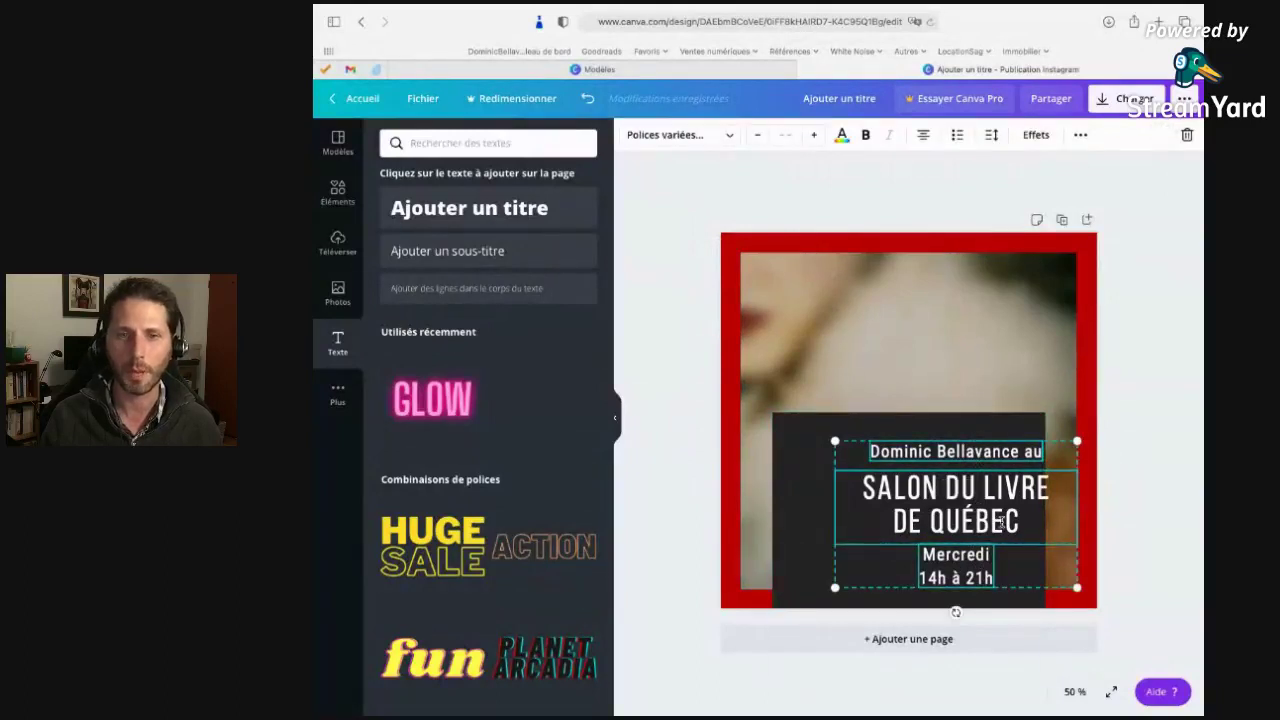
{"action": "left_click_drag", "start_coordinate": [988, 515], "coordinate": [940, 514]}
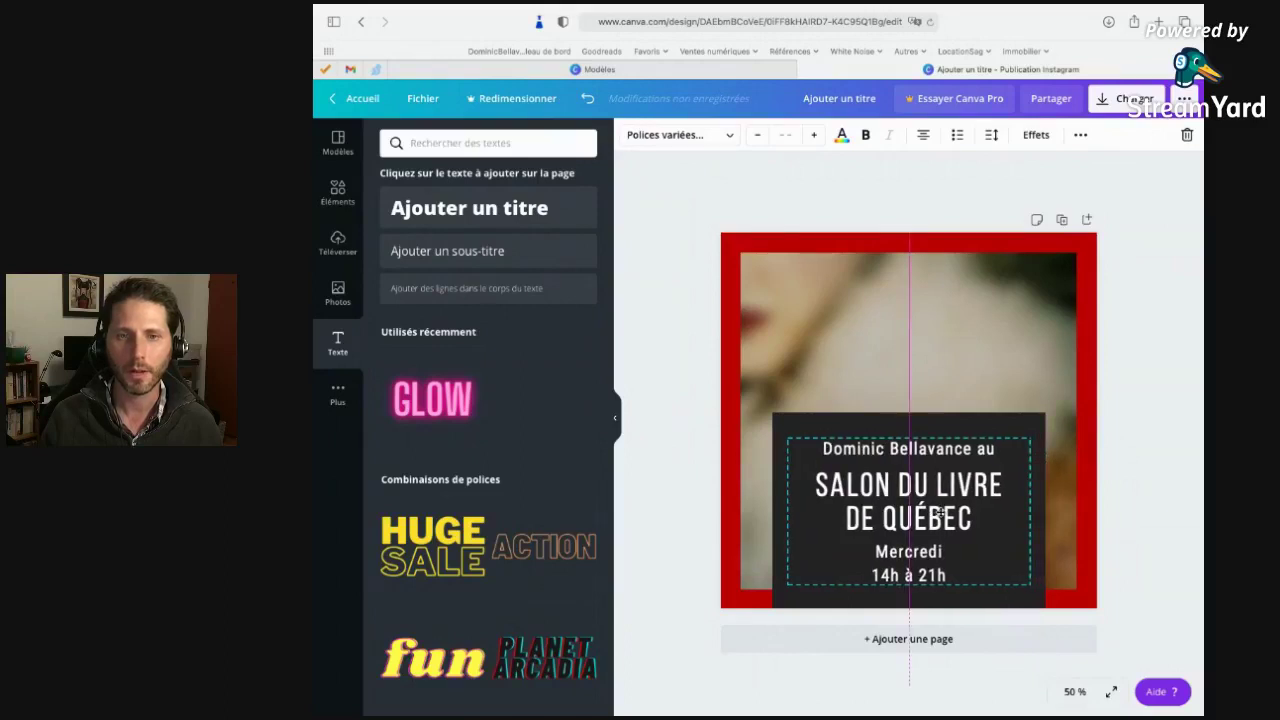
{"action": "left_click_drag", "start_coordinate": [940, 514], "coordinate": [940, 514]}
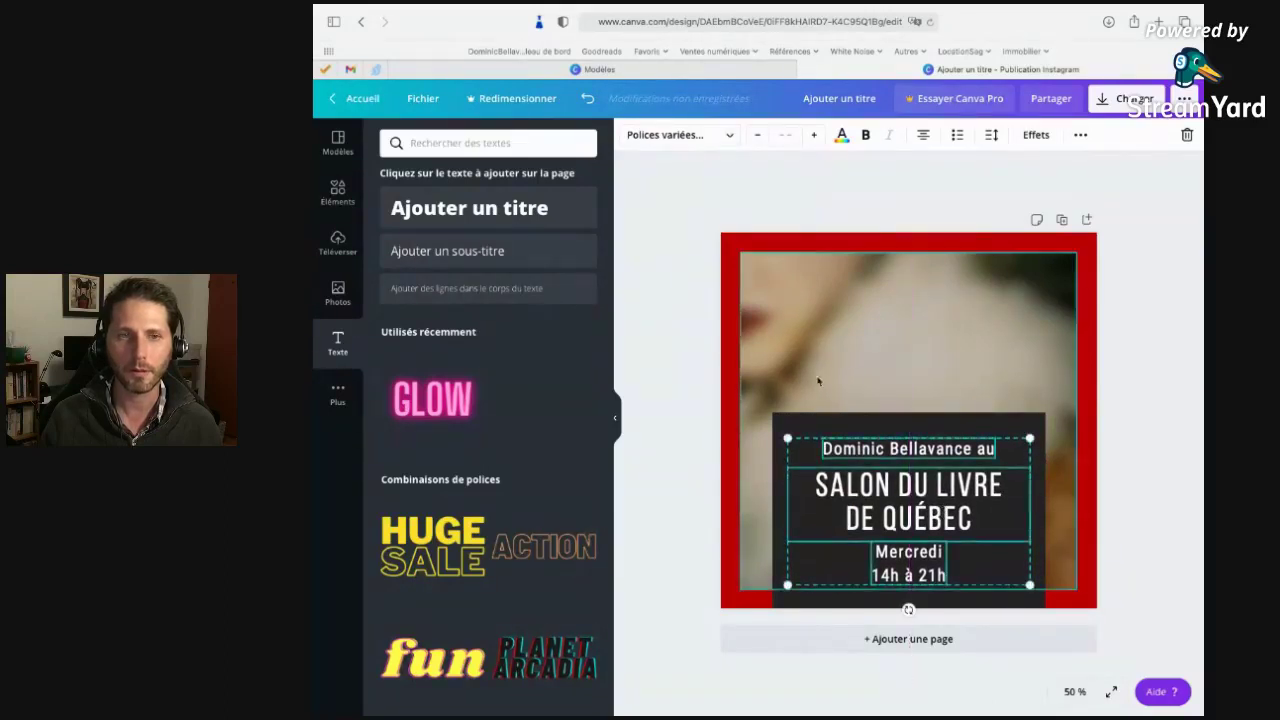
{"action": "left_click", "coordinate": [681, 378]}
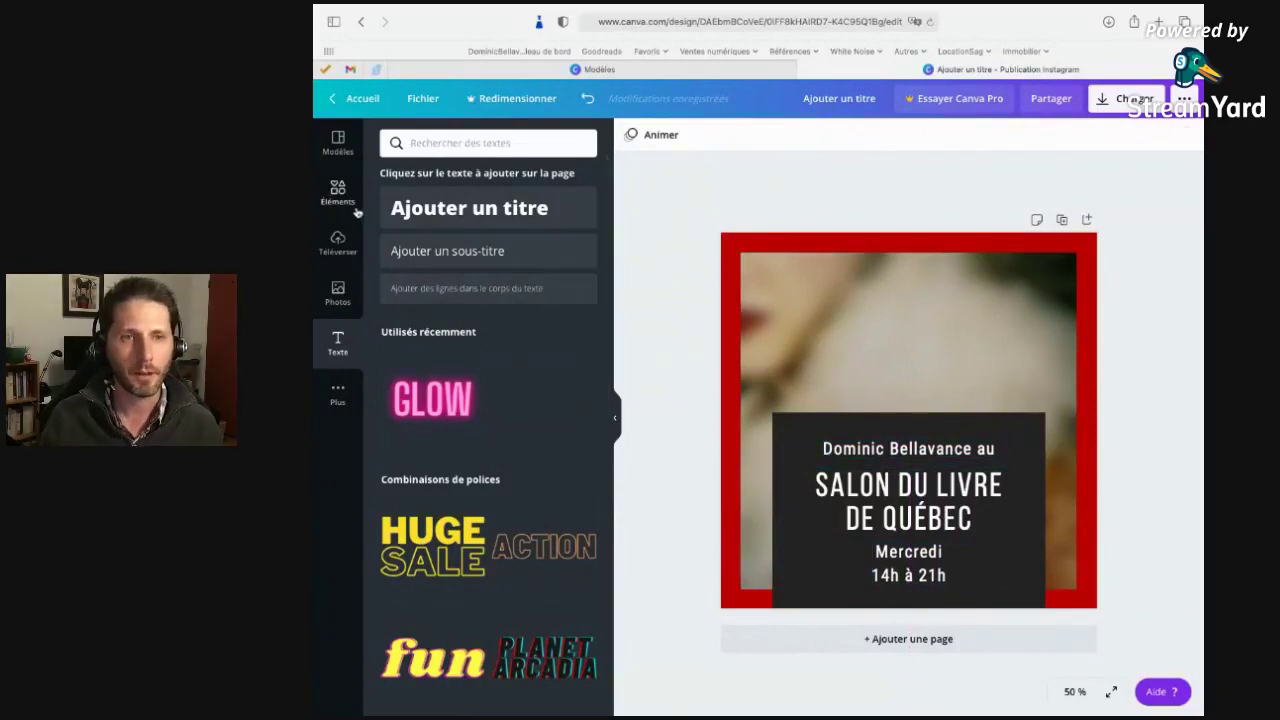
Add the uploaded "Un roman dont vous êtes la victime" cover, shrink it and centre it at the dark box's upper edge.
{"action": "left_click", "coordinate": [338, 292]}
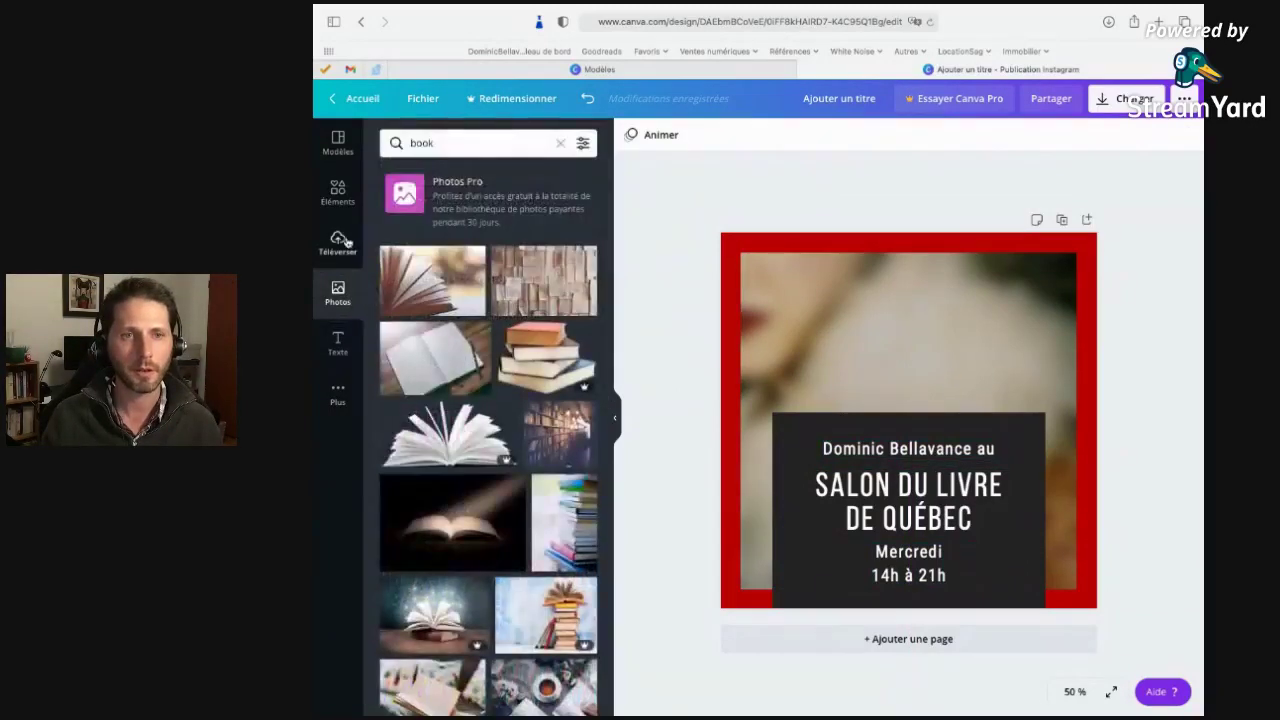
{"action": "left_click", "coordinate": [338, 242]}
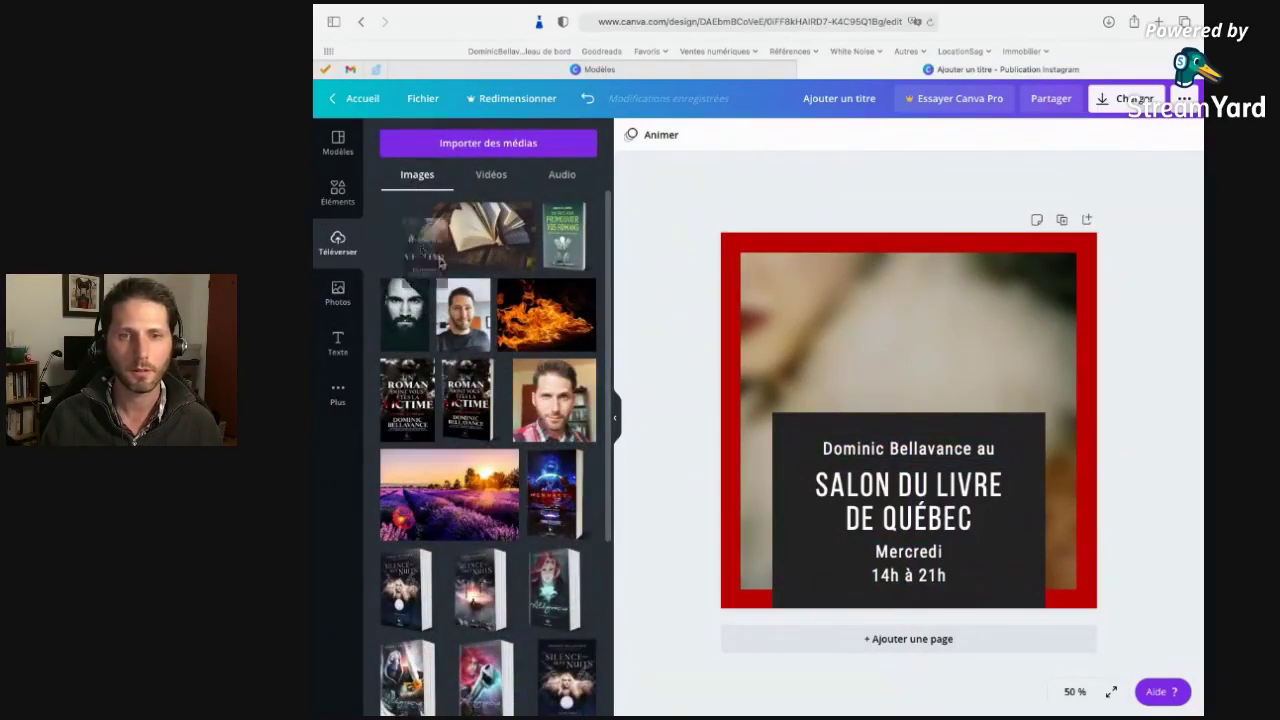
{"action": "left_click_drag", "start_coordinate": [440, 263], "coordinate": [850, 292]}
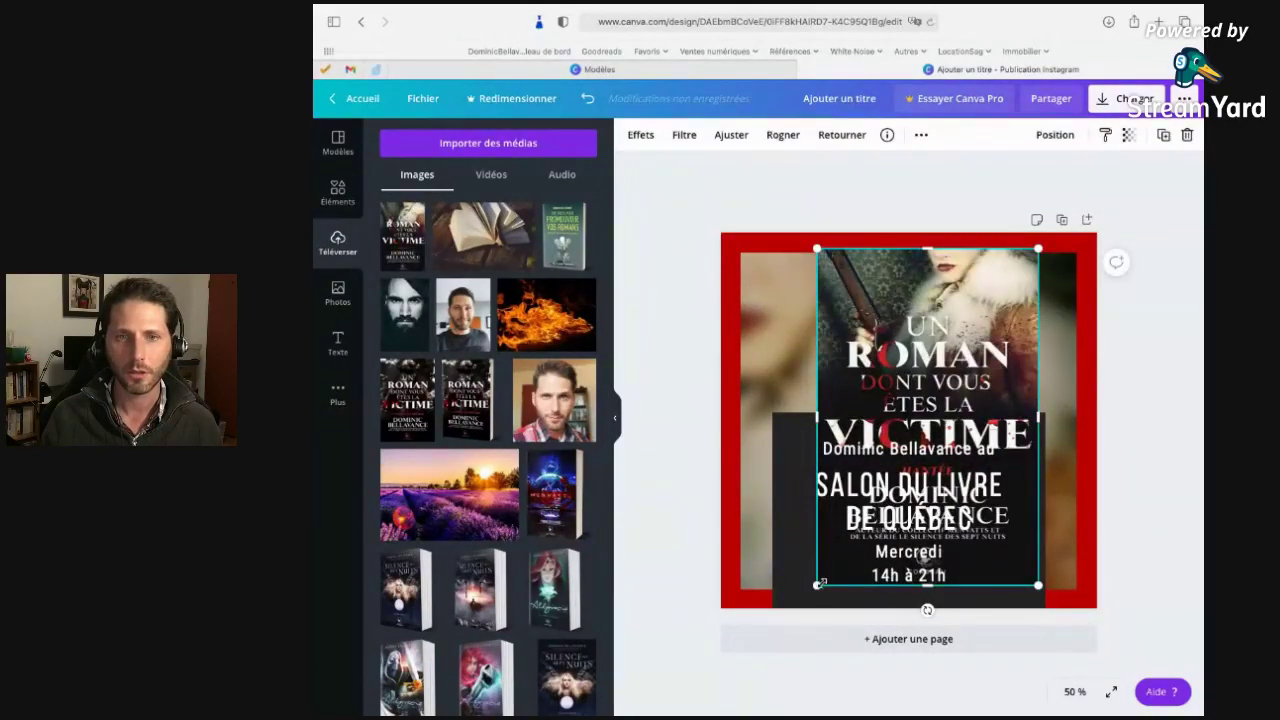
{"action": "left_click_drag", "start_coordinate": [820, 583], "coordinate": [903, 422]}
{"action": "left_click_drag", "start_coordinate": [909, 403], "coordinate": [914, 400]}
{"action": "left_click_drag", "start_coordinate": [1006, 316], "coordinate": [931, 328]}
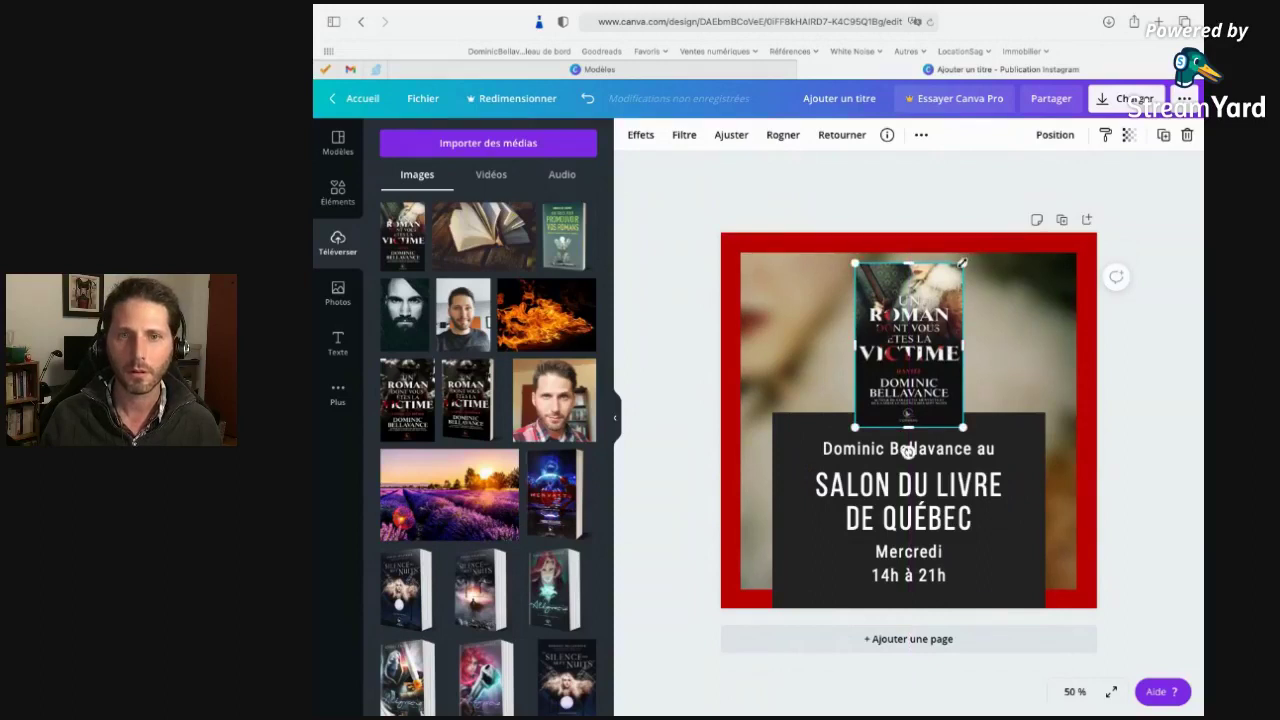
{"action": "left_click_drag", "start_coordinate": [961, 263], "coordinate": [961, 263]}
{"action": "left_click", "coordinate": [1157, 372]}
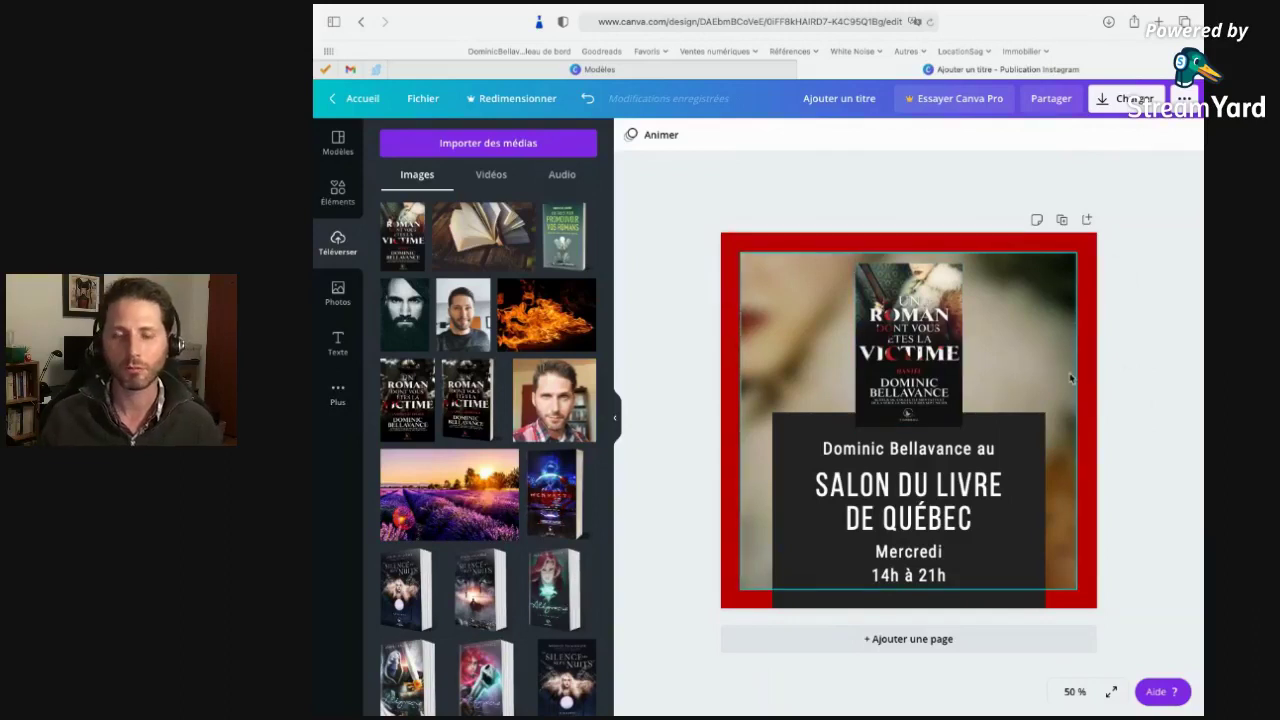
Unlock the blurred background photo and reposition its crop to show the dark wallpaper and rifle area of the cover art.
{"action": "left_click", "coordinate": [1051, 352]}
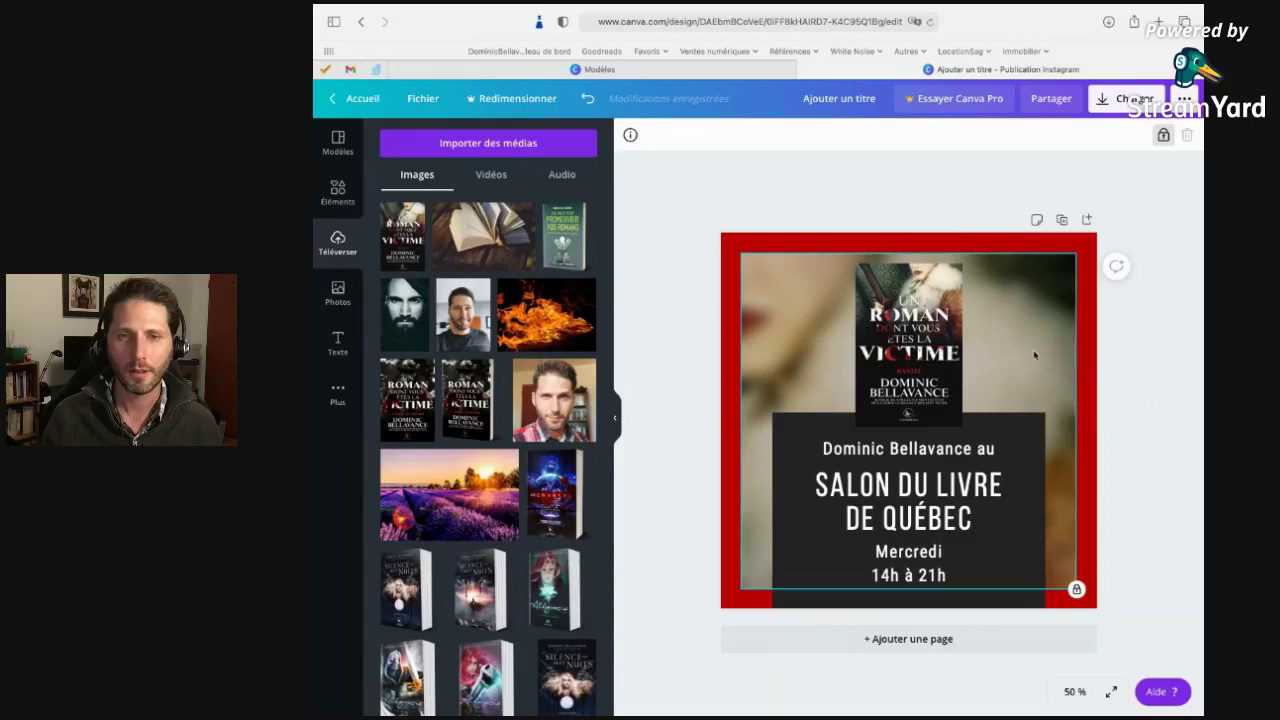
{"action": "left_click", "coordinate": [1163, 135]}
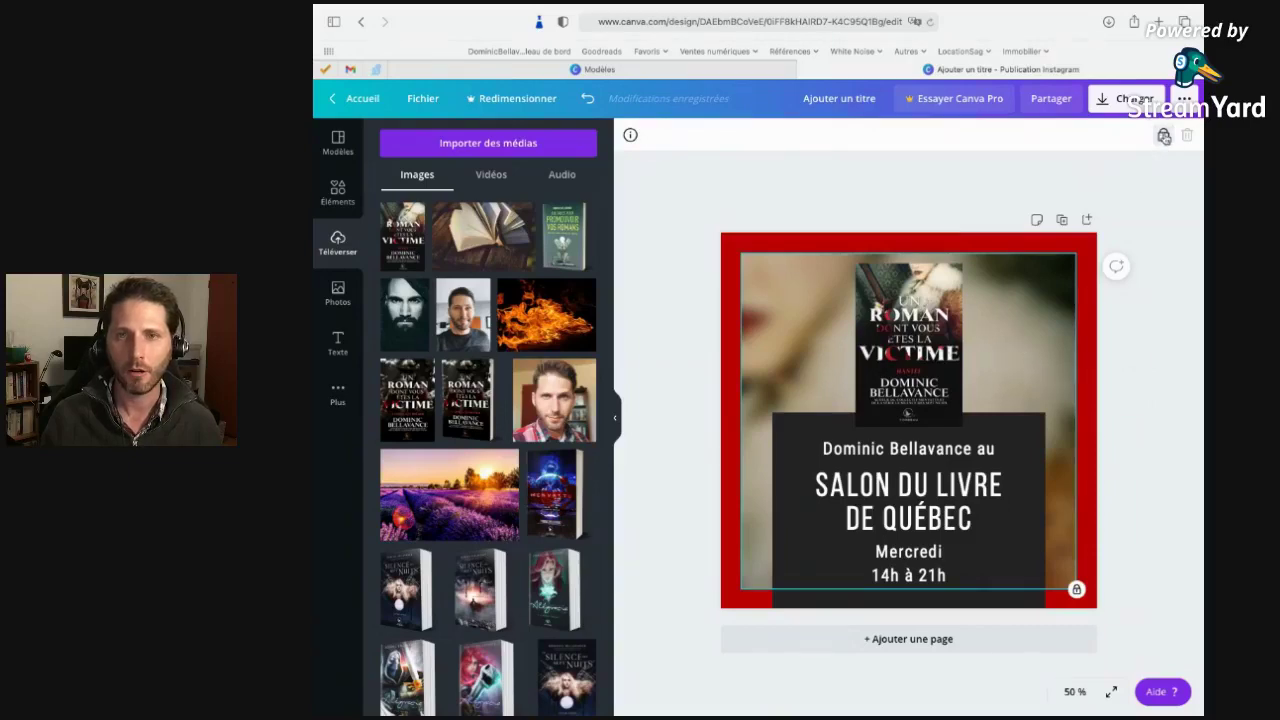
{"action": "double_click", "coordinate": [1013, 350]}
{"action": "left_click_drag", "start_coordinate": [839, 523], "coordinate": [661, 716]}
{"action": "left_click_drag", "start_coordinate": [700, 250], "coordinate": [775, 366]}
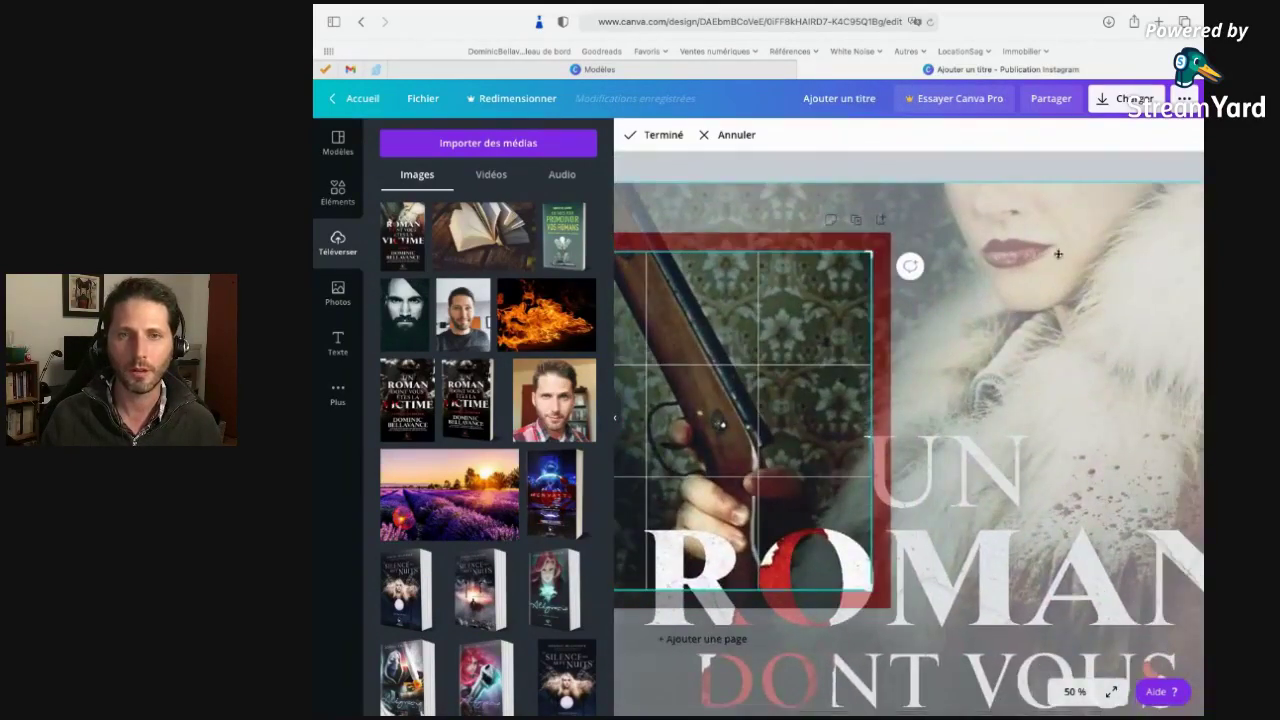
{"action": "key", "text": "Return"}
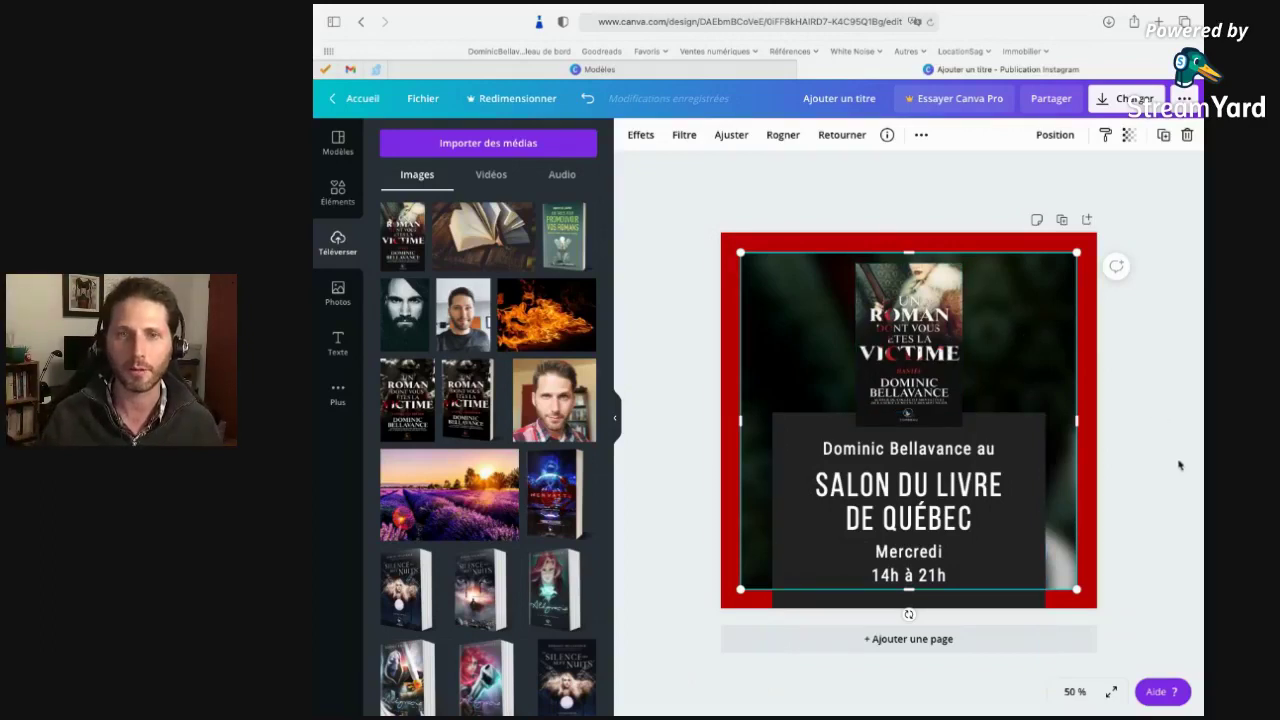
{"action": "left_click", "coordinate": [1137, 431]}
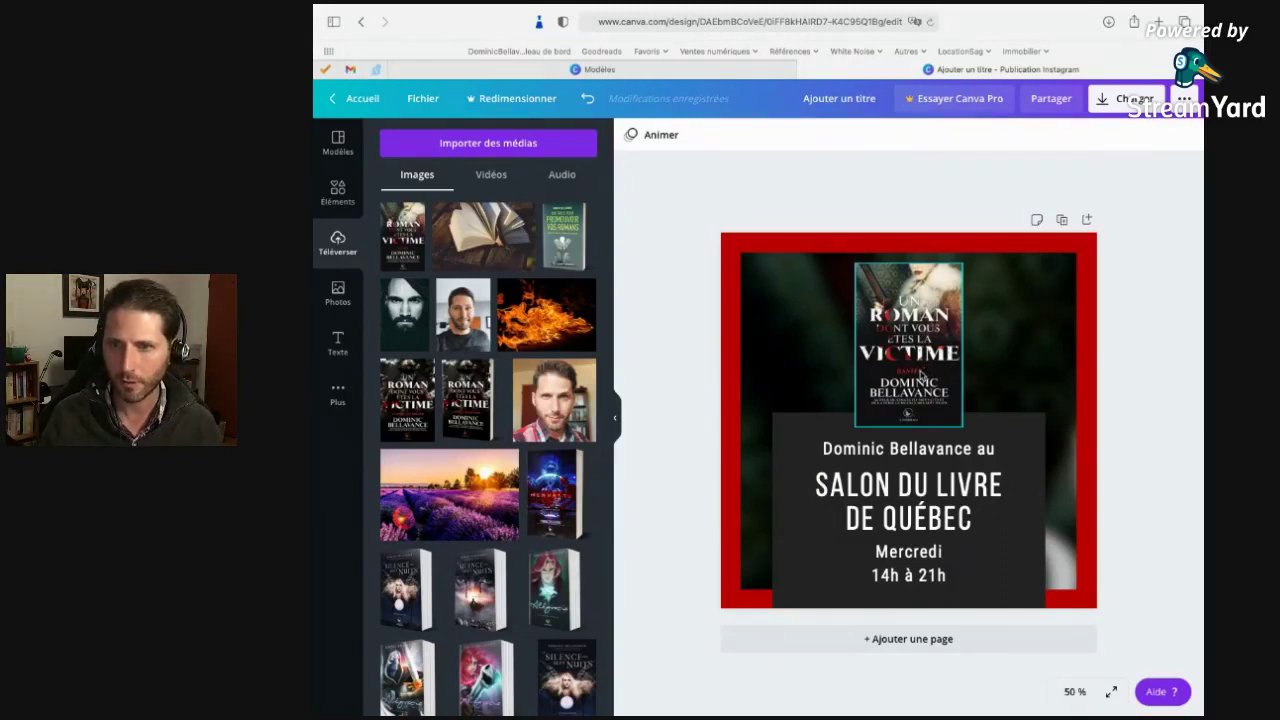
Delete the flat "Un roman dont vous êtes la victime" cover and try to place an uploaded 3D book mockup.
{"action": "left_click", "coordinate": [919, 374]}
{"action": "key", "text": "Delete"}
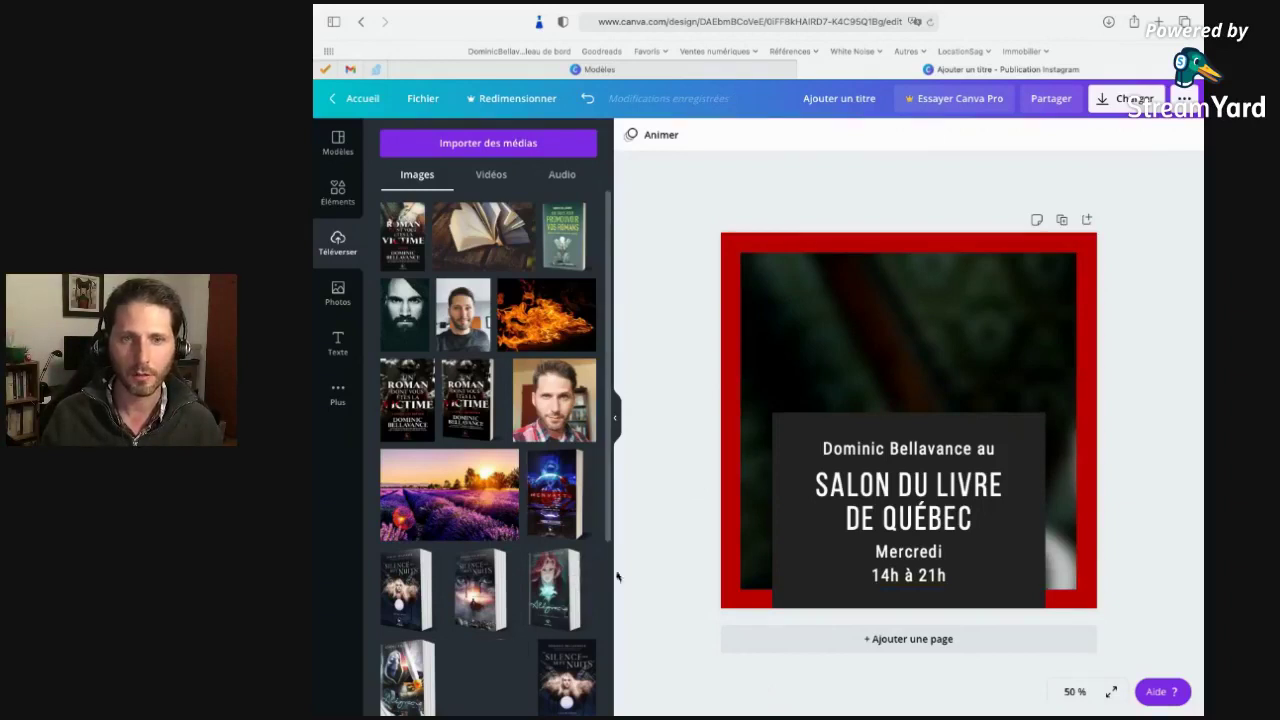
{"action": "left_click_drag", "start_coordinate": [555, 590], "coordinate": [850, 240]}
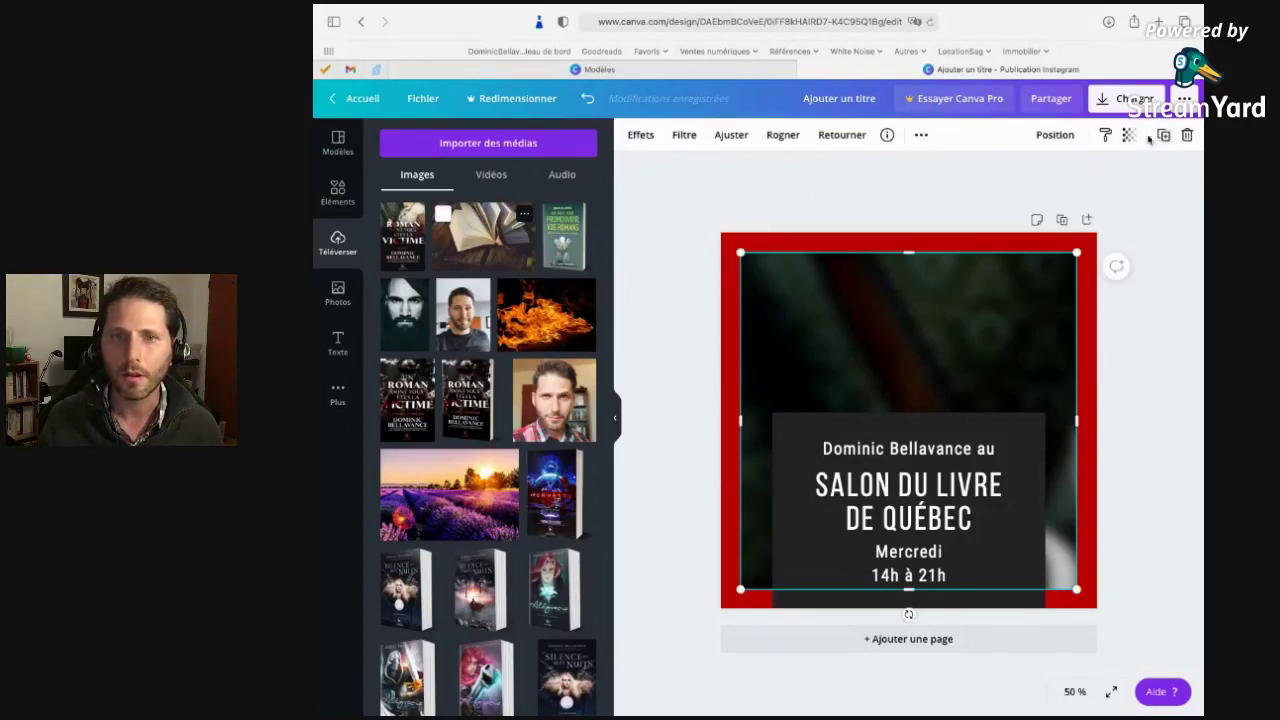
Lock the blurred dark background photo in place inside the red frame.
{"action": "left_click", "coordinate": [1136, 204]}
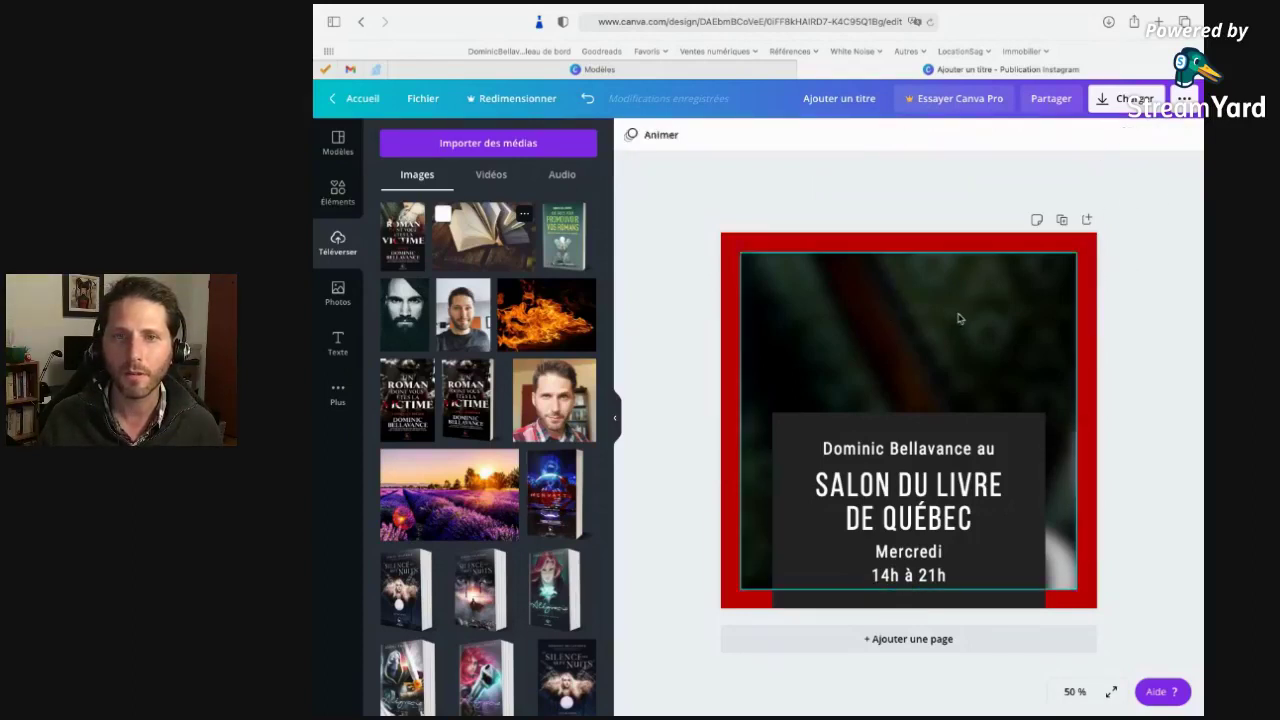
{"action": "left_click", "coordinate": [958, 318]}
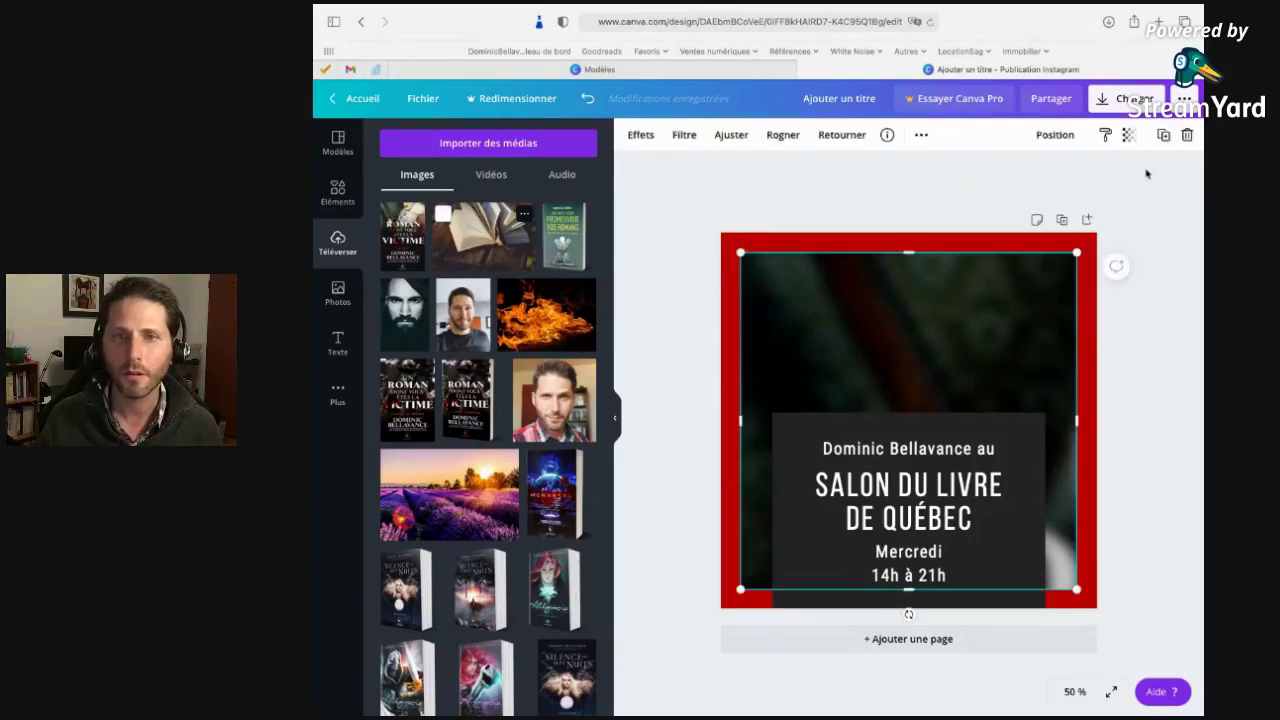
{"action": "left_click", "coordinate": [922, 137]}
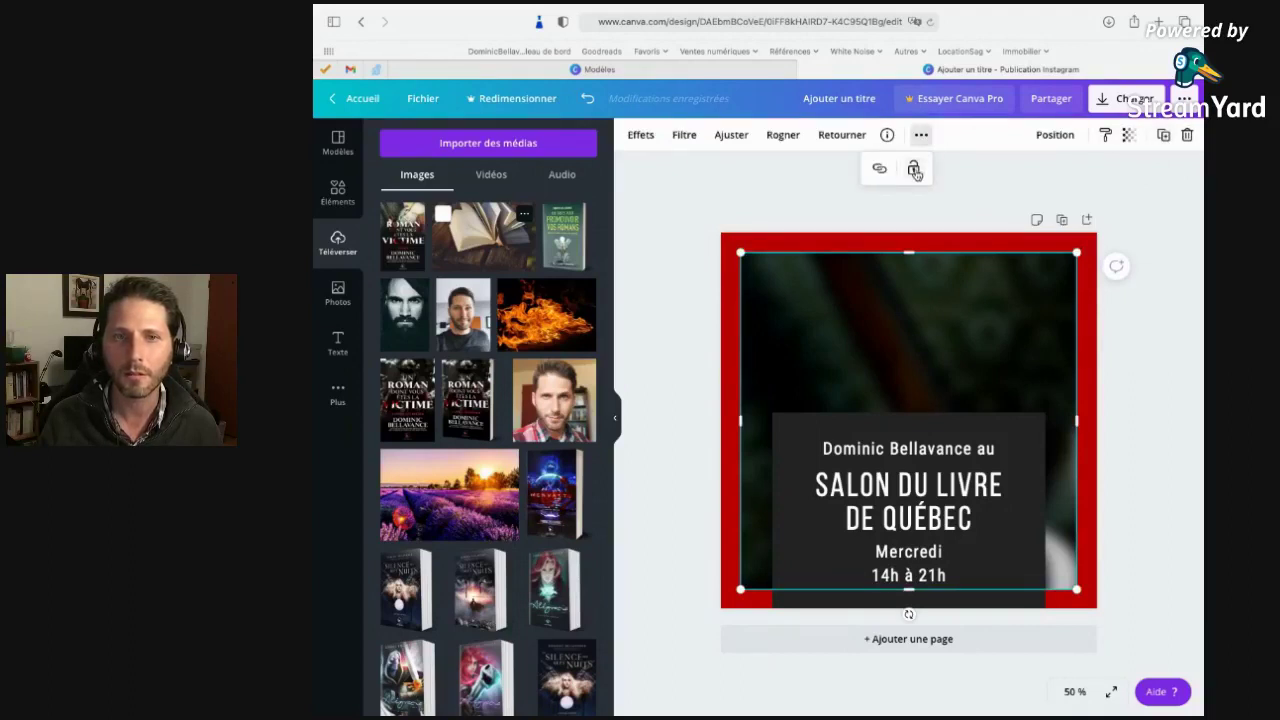
{"action": "left_click", "coordinate": [915, 172]}
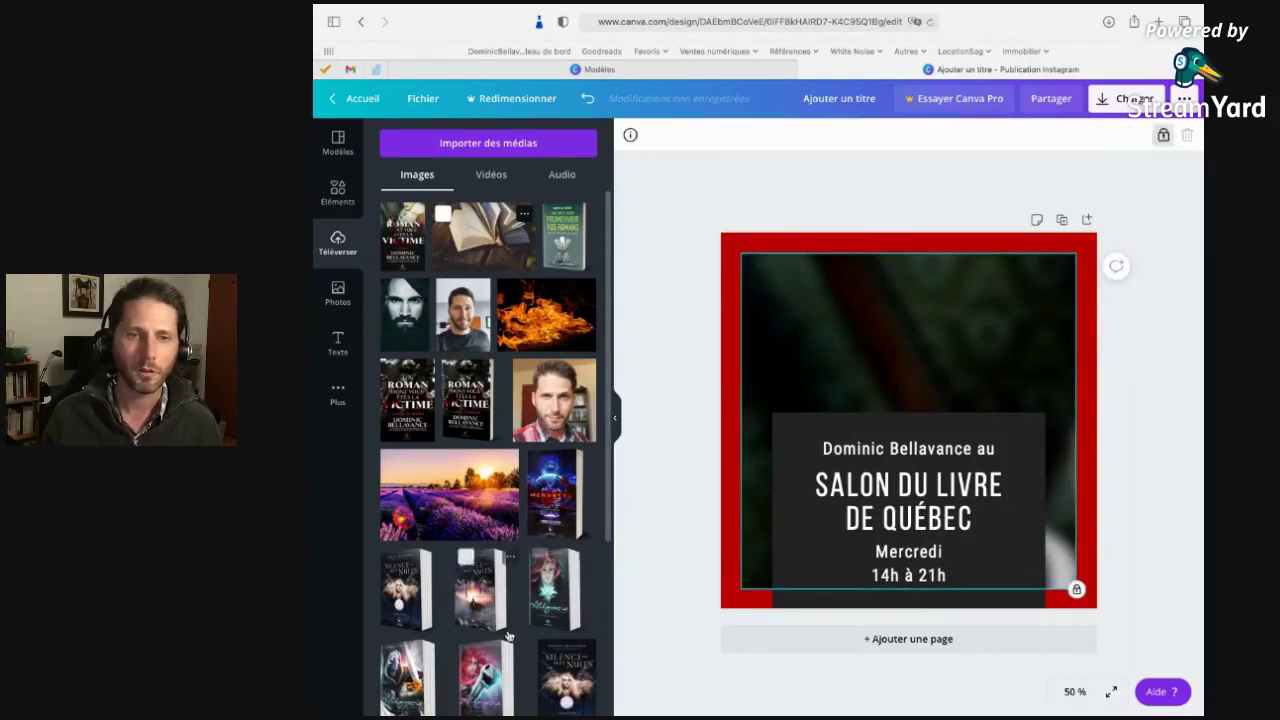
Add the uploaded 3D "Alégracia" book mockup with the gun, shrink it and centre it overlapping the dark box's upper edge.
{"action": "left_click_drag", "start_coordinate": [508, 636], "coordinate": [920, 543]}
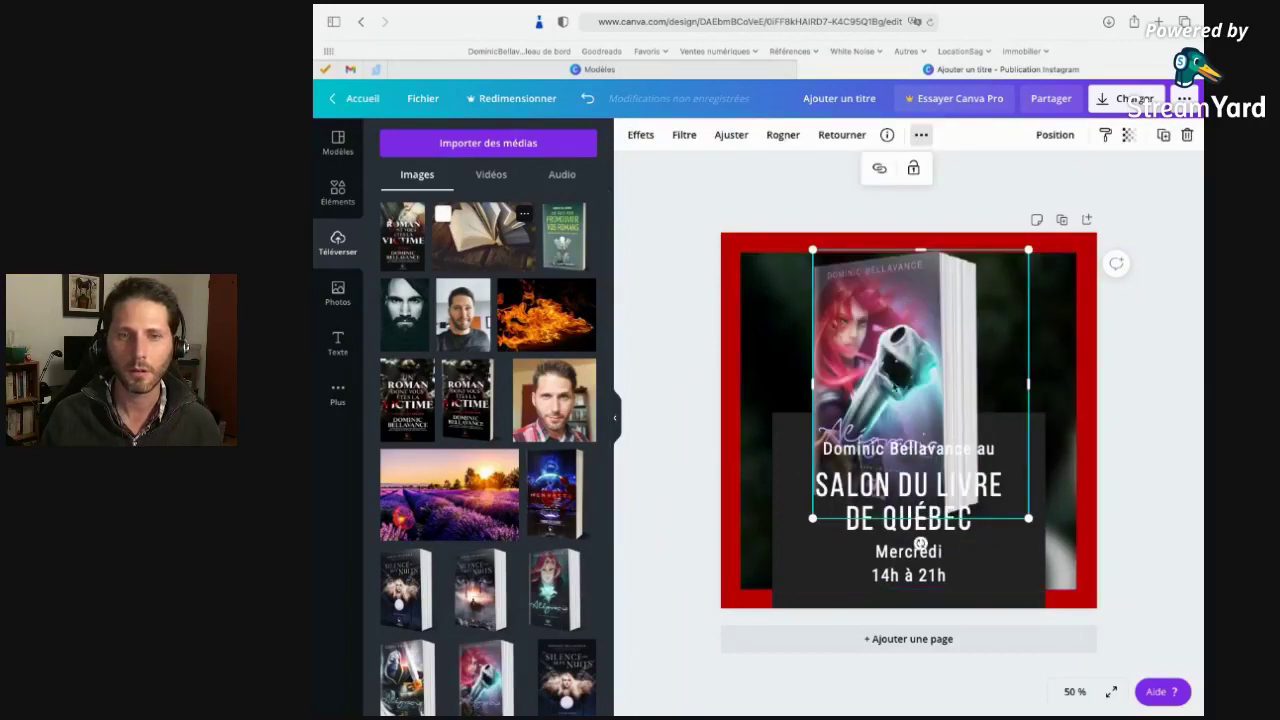
{"action": "left_click_drag", "start_coordinate": [812, 518], "coordinate": [879, 405]}
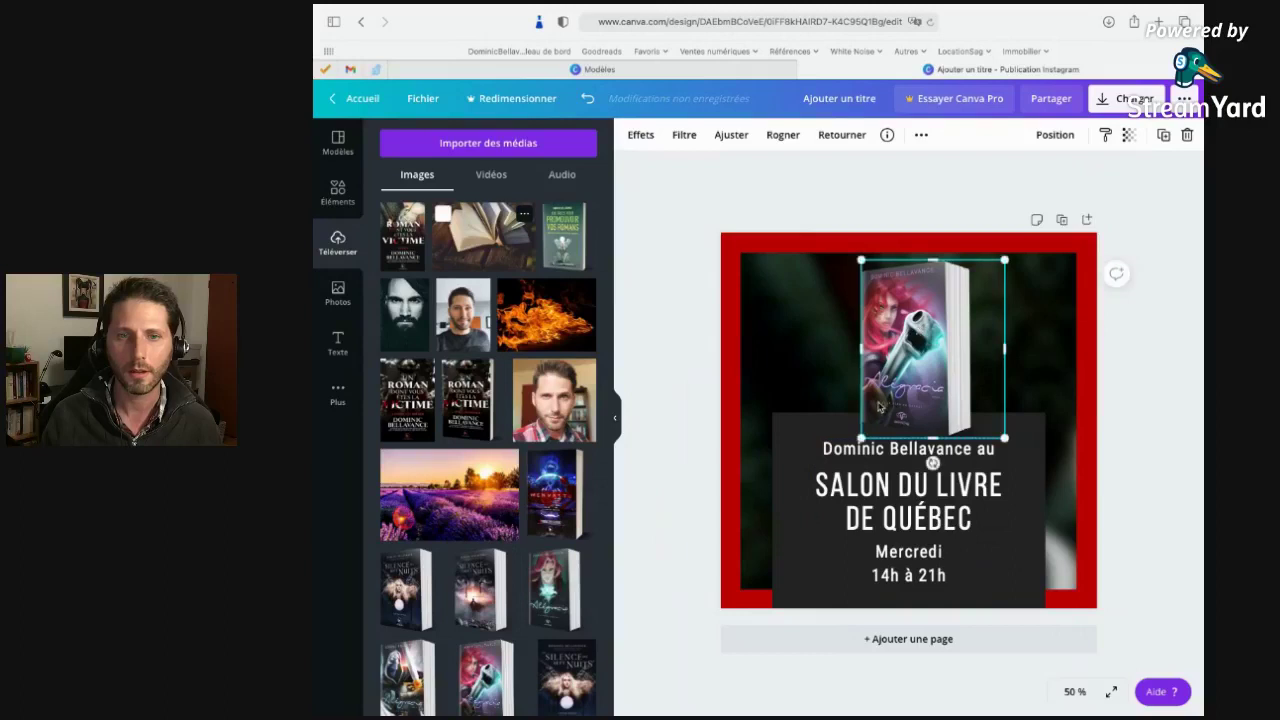
{"action": "left_click_drag", "start_coordinate": [1004, 260], "coordinate": [996, 270]}
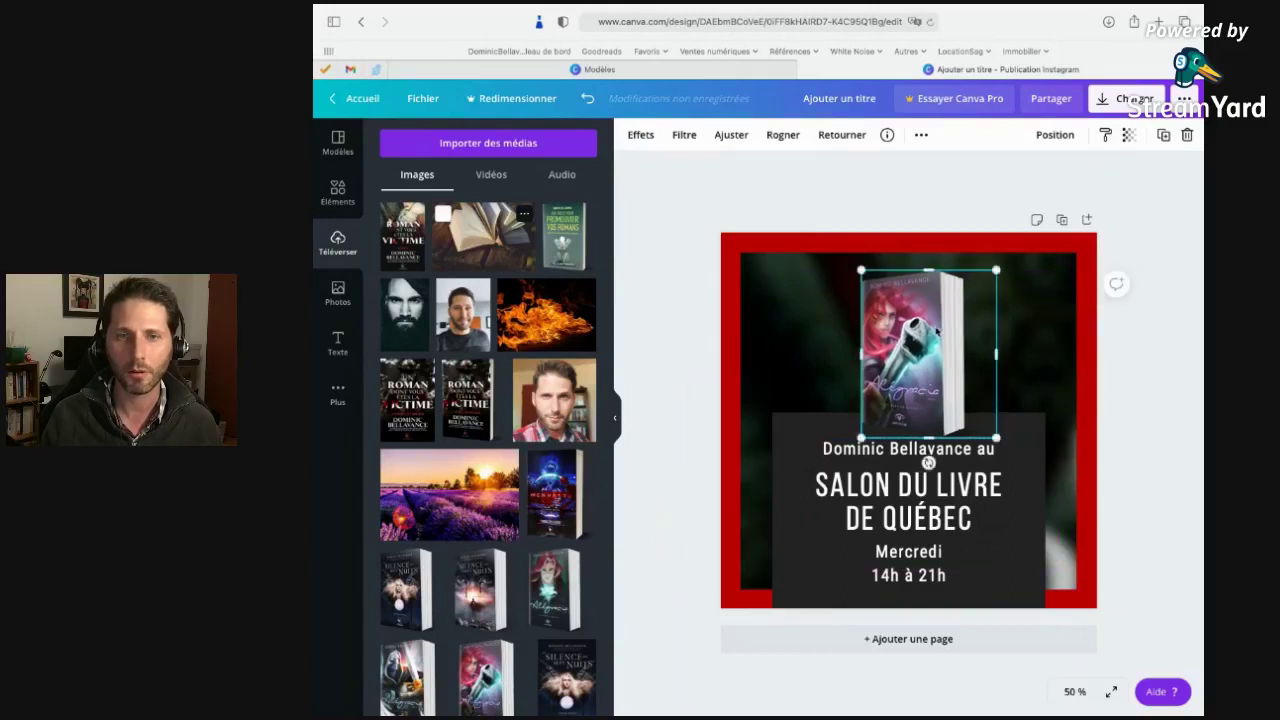
{"action": "left_click_drag", "start_coordinate": [937, 332], "coordinate": [918, 350]}
{"action": "left_click", "coordinate": [1137, 361]}
{"action": "left_click", "coordinate": [1157, 397]}
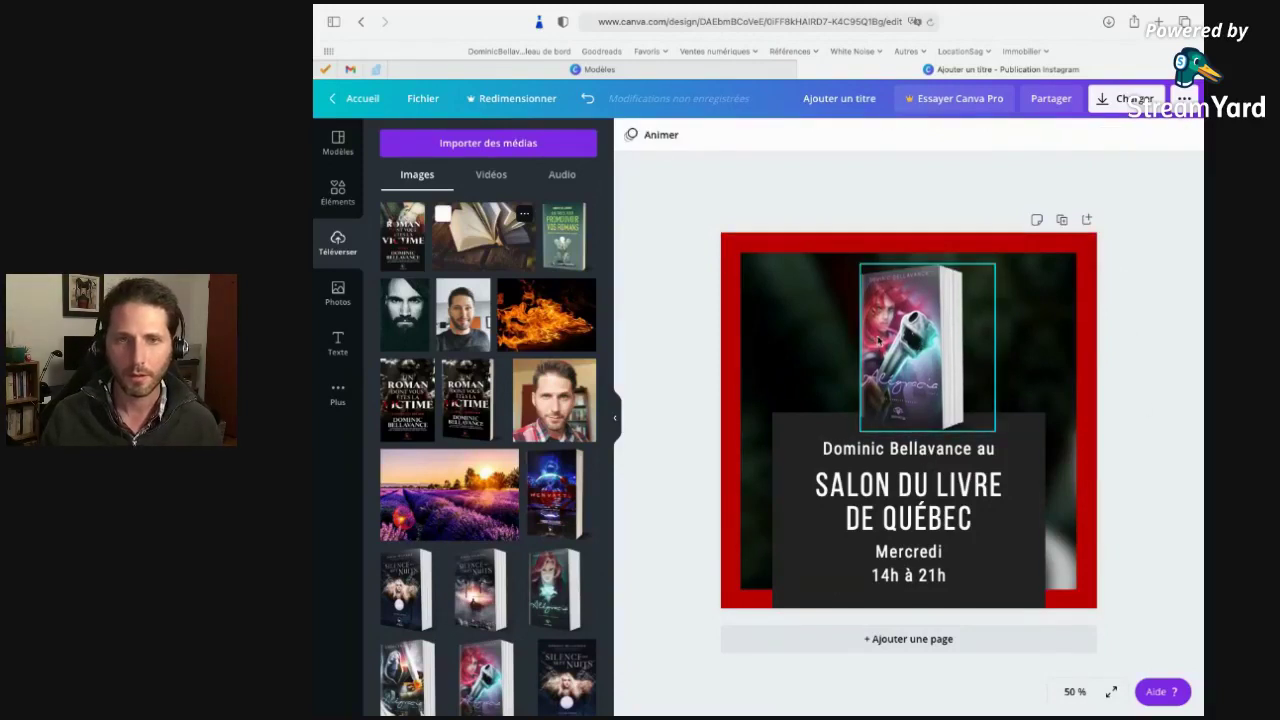
{"action": "left_click_drag", "start_coordinate": [878, 344], "coordinate": [877, 342]}
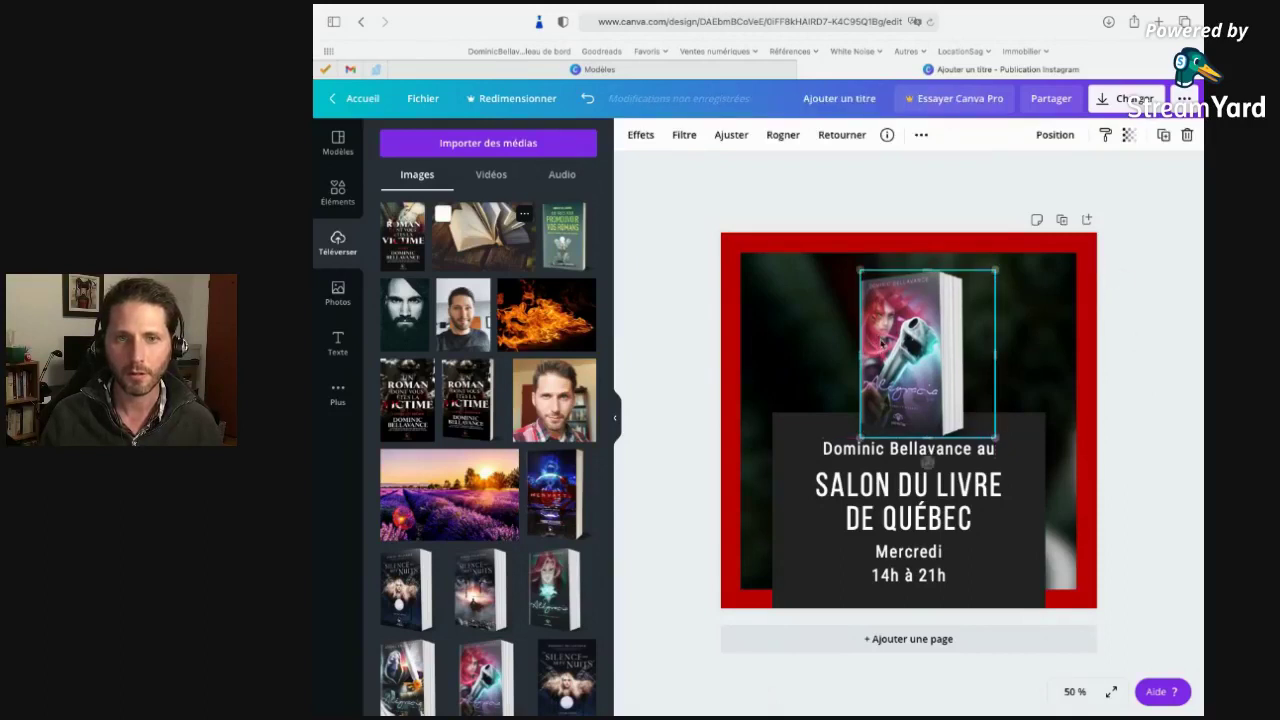
{"action": "left_click", "coordinate": [1152, 398]}
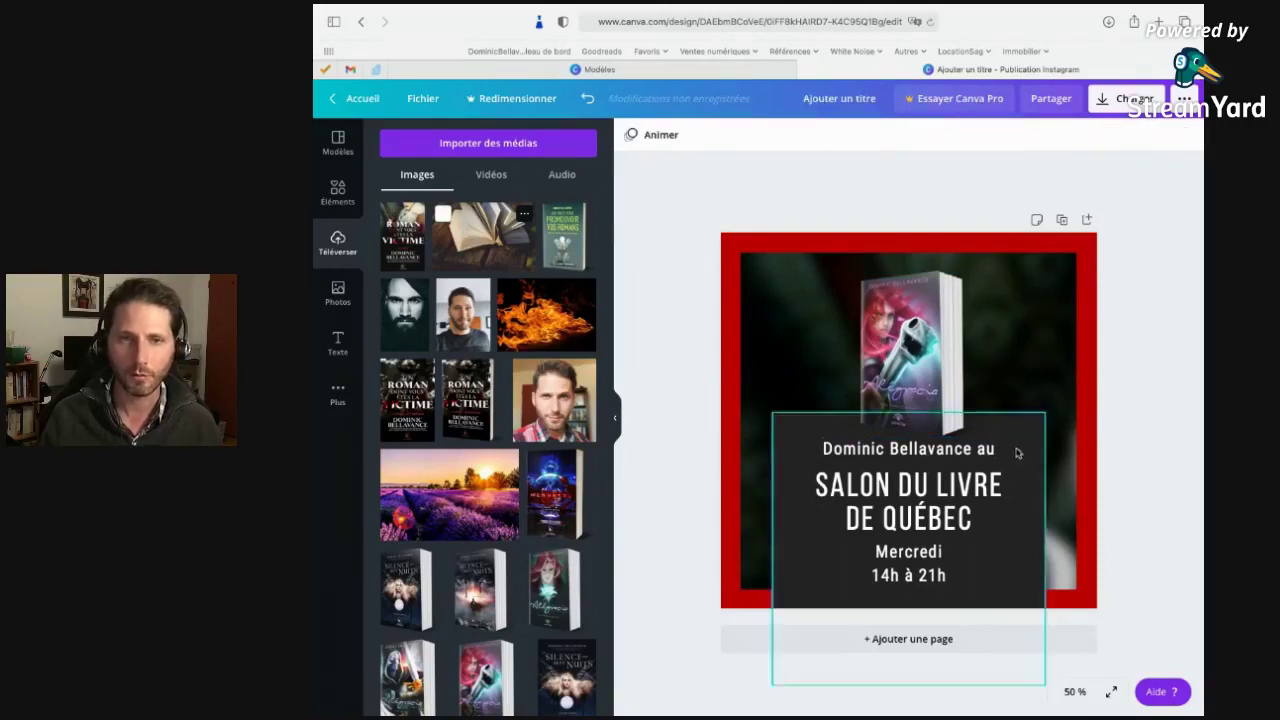
Move the author line and the "Salon du livre de Québec" title slightly lower to clear space under the book.
{"action": "left_click", "coordinate": [981, 453]}
{"action": "left_click_drag", "start_coordinate": [822, 440], "coordinate": [822, 443]}
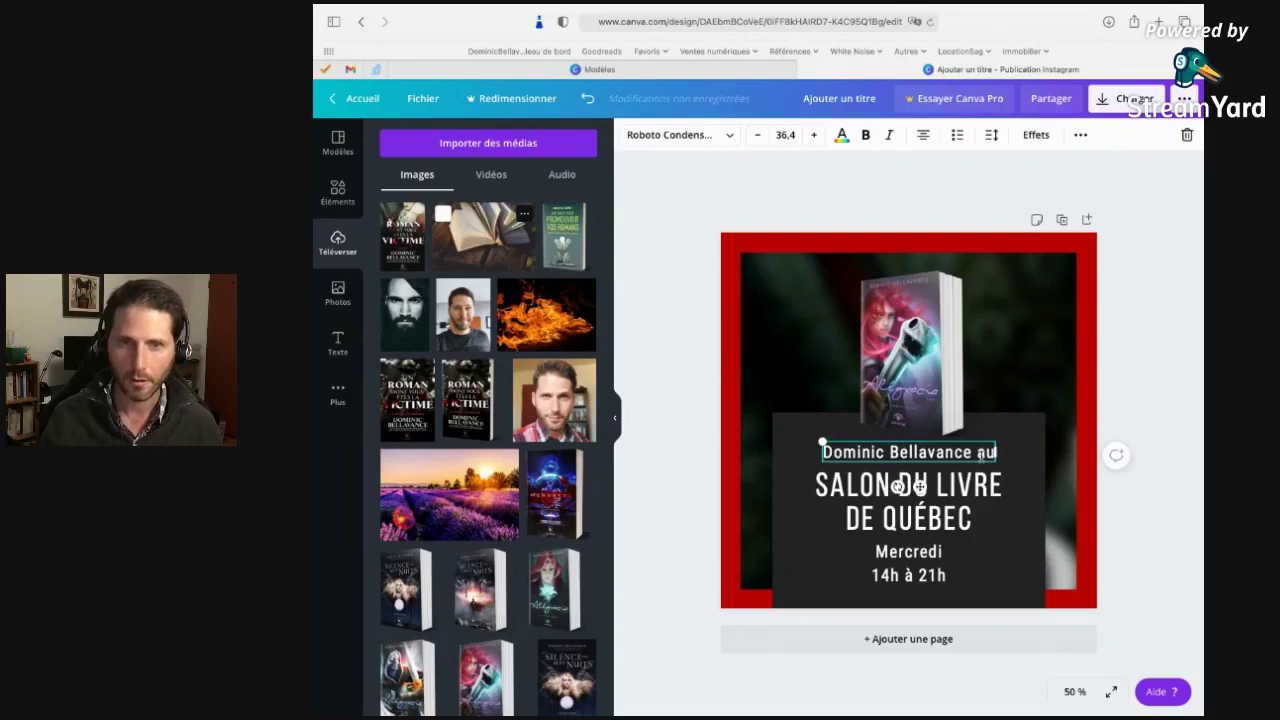
{"action": "left_click_drag", "start_coordinate": [938, 500], "coordinate": [938, 503]}
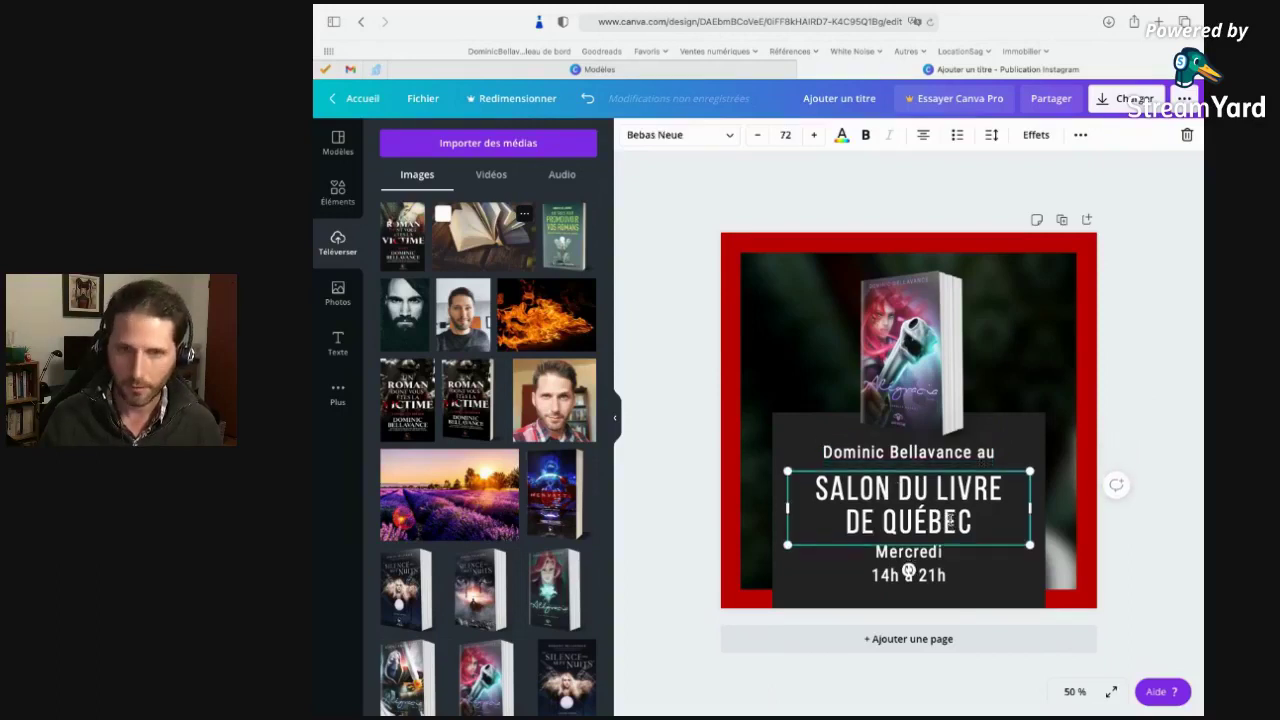
{"action": "left_click", "coordinate": [1107, 409]}
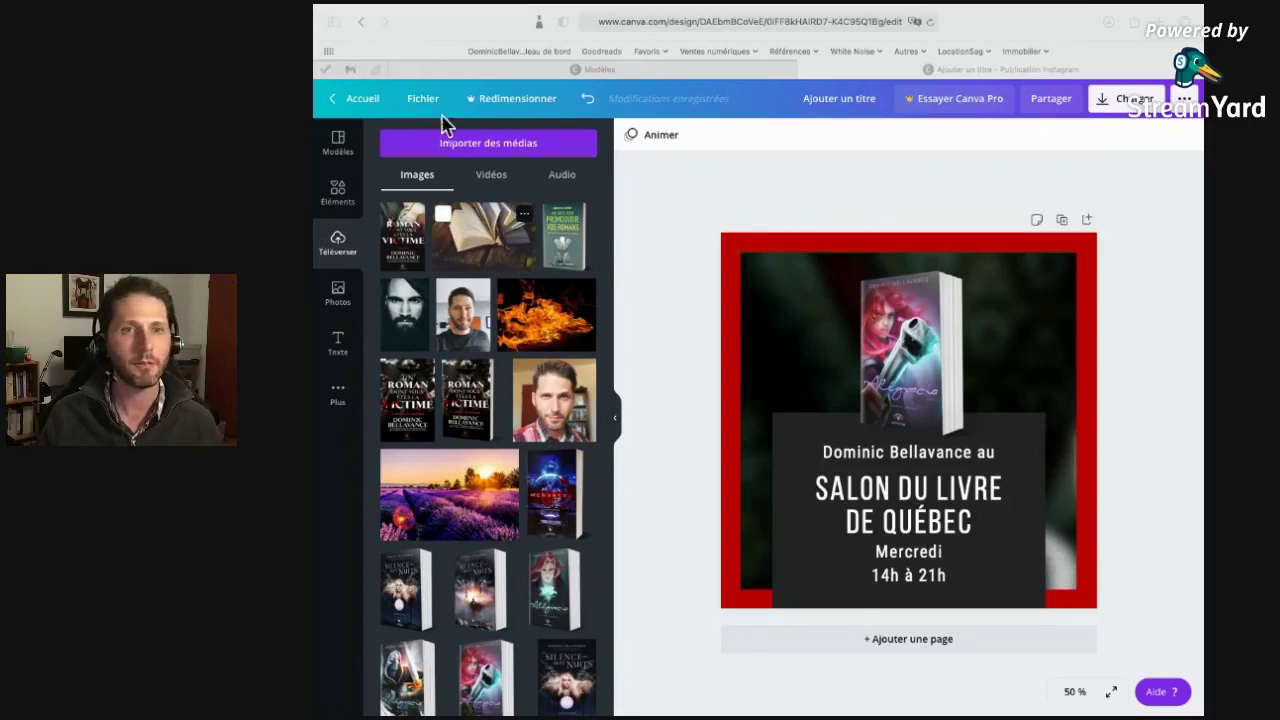
Open the covervault.com website in a new browser tab.
{"action": "left_click", "coordinate": [1160, 38]}
{"action": "left_click", "coordinate": [1157, 24]}
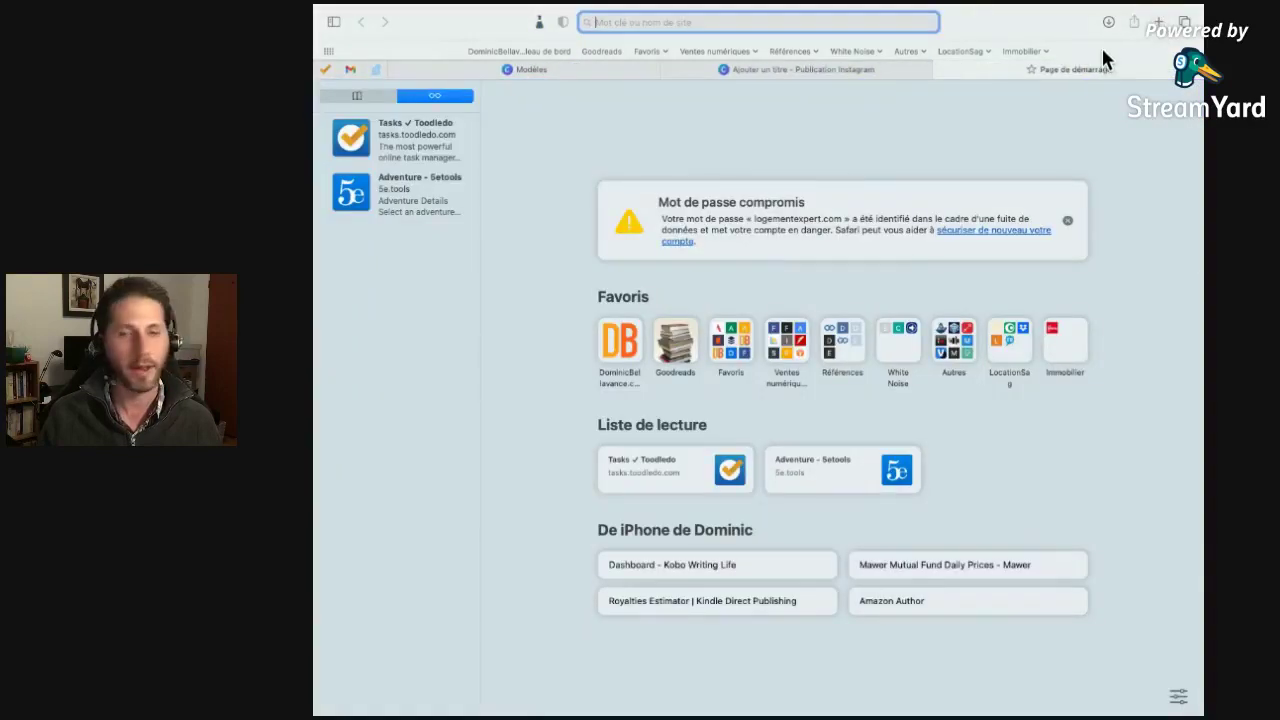
{"action": "type", "text": "covervault.com"}
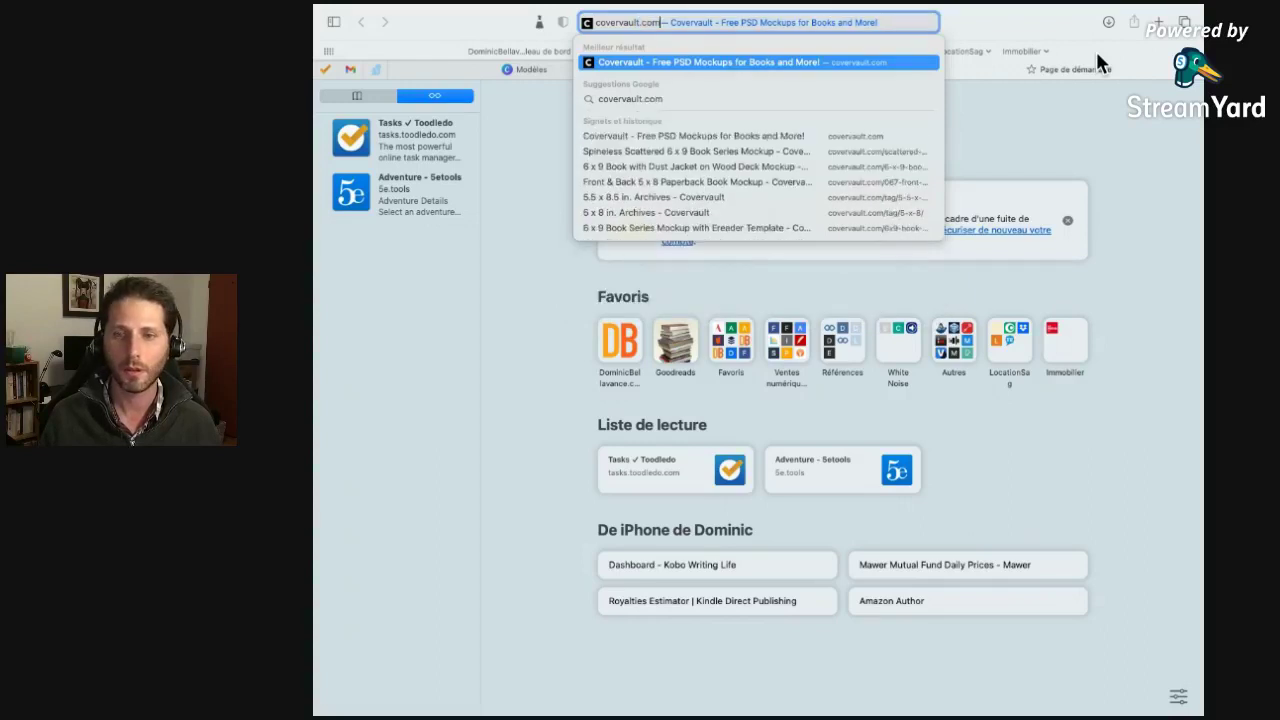
{"action": "key", "text": "Return"}
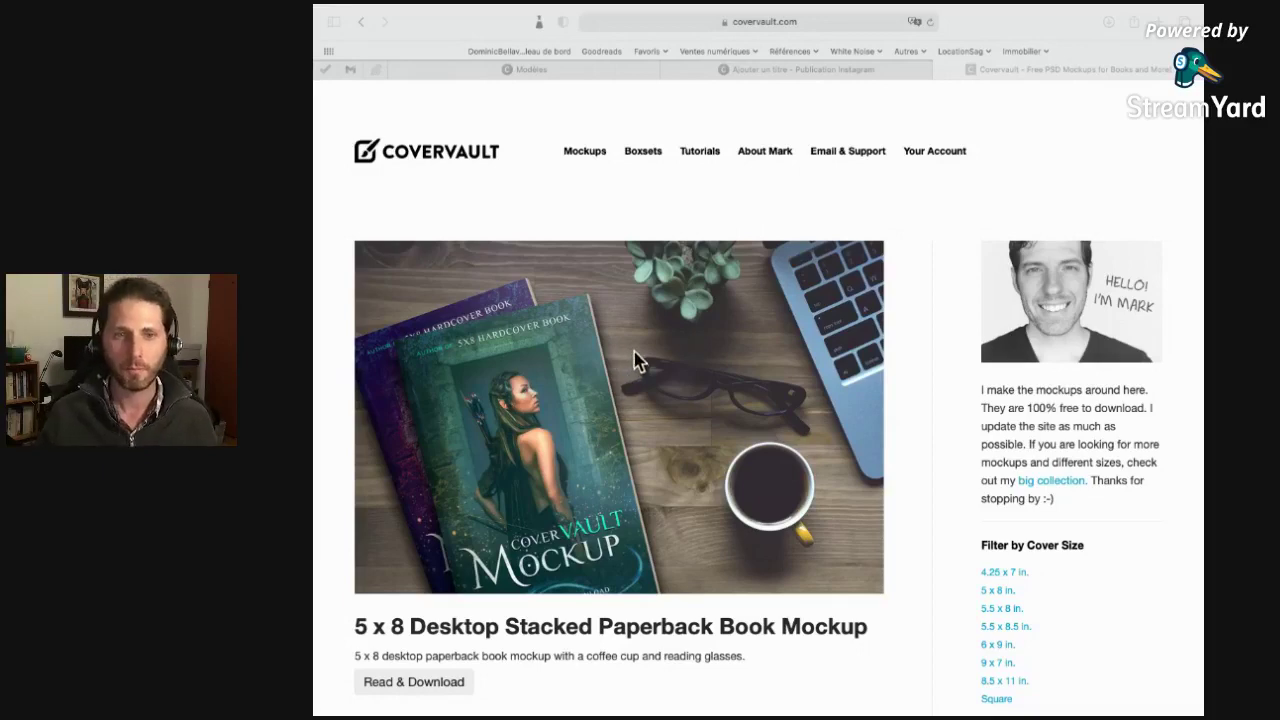
Browse Covervault's free book mockups, from desktop and standing paperbacks to themed hardcovers, and return to the cover size filters.
{"action": "scroll", "coordinate": [638, 358], "scroll_direction": "down", "scroll_amount": 1}
{"action": "scroll", "coordinate": [638, 358], "scroll_direction": "down", "scroll_amount": 5}
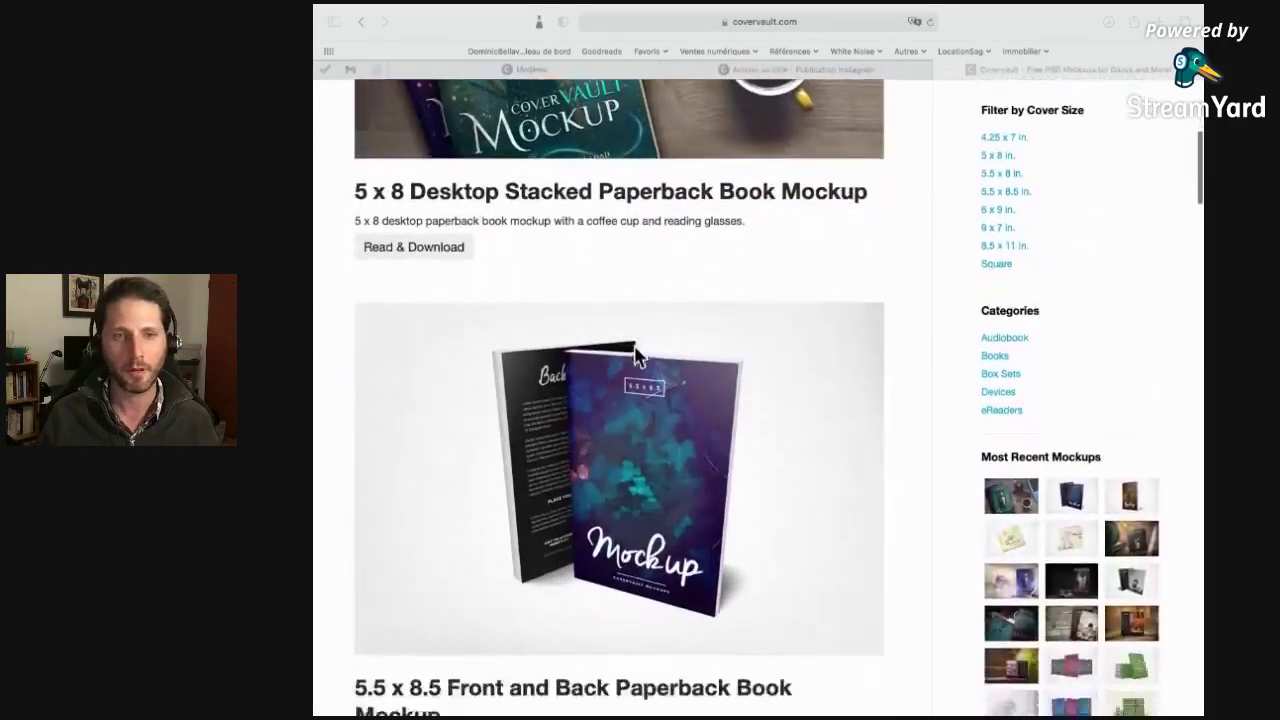
{"action": "scroll", "coordinate": [638, 358], "scroll_direction": "down", "scroll_amount": 1}
{"action": "scroll", "coordinate": [638, 358], "scroll_direction": "up", "scroll_amount": 1}
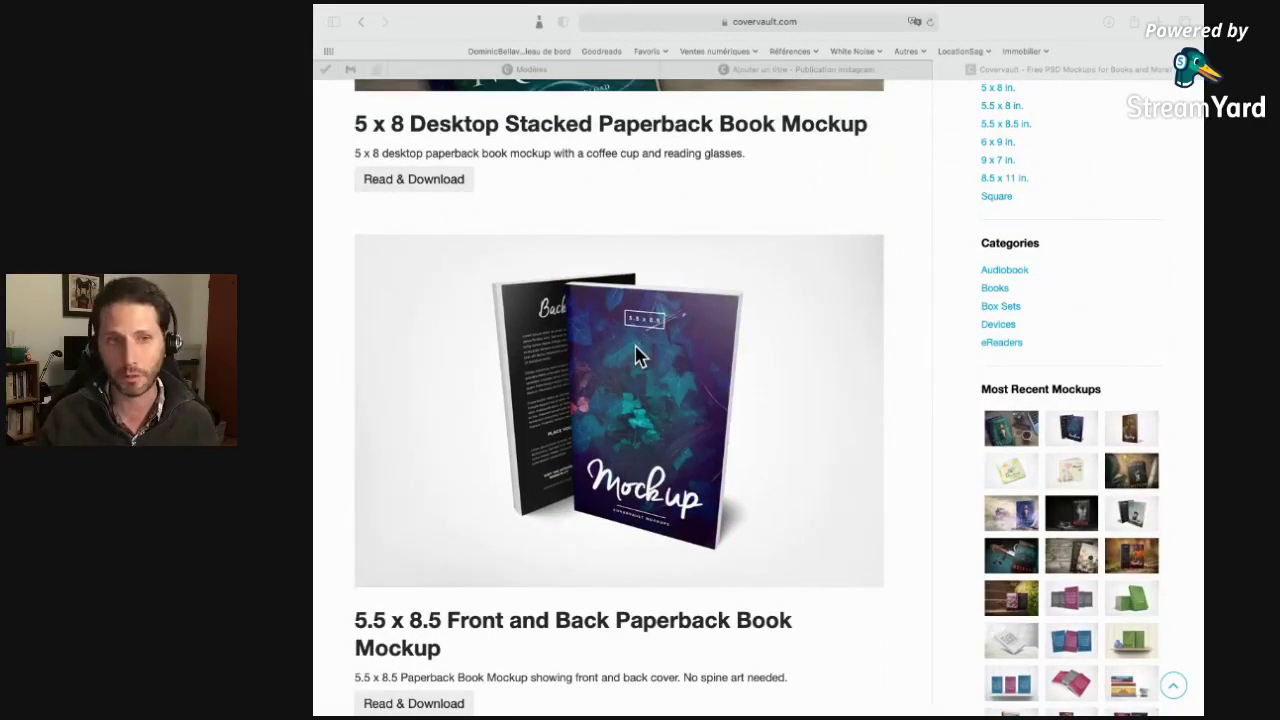
{"action": "scroll", "coordinate": [638, 358], "scroll_direction": "down", "scroll_amount": 6}
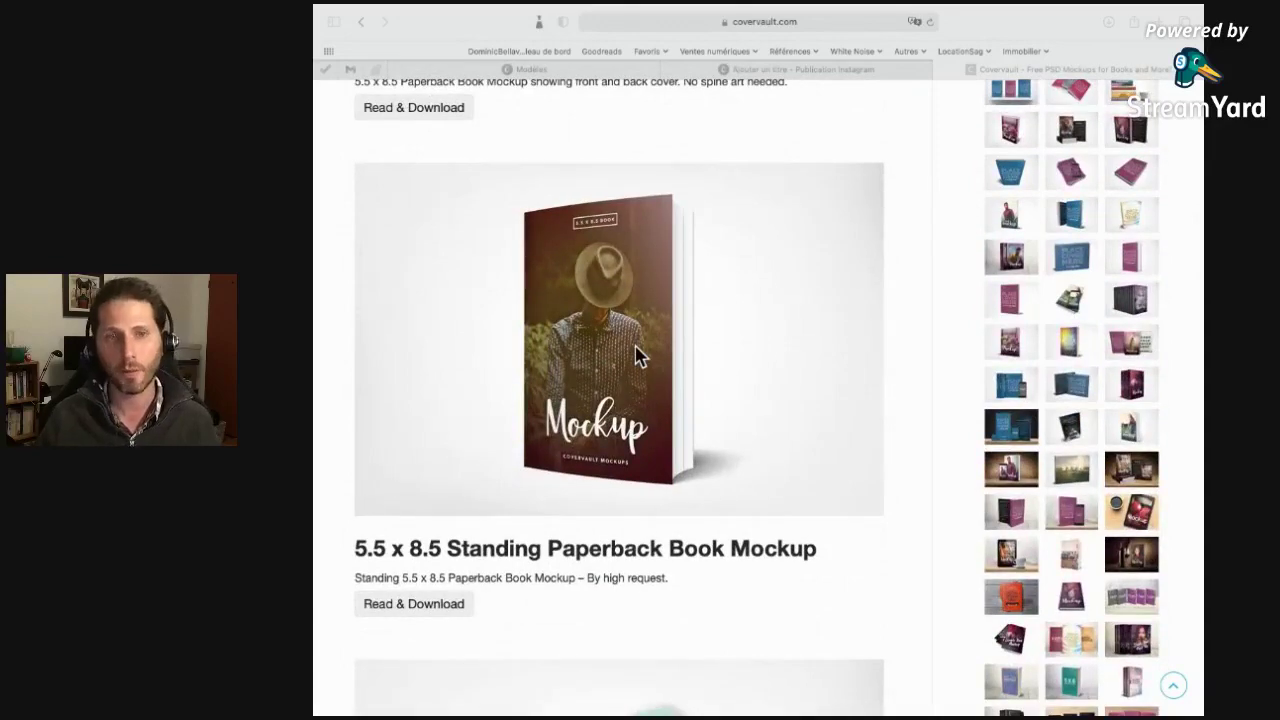
{"action": "scroll", "coordinate": [570, 292], "scroll_direction": "down", "scroll_amount": 8}
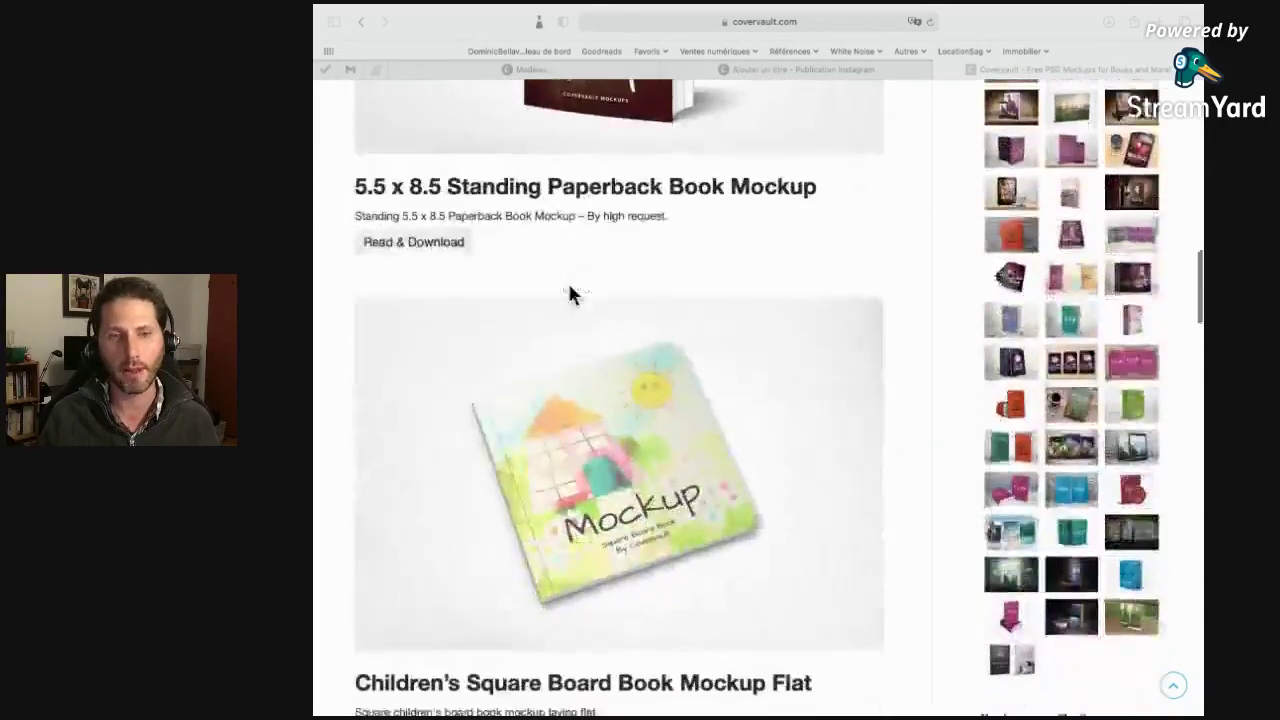
{"action": "scroll", "coordinate": [570, 290], "scroll_direction": "down", "scroll_amount": 12}
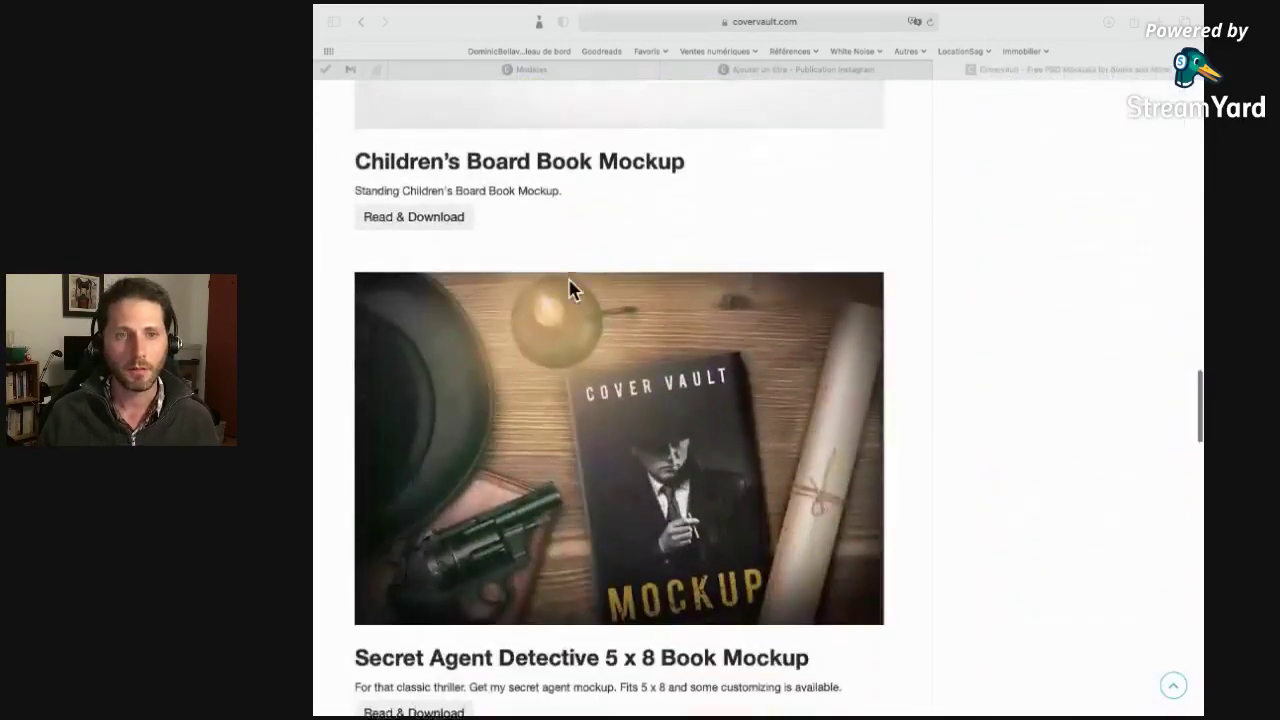
{"action": "scroll", "coordinate": [575, 292], "scroll_direction": "down", "scroll_amount": 11}
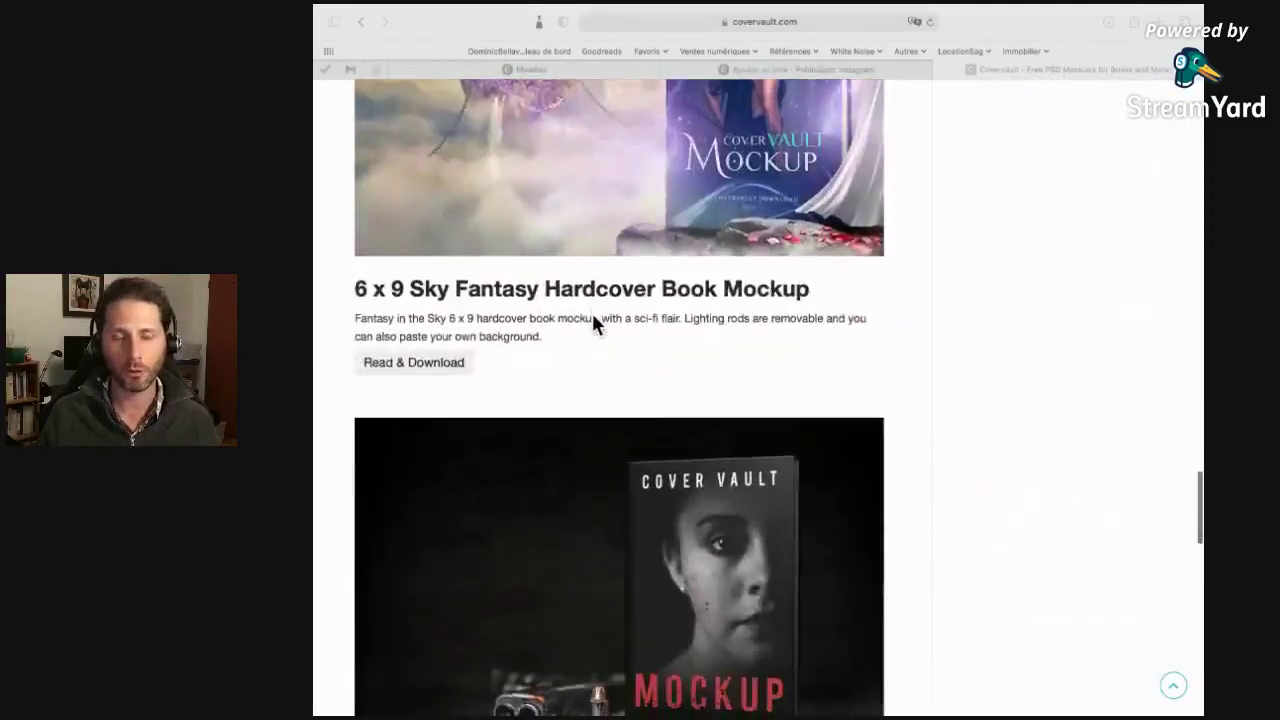
{"action": "scroll", "coordinate": [593, 318], "scroll_direction": "down", "scroll_amount": 1}
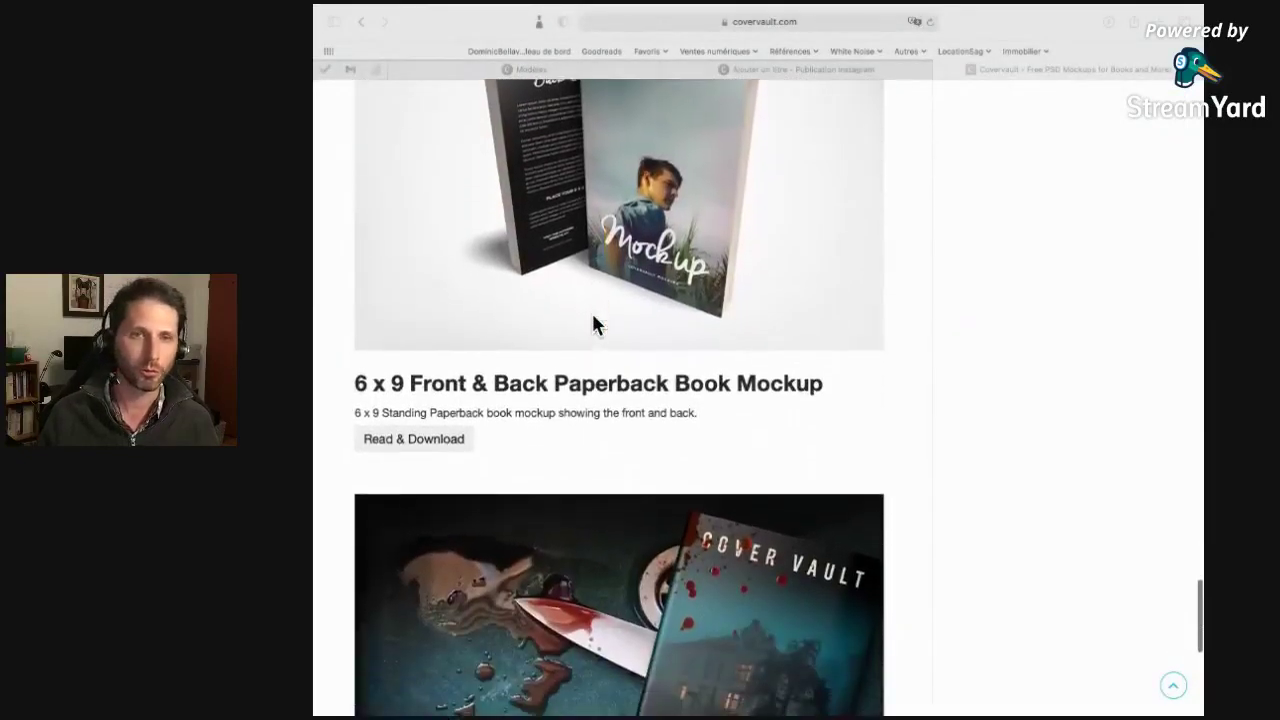
{"action": "scroll", "coordinate": [593, 318], "scroll_direction": "up", "scroll_amount": 1}
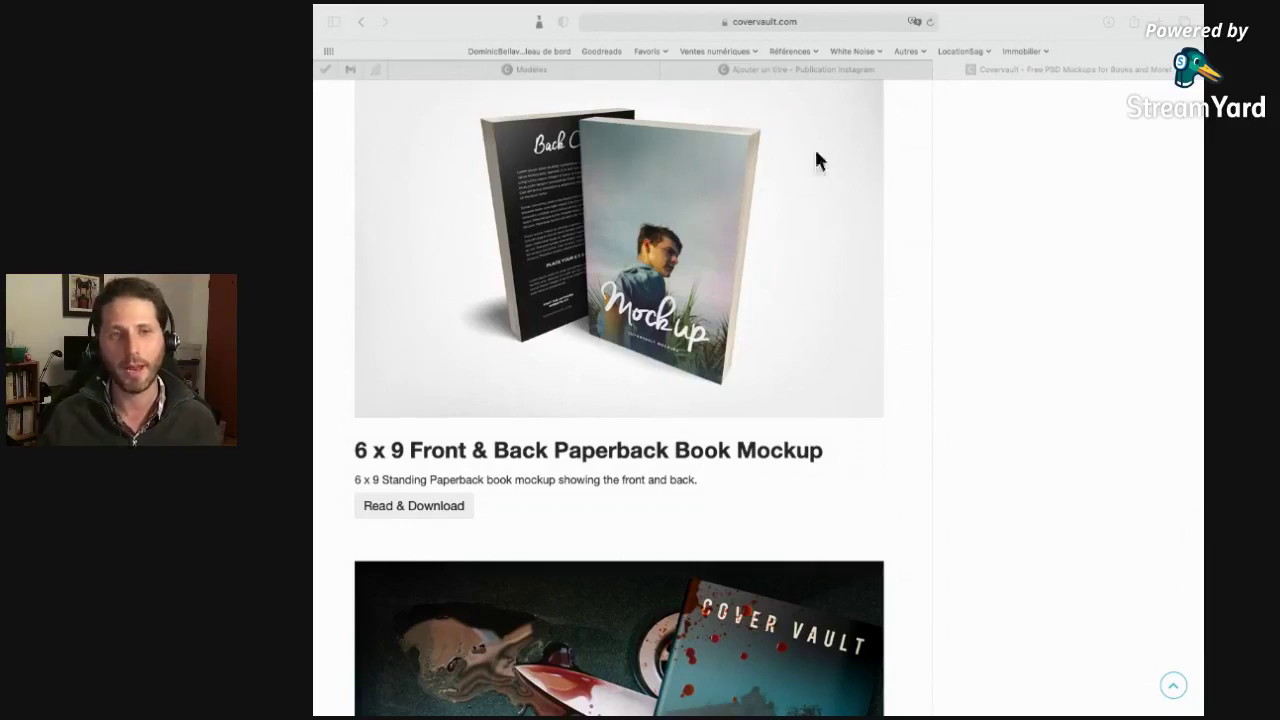
{"action": "scroll", "coordinate": [726, 365], "scroll_direction": "down", "scroll_amount": 3}
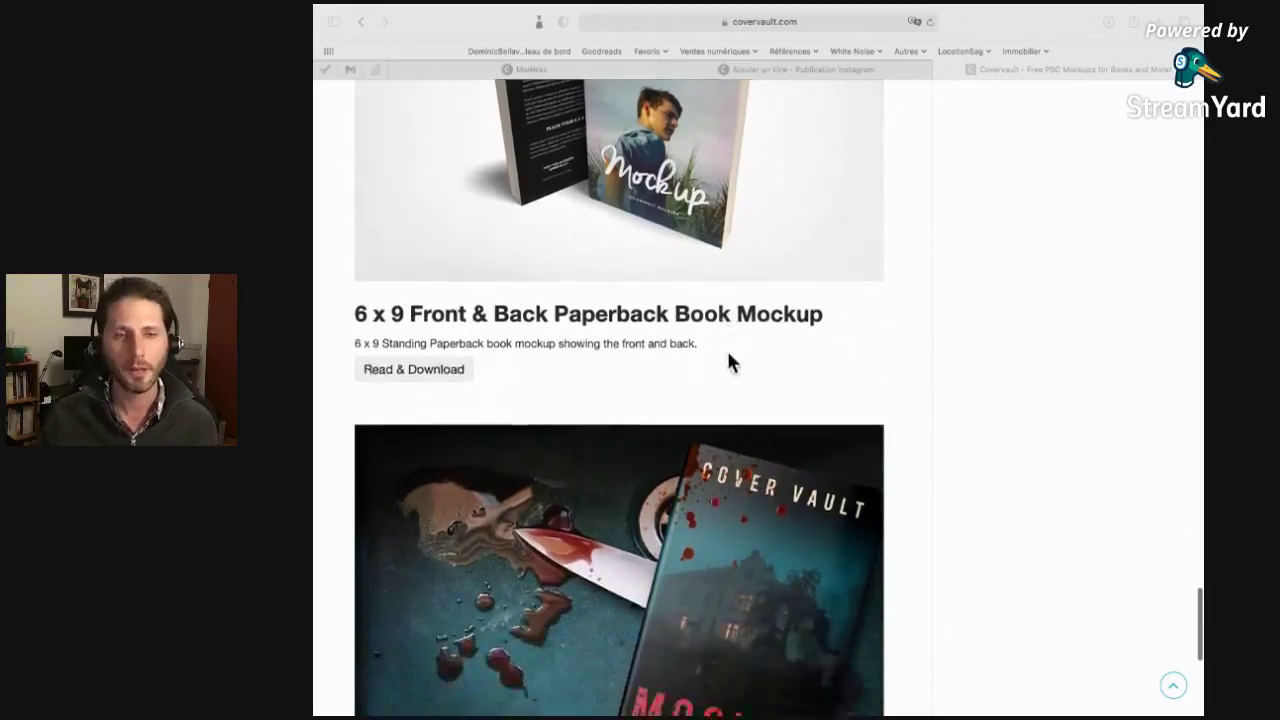
{"action": "scroll", "coordinate": [728, 362], "scroll_direction": "down", "scroll_amount": 7}
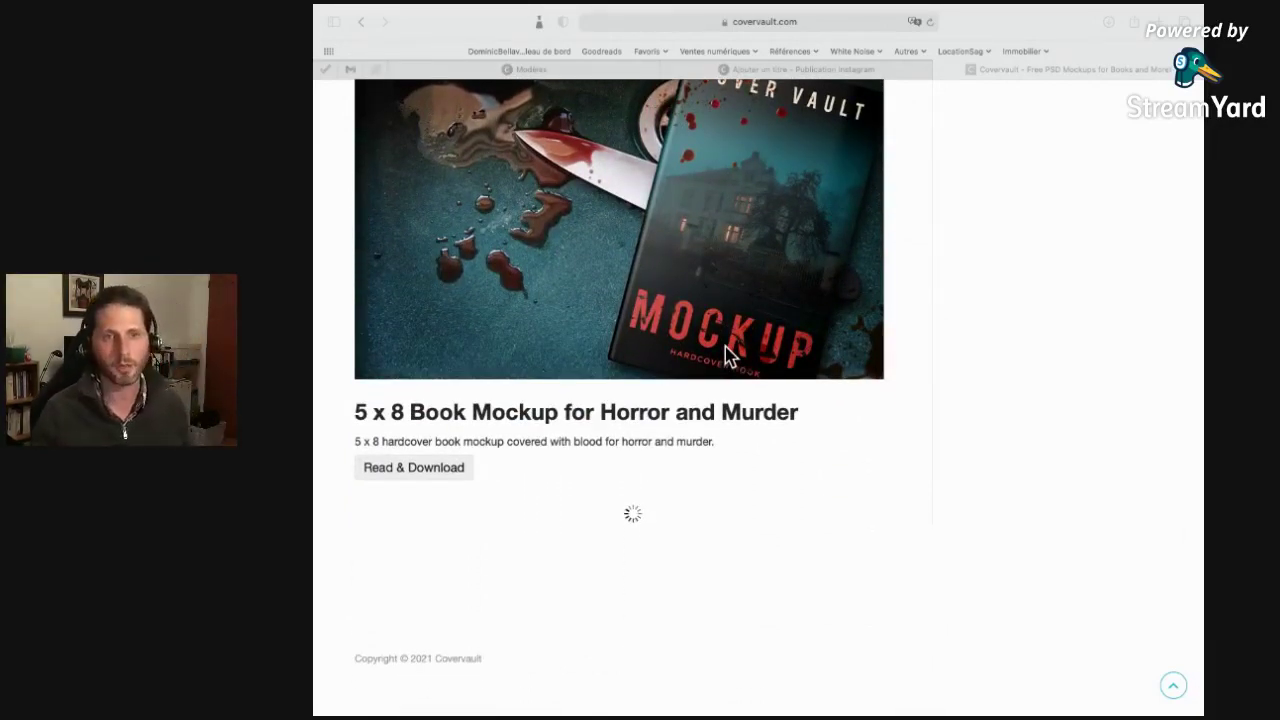
{"action": "scroll", "coordinate": [640, 430], "scroll_direction": "up", "scroll_amount": 3}
{"action": "scroll", "coordinate": [680, 428], "scroll_direction": "down", "scroll_amount": 1}
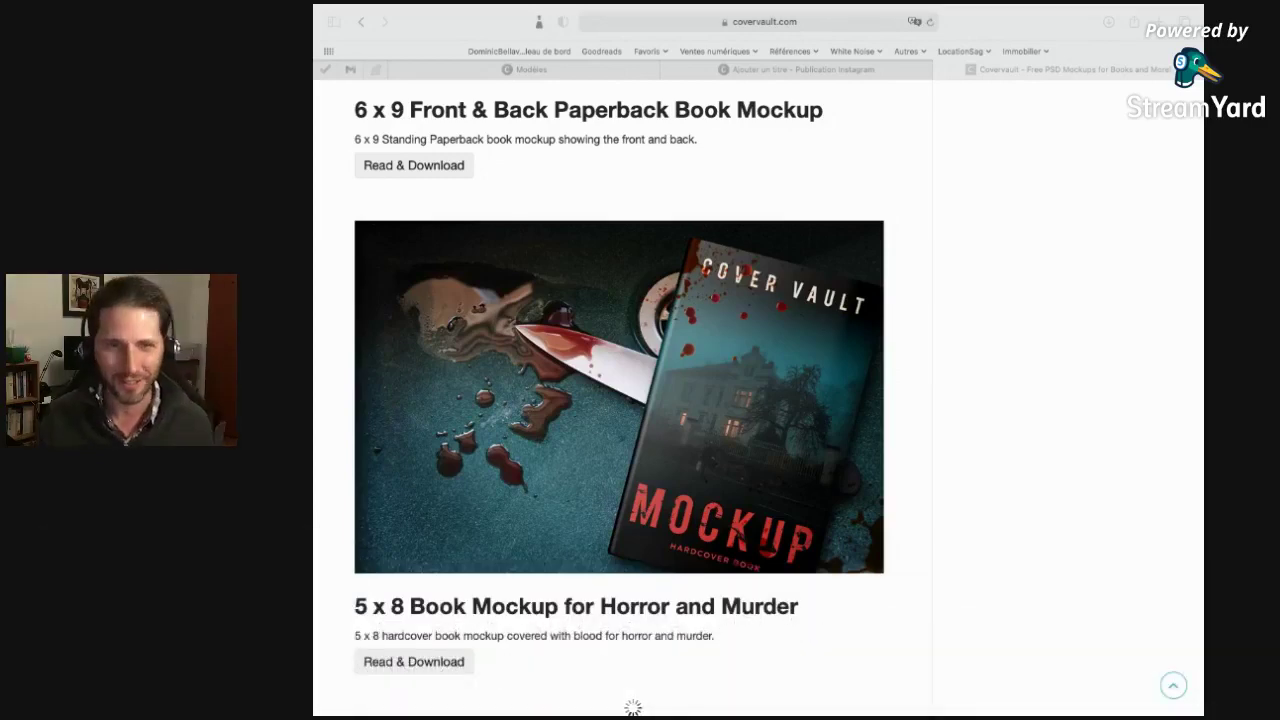
{"action": "scroll", "coordinate": [737, 400], "scroll_direction": "down", "scroll_amount": 3}
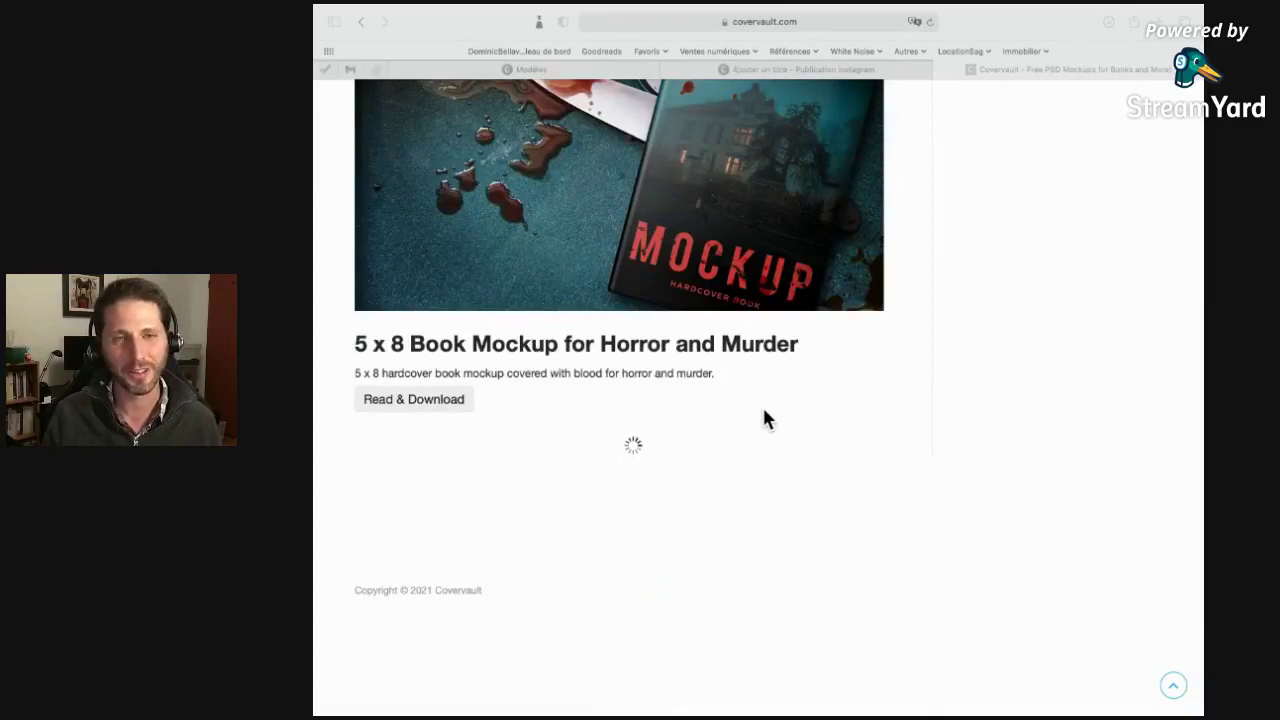
{"action": "scroll", "coordinate": [762, 404], "scroll_direction": "up", "scroll_amount": 10}
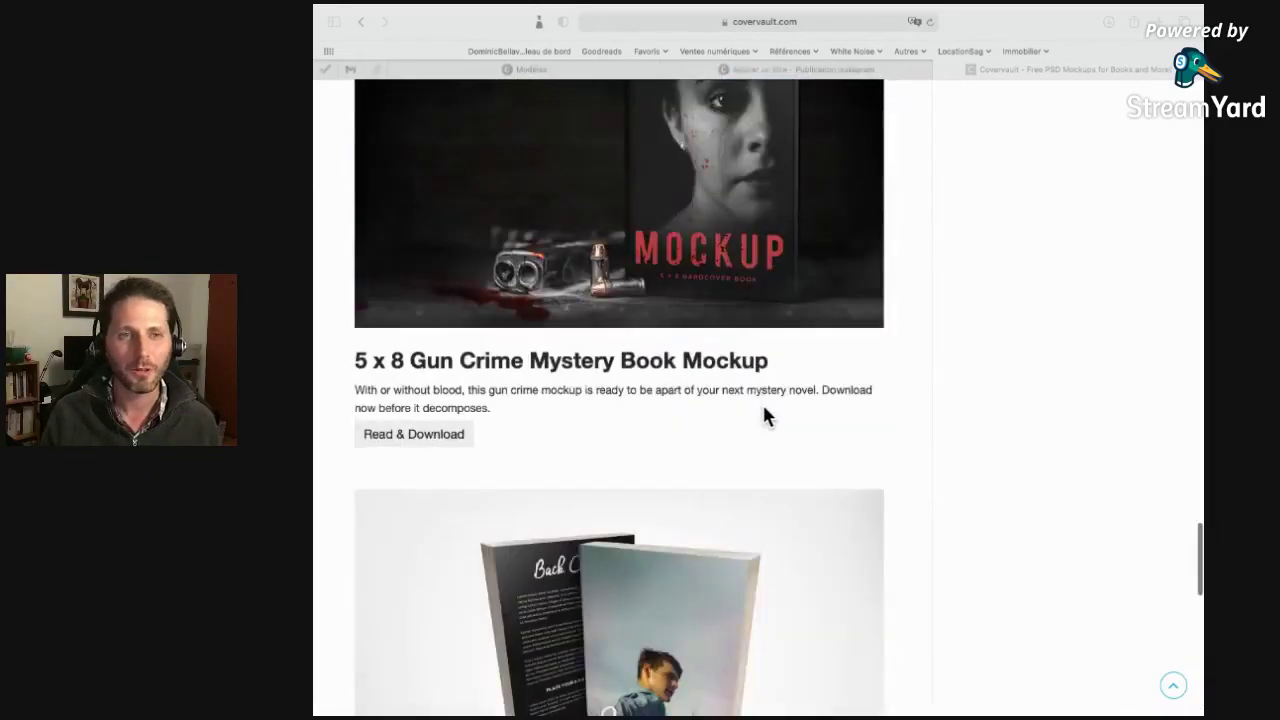
{"action": "scroll", "coordinate": [764, 414], "scroll_direction": "up", "scroll_amount": 15}
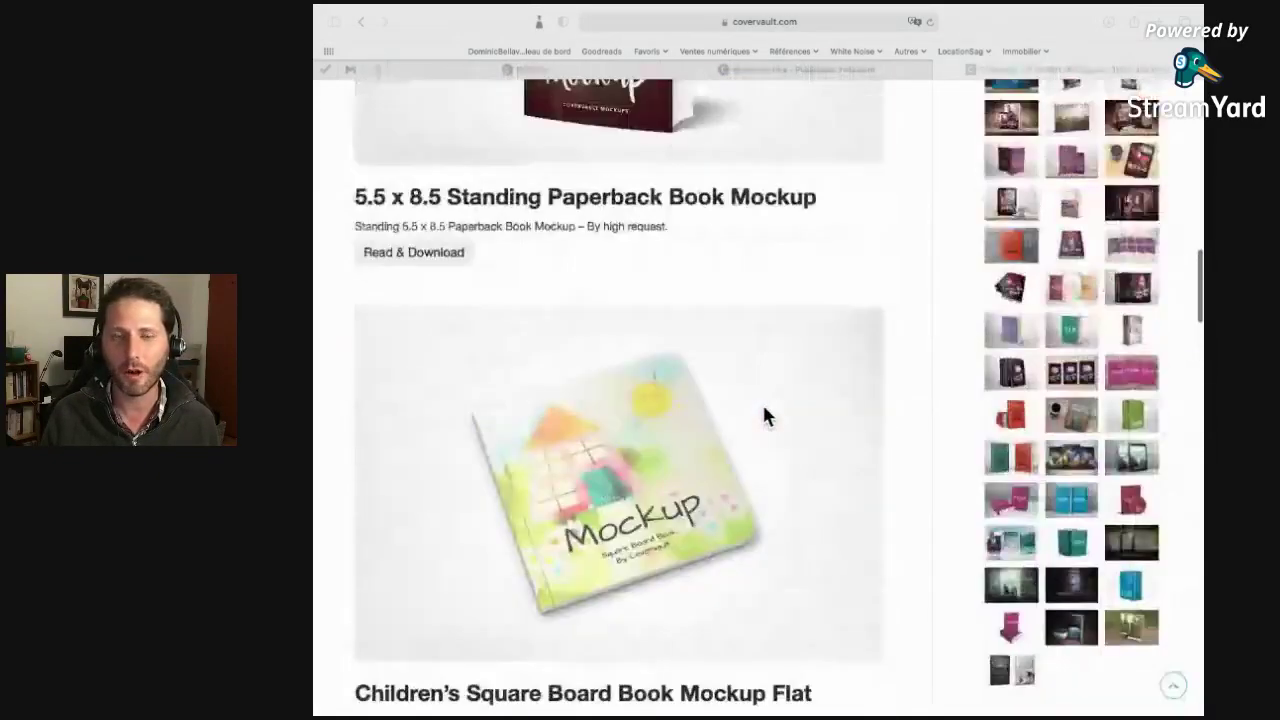
{"action": "scroll", "coordinate": [786, 420], "scroll_direction": "up", "scroll_amount": 10}
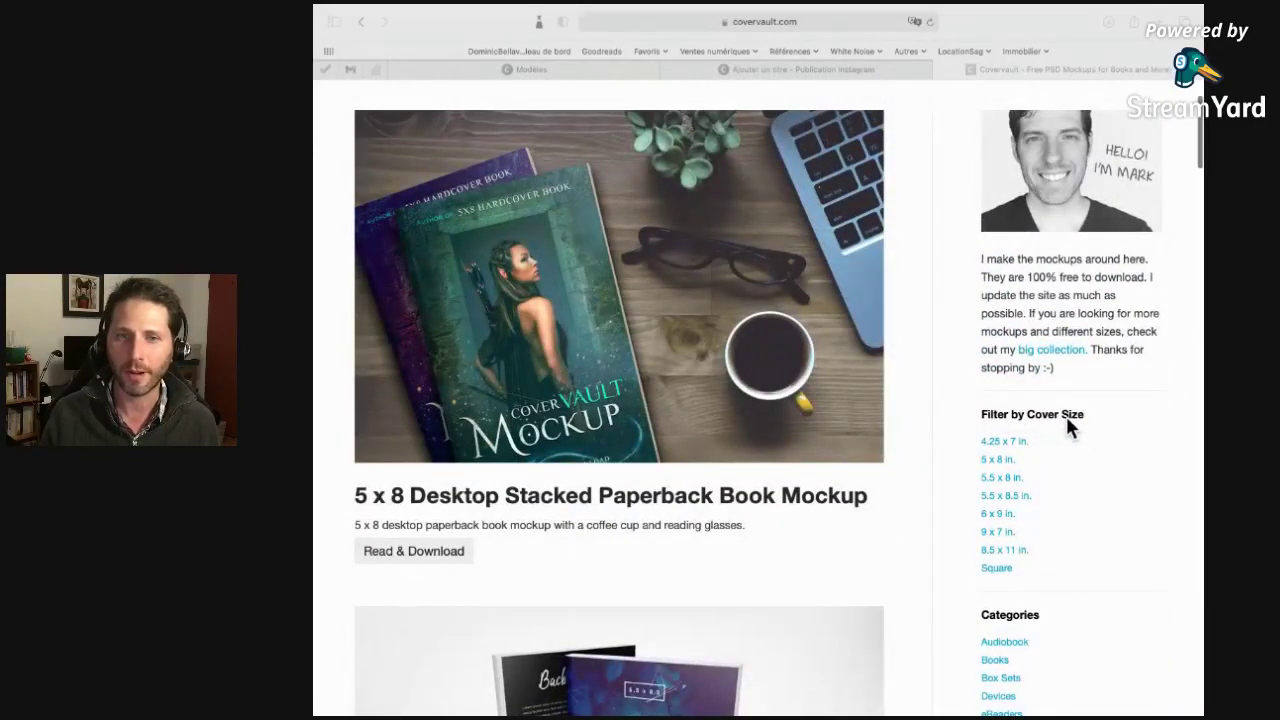
Filter the mockups by the 5.5 x 8 in. cover size and stop the results page from loading.
{"action": "left_click", "coordinate": [1005, 477]}
{"action": "left_click", "coordinate": [1001, 480]}
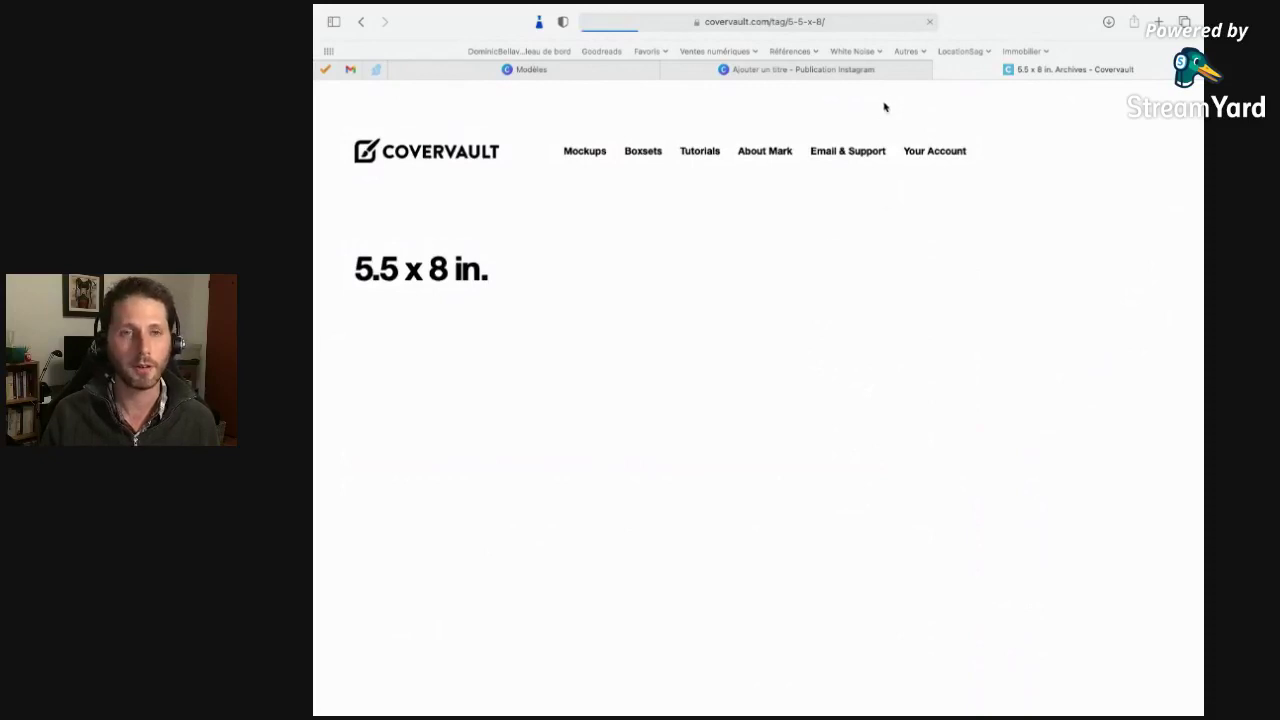
{"action": "left_click", "coordinate": [929, 22]}
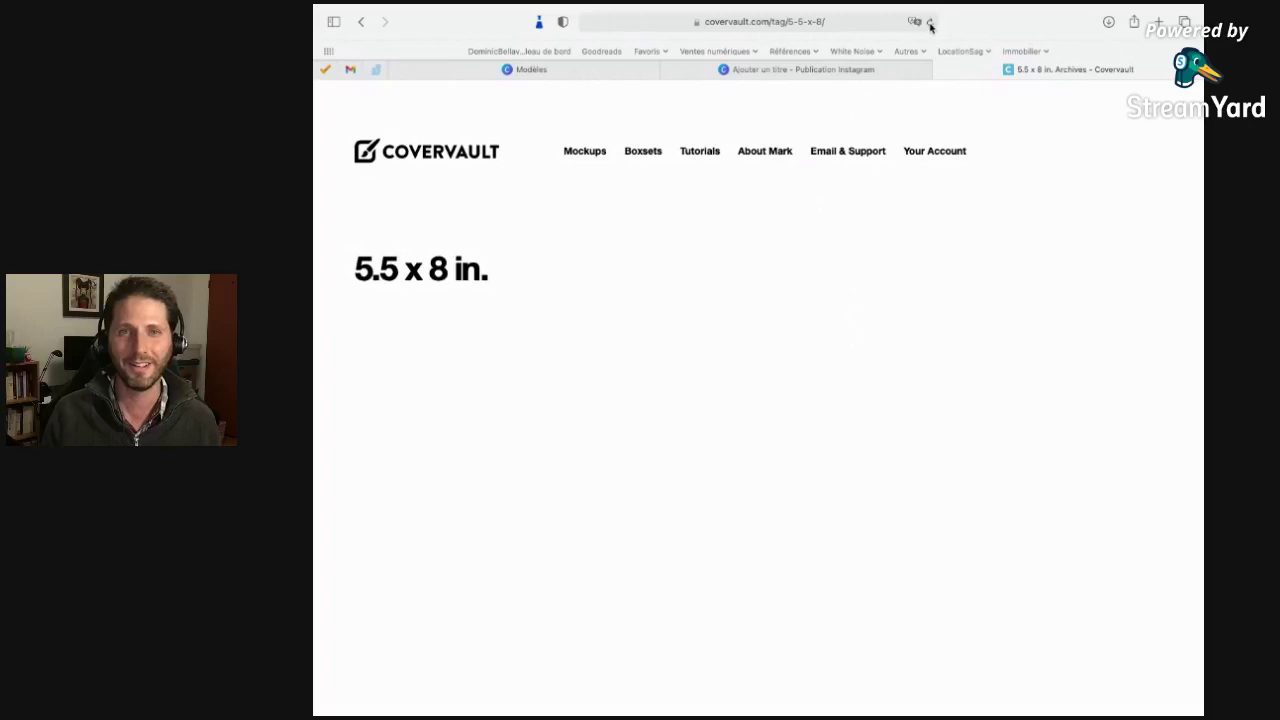
Reload the 5.5 x 8 in. results page and open the 5.5 x 8 in. Paperback Mockup.
{"action": "left_click", "coordinate": [929, 22]}
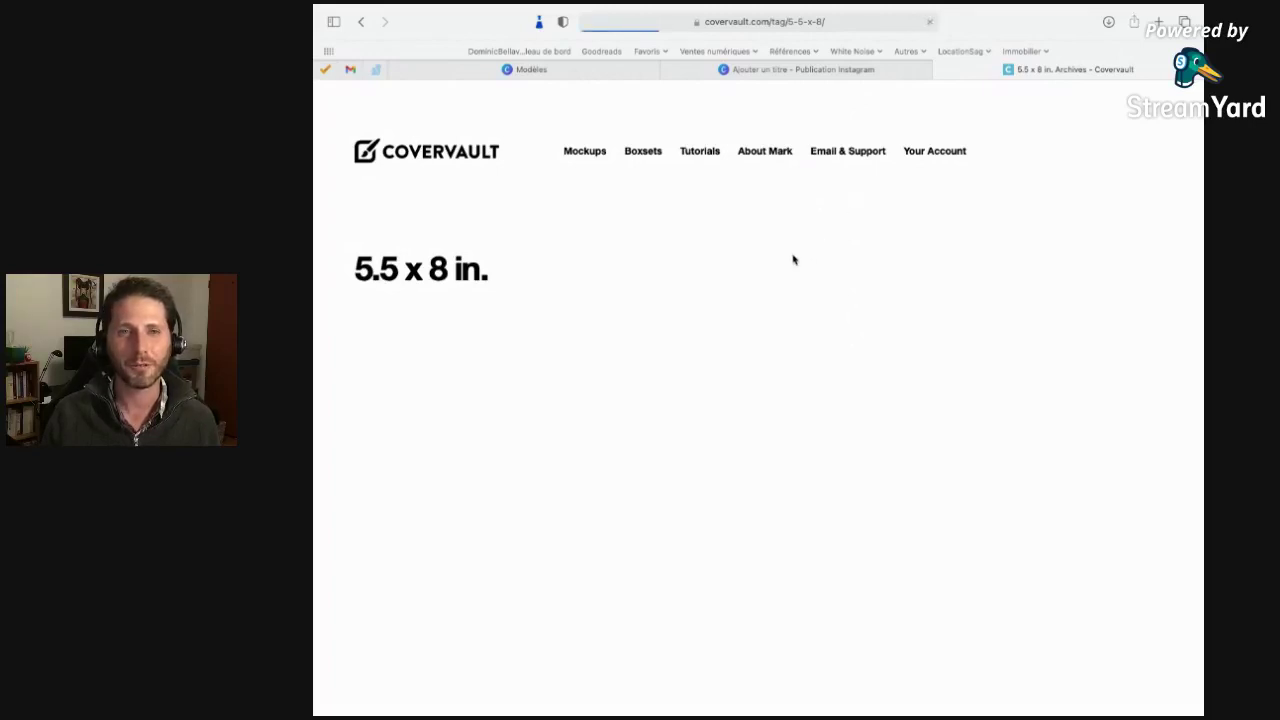
{"action": "scroll", "coordinate": [789, 256], "scroll_direction": "down", "scroll_amount": 4}
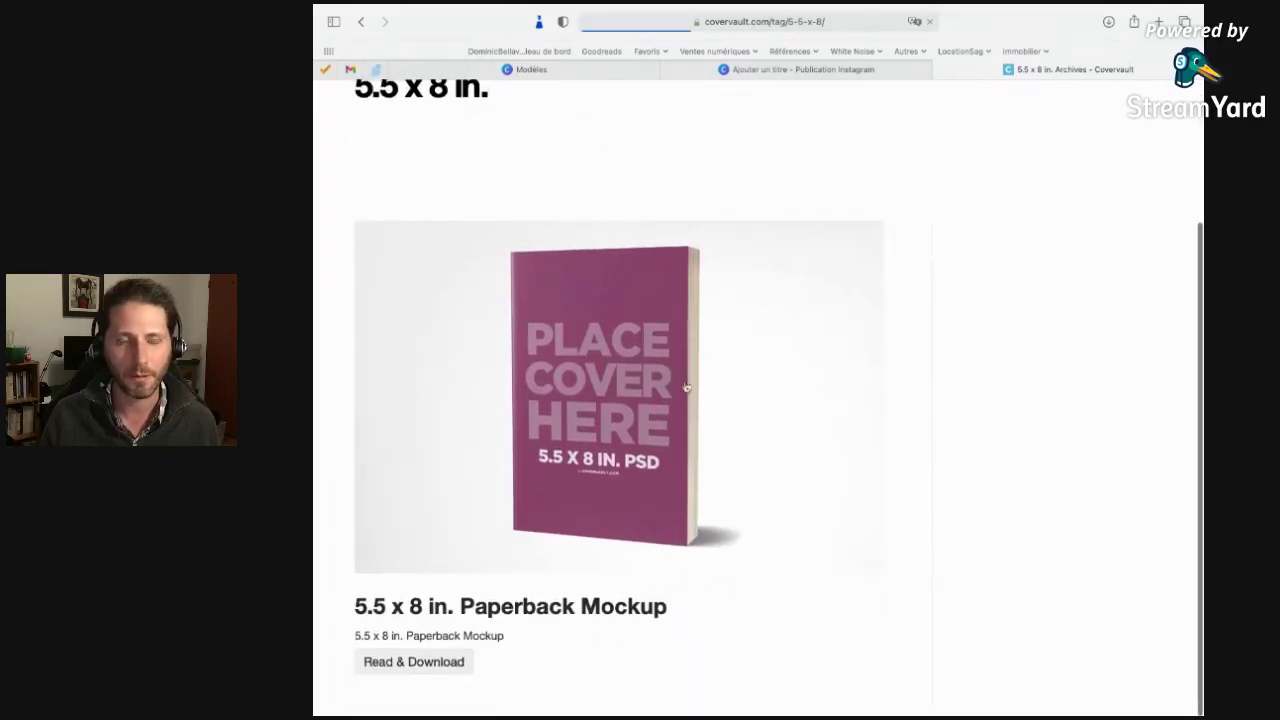
{"action": "left_click", "coordinate": [622, 425]}
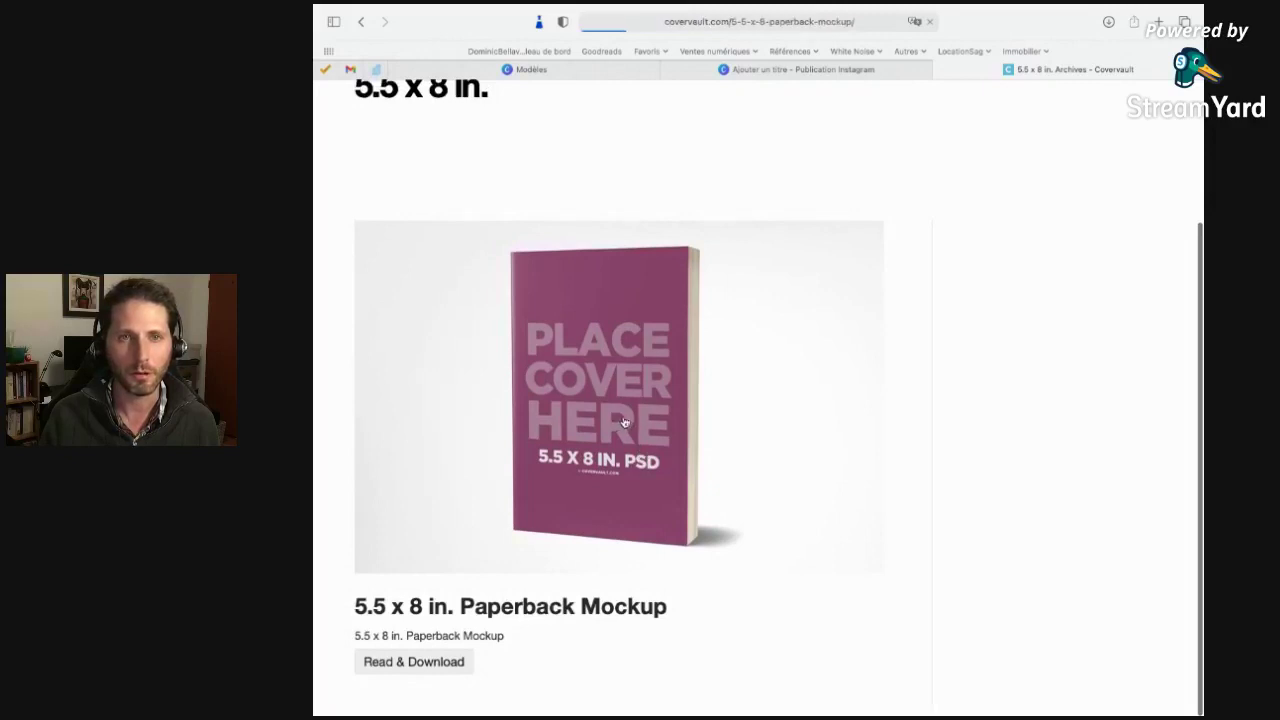
Examine the paperback mockup's preview images, file info and usage terms on its page.
{"action": "scroll", "coordinate": [717, 330], "scroll_direction": "down", "scroll_amount": 1}
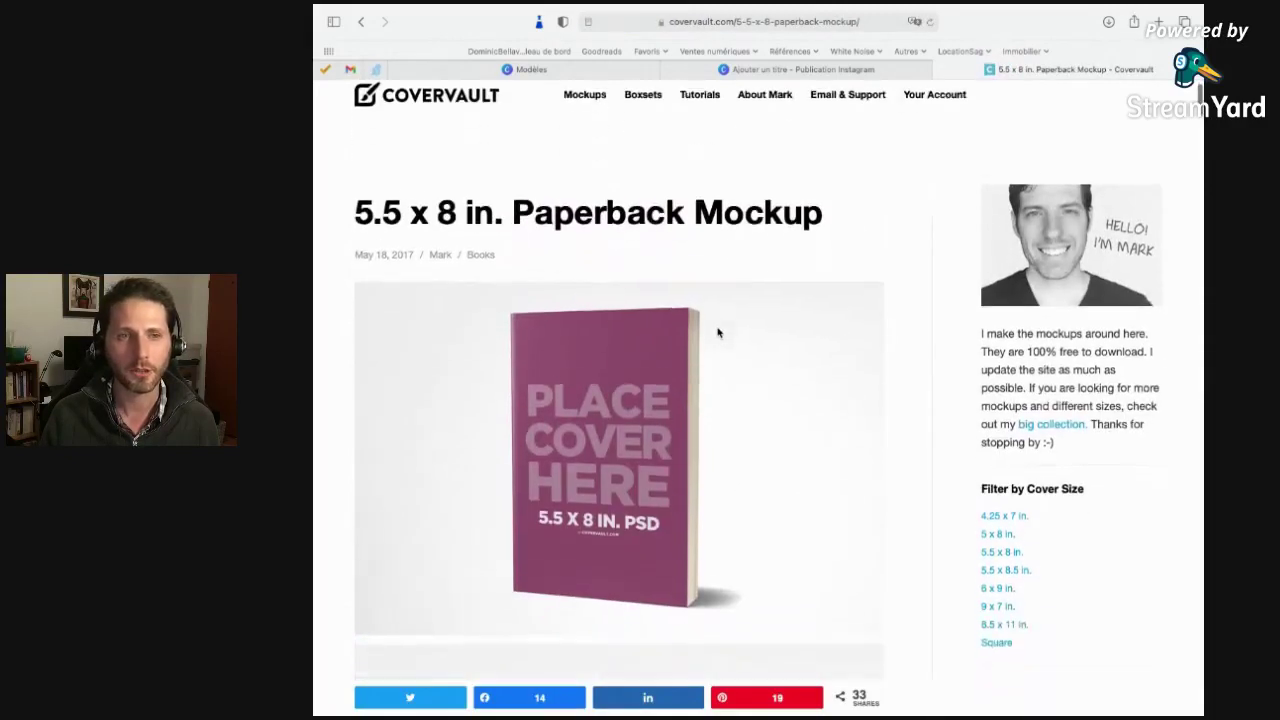
{"action": "scroll", "coordinate": [673, 404], "scroll_direction": "down", "scroll_amount": 3}
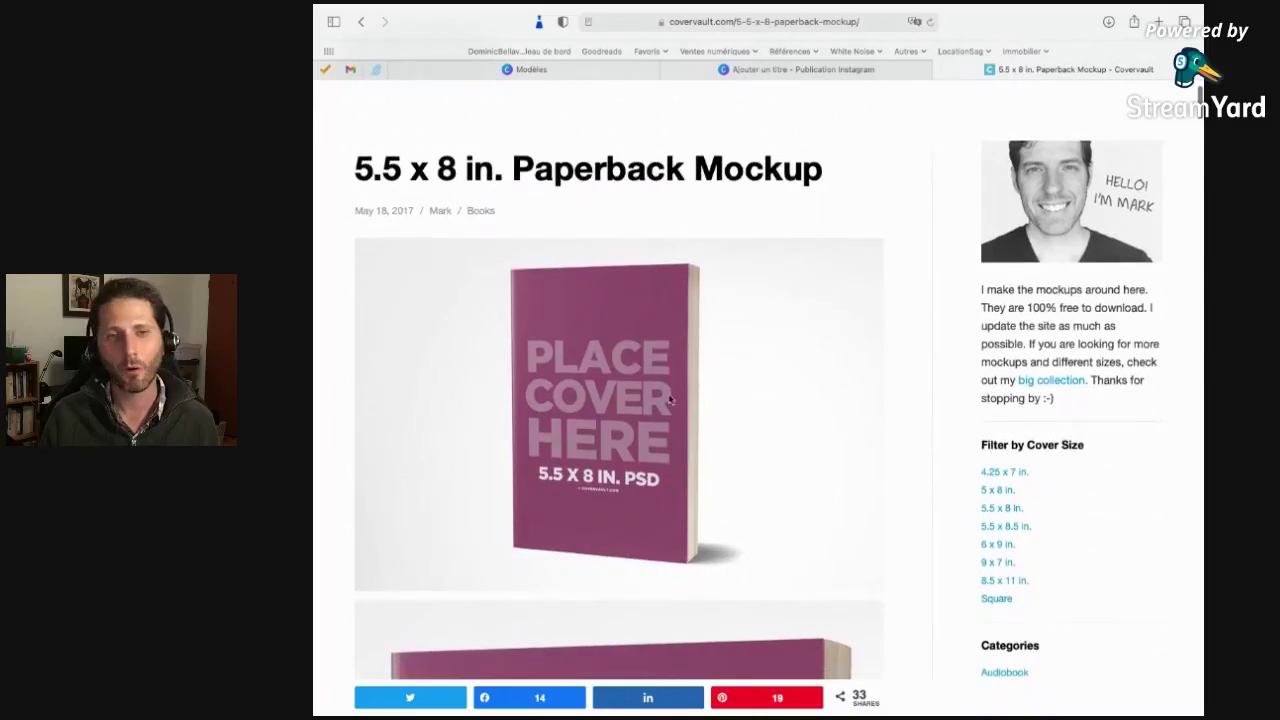
{"action": "scroll", "coordinate": [673, 404], "scroll_direction": "down", "scroll_amount": 1}
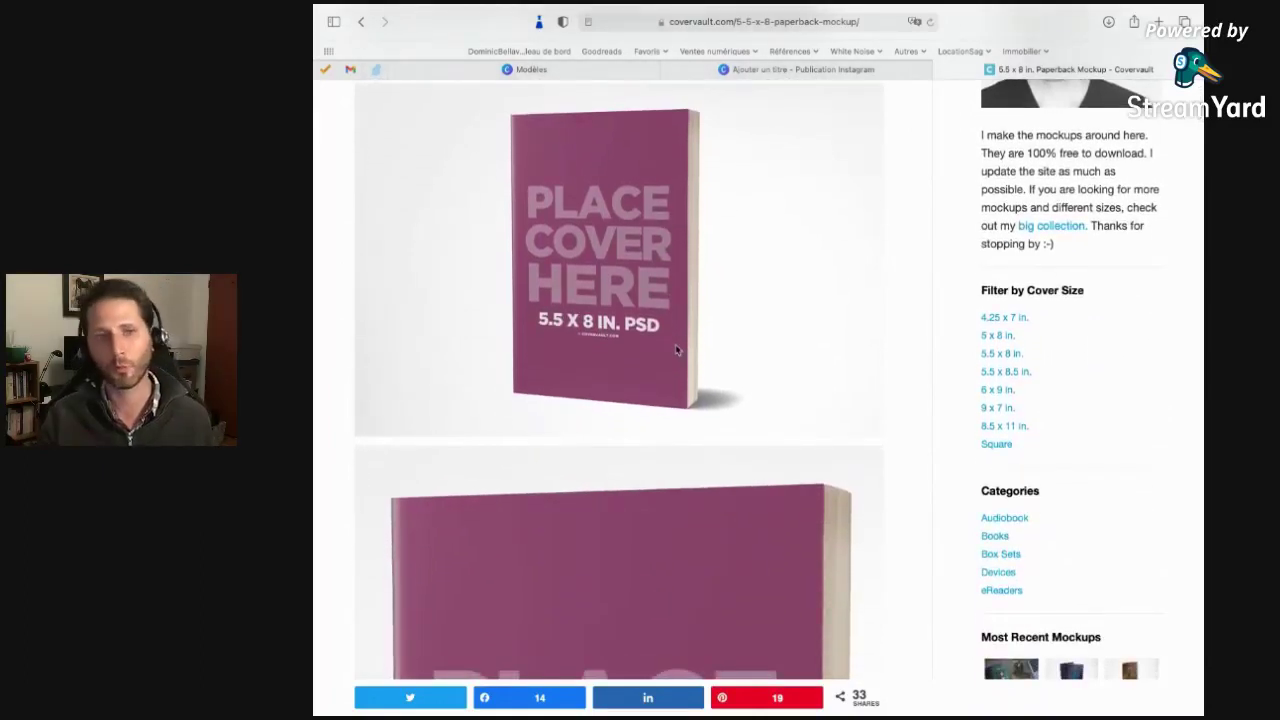
{"action": "scroll", "coordinate": [675, 344], "scroll_direction": "down", "scroll_amount": 5}
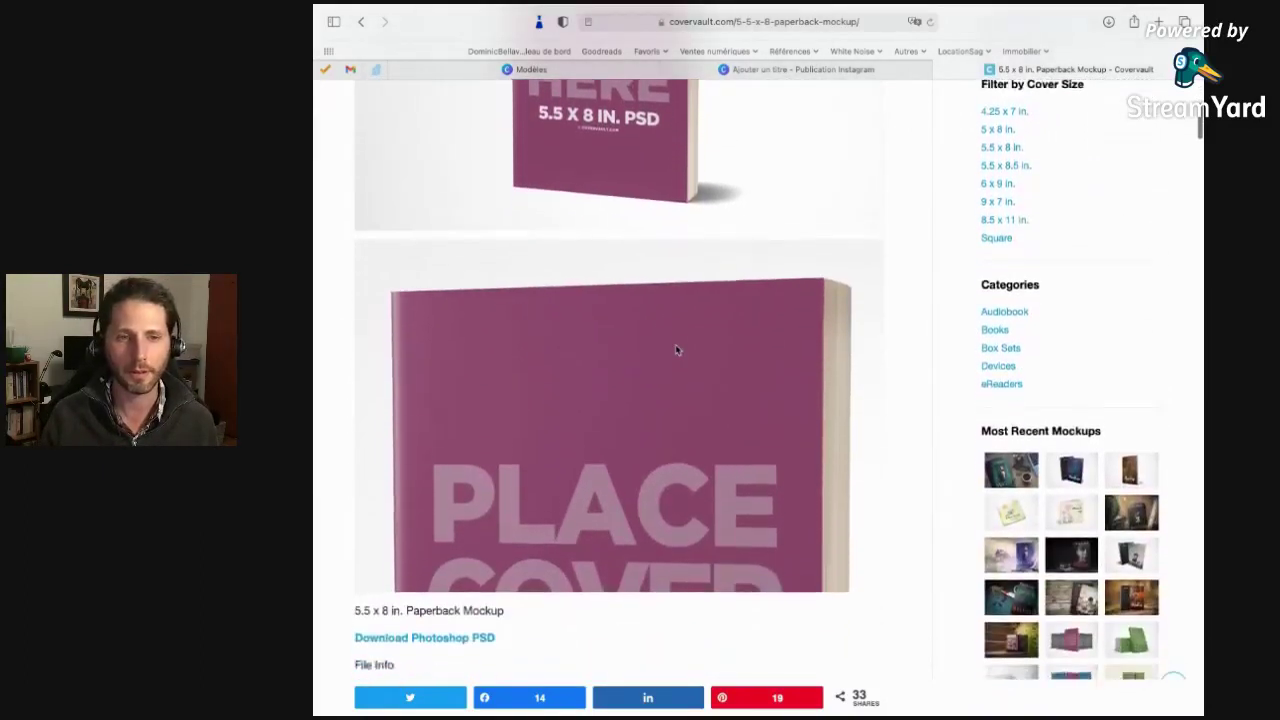
{"action": "scroll", "coordinate": [675, 344], "scroll_direction": "up", "scroll_amount": 6}
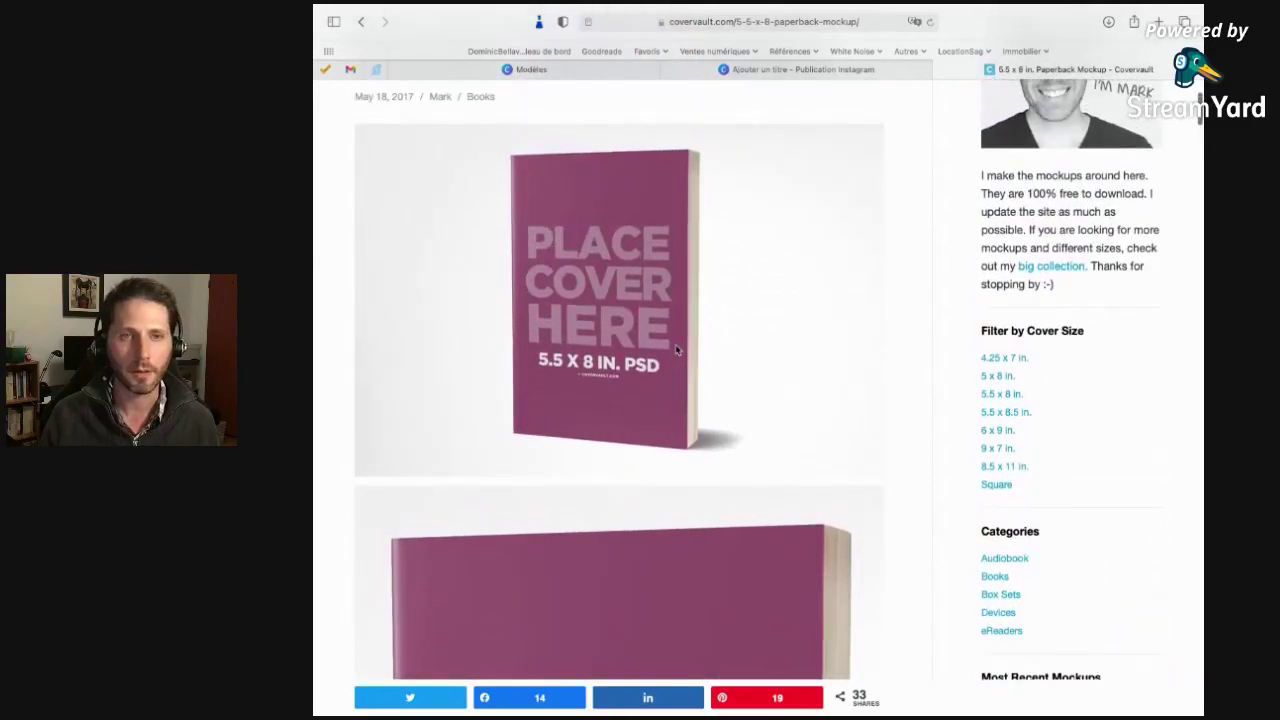
{"action": "scroll", "coordinate": [675, 344], "scroll_direction": "down", "scroll_amount": 3}
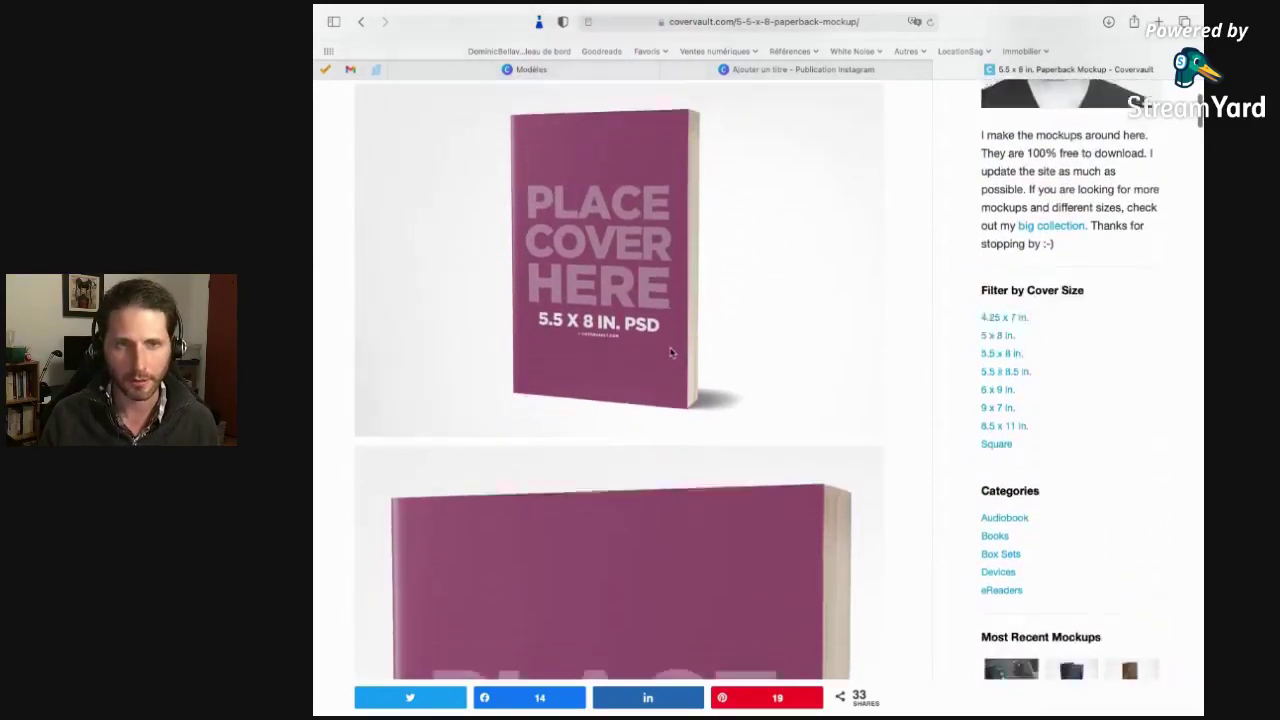
{"action": "scroll", "coordinate": [671, 352], "scroll_direction": "down", "scroll_amount": 3}
{"action": "scroll", "coordinate": [671, 352], "scroll_direction": "up", "scroll_amount": 3}
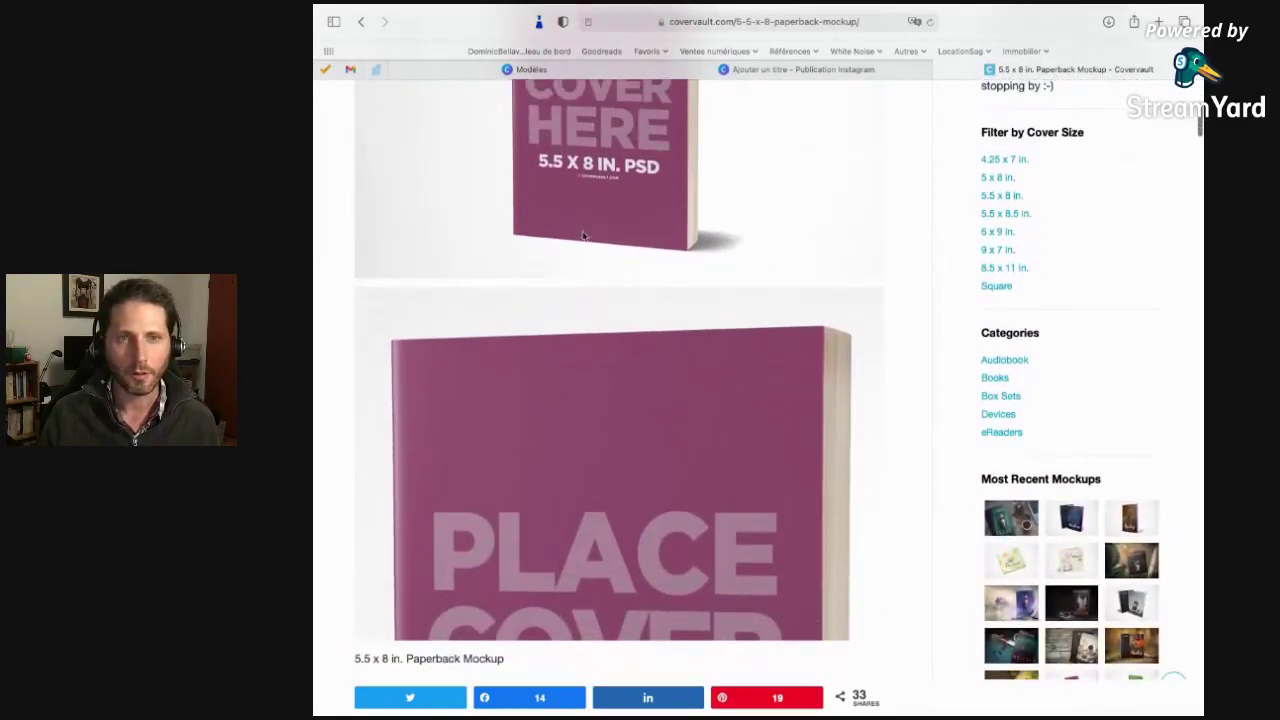
{"action": "scroll", "coordinate": [610, 234], "scroll_direction": "up", "scroll_amount": 1}
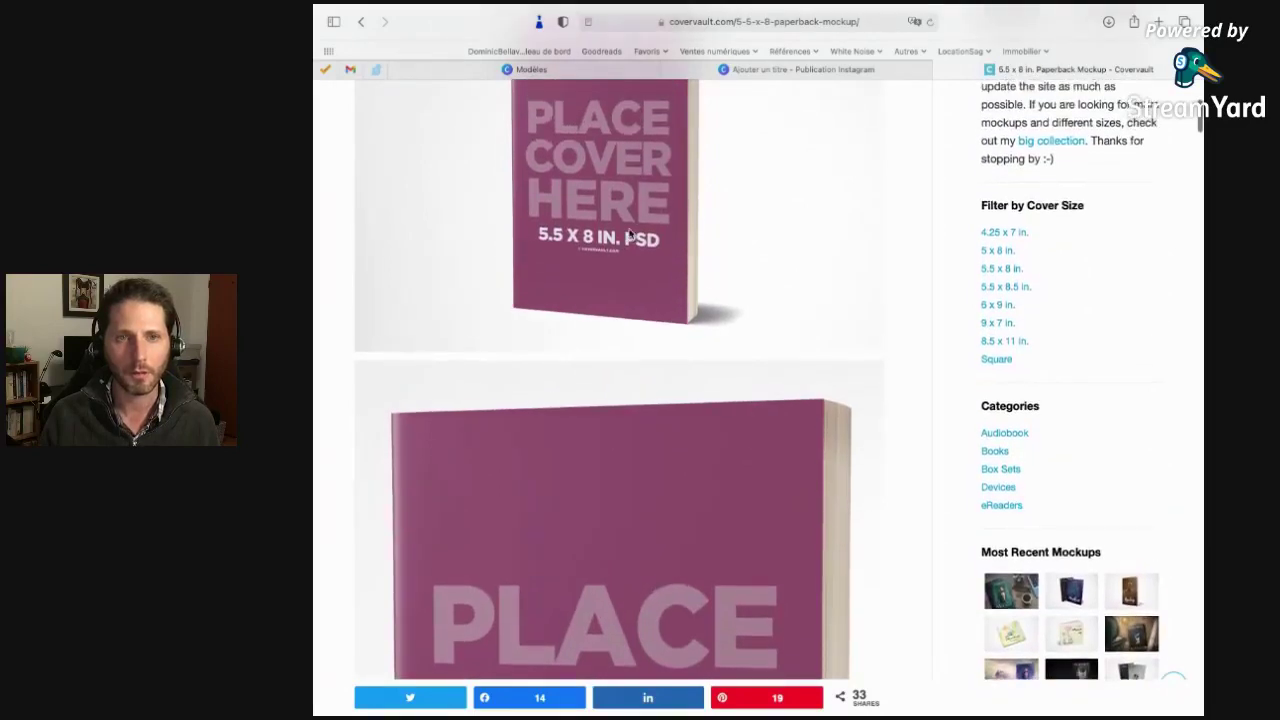
{"action": "scroll", "coordinate": [628, 240], "scroll_direction": "down", "scroll_amount": 1}
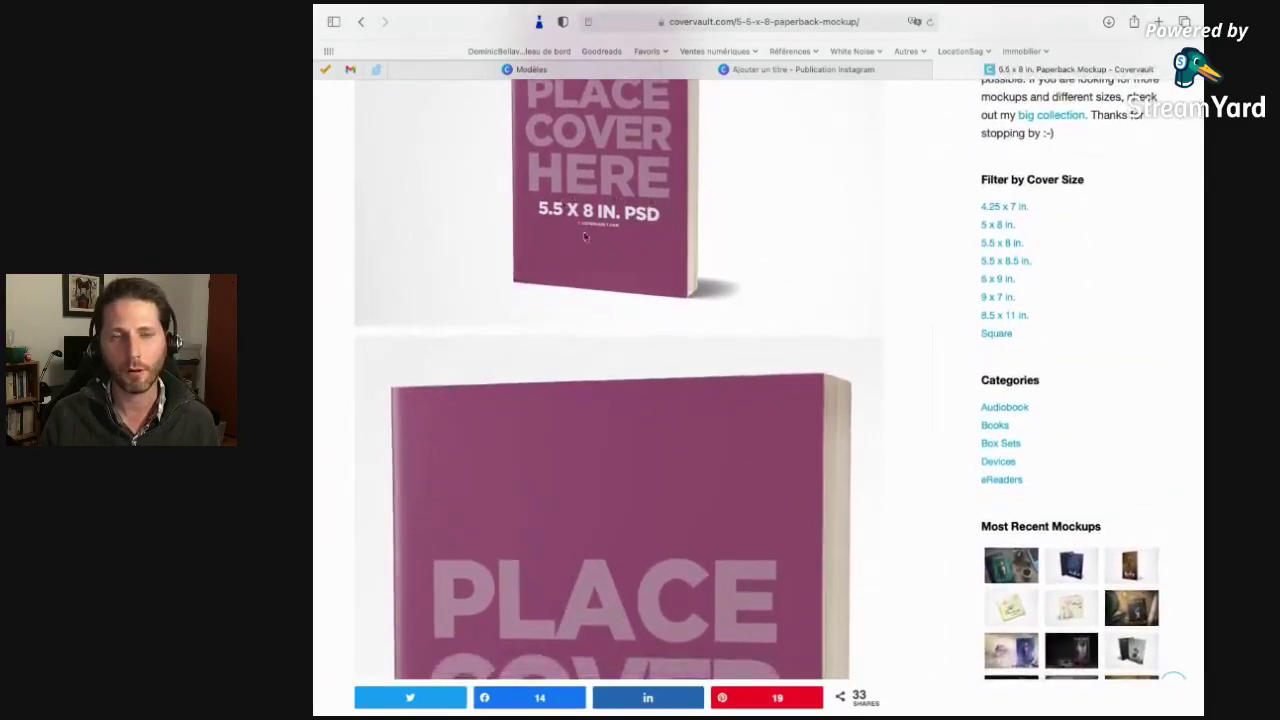
{"action": "scroll", "coordinate": [623, 245], "scroll_direction": "down", "scroll_amount": 5}
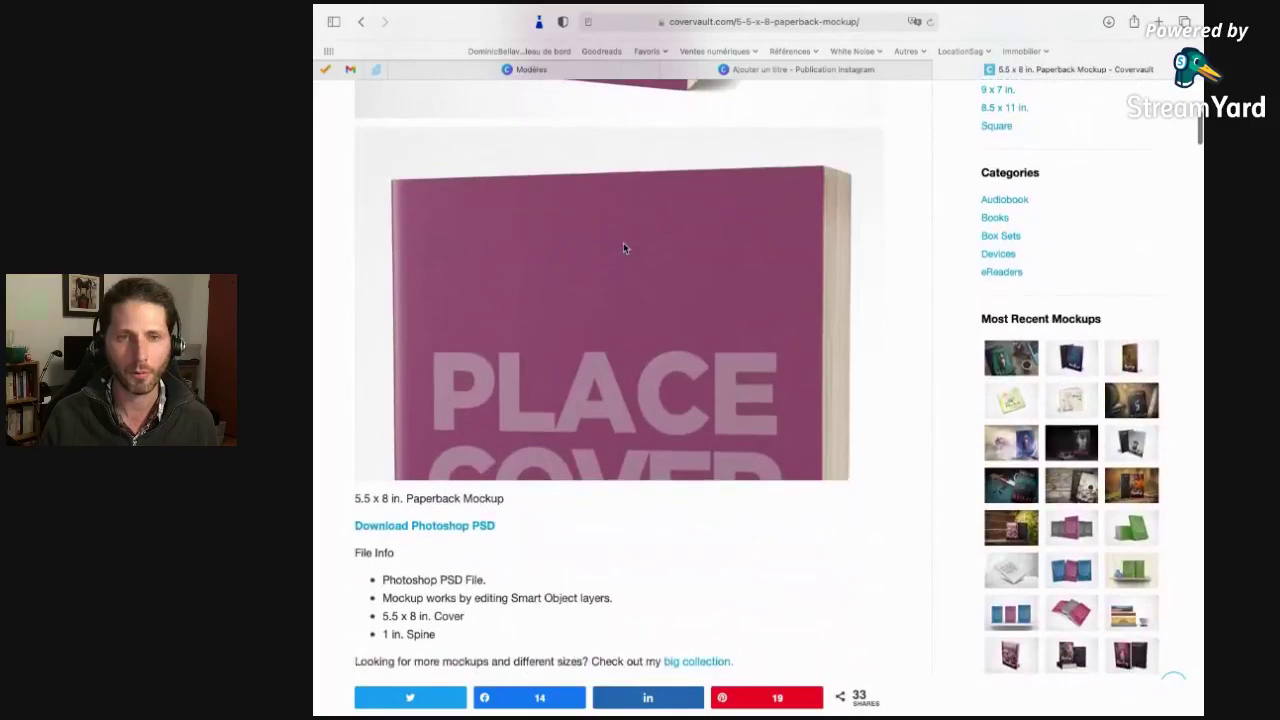
{"action": "scroll", "coordinate": [609, 249], "scroll_direction": "down", "scroll_amount": 2}
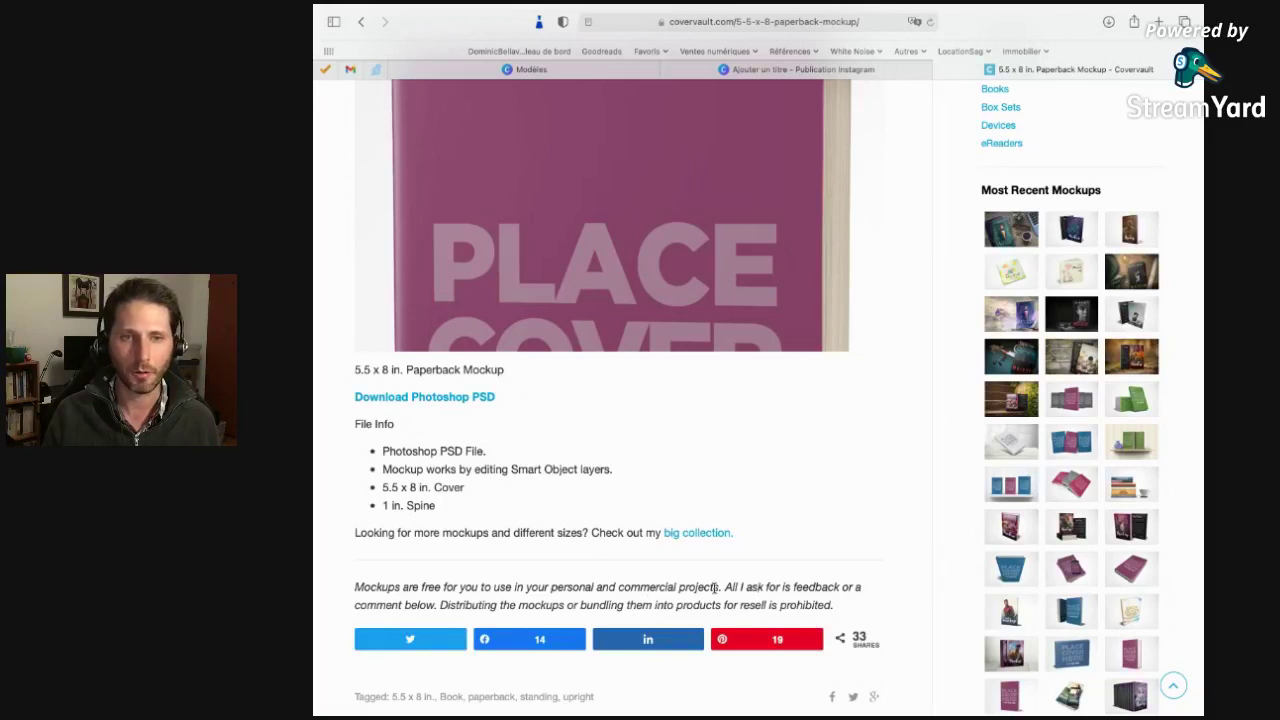
Download the mockup's Photoshop PSD and move the downloaded folder onto the desktop.
{"action": "left_click", "coordinate": [430, 398]}
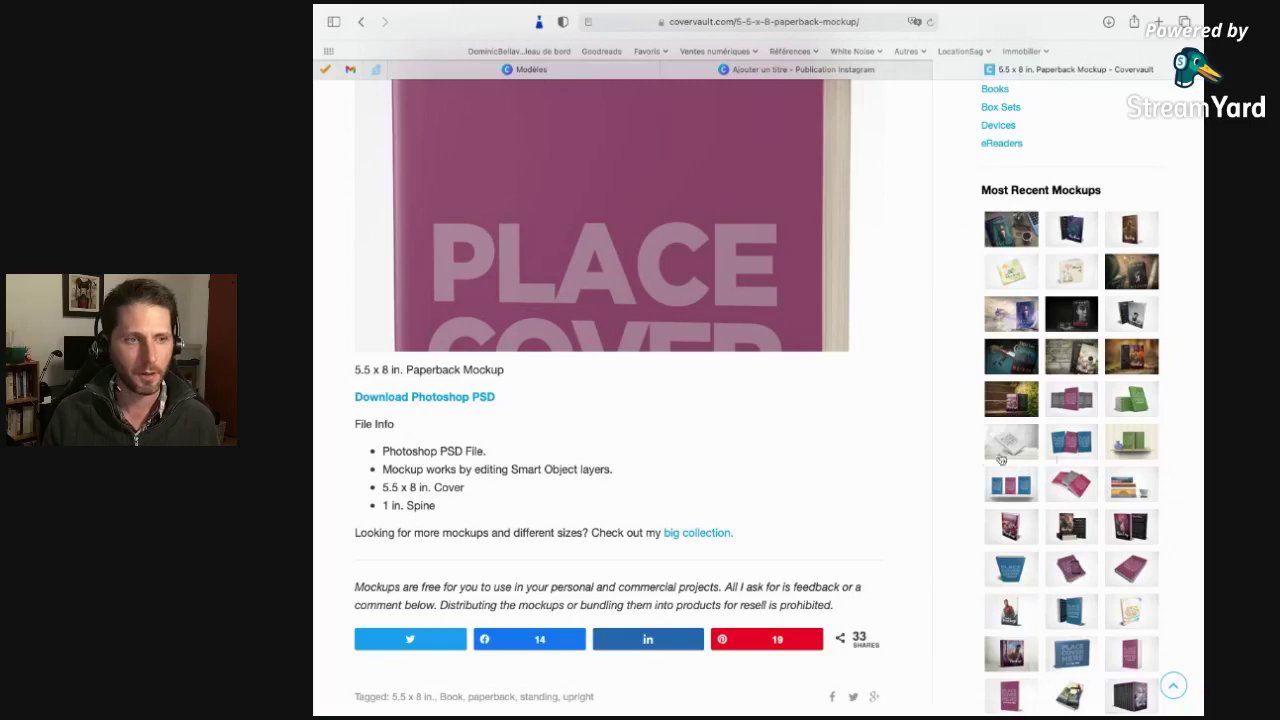
{"action": "key", "text": "ctrl+Left"}
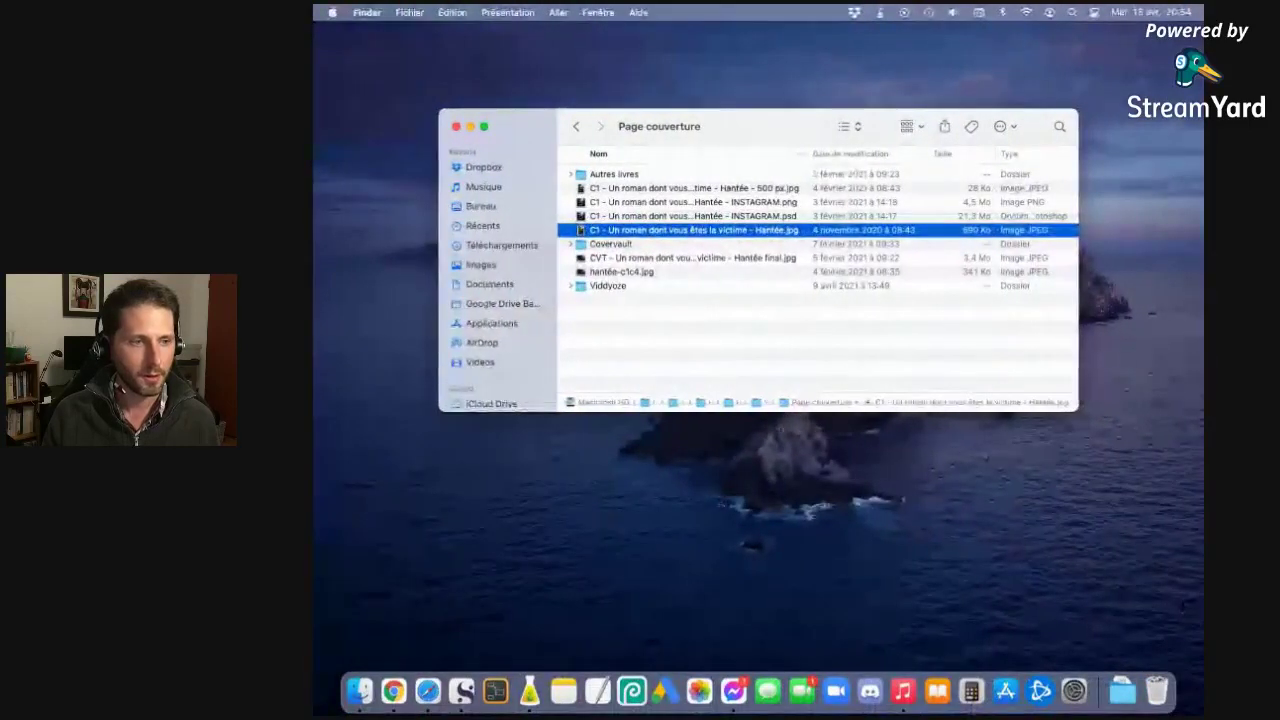
{"action": "left_click", "coordinate": [1131, 689]}
{"action": "left_click_drag", "start_coordinate": [1069, 586], "coordinate": [818, 445]}
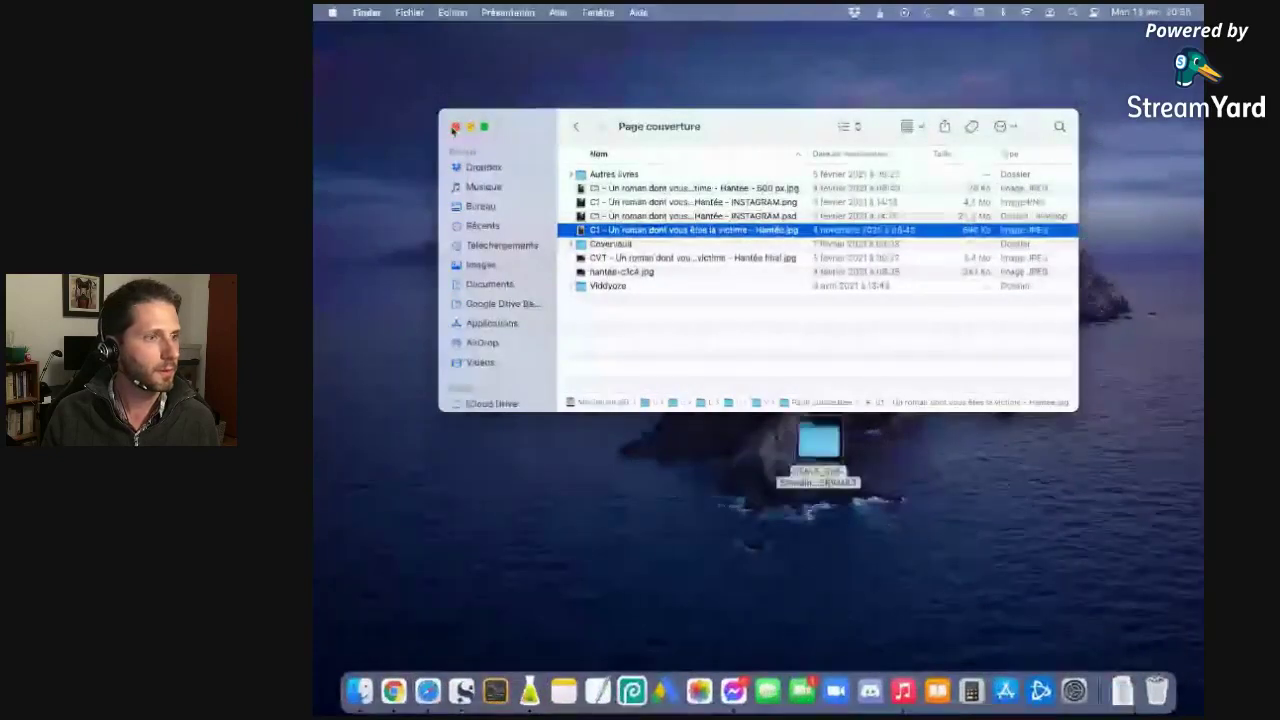
Open the mockup folder, view 055-5_5x8-Standing-Paperback-Book-Mockup-Prev1.jpg in Preview, and close the image.
{"action": "left_click", "coordinate": [820, 445]}
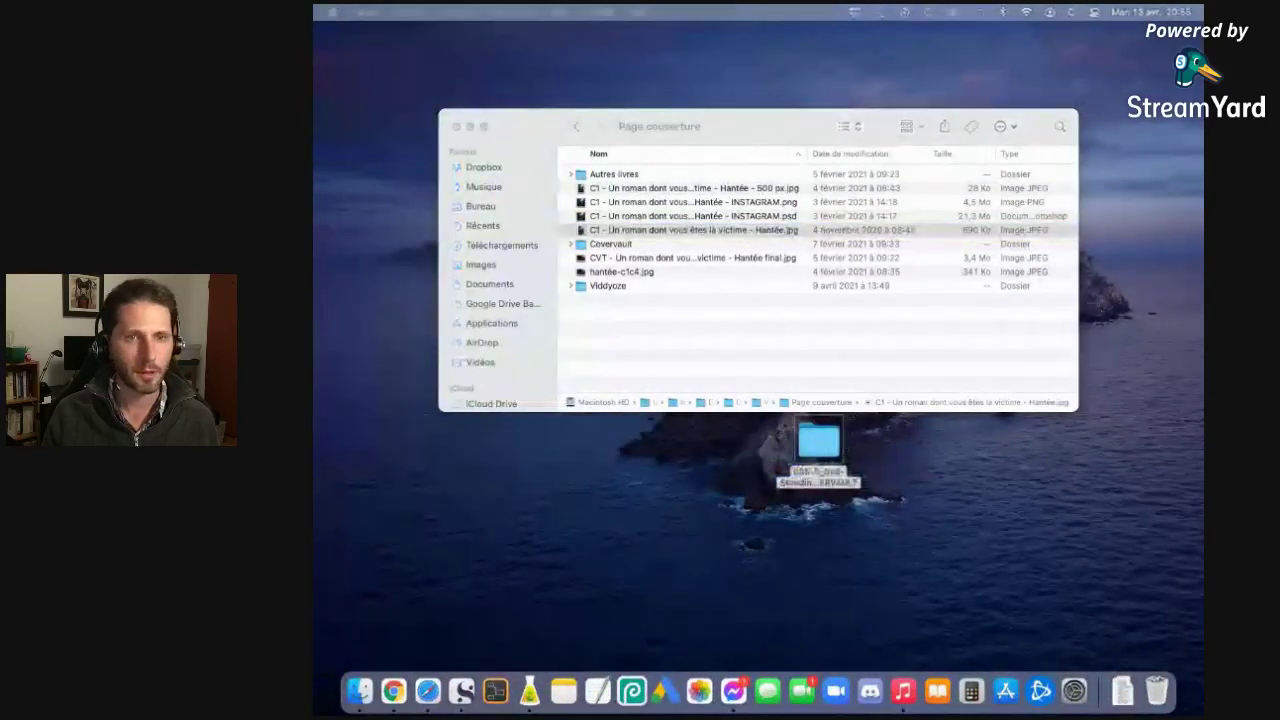
{"action": "double_click", "coordinate": [818, 445]}
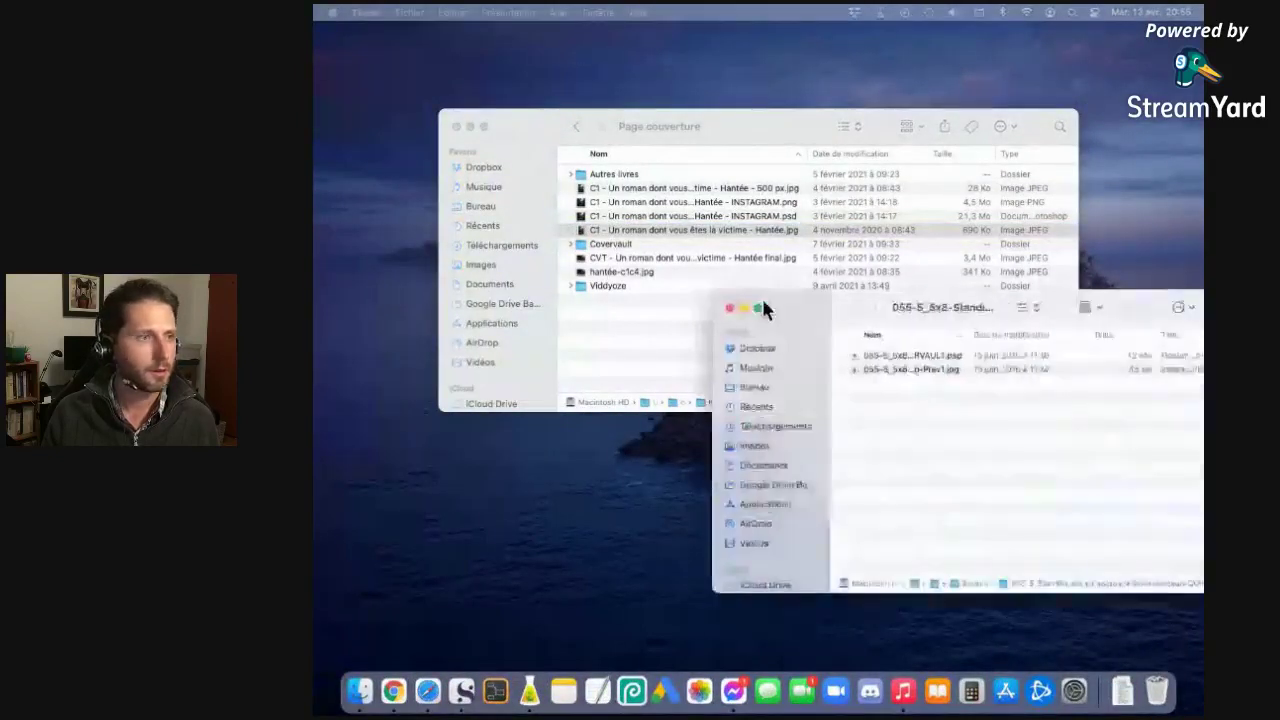
{"action": "left_click_drag", "start_coordinate": [760, 306], "coordinate": [677, 223]}
{"action": "left_click", "coordinate": [803, 289]}
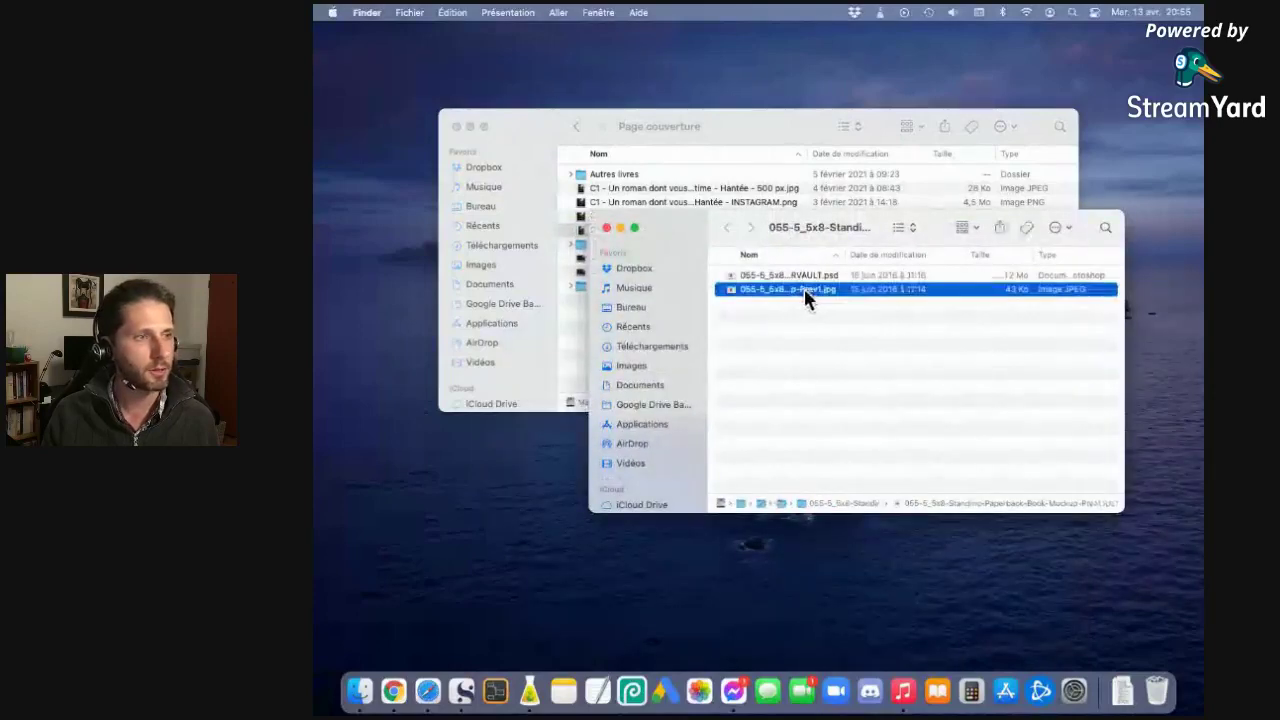
{"action": "double_click", "coordinate": [813, 288]}
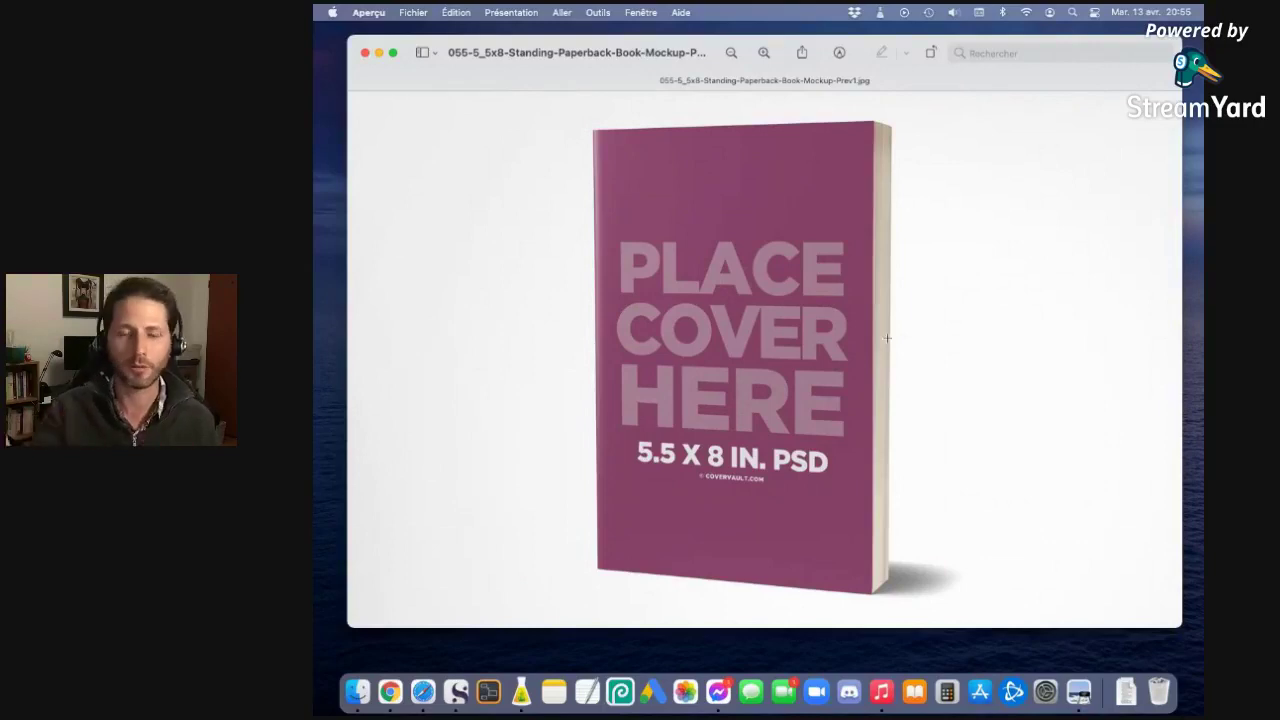
{"action": "left_click", "coordinate": [365, 52]}
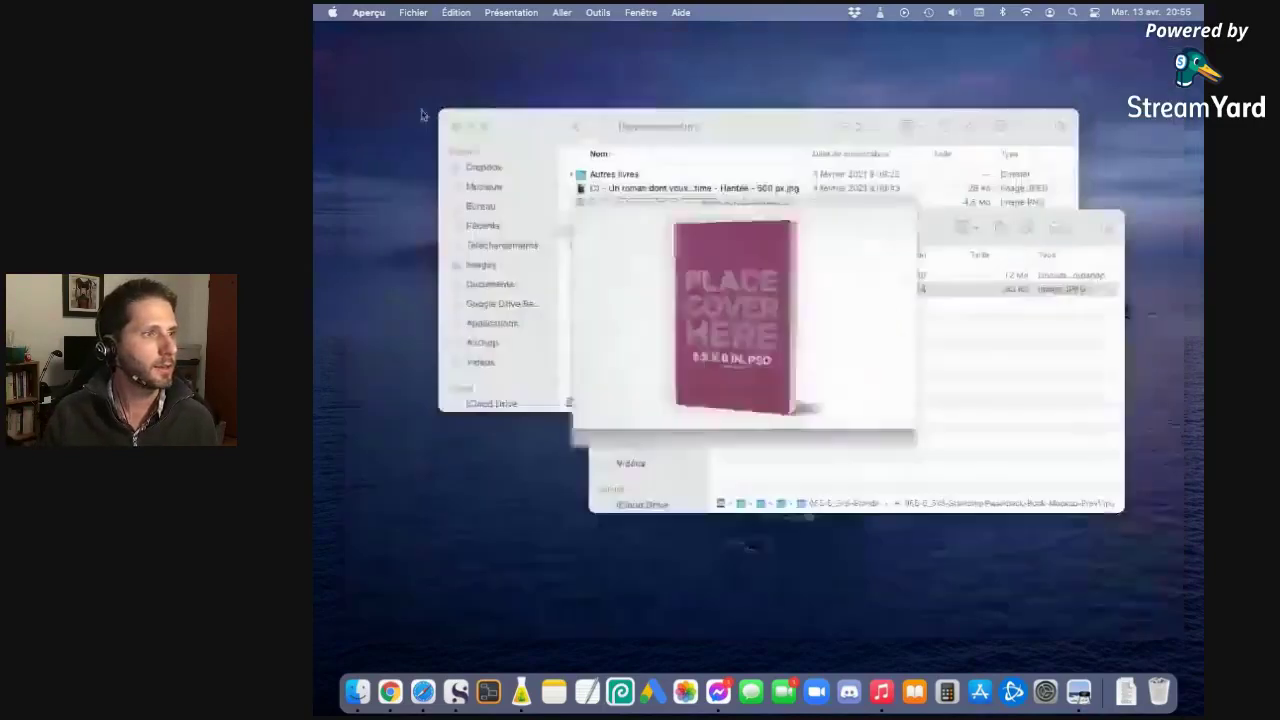
Select the COVERVAULT.psd mockup file and widen the name column to show the longer file names.
{"action": "left_click", "coordinate": [829, 276]}
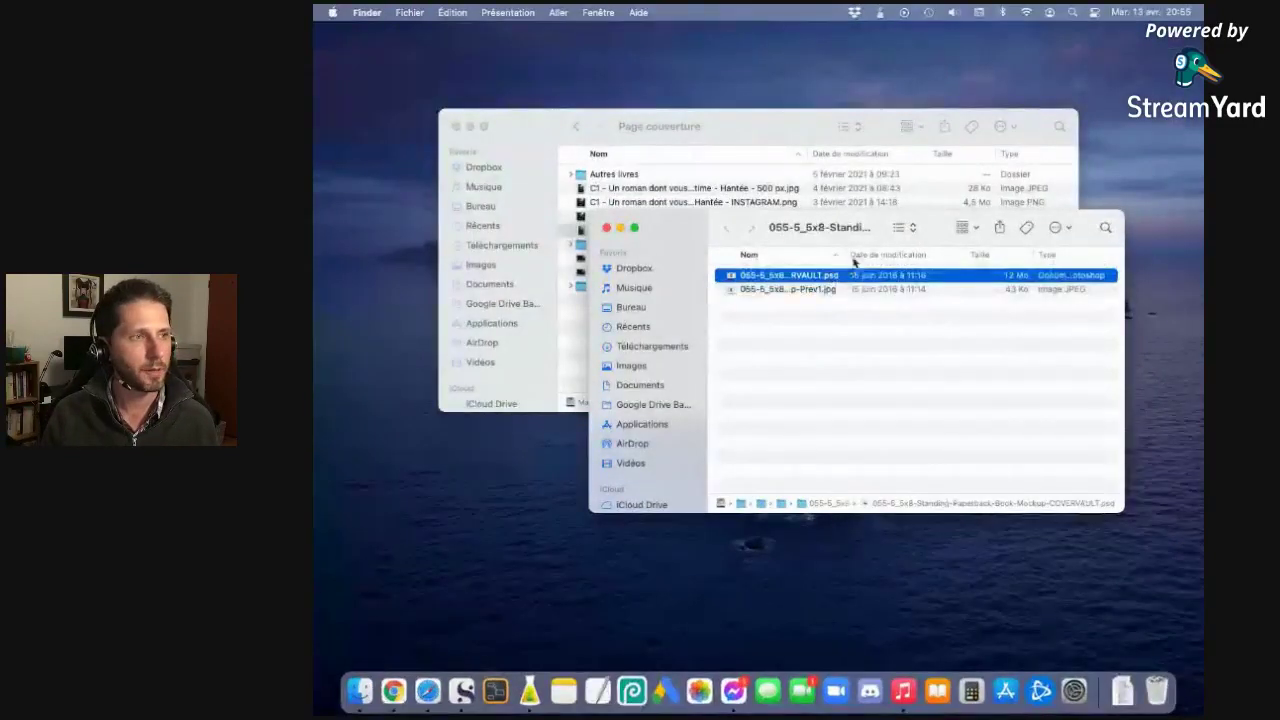
{"action": "left_click_drag", "start_coordinate": [848, 254], "coordinate": [982, 256]}
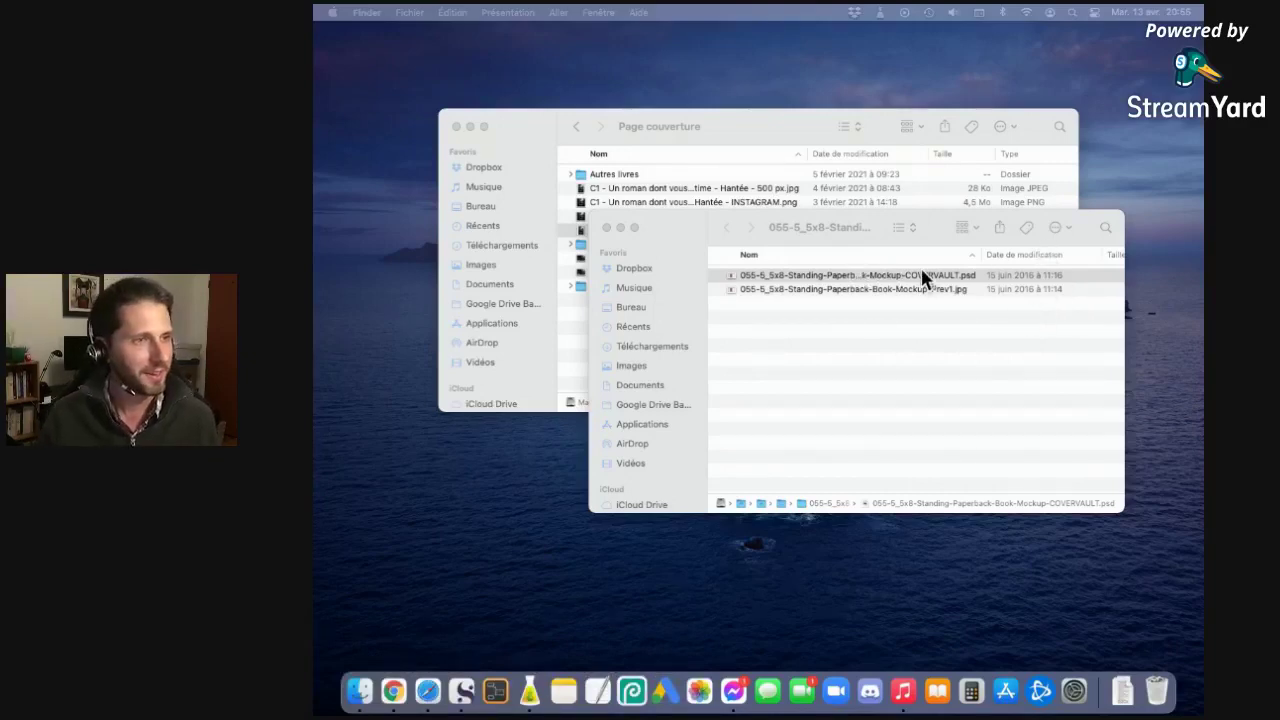
Switch back to Safari and open photopea.com in a new tab.
{"action": "key", "text": "super+Tab"}
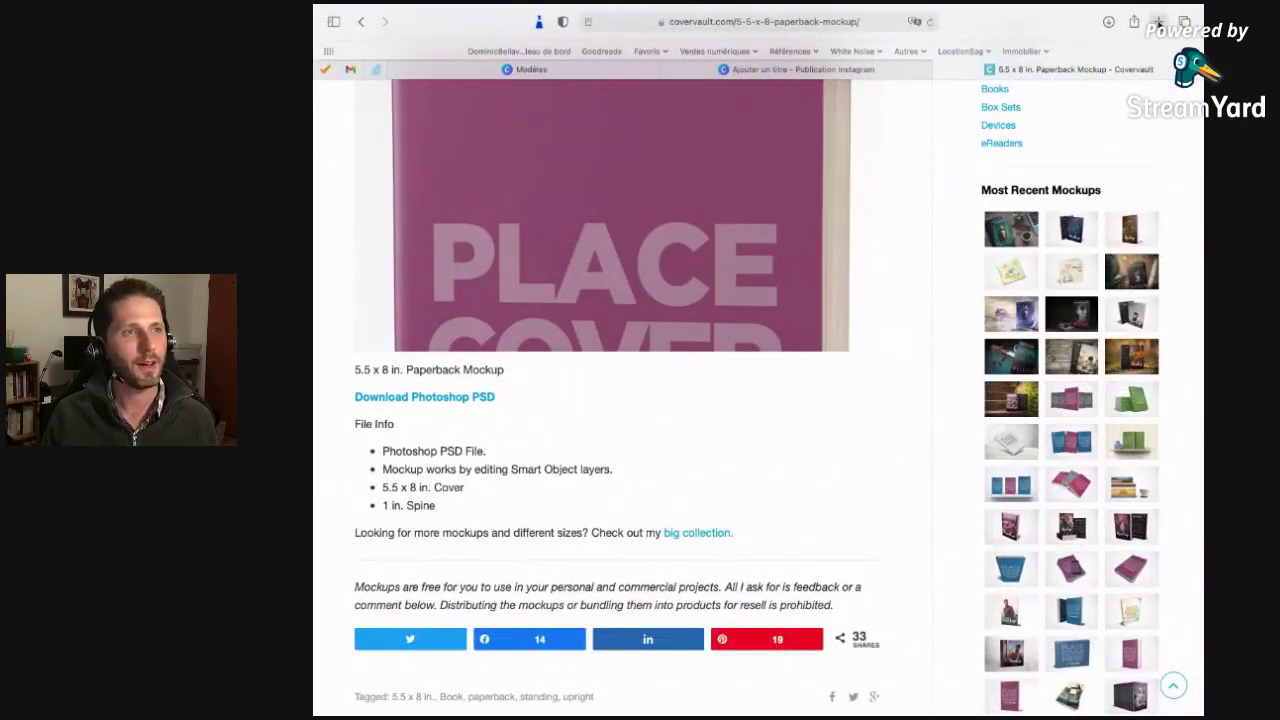
{"action": "left_click", "coordinate": [1157, 21]}
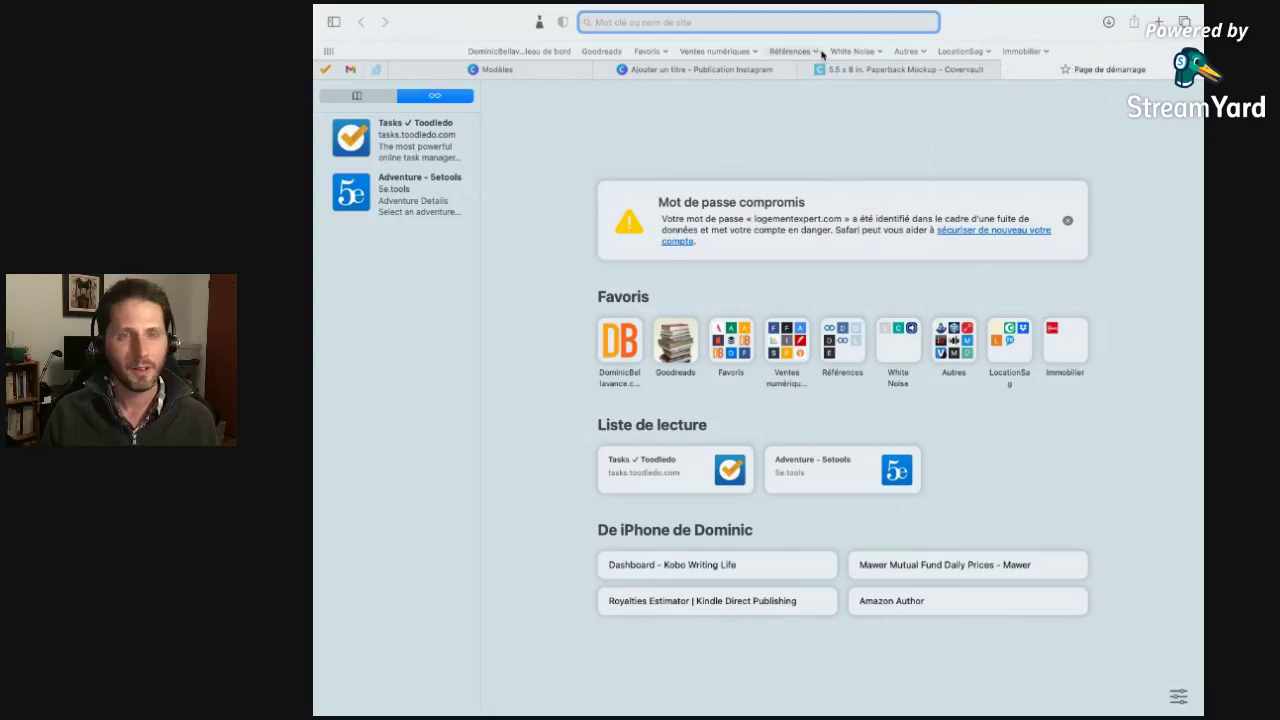
{"action": "type", "text": "photo"}
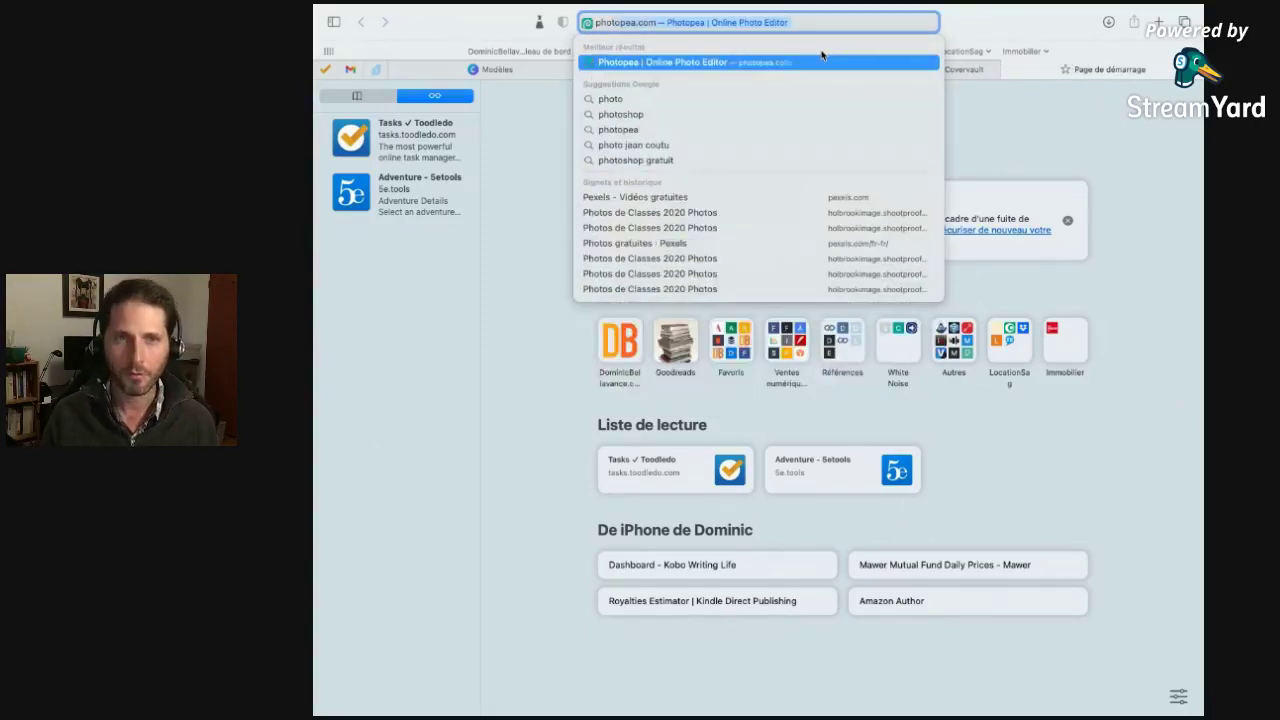
{"action": "type", "text": "pea"}
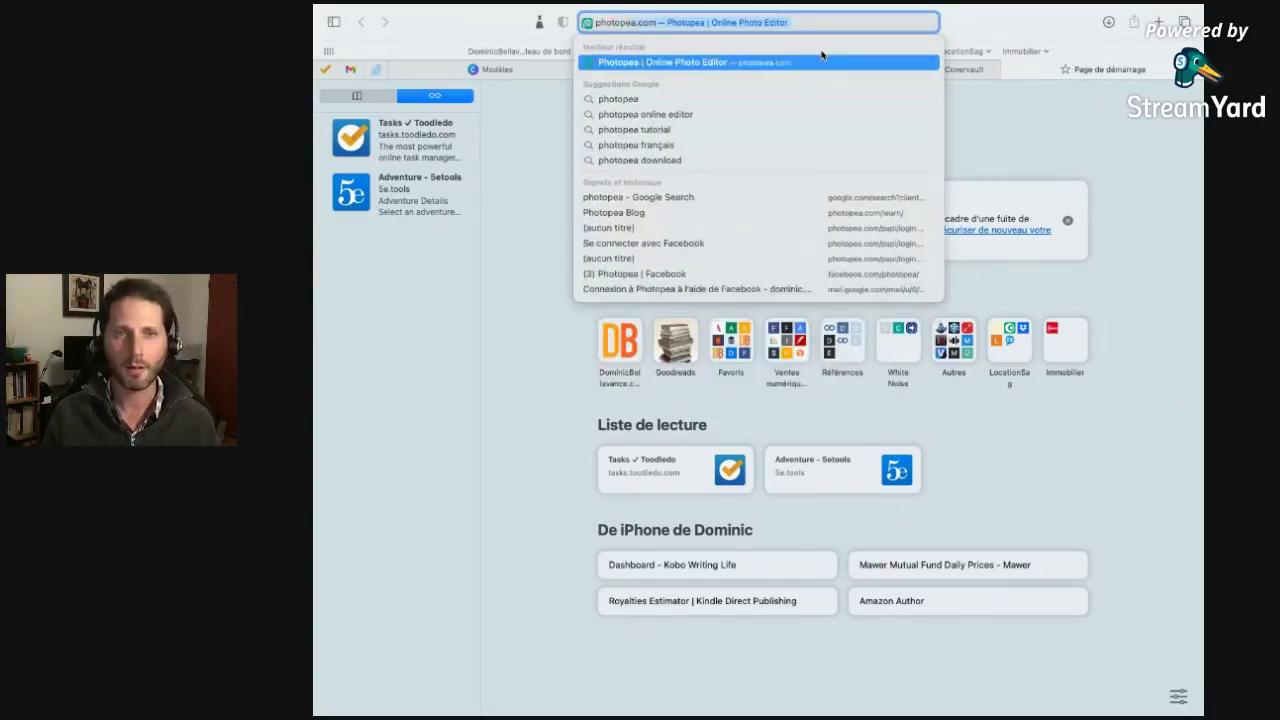
{"action": "type", "text": ".com"}
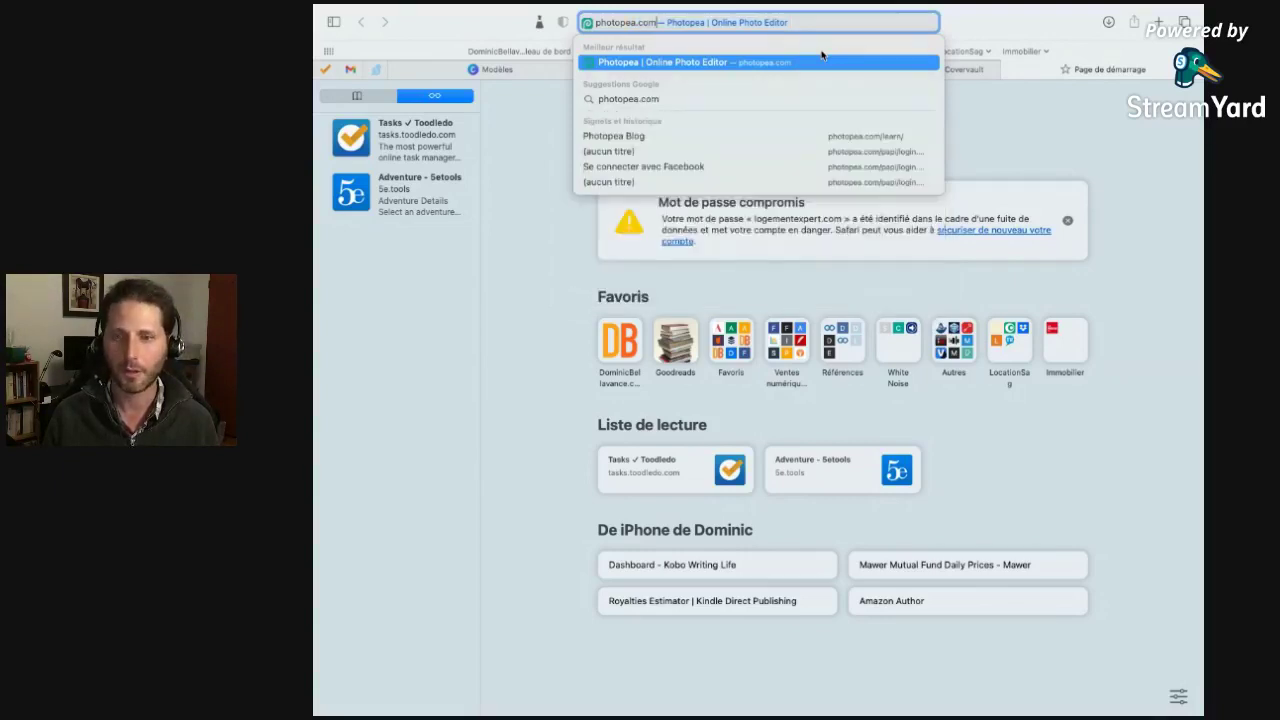
{"action": "key", "text": "Return"}
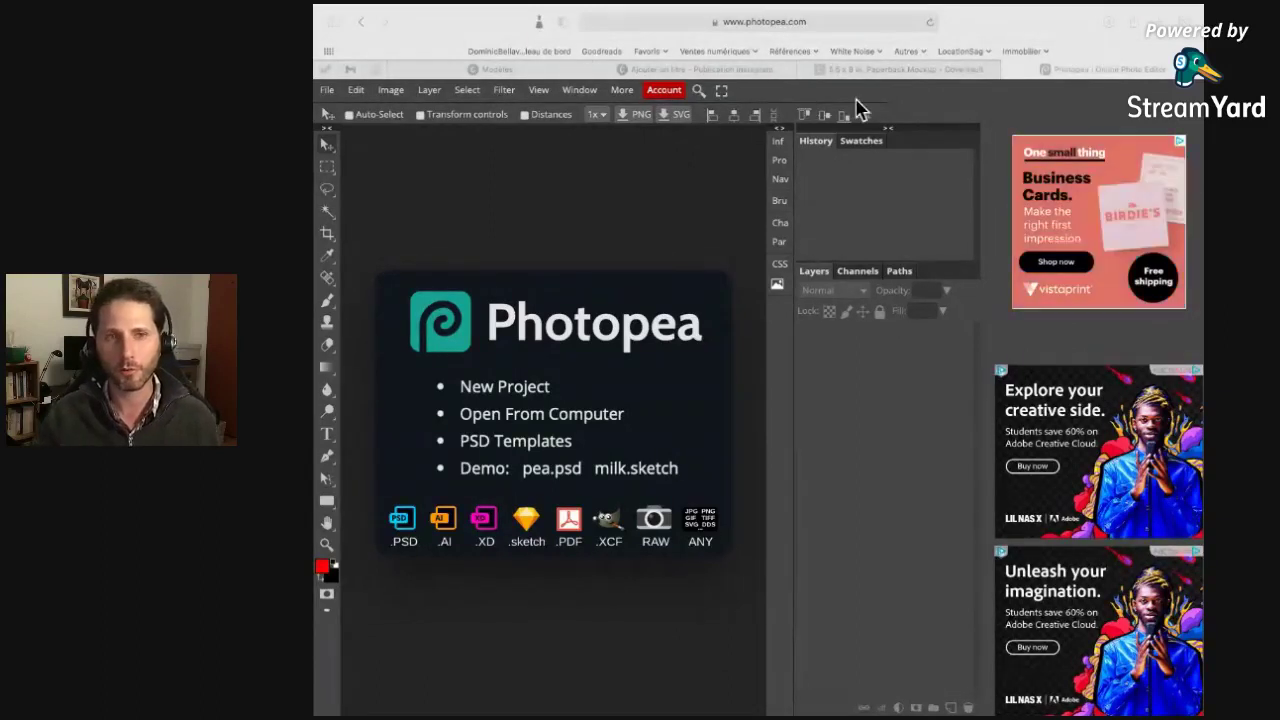
Return to the desktop with the mockup folder and launch the Photopea desktop app.
{"action": "left_click", "coordinate": [1003, 70]}
{"action": "key", "text": "ctrl+Left"}
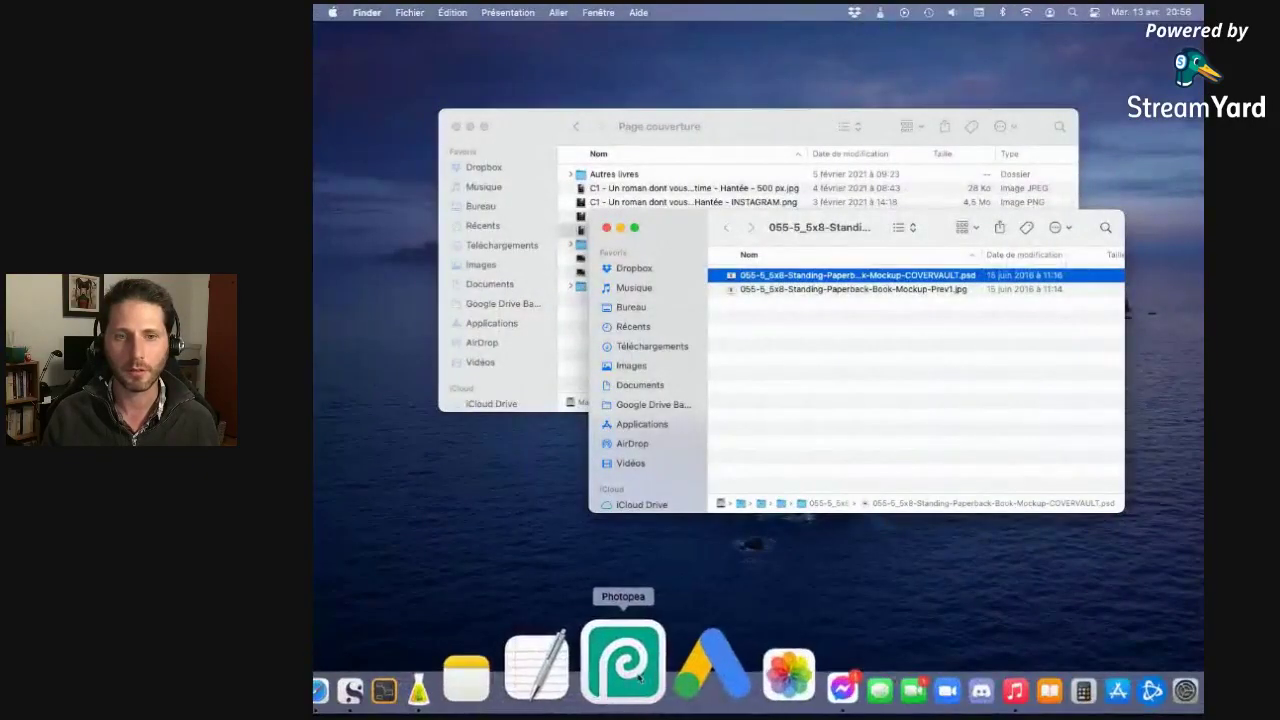
{"action": "left_click", "coordinate": [621, 662]}
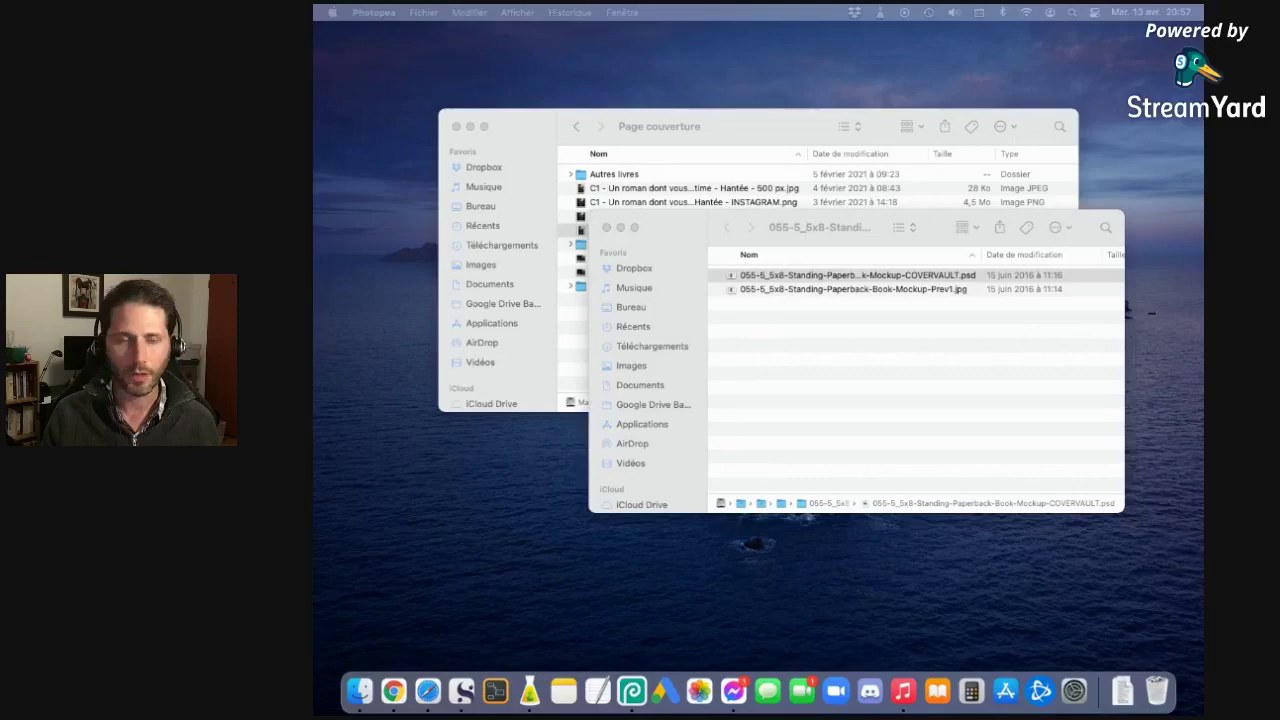
Switch to the StreamYard studio in Chrome and stop the screen share.
{"action": "key", "text": "ctrl+Right"}
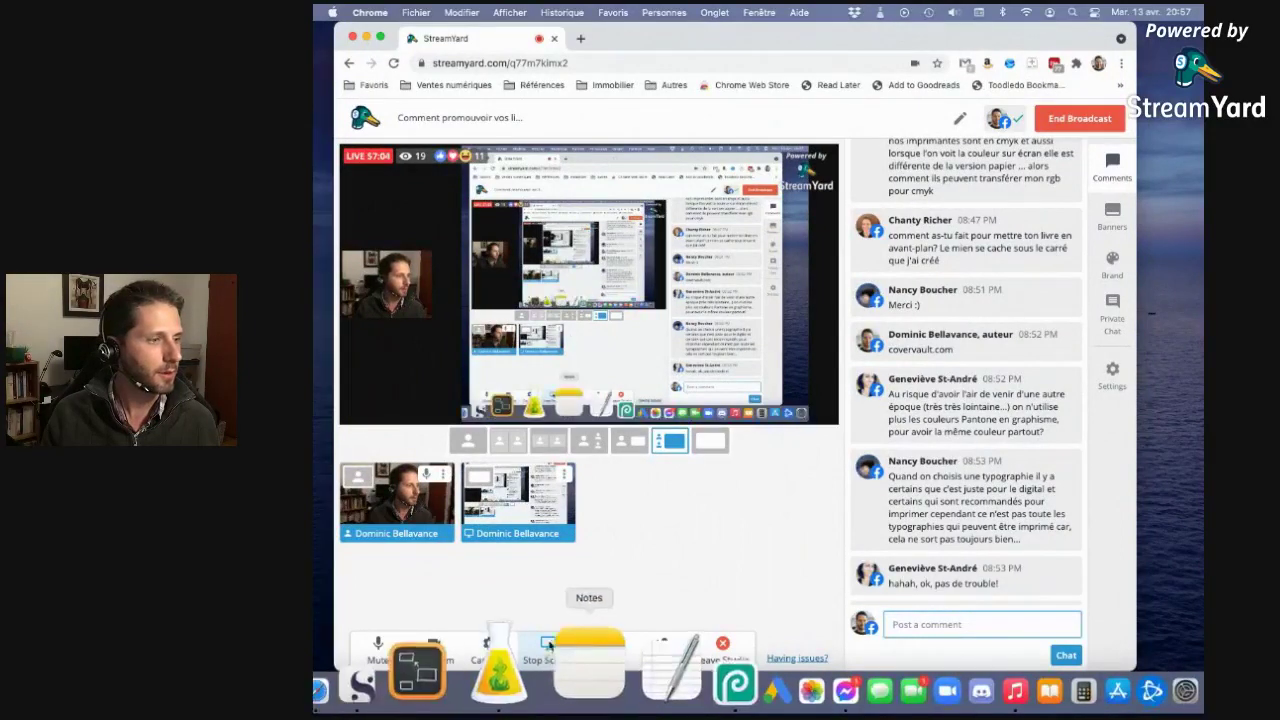
{"action": "left_click", "coordinate": [548, 650]}
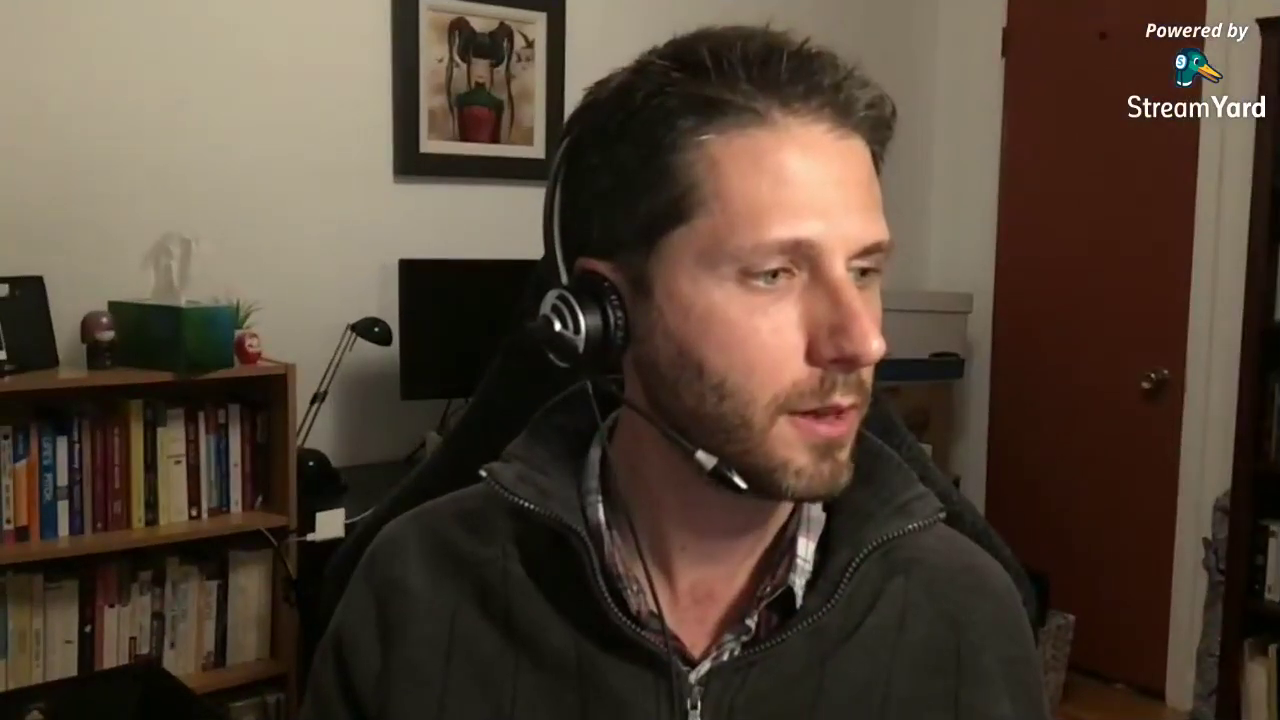
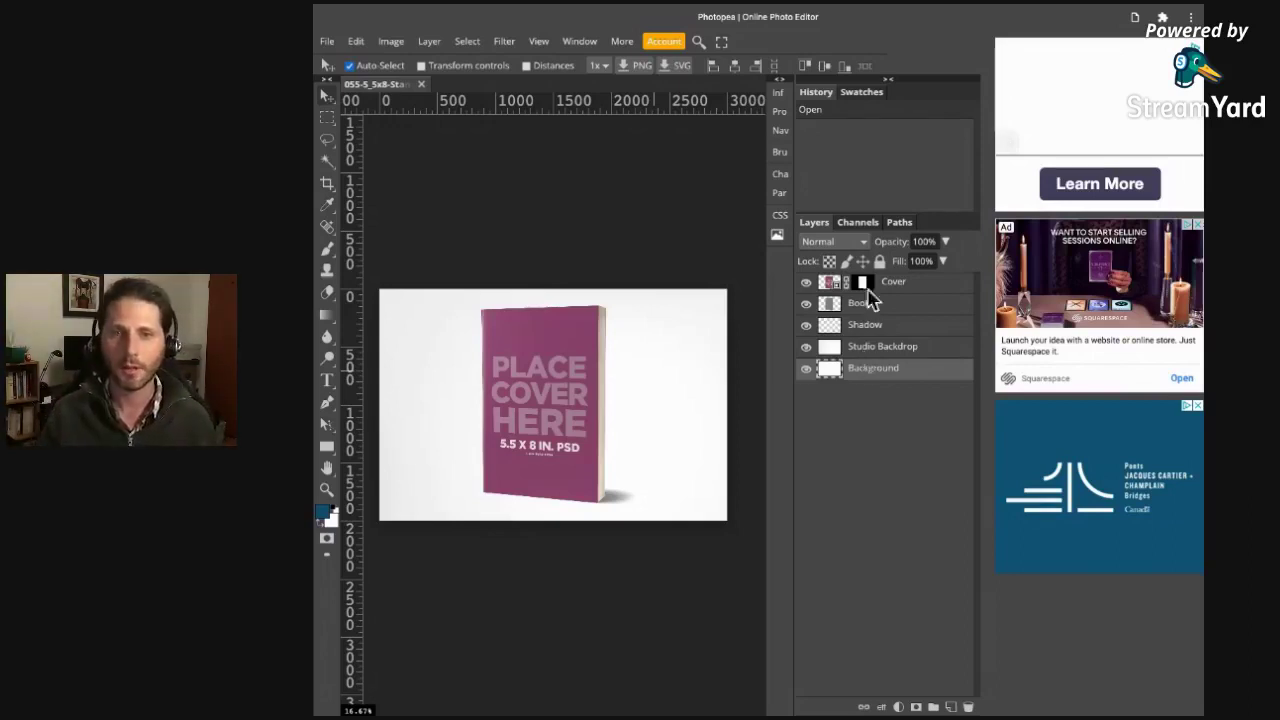
Try moving the Cover artwork and the Book layer separately in the mockup, undoing each move.
{"action": "left_click", "coordinate": [826, 285]}
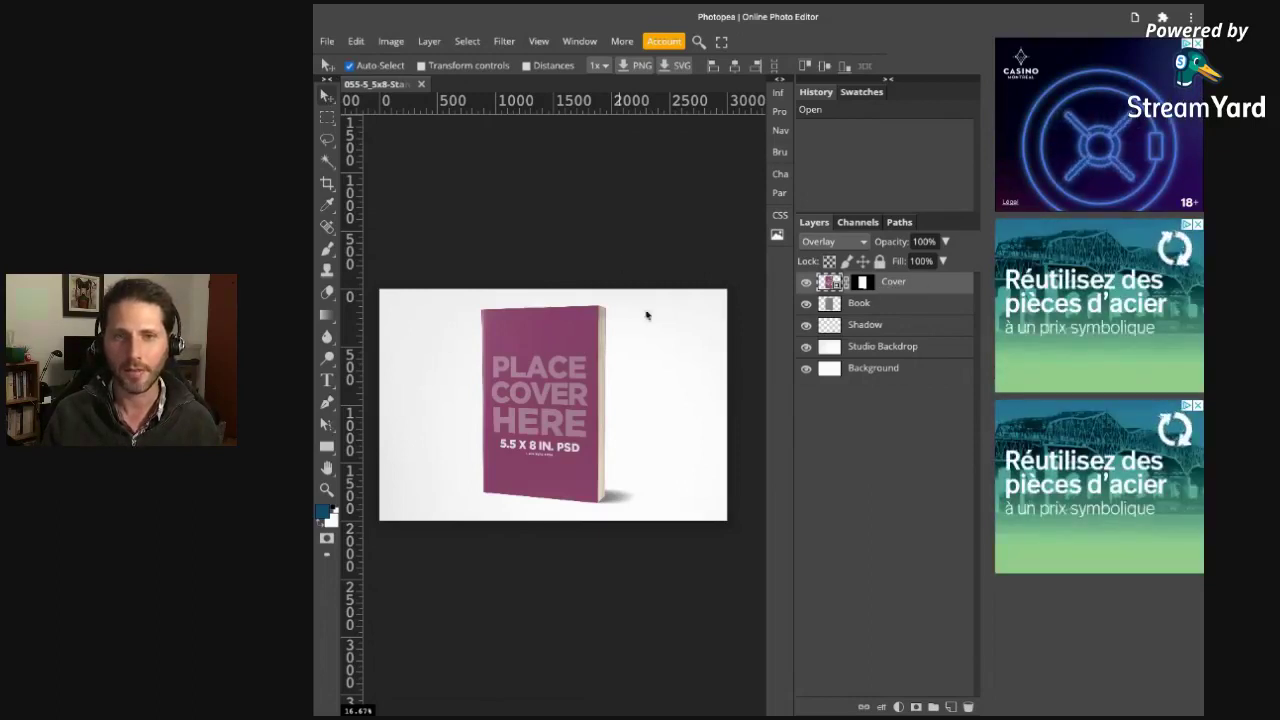
{"action": "left_click_drag", "start_coordinate": [573, 358], "coordinate": [703, 337]}
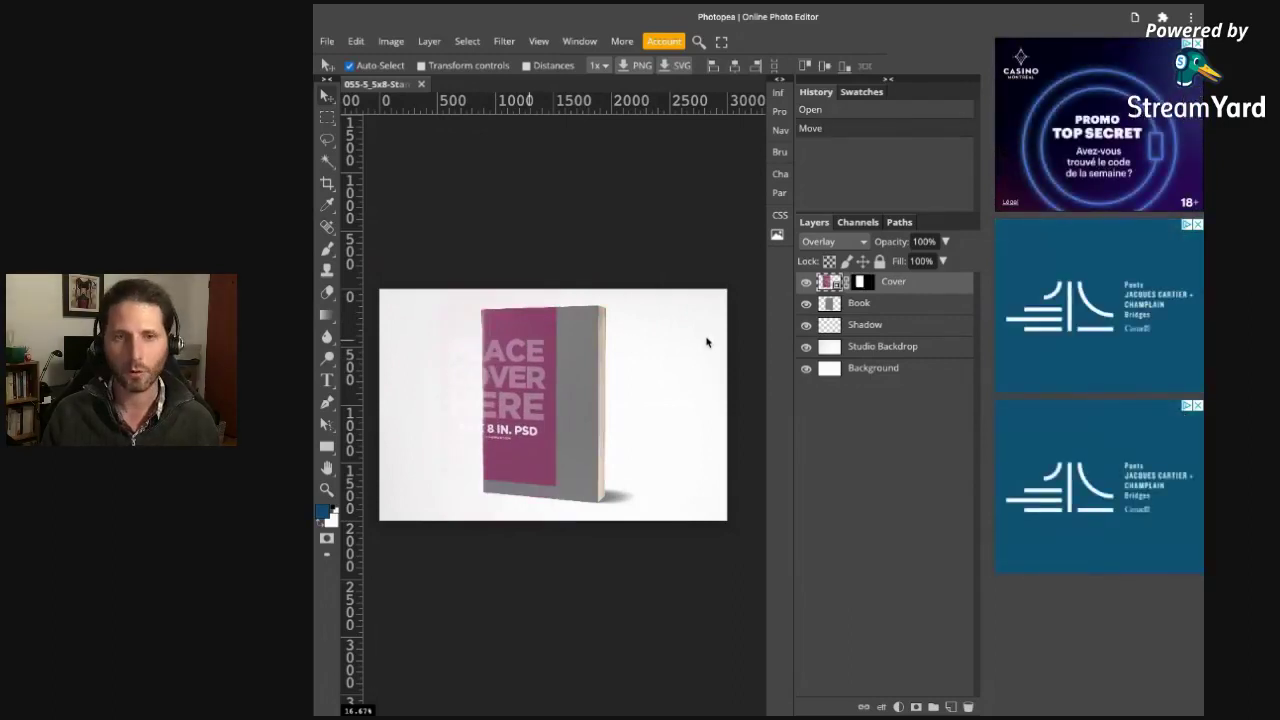
{"action": "left_click", "coordinate": [884, 308]}
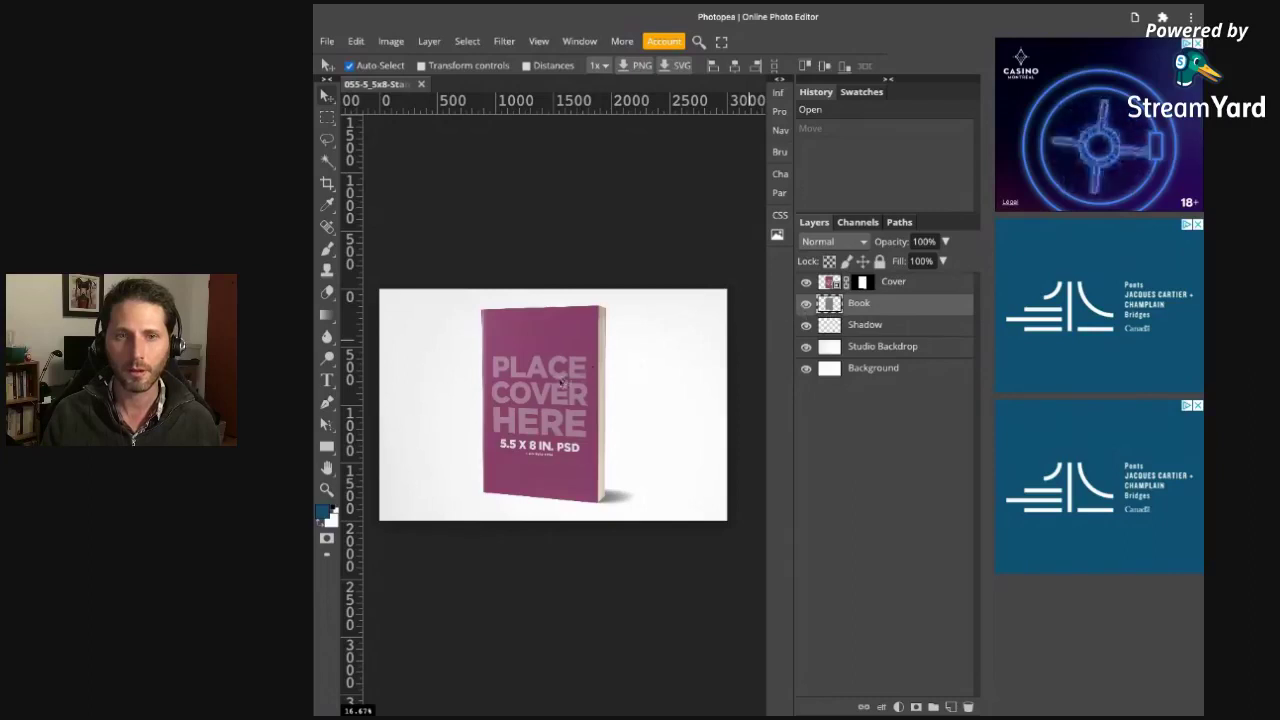
{"action": "left_click", "coordinate": [657, 374]}
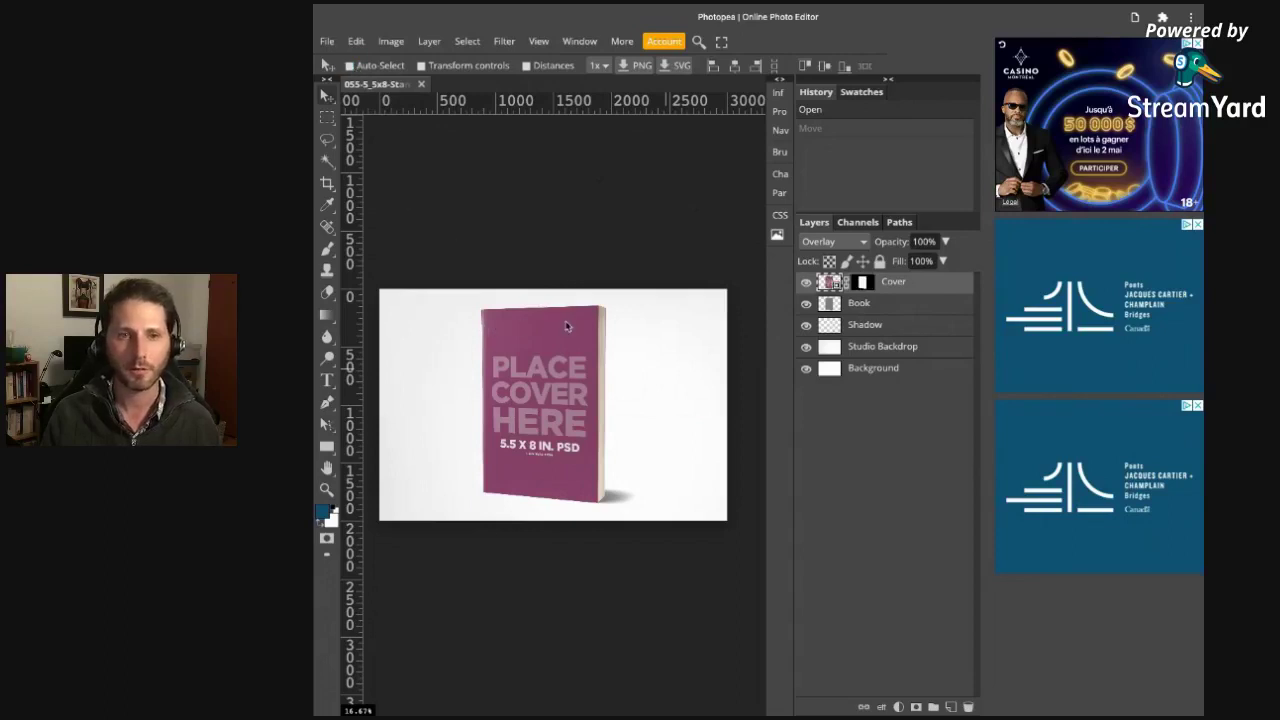
{"action": "left_click", "coordinate": [863, 310]}
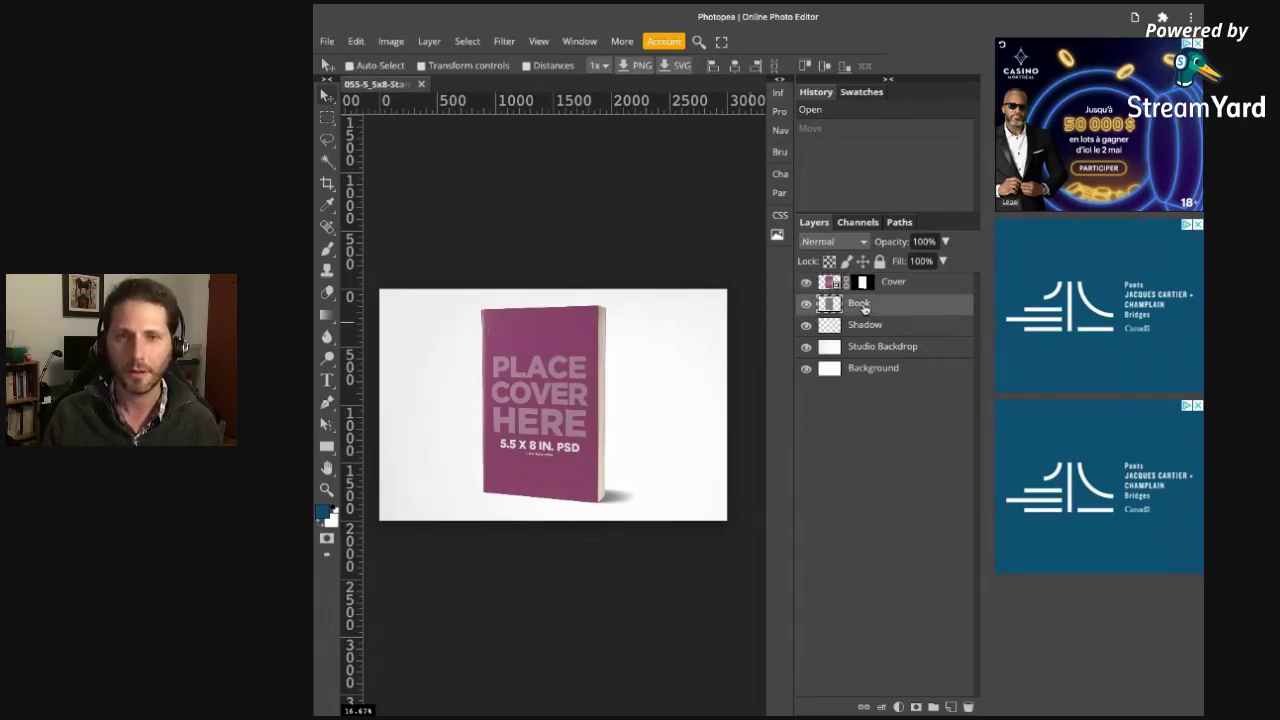
{"action": "left_click_drag", "start_coordinate": [562, 390], "coordinate": [513, 382]}
{"action": "key", "text": "ctrl+z"}
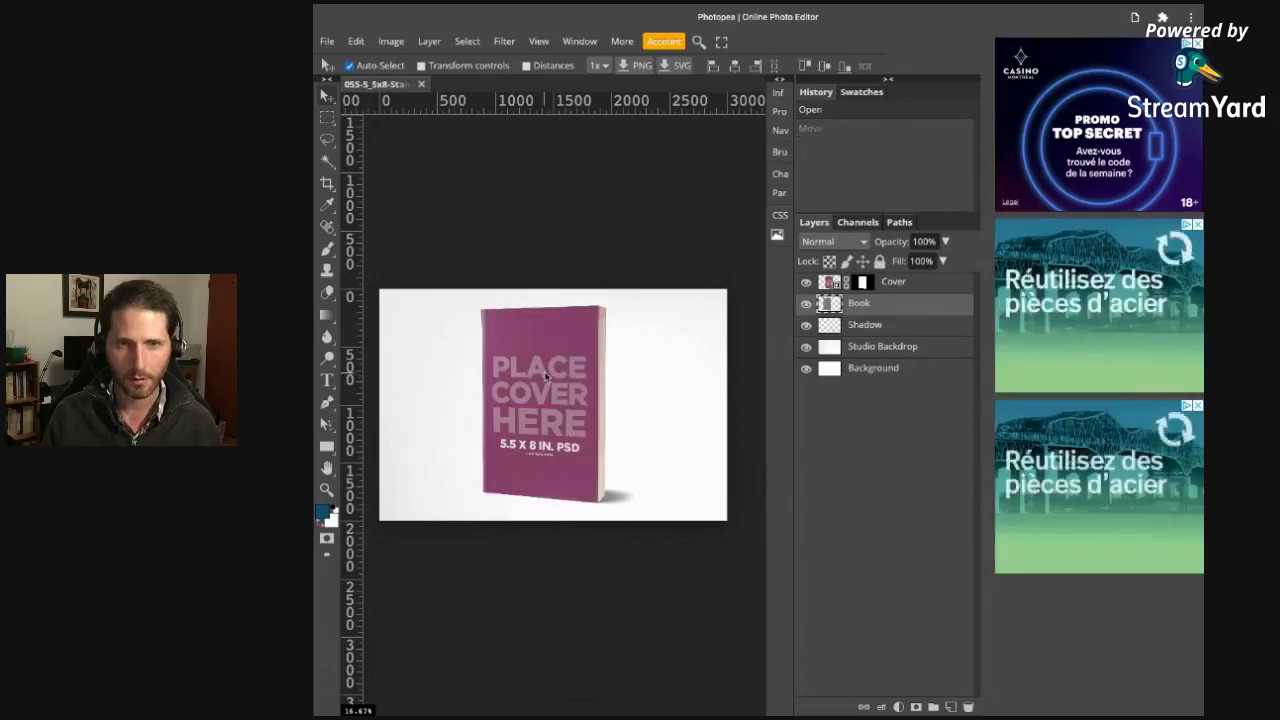
Try moving the Shadow layer and the Studio Backdrop layer separately, undoing each move.
{"action": "left_click", "coordinate": [903, 326]}
{"action": "mouse_move", "coordinate": [644, 481]}
{"action": "left_mouse_down"}
{"action": "mouse_move", "coordinate": [617, 437]}
{"action": "mouse_move", "coordinate": [485, 508]}
{"action": "mouse_move", "coordinate": [658, 512]}
{"action": "mouse_move", "coordinate": [690, 437]}
{"action": "mouse_move", "coordinate": [638, 495]}
{"action": "left_mouse_up"}
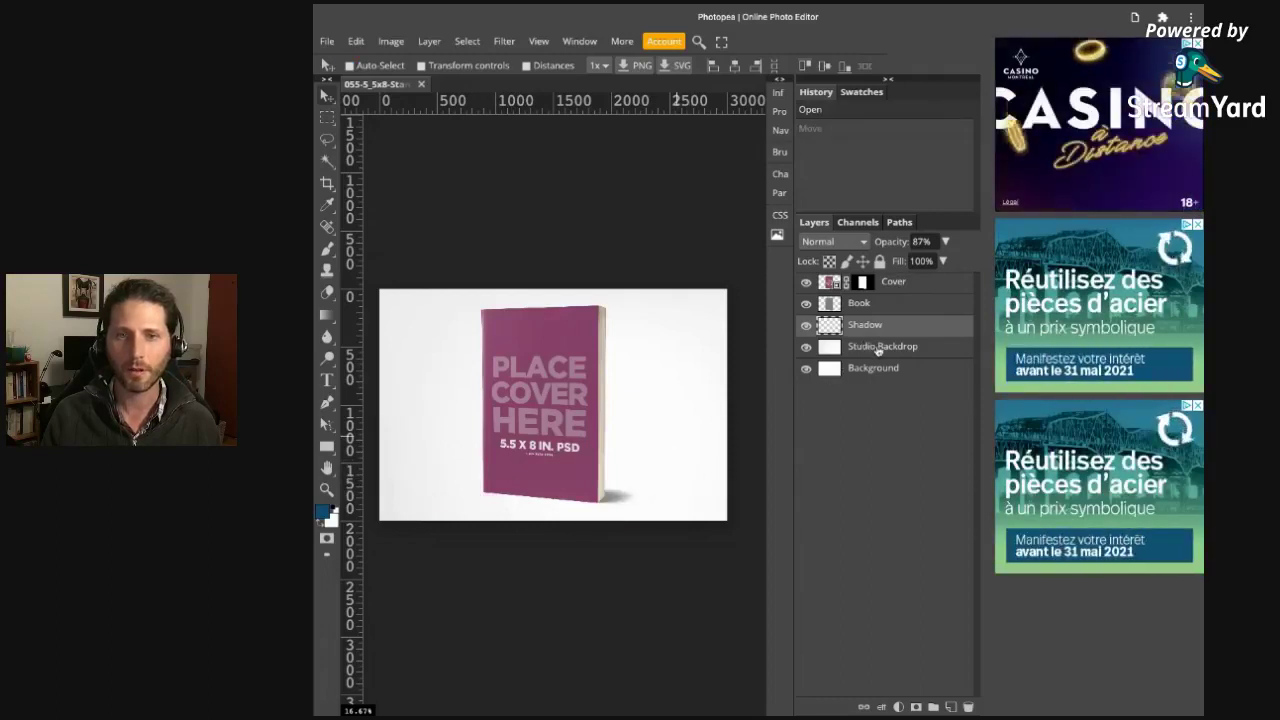
{"action": "left_click", "coordinate": [866, 346]}
{"action": "left_click_drag", "start_coordinate": [758, 362], "coordinate": [637, 397]}
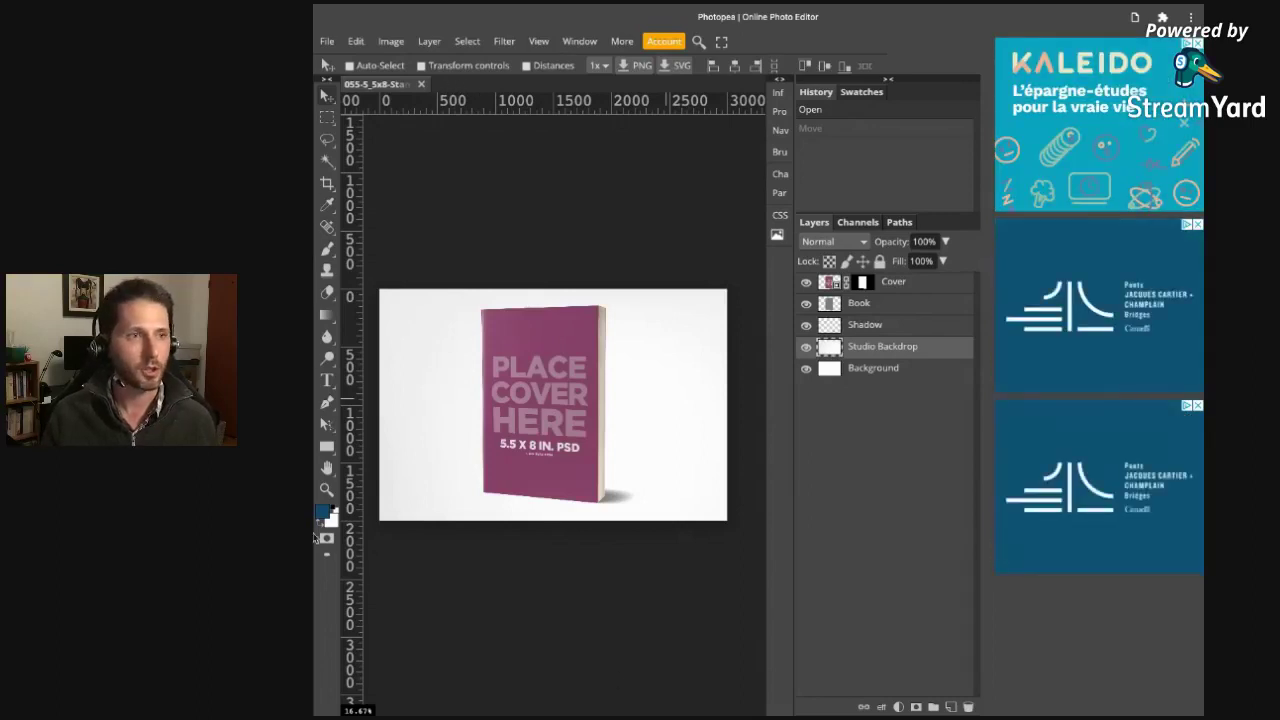
Open "C1 - Un roman dont vous êtes la victime - Hantée.jpg" from the Page couverture folder in Photopea and hide the rulers.
{"action": "key", "text": "ctrl+Up"}
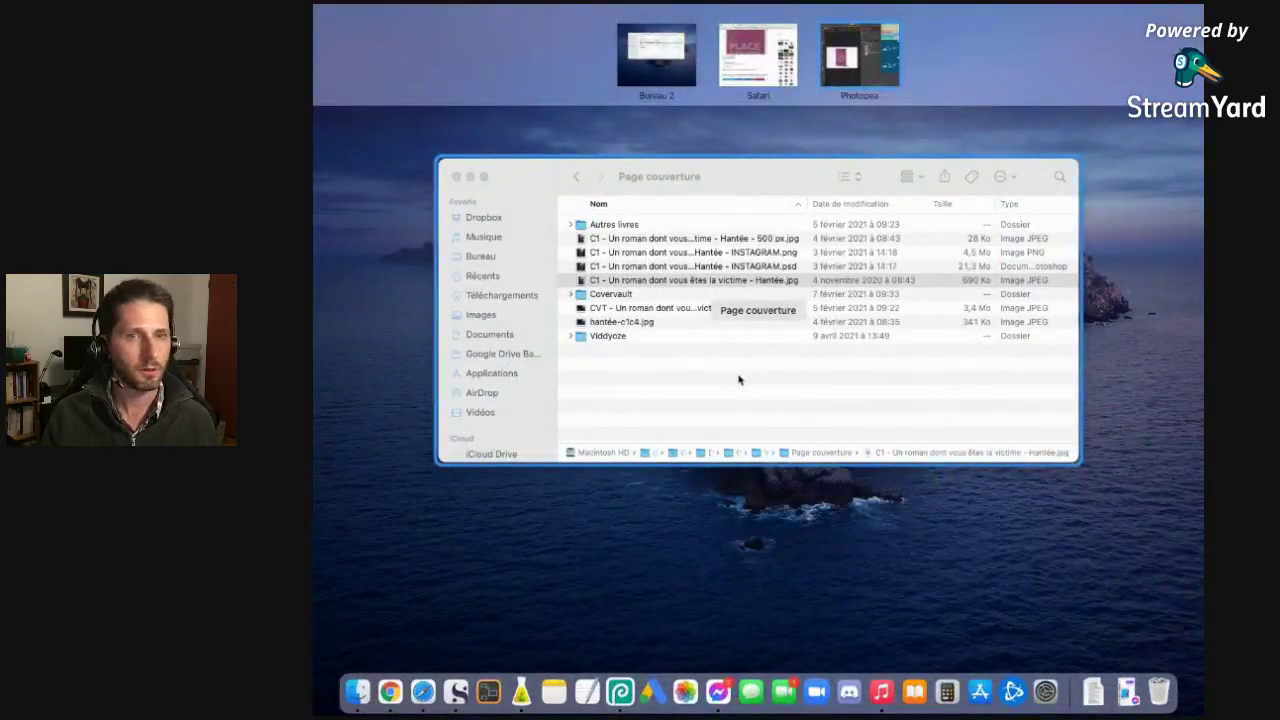
{"action": "left_click", "coordinate": [731, 377]}
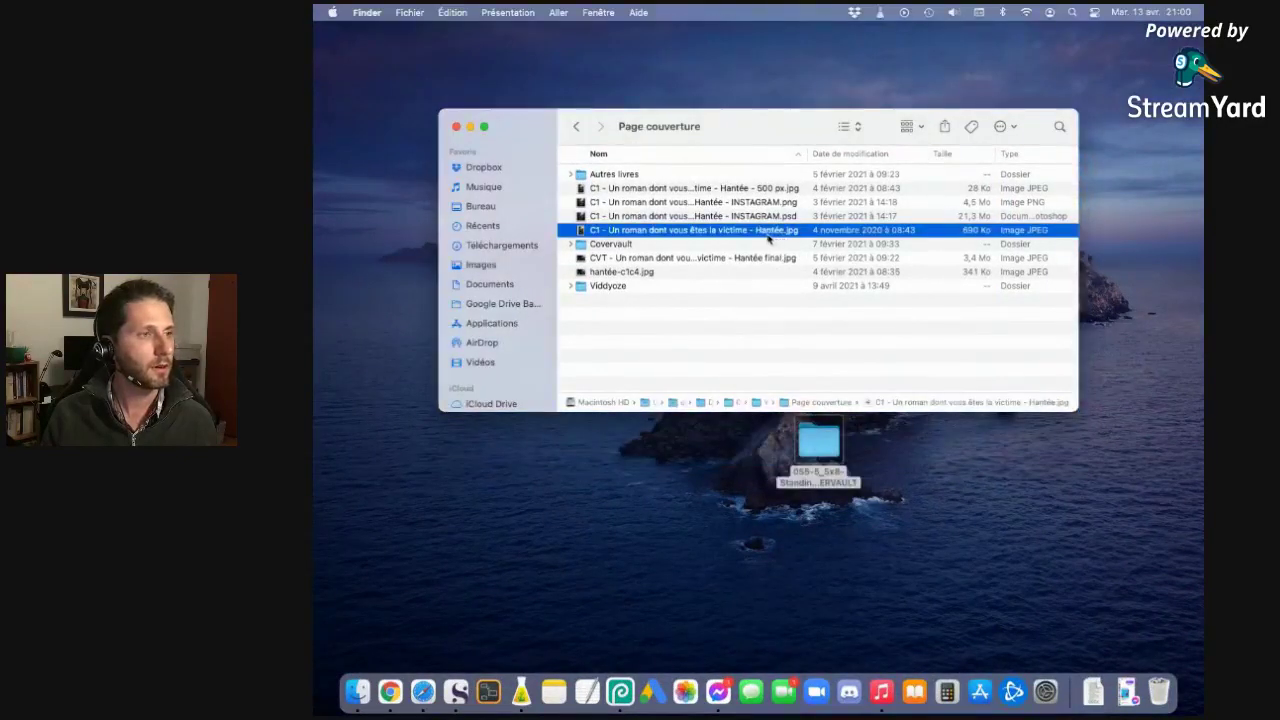
{"action": "left_click_drag", "start_coordinate": [738, 232], "coordinate": [573, 92]}
{"action": "key", "text": "ctrl+Up"}
{"action": "key", "text": "ctrl+Right"}
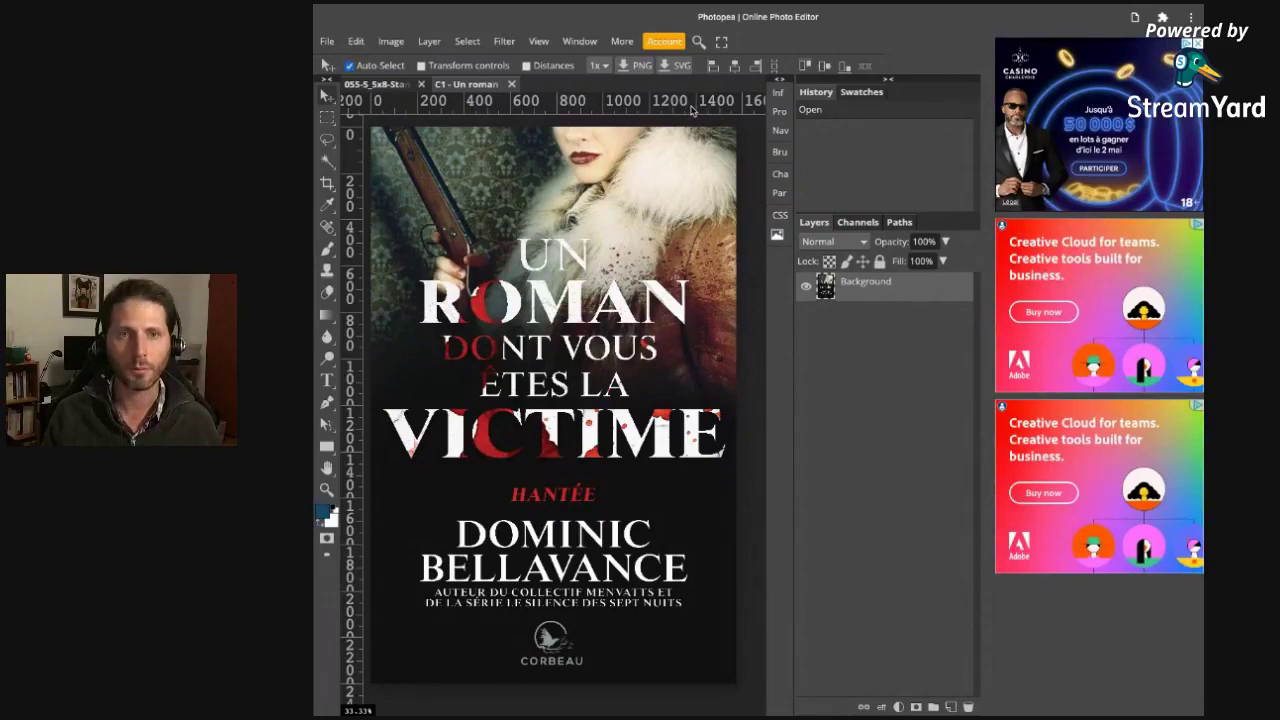
{"action": "key", "text": "ctrl+r"}
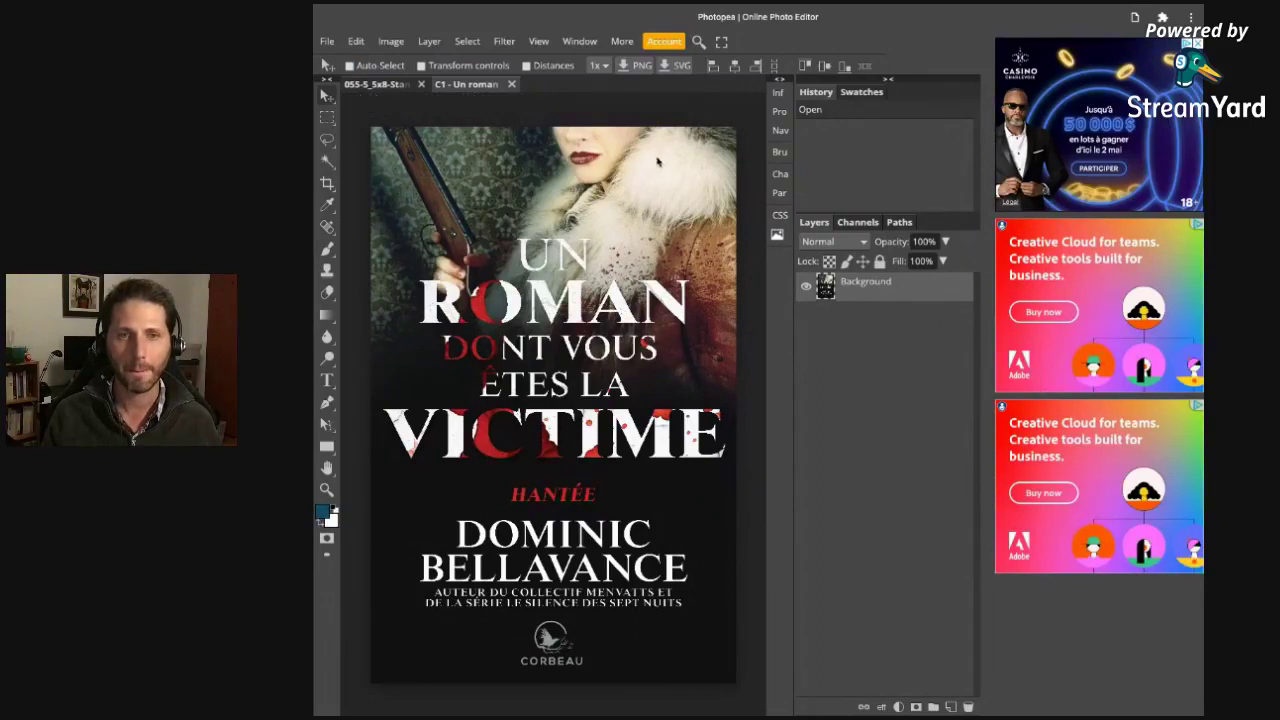
Open the contents of the mockup's Cover smart object for editing and compare them with the mockup.
{"action": "left_click", "coordinate": [372, 84]}
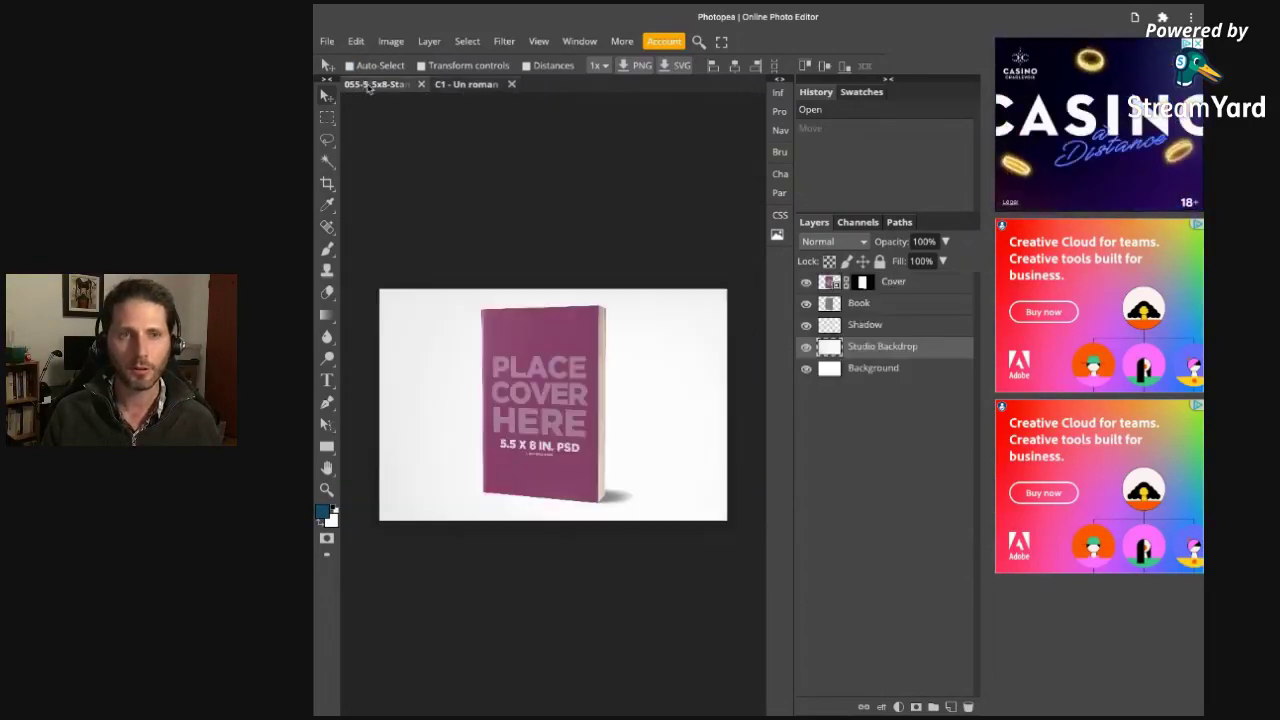
{"action": "left_click", "coordinate": [480, 86]}
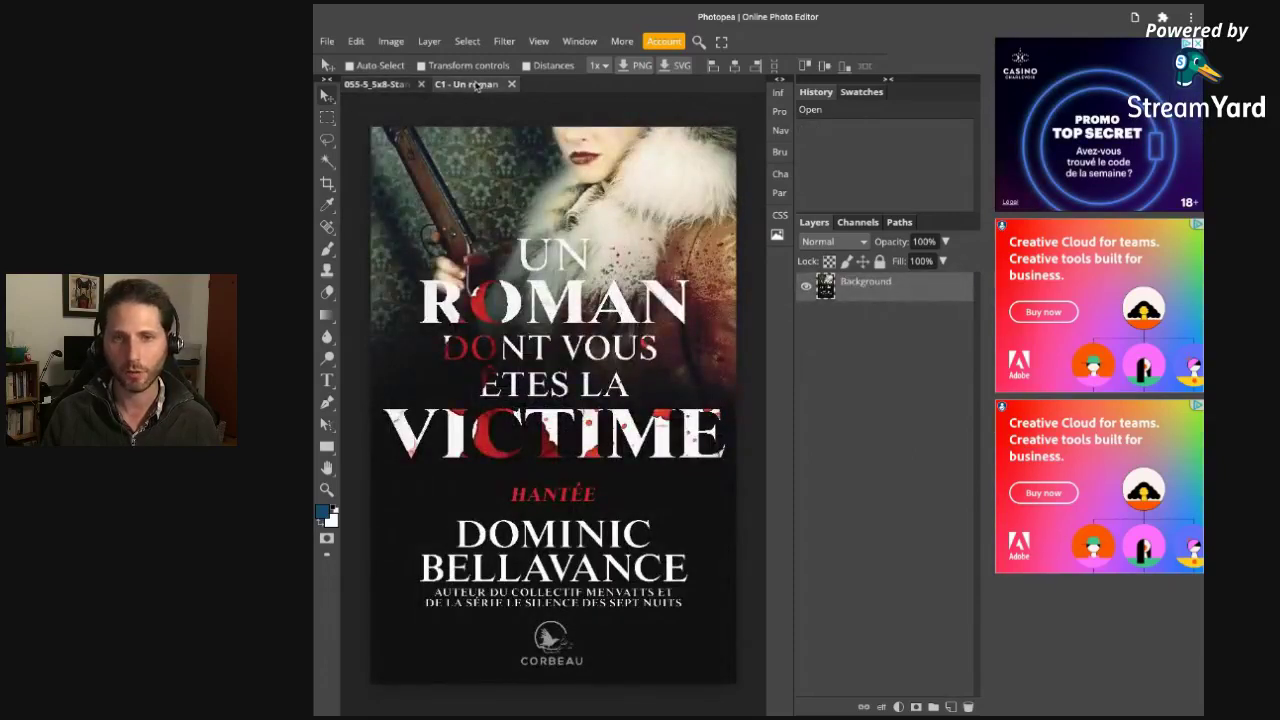
{"action": "left_click", "coordinate": [378, 85]}
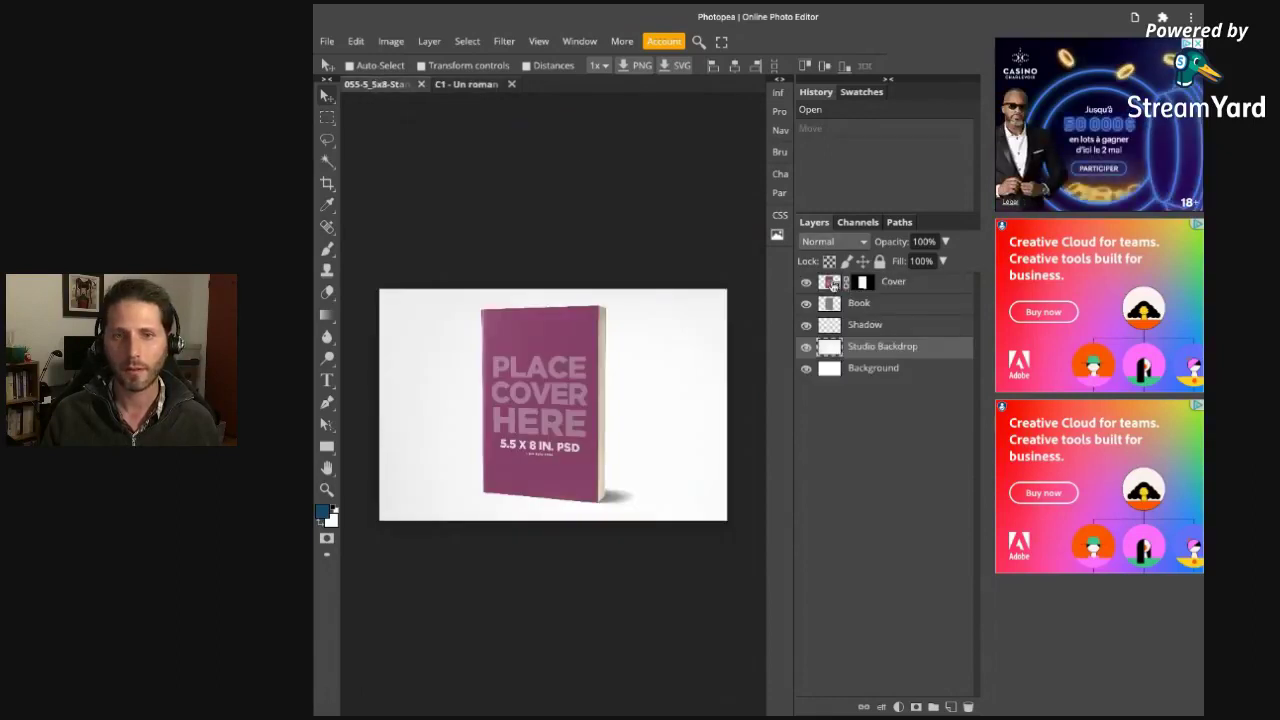
{"action": "left_click", "coordinate": [834, 286]}
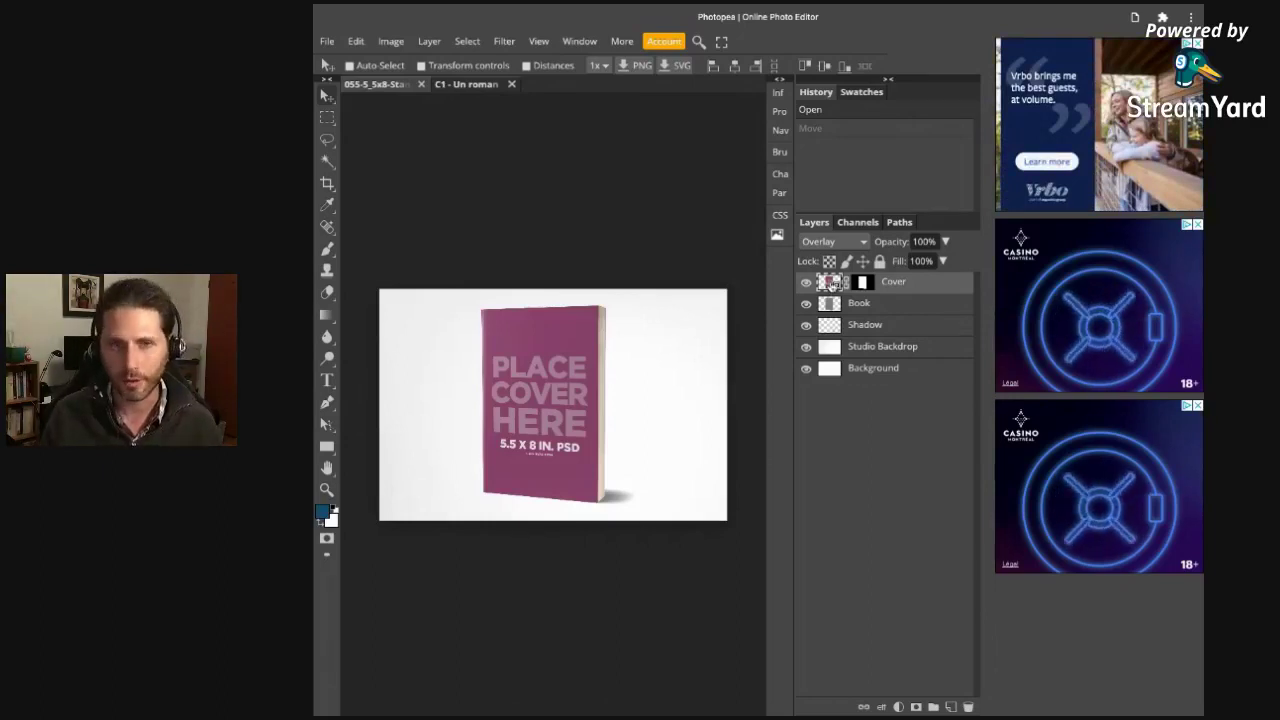
{"action": "double_click", "coordinate": [831, 283]}
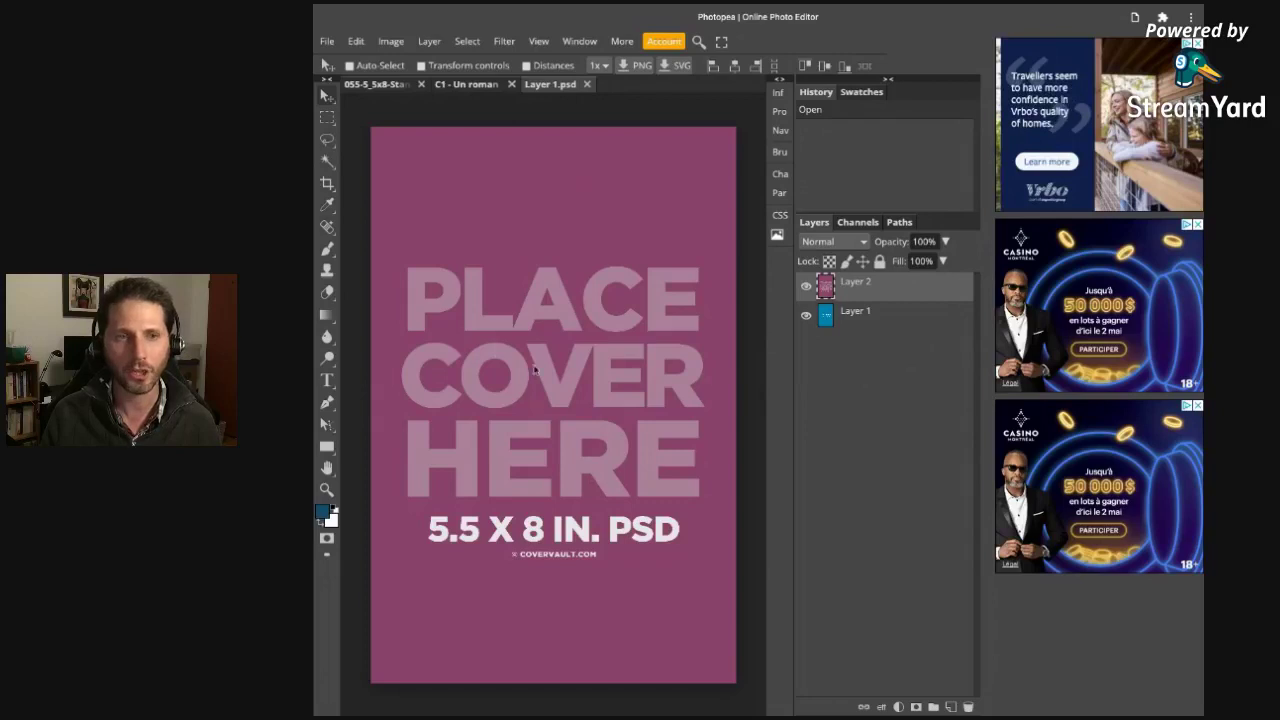
{"action": "left_click", "coordinate": [373, 84]}
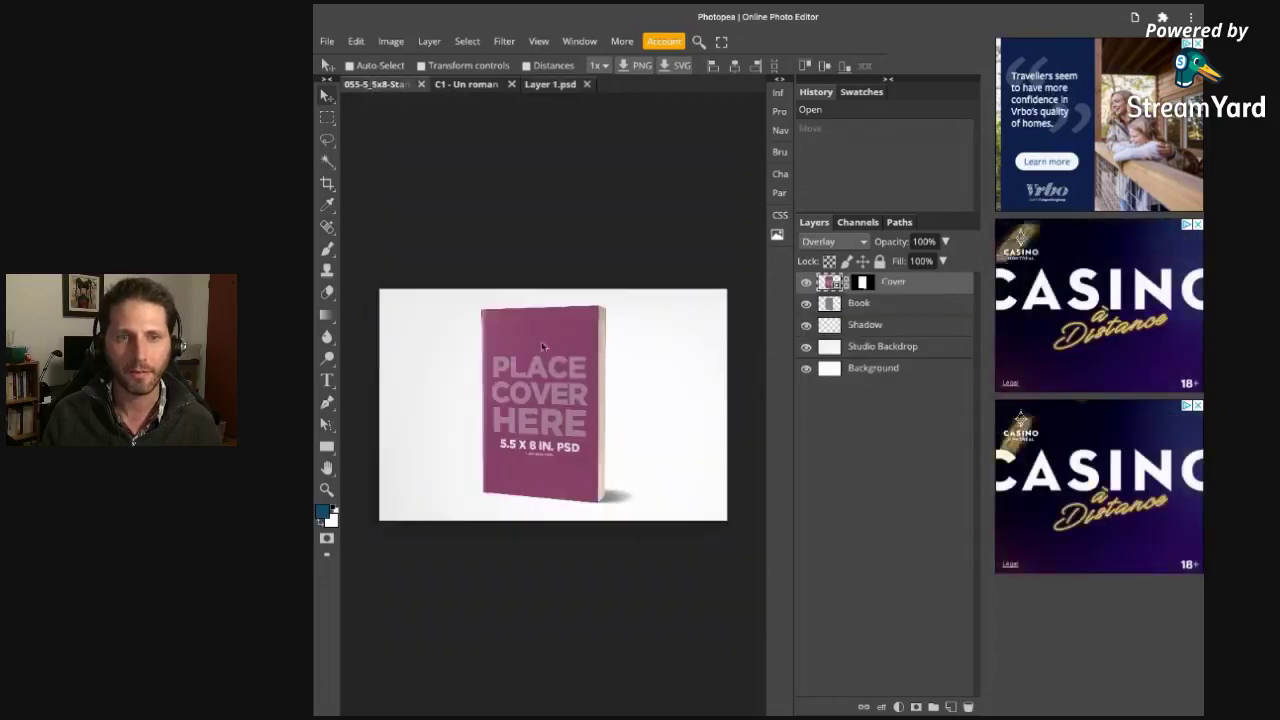
{"action": "left_click", "coordinate": [550, 85]}
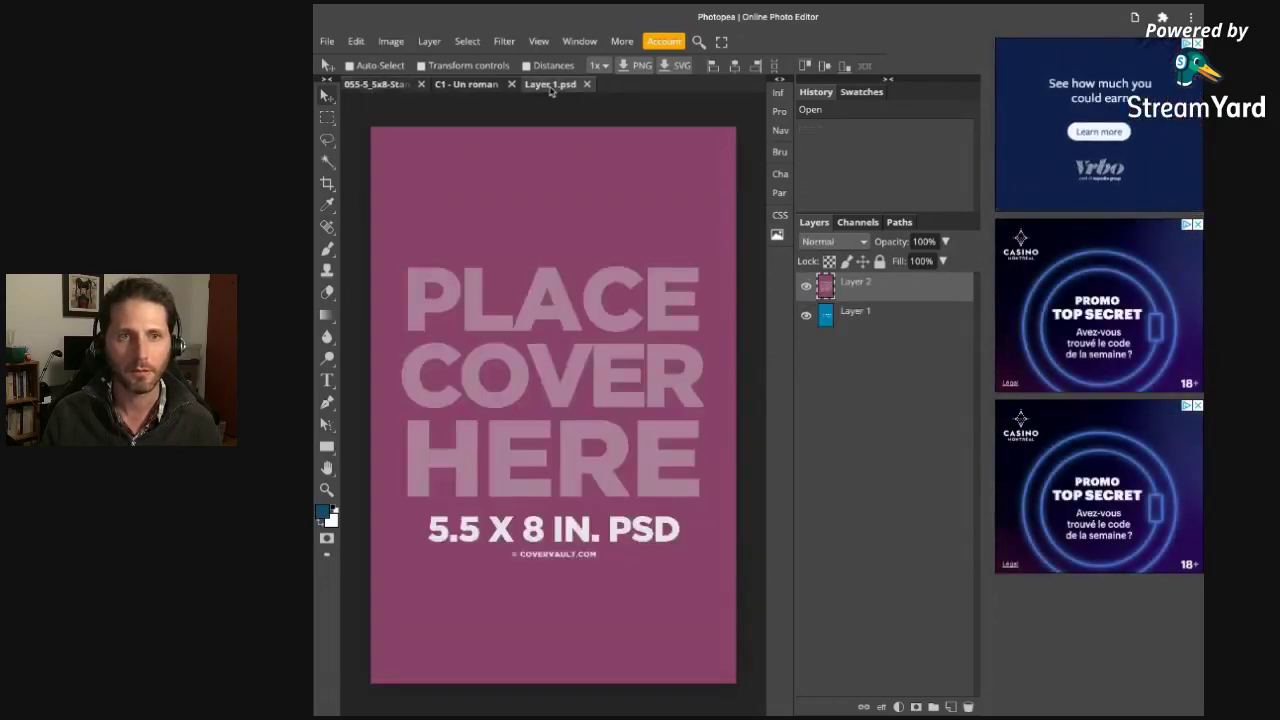
Paint a thick blue diagonal brush stroke across the placeholder cover, save the smart object and check the mockup.
{"action": "left_click", "coordinate": [328, 250]}
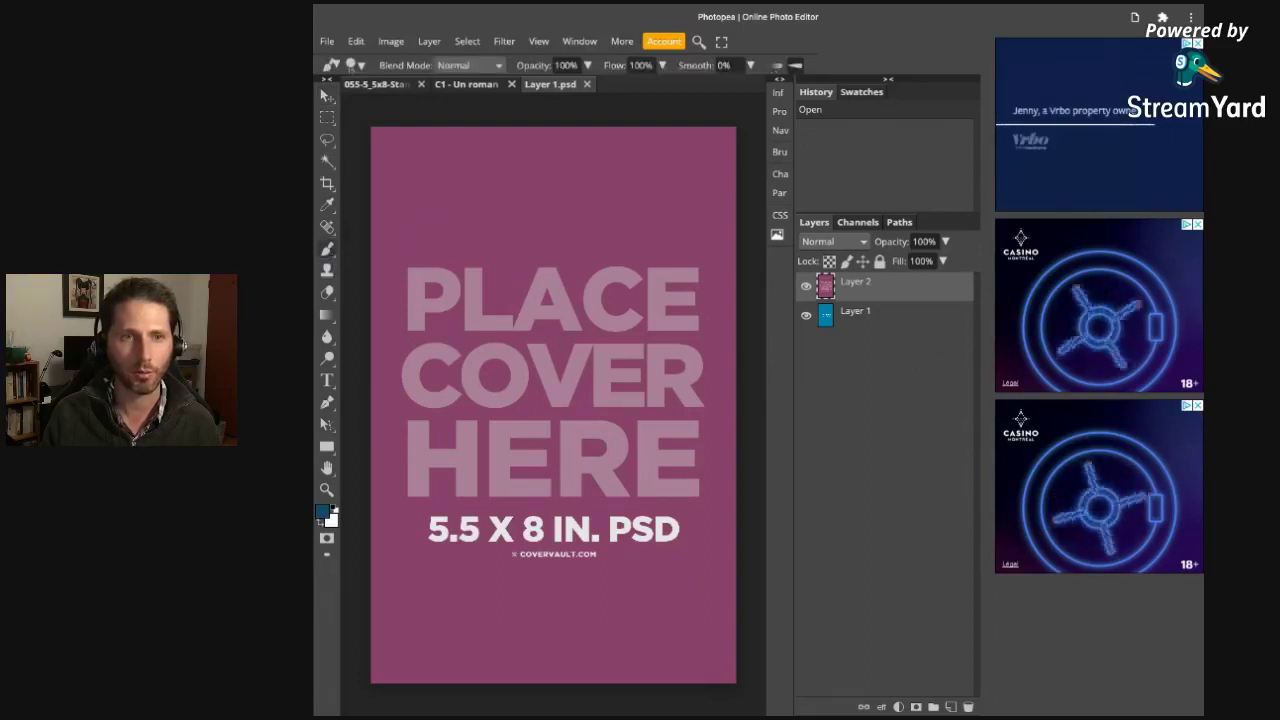
{"action": "left_click", "coordinate": [355, 65]}
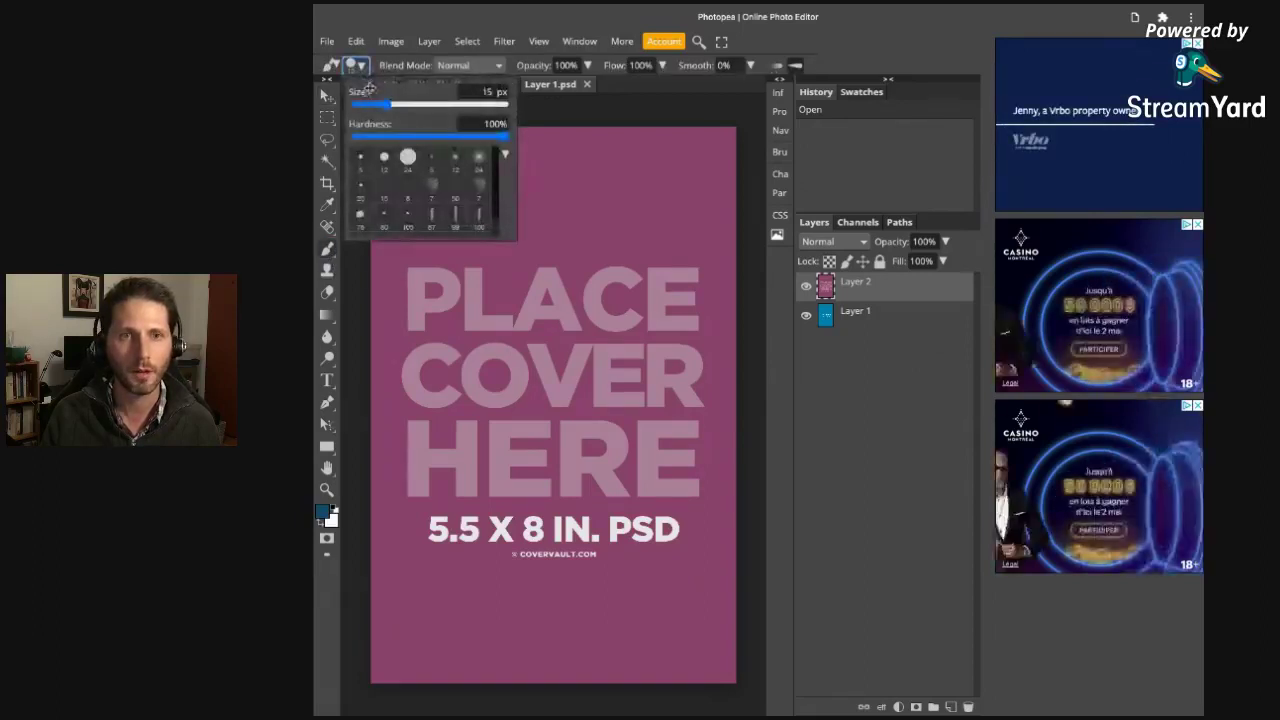
{"action": "left_click_drag", "start_coordinate": [368, 90], "coordinate": [425, 104]}
{"action": "left_click_drag", "start_coordinate": [648, 240], "coordinate": [426, 580]}
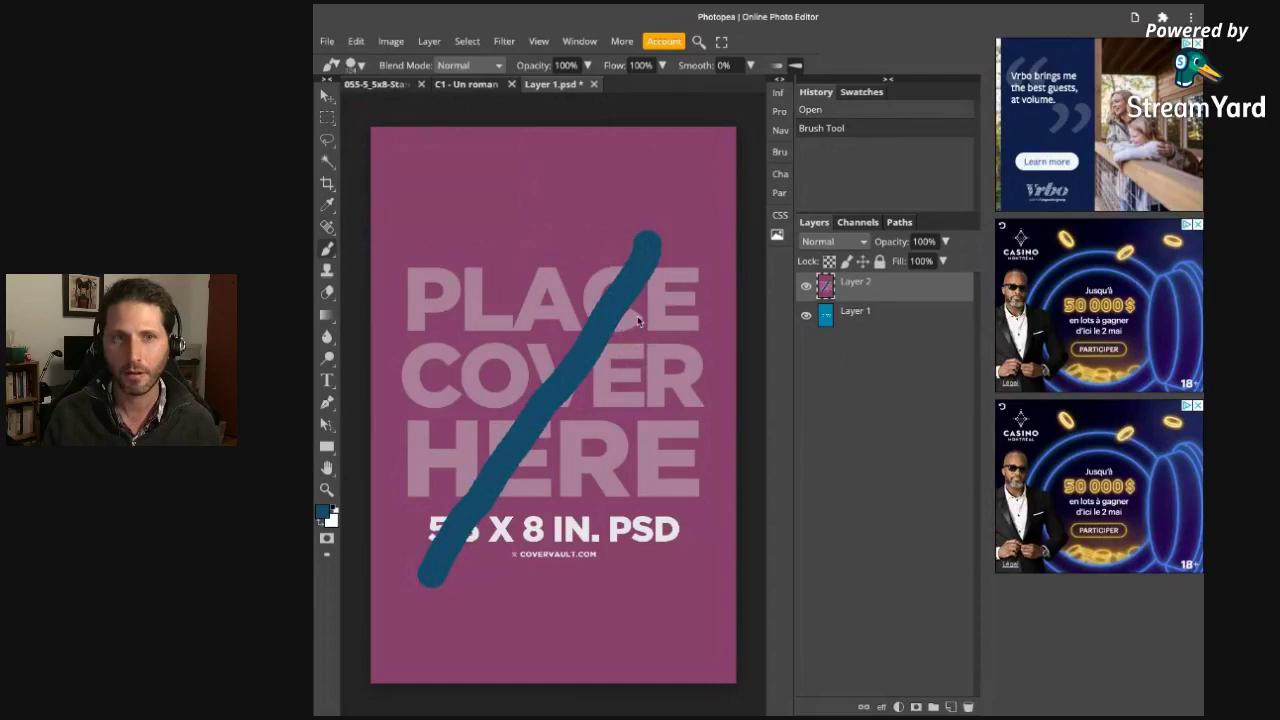
{"action": "key", "text": "ctrl+s"}
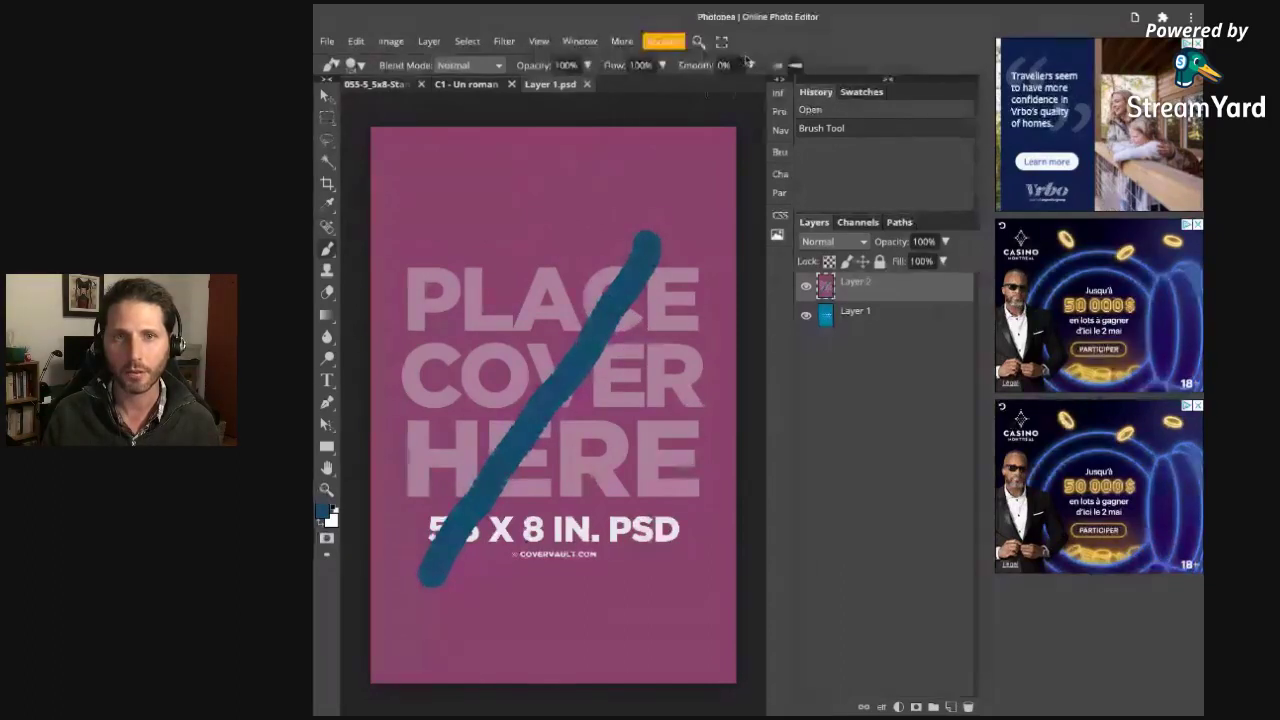
{"action": "left_click", "coordinate": [374, 84]}
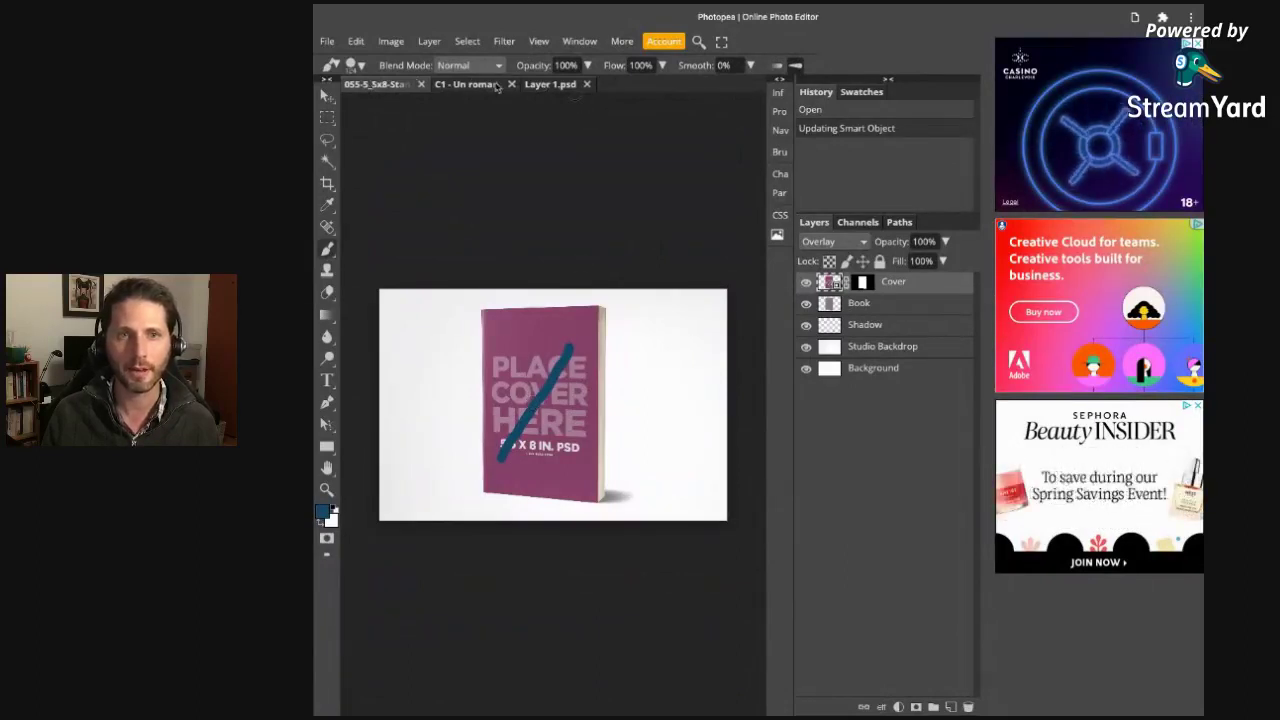
Paint a second blue stroke crossing the first to form an X, save the smart object and view the updated mockup.
{"action": "left_click", "coordinate": [536, 85]}
{"action": "mouse_move", "coordinate": [475, 212]}
{"action": "left_mouse_down"}
{"action": "mouse_move", "coordinate": [542, 342]}
{"action": "mouse_move", "coordinate": [580, 488]}
{"action": "left_mouse_up"}
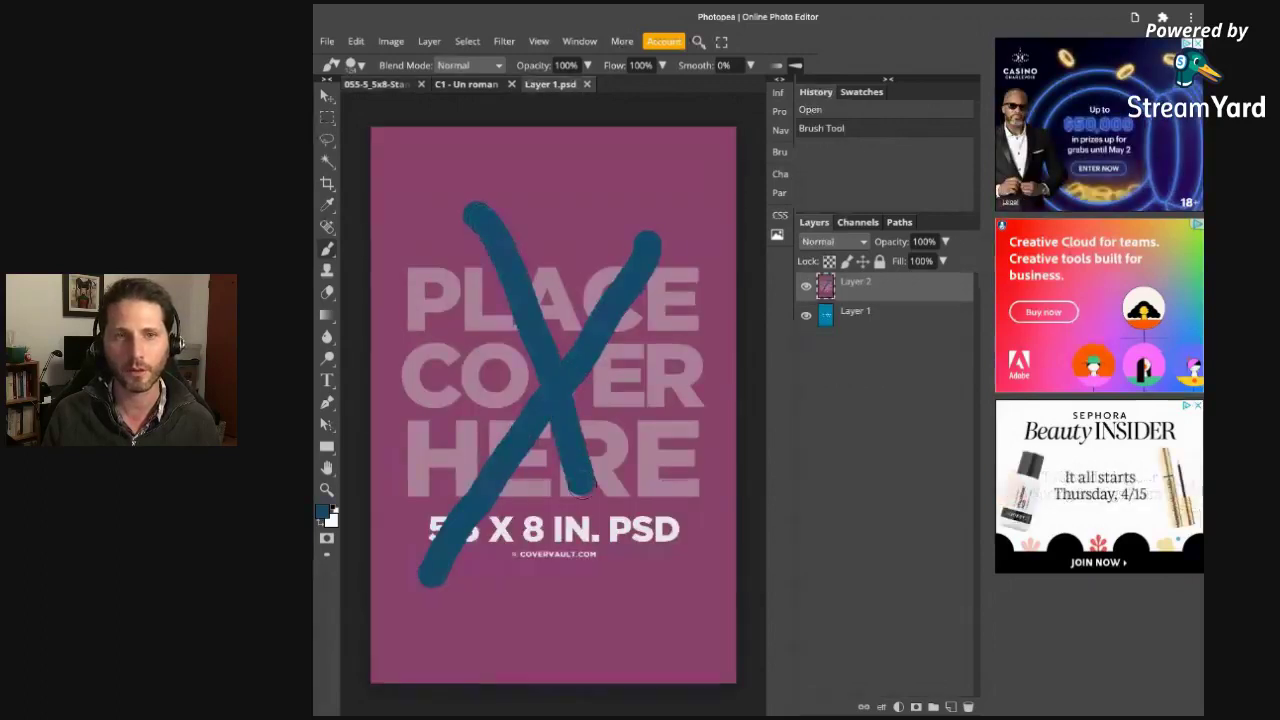
{"action": "left_click", "coordinate": [381, 85]}
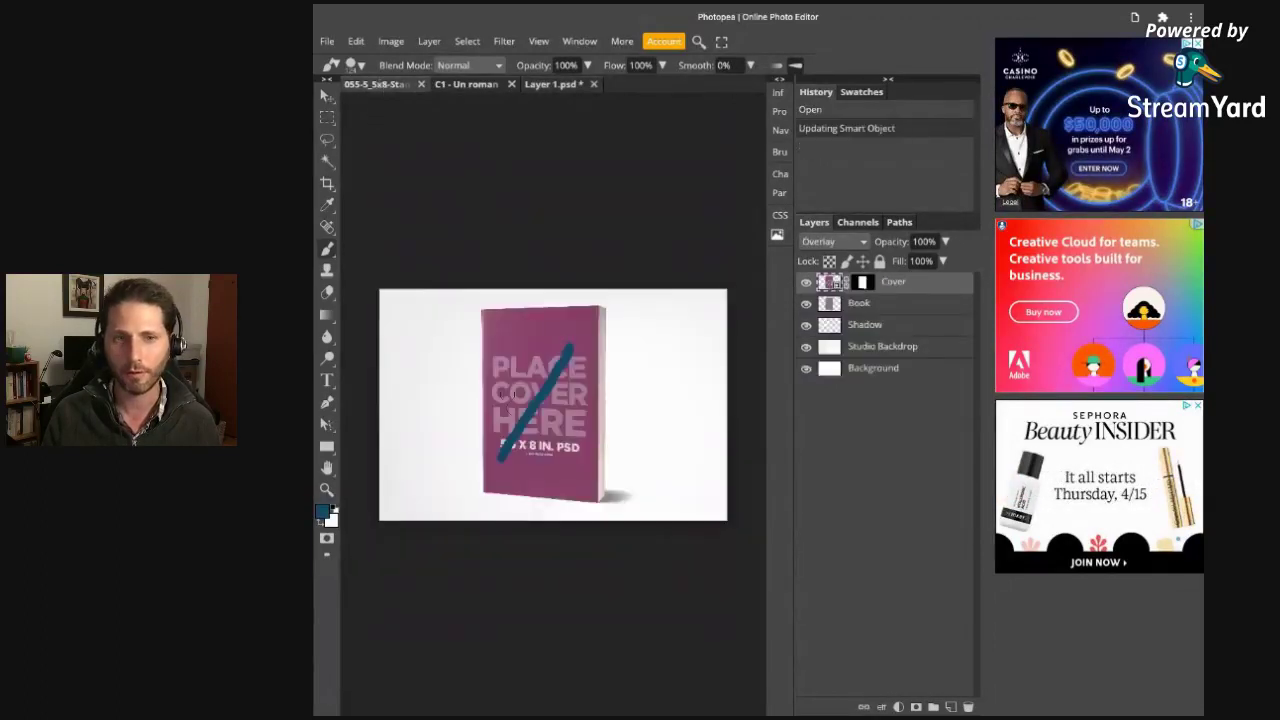
{"action": "left_click", "coordinate": [548, 85]}
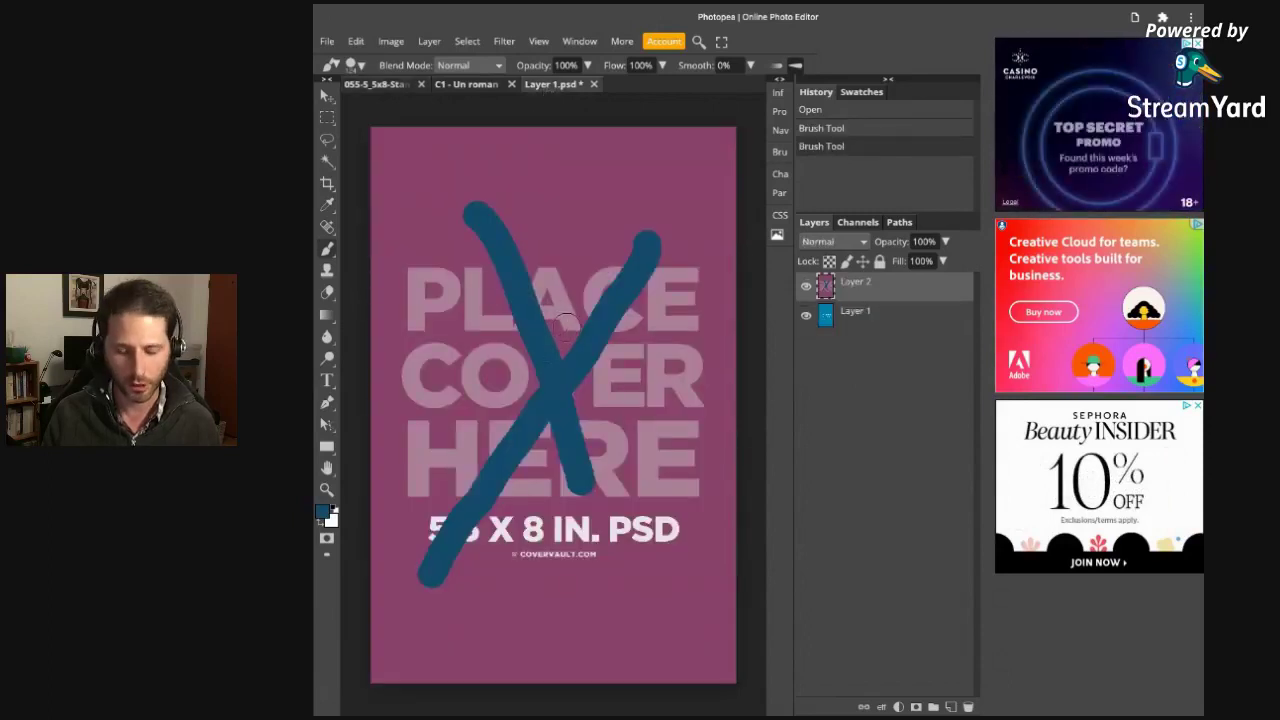
{"action": "key", "text": "ctrl+s"}
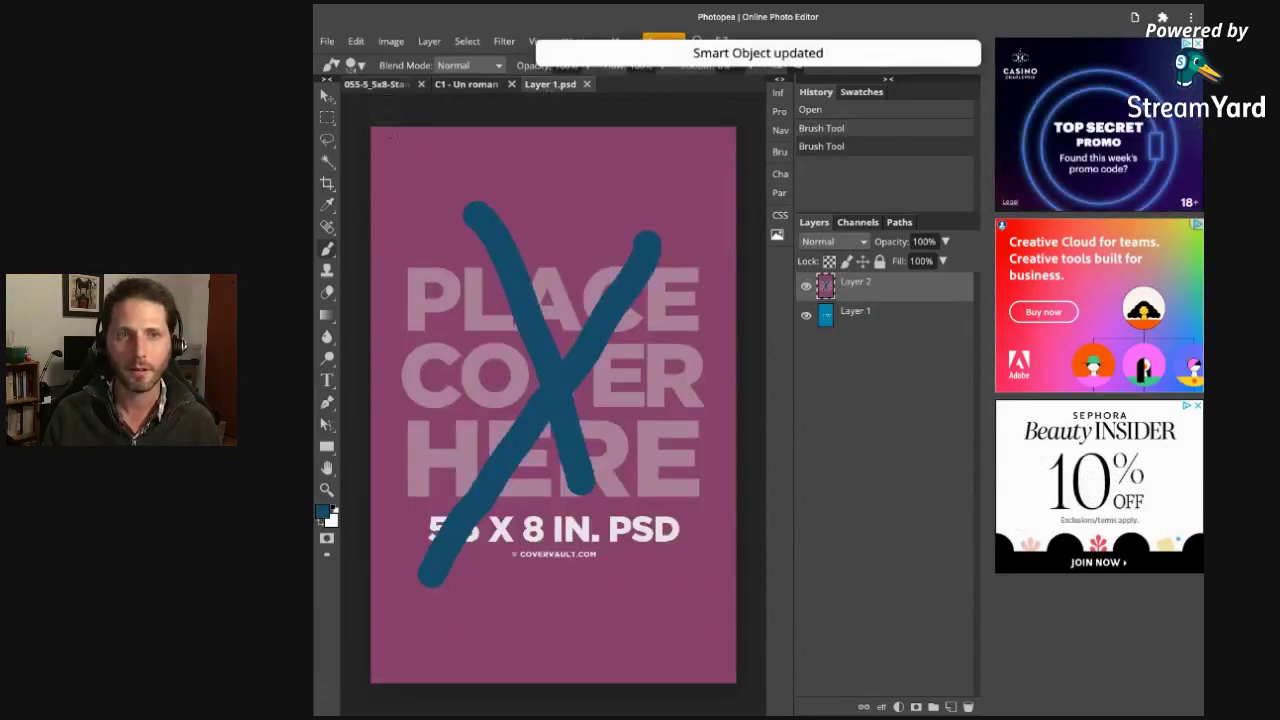
{"action": "left_click", "coordinate": [380, 84]}
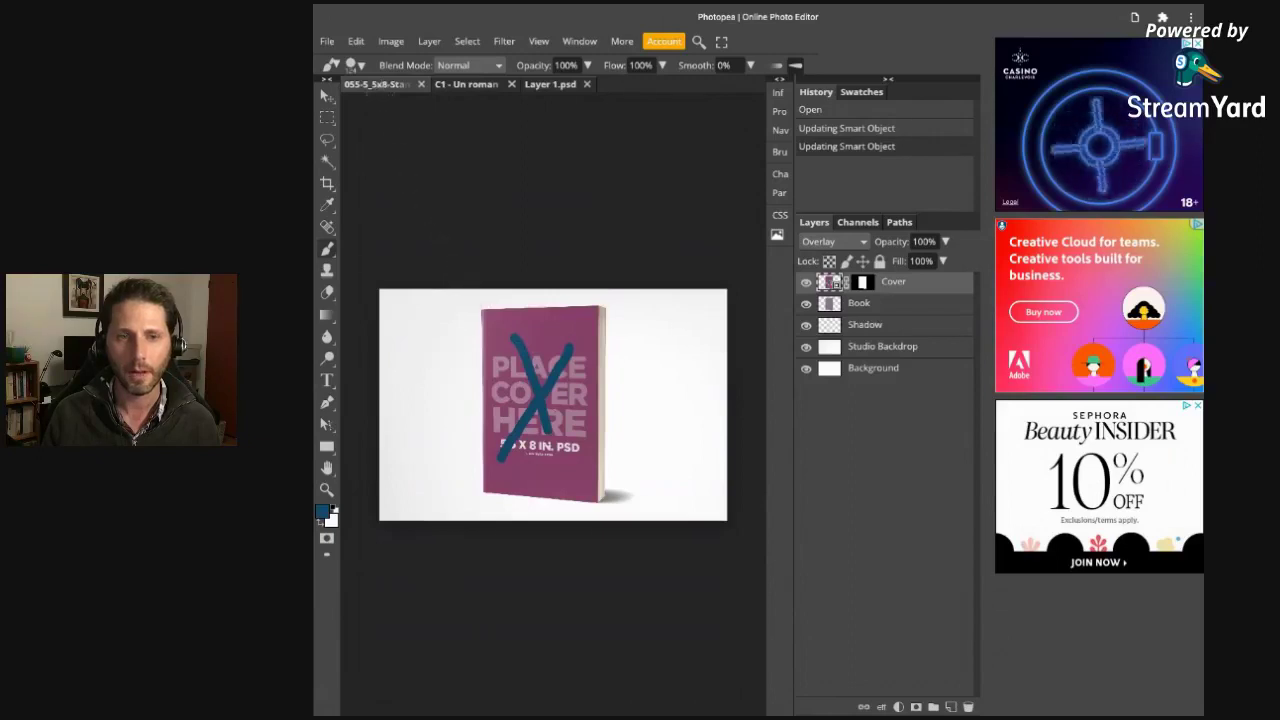
Select the entire book cover image in the "C1 - Un roman" document and copy it.
{"action": "left_click", "coordinate": [467, 85]}
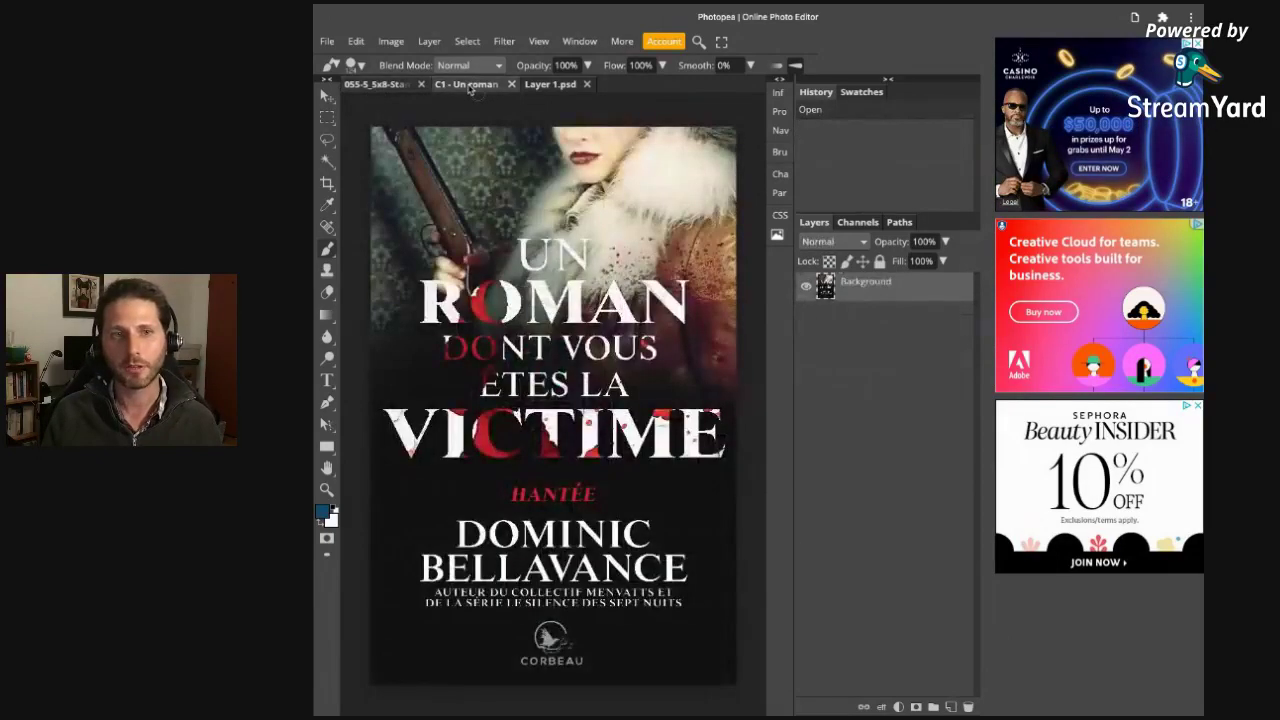
{"action": "left_click", "coordinate": [540, 85]}
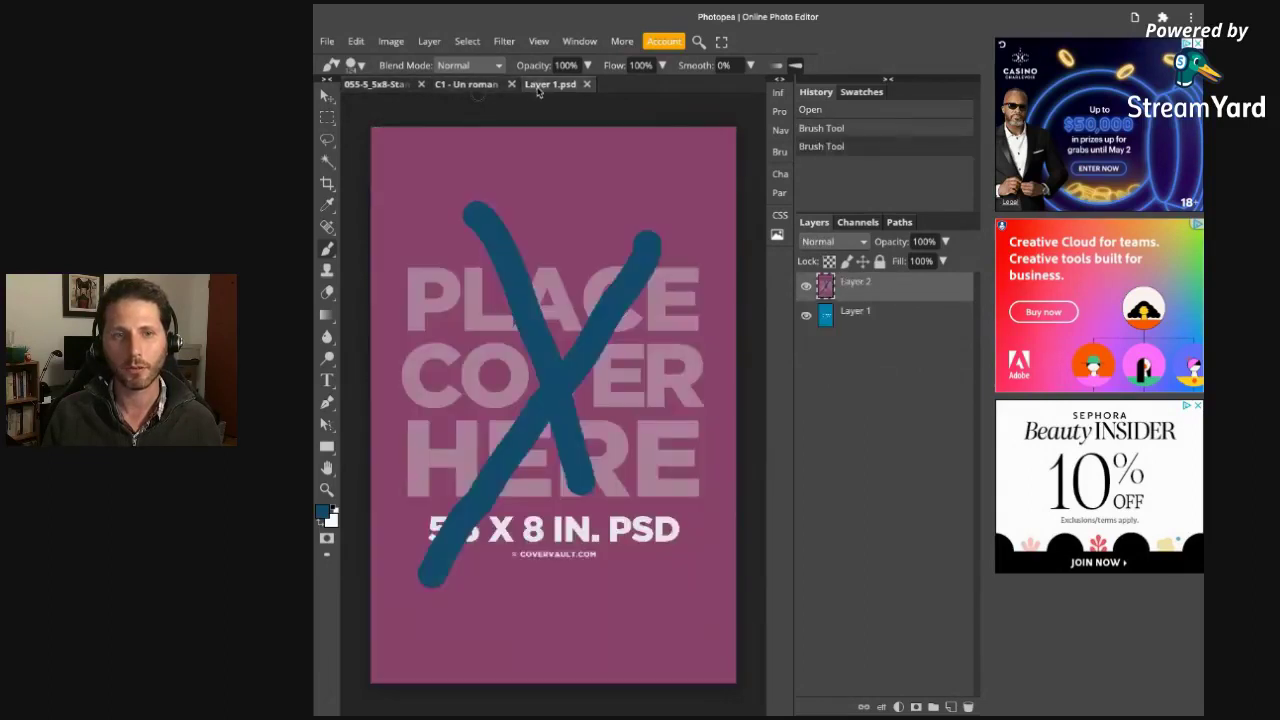
{"action": "left_click", "coordinate": [487, 87]}
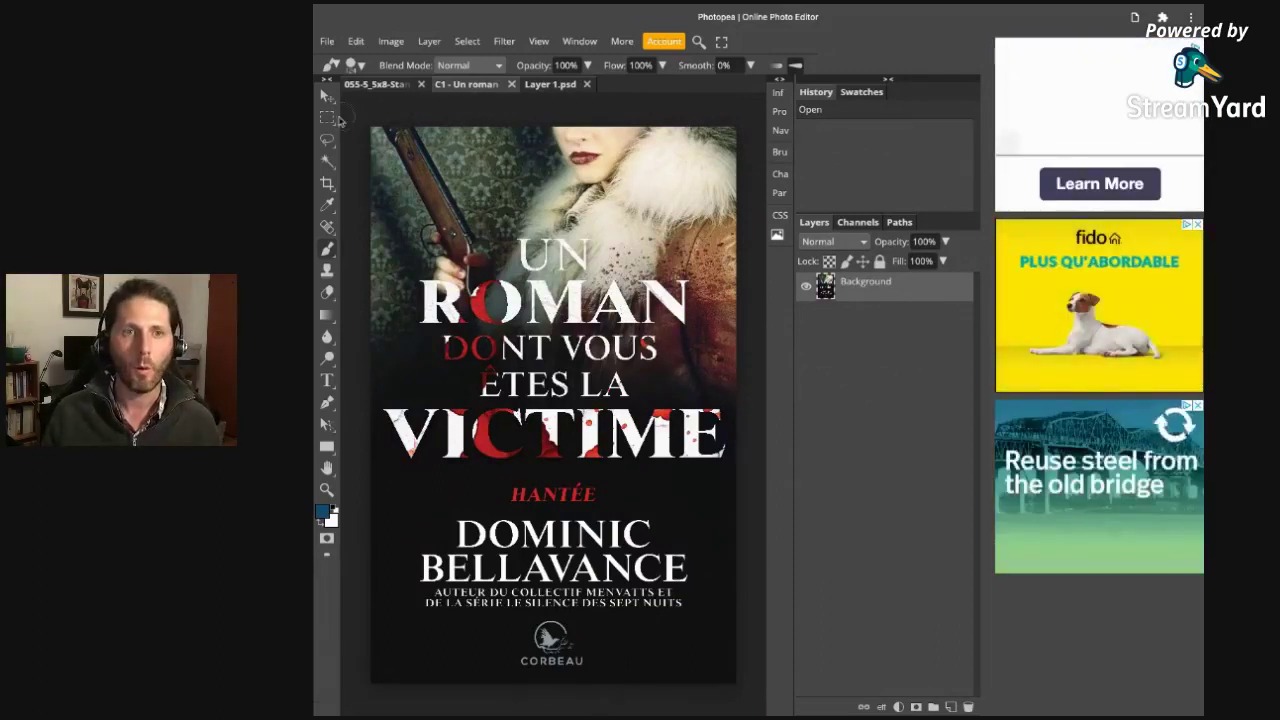
{"action": "left_click", "coordinate": [330, 118]}
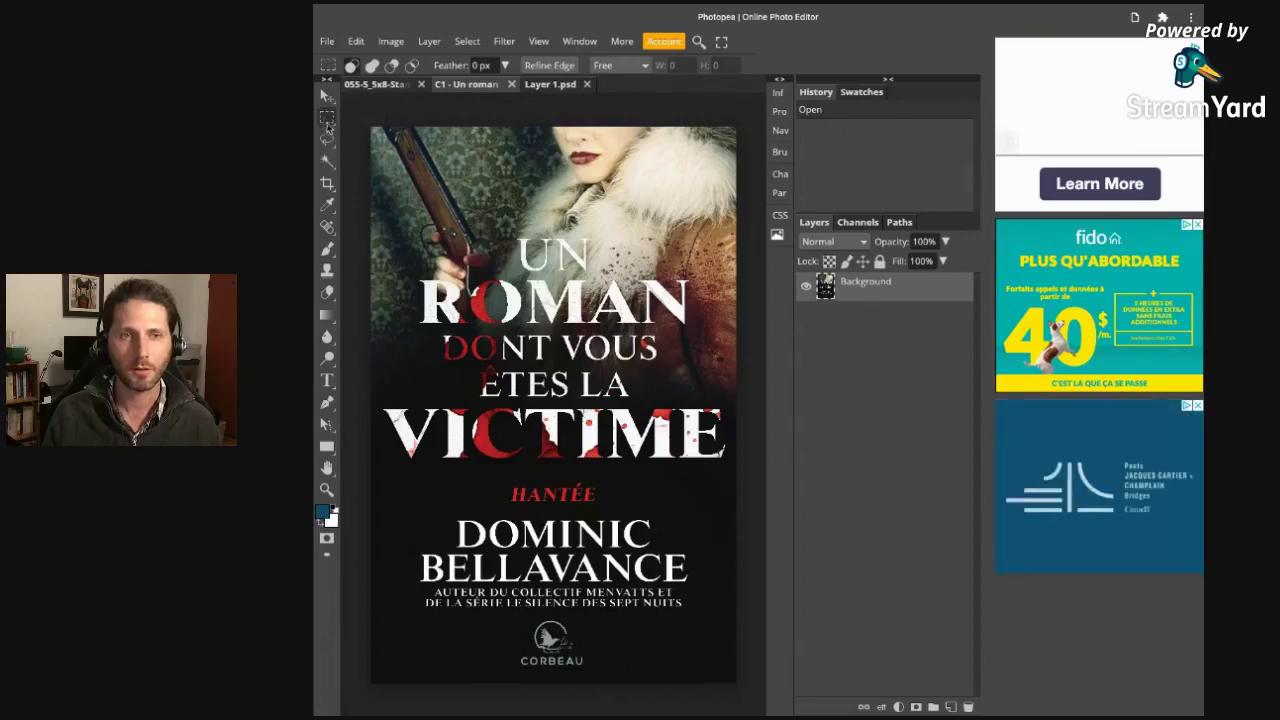
{"action": "left_click_drag", "start_coordinate": [378, 137], "coordinate": [743, 697]}
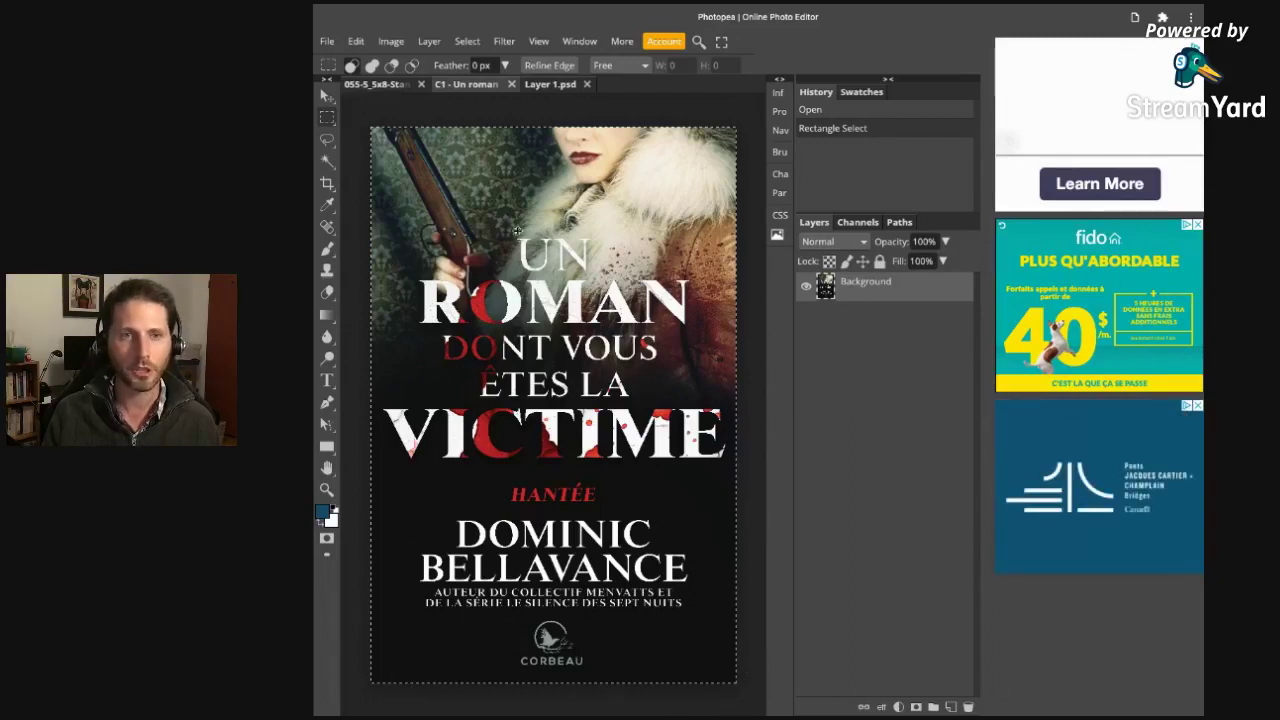
{"action": "left_click", "coordinate": [356, 42]}
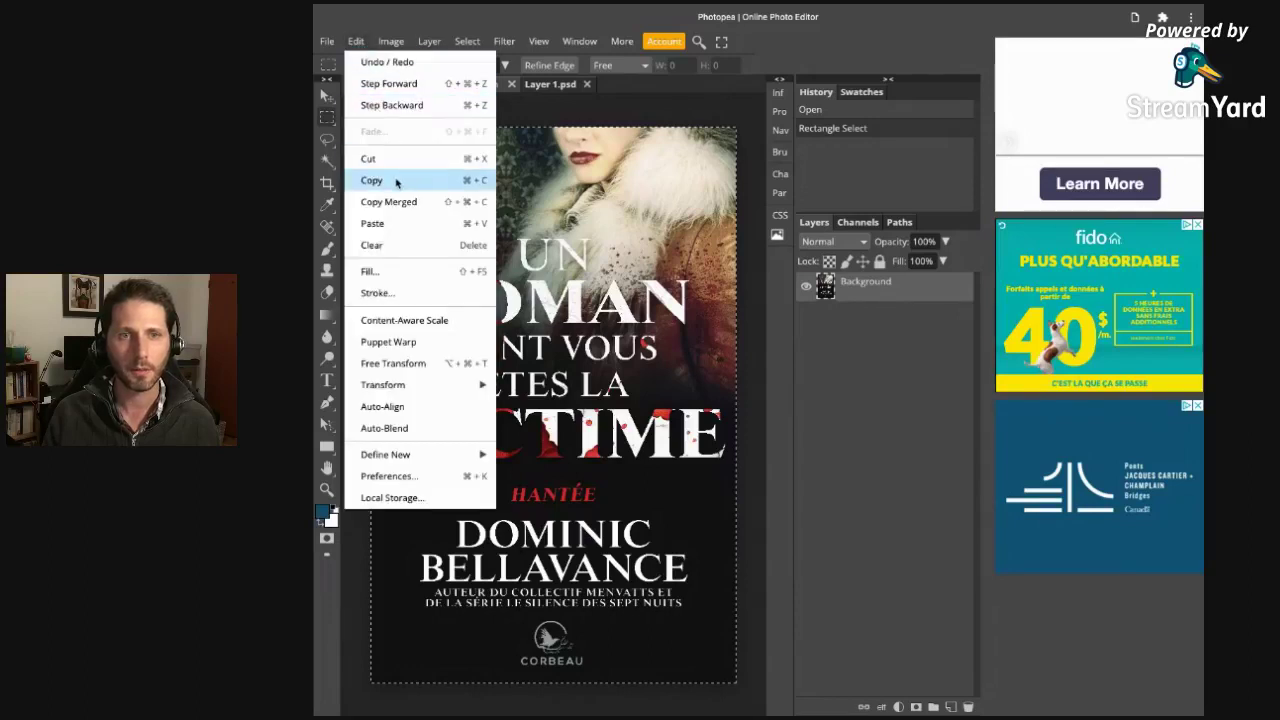
{"action": "left_click", "coordinate": [460, 182]}
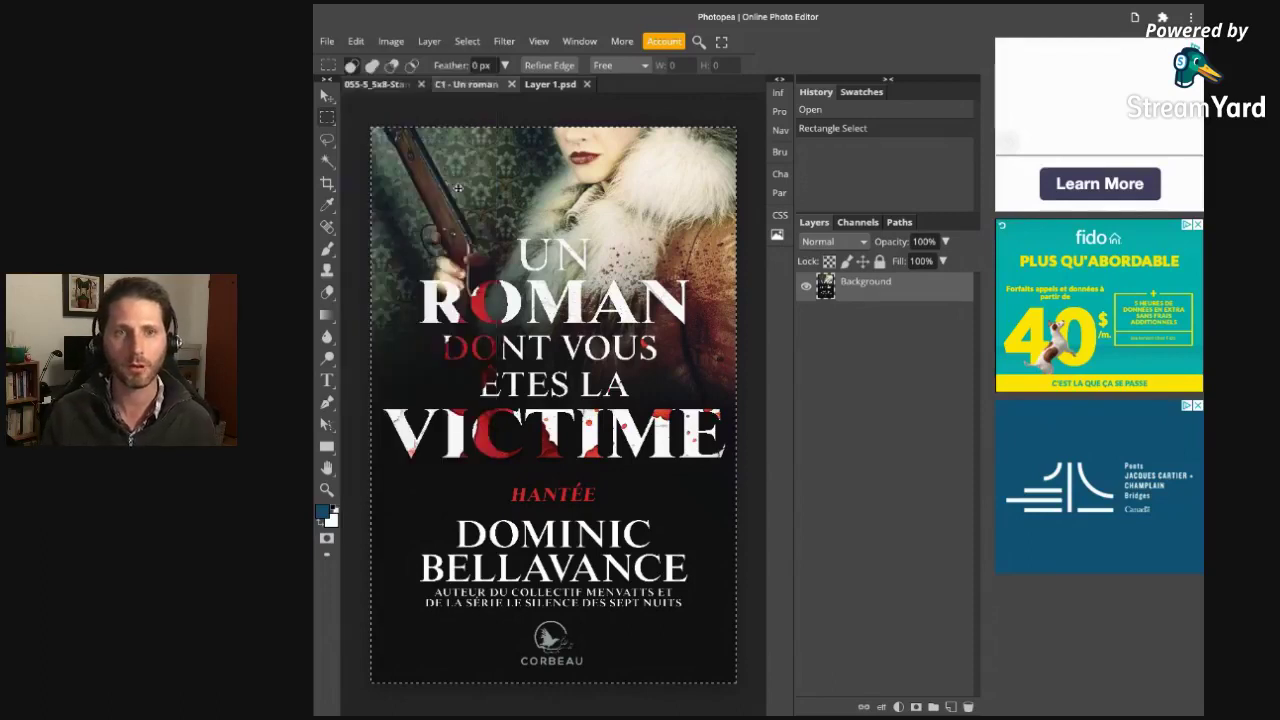
Paste the copied cover over the placeholder artwork in the smart object document Layer 1.psd.
{"action": "left_click", "coordinate": [553, 85]}
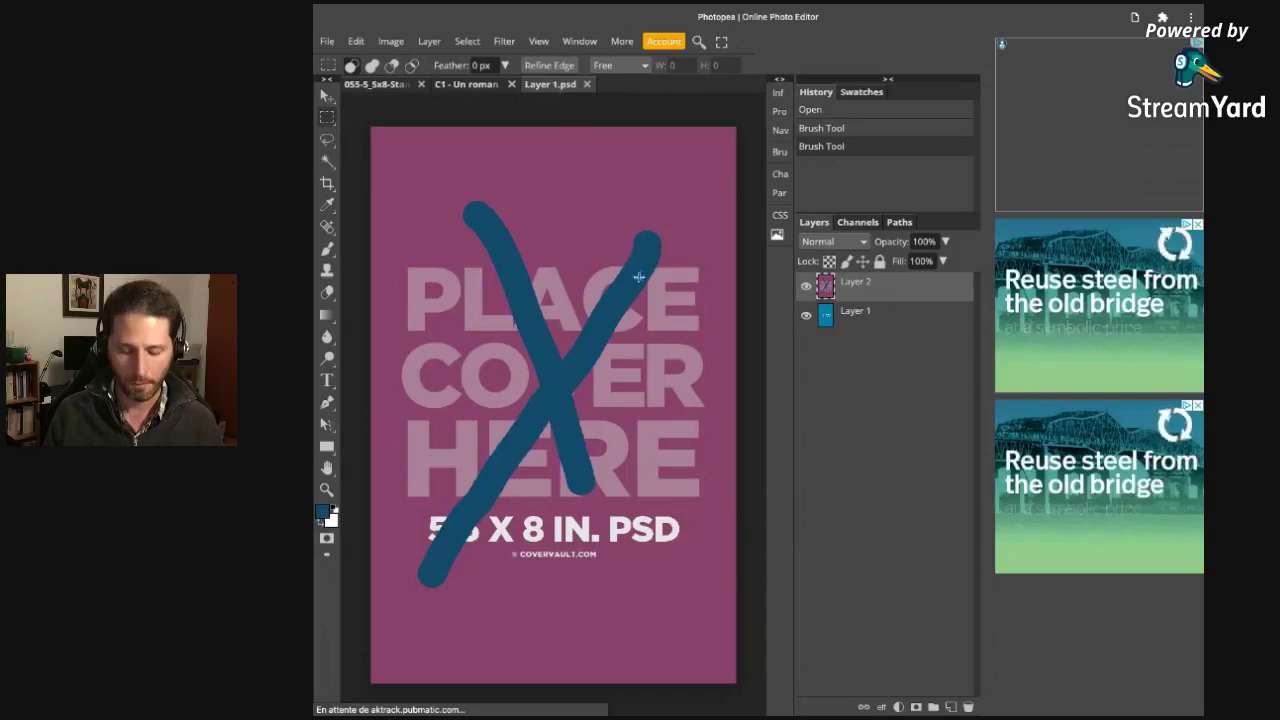
{"action": "left_click", "coordinate": [356, 42]}
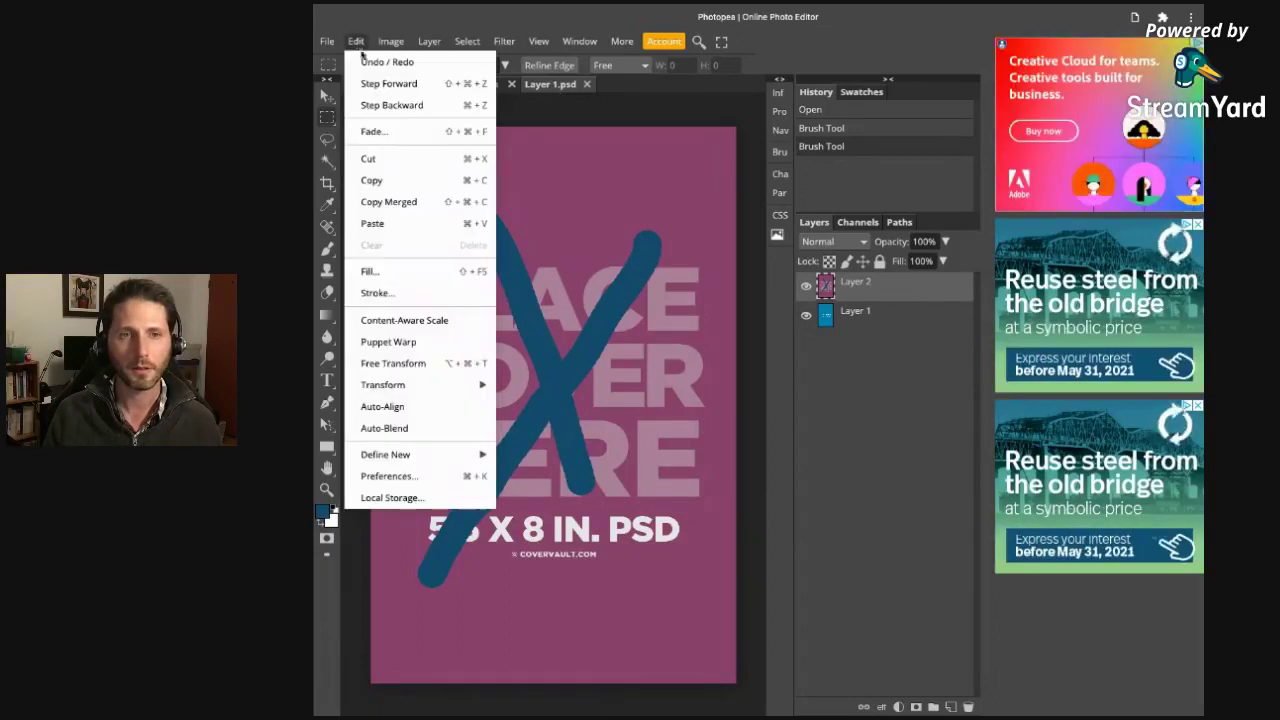
{"action": "left_click", "coordinate": [398, 228]}
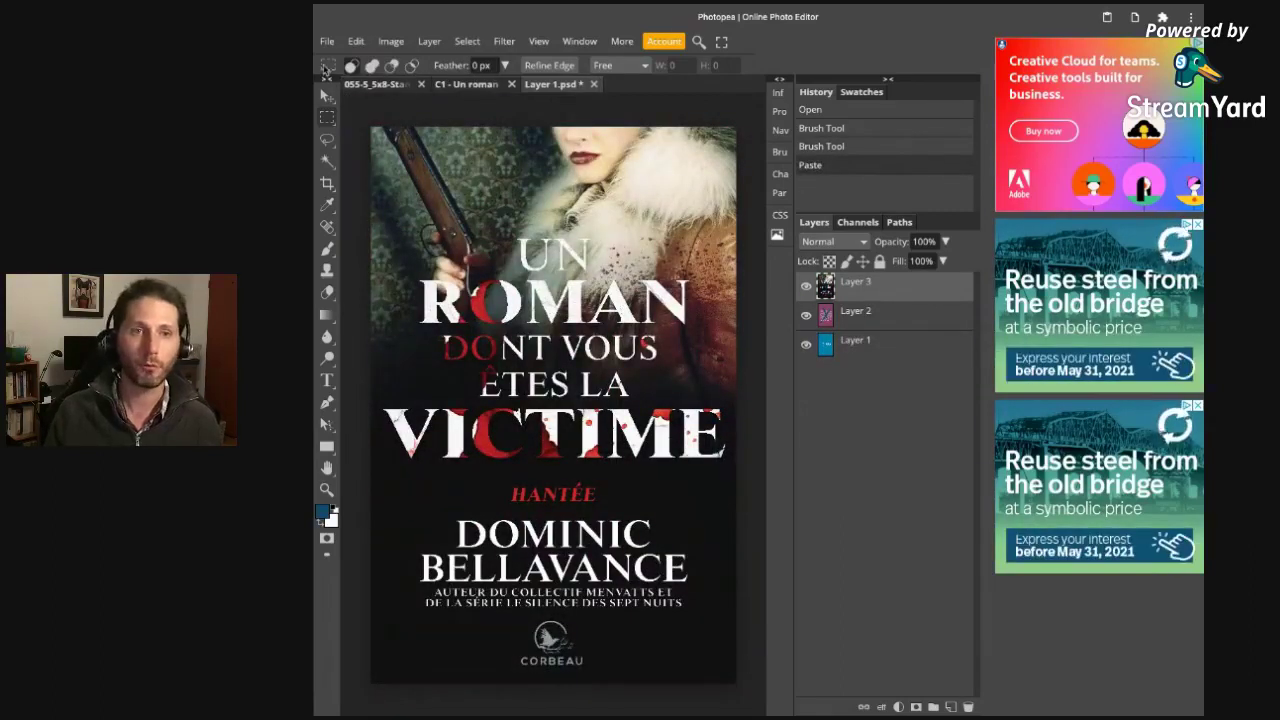
{"action": "left_click", "coordinate": [326, 95]}
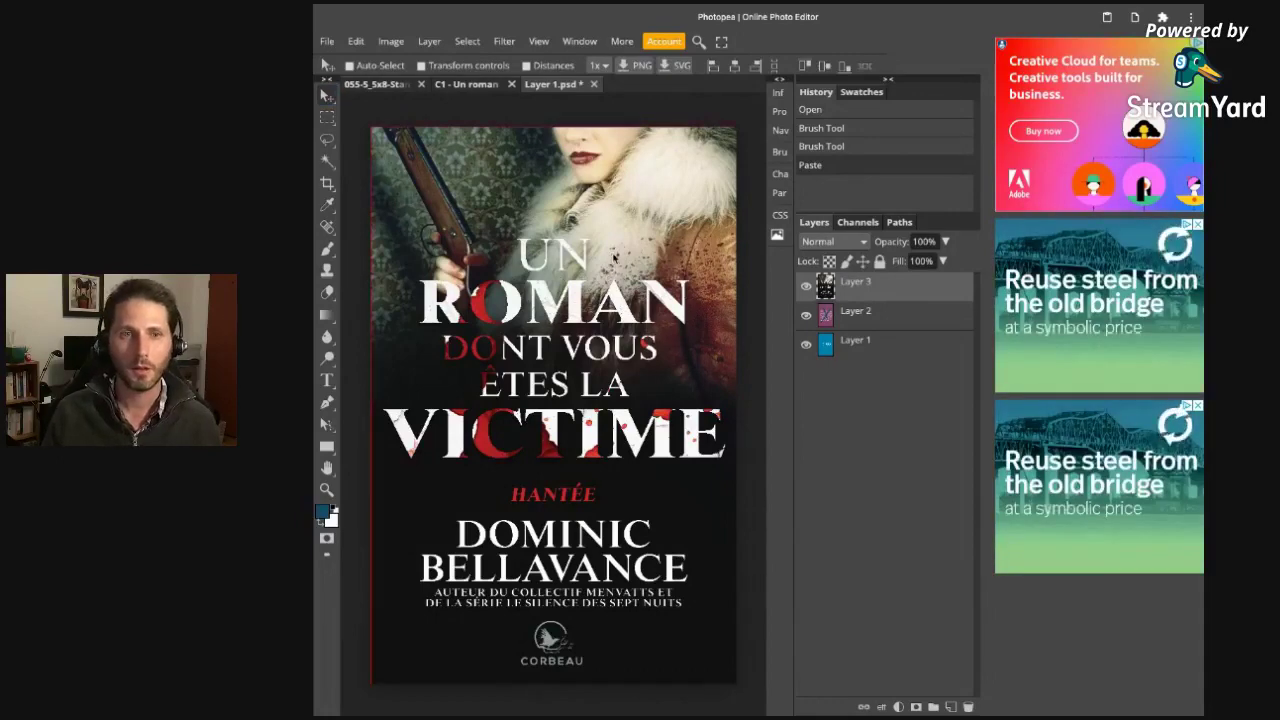
{"action": "mouse_move", "coordinate": [614, 258]}
{"action": "left_mouse_down"}
{"action": "mouse_move", "coordinate": [619, 238]}
{"action": "mouse_move", "coordinate": [612, 264]}
{"action": "mouse_move", "coordinate": [610, 253]}
{"action": "left_mouse_up"}
{"action": "key", "text": "ctrl+z"}
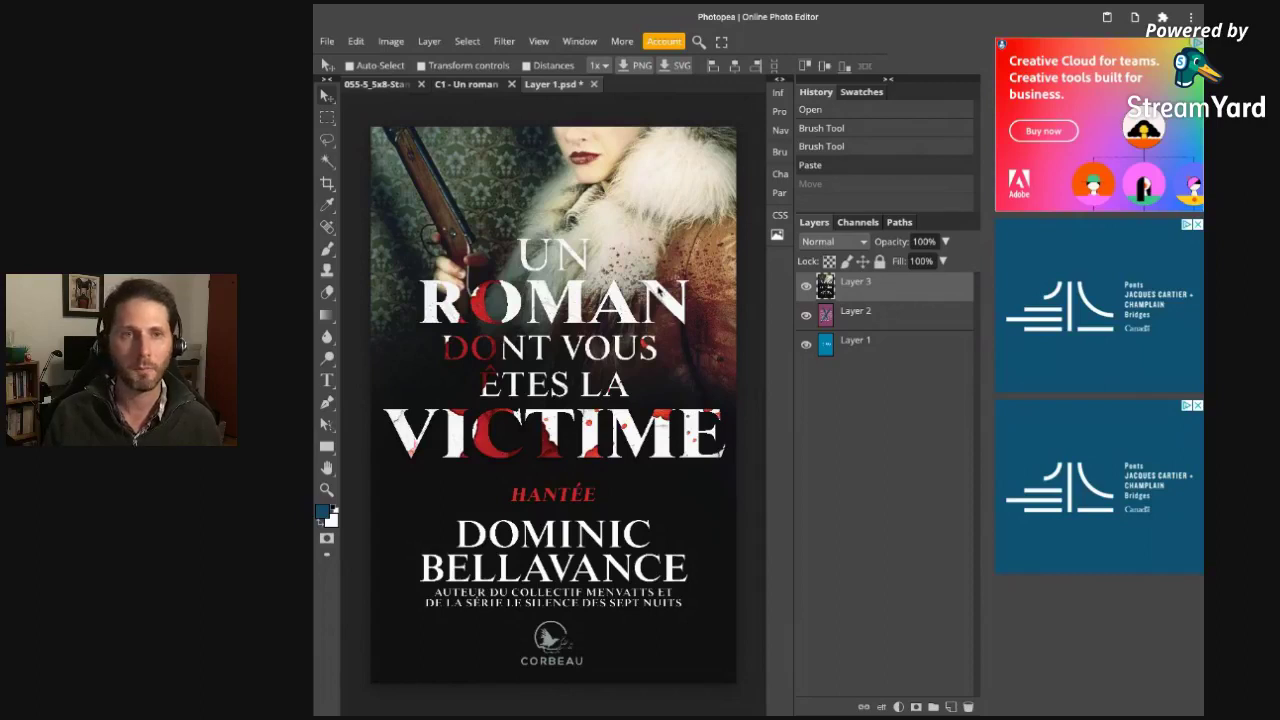
Save the smart object with the pasted cover and view the updated book mockup.
{"action": "key", "text": "ctrl+s"}
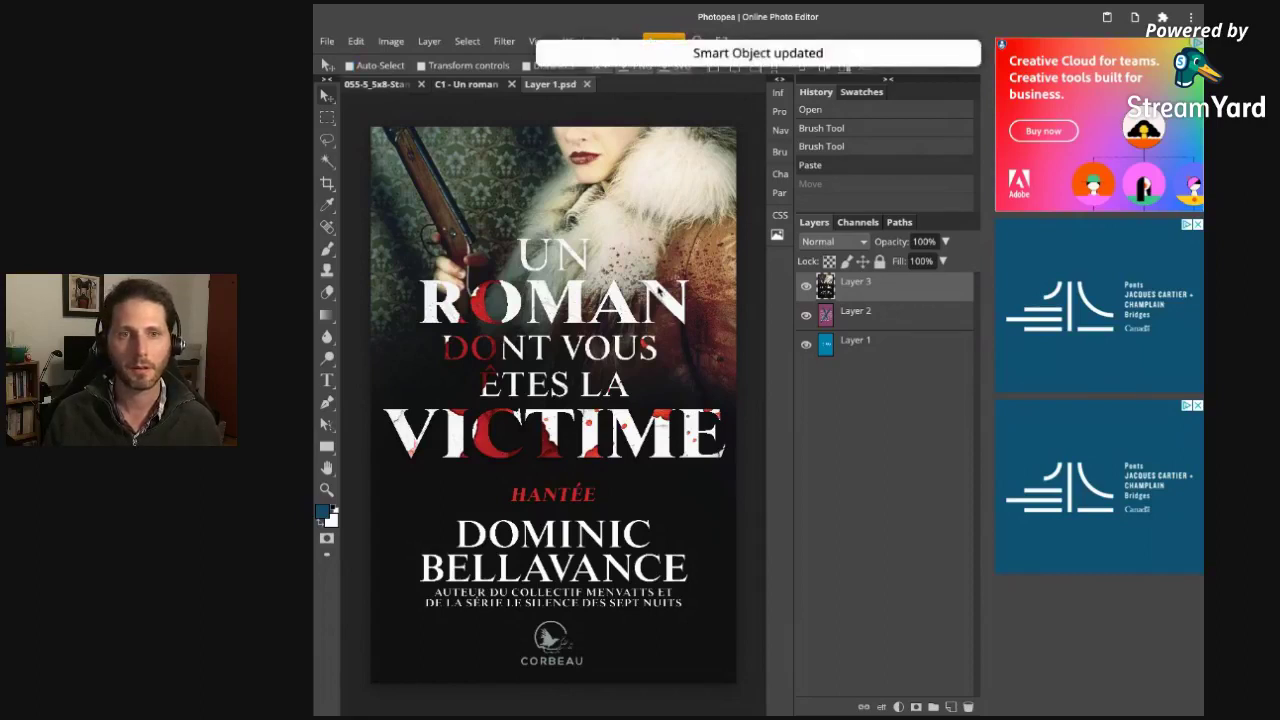
{"action": "left_click", "coordinate": [392, 86]}
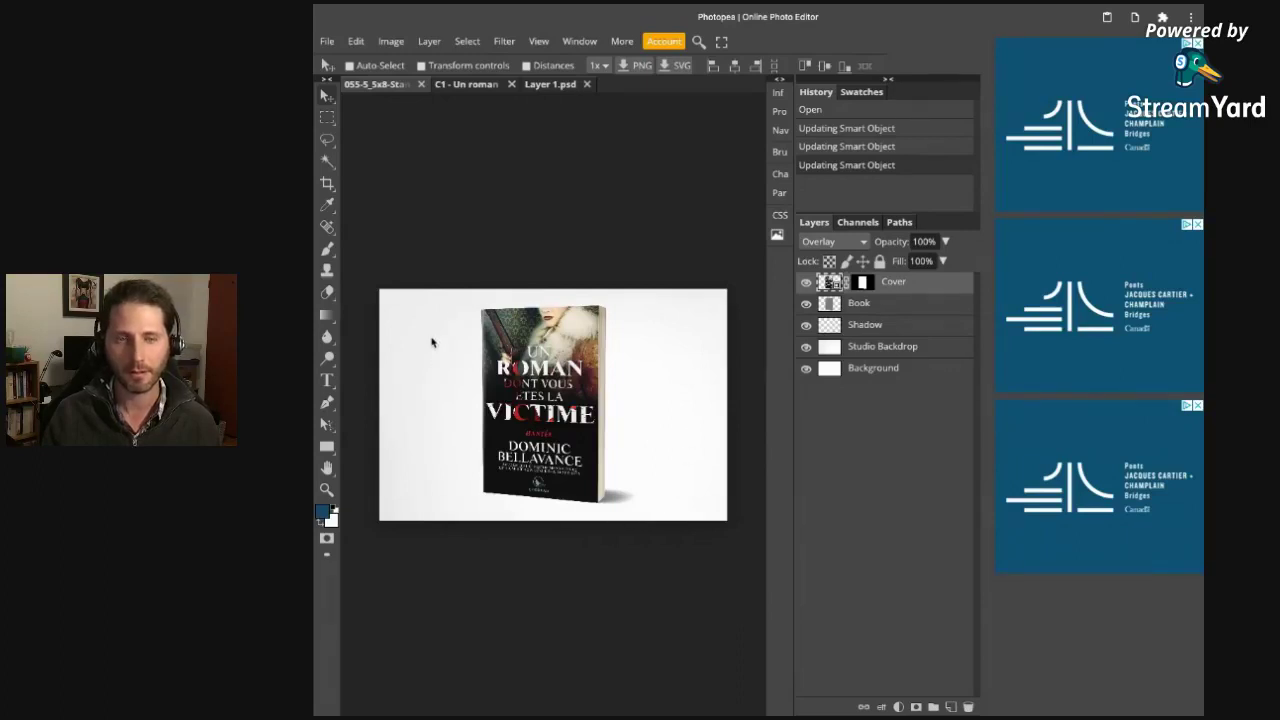
{"action": "left_click", "coordinate": [327, 117]}
{"action": "left_click_drag", "start_coordinate": [373, 255], "coordinate": [757, 578]}
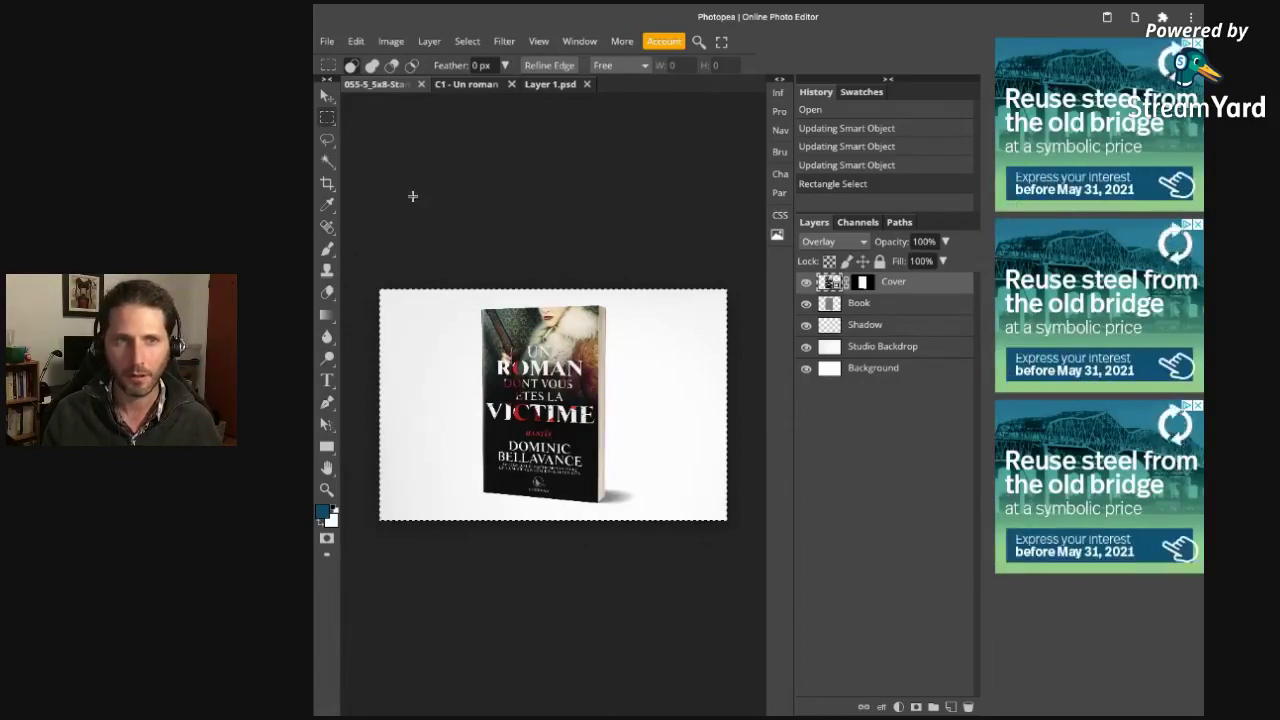
{"action": "left_click", "coordinate": [470, 267]}
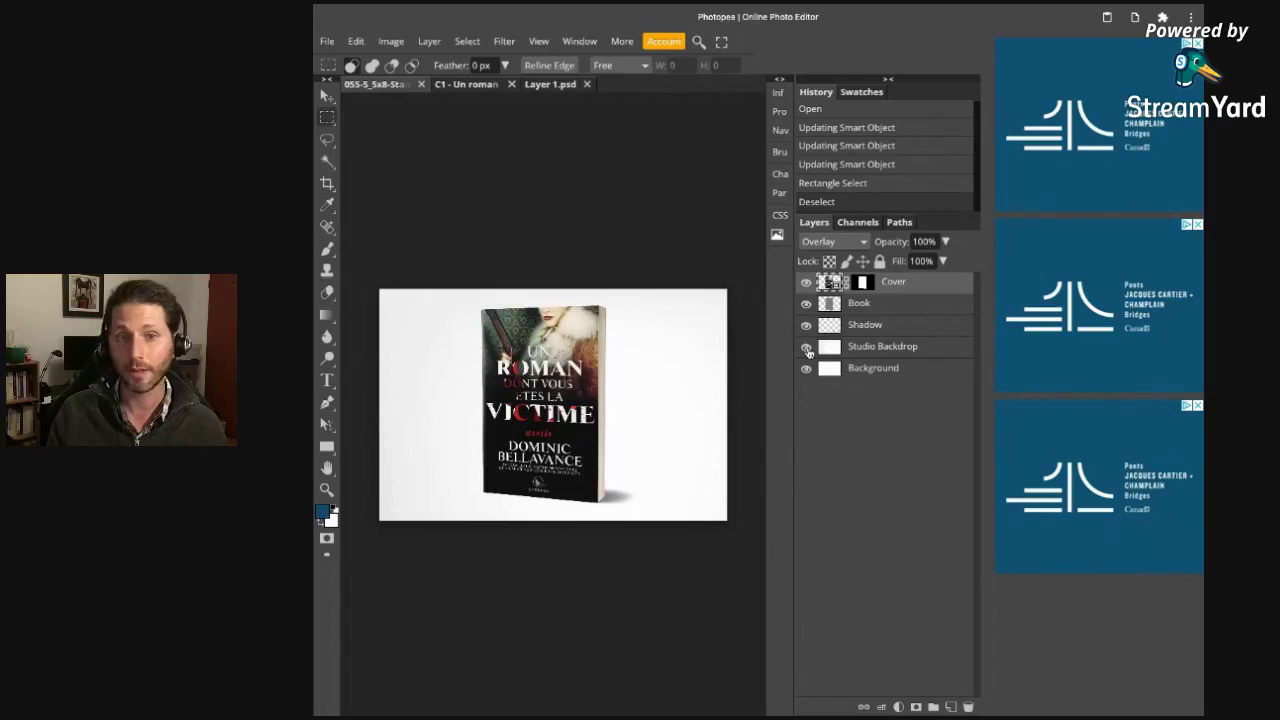
Toggle the Cover layer off and on, and hide the Studio Backdrop and Background layers of the mockup.
{"action": "left_click", "coordinate": [806, 283]}
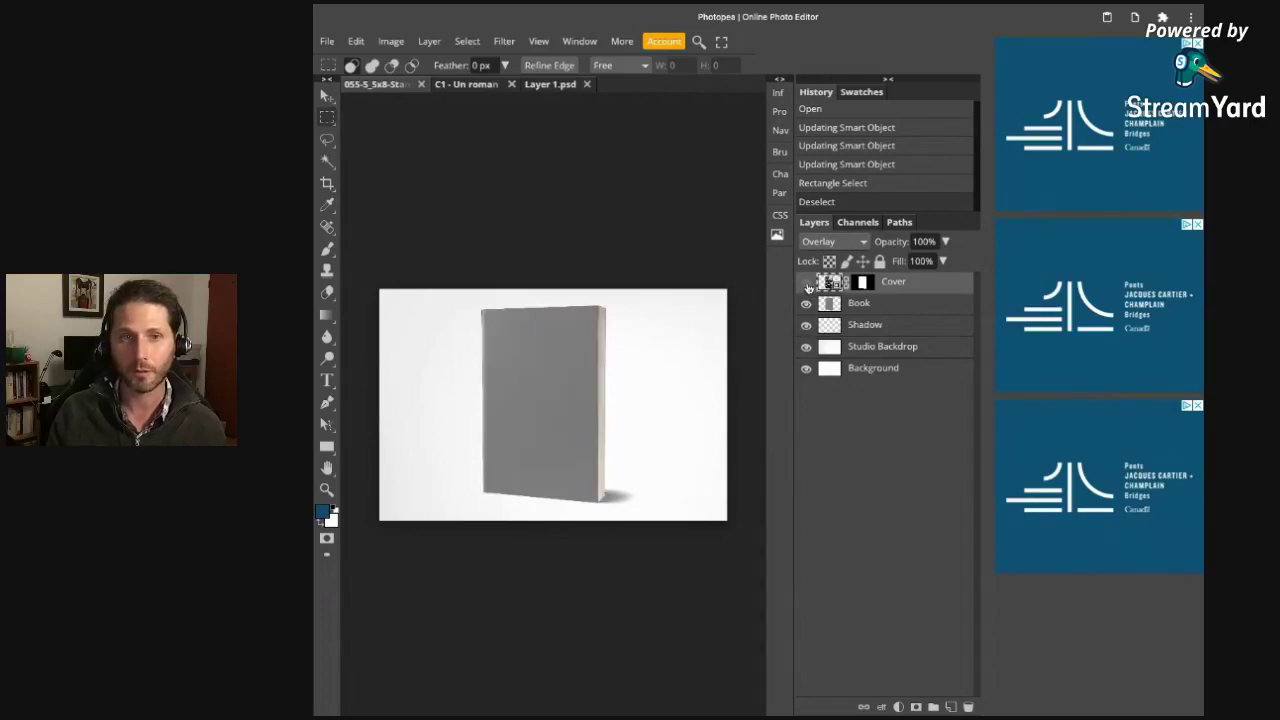
{"action": "left_click", "coordinate": [806, 283]}
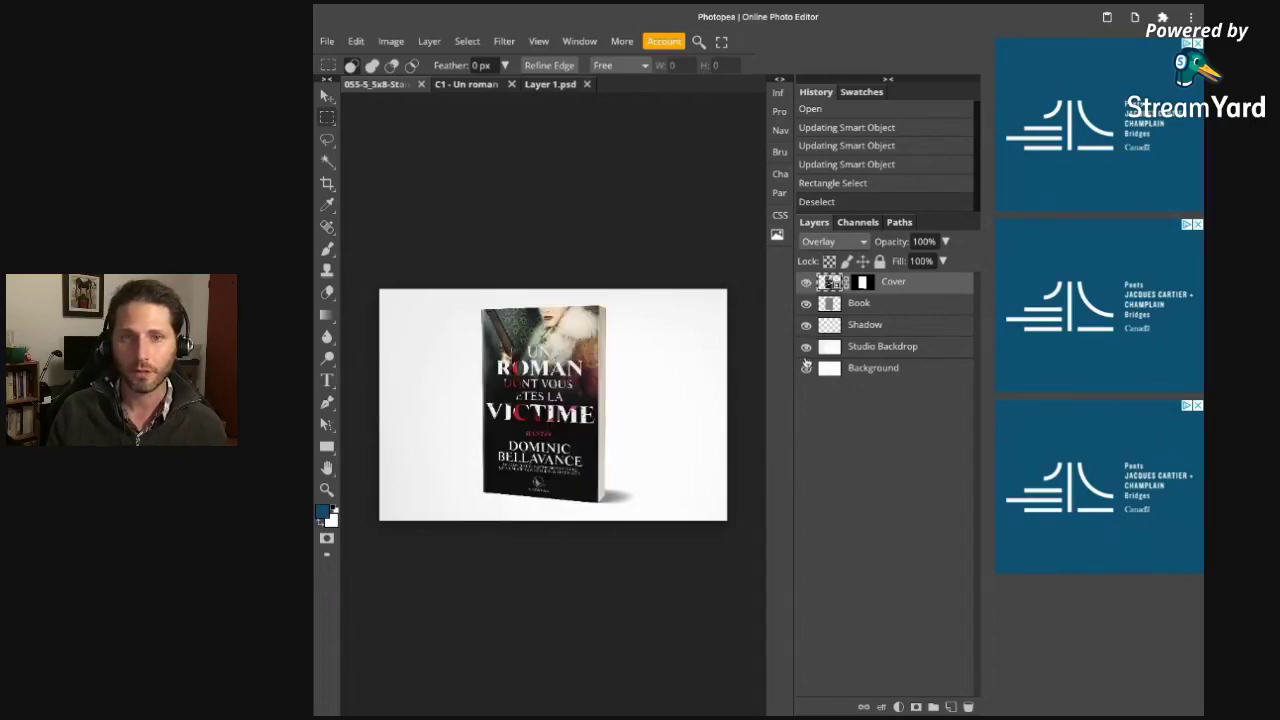
{"action": "left_click", "coordinate": [806, 347]}
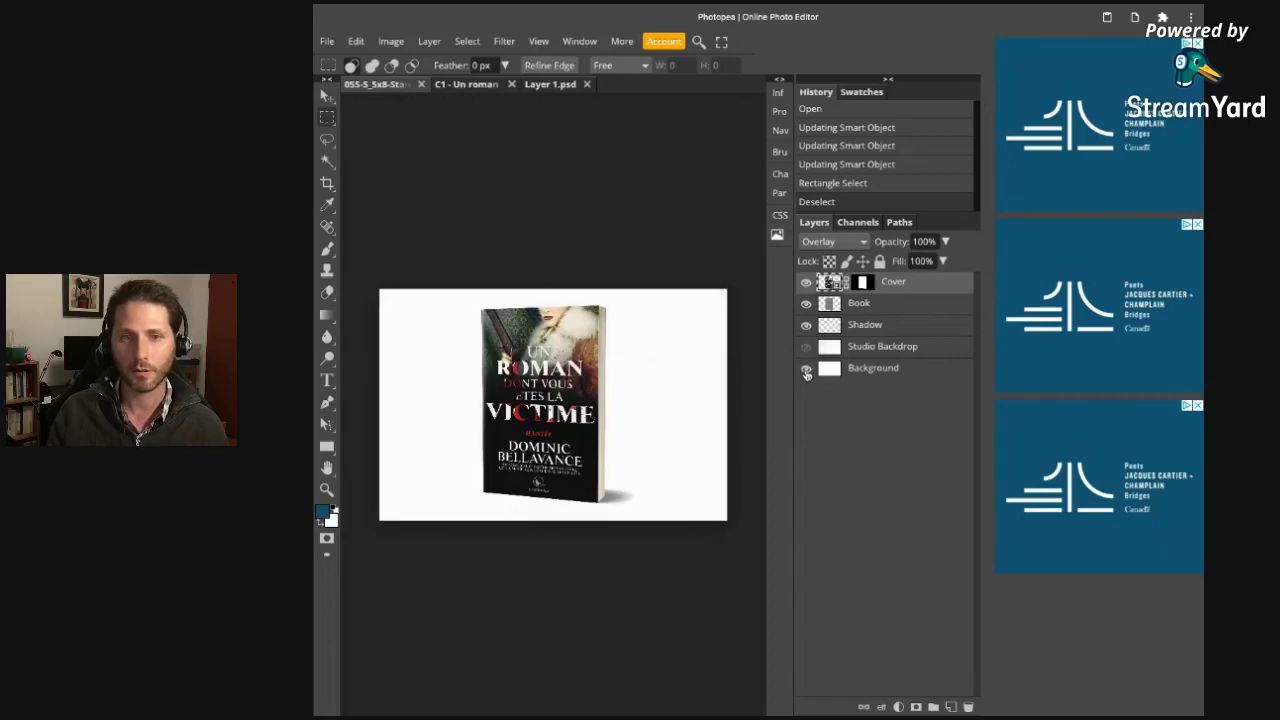
{"action": "left_click", "coordinate": [806, 369]}
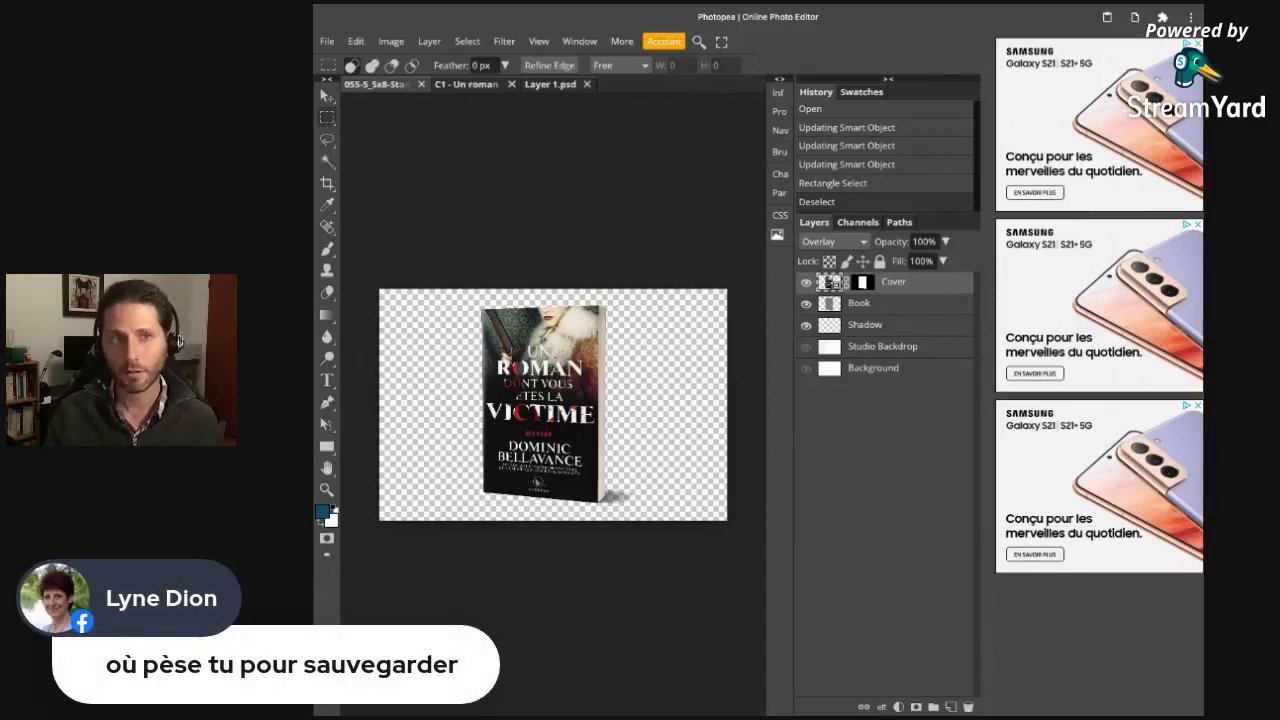
Export the mockup as a PNG at 3000 by 2000 px and 100% quality.
{"action": "left_click", "coordinate": [329, 42]}
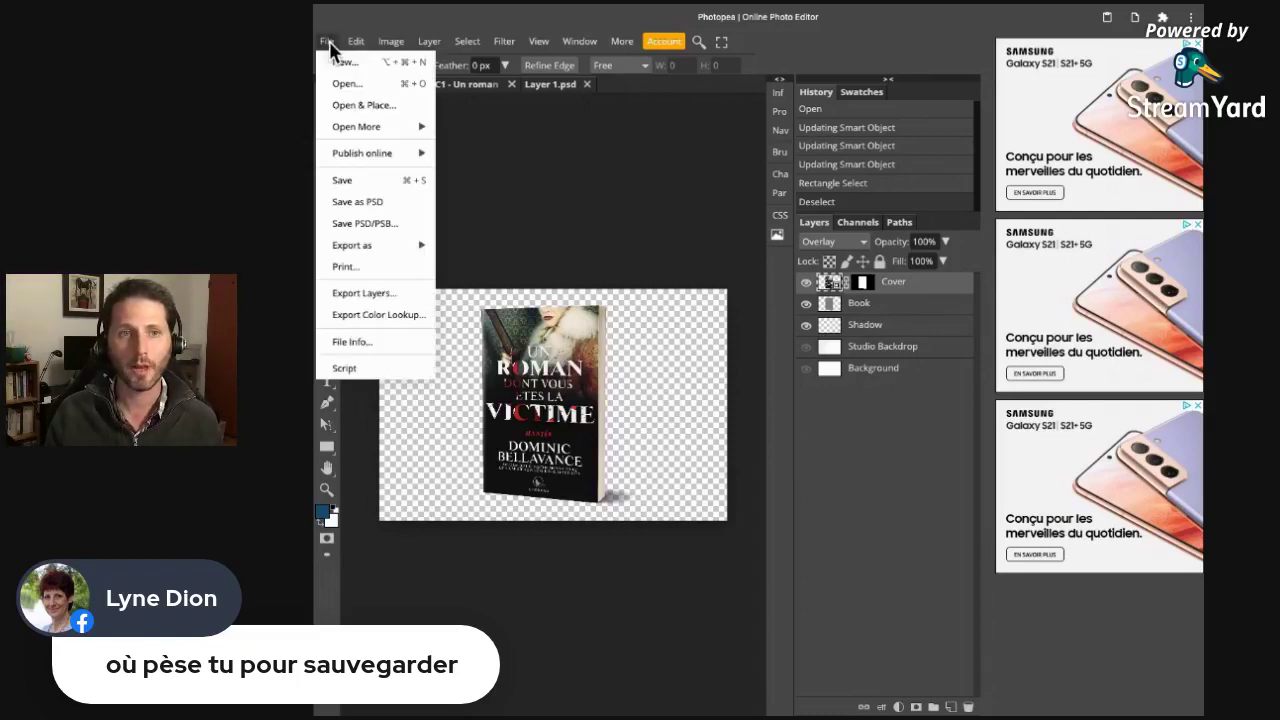
{"action": "left_click", "coordinate": [405, 180]}
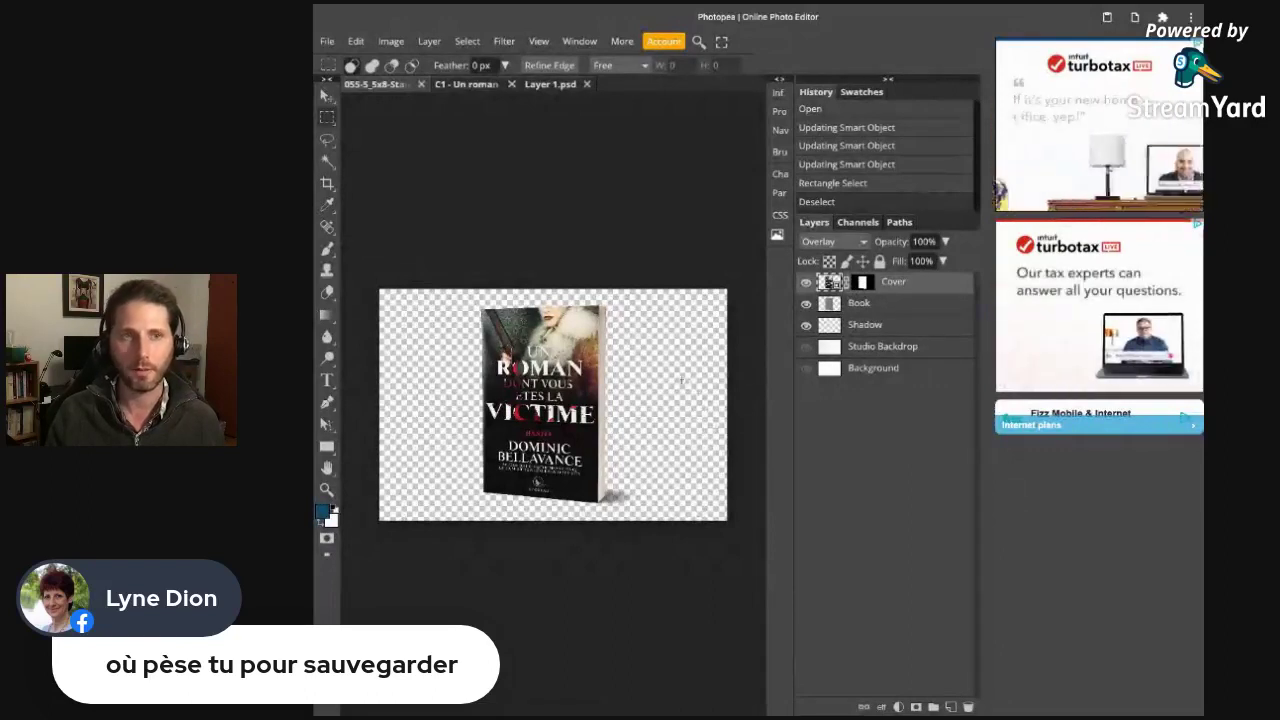
{"action": "left_click", "coordinate": [324, 42]}
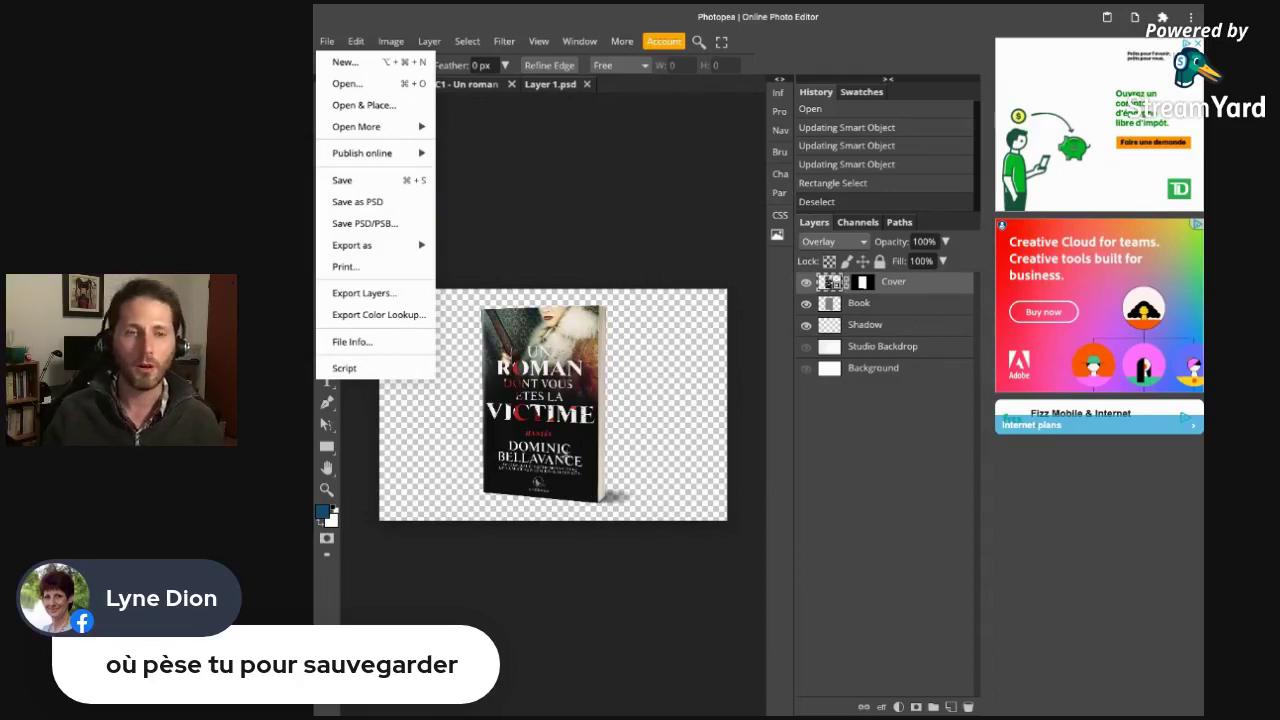
{"action": "mouse_move", "coordinate": [391, 256]}
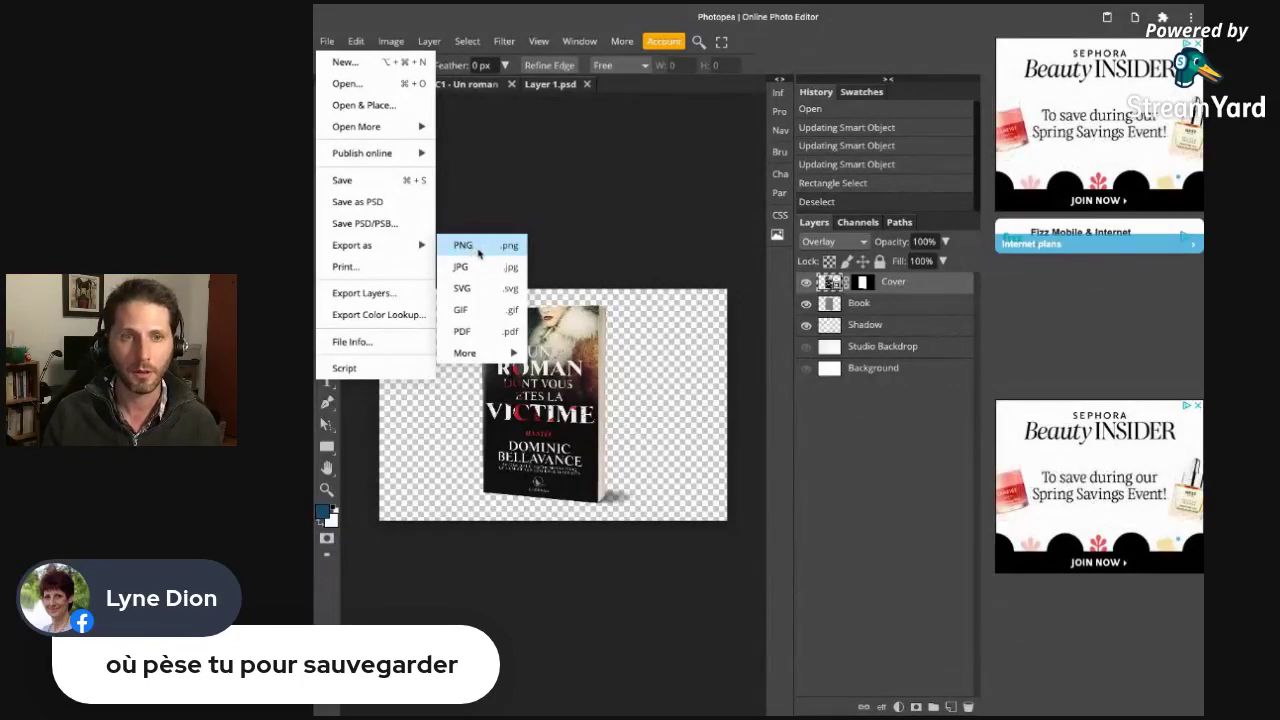
{"action": "left_click", "coordinate": [479, 254]}
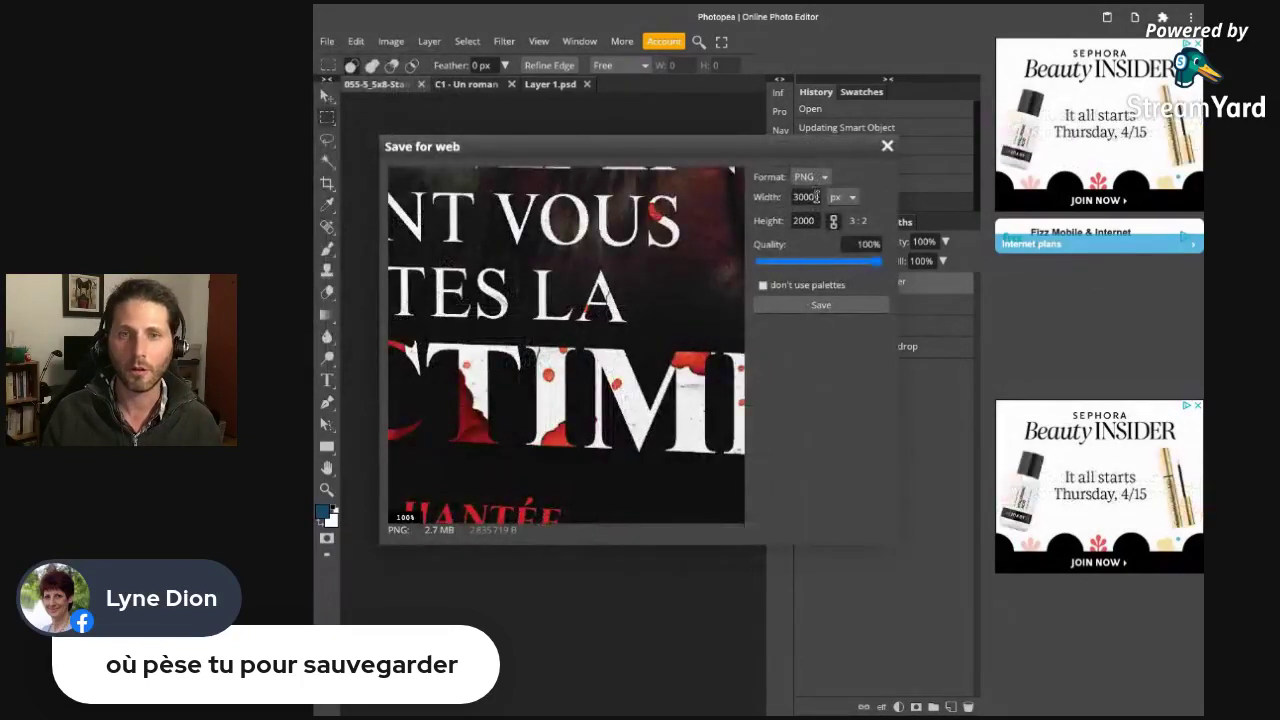
{"action": "left_click_drag", "start_coordinate": [818, 197], "coordinate": [796, 222]}
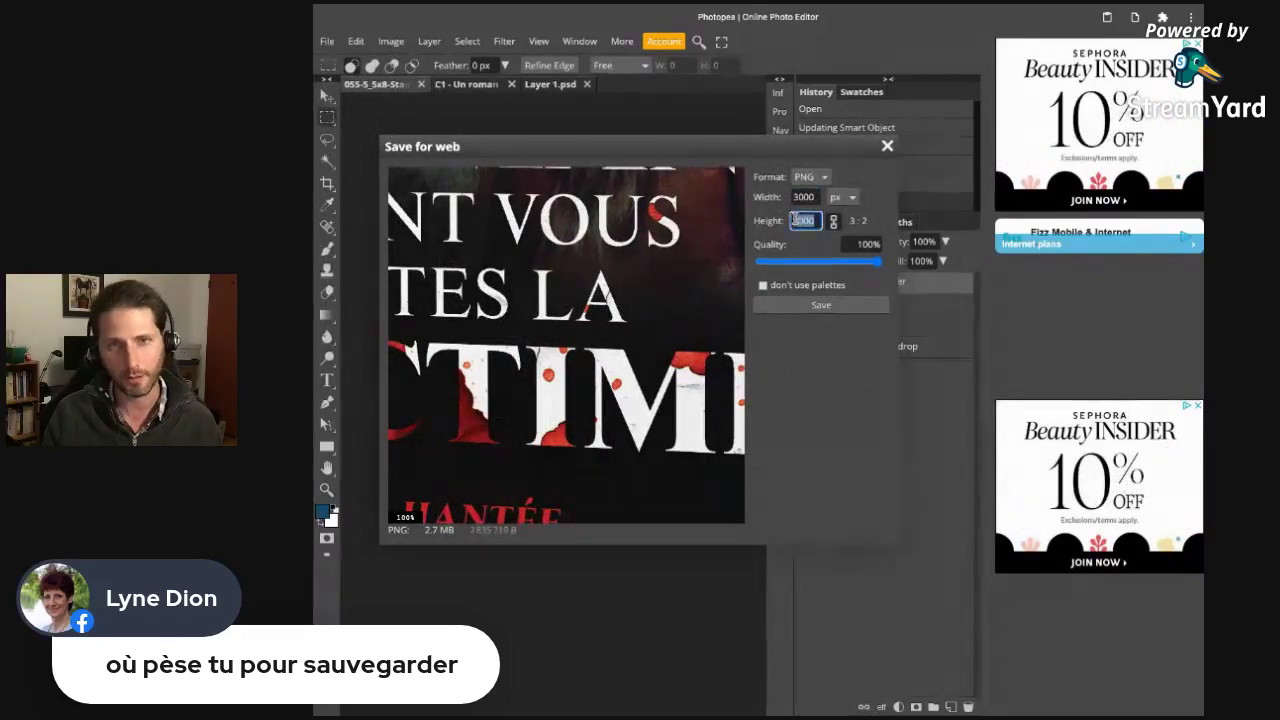
{"action": "left_click", "coordinate": [838, 312]}
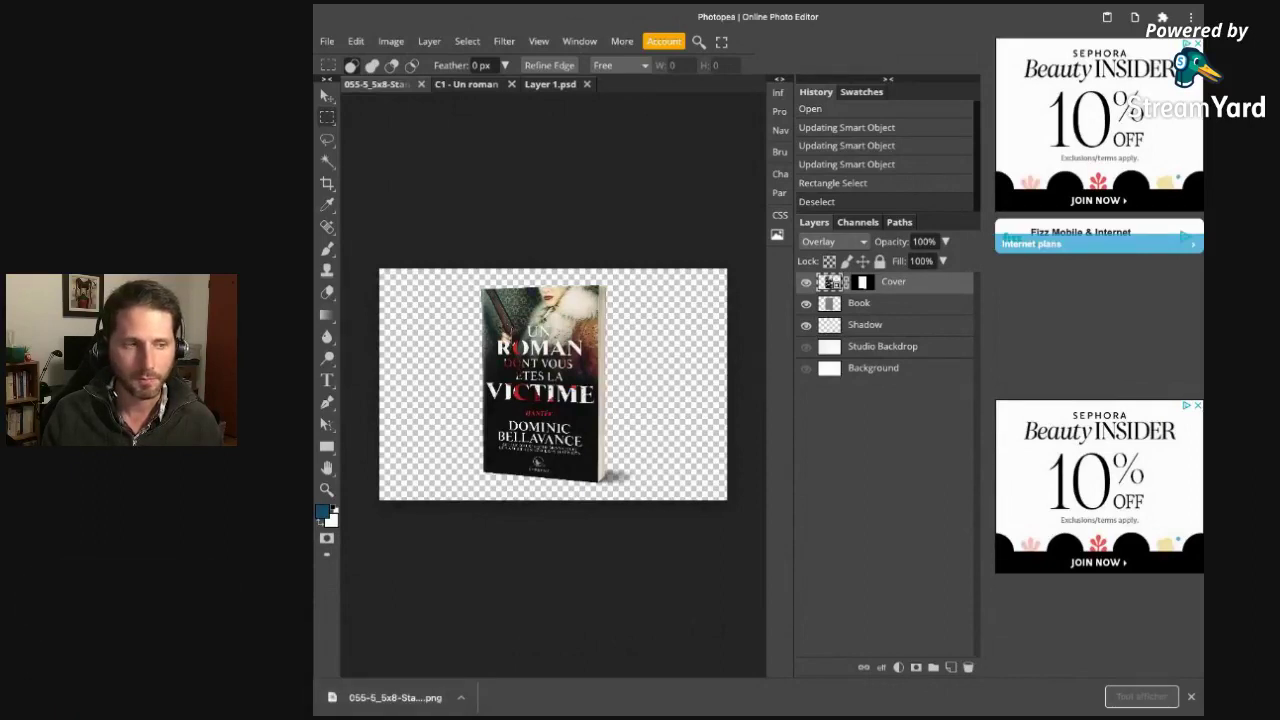
Find the exported mockup PNG among the downloads and place it on the desktop.
{"action": "left_click", "coordinate": [417, 700]}
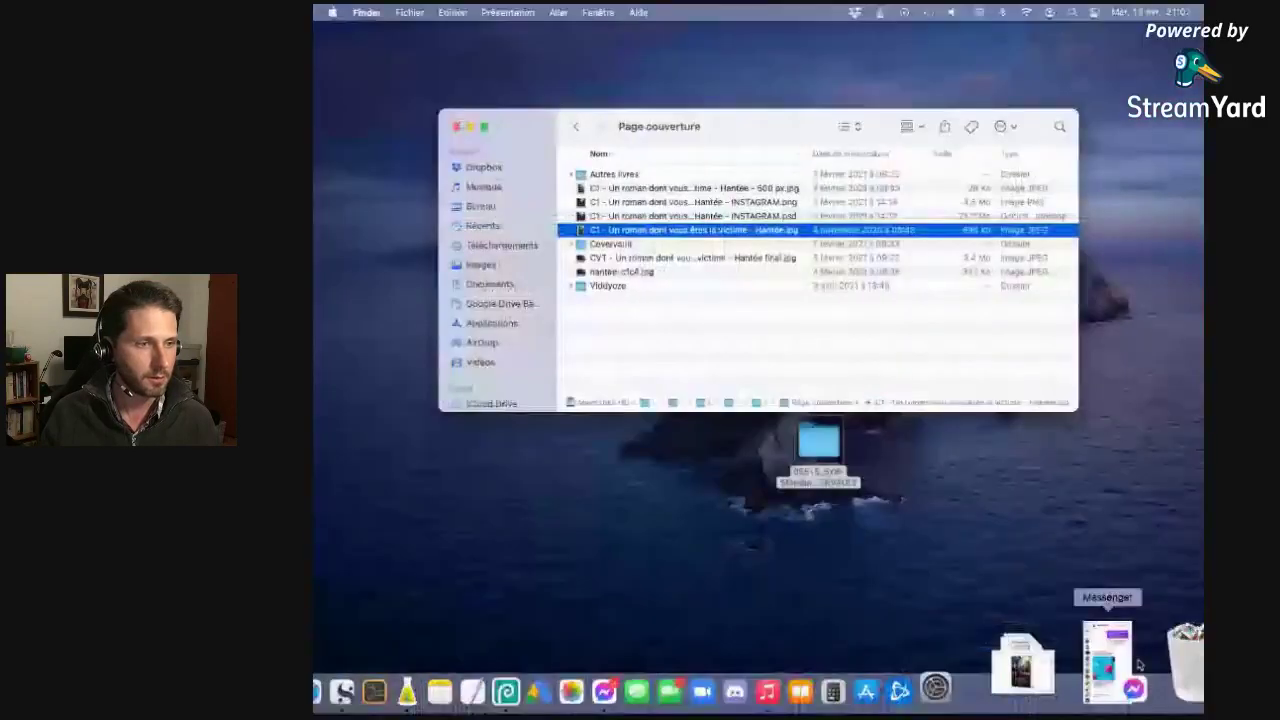
{"action": "left_click", "coordinate": [1112, 590]}
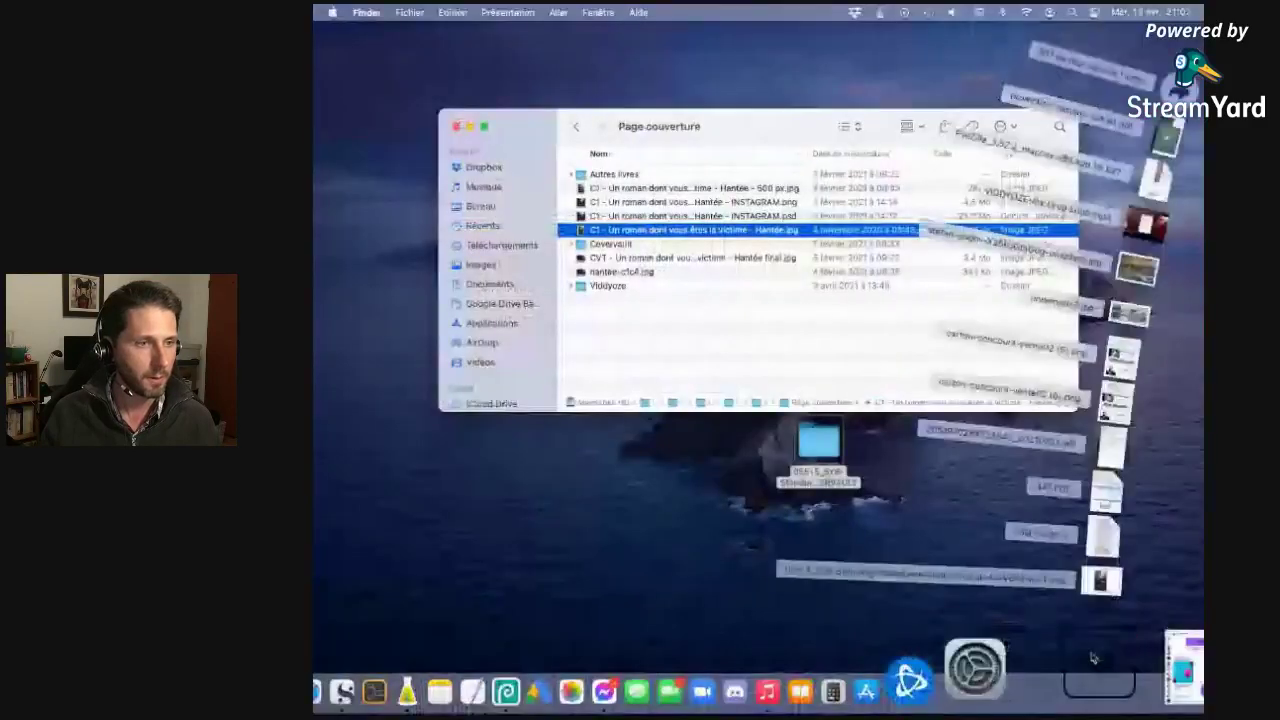
{"action": "left_click_drag", "start_coordinate": [1115, 585], "coordinate": [648, 530]}
Open the mockup PNG from the desktop to check its transparent background, and close the preview.
{"action": "double_click", "coordinate": [648, 520]}
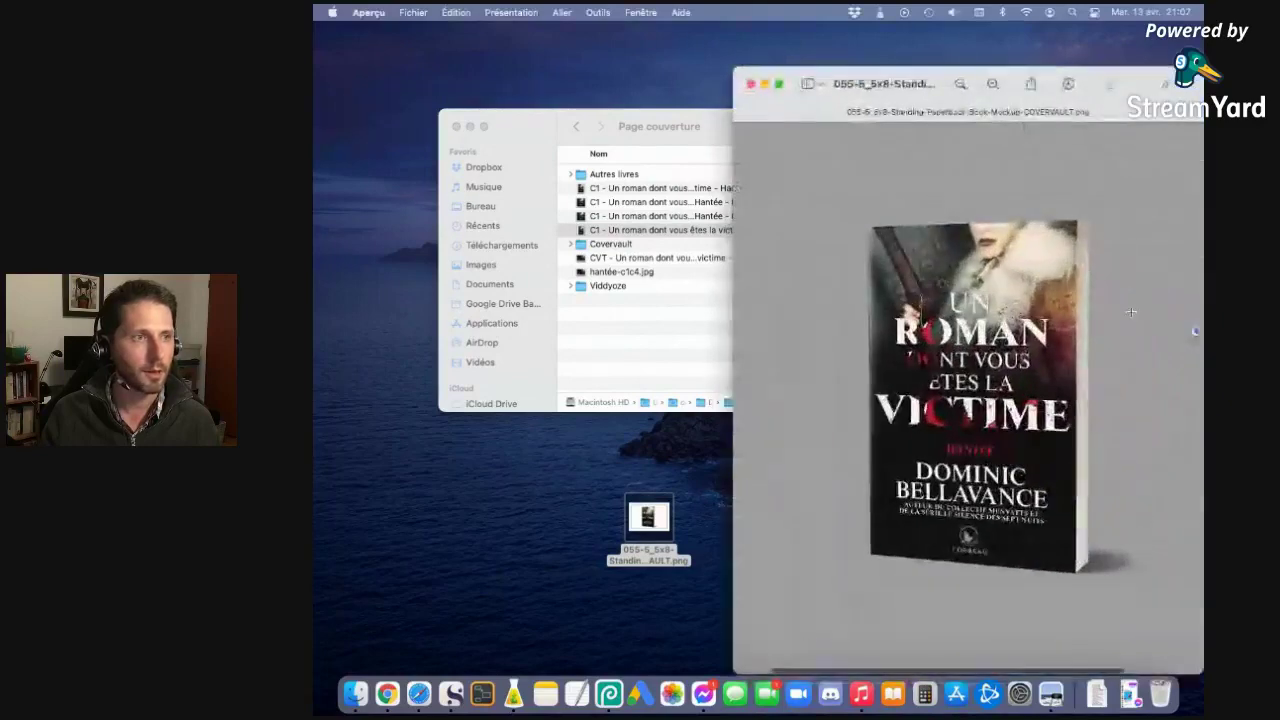
{"action": "left_click", "coordinate": [822, 80]}
{"action": "left_click", "coordinate": [743, 62]}
{"action": "left_click_drag", "start_coordinate": [790, 83], "coordinate": [637, 52]}
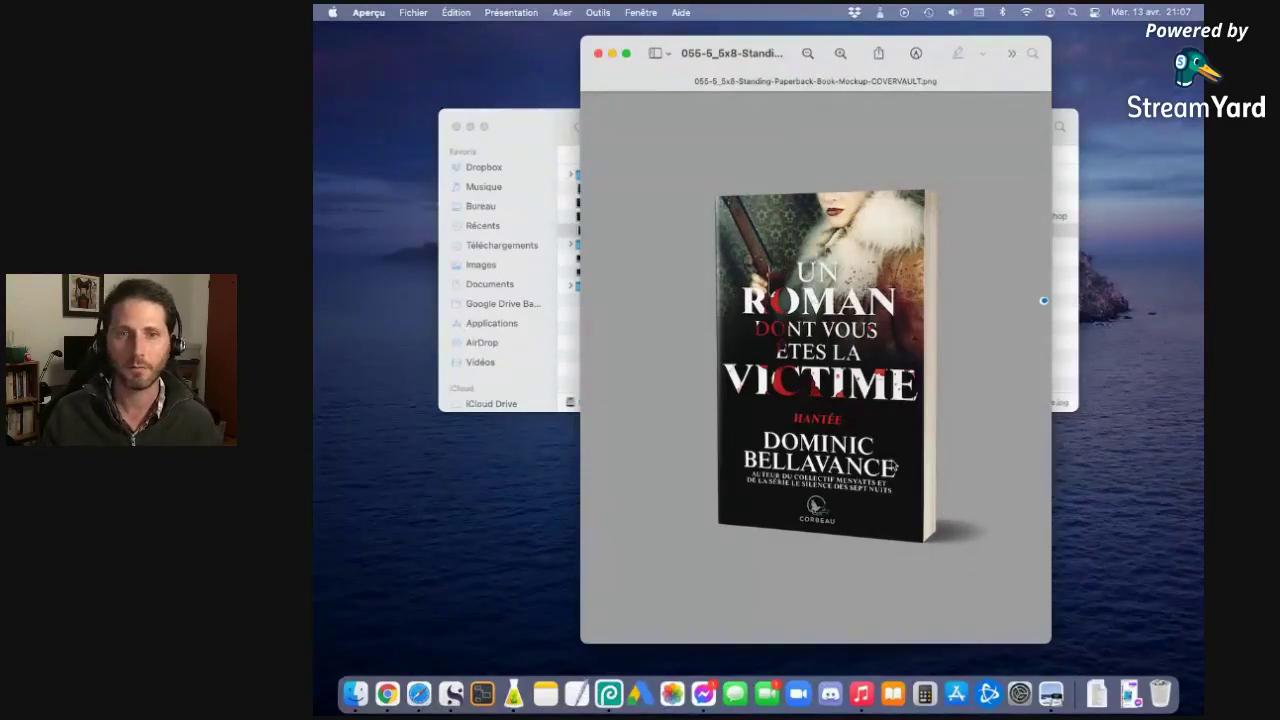
{"action": "left_click", "coordinate": [598, 55]}
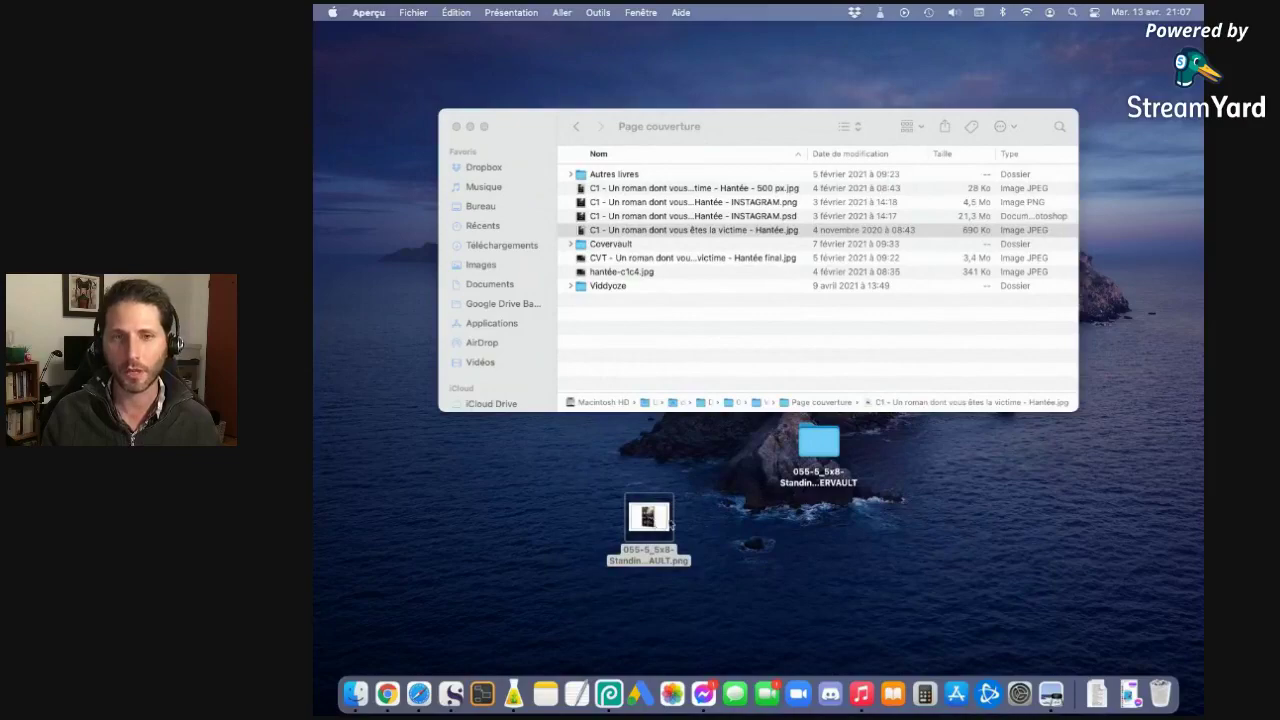
Switch to the Instagram post in Canva and delete the existing book mockup above the text block.
{"action": "key", "text": "ctrl+Right"}
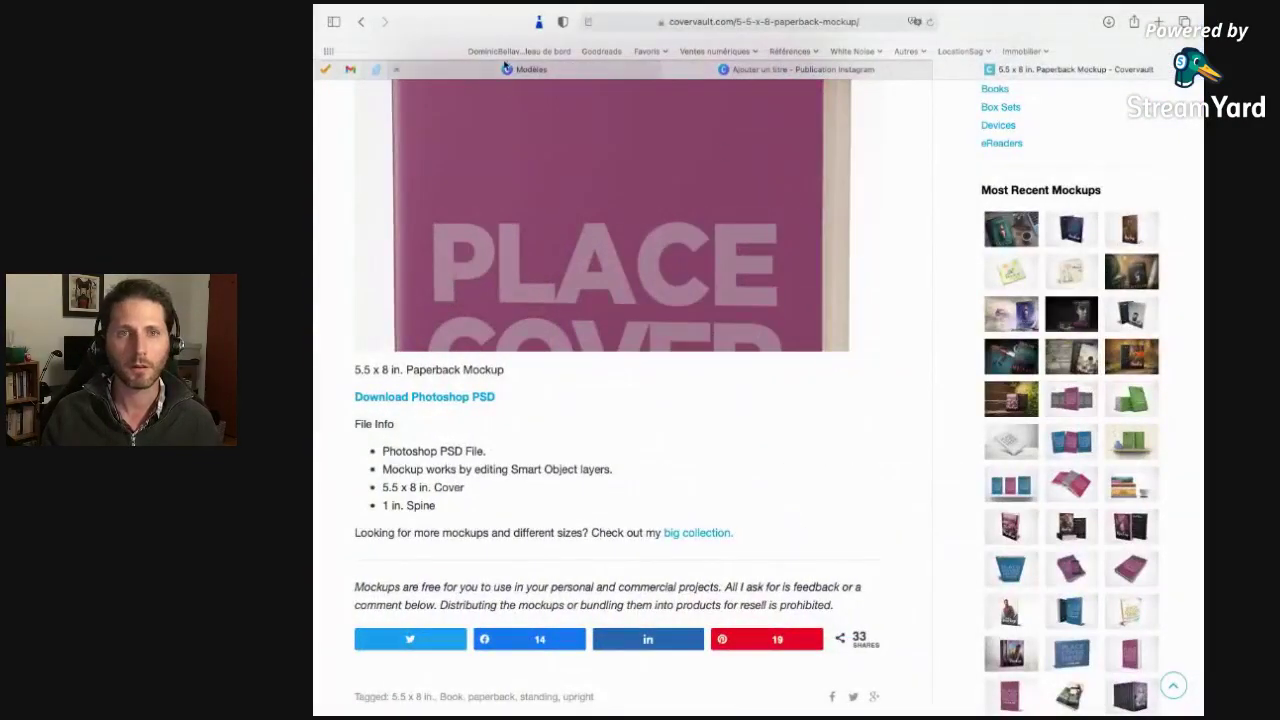
{"action": "left_click", "coordinate": [760, 70]}
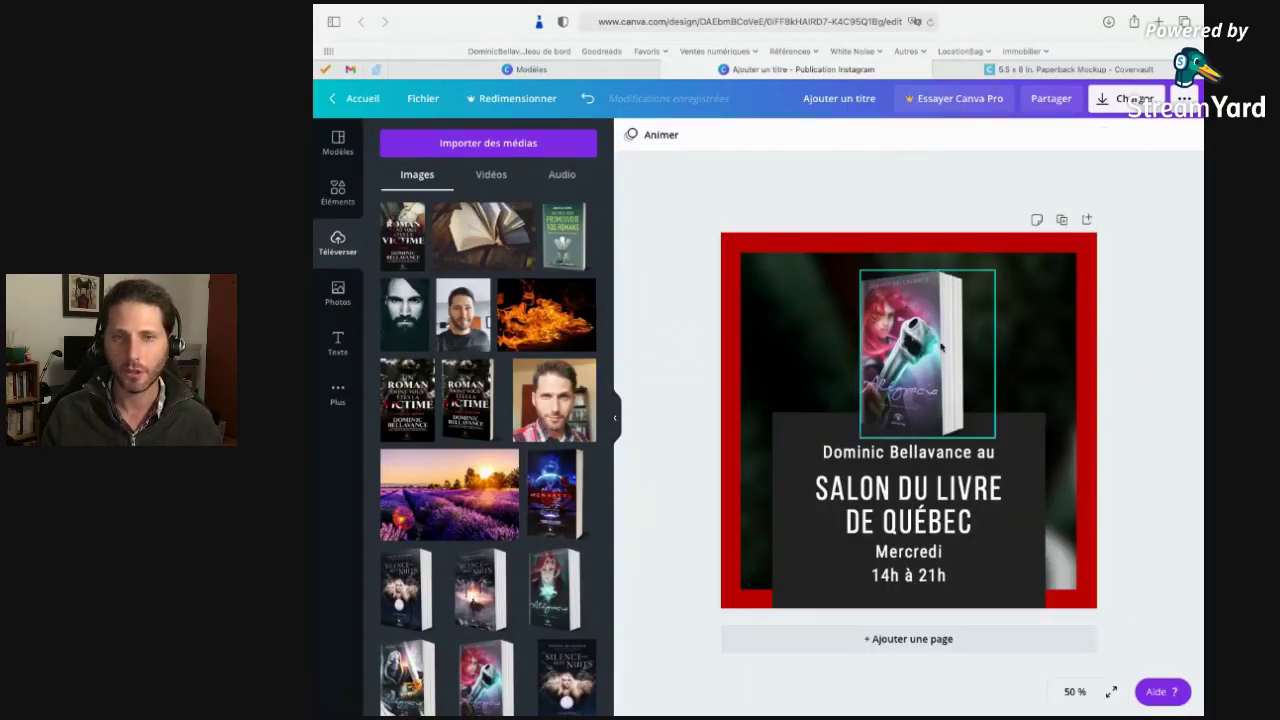
{"action": "left_click", "coordinate": [863, 302]}
{"action": "key", "text": "Delete"}
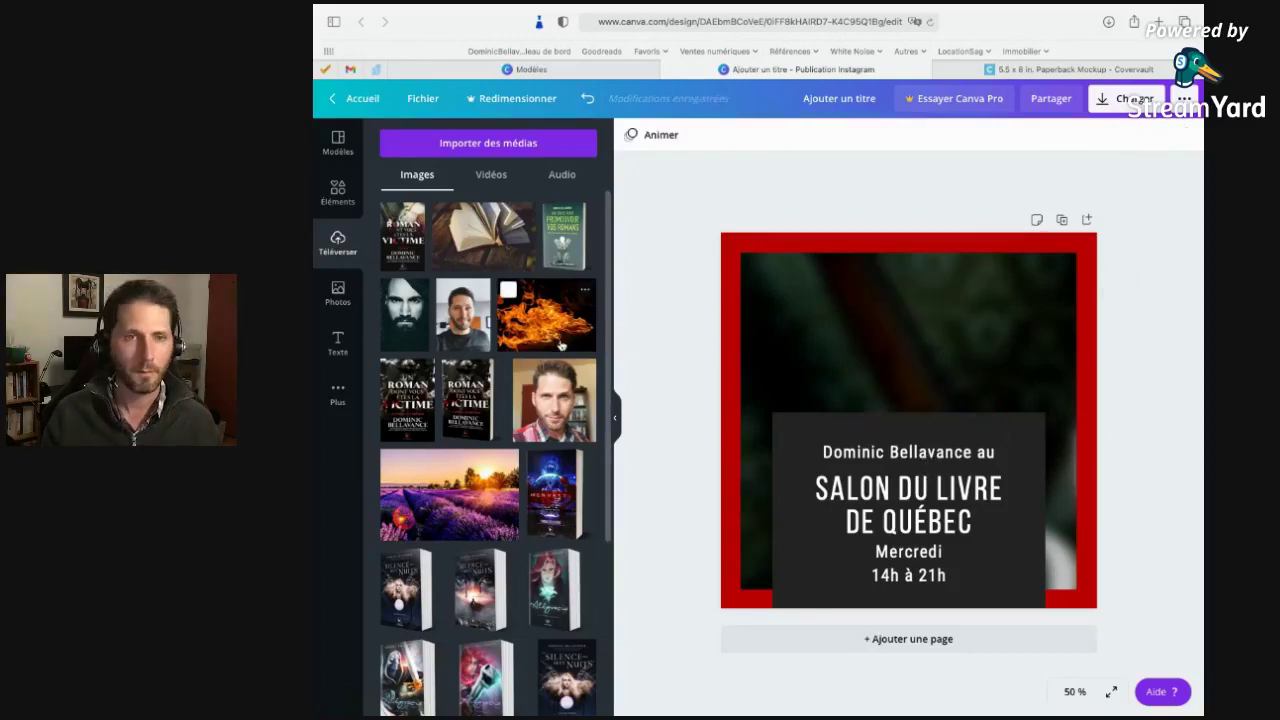
Upload the book mockup PNG from the desktop to the Canva image uploads.
{"action": "key", "text": "ctrl+Left"}
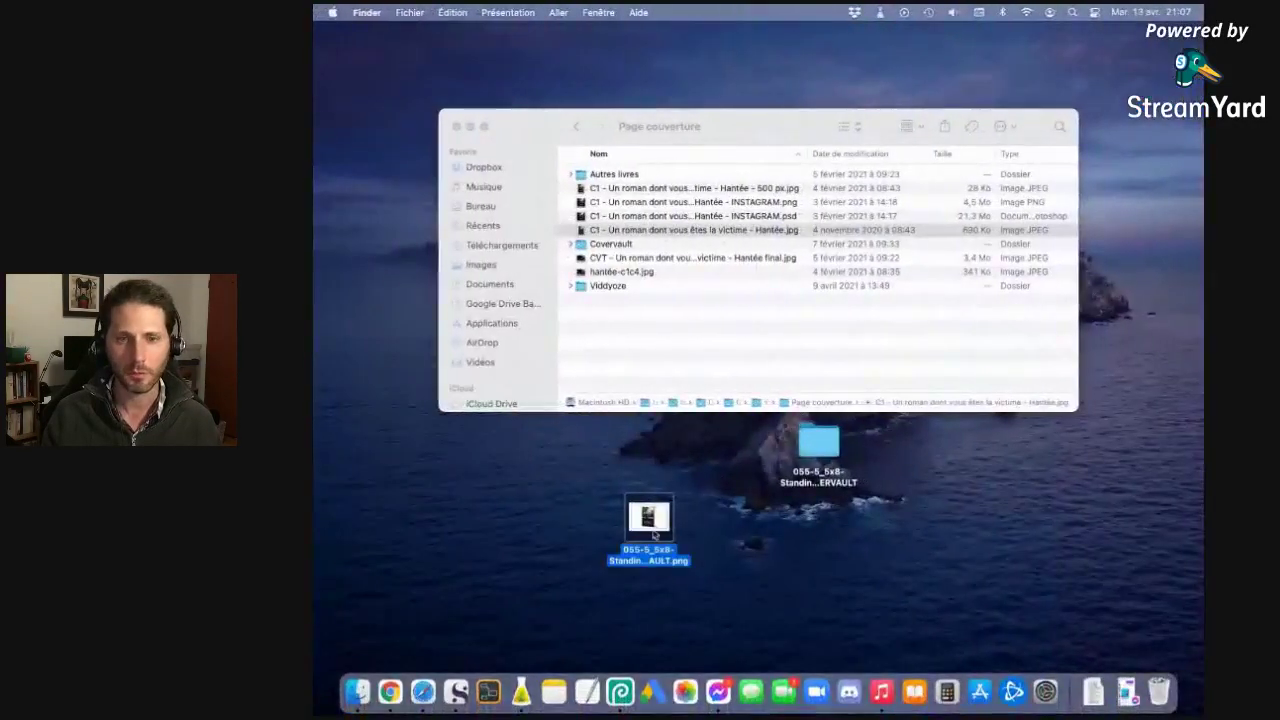
{"action": "left_click_drag", "start_coordinate": [625, 525], "coordinate": [502, 453]}
{"action": "key", "text": "ctrl+Right"}
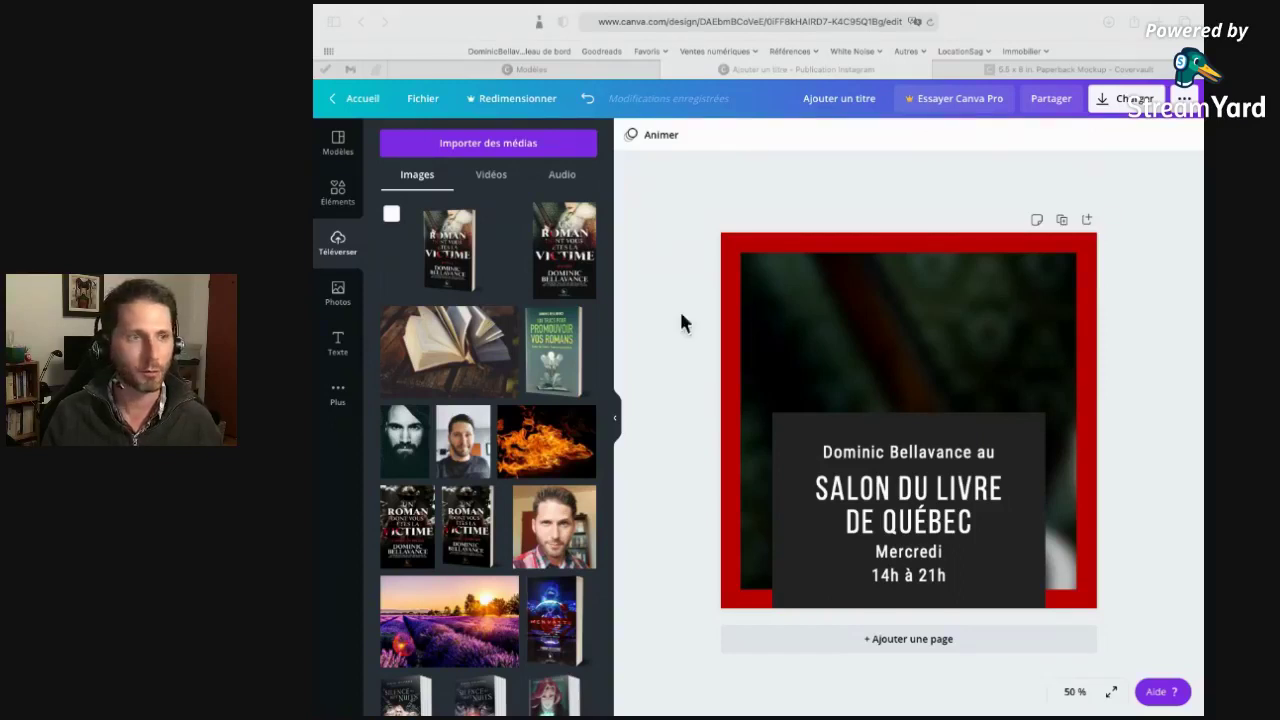
Place the uploaded book mockup on the post, centred just above the text block.
{"action": "left_click", "coordinate": [440, 226]}
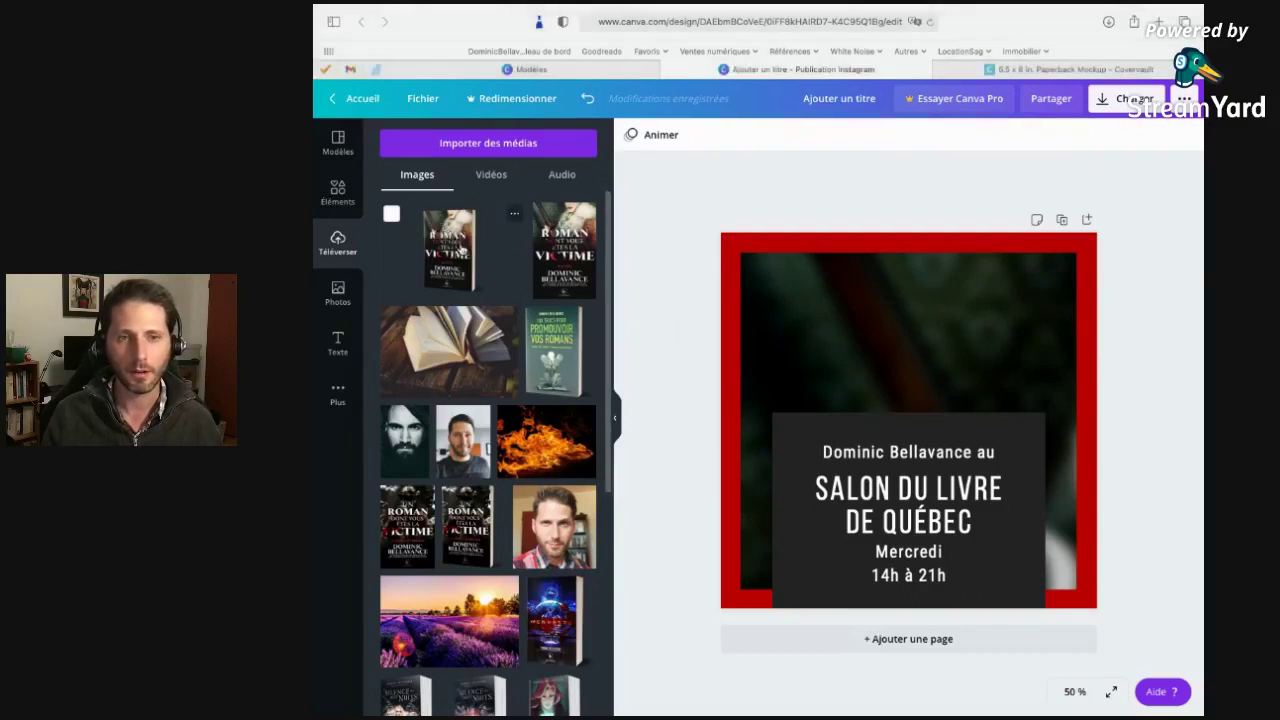
{"action": "left_click_drag", "start_coordinate": [462, 250], "coordinate": [925, 485]}
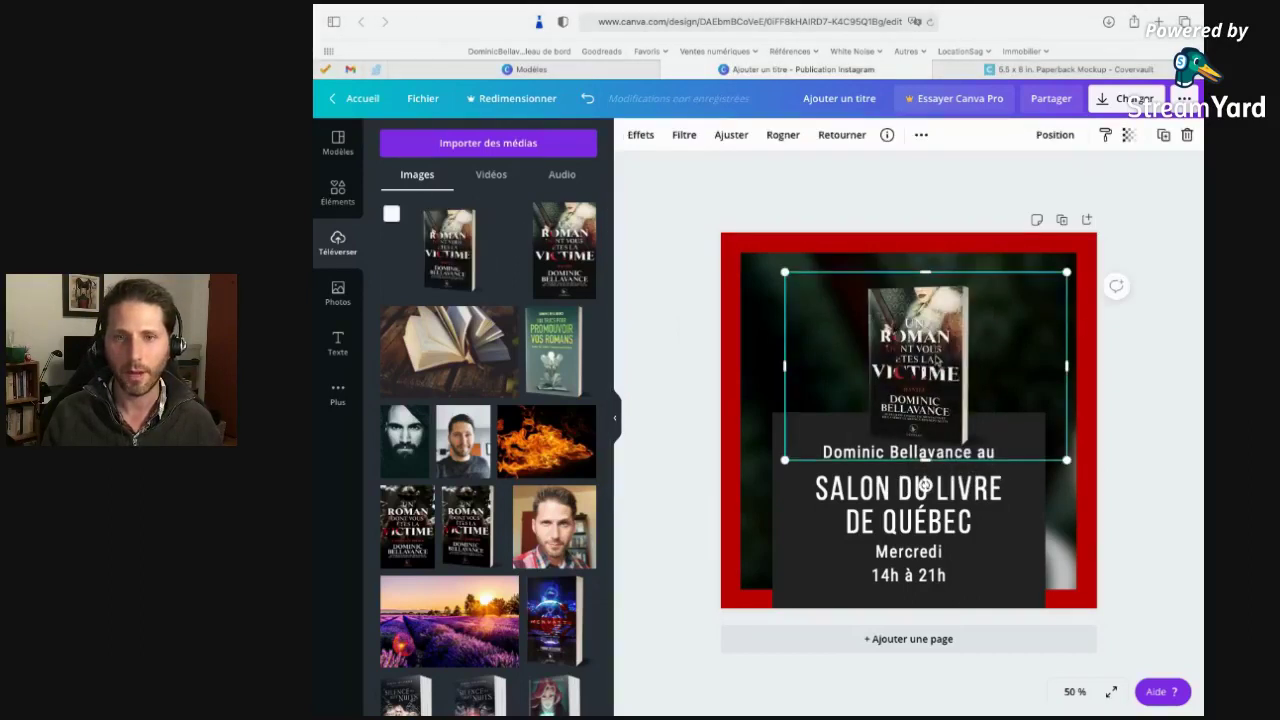
{"action": "left_click_drag", "start_coordinate": [936, 352], "coordinate": [920, 344]}
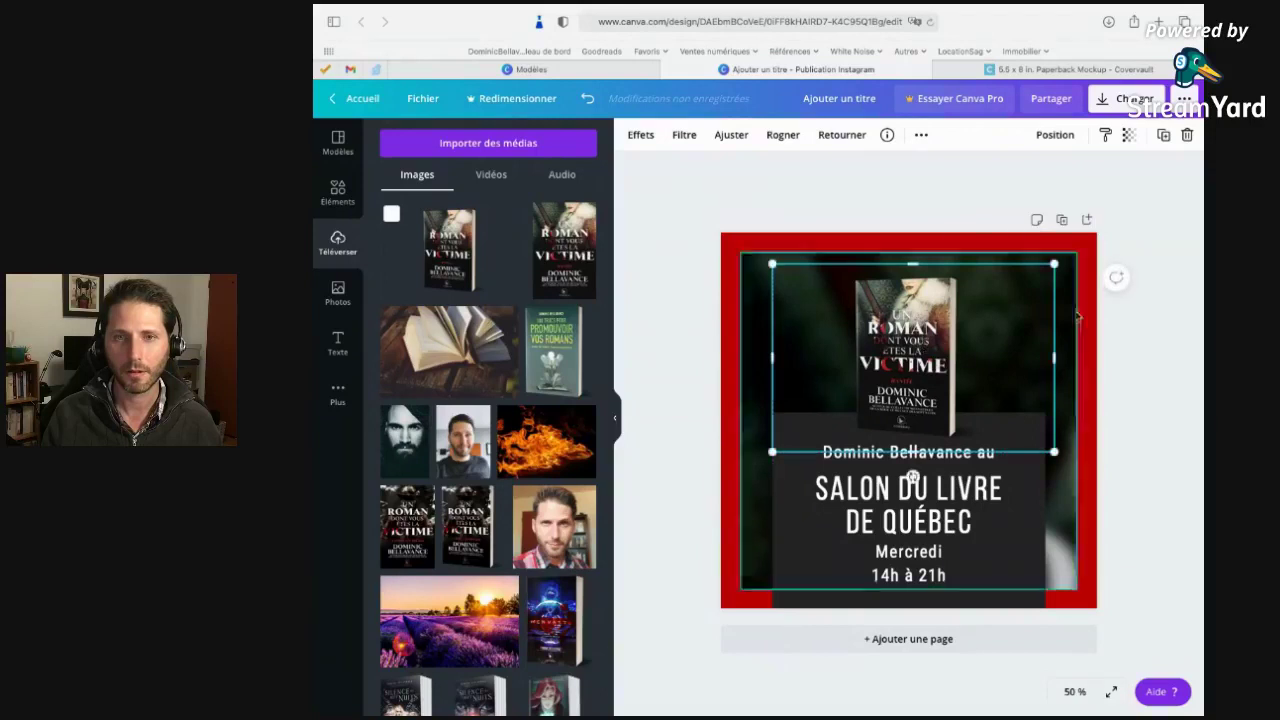
{"action": "left_click", "coordinate": [911, 200]}
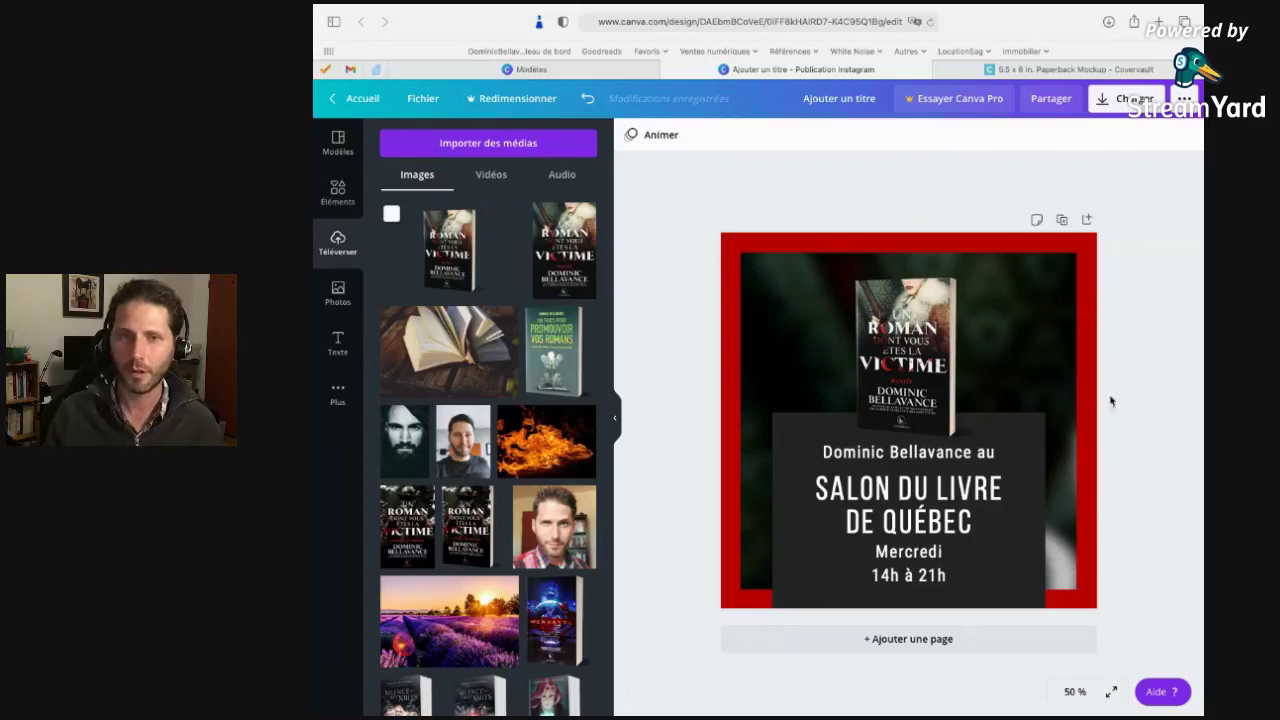
Change the red page background to the darker red #791414.
{"action": "left_click", "coordinate": [796, 250]}
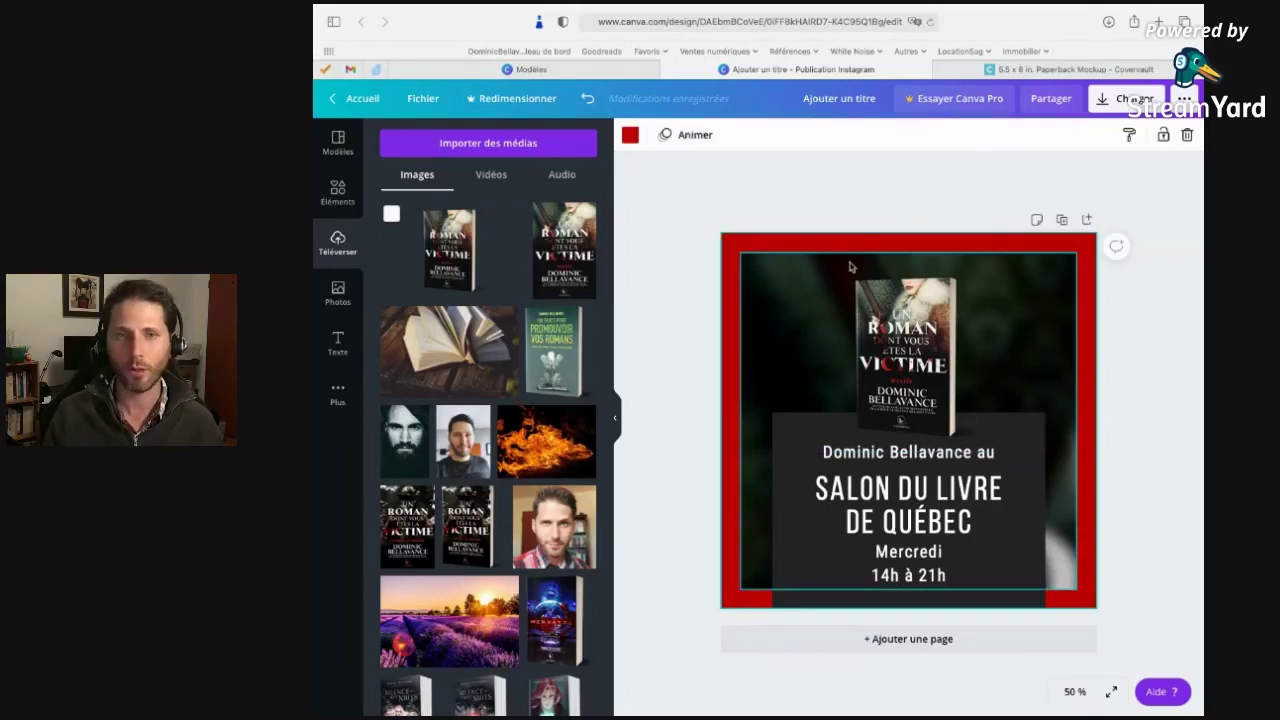
{"action": "left_click", "coordinate": [629, 136]}
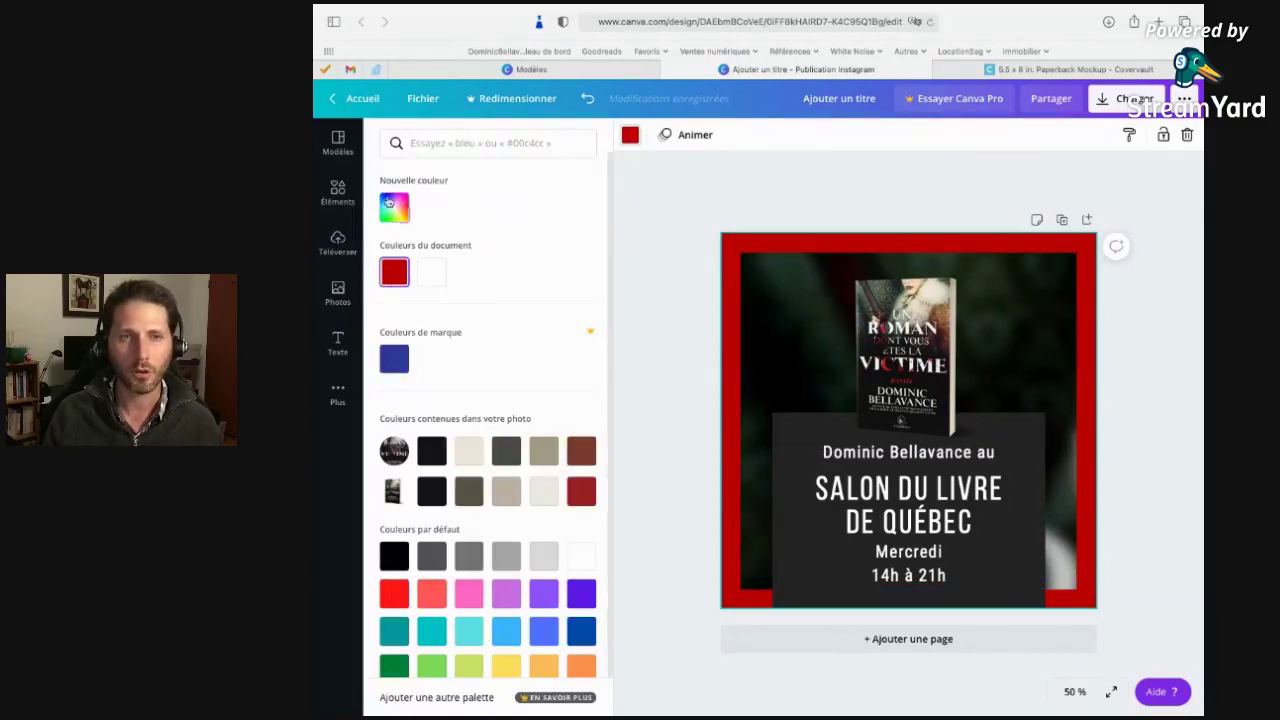
{"action": "left_click", "coordinate": [394, 210]}
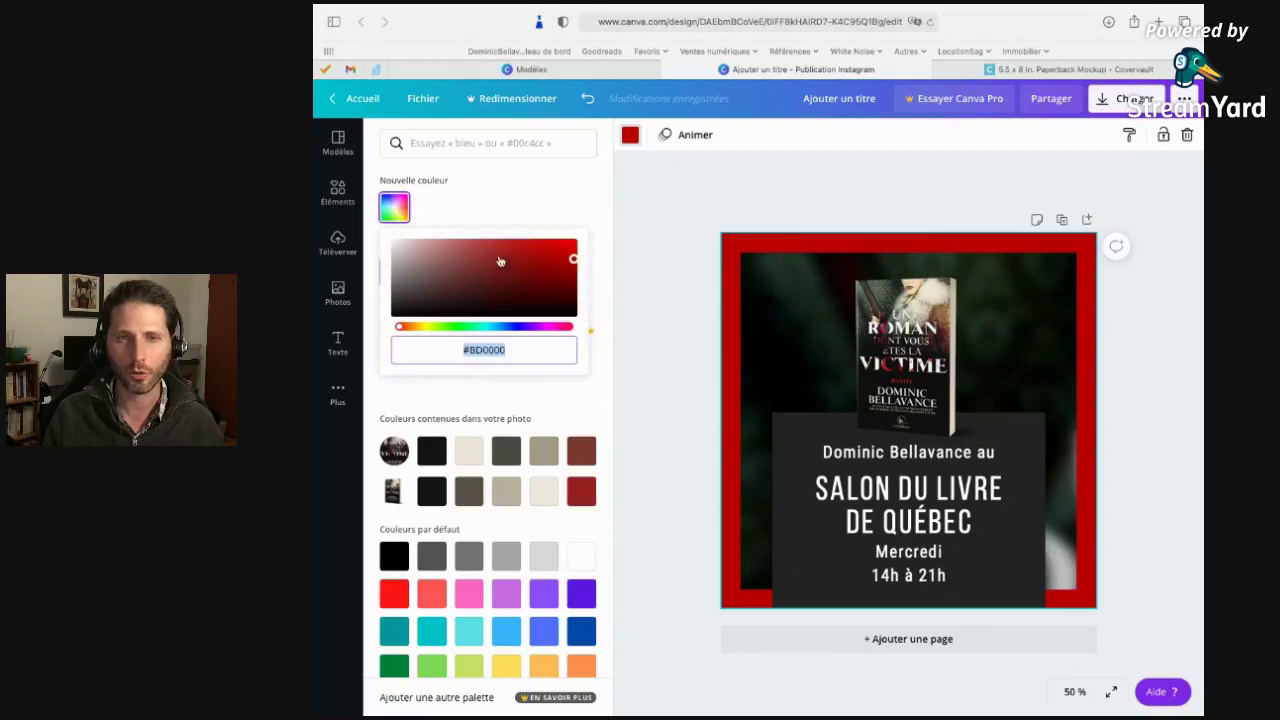
{"action": "left_click_drag", "start_coordinate": [503, 262], "coordinate": [545, 280]}
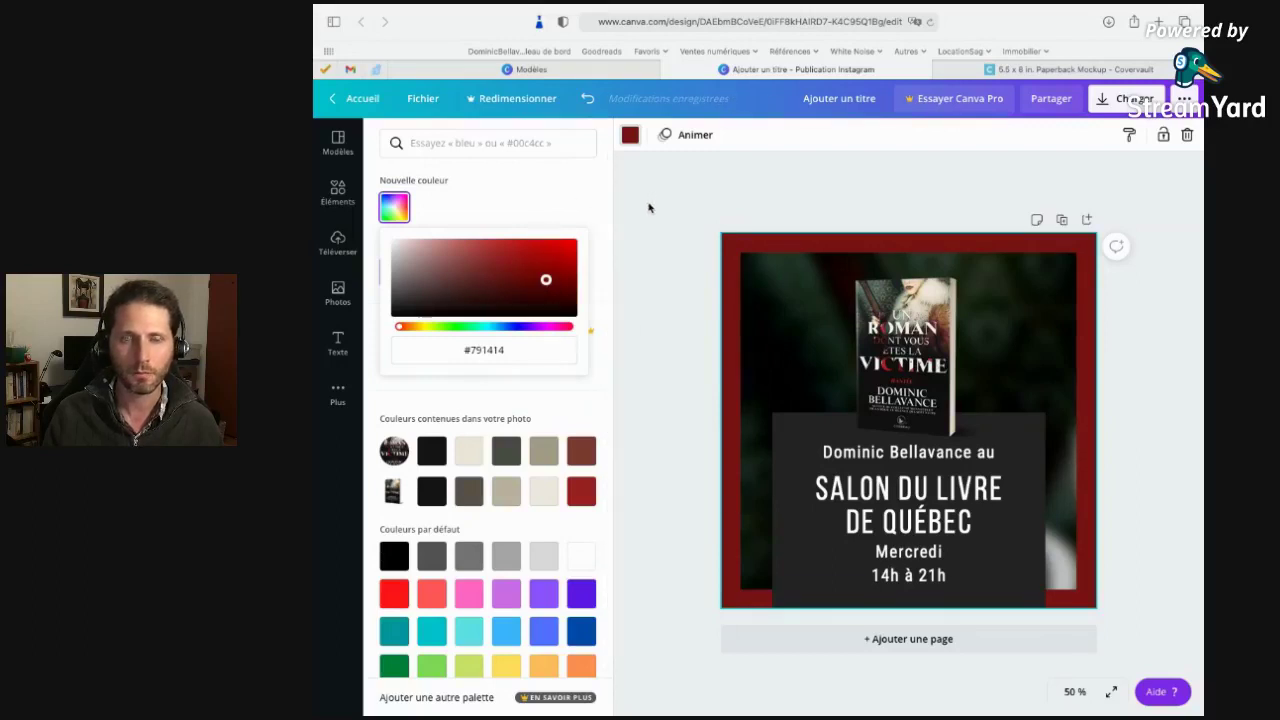
{"action": "left_click", "coordinate": [649, 206]}
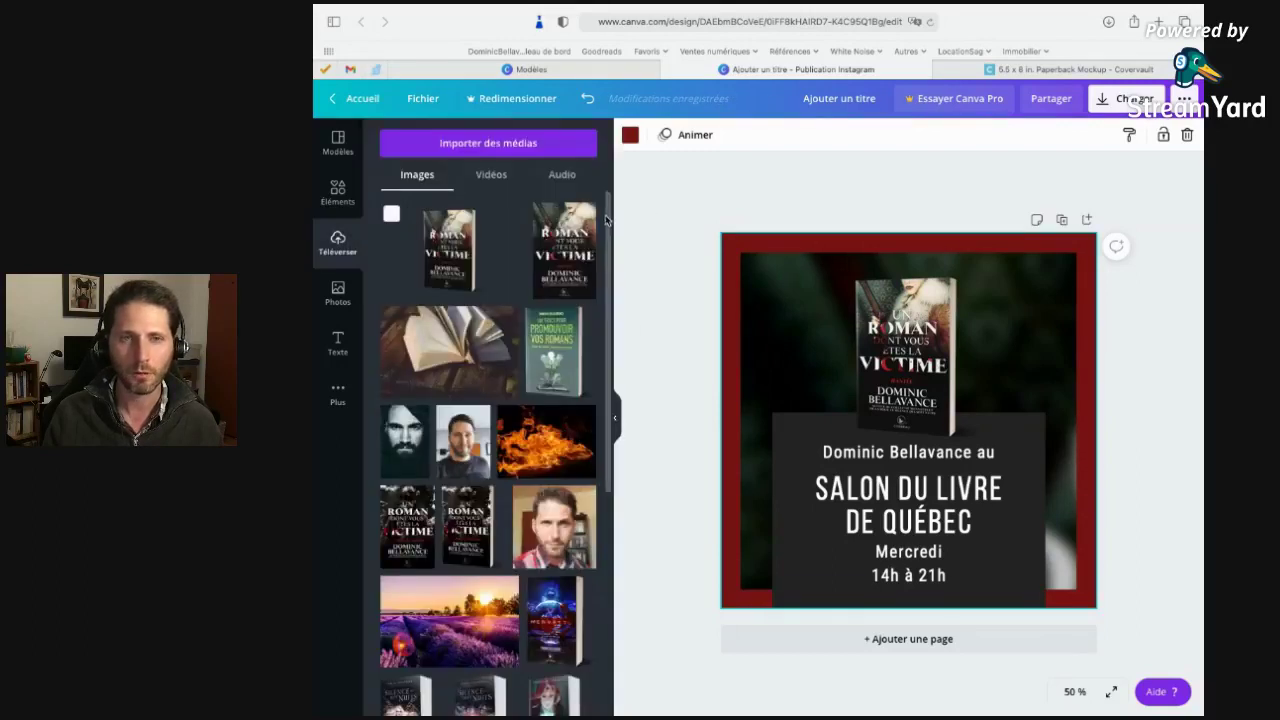
Add a second page, and unlock the background photo and the dark text box on page 1.
{"action": "left_click", "coordinate": [916, 642]}
{"action": "scroll", "coordinate": [934, 421], "scroll_direction": "up", "scroll_amount": 3}
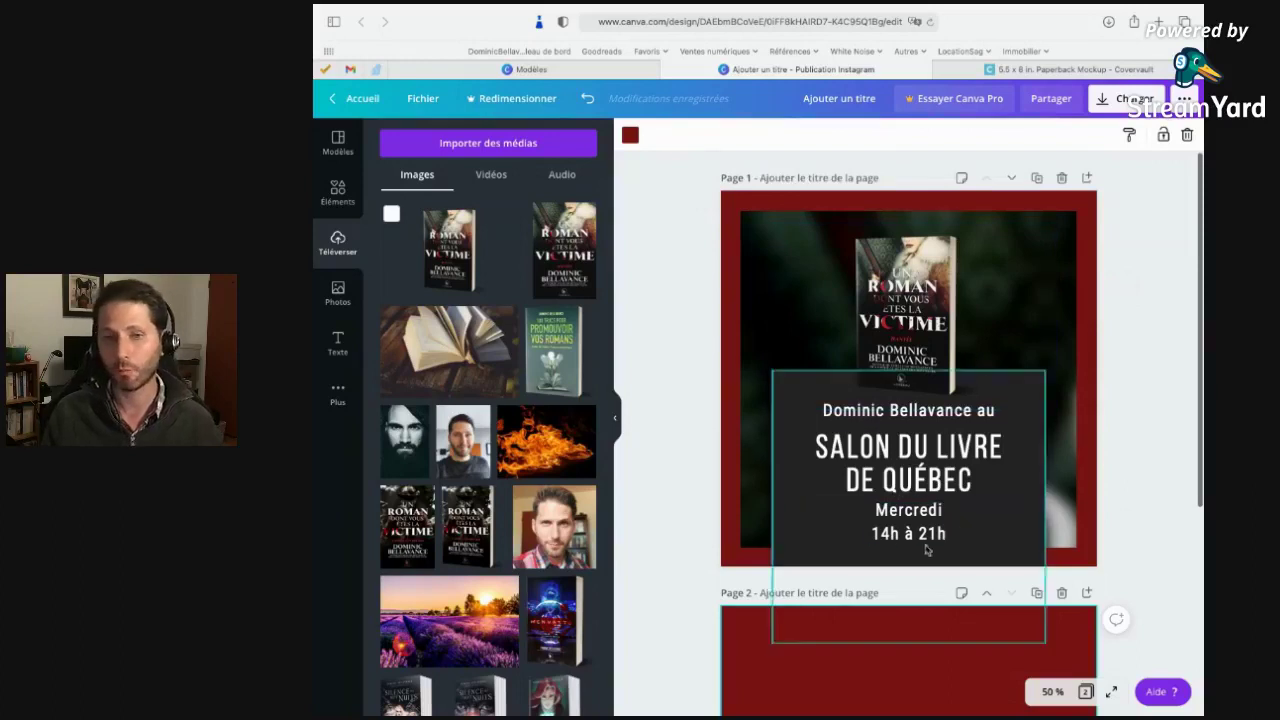
{"action": "left_click", "coordinate": [1058, 288]}
{"action": "key", "text": "alt+shift+l"}
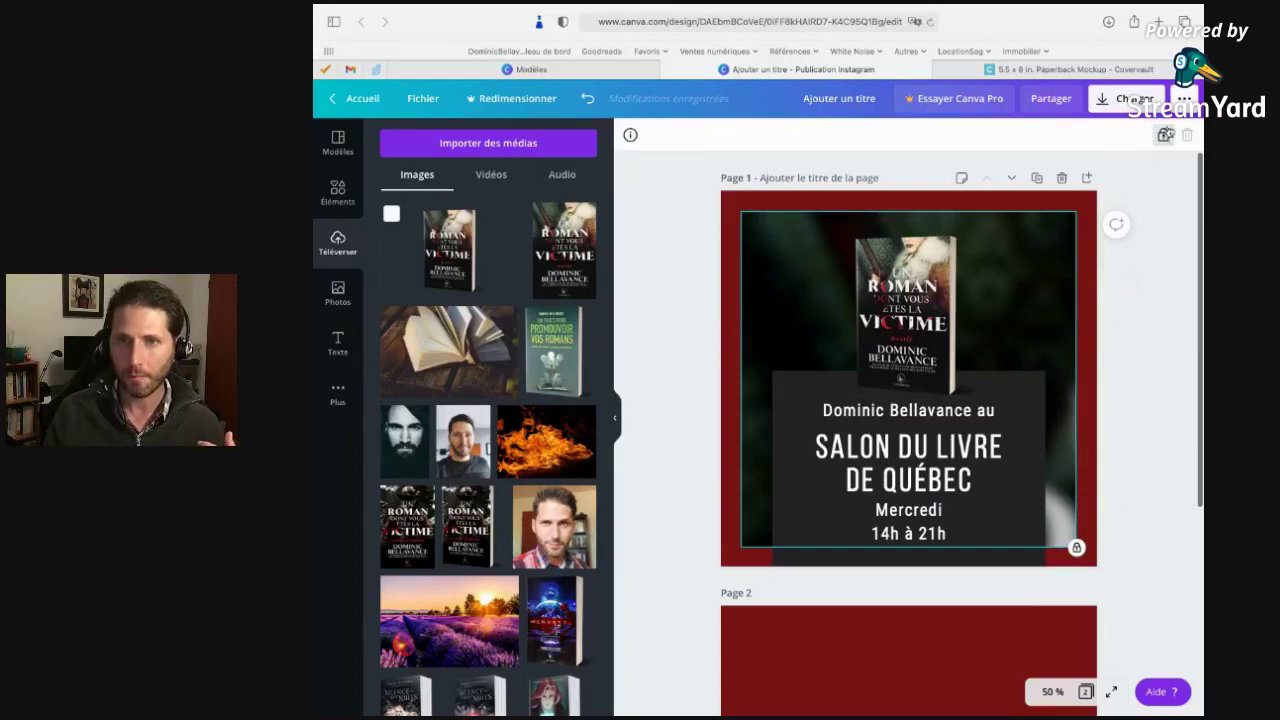
{"action": "left_click", "coordinate": [1163, 134]}
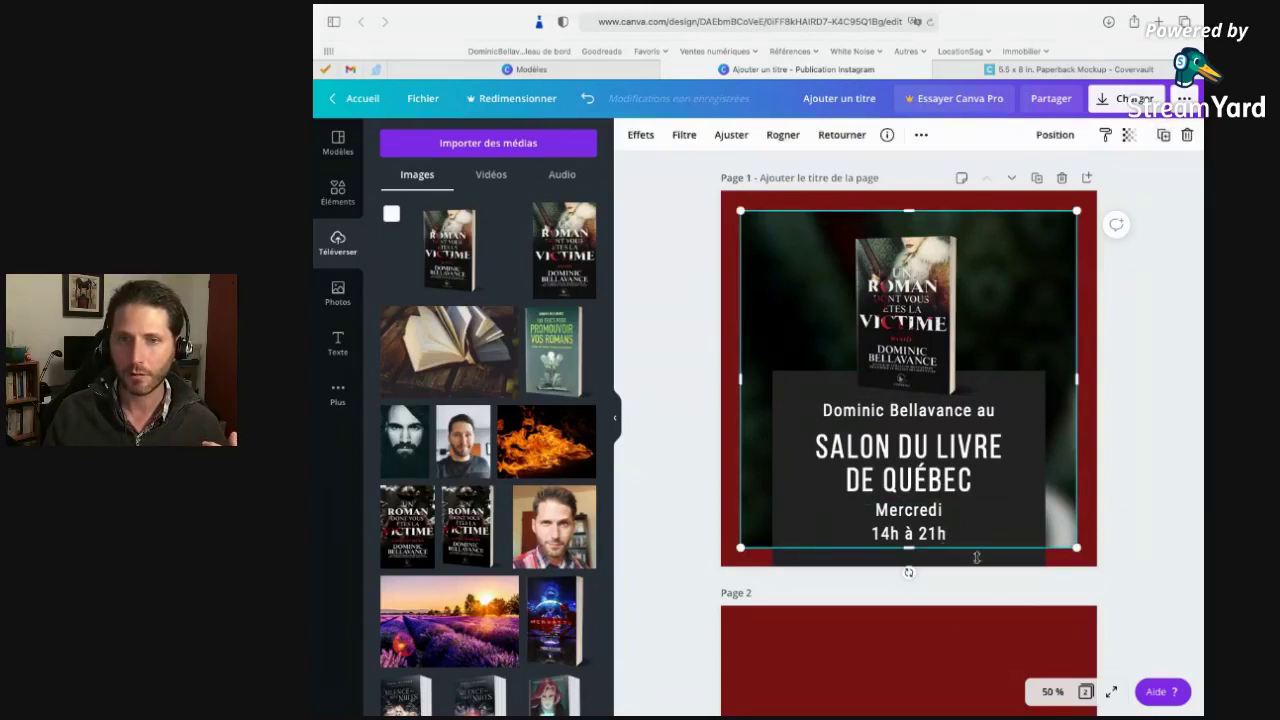
{"action": "left_click", "coordinate": [980, 561]}
{"action": "left_click", "coordinate": [1163, 134]}
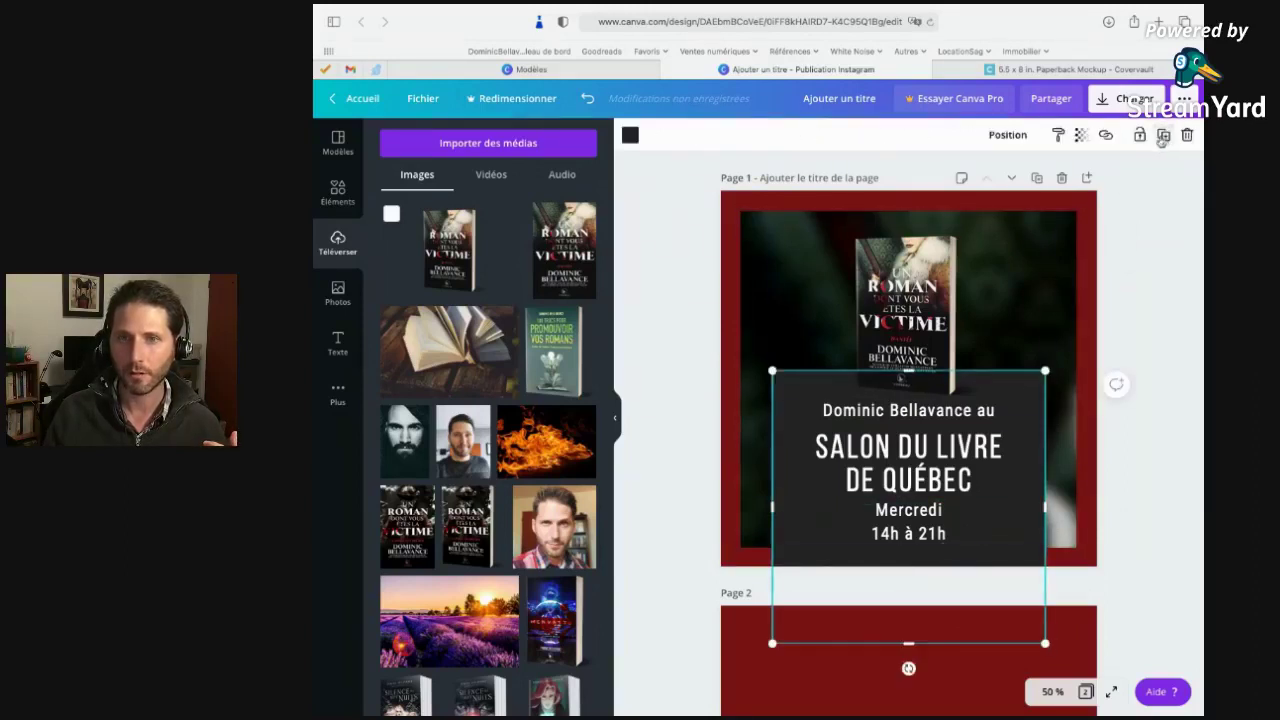
Copy all the elements of page 1 onto the empty page 2.
{"action": "left_click_drag", "start_coordinate": [689, 193], "coordinate": [1114, 537]}
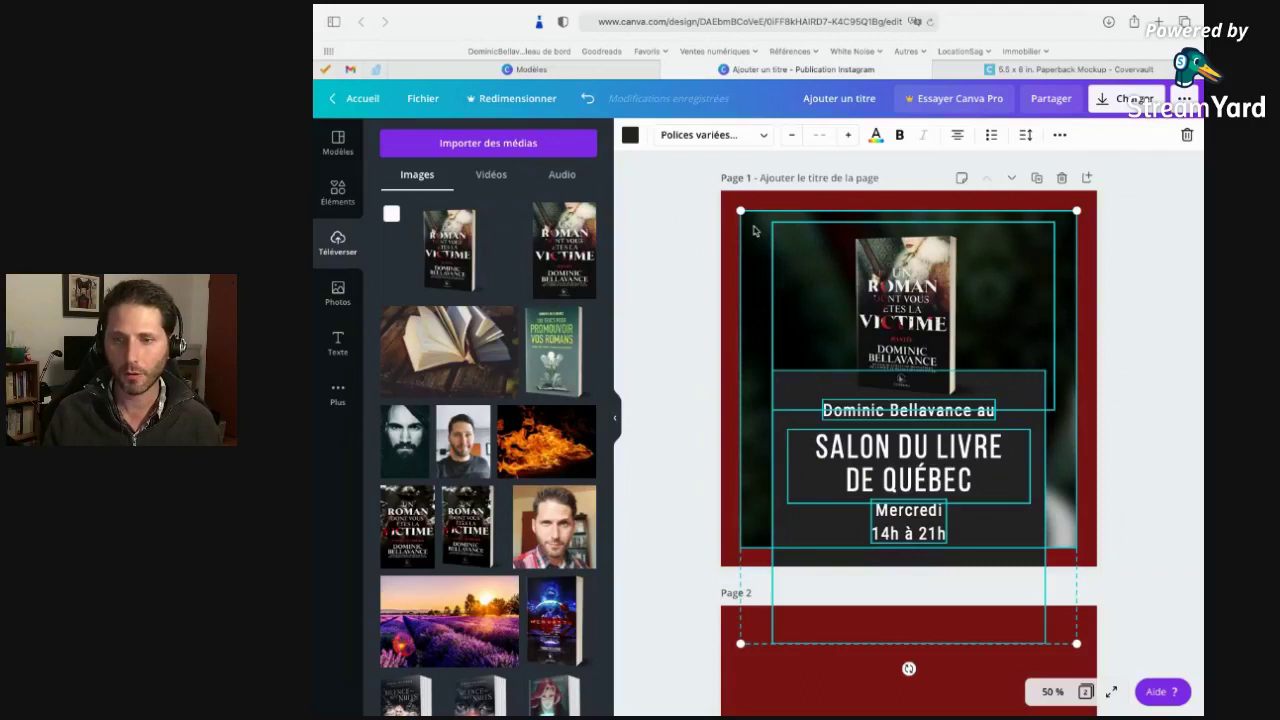
{"action": "scroll", "coordinate": [800, 350], "scroll_direction": "down", "scroll_amount": 5}
{"action": "left_click", "coordinate": [882, 482]}
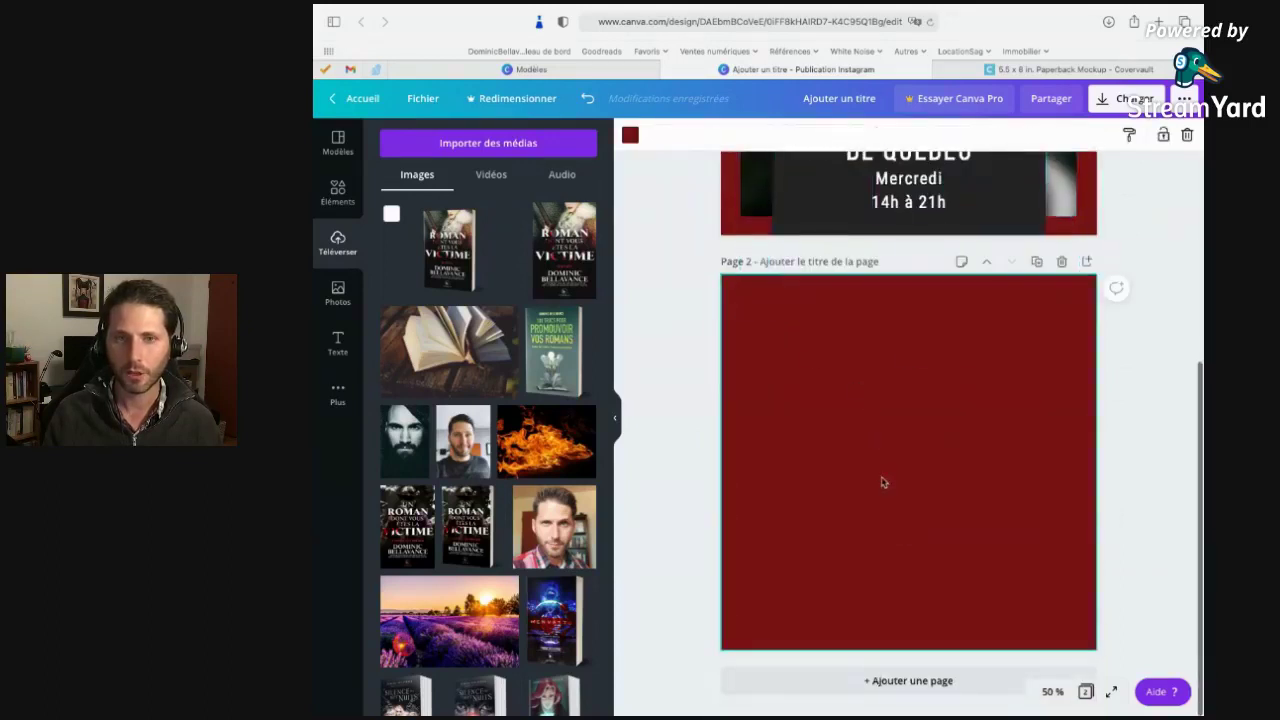
{"action": "key", "text": "ctrl+v"}
{"action": "left_click", "coordinate": [1096, 440]}
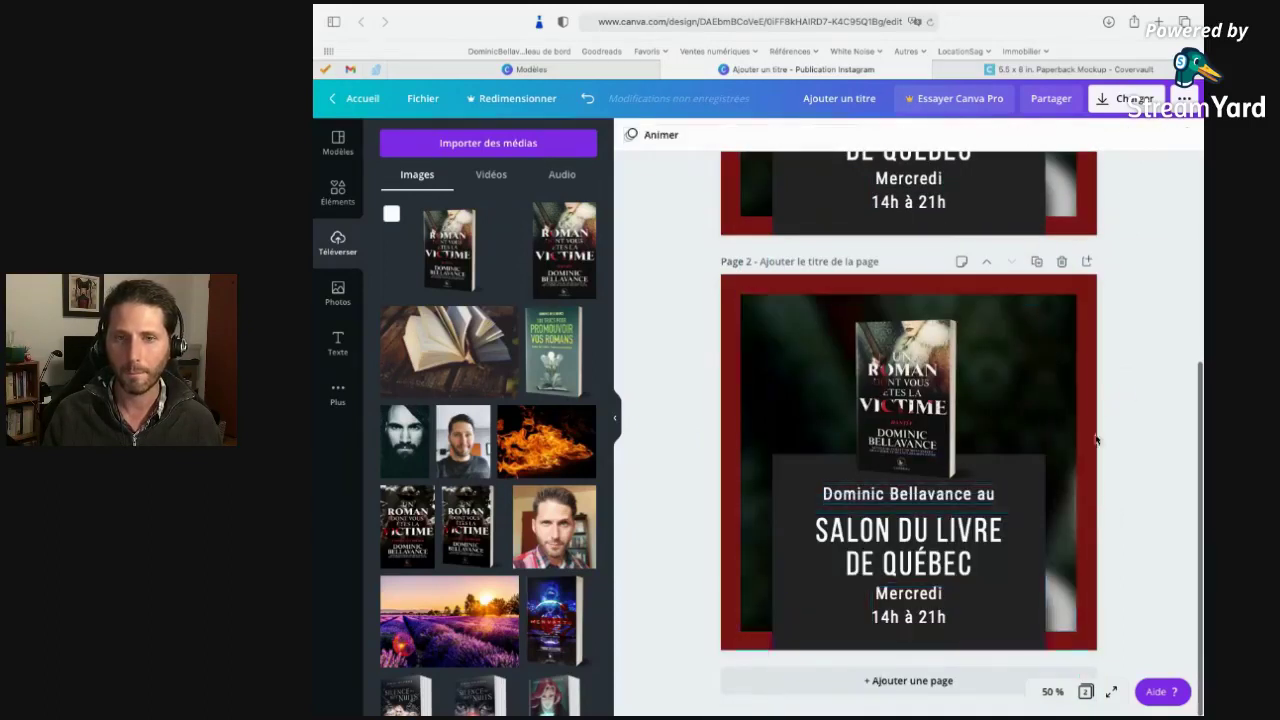
Change the weekday on page 2 to "Jeudi", keeping the hours on the line directly below.
{"action": "left_click", "coordinate": [913, 592]}
{"action": "double_click", "coordinate": [913, 592]}
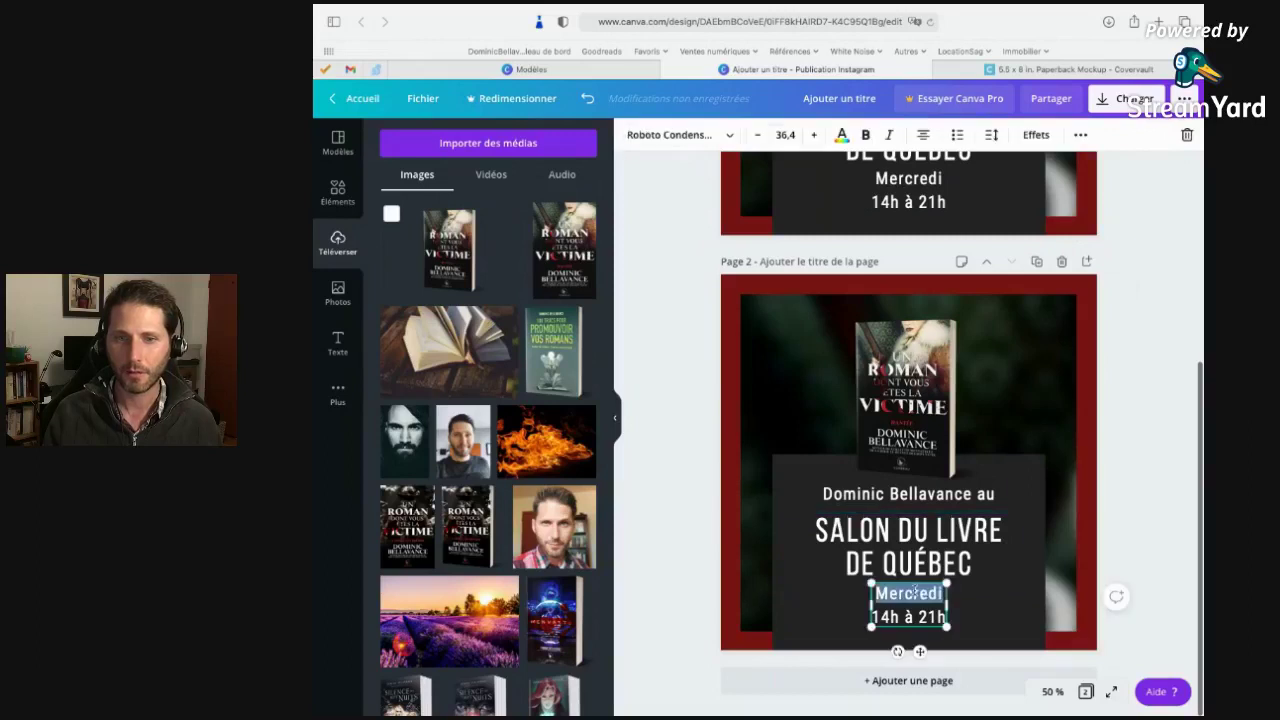
{"action": "type", "text": "Jeudi"}
{"action": "key", "text": "Return"}
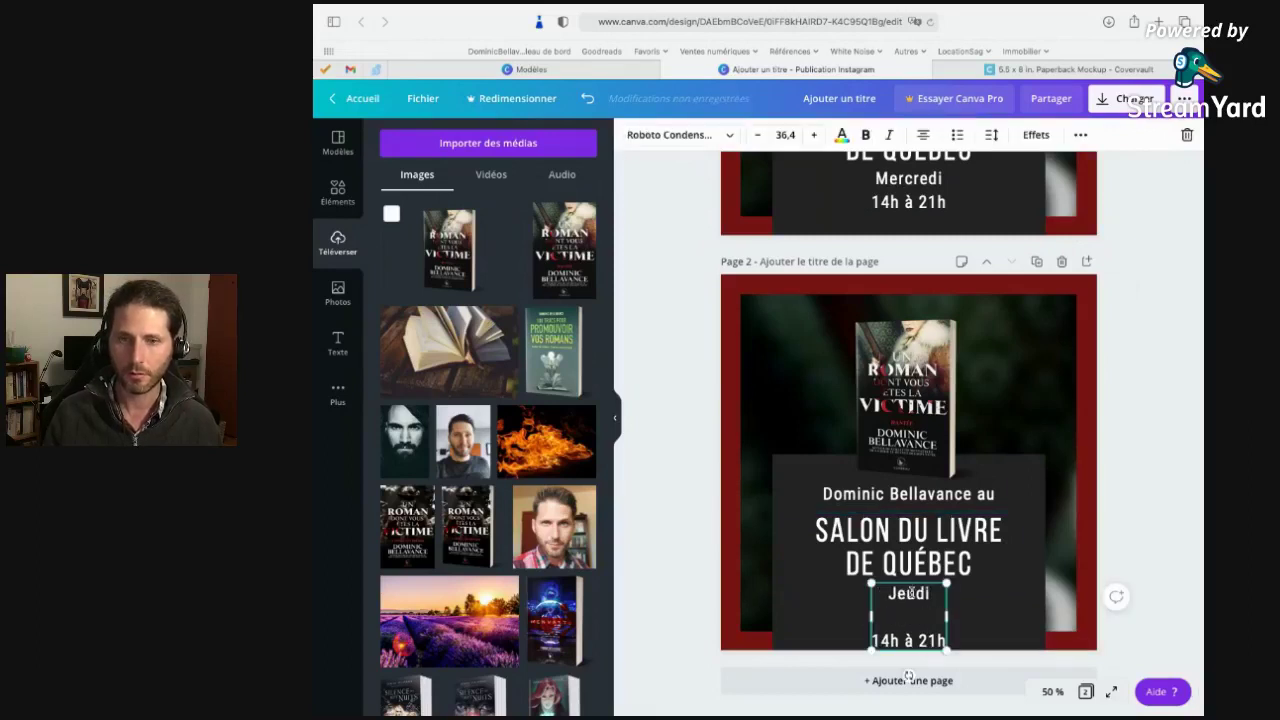
{"action": "key", "text": "BackSpace"}
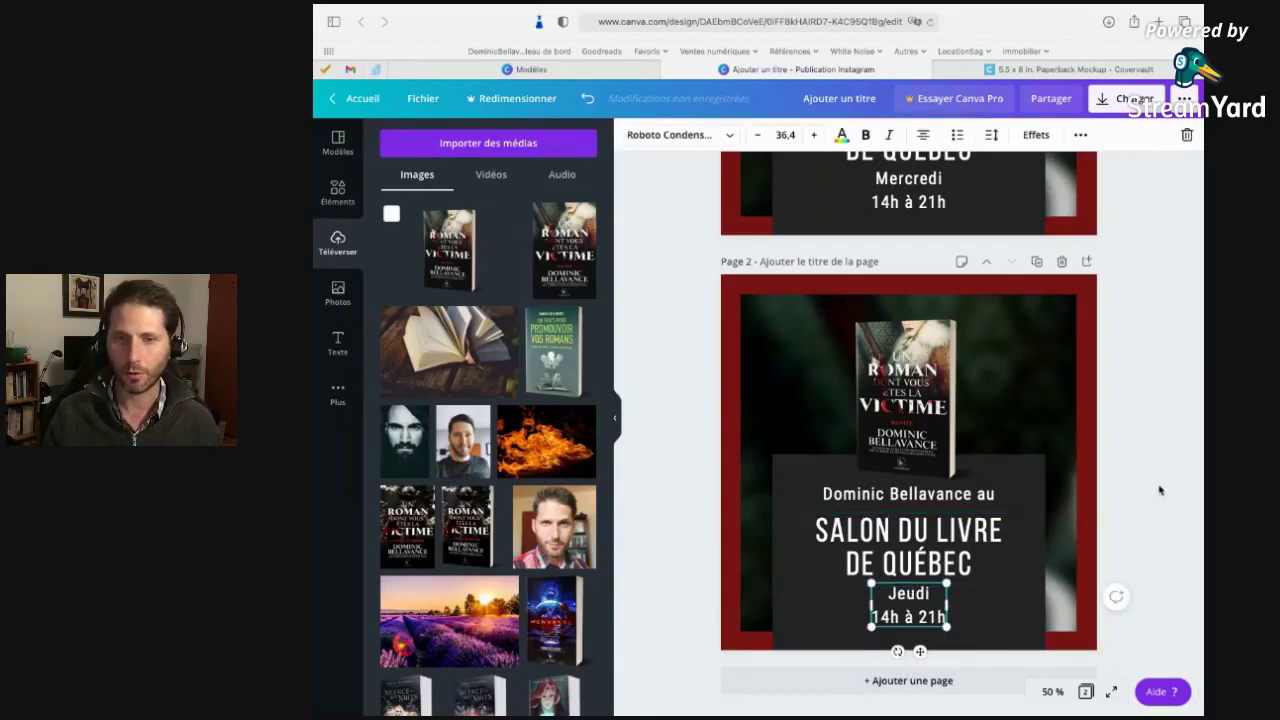
{"action": "left_click", "coordinate": [1040, 643]}
{"action": "left_click", "coordinate": [1164, 510]}
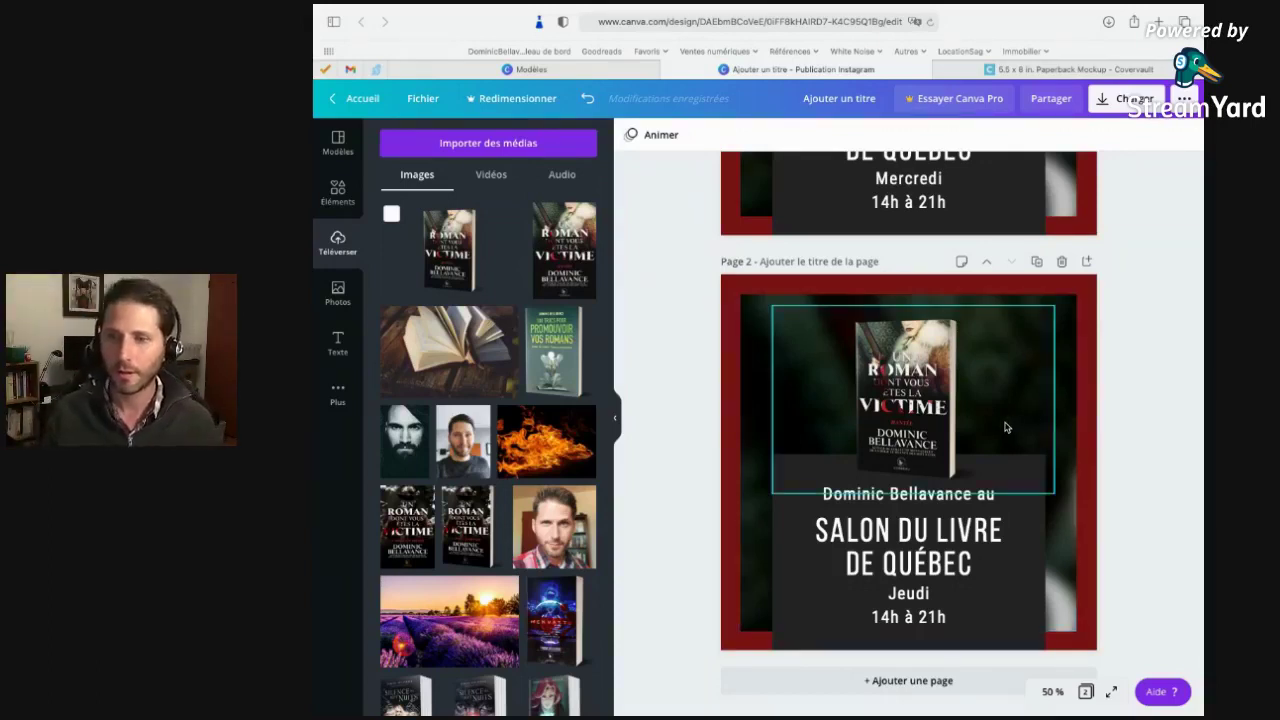
Review both pages and duplicate page 2 as a third page.
{"action": "scroll", "coordinate": [1006, 427], "scroll_direction": "up", "scroll_amount": 5}
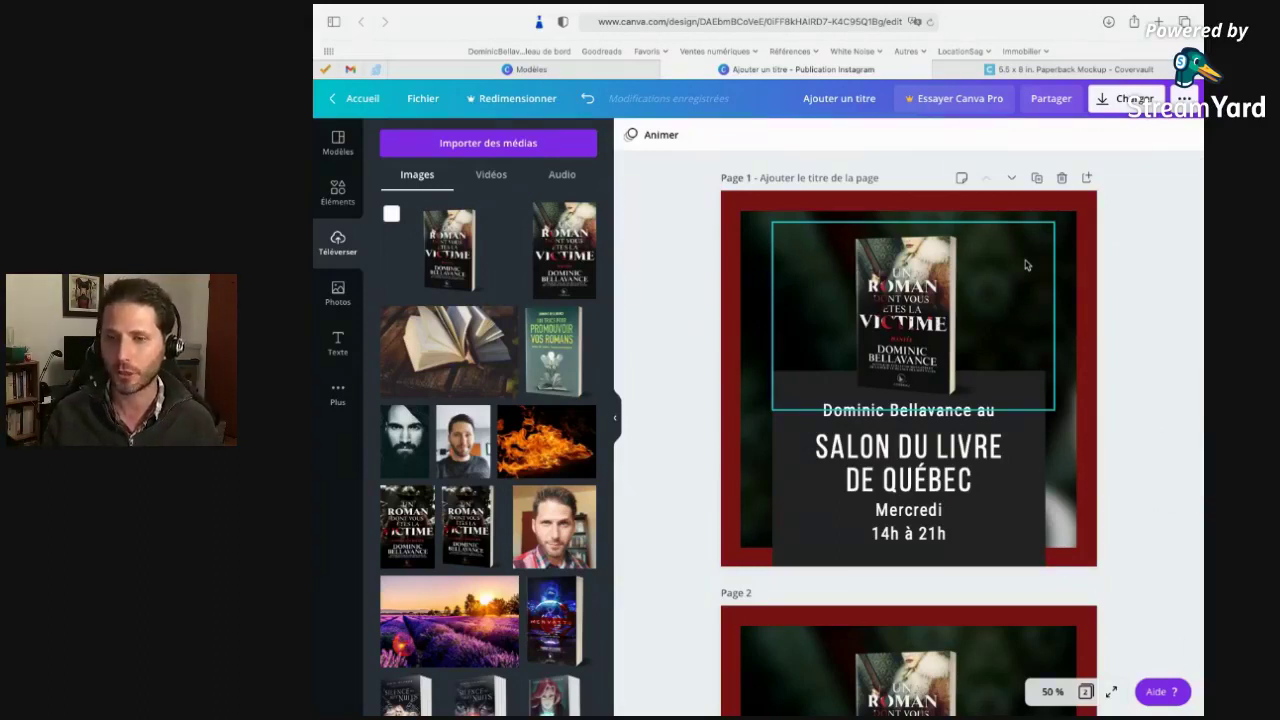
{"action": "scroll", "coordinate": [990, 250], "scroll_direction": "down", "scroll_amount": 1}
{"action": "scroll", "coordinate": [975, 327], "scroll_direction": "up", "scroll_amount": 1}
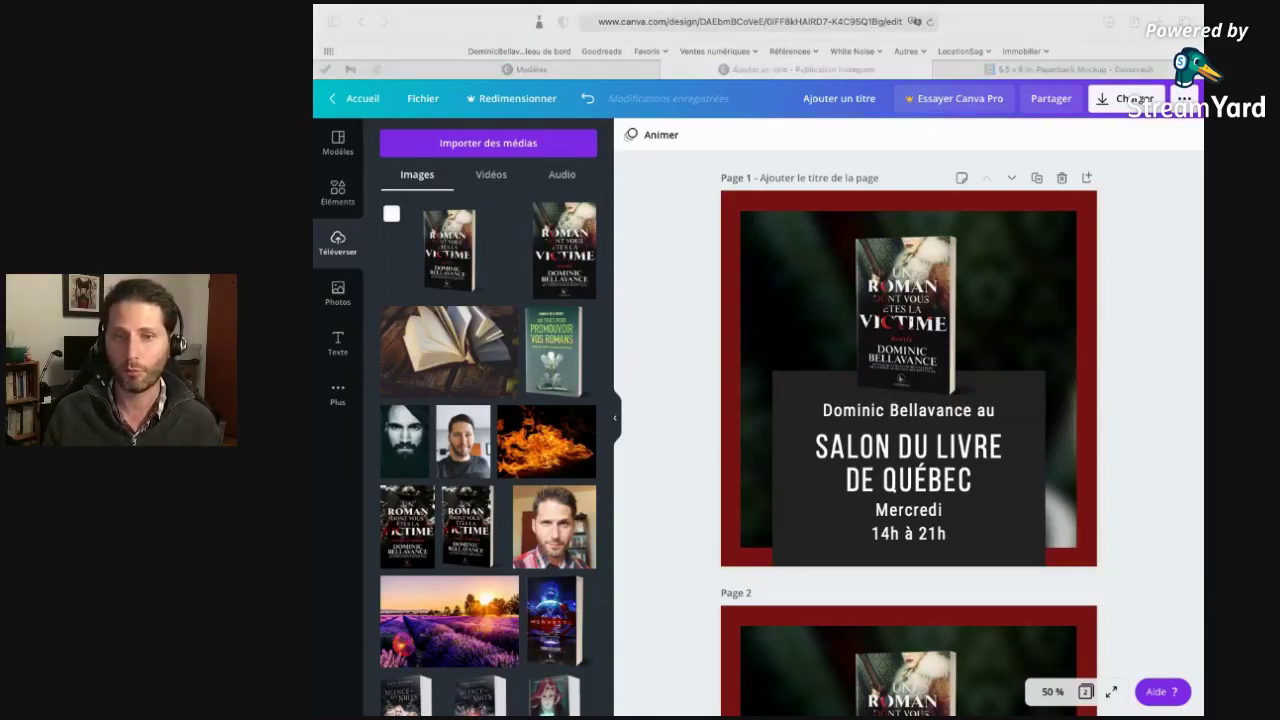
{"action": "scroll", "coordinate": [1060, 320], "scroll_direction": "down", "scroll_amount": 3}
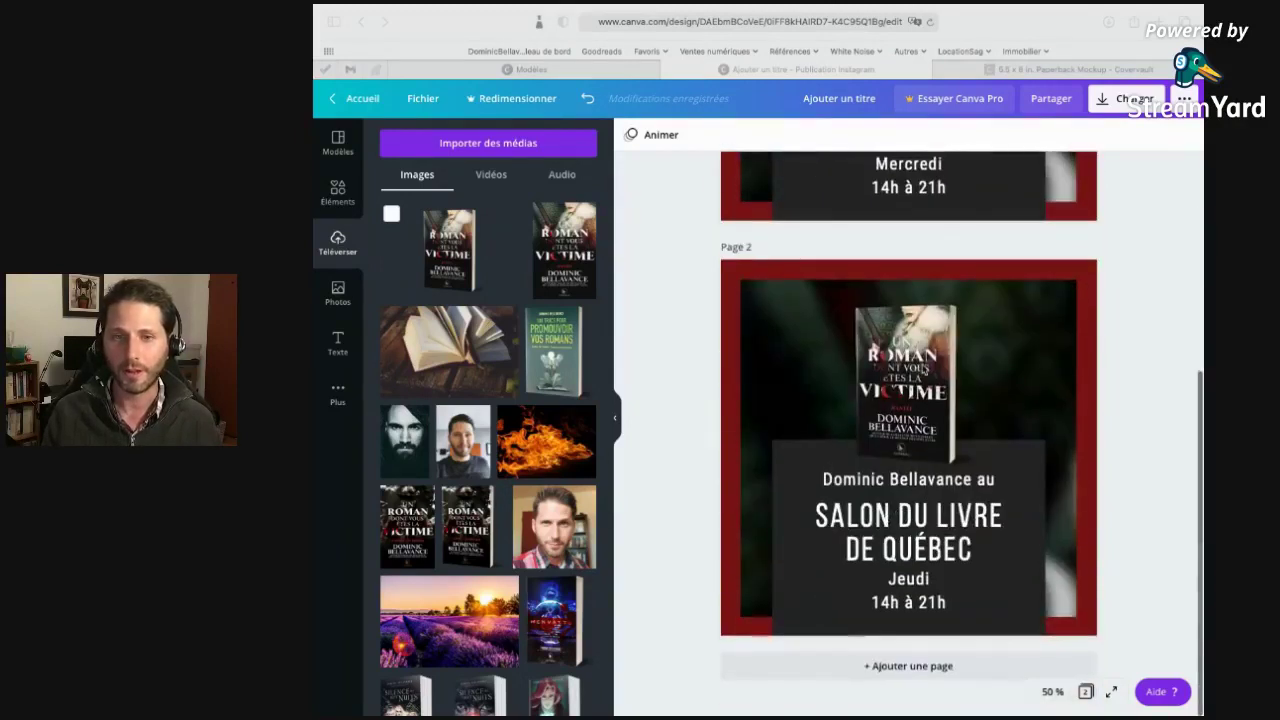
{"action": "left_click", "coordinate": [975, 295]}
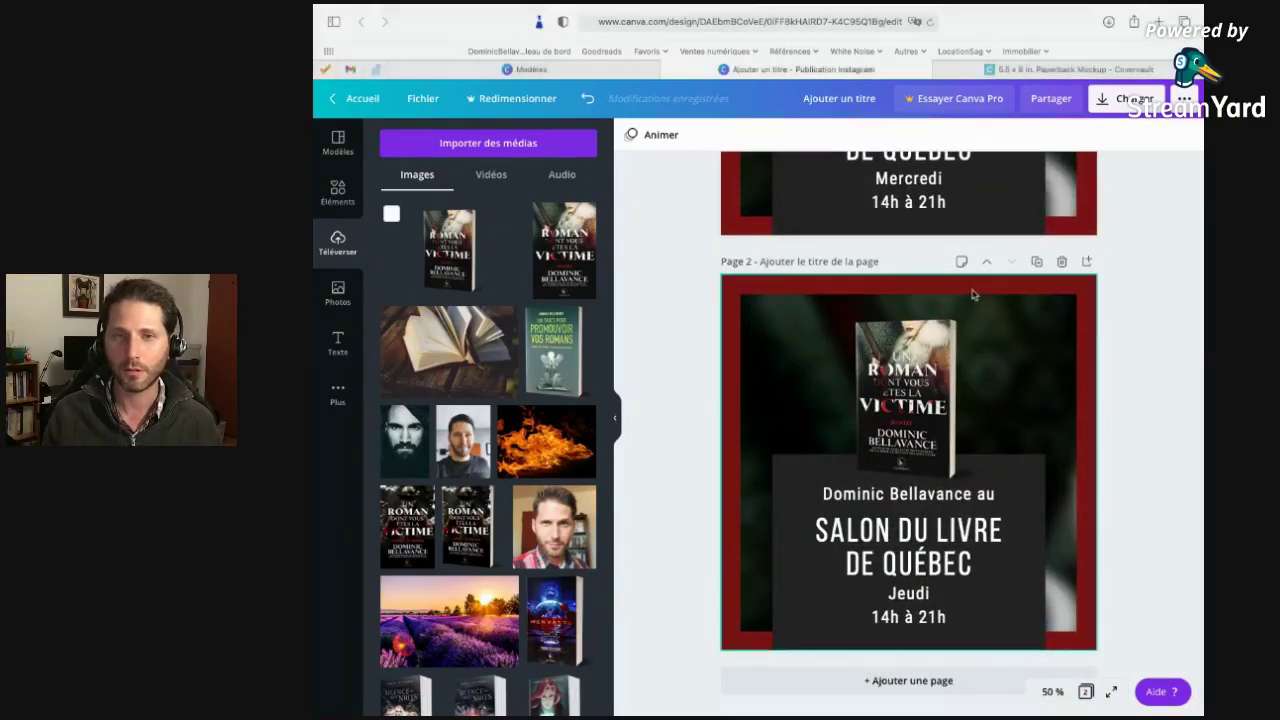
{"action": "left_click", "coordinate": [1038, 262]}
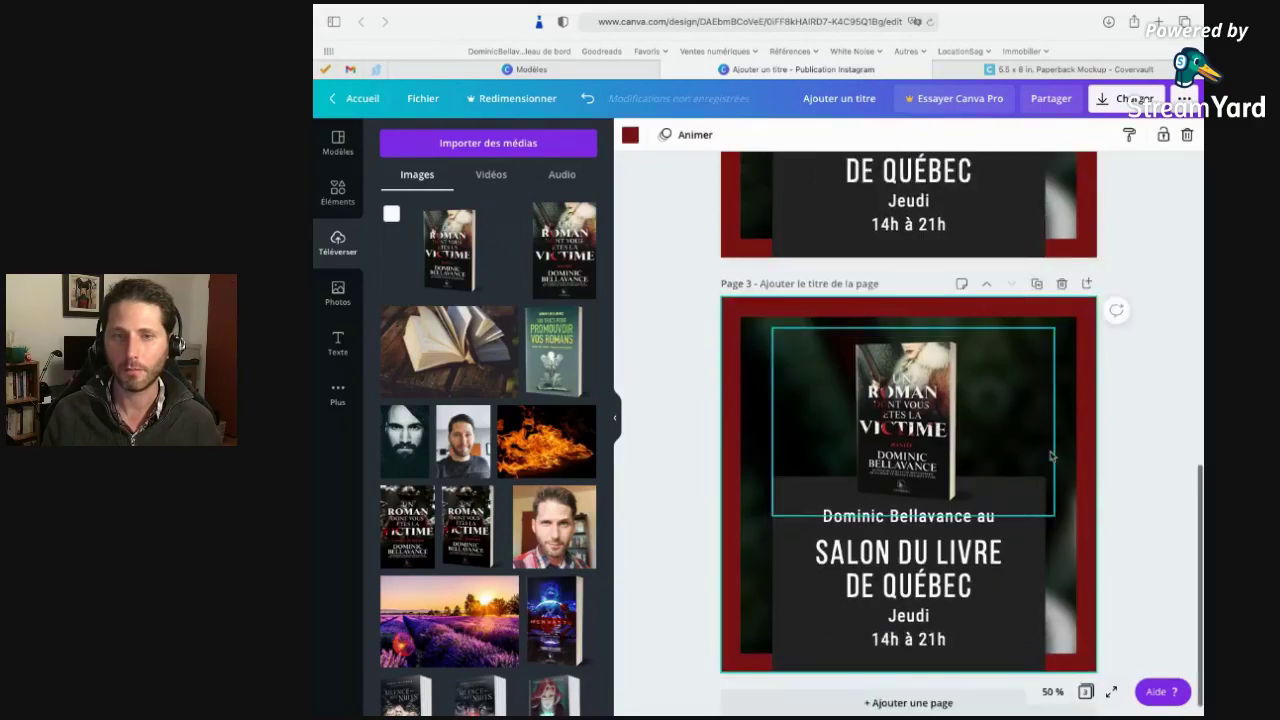
Change the weekday on page 3 to "Vendredi".
{"action": "scroll", "coordinate": [1050, 428], "scroll_direction": "up", "scroll_amount": 7}
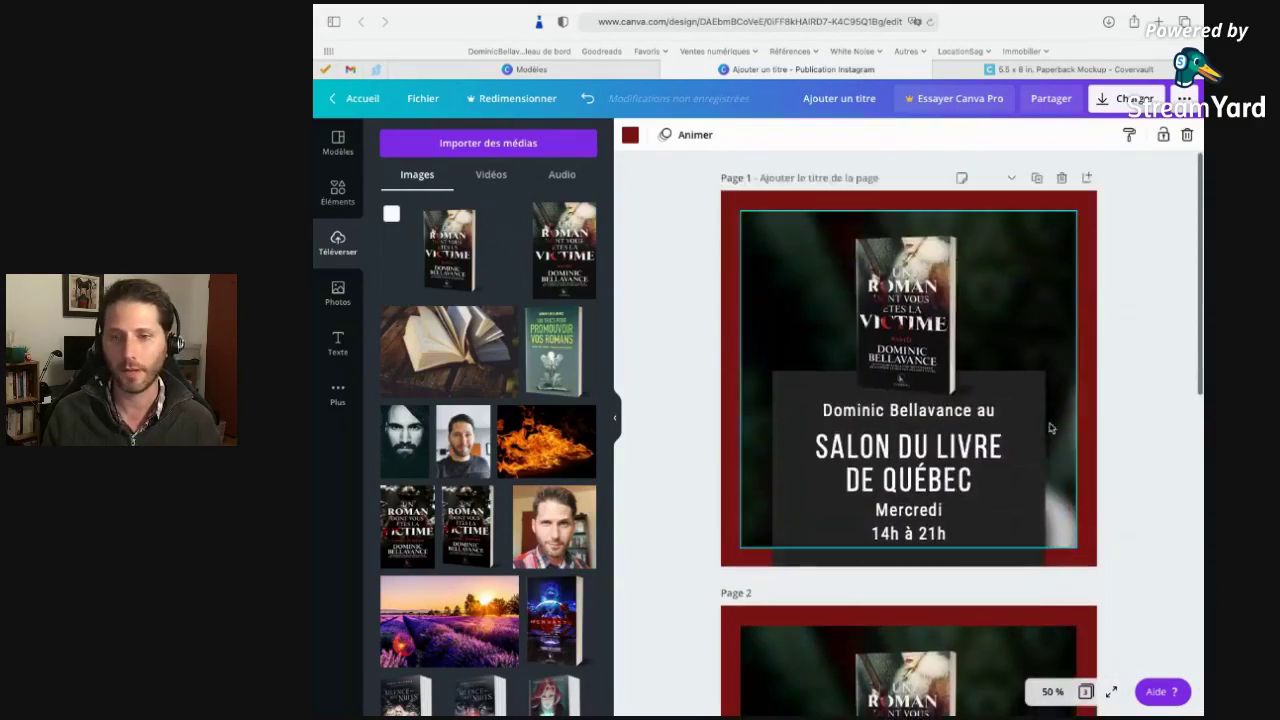
{"action": "scroll", "coordinate": [1050, 428], "scroll_direction": "down", "scroll_amount": 3}
{"action": "scroll", "coordinate": [1050, 428], "scroll_direction": "down", "scroll_amount": 5}
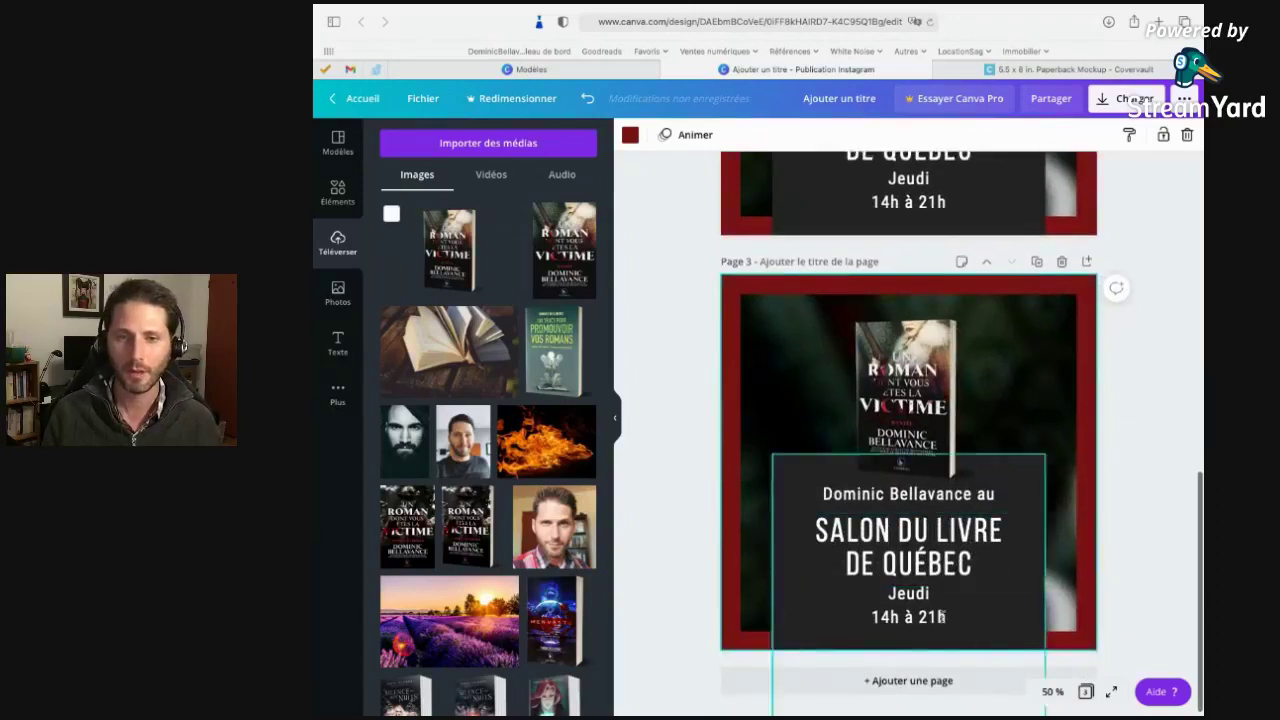
{"action": "left_click", "coordinate": [914, 598]}
{"action": "double_click", "coordinate": [914, 598]}
{"action": "type", "text": "V"}
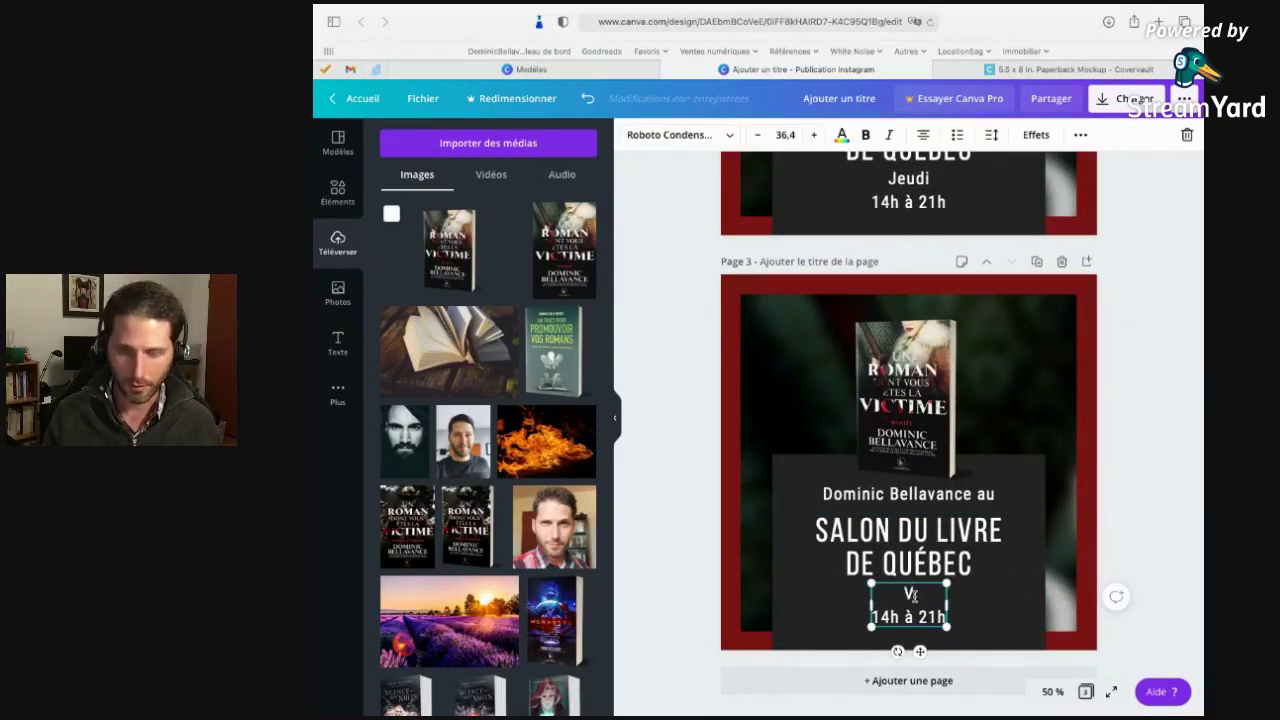
{"action": "type", "text": "endredi"}
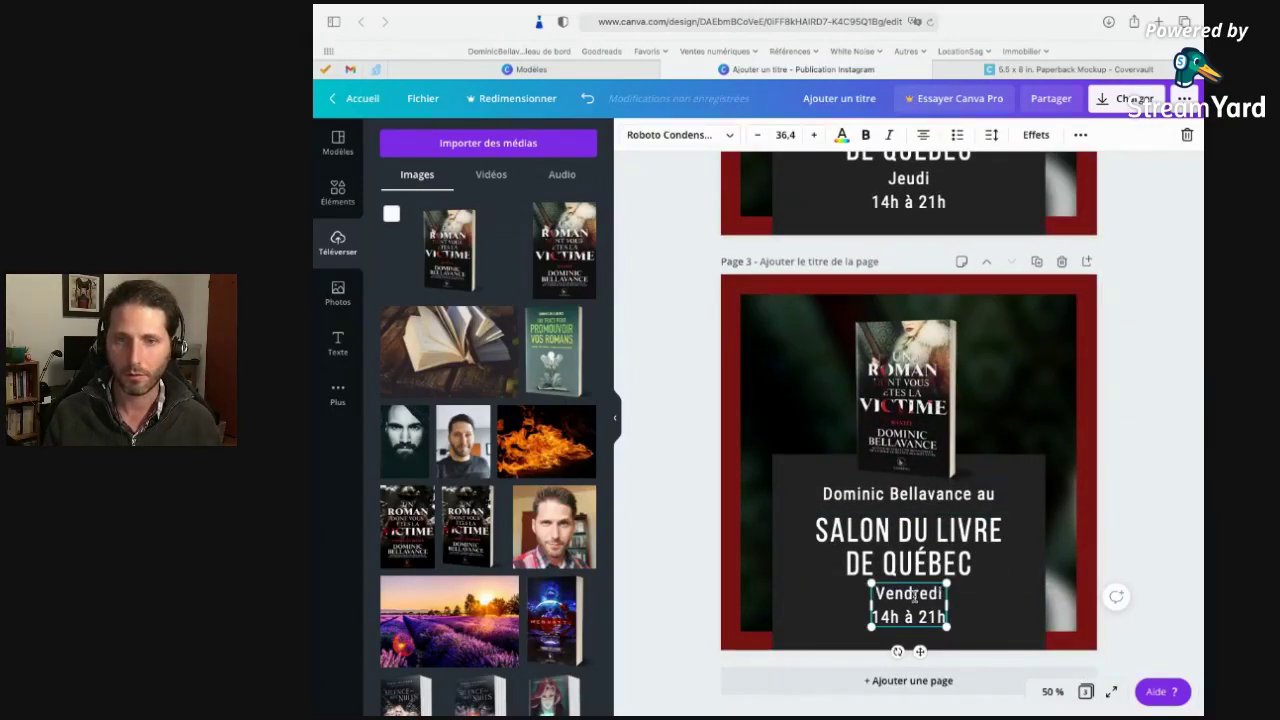
{"action": "left_click", "coordinate": [1070, 551]}
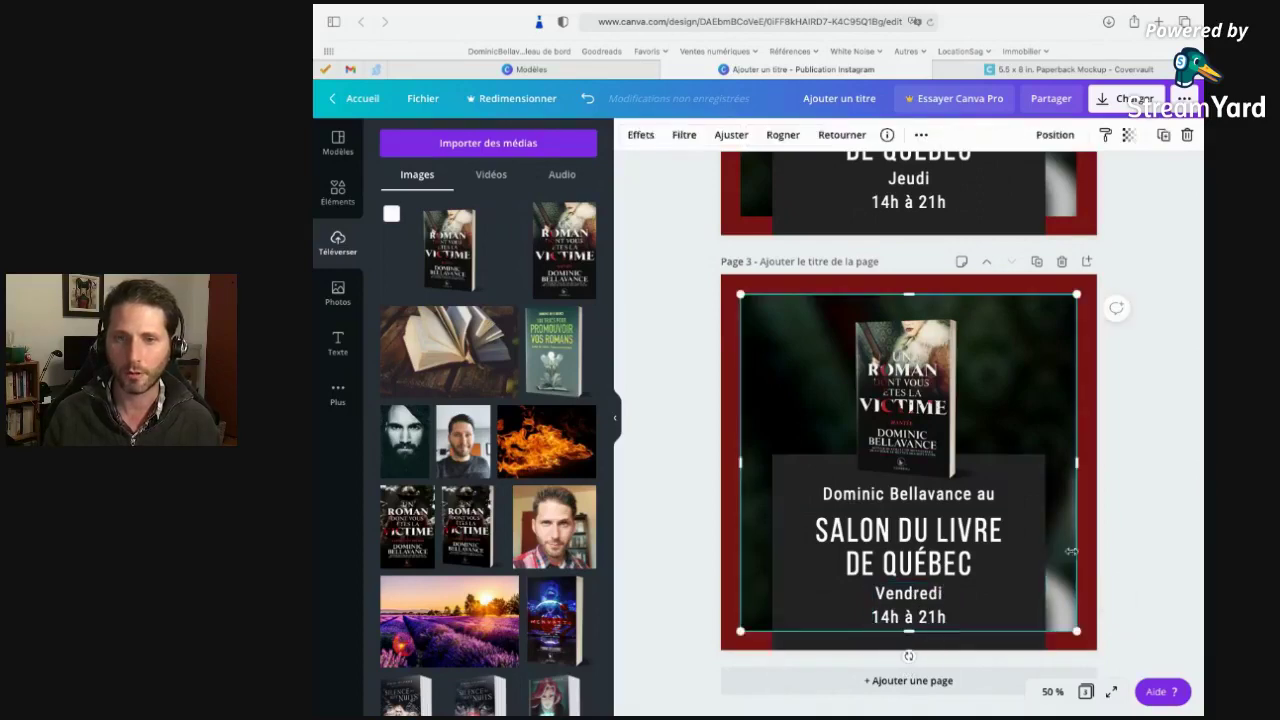
{"action": "left_click", "coordinate": [1140, 528]}
Open the download settings for the design, review the available file types and keep PNG.
{"action": "scroll", "coordinate": [1134, 474], "scroll_direction": "up", "scroll_amount": 7}
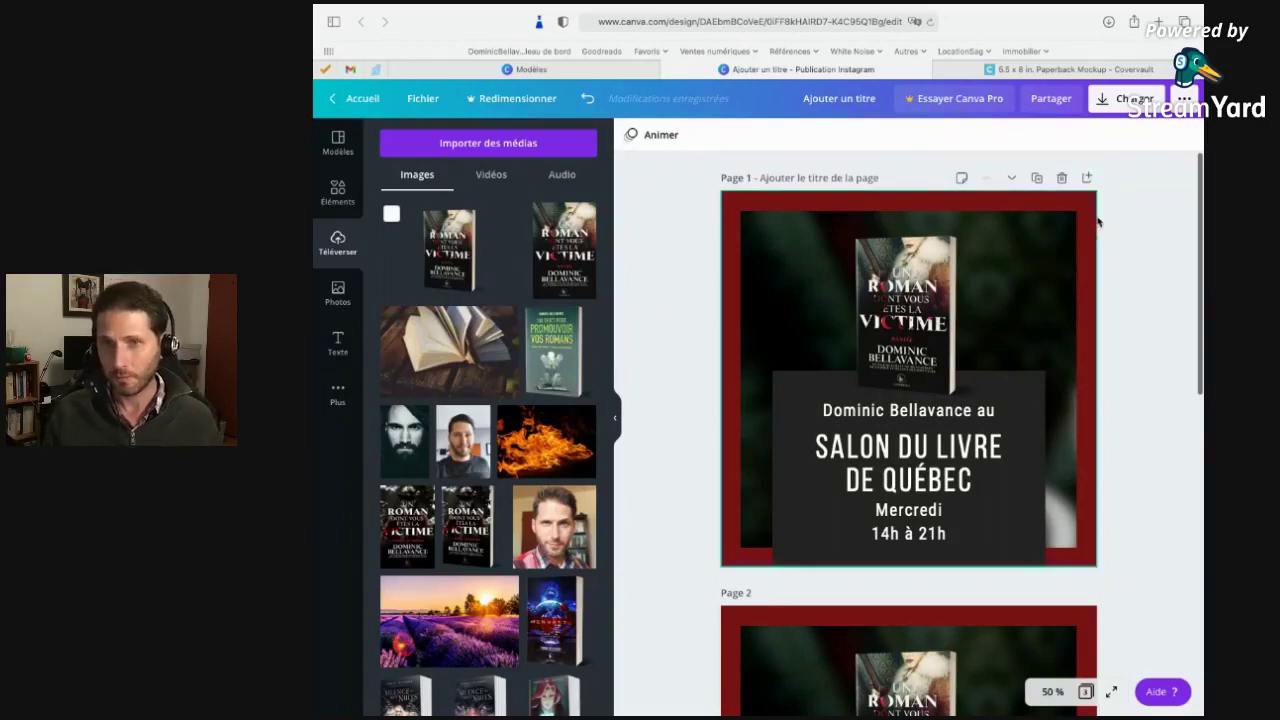
{"action": "left_click", "coordinate": [1110, 104]}
{"action": "left_click", "coordinate": [1112, 104]}
{"action": "left_click", "coordinate": [1116, 104]}
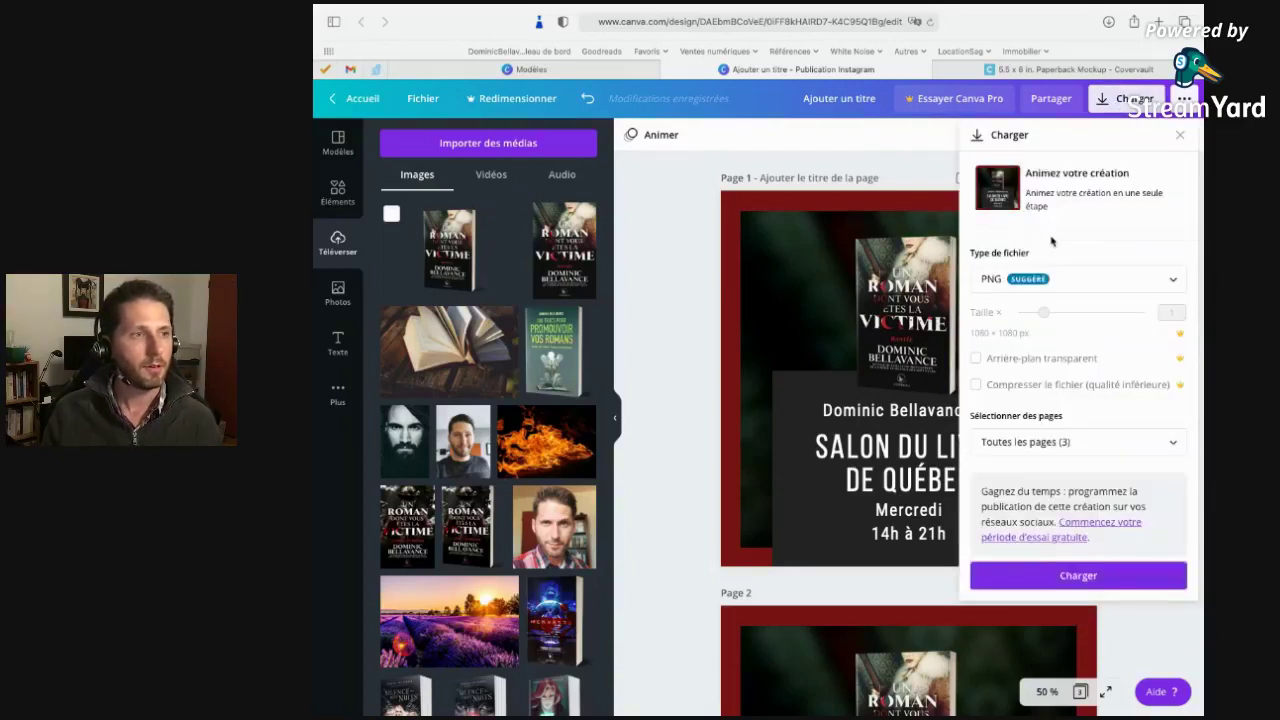
{"action": "left_click", "coordinate": [1080, 283]}
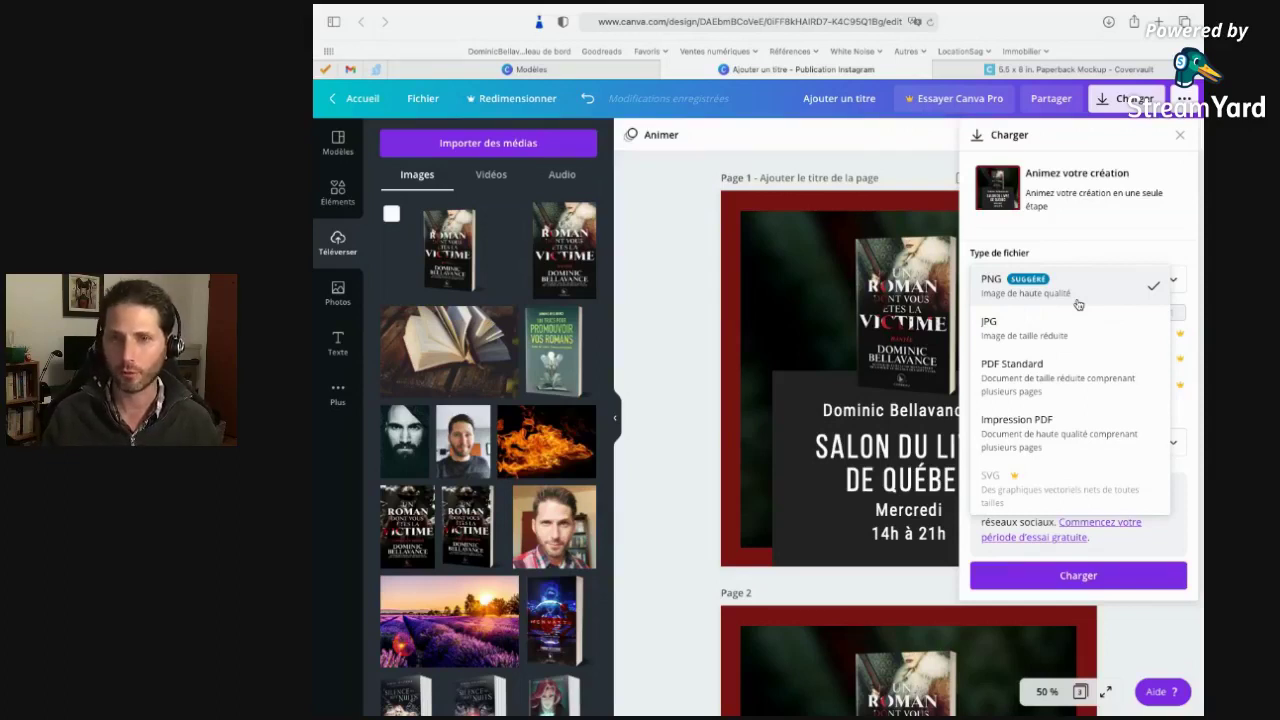
{"action": "left_click", "coordinate": [1074, 292]}
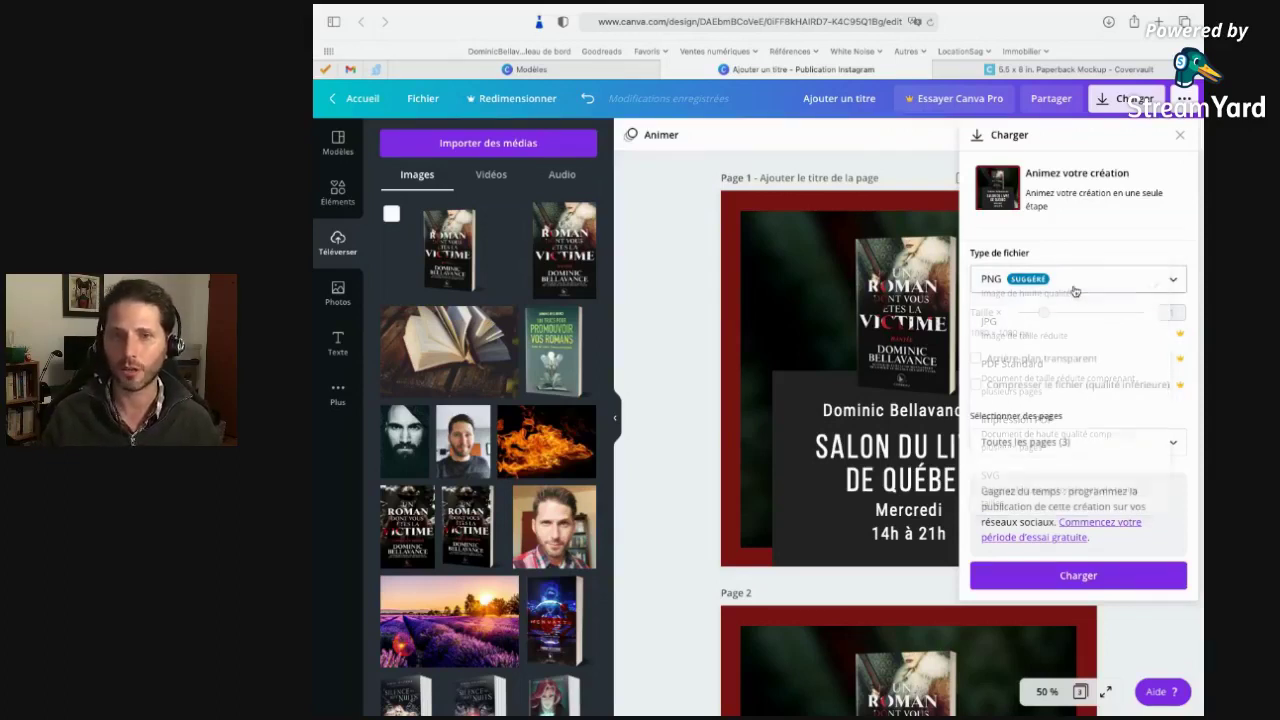
{"action": "left_click", "coordinate": [1062, 285]}
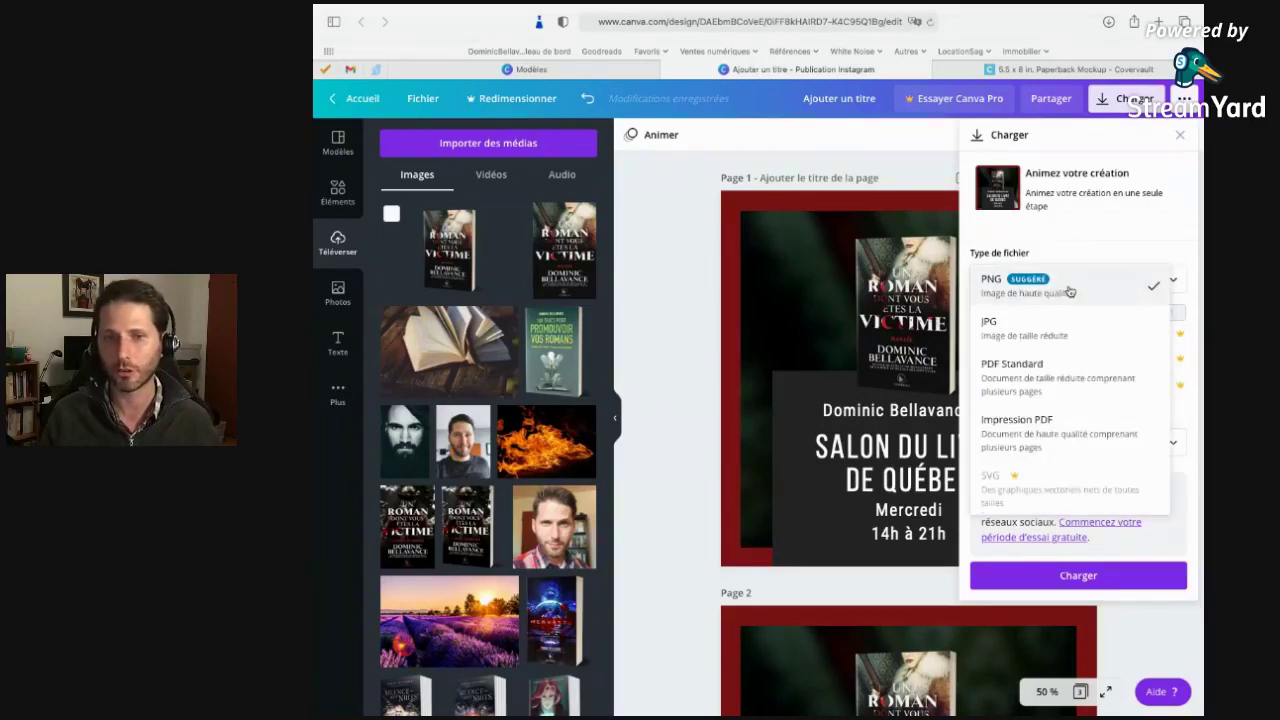
{"action": "scroll", "coordinate": [1084, 388], "scroll_direction": "down", "scroll_amount": 3}
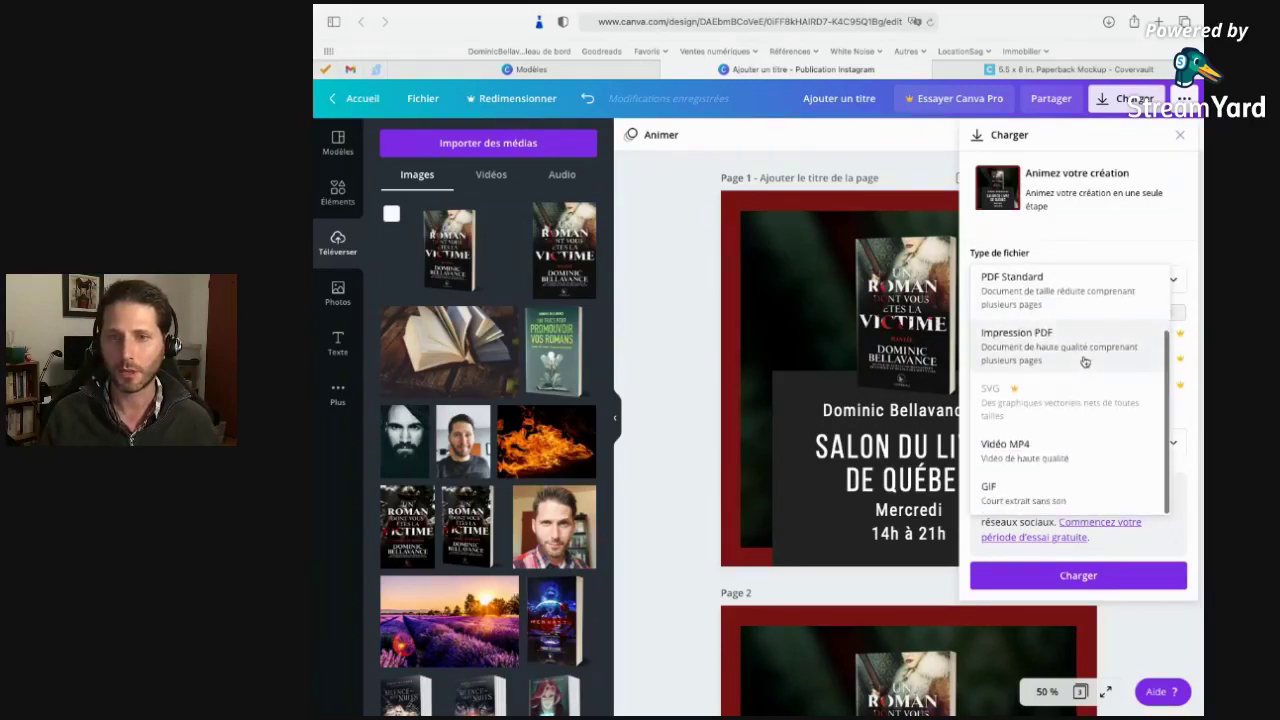
{"action": "scroll", "coordinate": [1080, 340], "scroll_direction": "up", "scroll_amount": 3}
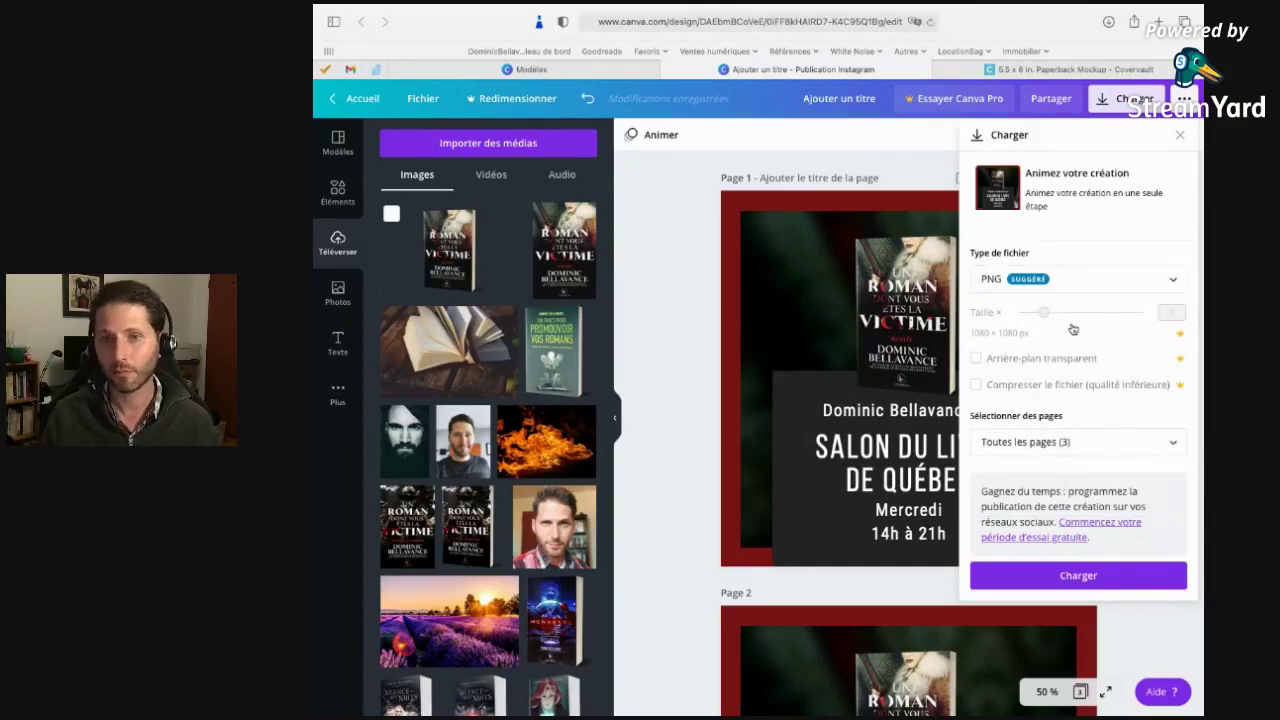
{"action": "left_click", "coordinate": [1060, 318]}
{"action": "left_click", "coordinate": [1101, 203]}
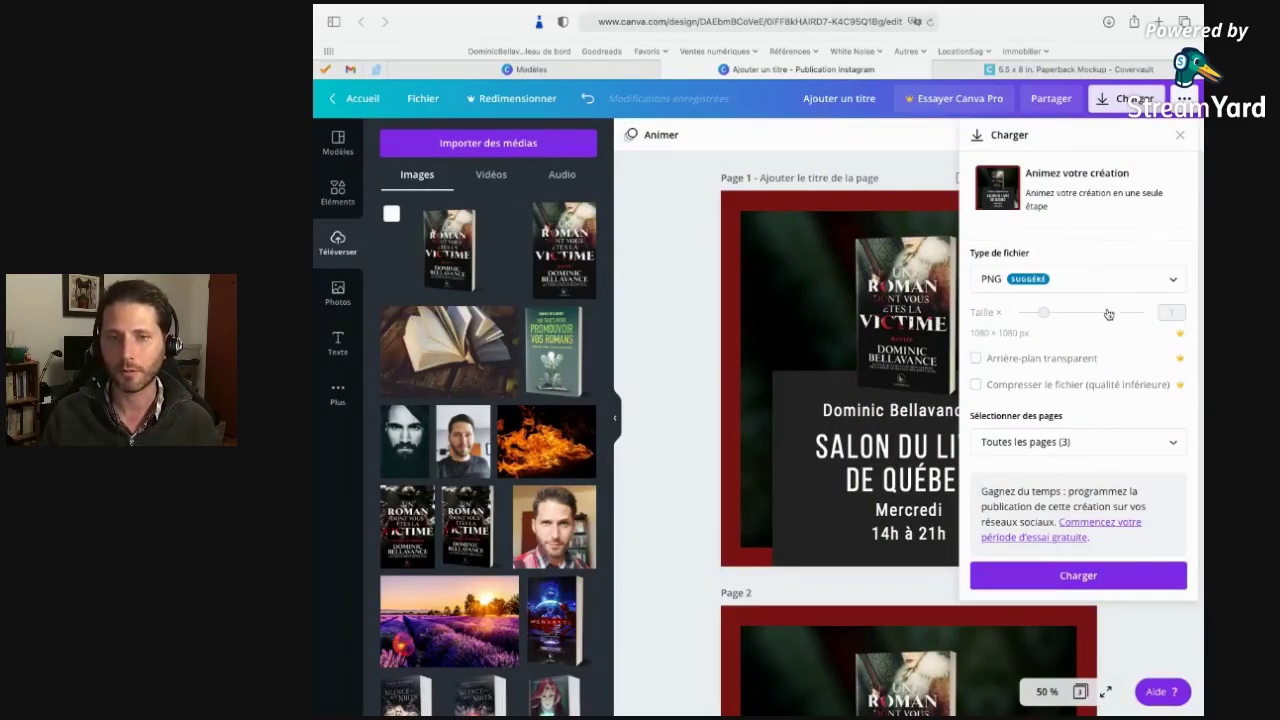
Select all three pages for the download, download them as PNG and dismiss the referral offer.
{"action": "left_click", "coordinate": [1076, 442]}
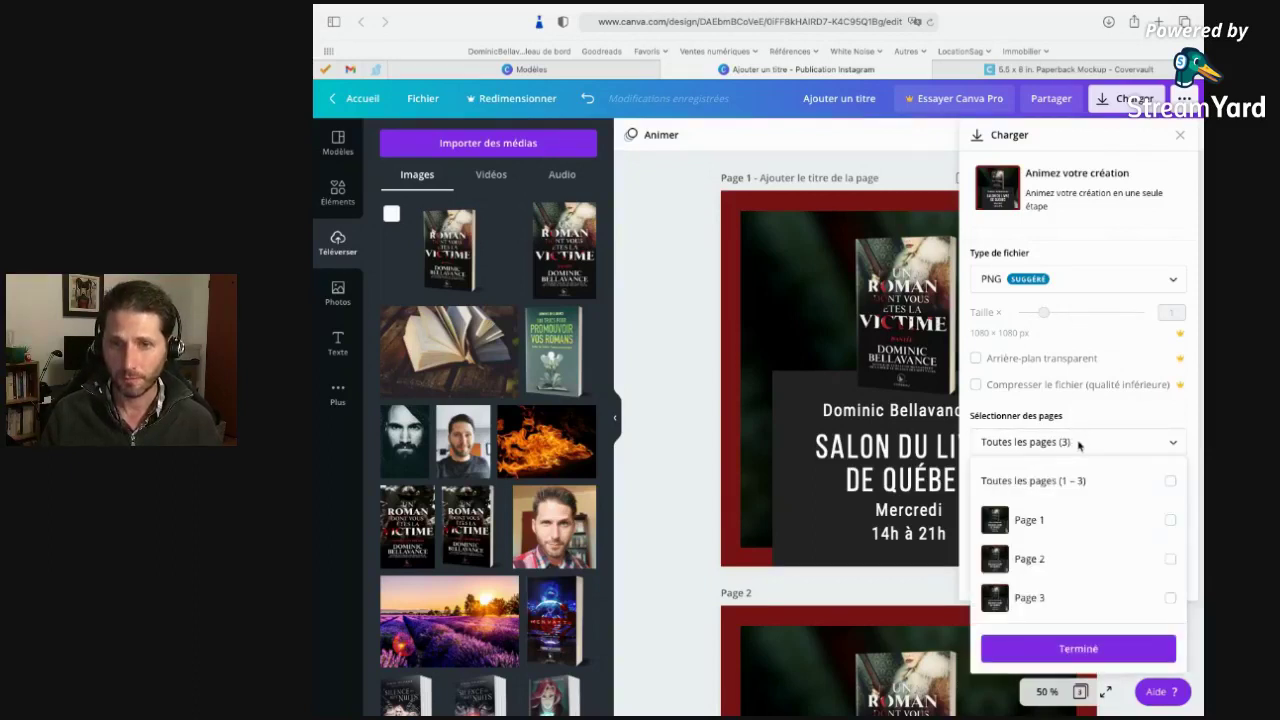
{"action": "left_click", "coordinate": [1170, 483]}
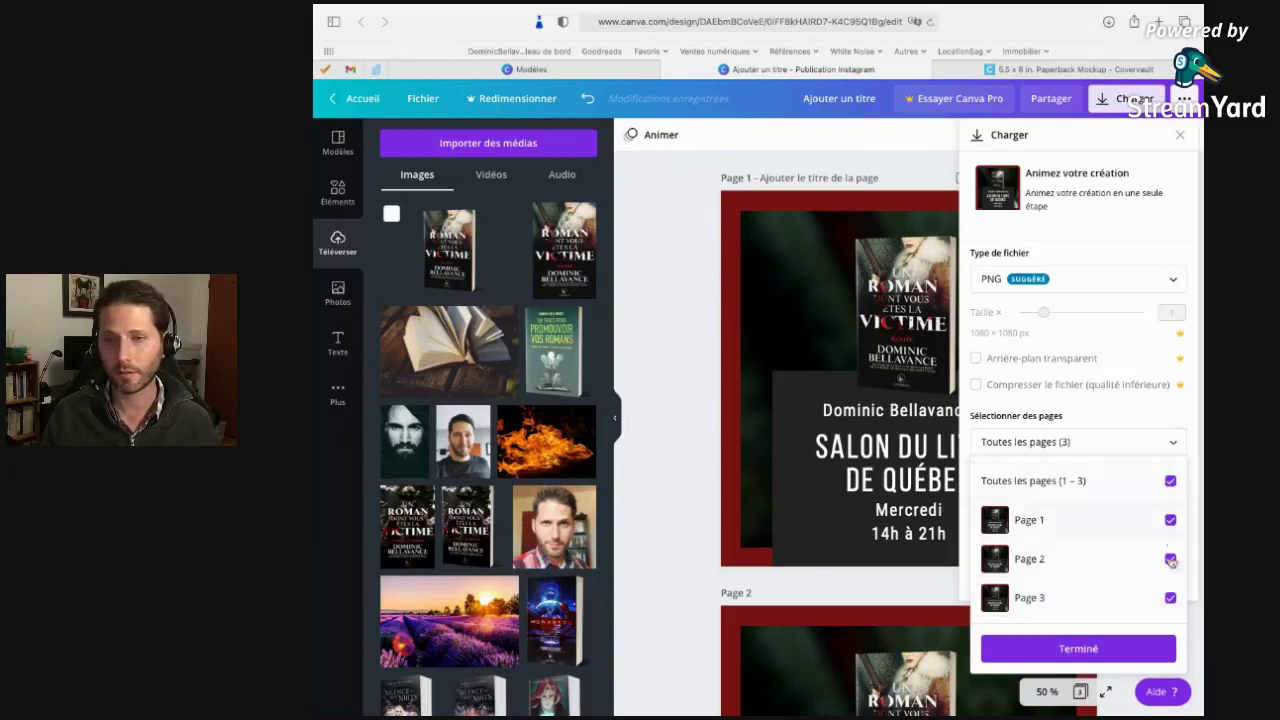
{"action": "left_click", "coordinate": [1106, 651]}
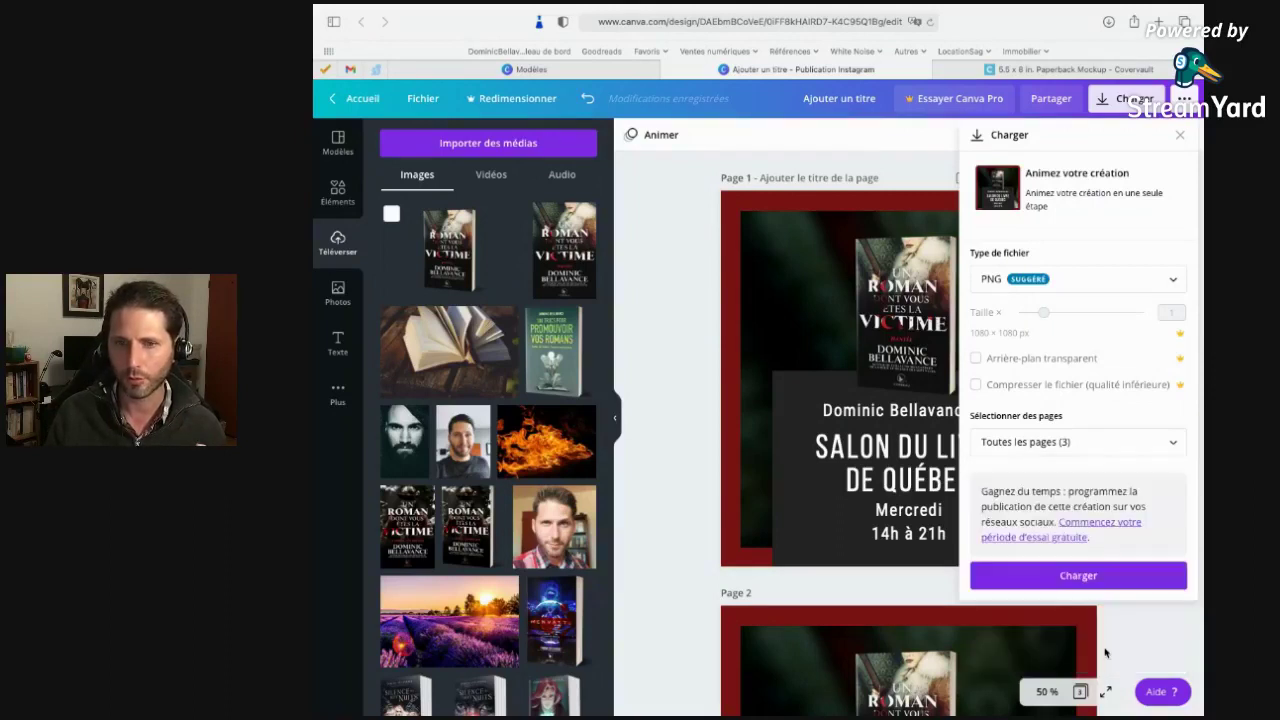
{"action": "left_click", "coordinate": [1103, 574]}
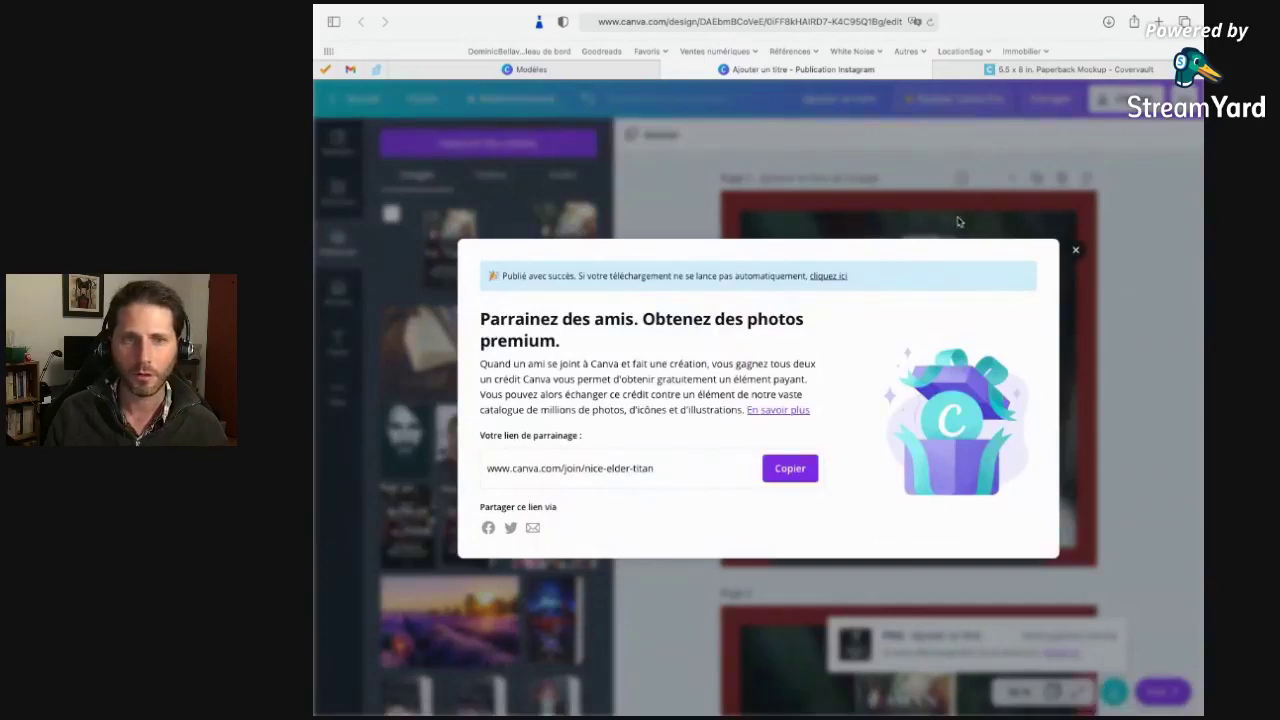
{"action": "left_click", "coordinate": [1076, 251]}
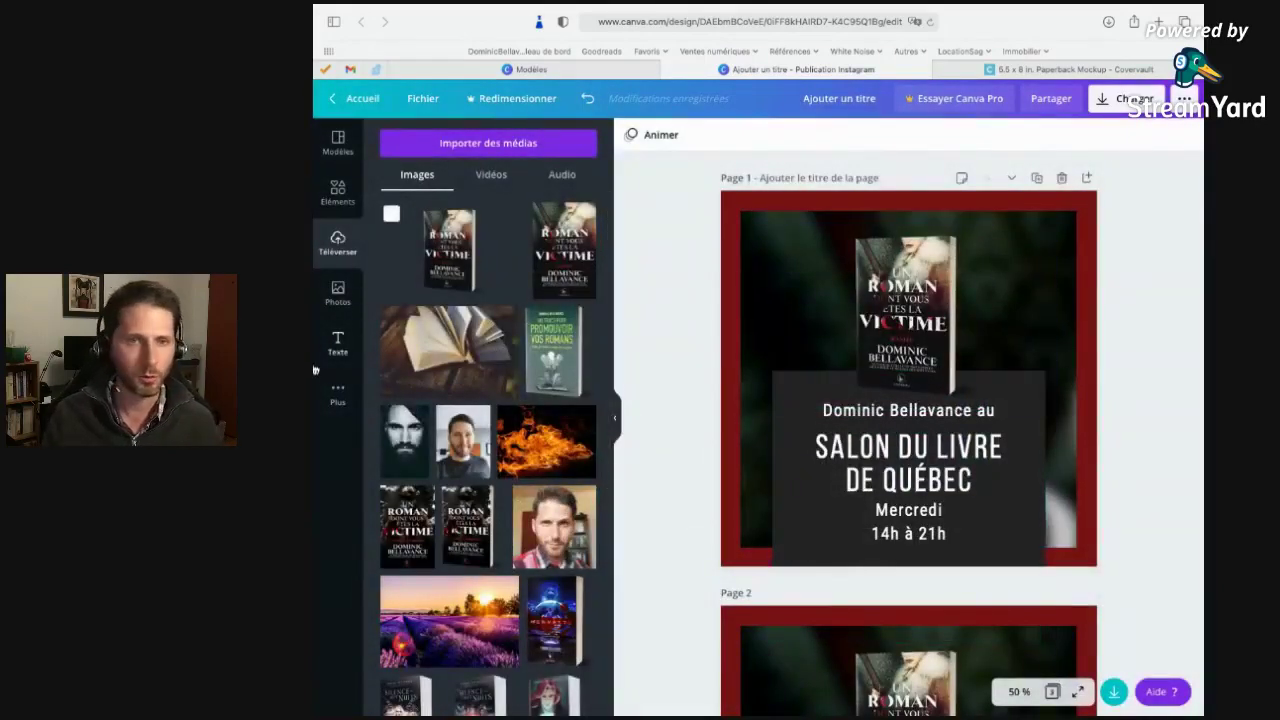
Switch to the Finder desktop, move the downloaded "Ajouter un titre" folder onto it and open the folder.
{"action": "key", "text": "ctrl+Left"}
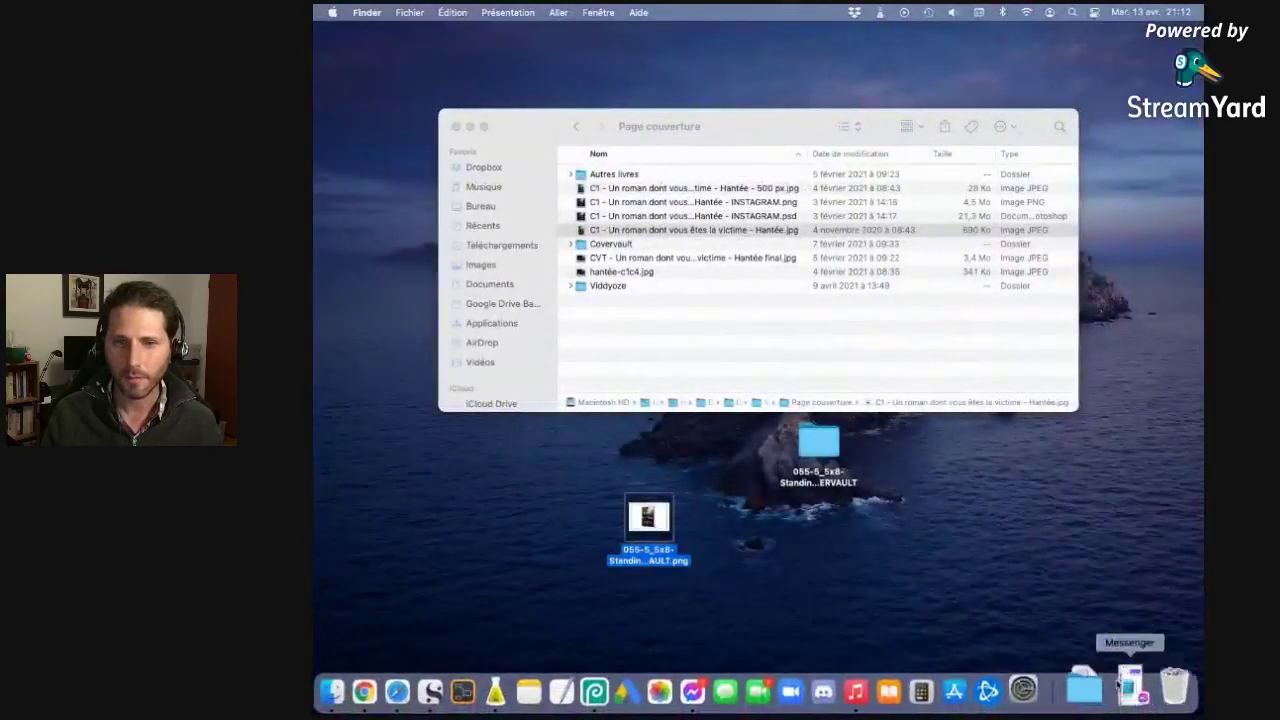
{"action": "left_click", "coordinate": [1084, 688]}
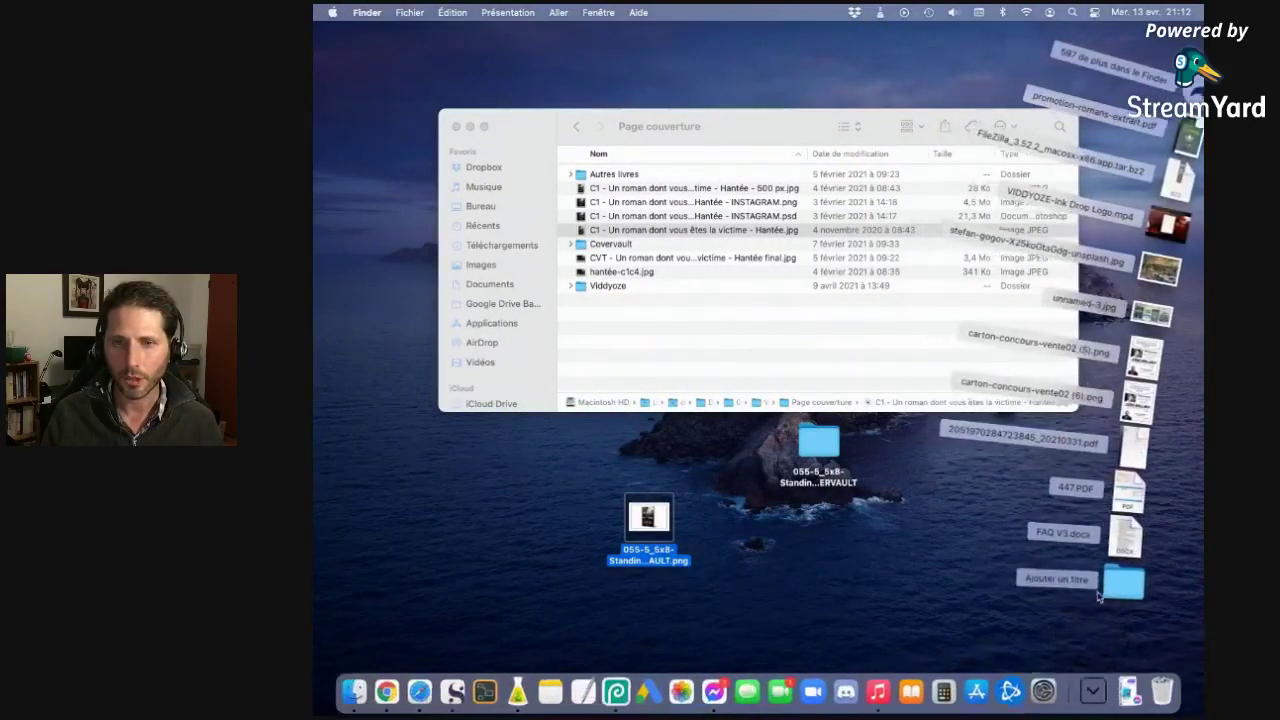
{"action": "left_click_drag", "start_coordinate": [1118, 591], "coordinate": [986, 513]}
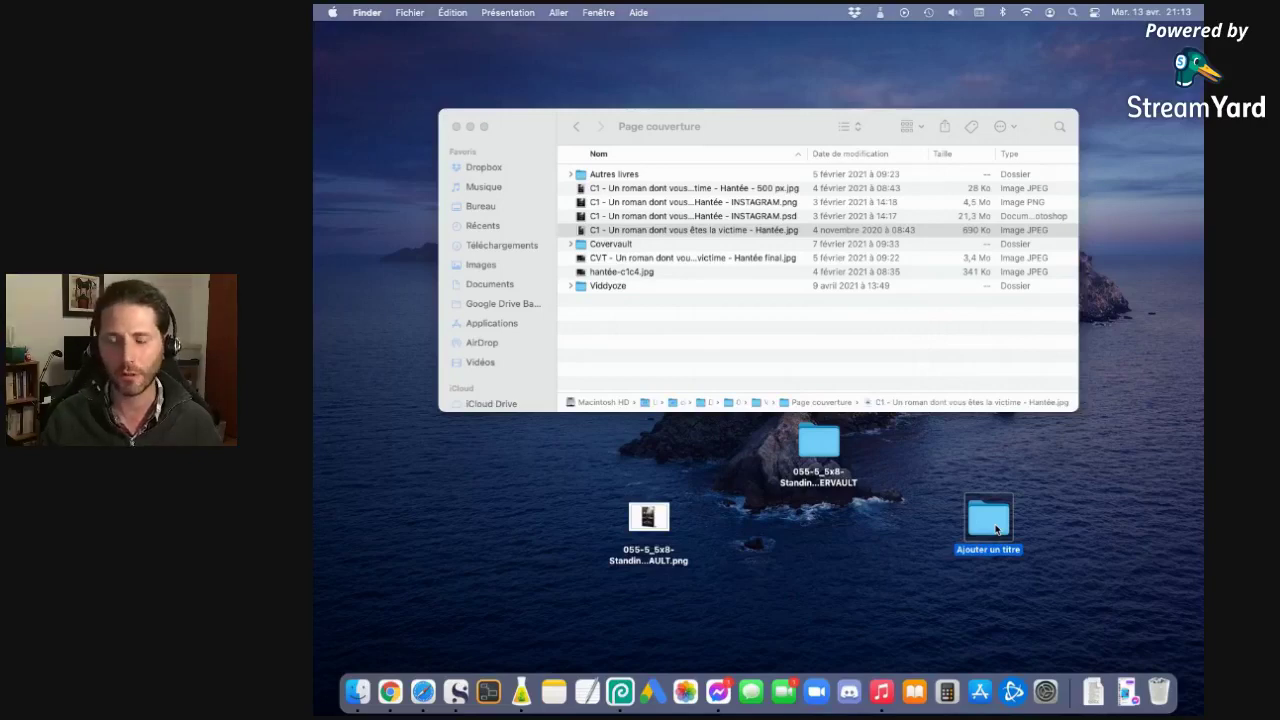
{"action": "double_click", "coordinate": [996, 530]}
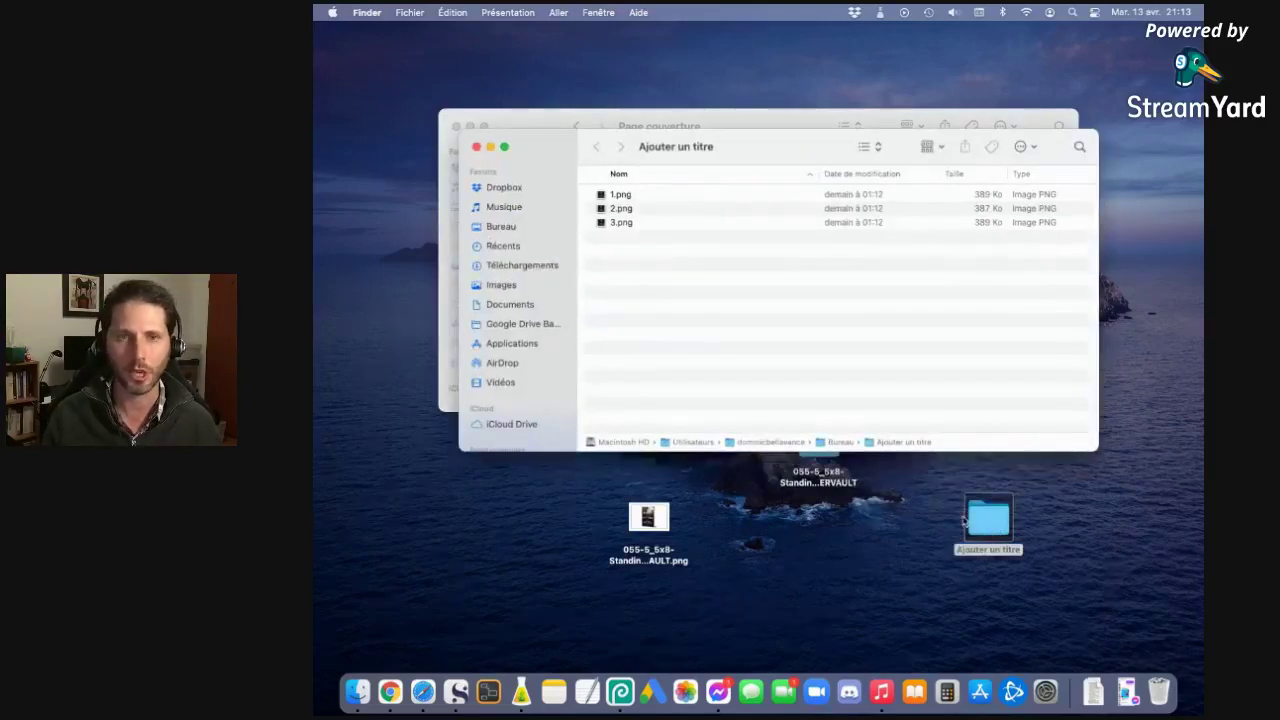
View the downloaded 1.png in Preview at a reduced size that fits the whole image, and close it.
{"action": "left_click", "coordinate": [626, 197]}
{"action": "left_click", "coordinate": [628, 210]}
{"action": "left_click", "coordinate": [640, 223]}
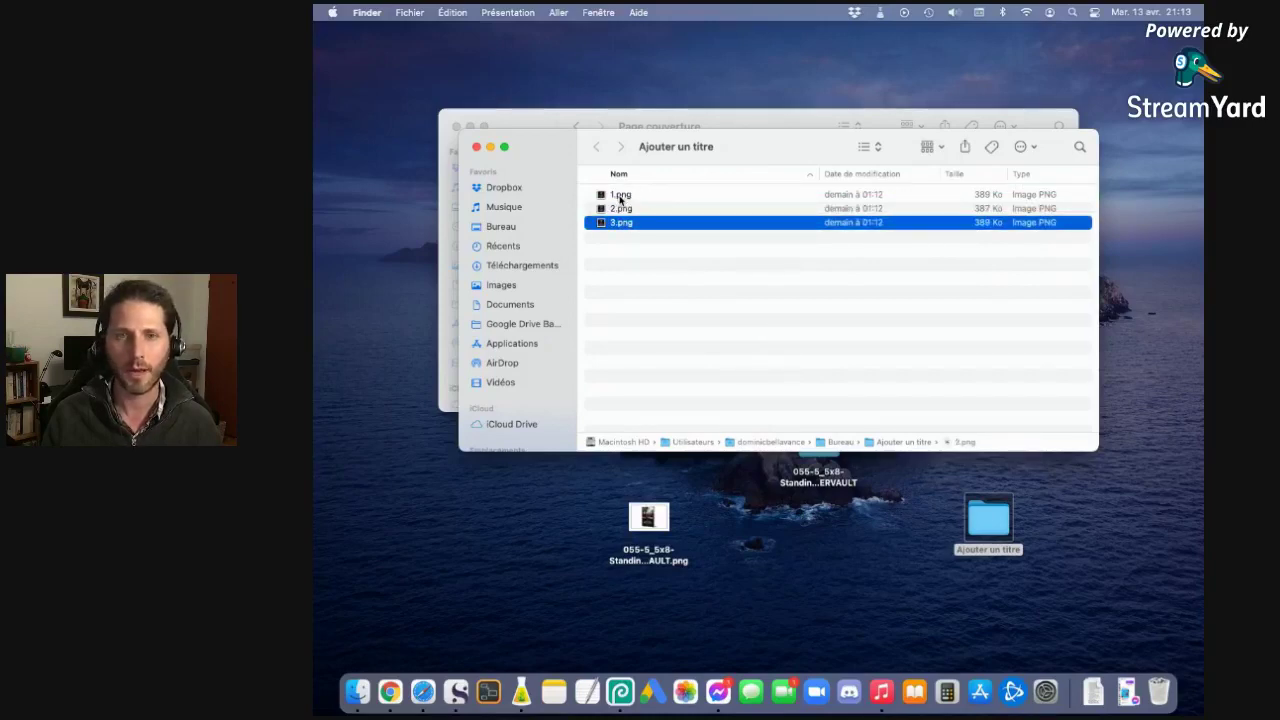
{"action": "left_click", "coordinate": [621, 199]}
{"action": "double_click", "coordinate": [621, 197]}
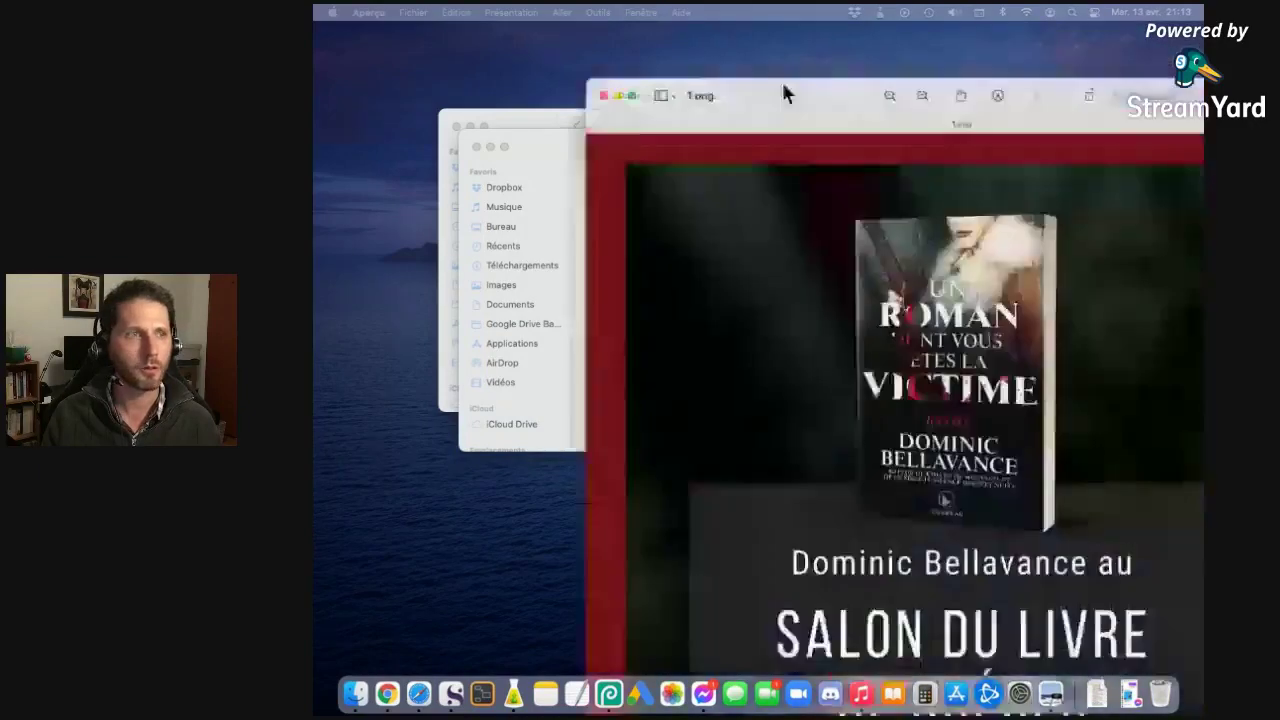
{"action": "key", "text": "super+plus"}
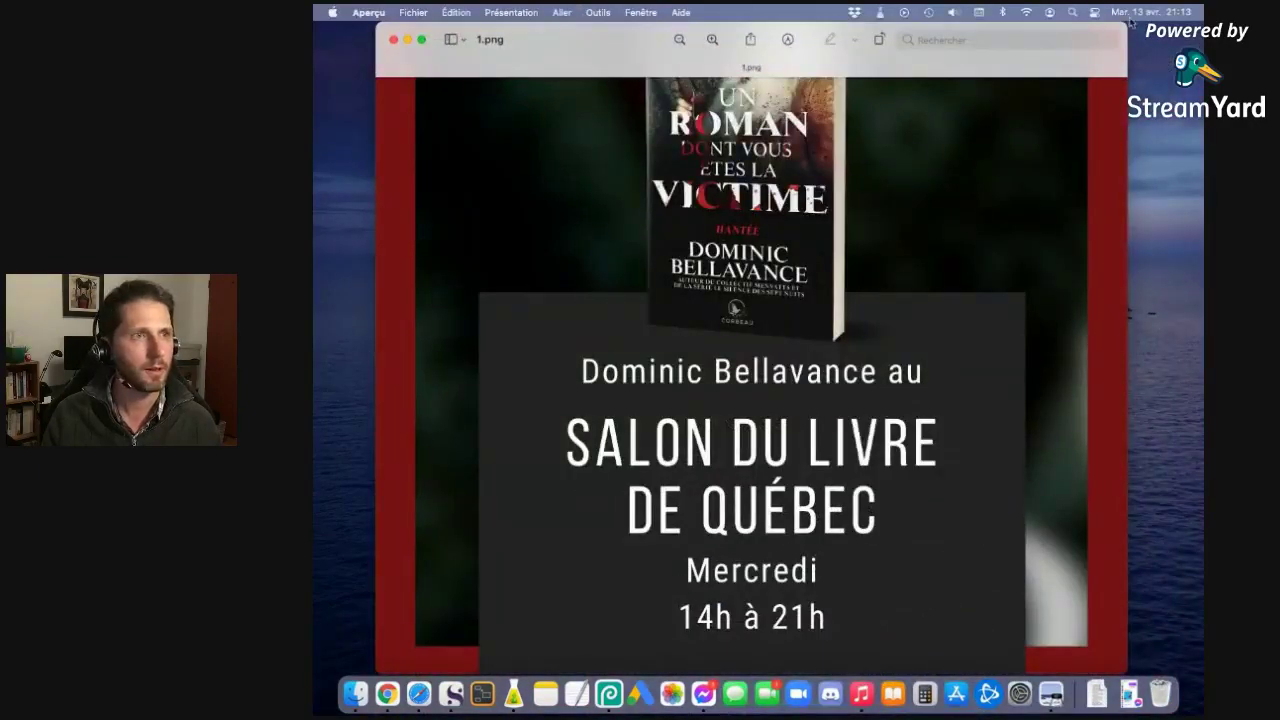
{"action": "left_click_drag", "start_coordinate": [1127, 22], "coordinate": [792, 242]}
{"action": "scroll", "coordinate": [653, 461], "scroll_direction": "down", "scroll_amount": 5}
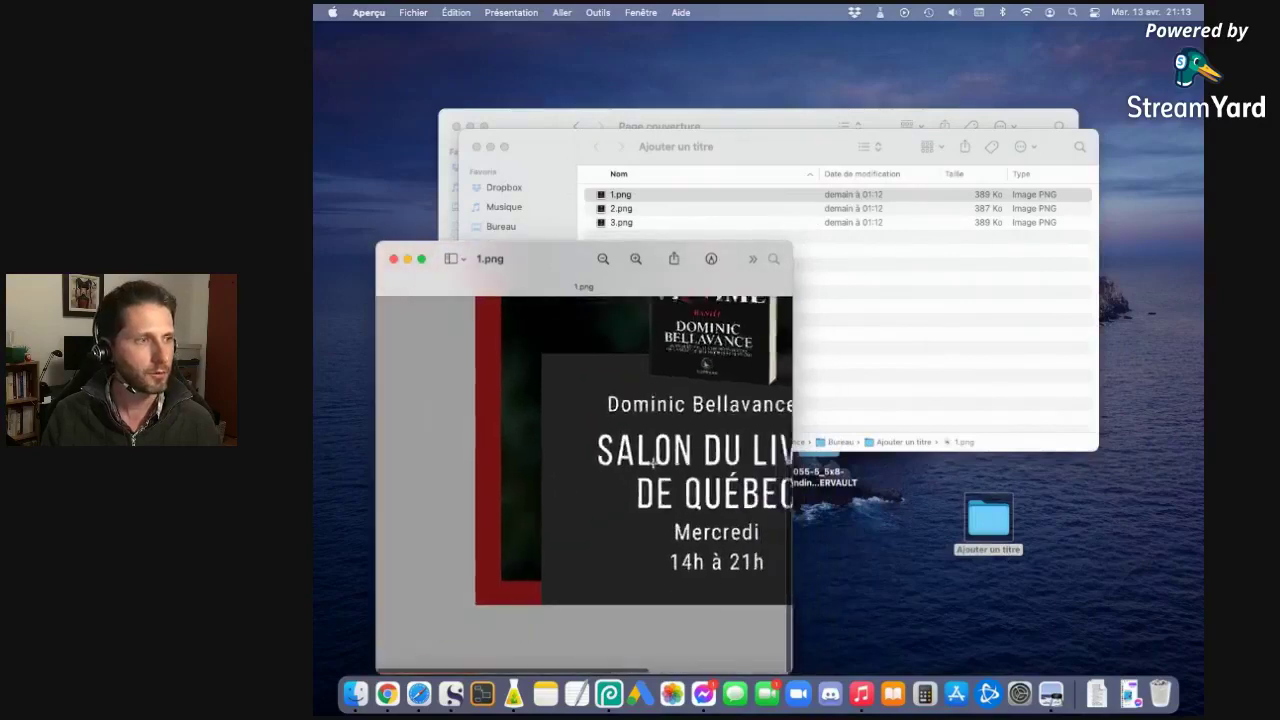
{"action": "scroll", "coordinate": [653, 461], "scroll_direction": "down", "scroll_amount": 3}
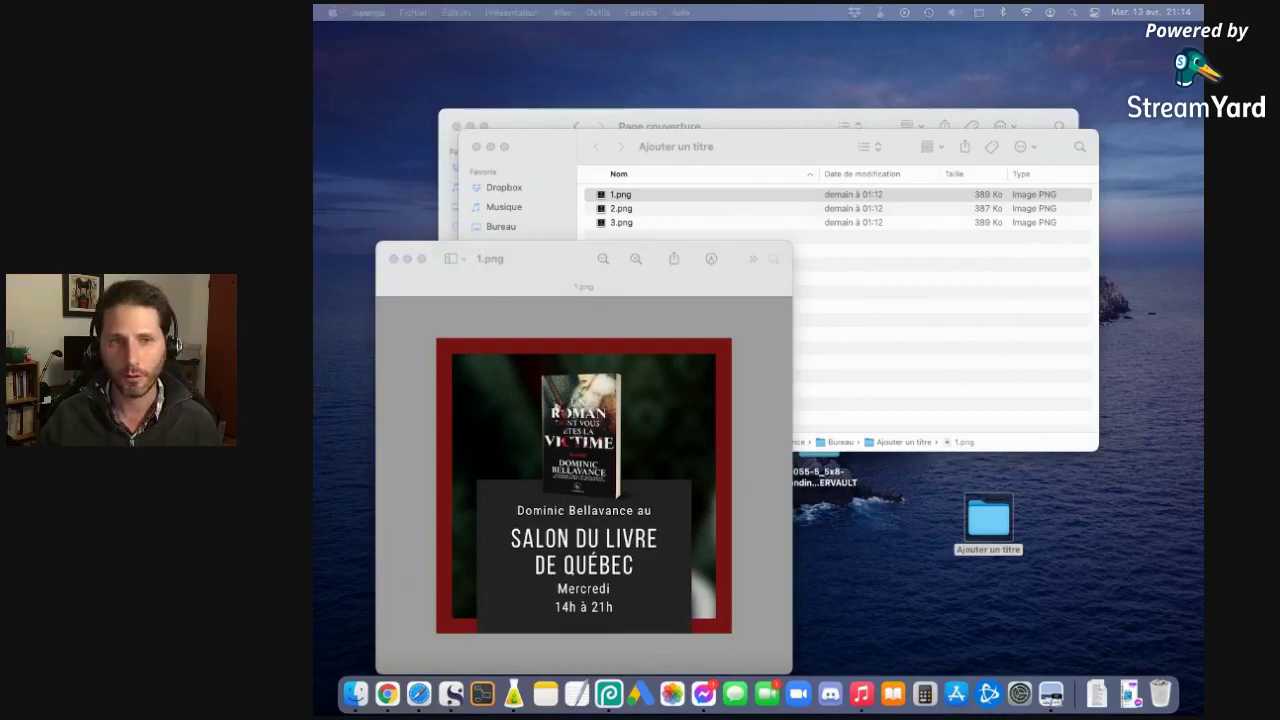
{"action": "left_click", "coordinate": [393, 258]}
Open the AirDrop sharing options for 1.png, and close the "Ajouter un titre" folder window.
{"action": "left_click", "coordinate": [649, 198]}
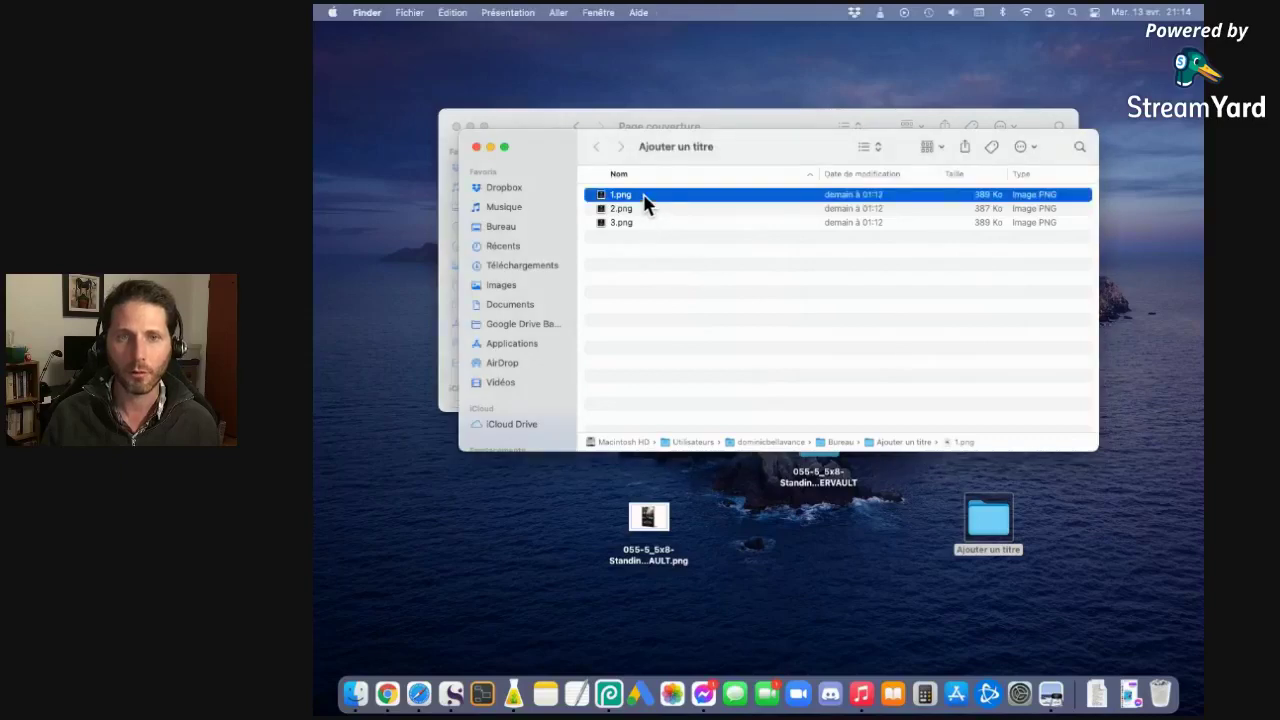
{"action": "right_click", "coordinate": [640, 202]}
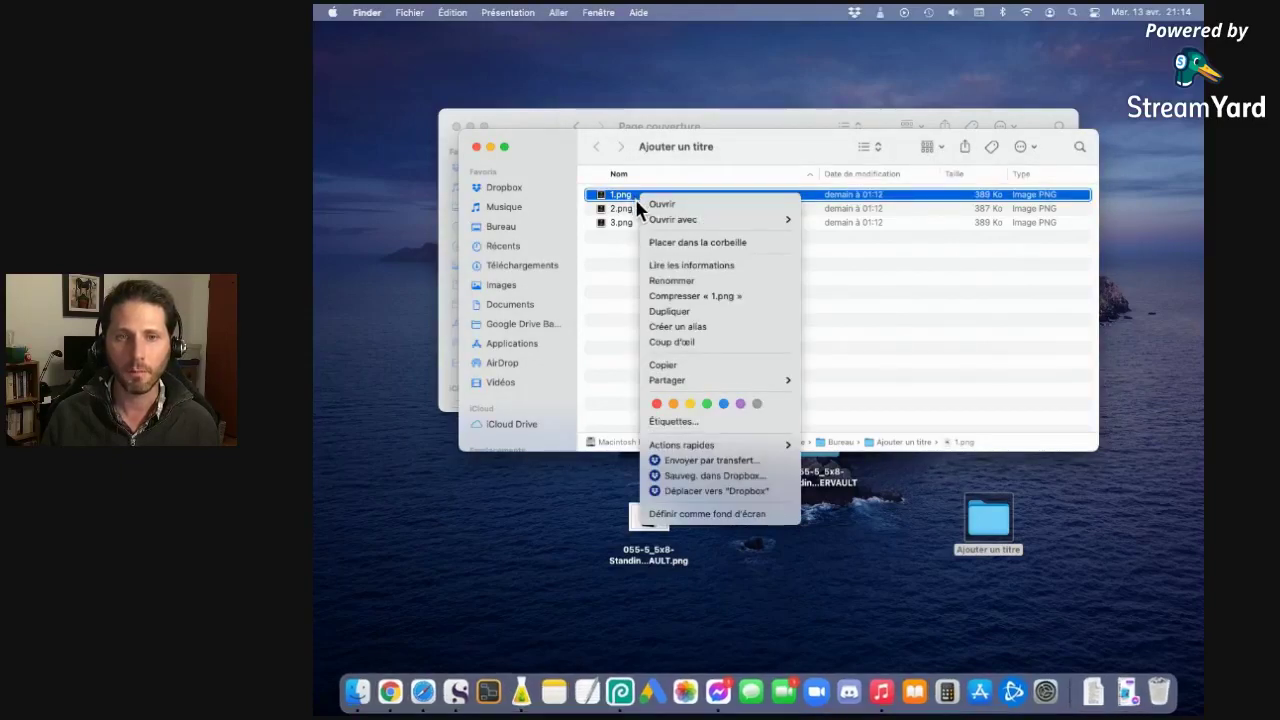
{"action": "mouse_move", "coordinate": [679, 380]}
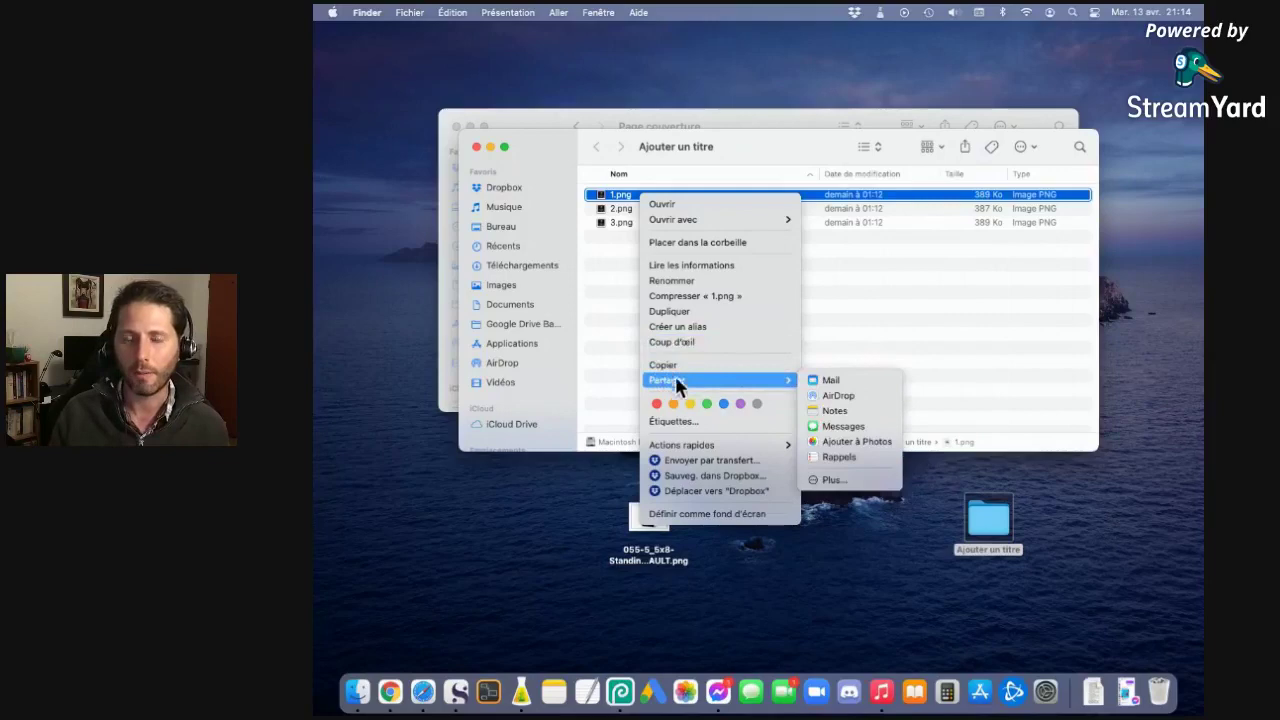
{"action": "left_click", "coordinate": [858, 392]}
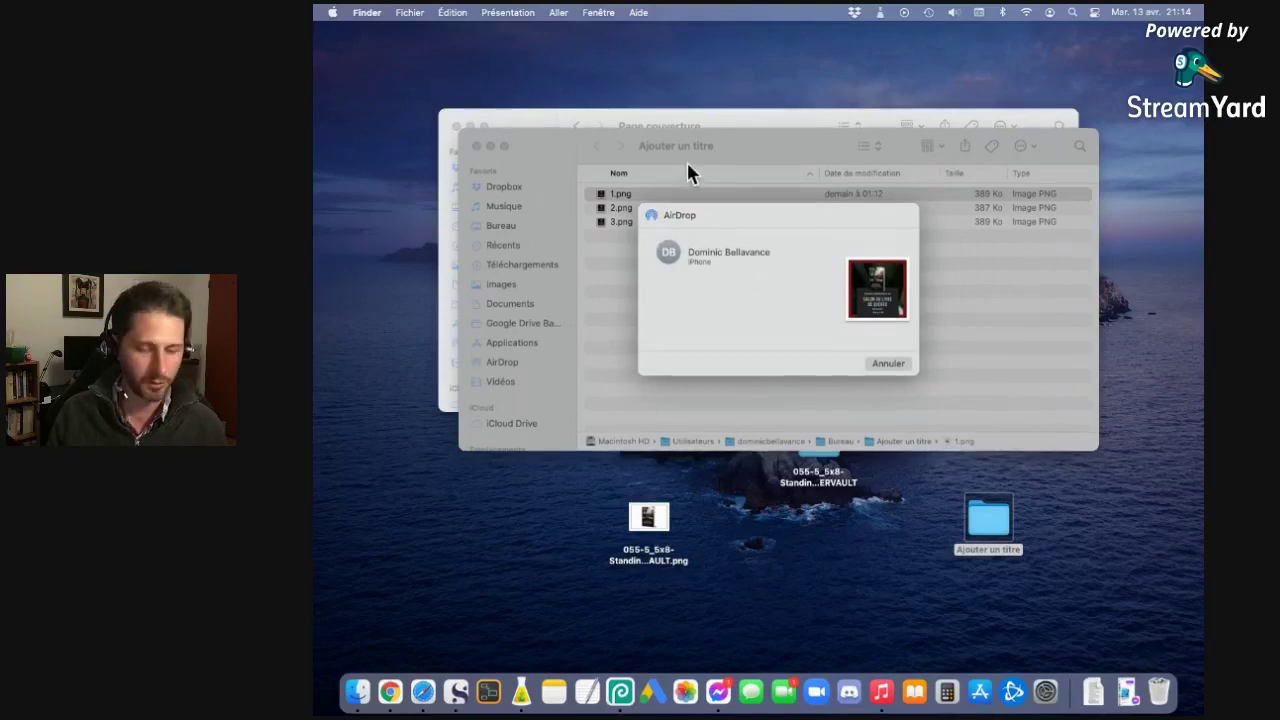
{"action": "left_click", "coordinate": [477, 147]}
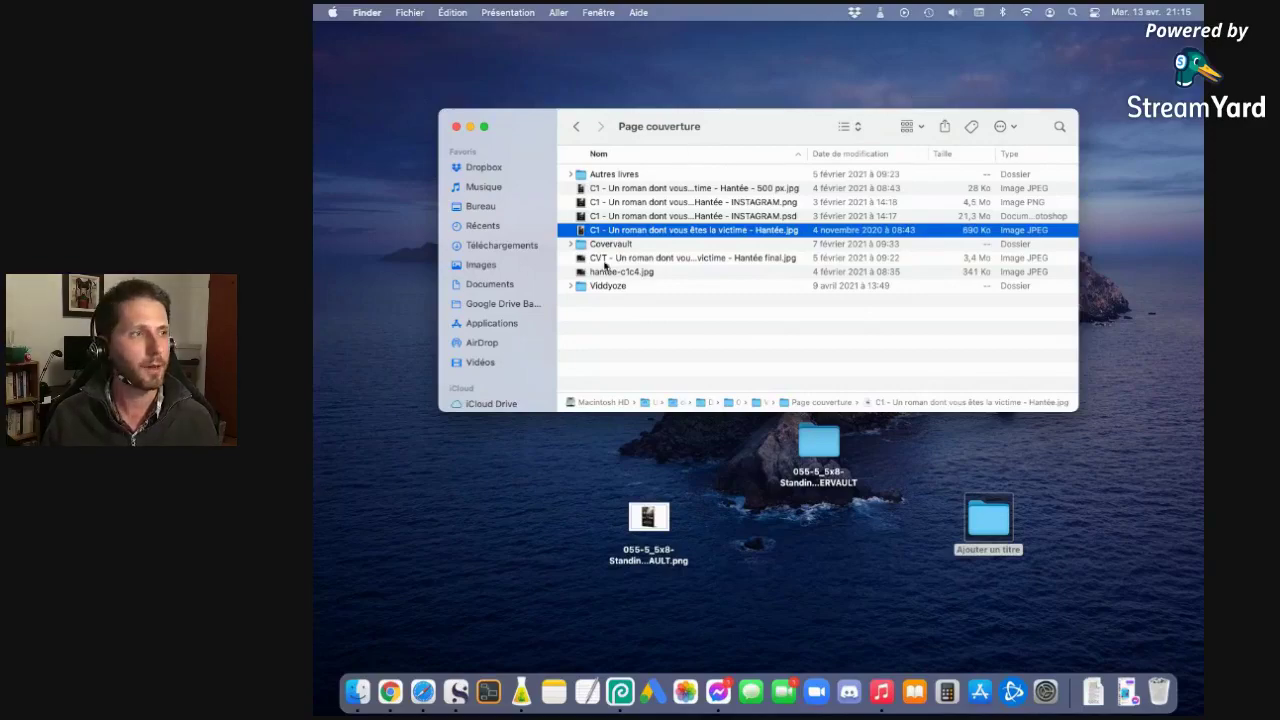
Return to Canva's home page in the browser and rename the newest design "Test Facebook Live".
{"action": "key", "text": "ctrl+Right"}
{"action": "left_click", "coordinate": [356, 97]}
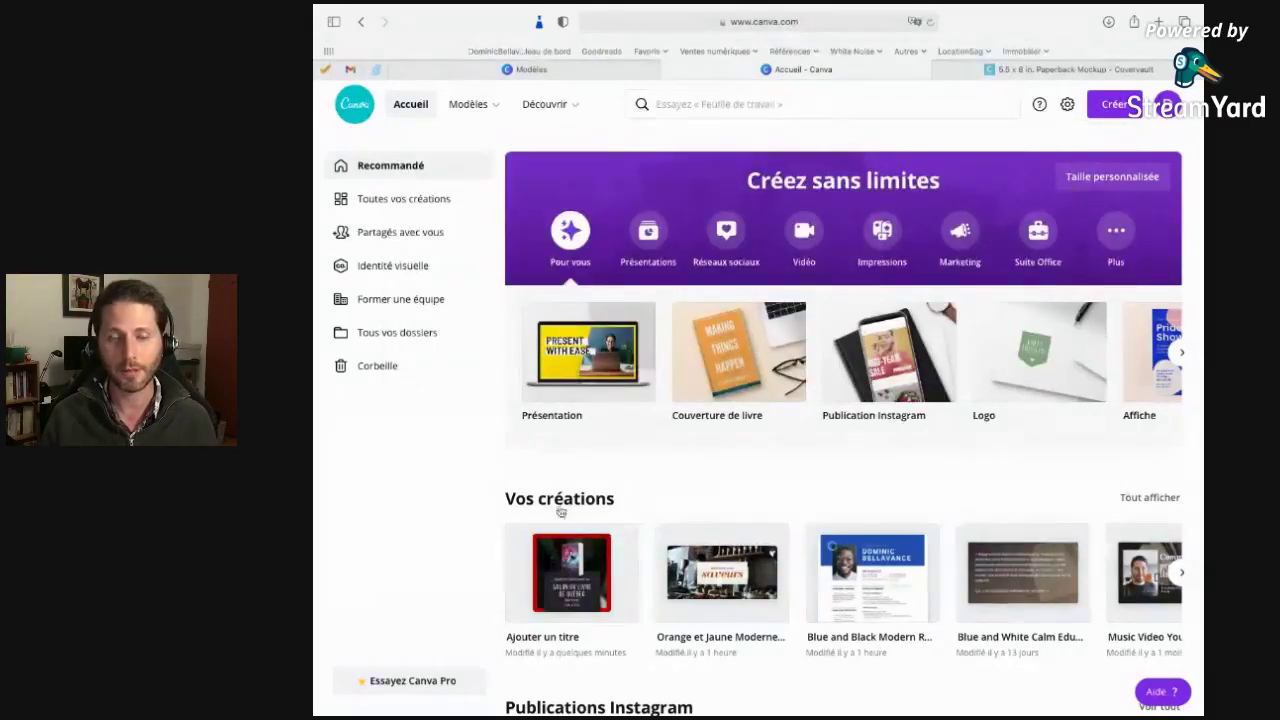
{"action": "scroll", "coordinate": [582, 560], "scroll_direction": "down", "scroll_amount": 2}
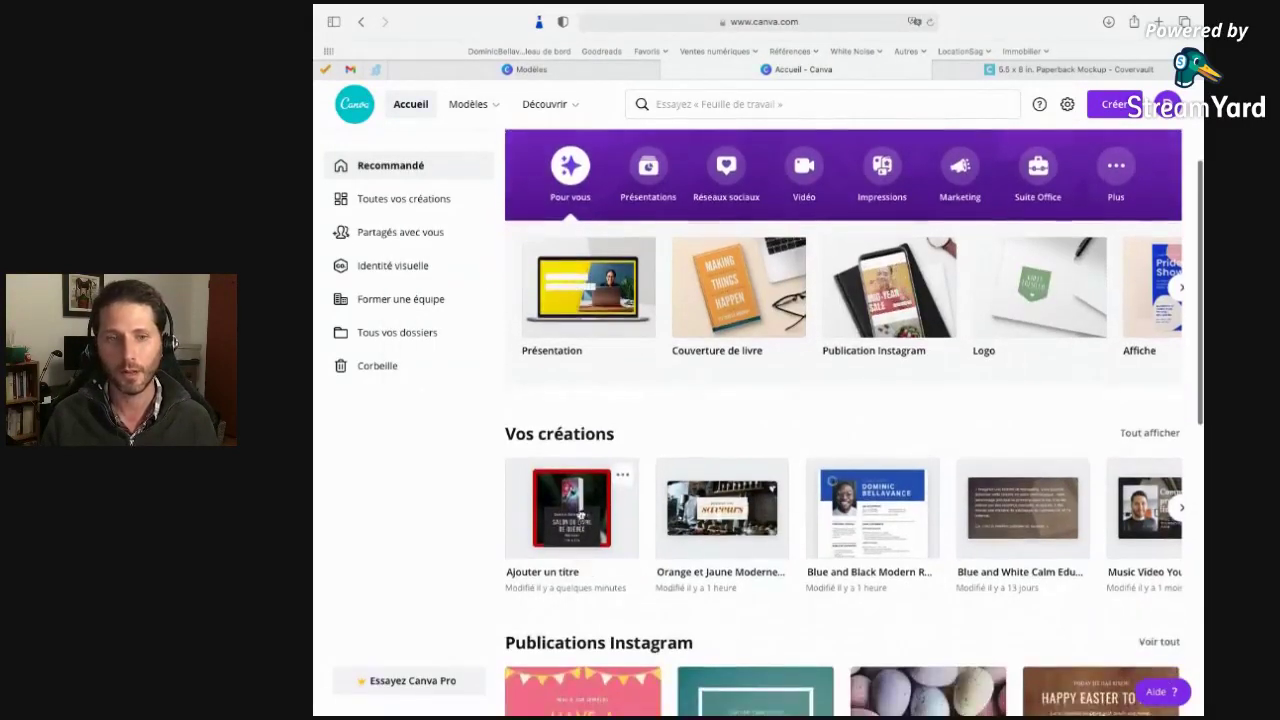
{"action": "scroll", "coordinate": [580, 515], "scroll_direction": "down", "scroll_amount": 1}
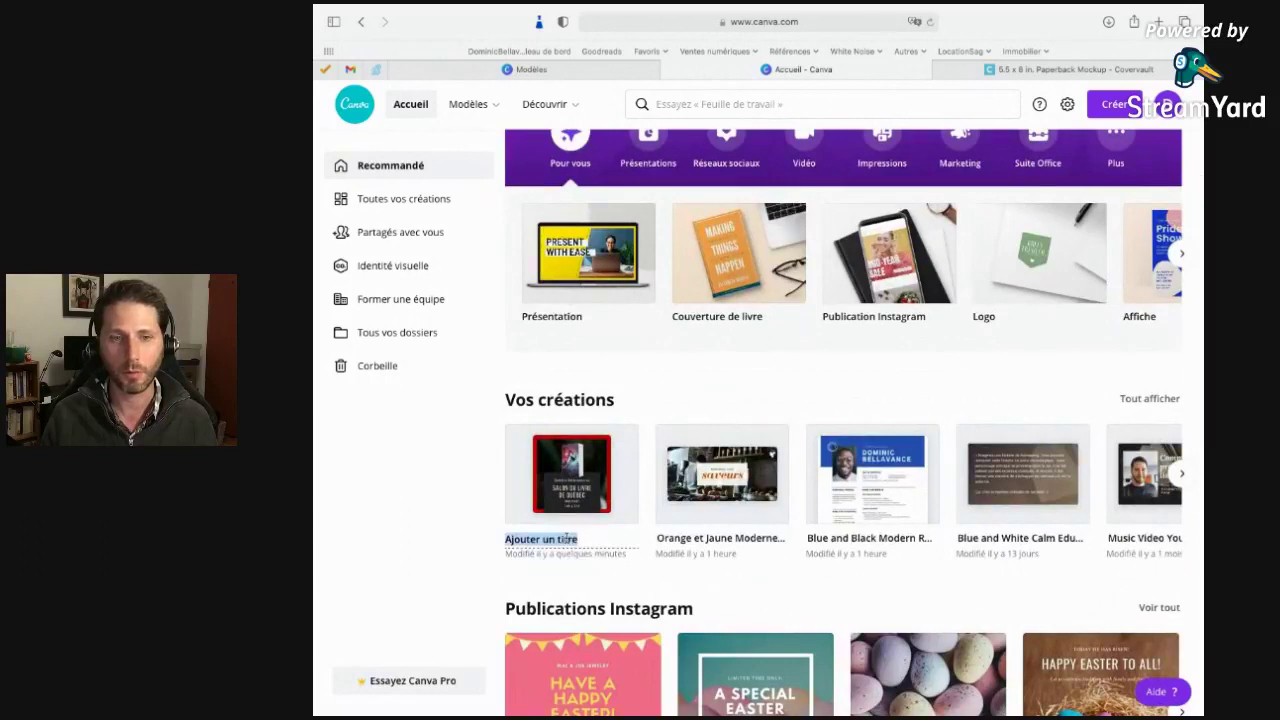
{"action": "type", "text": "Test "}
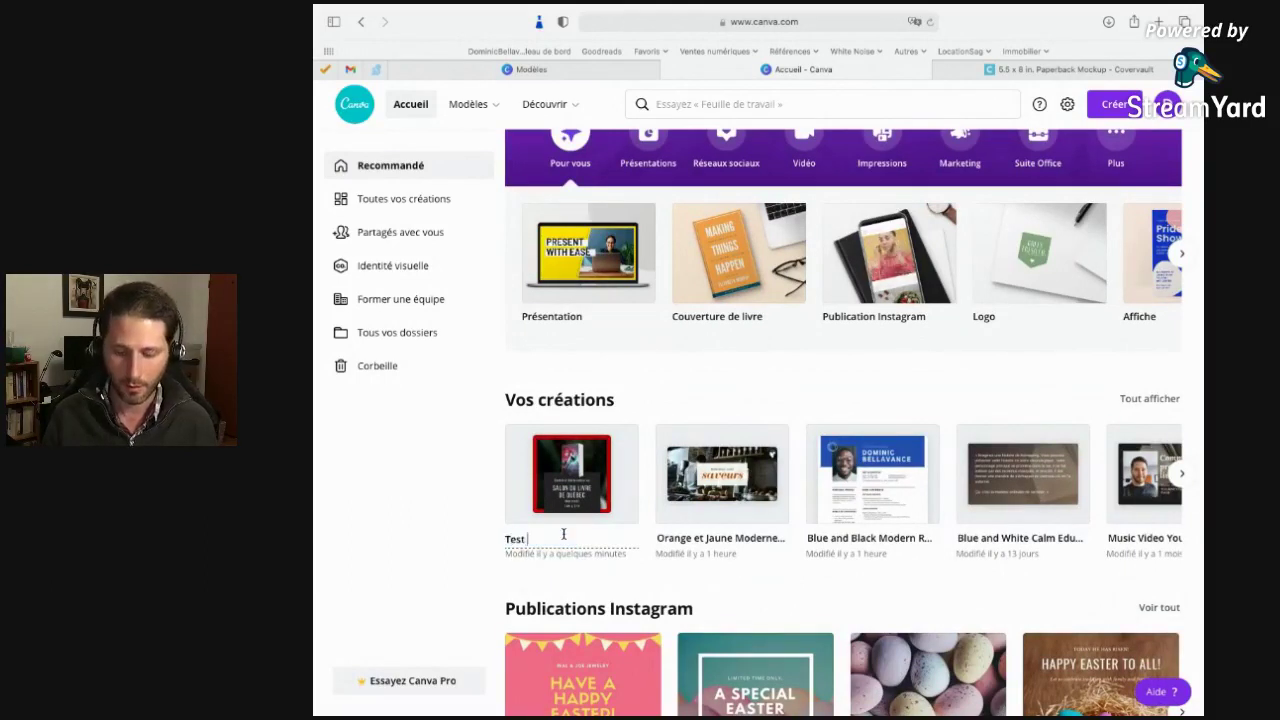
{"action": "type", "text": "Facebook Live"}
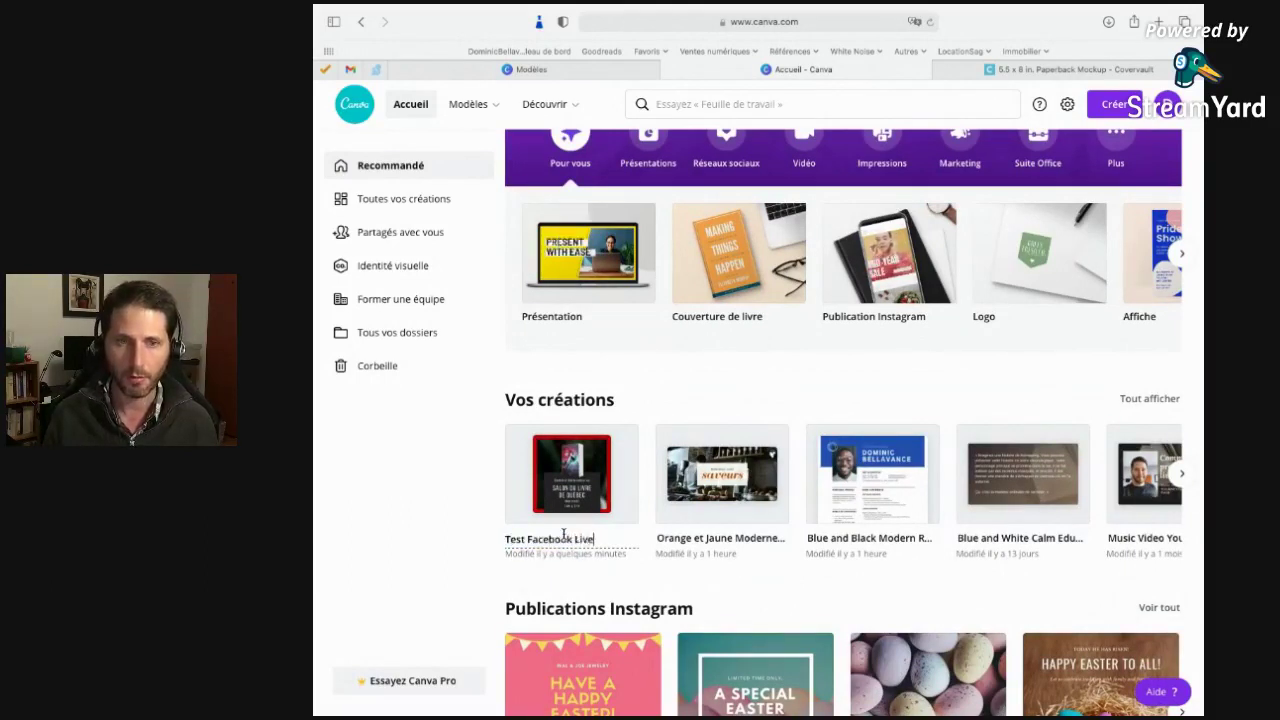
Reopen the Test Facebook Live design and look through its three pages.
{"action": "left_click", "coordinate": [592, 480]}
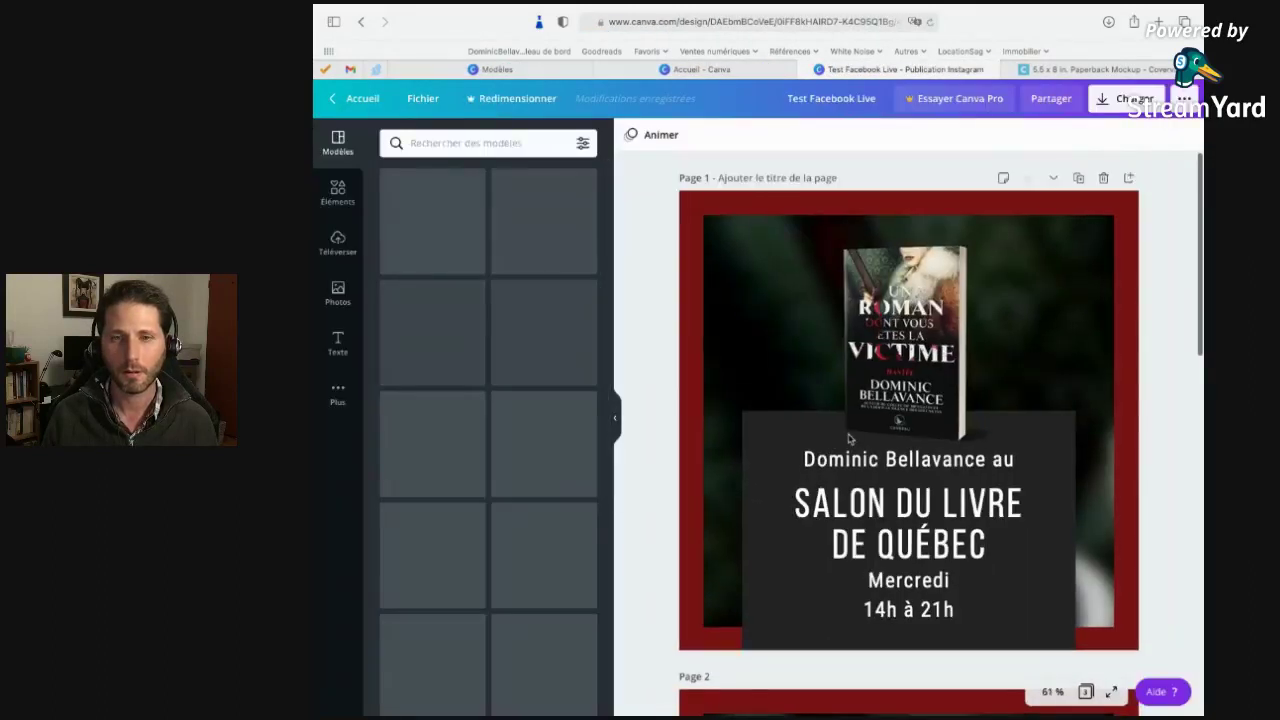
{"action": "scroll", "coordinate": [880, 455], "scroll_direction": "down", "scroll_amount": 5}
{"action": "scroll", "coordinate": [933, 401], "scroll_direction": "down", "scroll_amount": 5}
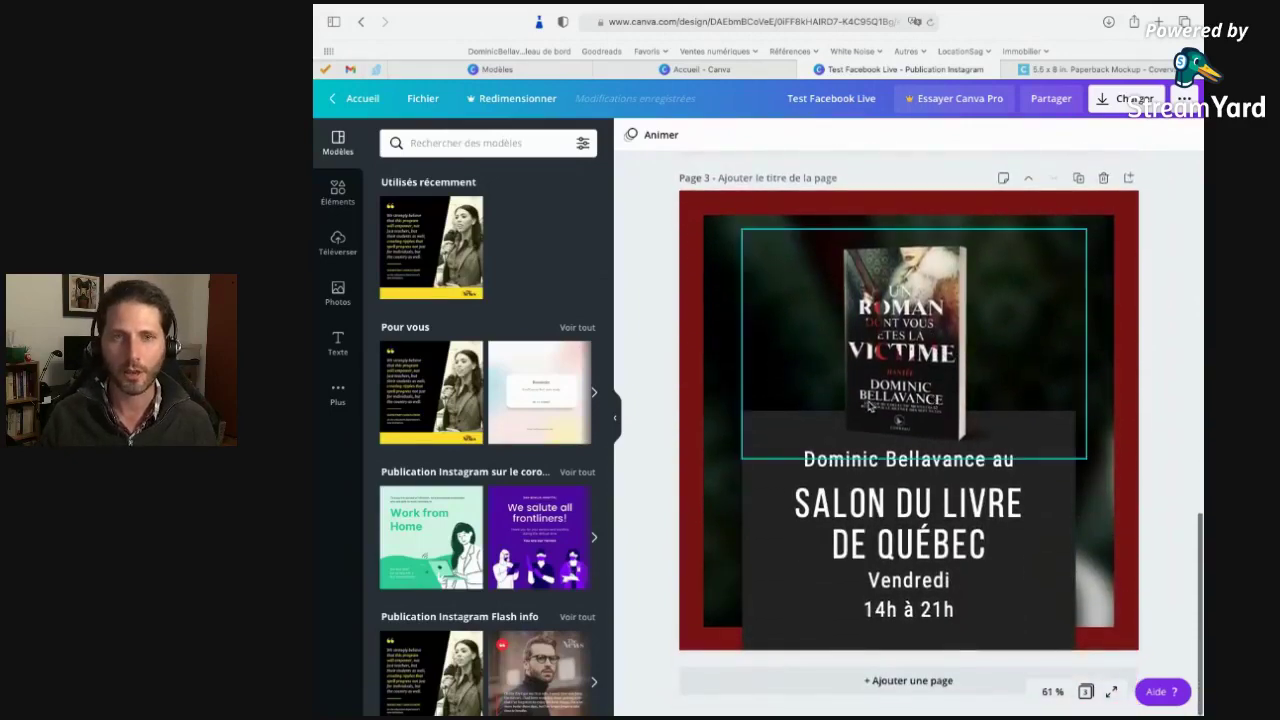
{"action": "scroll", "coordinate": [933, 400], "scroll_direction": "up", "scroll_amount": 10}
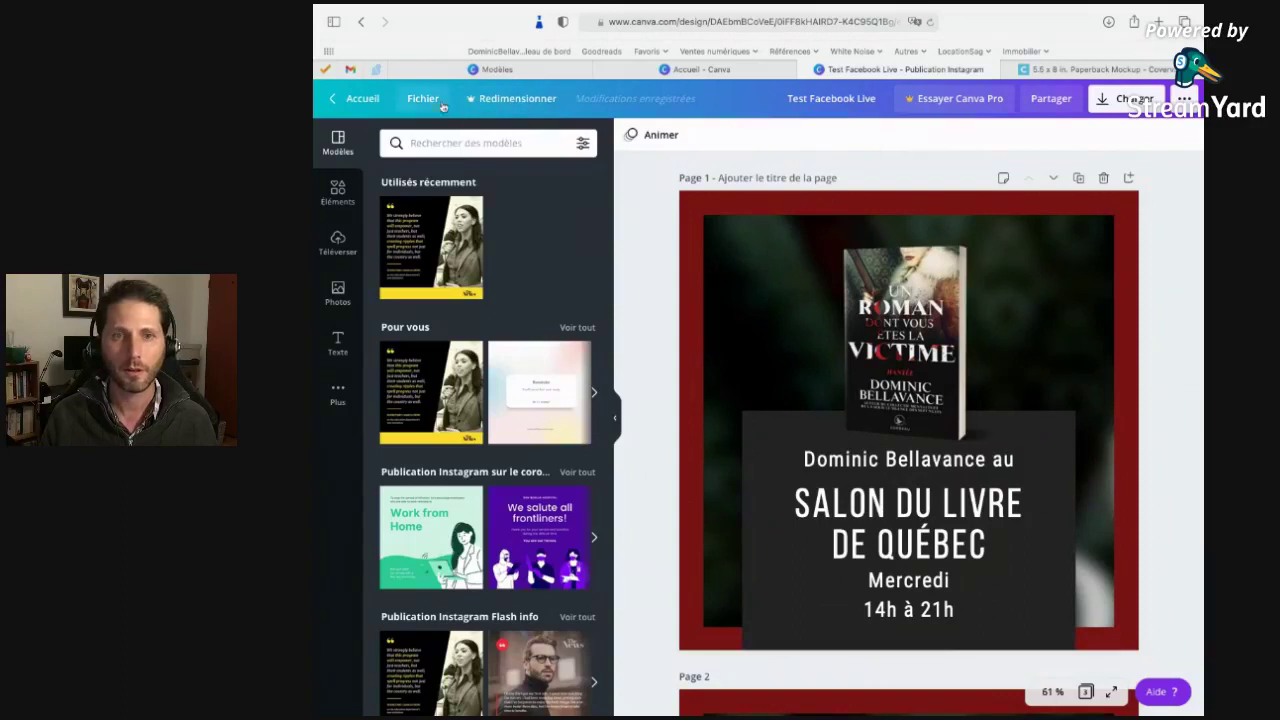
Title the first page of the design "SILQ - Mercredi".
{"action": "scroll", "coordinate": [872, 333], "scroll_direction": "down", "scroll_amount": 3}
{"action": "scroll", "coordinate": [872, 333], "scroll_direction": "up", "scroll_amount": 3}
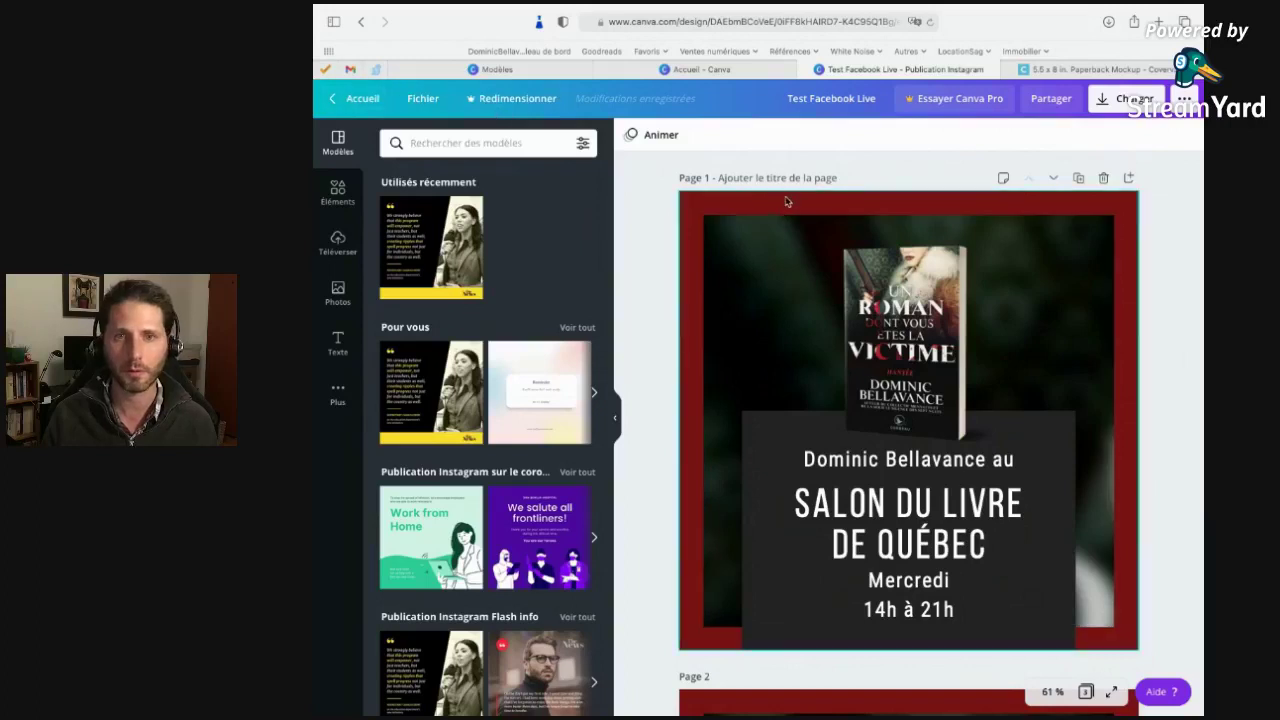
{"action": "left_click", "coordinate": [727, 176]}
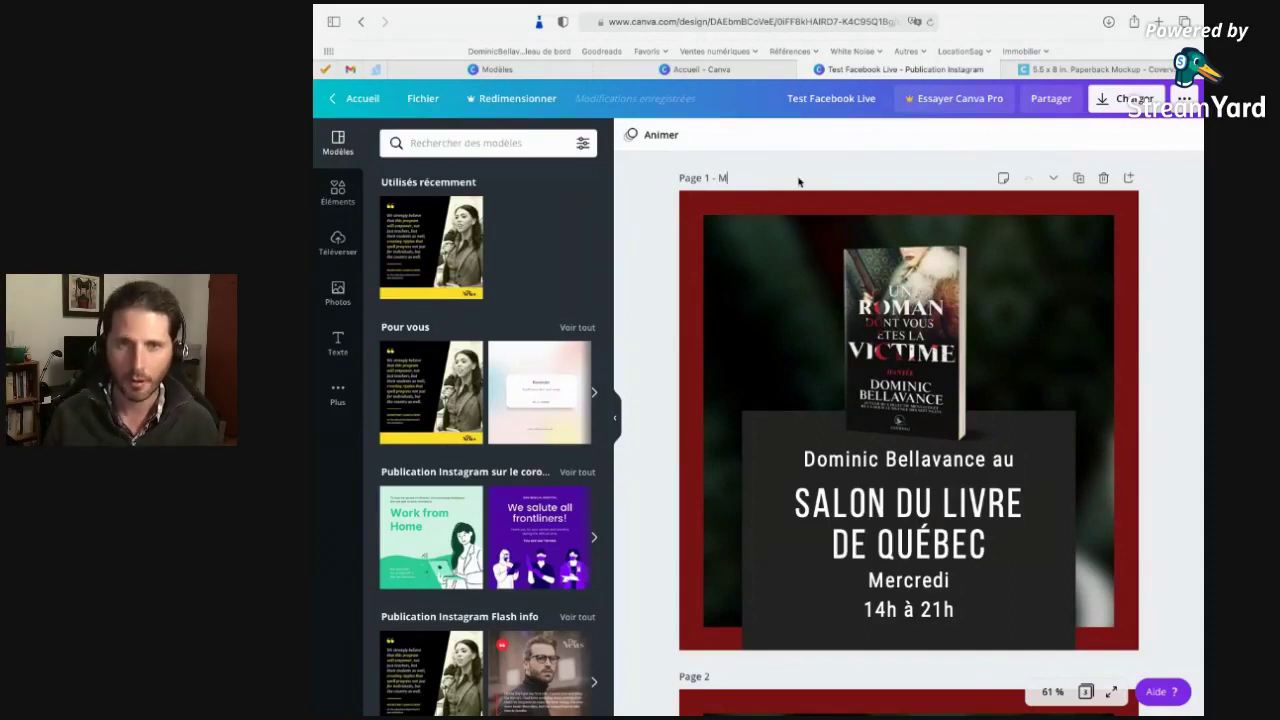
{"action": "type", "text": "SILQ"}
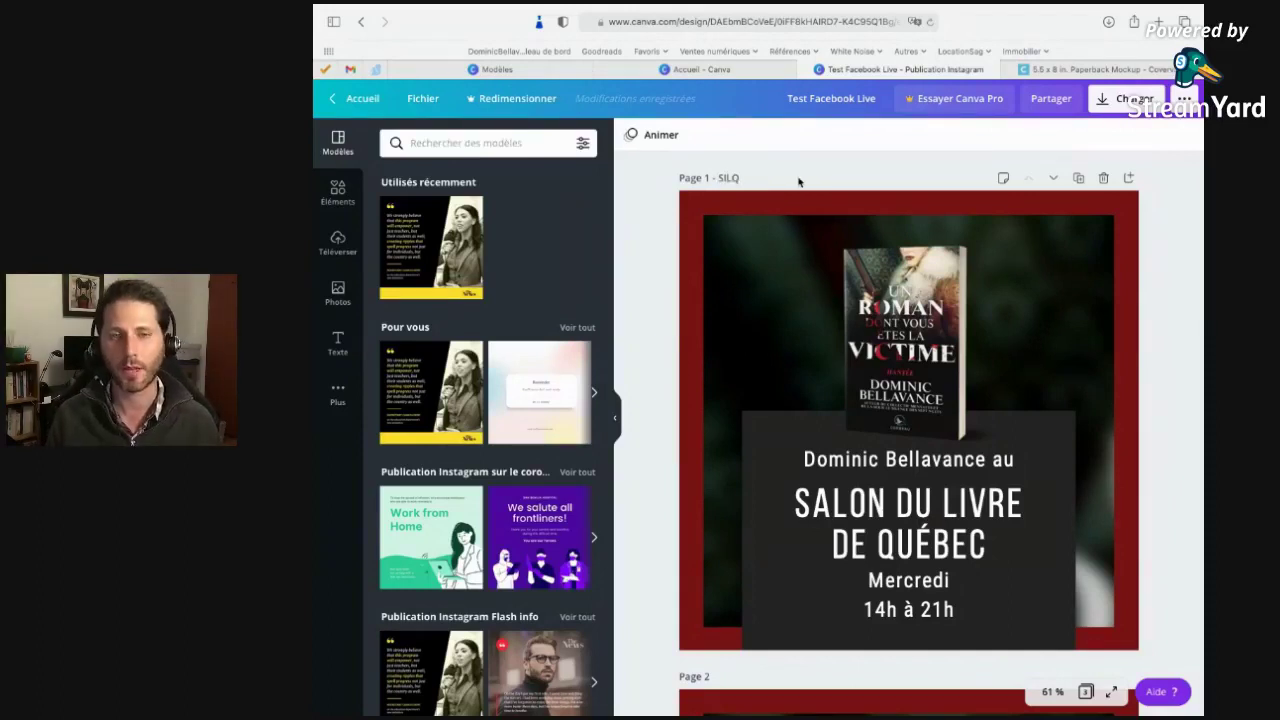
{"action": "type", "text": " - Mer"}
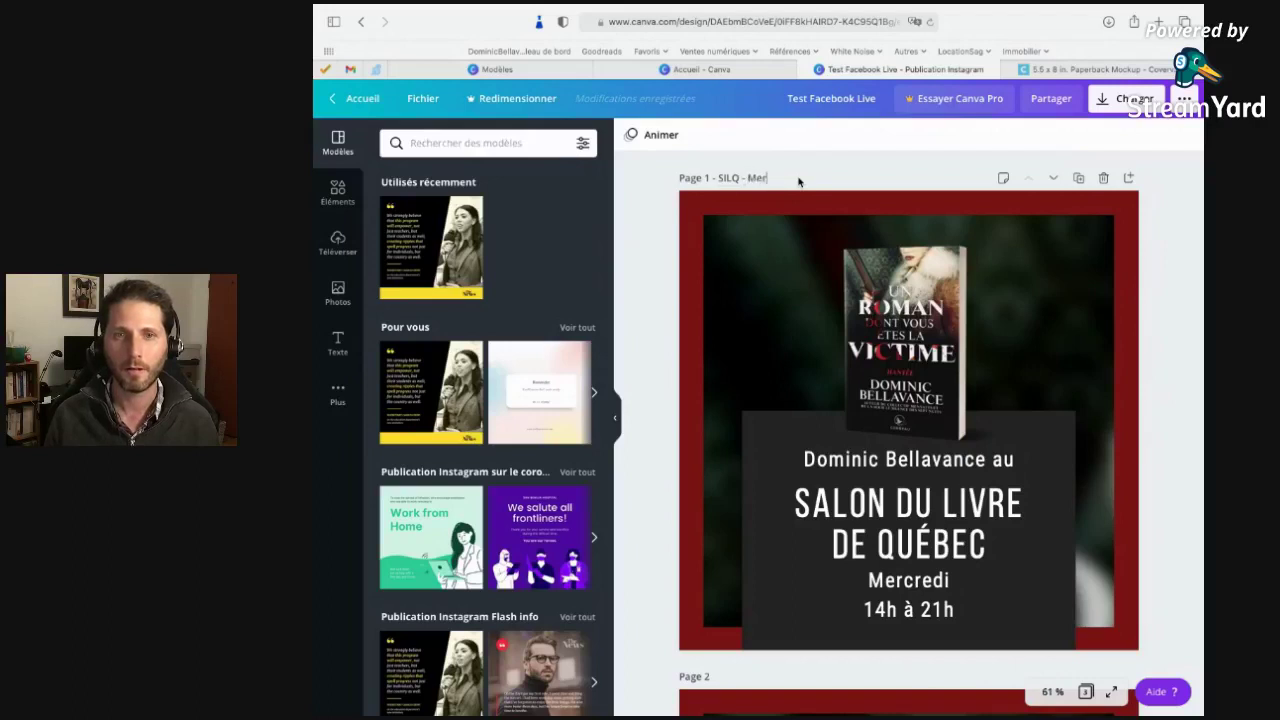
{"action": "type", "text": "credi"}
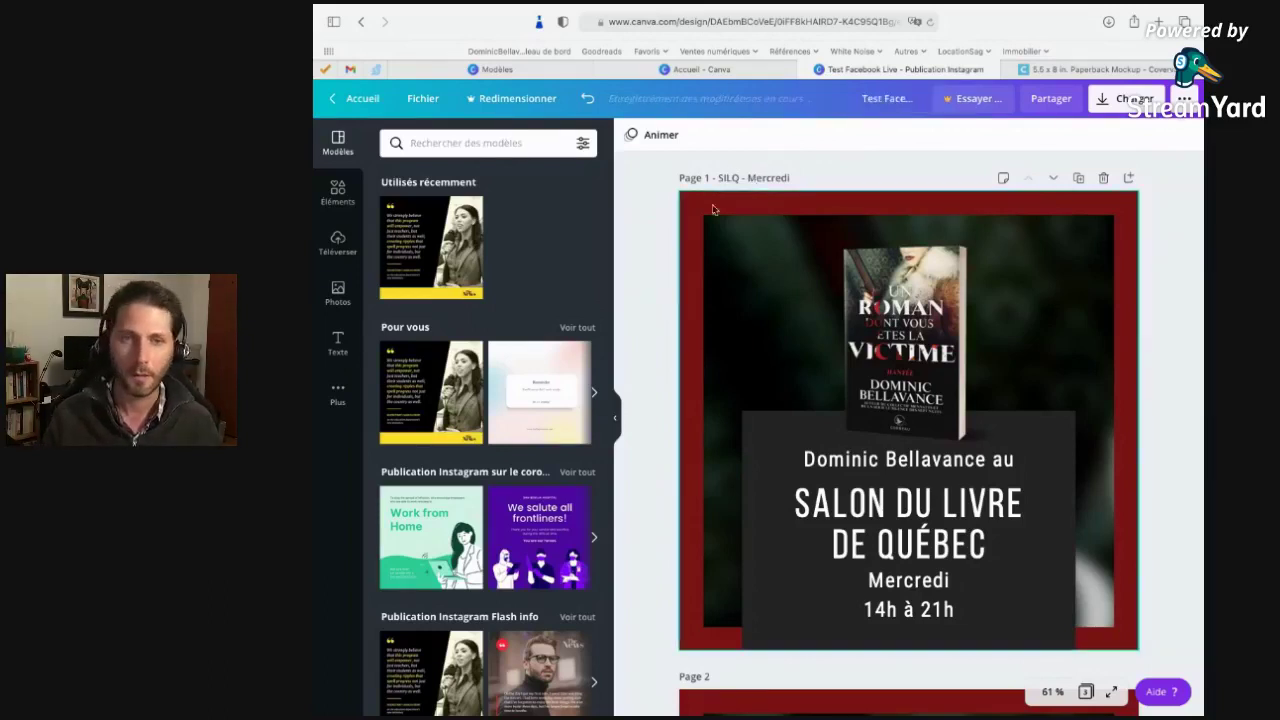
Return to Canva's home page, open the Cartes professionnelles templates and browse through the available business card designs.
{"action": "left_click", "coordinate": [377, 103]}
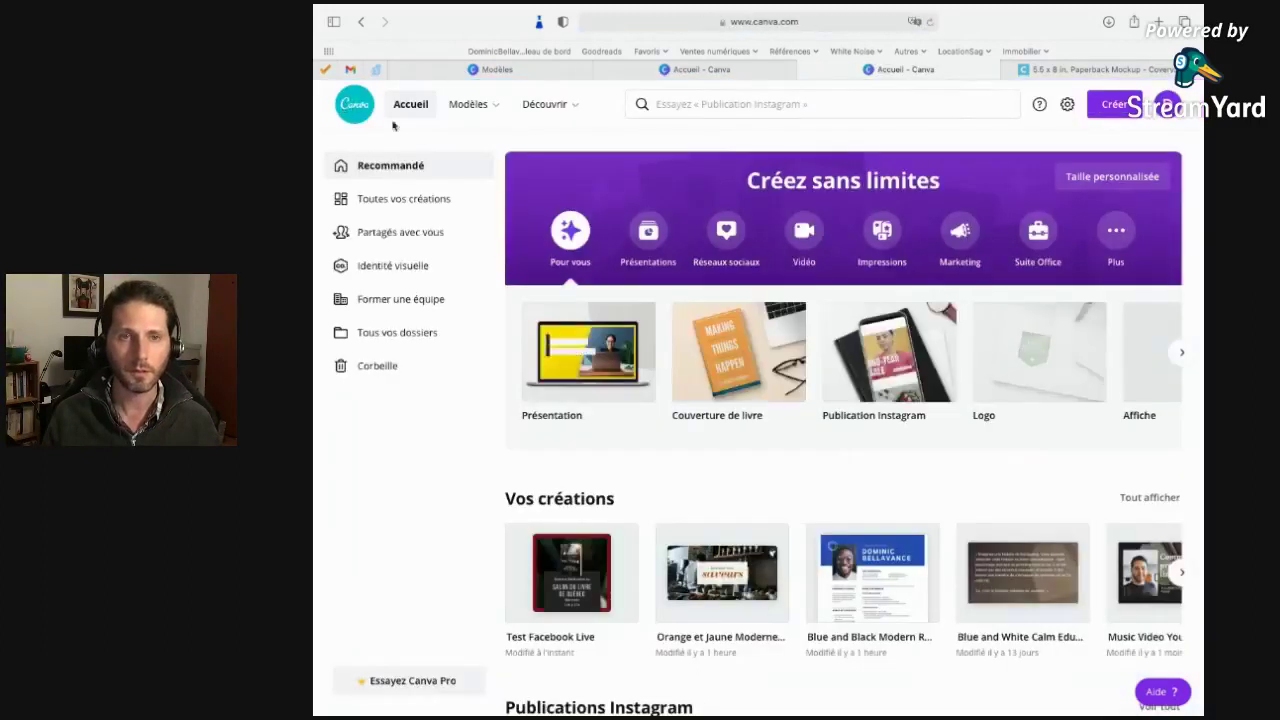
{"action": "mouse_move", "coordinate": [474, 118]}
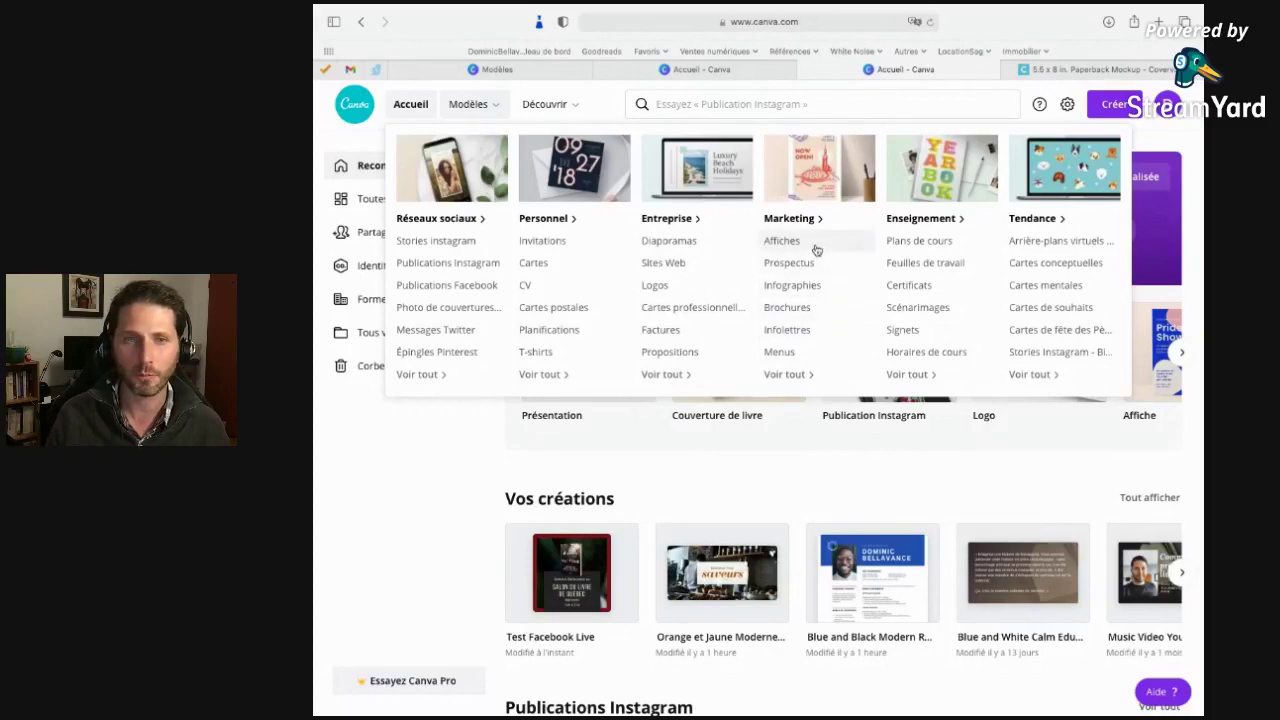
{"action": "left_click", "coordinate": [721, 310]}
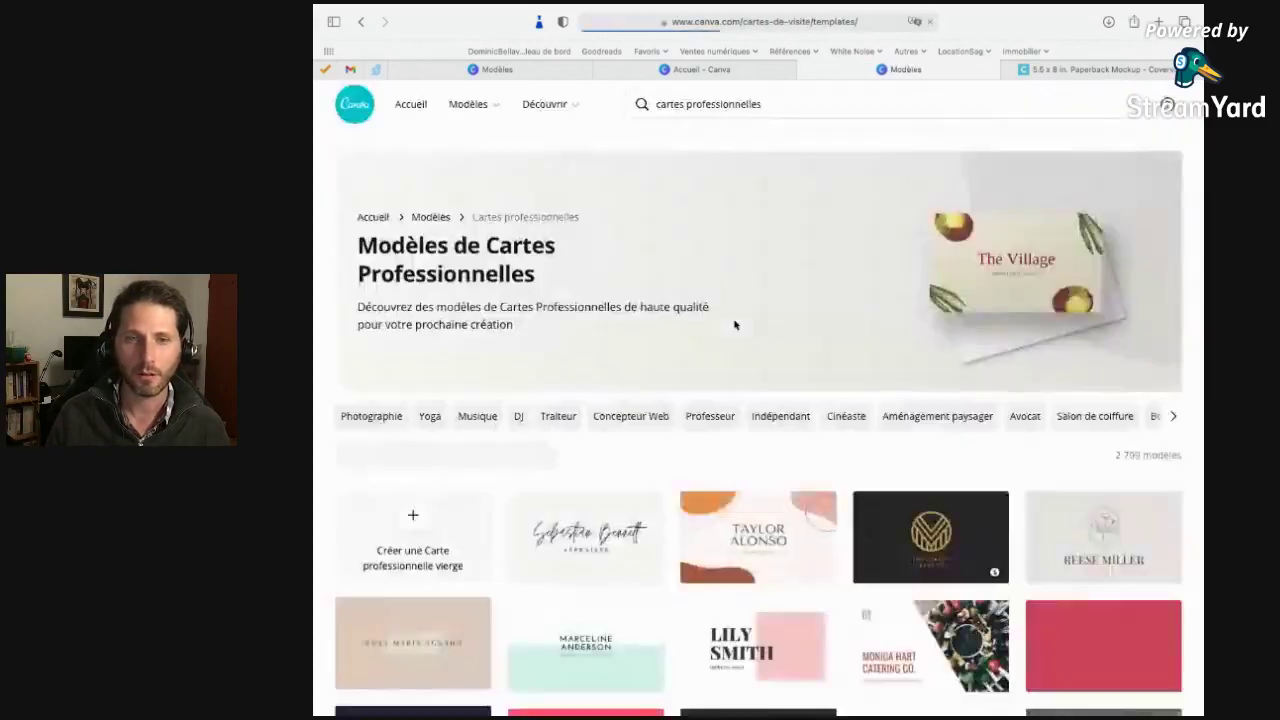
{"action": "scroll", "coordinate": [813, 417], "scroll_direction": "down", "scroll_amount": 10}
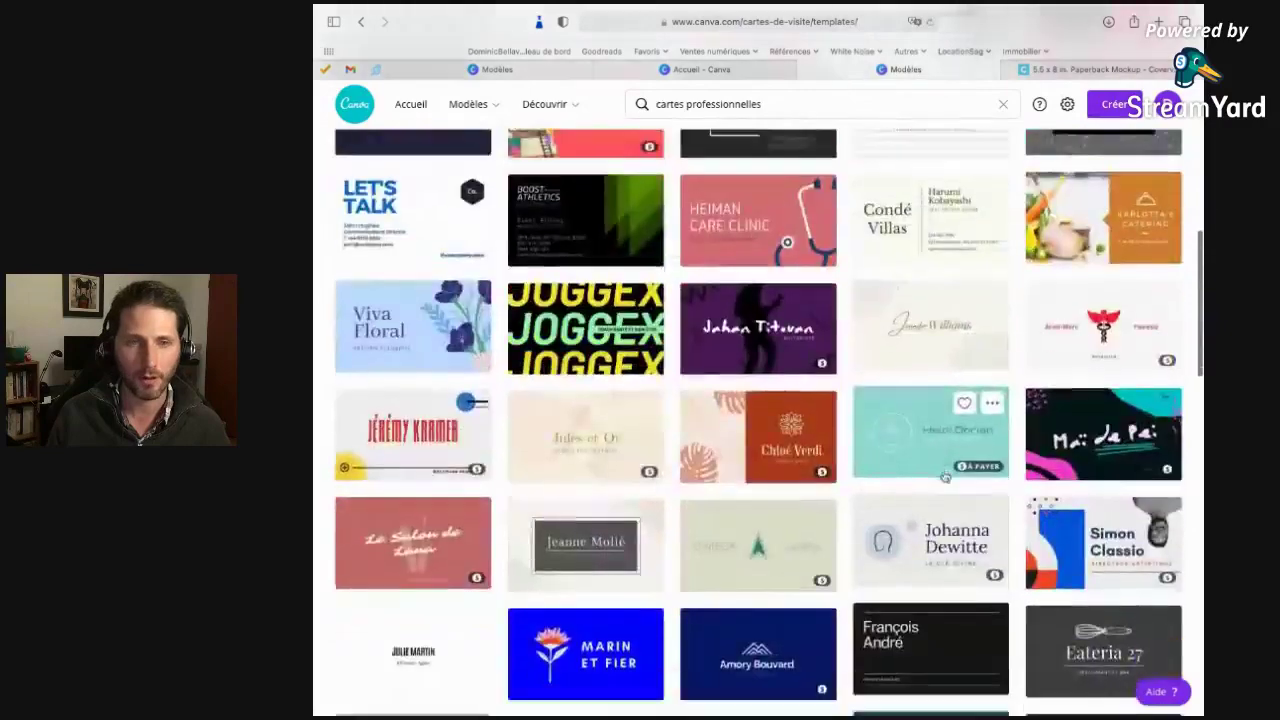
{"action": "scroll", "coordinate": [943, 474], "scroll_direction": "down", "scroll_amount": 5}
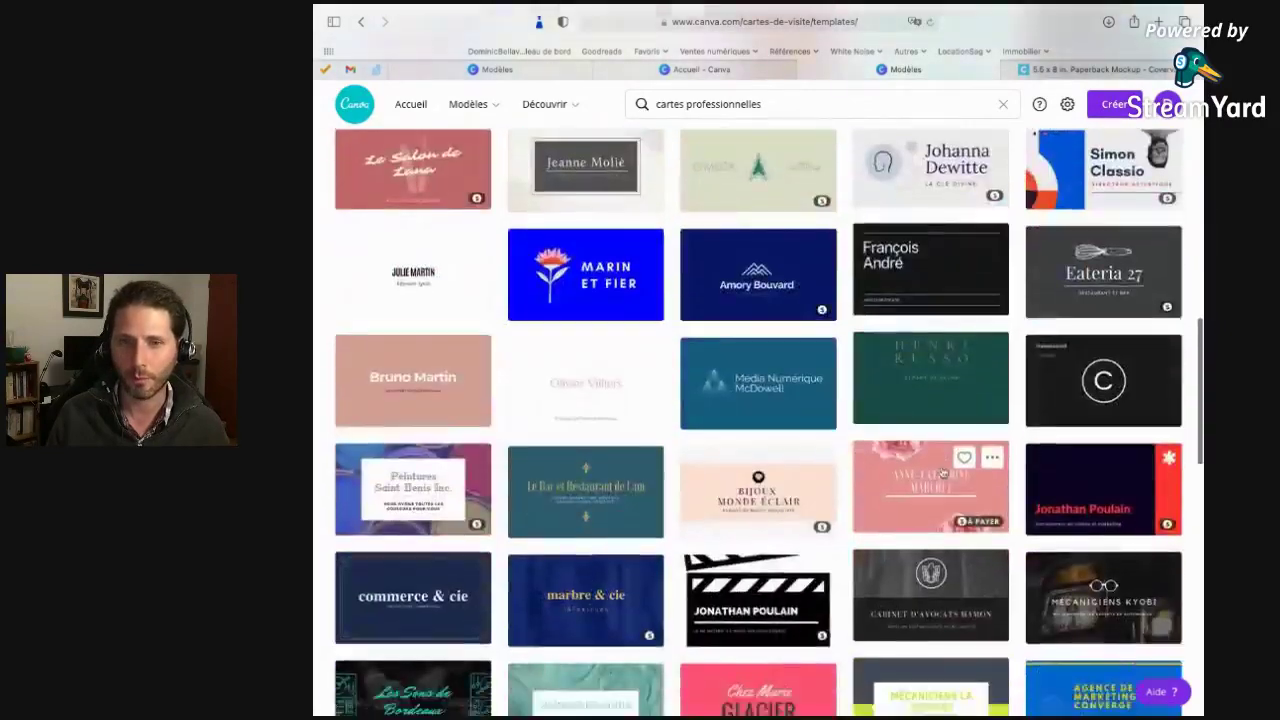
{"action": "scroll", "coordinate": [943, 474], "scroll_direction": "down", "scroll_amount": 10}
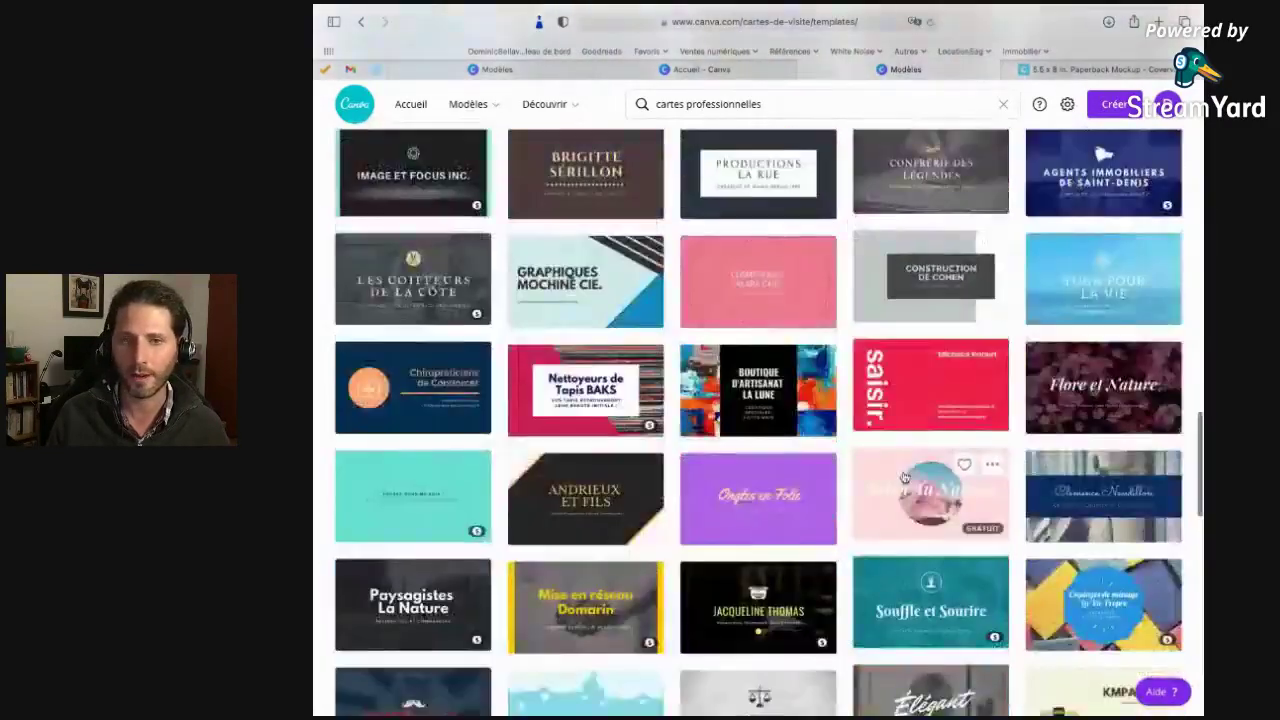
{"action": "scroll", "coordinate": [904, 477], "scroll_direction": "down", "scroll_amount": 1}
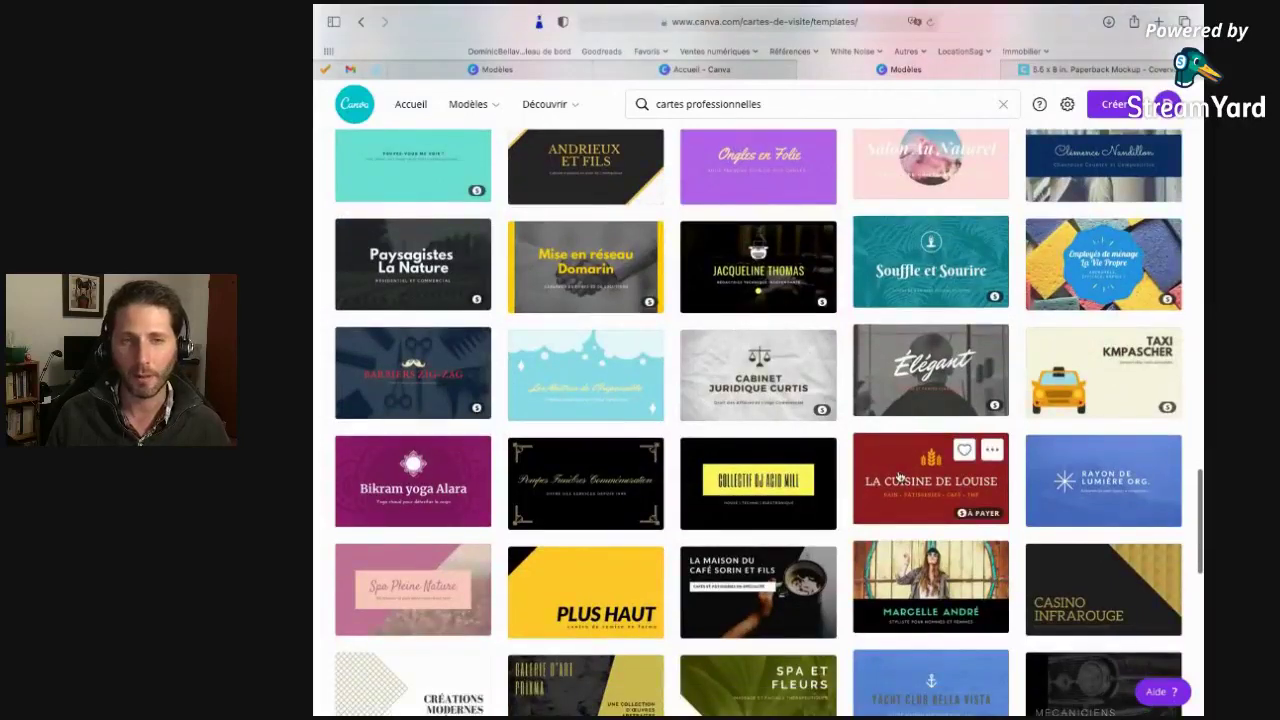
{"action": "scroll", "coordinate": [898, 477], "scroll_direction": "down", "scroll_amount": 2}
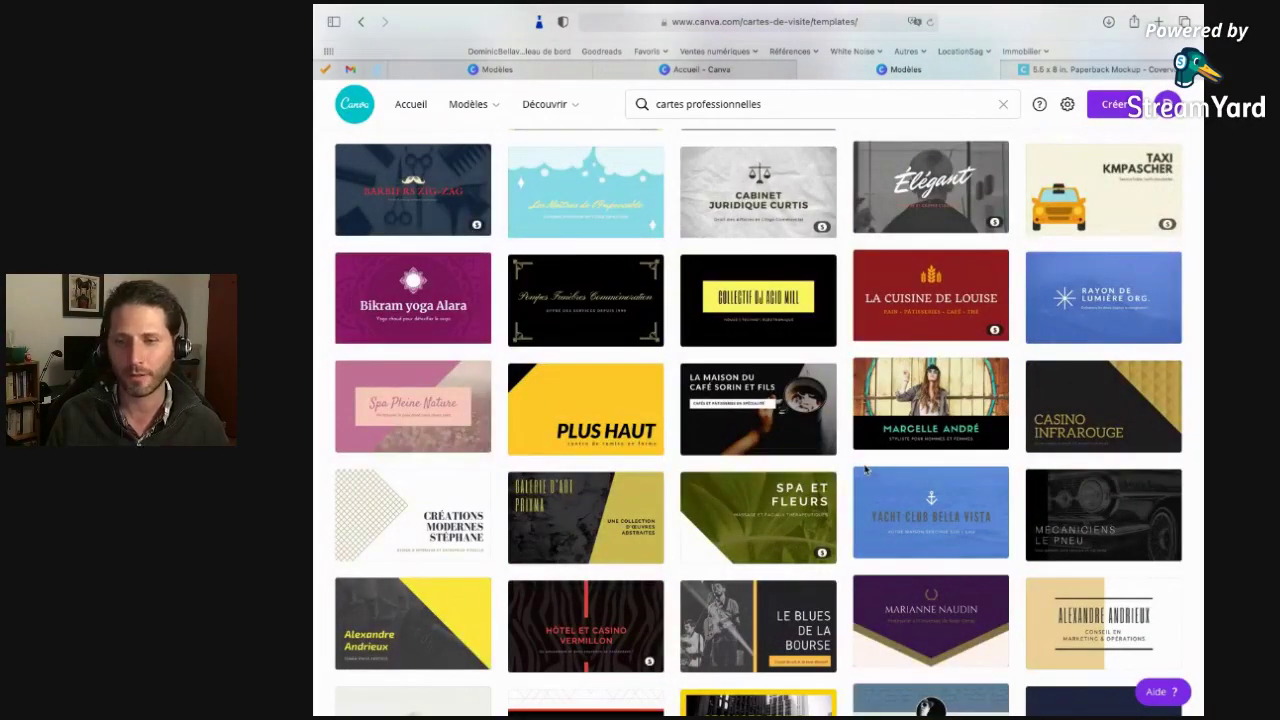
{"action": "scroll", "coordinate": [866, 470], "scroll_direction": "down", "scroll_amount": 1}
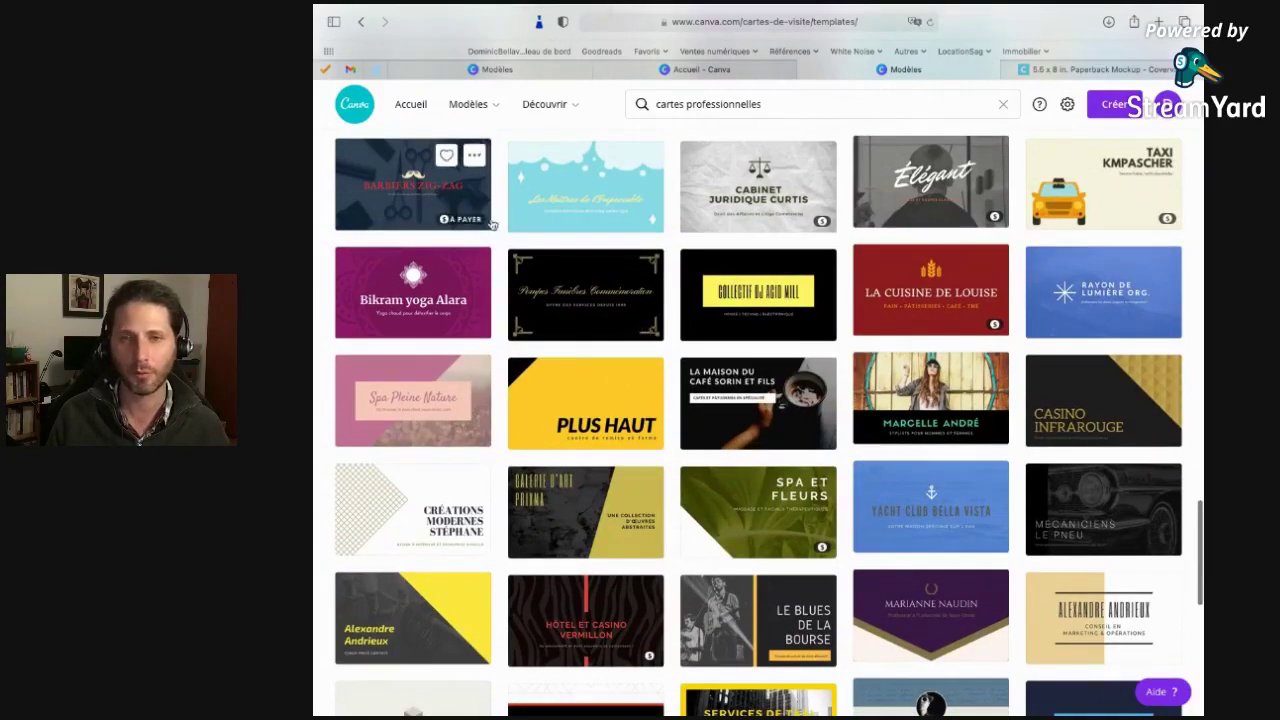
{"action": "scroll", "coordinate": [928, 500], "scroll_direction": "down", "scroll_amount": 2}
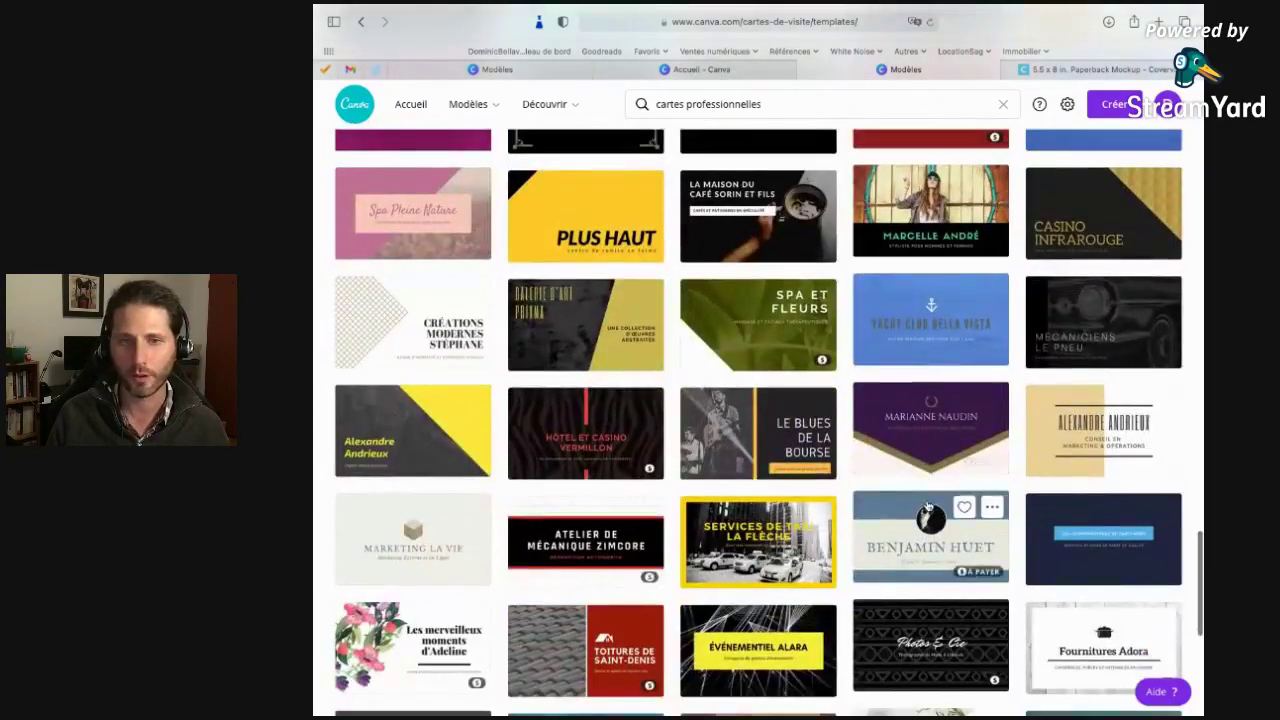